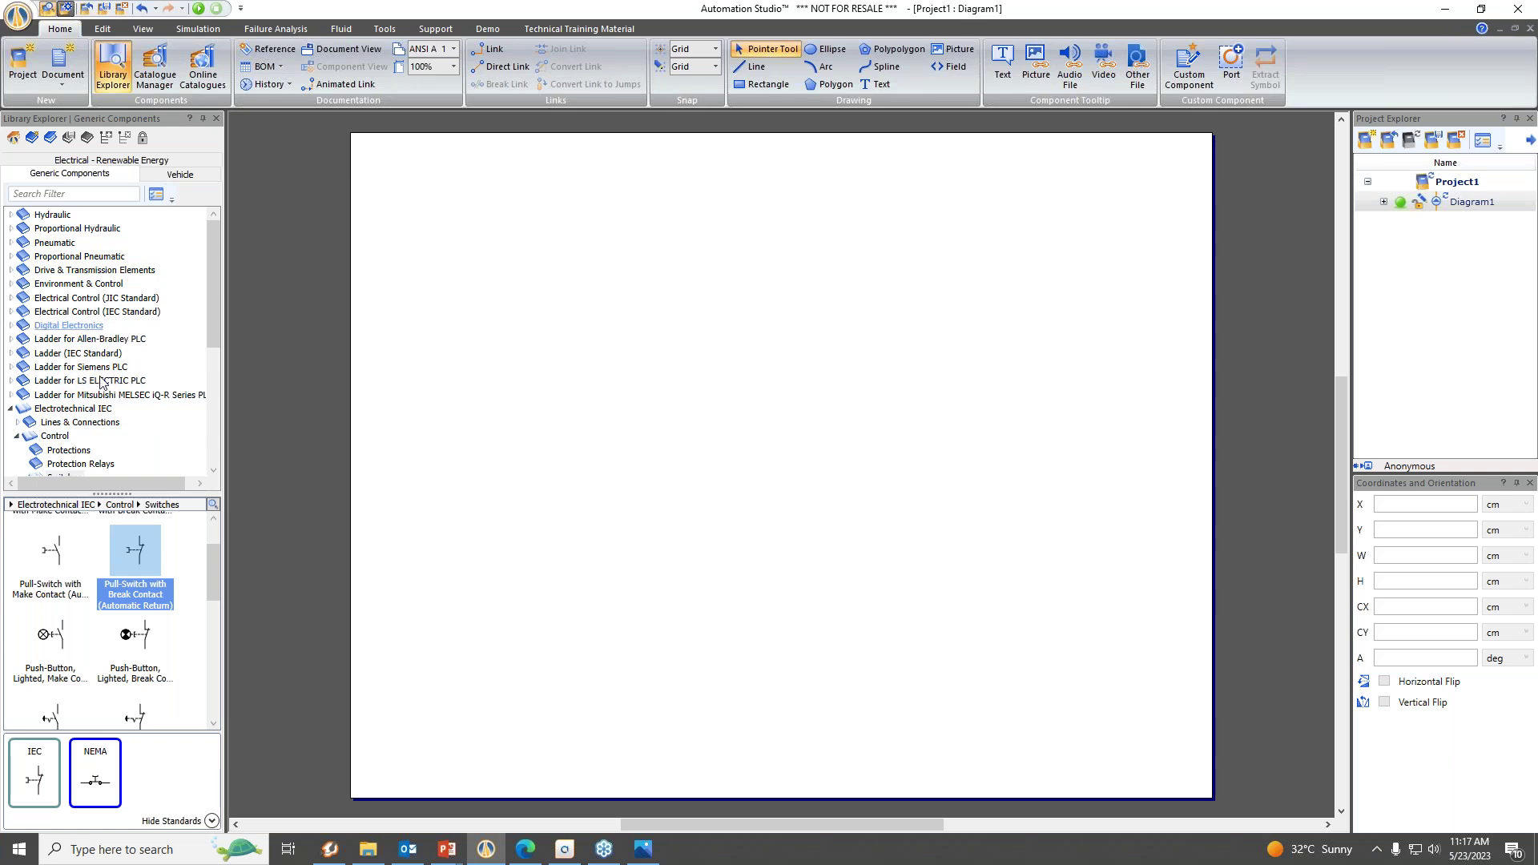
# Collapse the Electrotechnical IEC library and review the available editing, viewing, simulation and technical training commands.
pyautogui.click(70, 410)
pyautogui.click(12, 411)
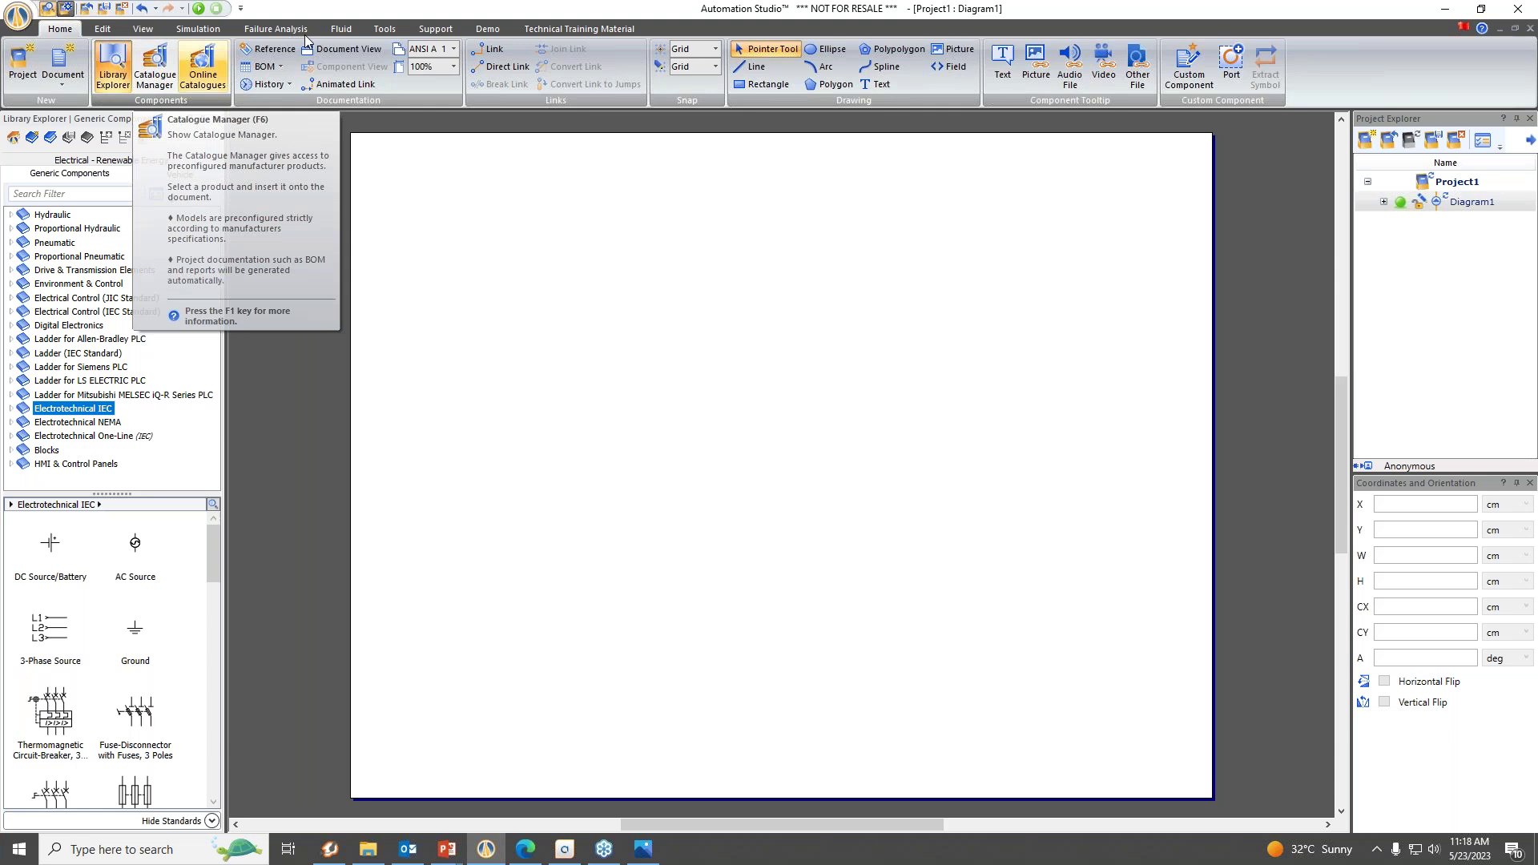
pyautogui.click(103, 29)
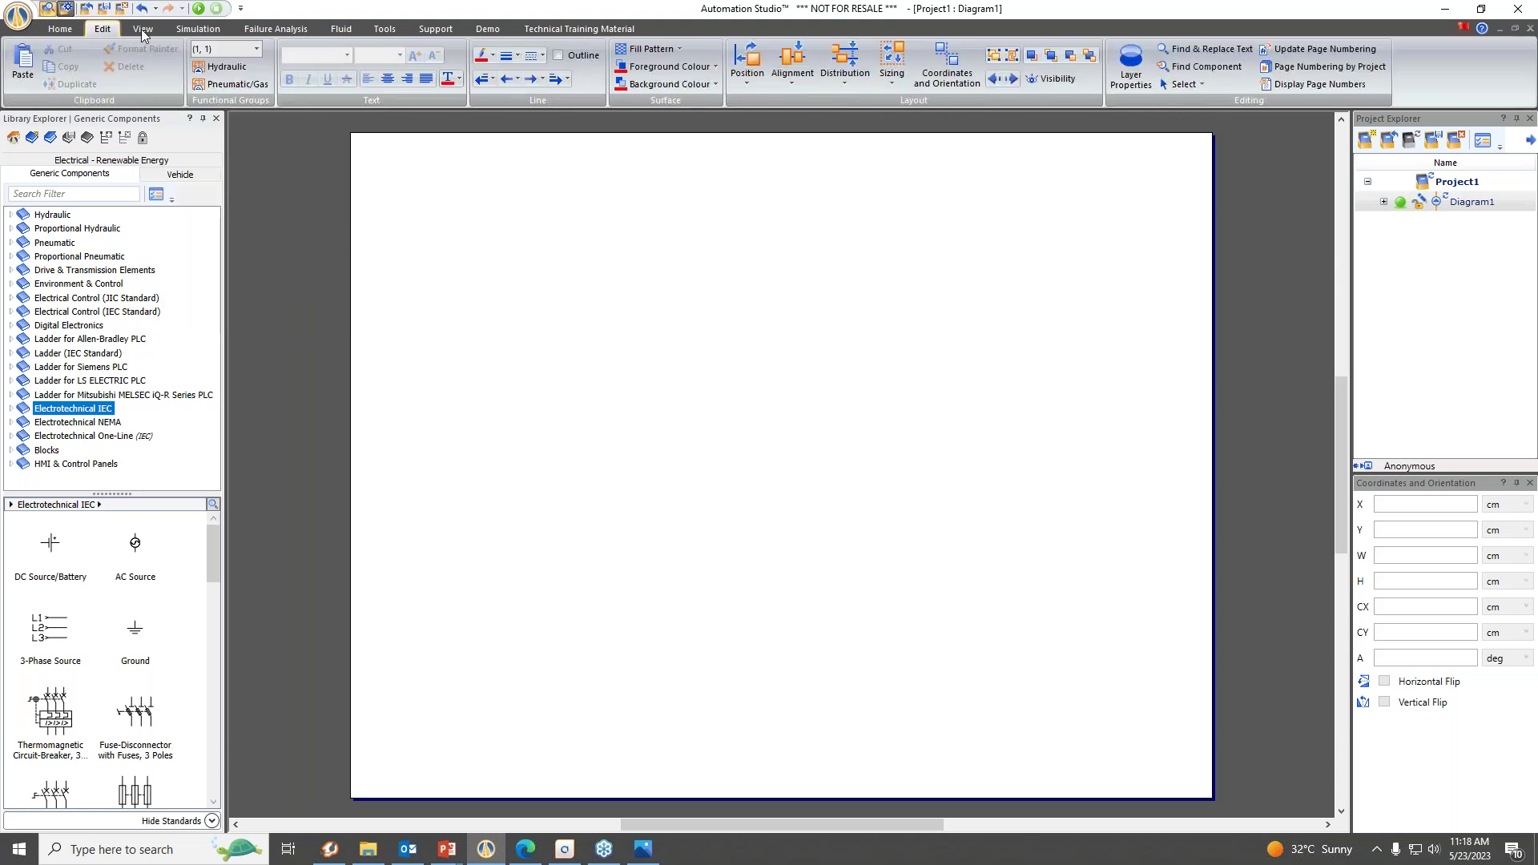
pyautogui.click(142, 29)
pyautogui.click(198, 29)
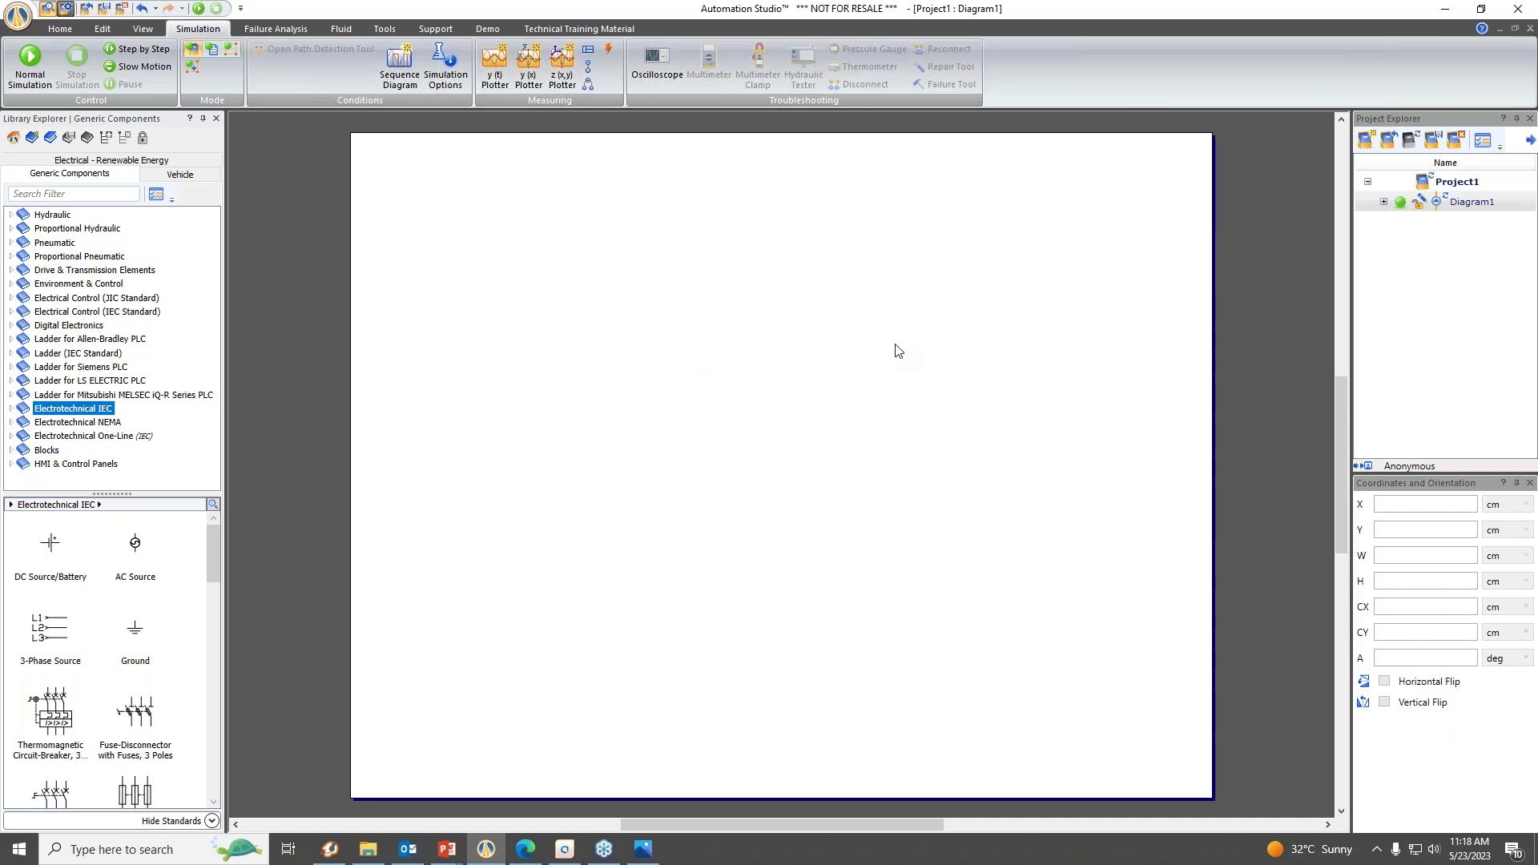
pyautogui.click(561, 29)
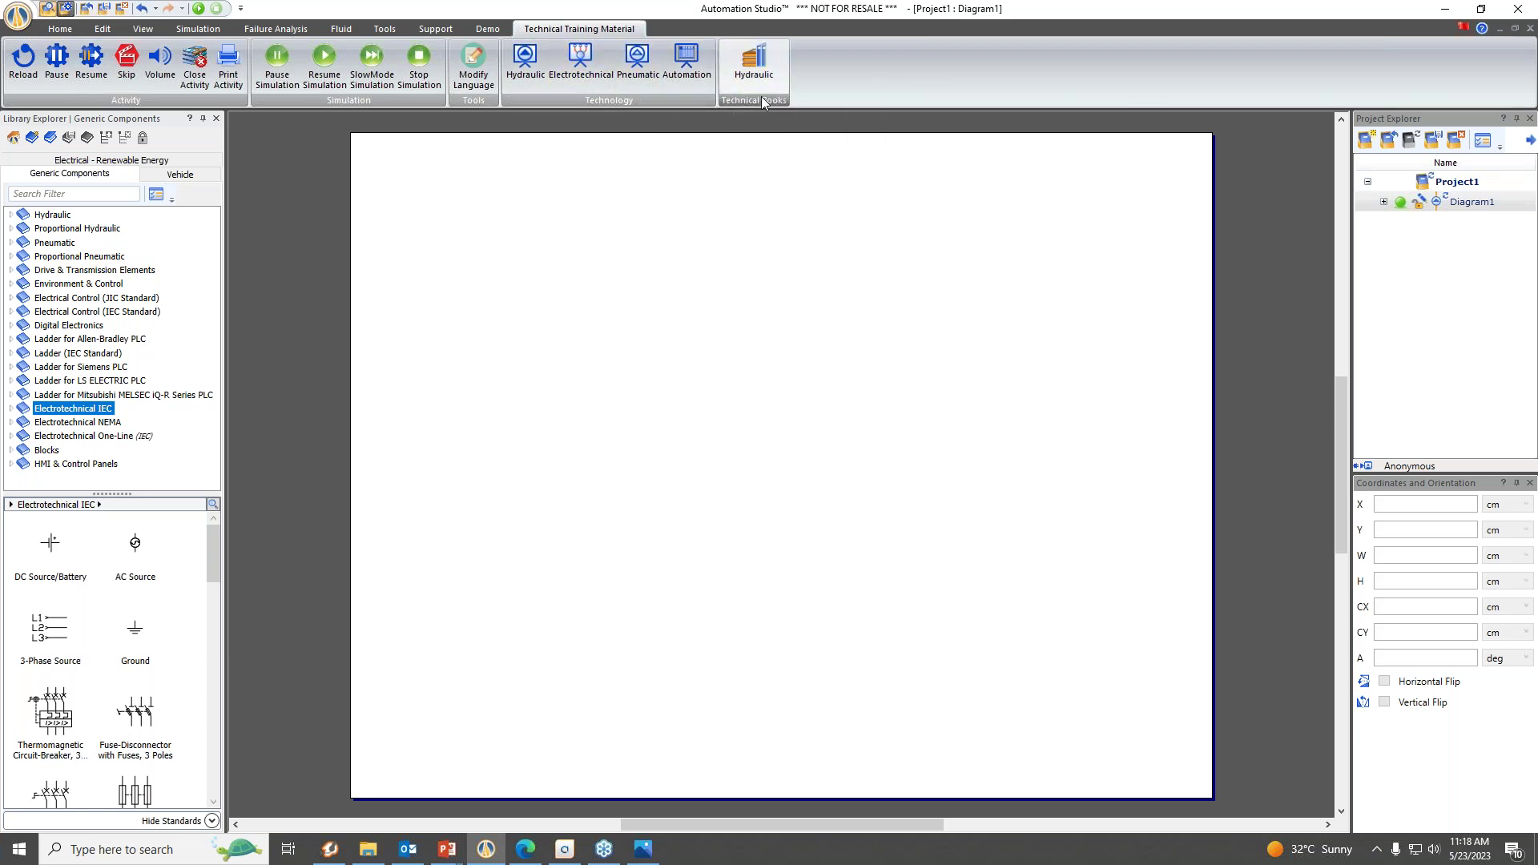
pyautogui.click(53, 31)
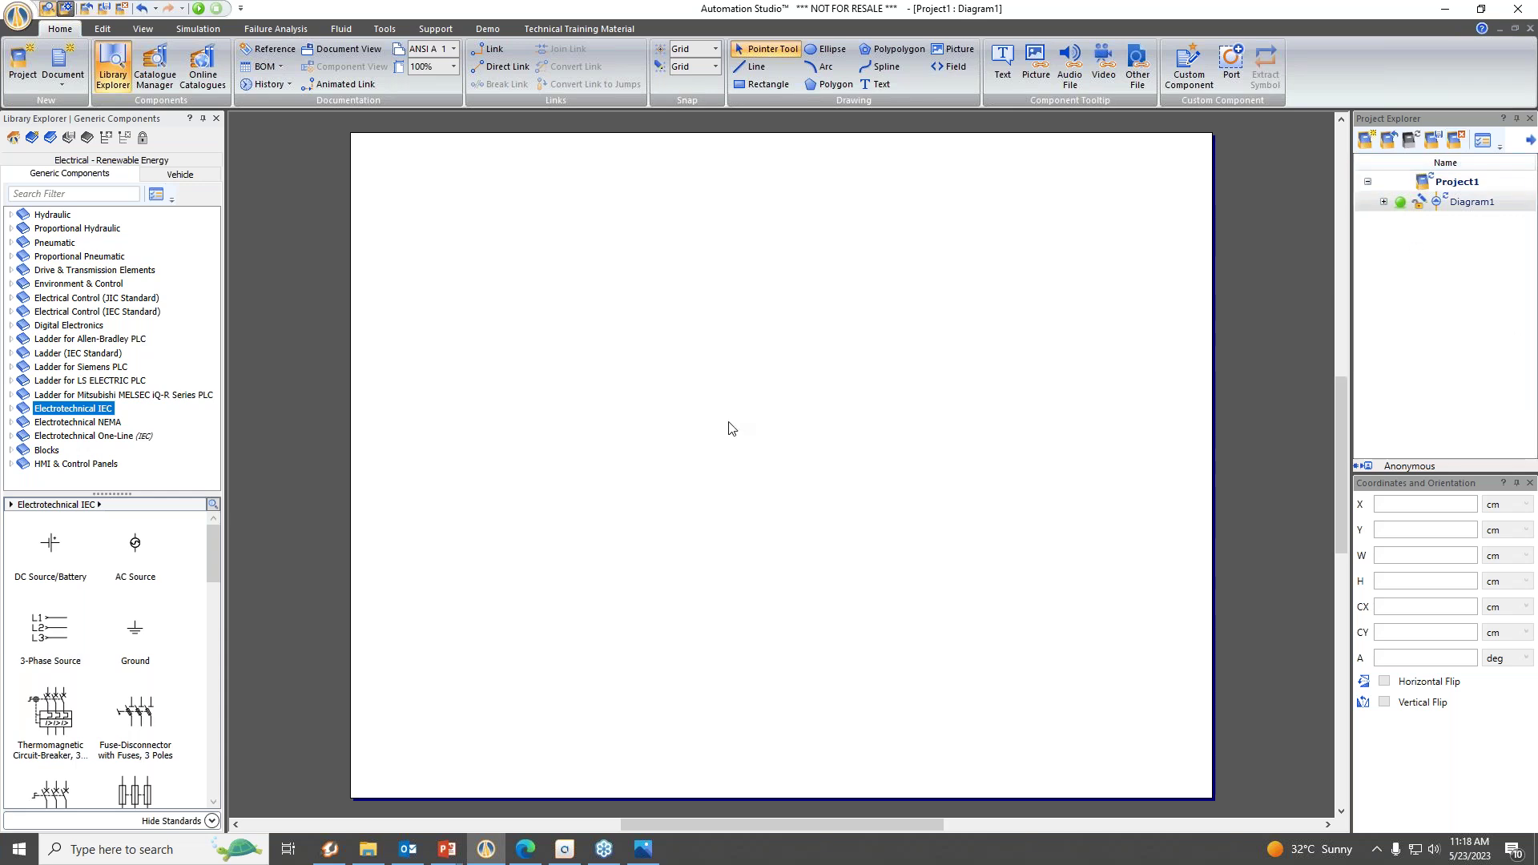
pyautogui.click(576, 413)
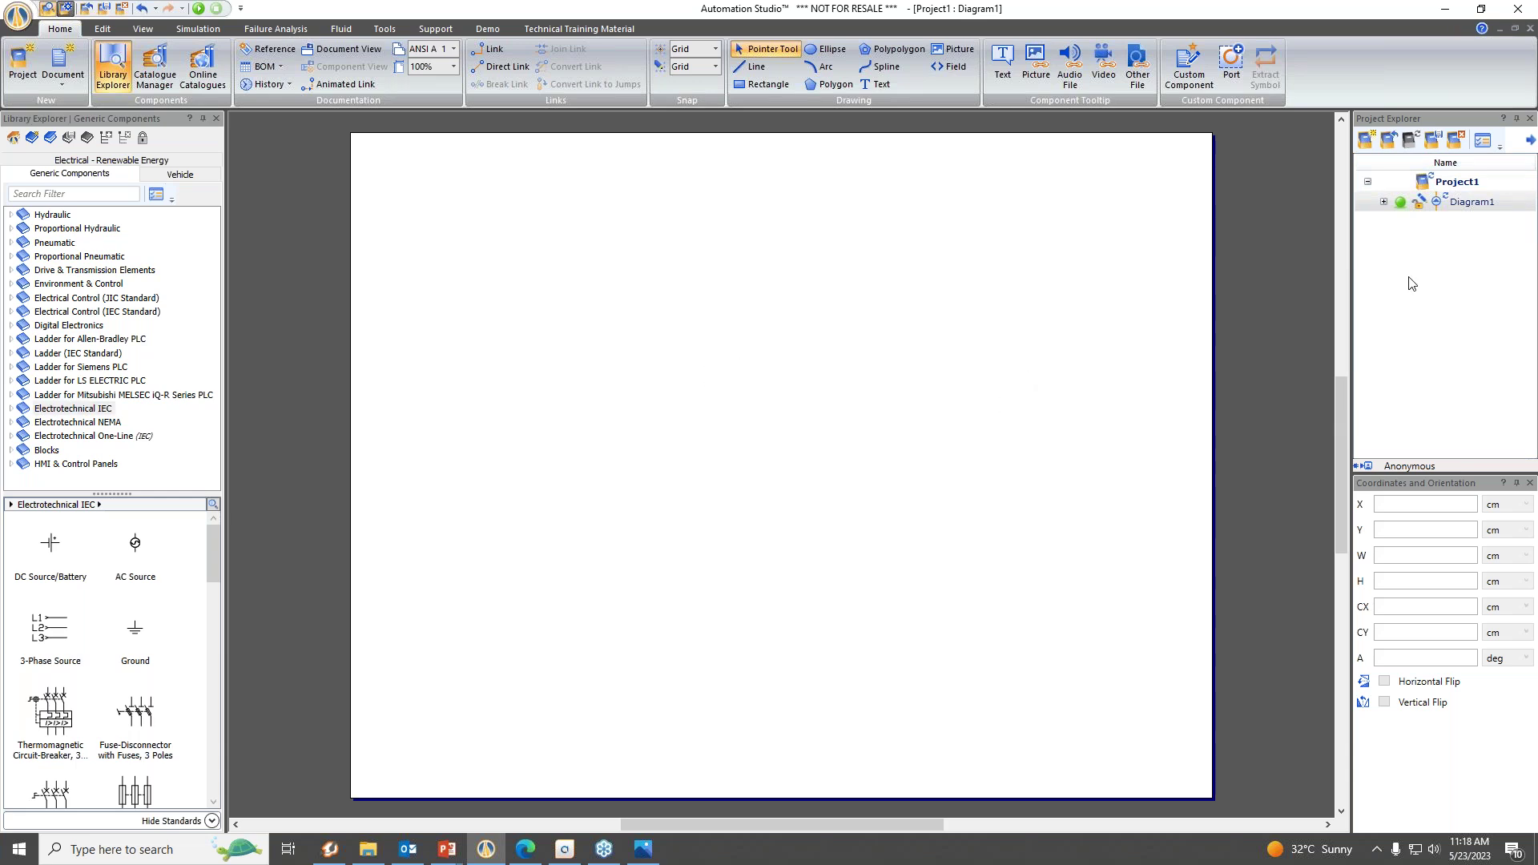
# Add a new electrotechnical diagram to Project1 using the Default template.
pyautogui.rightClick(1457, 187)
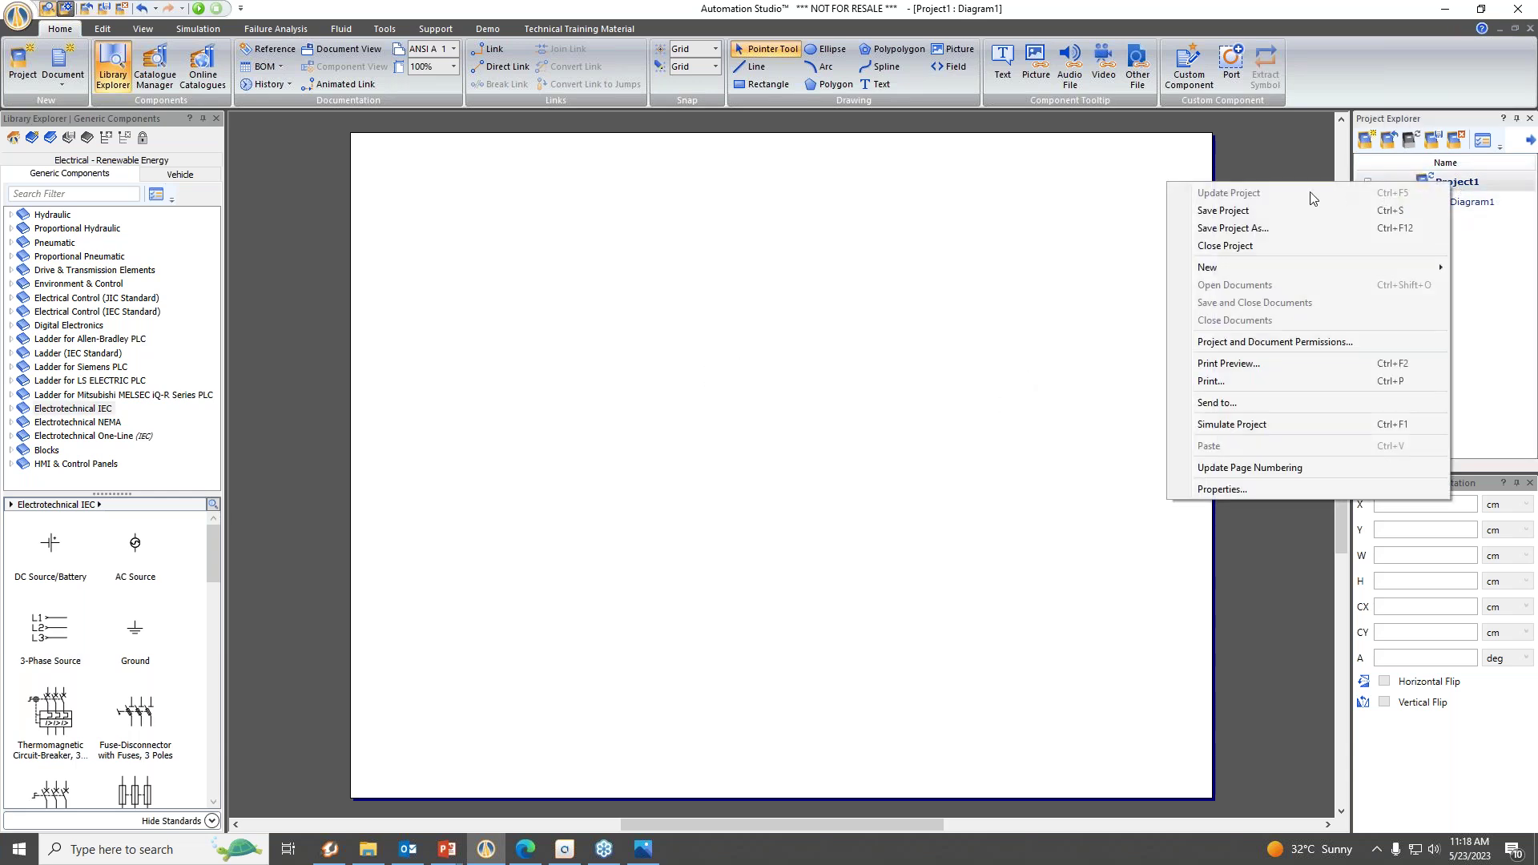
pyautogui.moveTo(1252, 268)
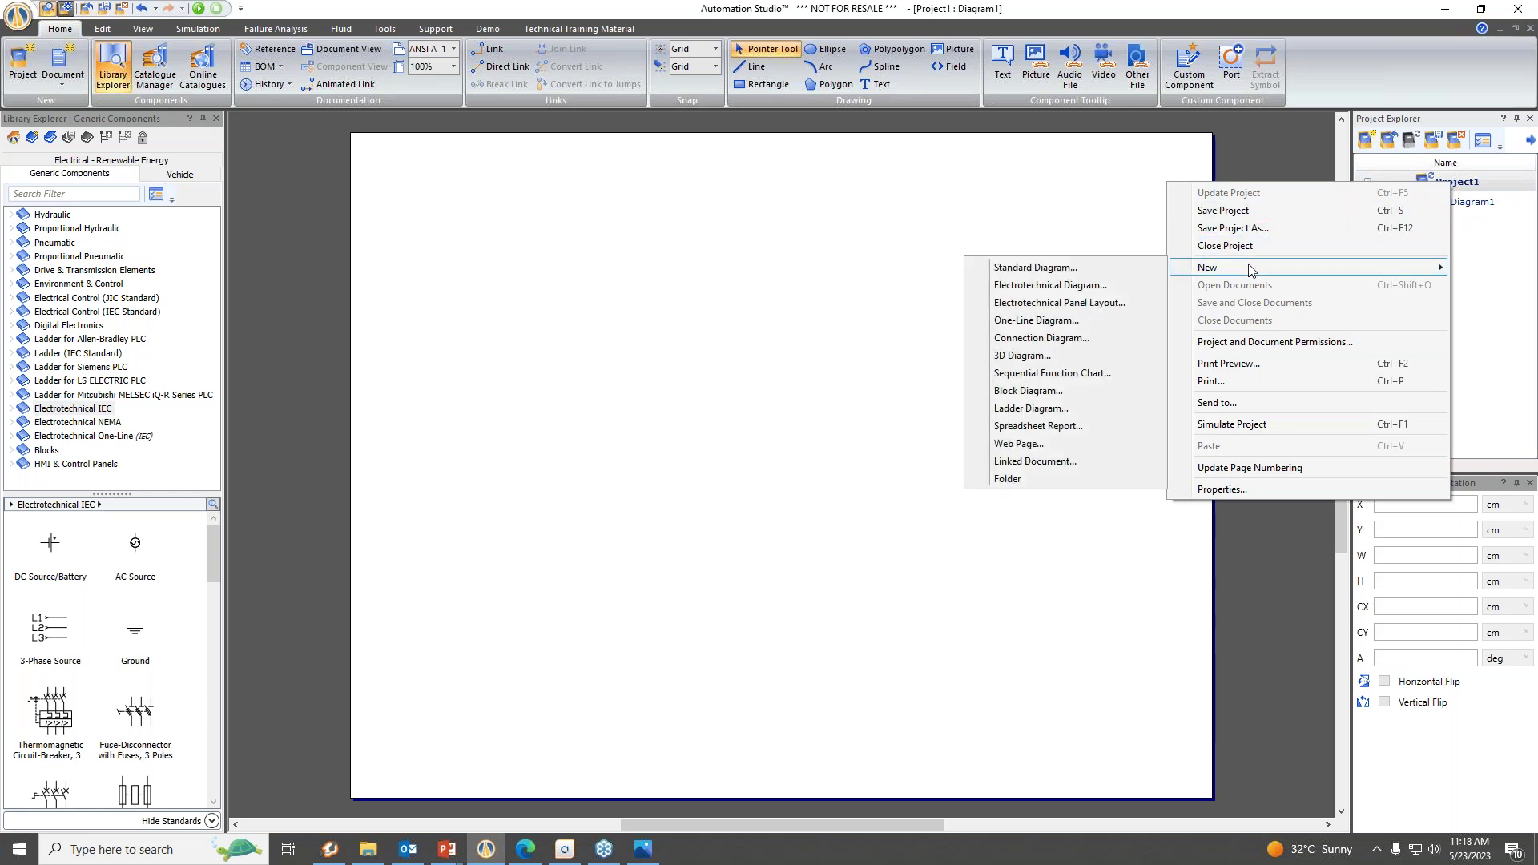
pyautogui.click(1099, 290)
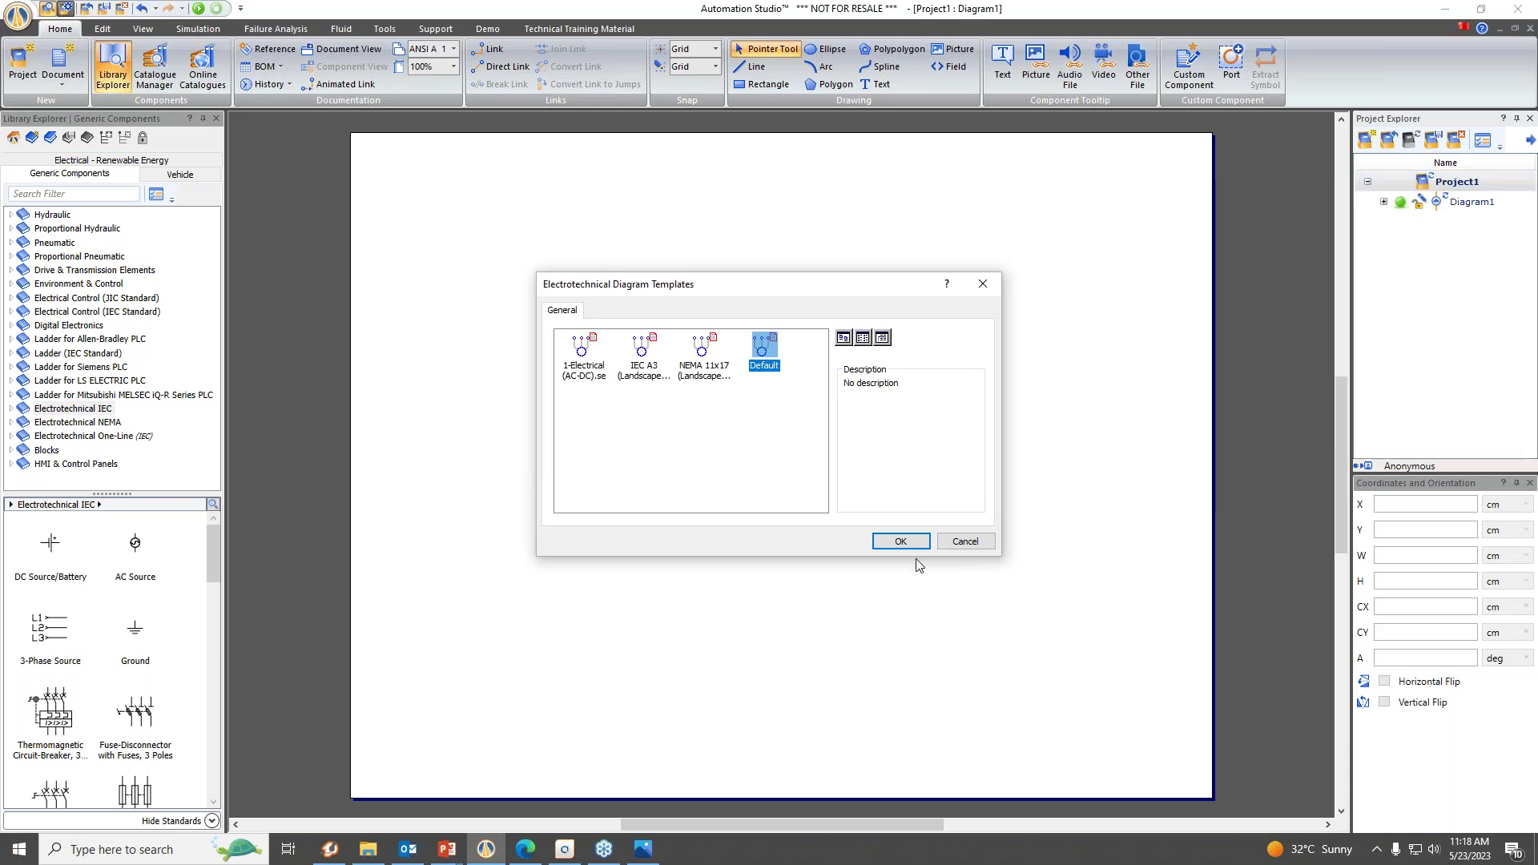
pyautogui.click(898, 541)
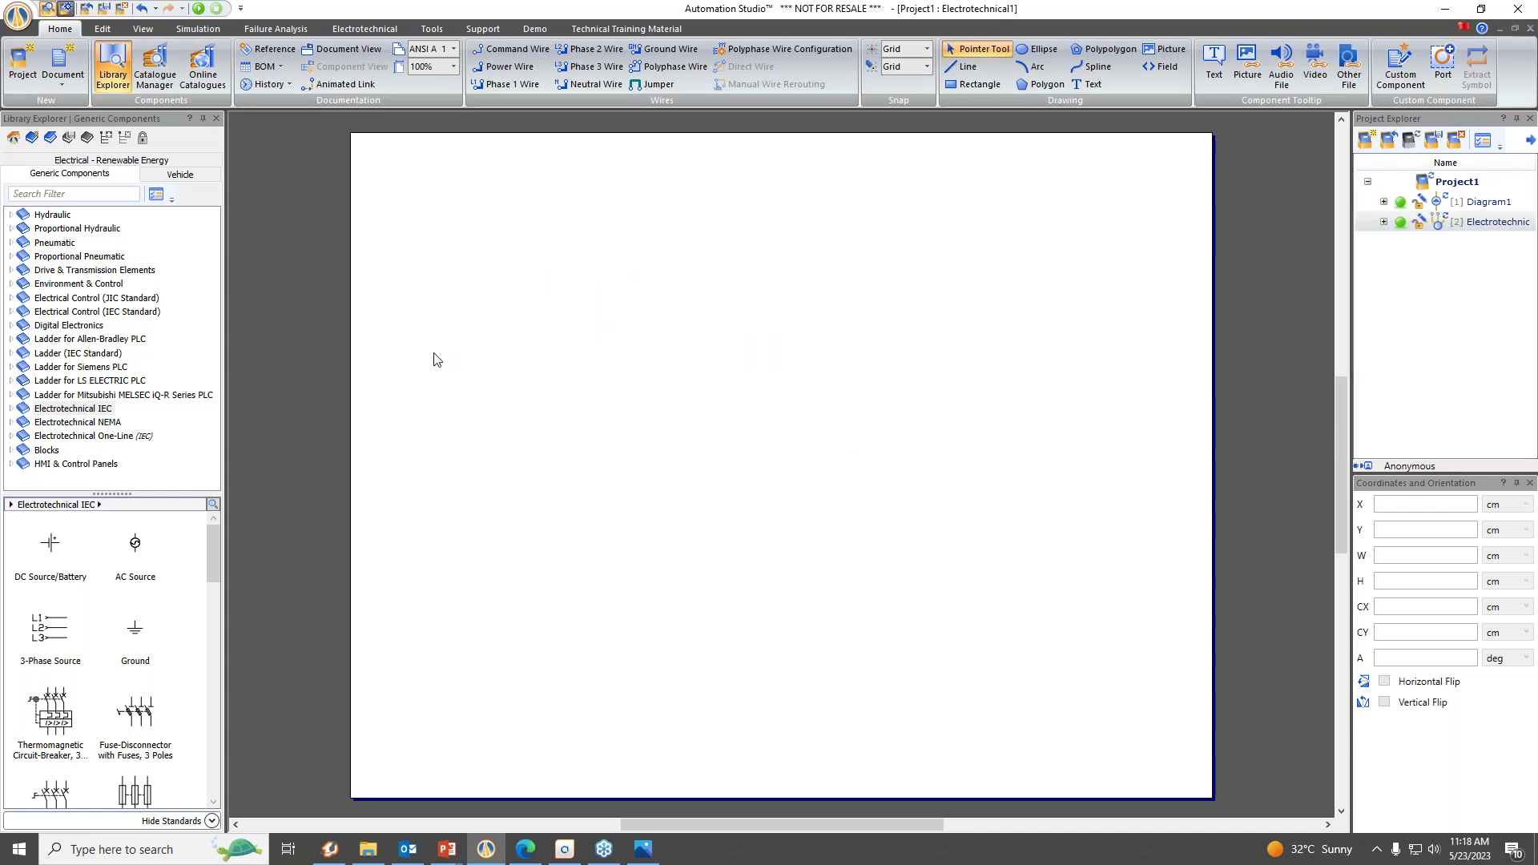
# Examine the Electrotechnical IEC library's categories, including the terminals, links and potential reference connections under Lines & Connections.
pyautogui.doubleClick(72, 412)
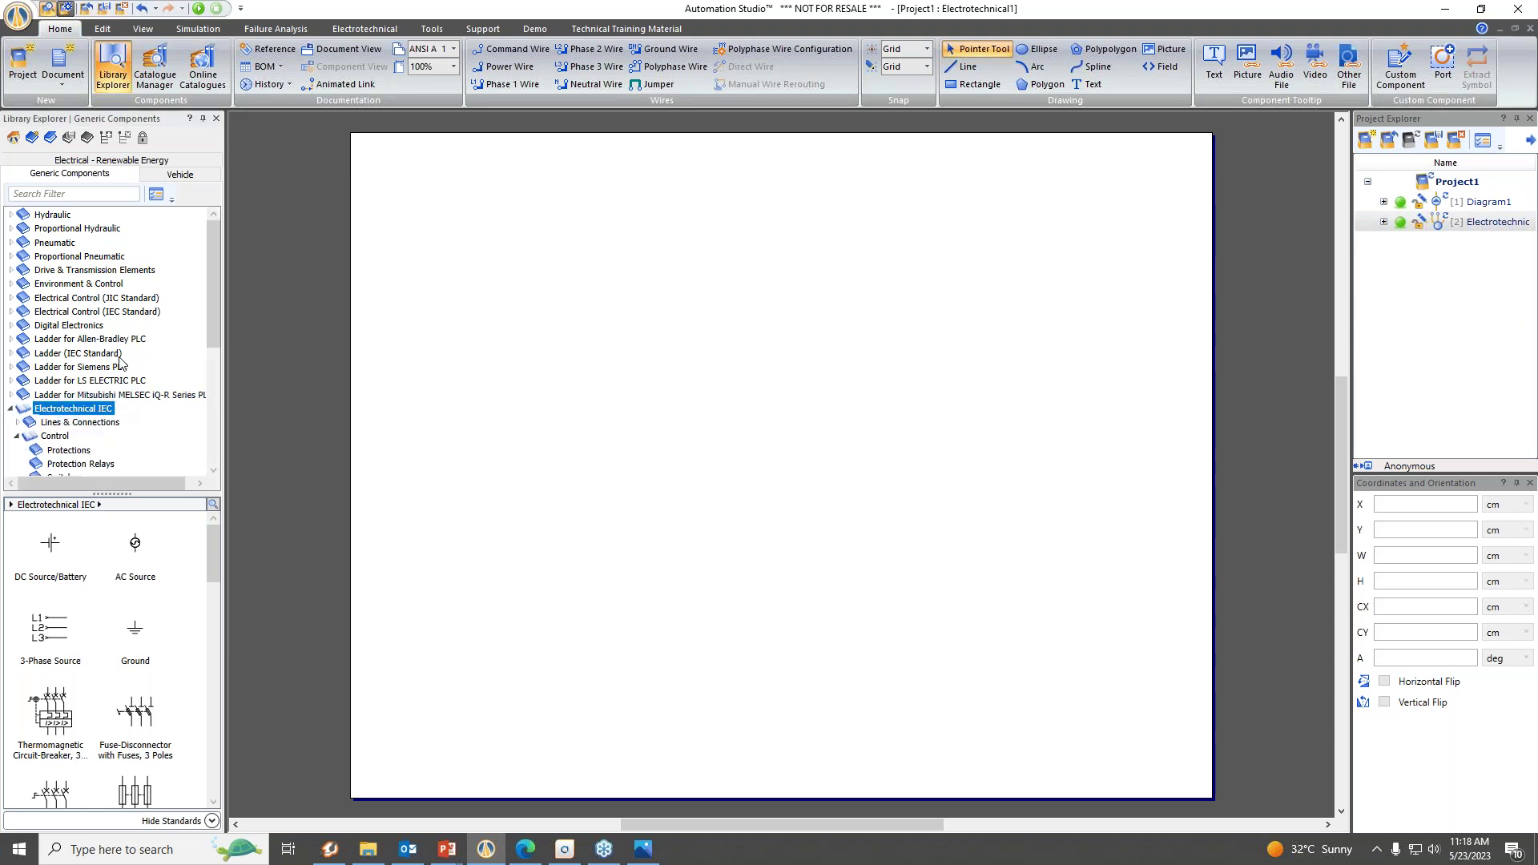
pyautogui.scroll(-1, 114, 369)
pyautogui.scroll(-2, 115, 370)
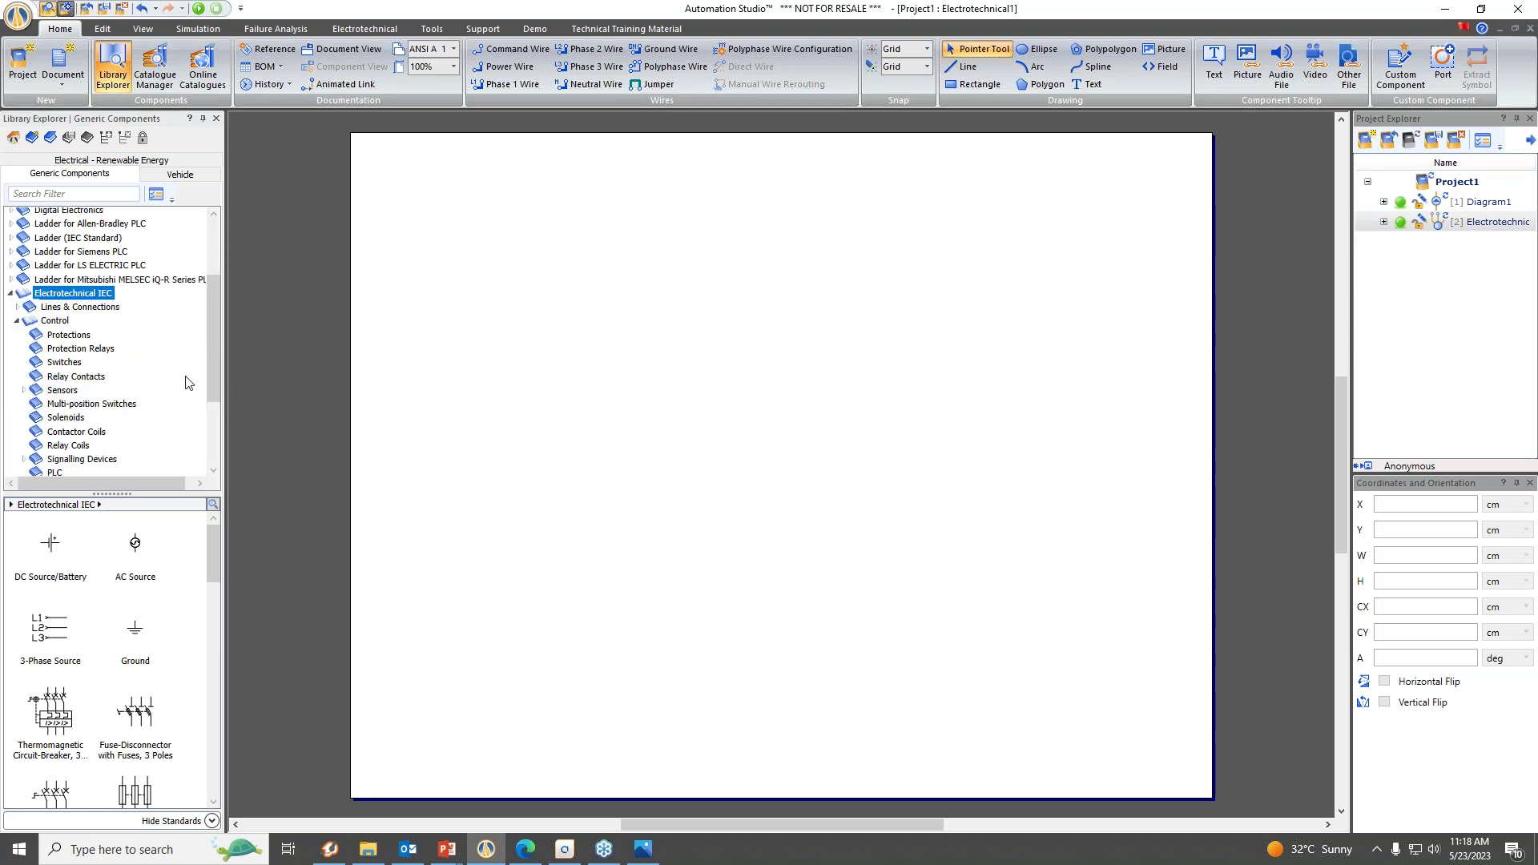
pyautogui.click(17, 320)
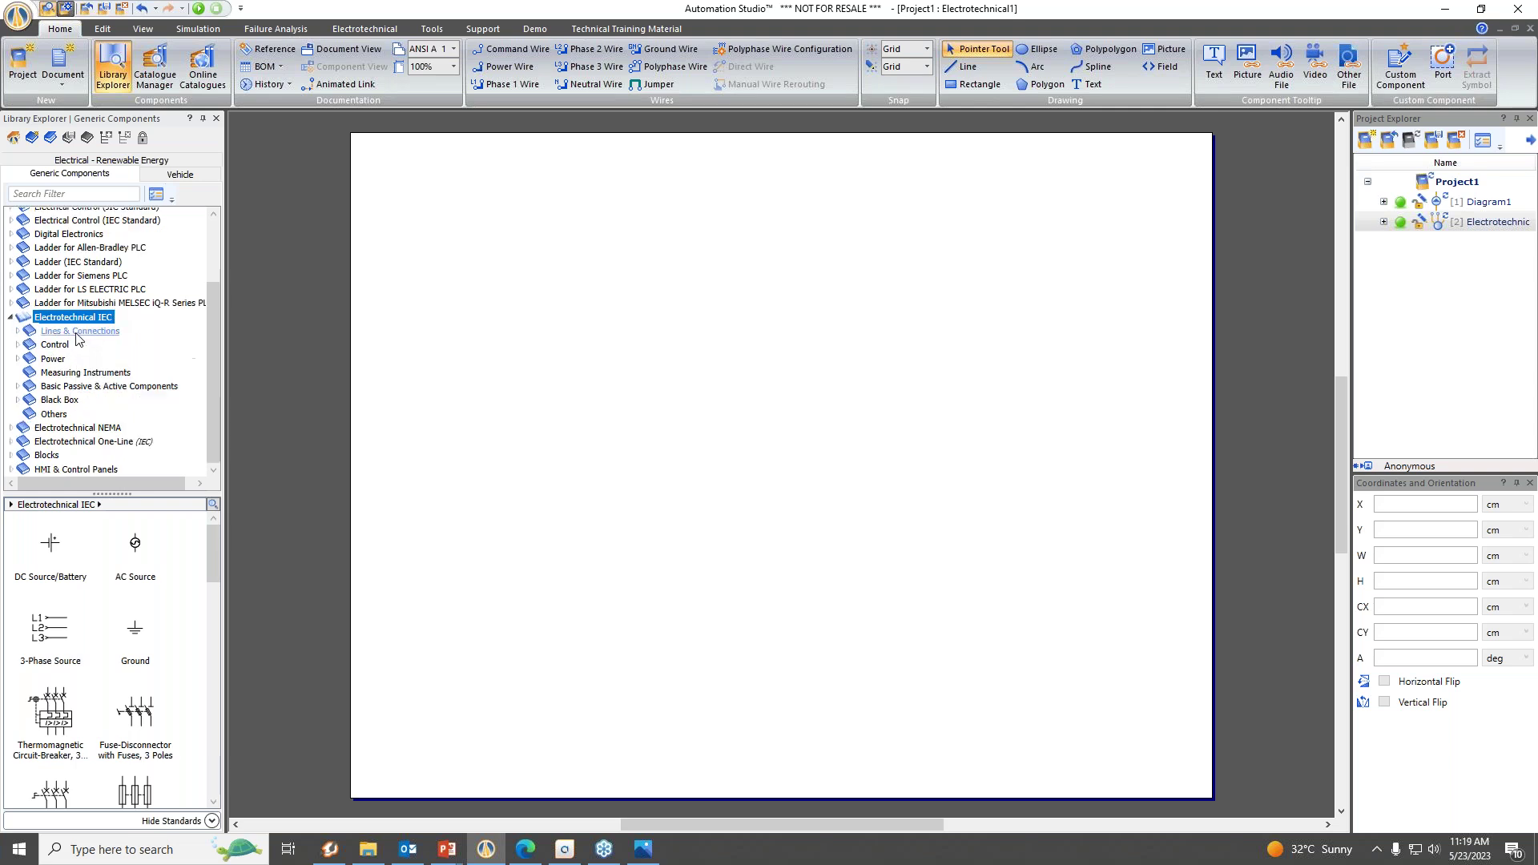
pyautogui.doubleClick(76, 335)
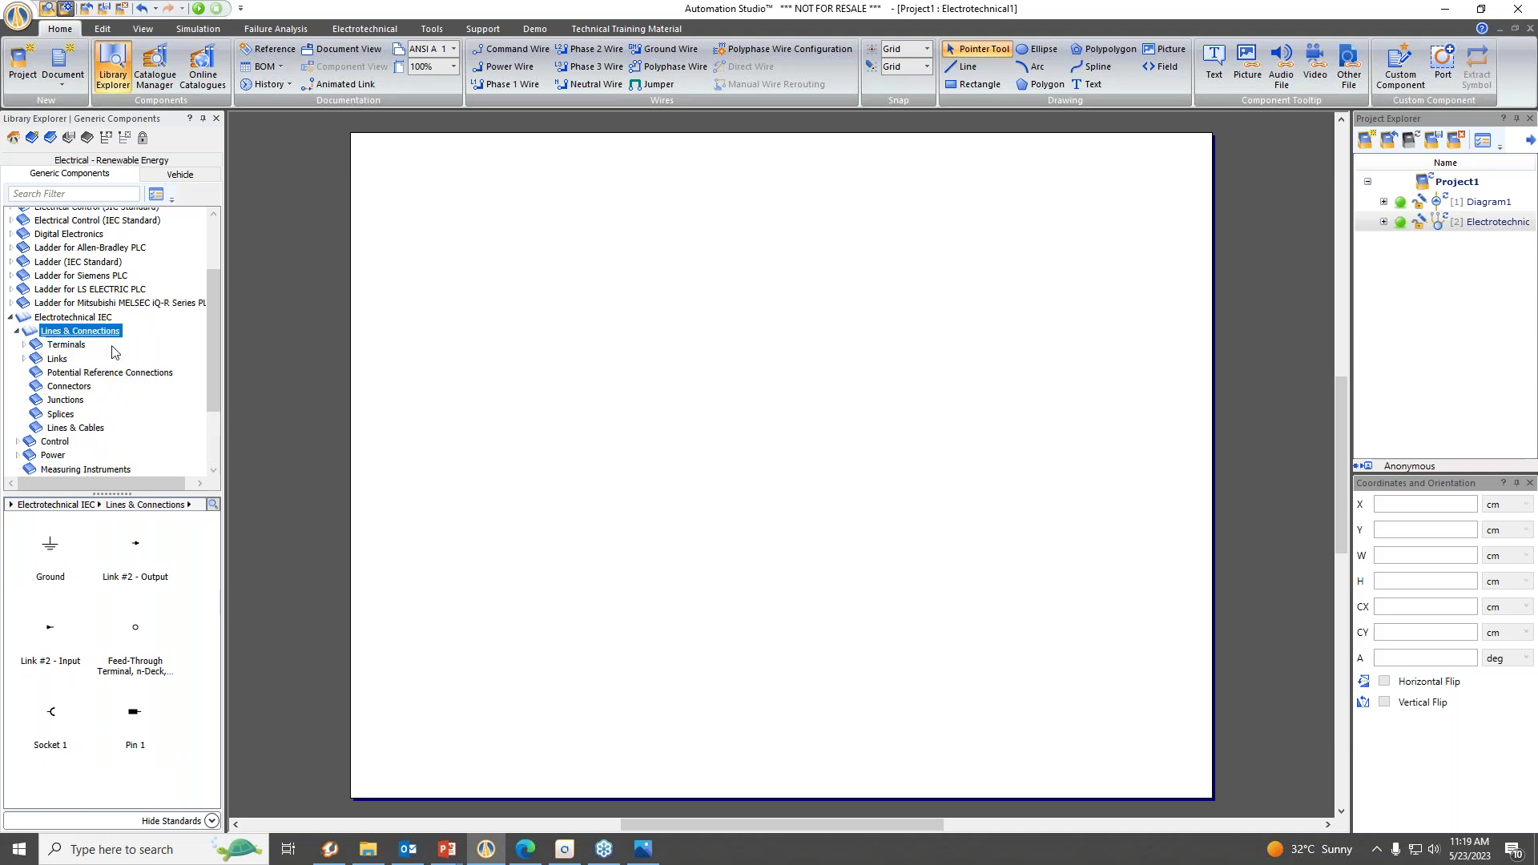
pyautogui.scroll(-2, 108, 377)
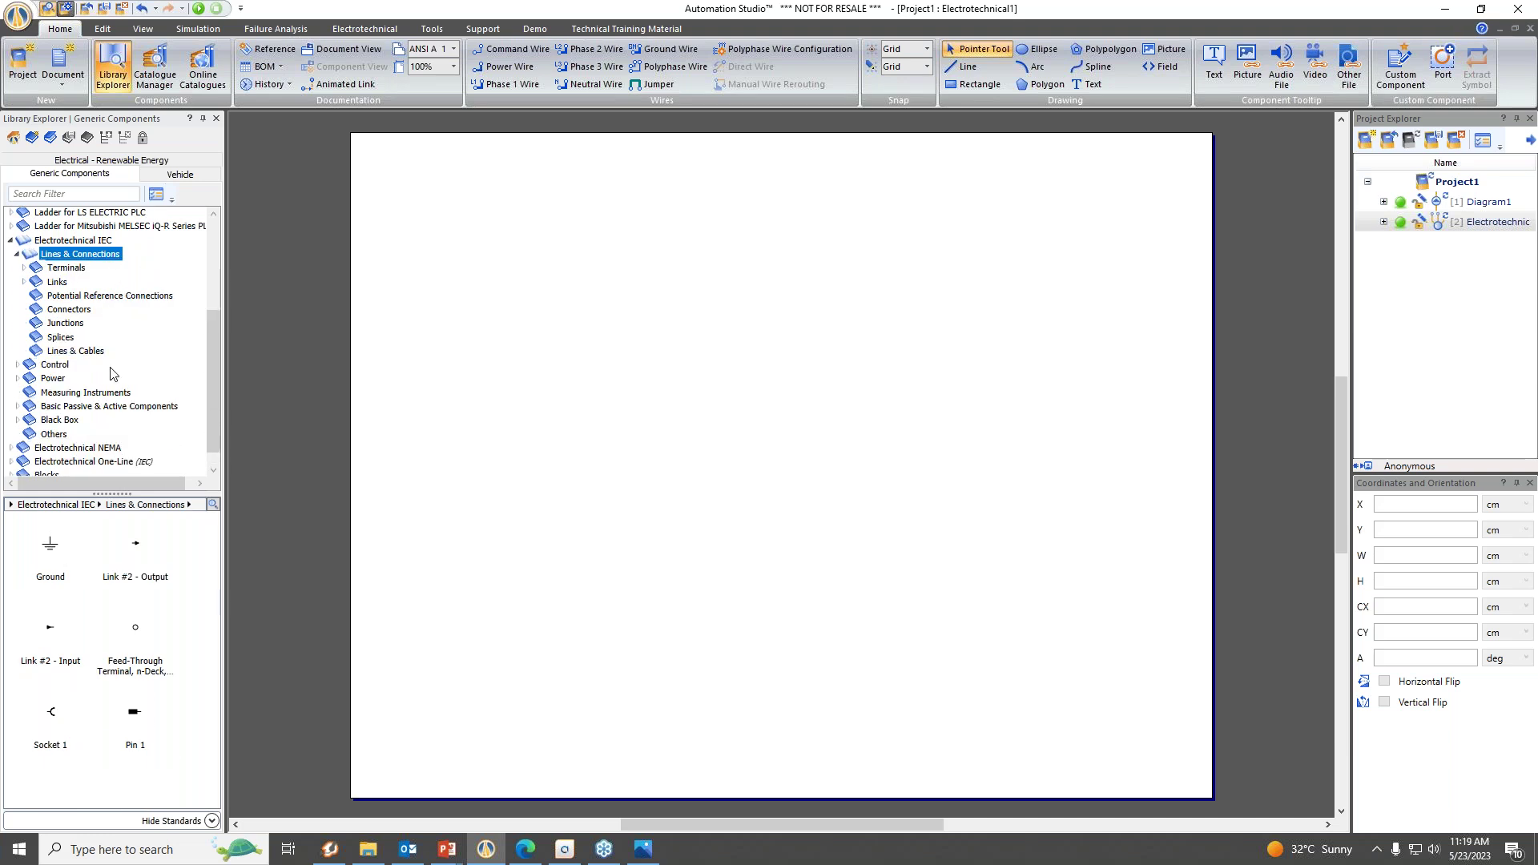
pyautogui.scroll(3, 111, 374)
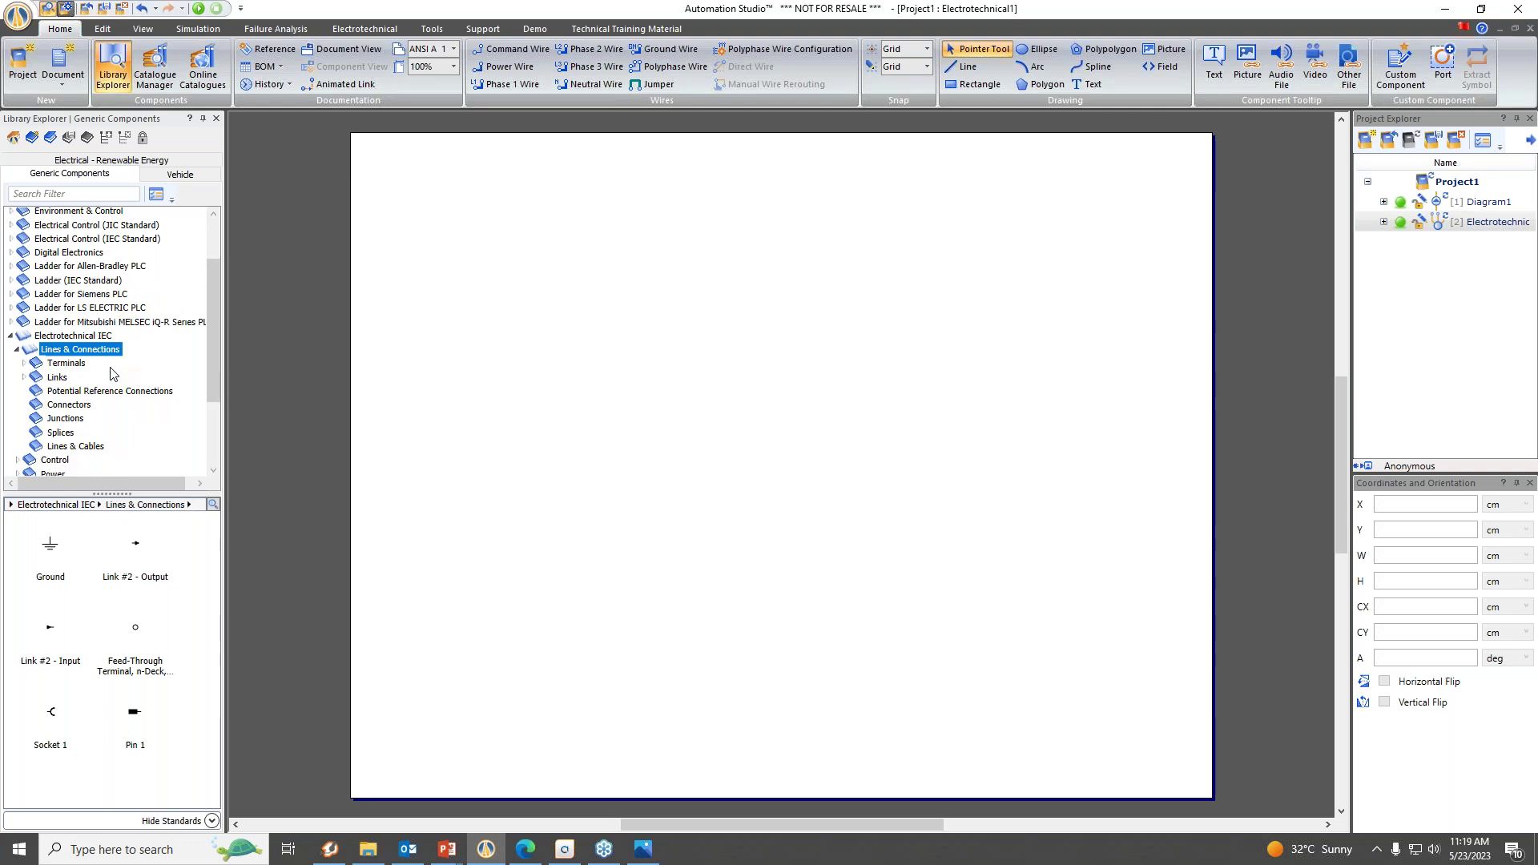
pyautogui.scroll(-1, 111, 374)
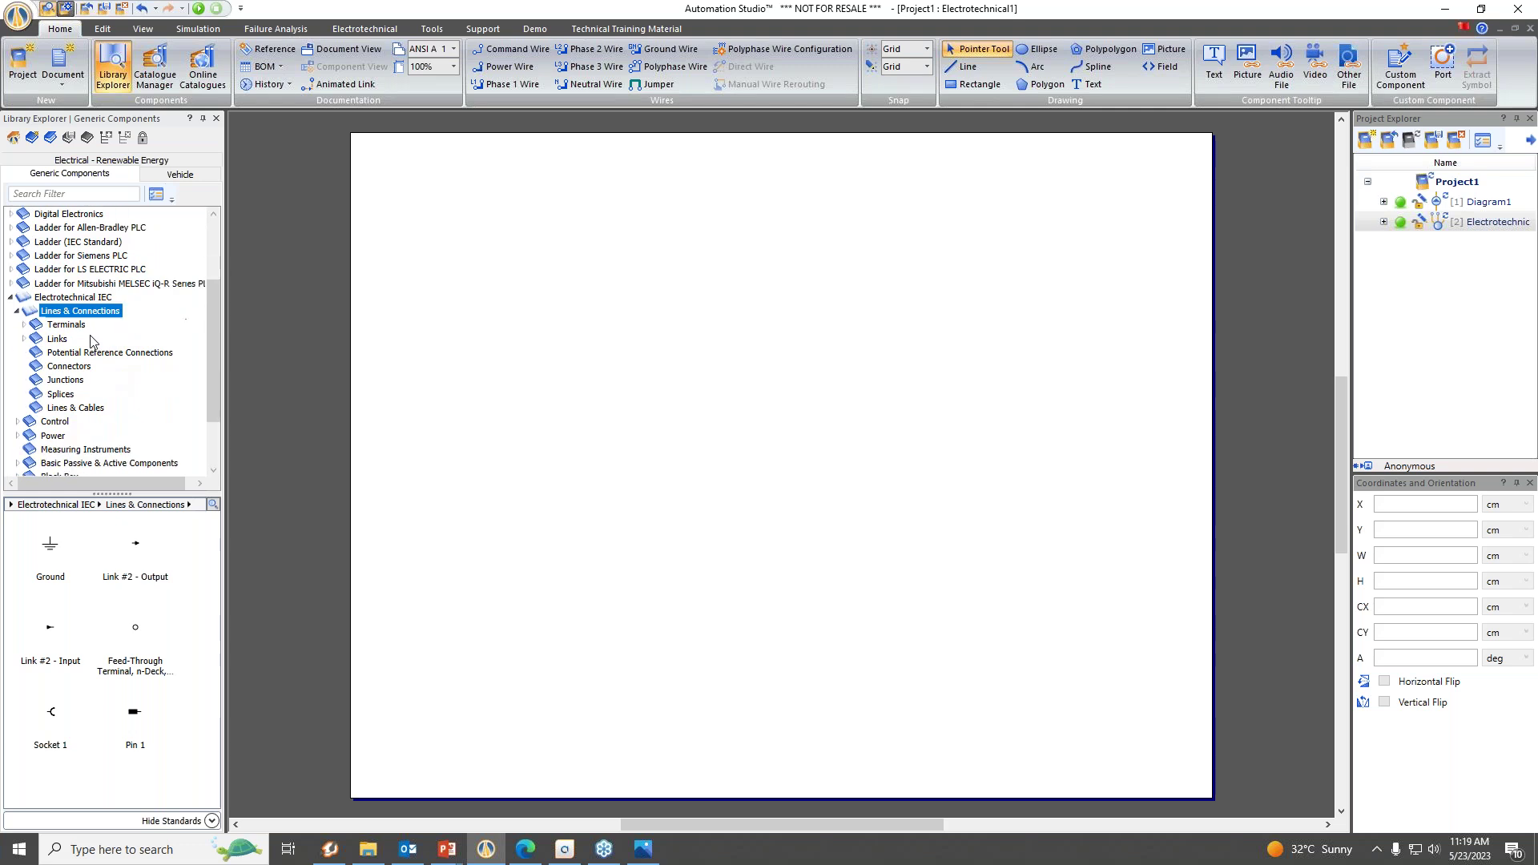
pyautogui.click(66, 325)
pyautogui.click(57, 339)
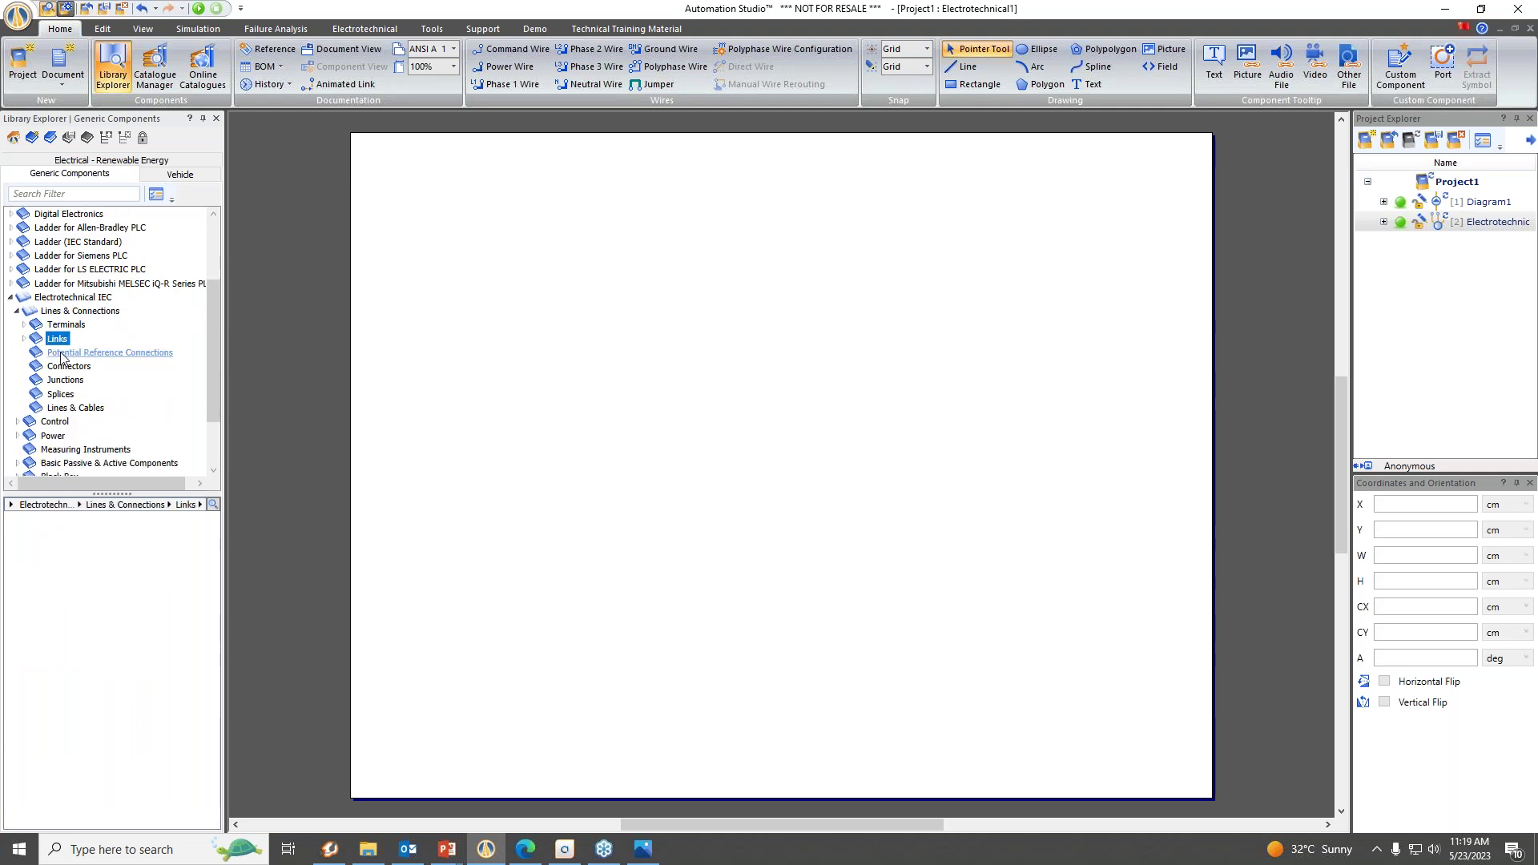
pyautogui.click(64, 352)
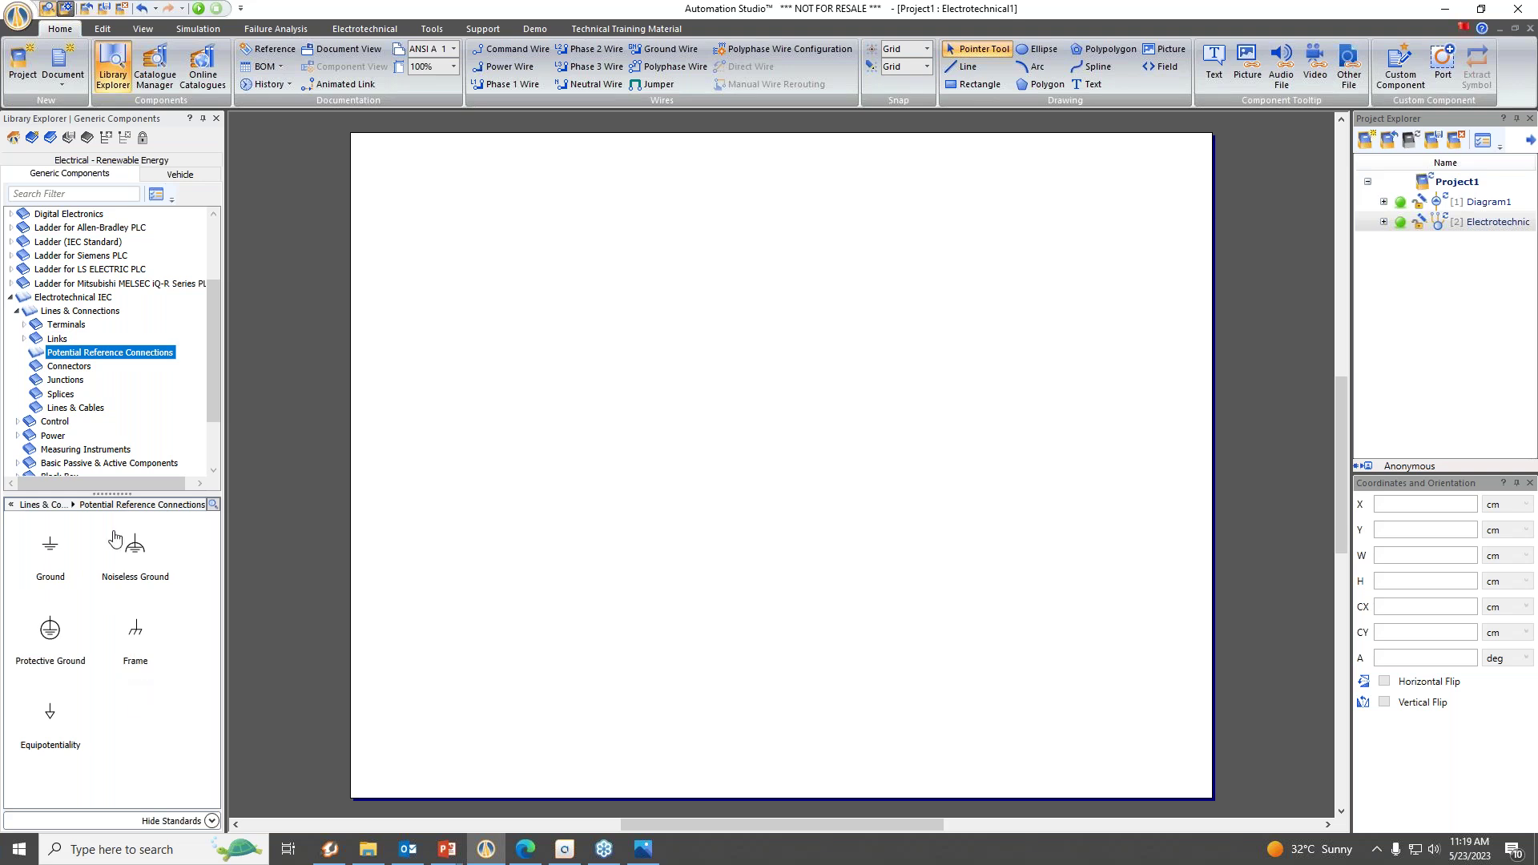
pyautogui.click(16, 312)
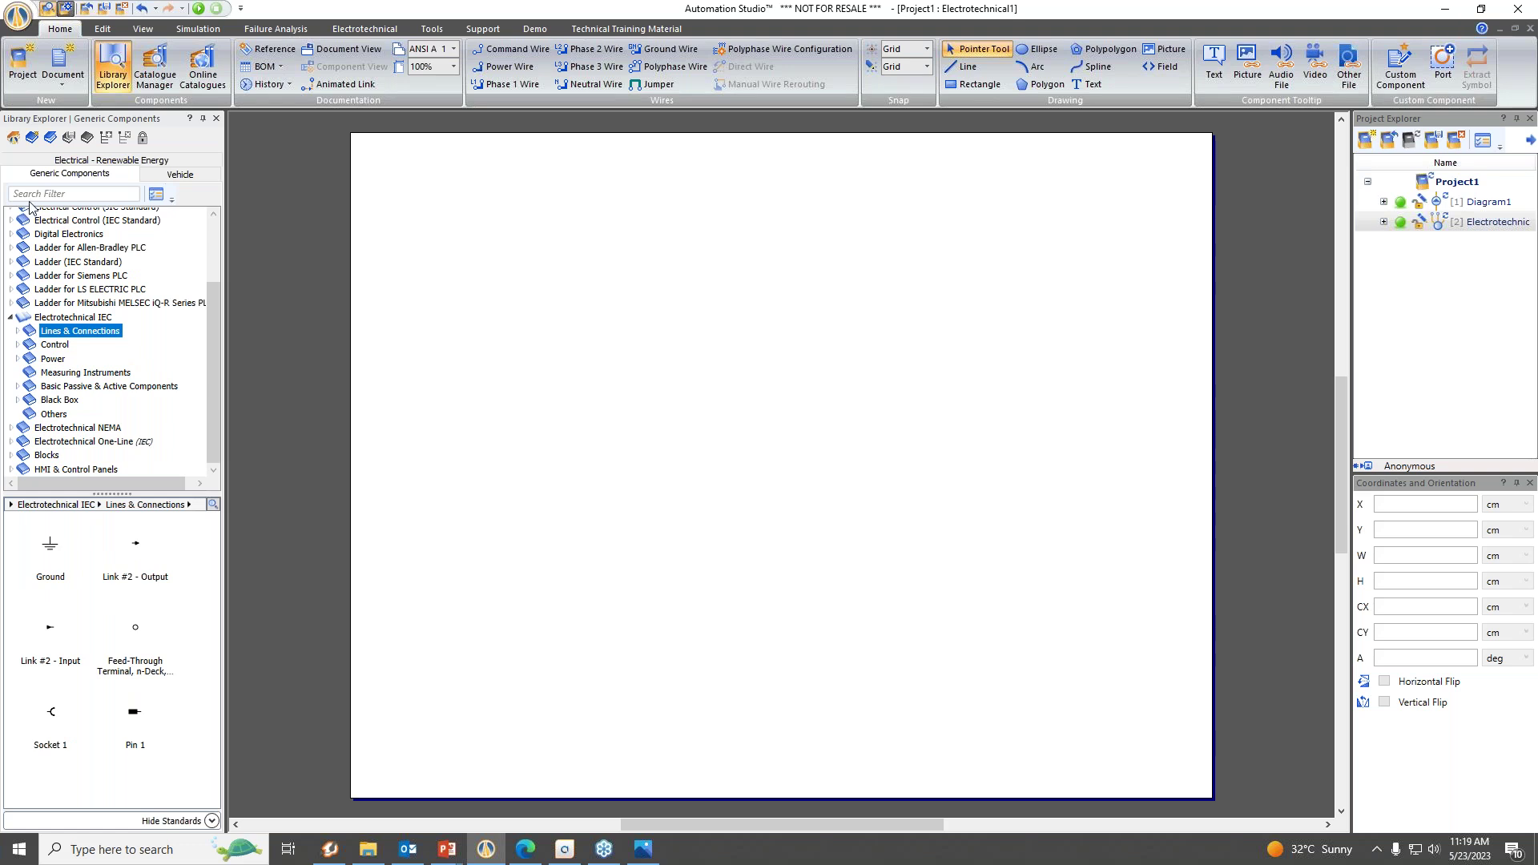
# Place a DC Source/Battery from the Electrotechnical IEC library on the diagram at about X 12 cm, Y 7.2 cm.
pyautogui.click(65, 196)
pyautogui.click(60, 319)
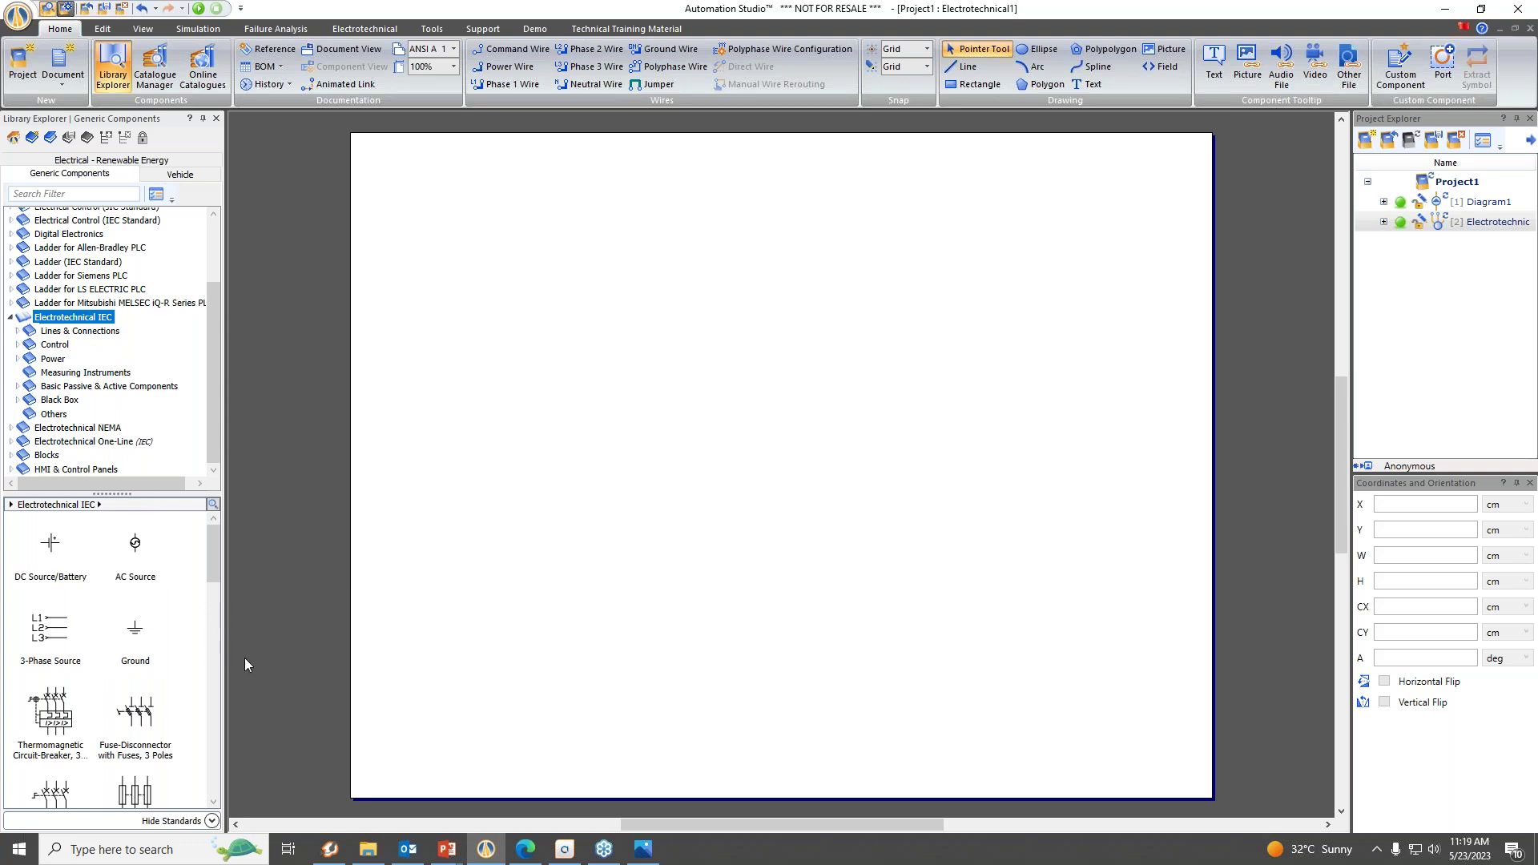
pyautogui.click(54, 571)
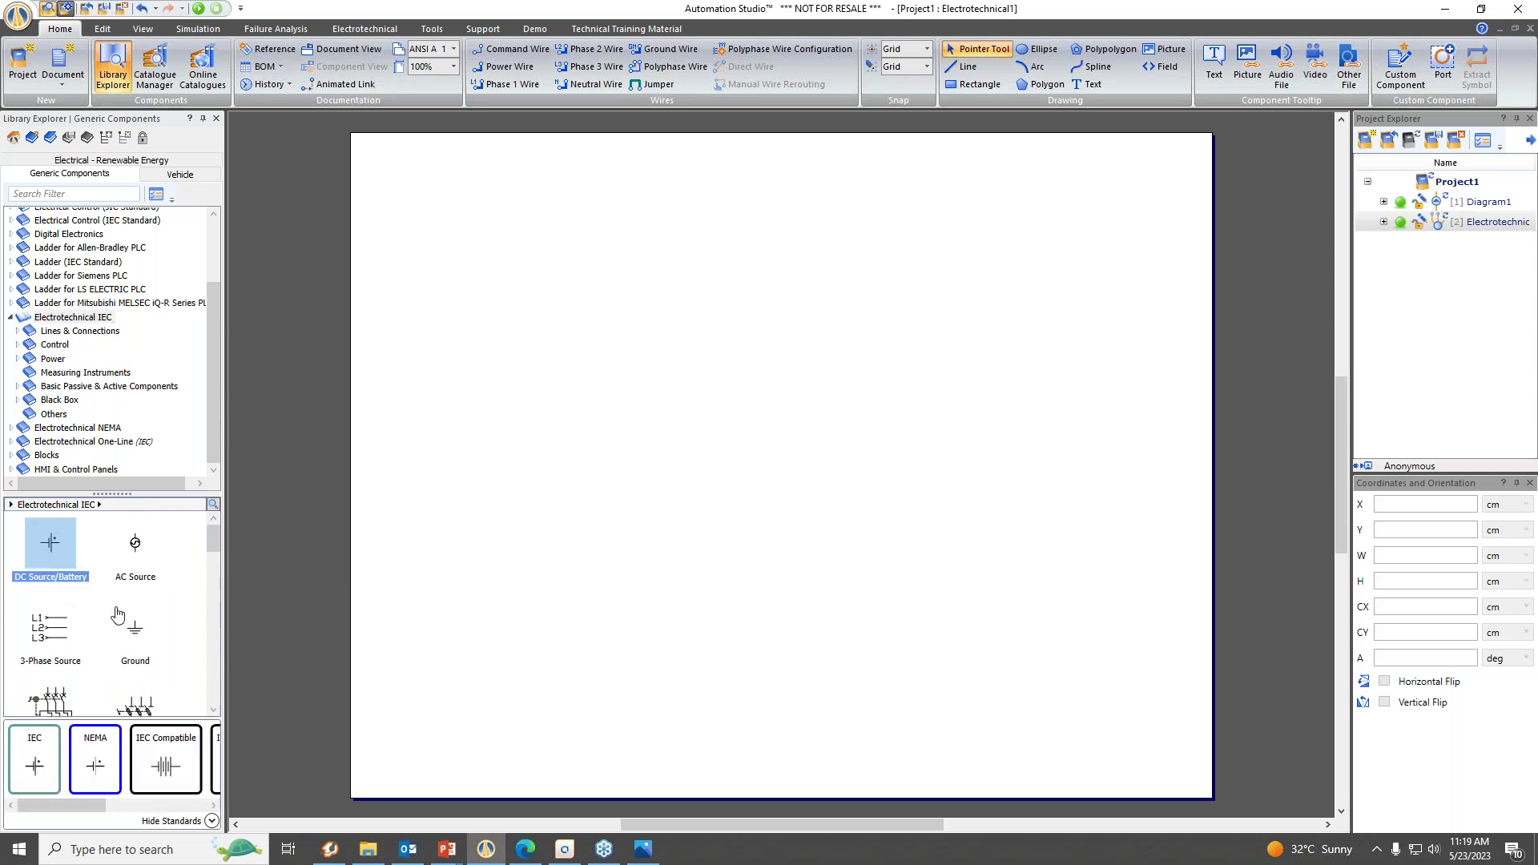
pyautogui.moveTo(53, 559); pyautogui.dragTo(714, 567)
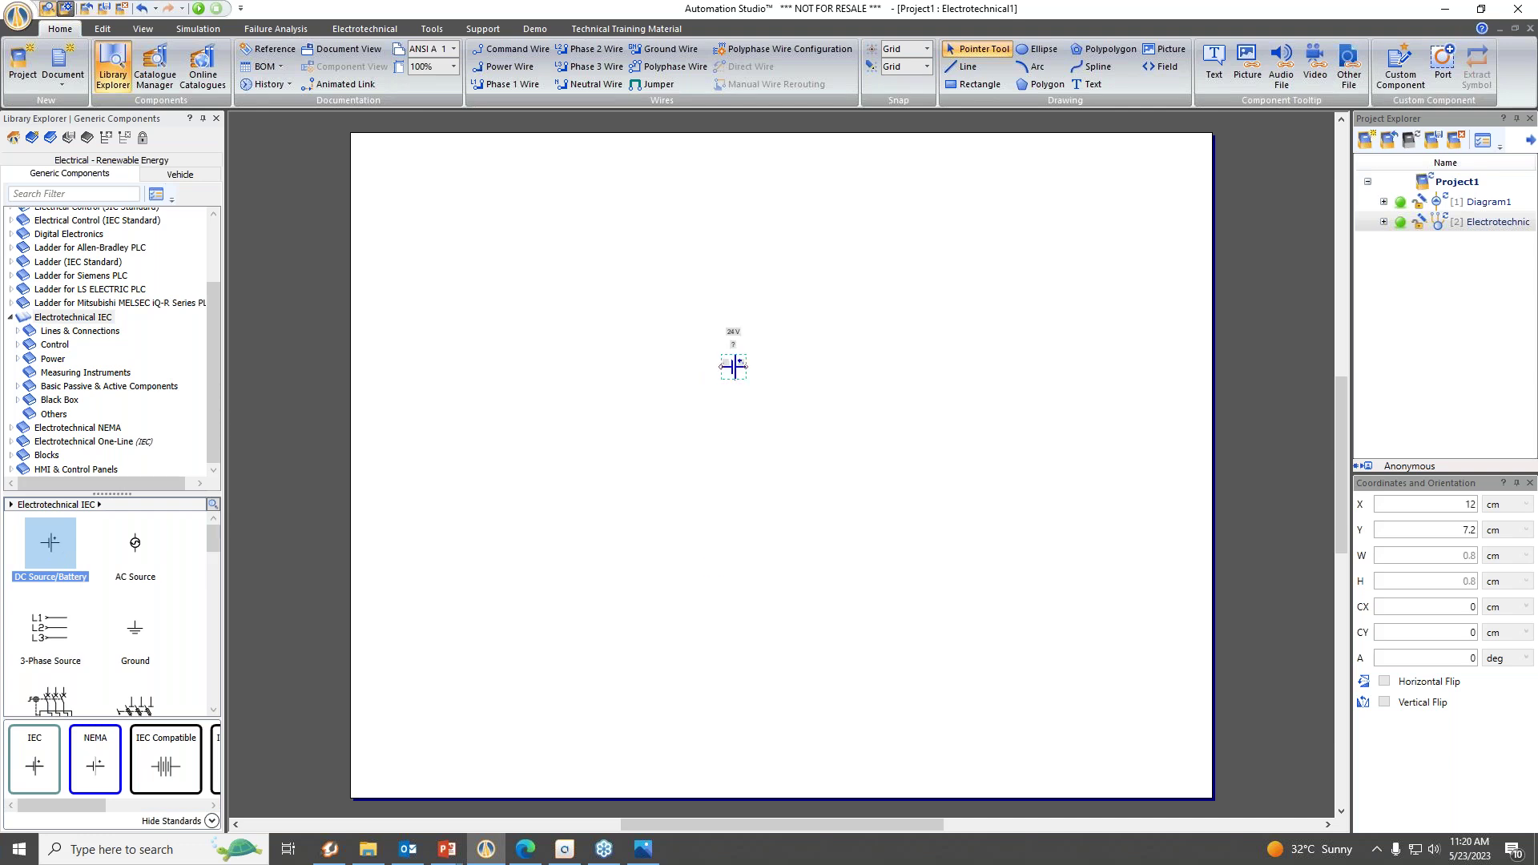
# Place an Ammeter below and to the right of the battery at about X 16.8 cm, Y 10.4 cm.
pyautogui.scroll(-5, 124, 625)
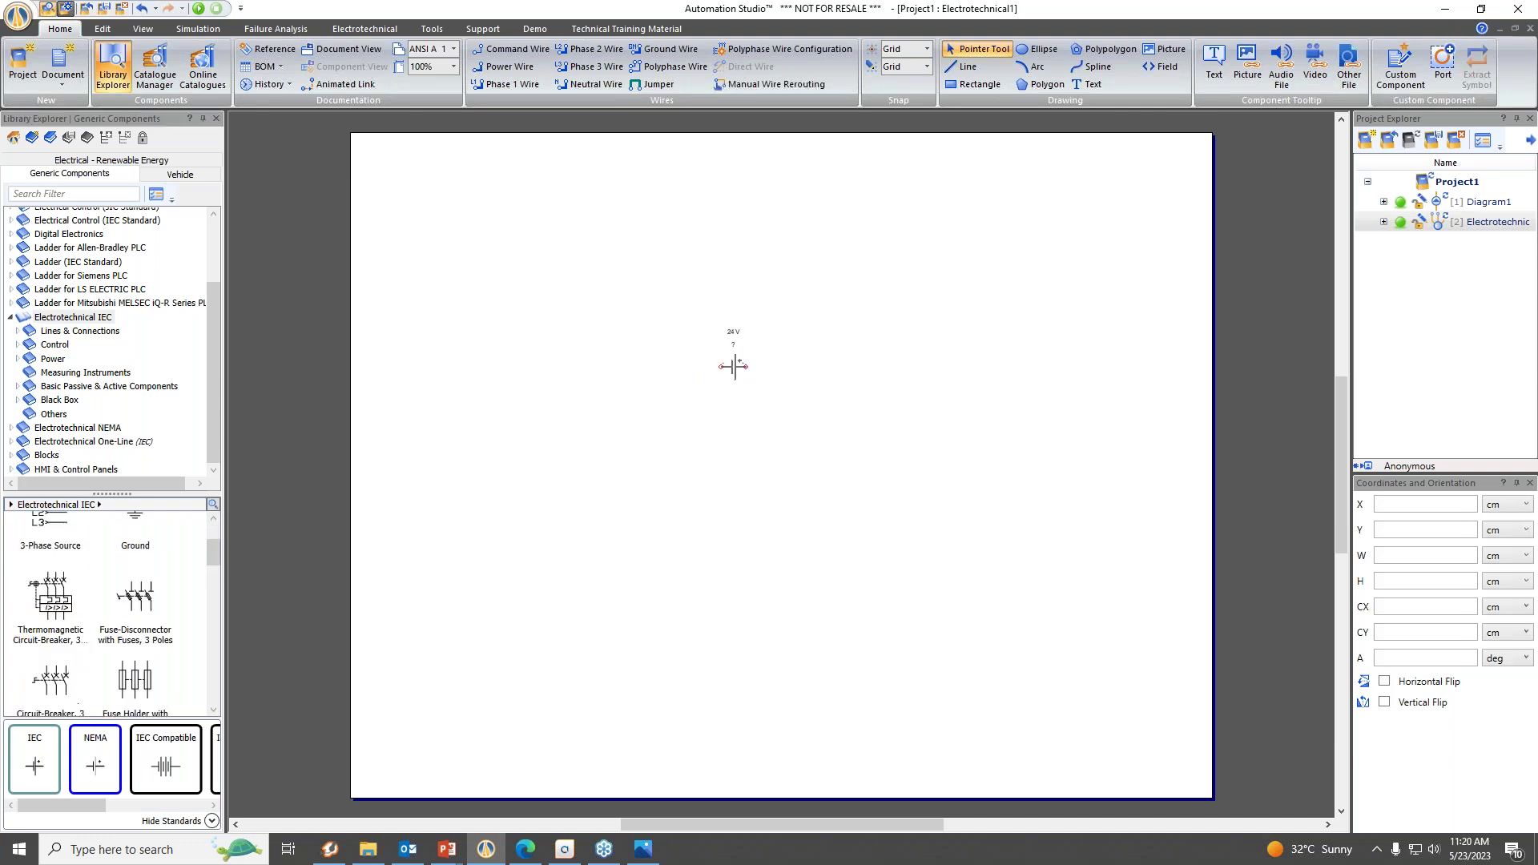
pyautogui.scroll(-3, 112, 613)
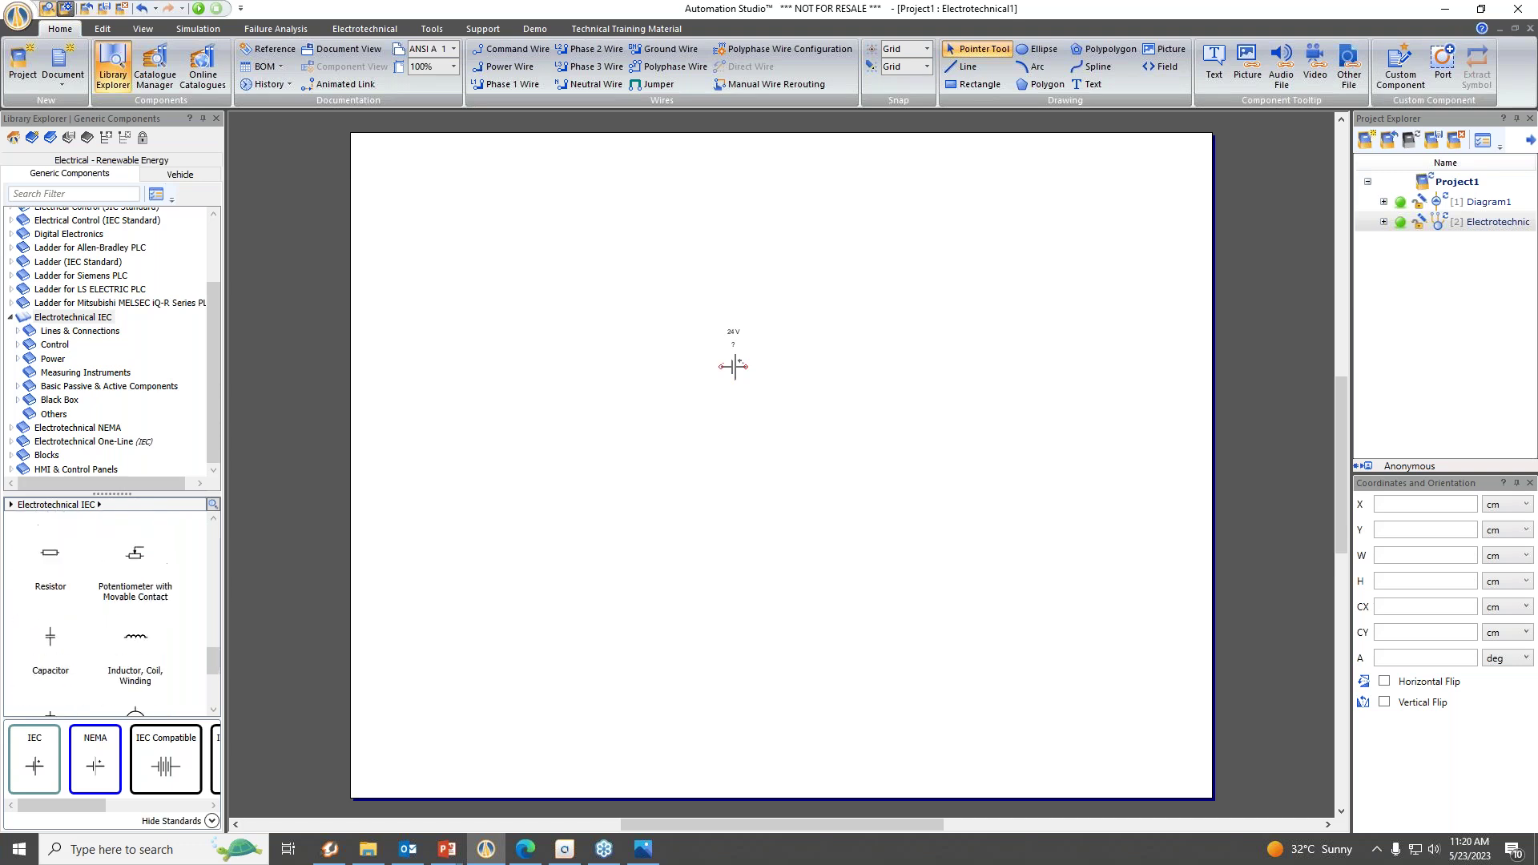
pyautogui.scroll(-3, 120, 617)
pyautogui.click(49, 589)
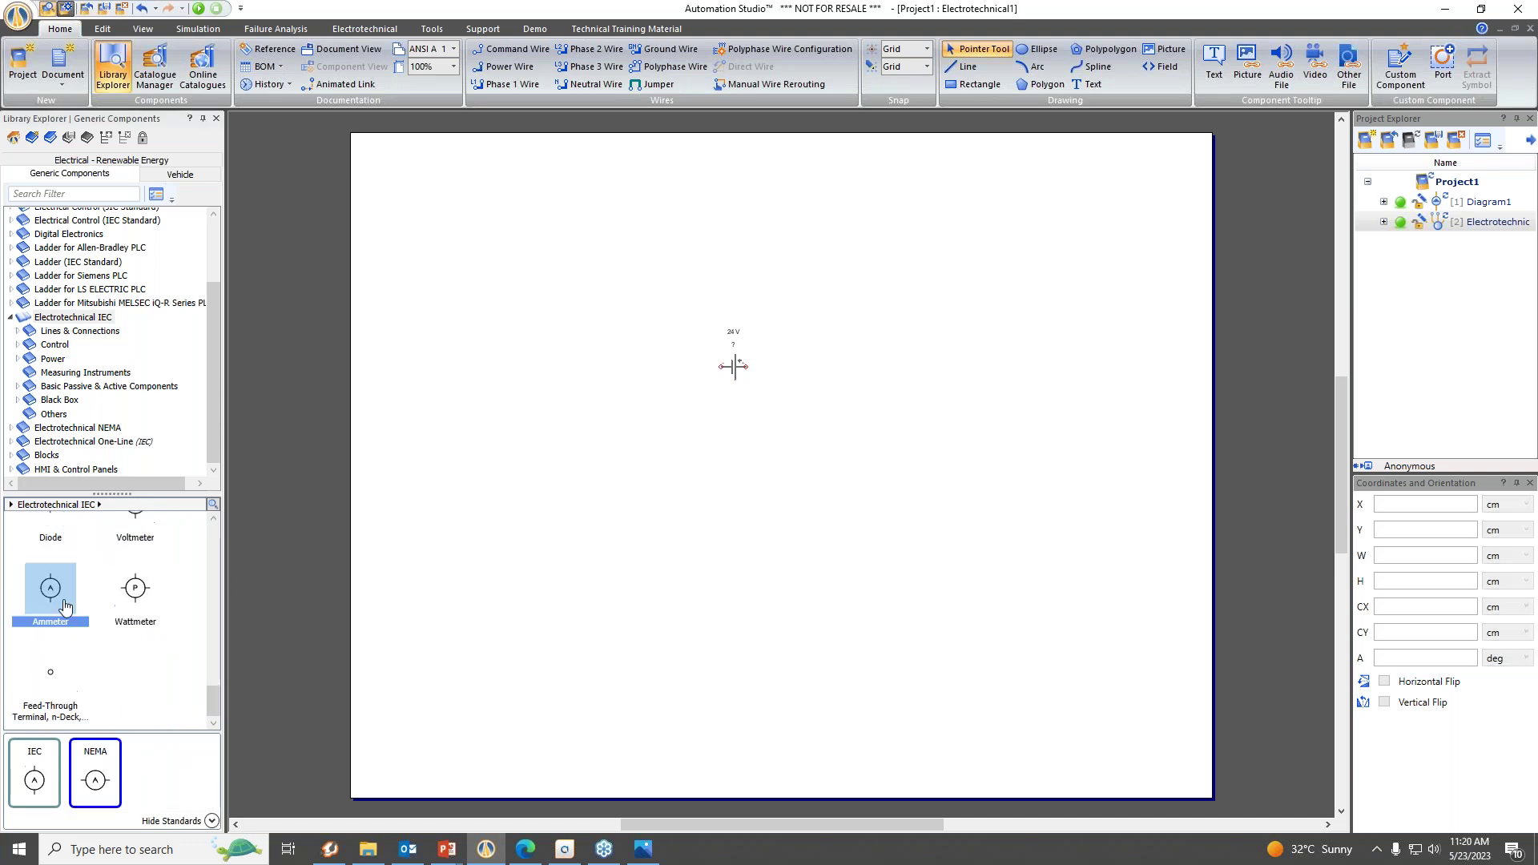
pyautogui.moveTo(49, 591); pyautogui.dragTo(890, 462)
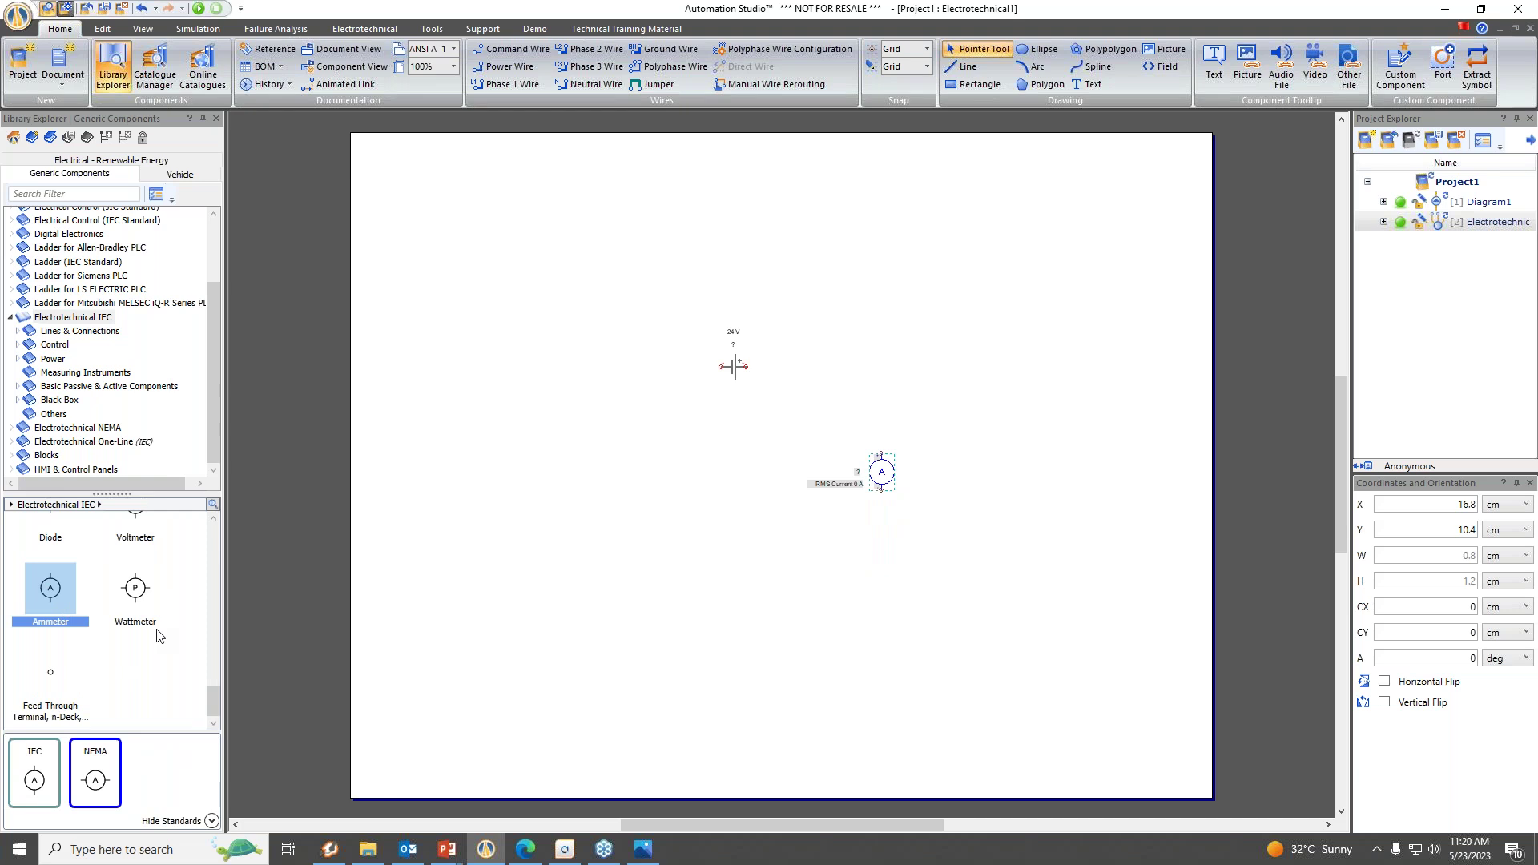
# Place a Resistor below the battery at about X 12.2 cm, Y 12.8 cm.
pyautogui.scroll(-5, 160, 705)
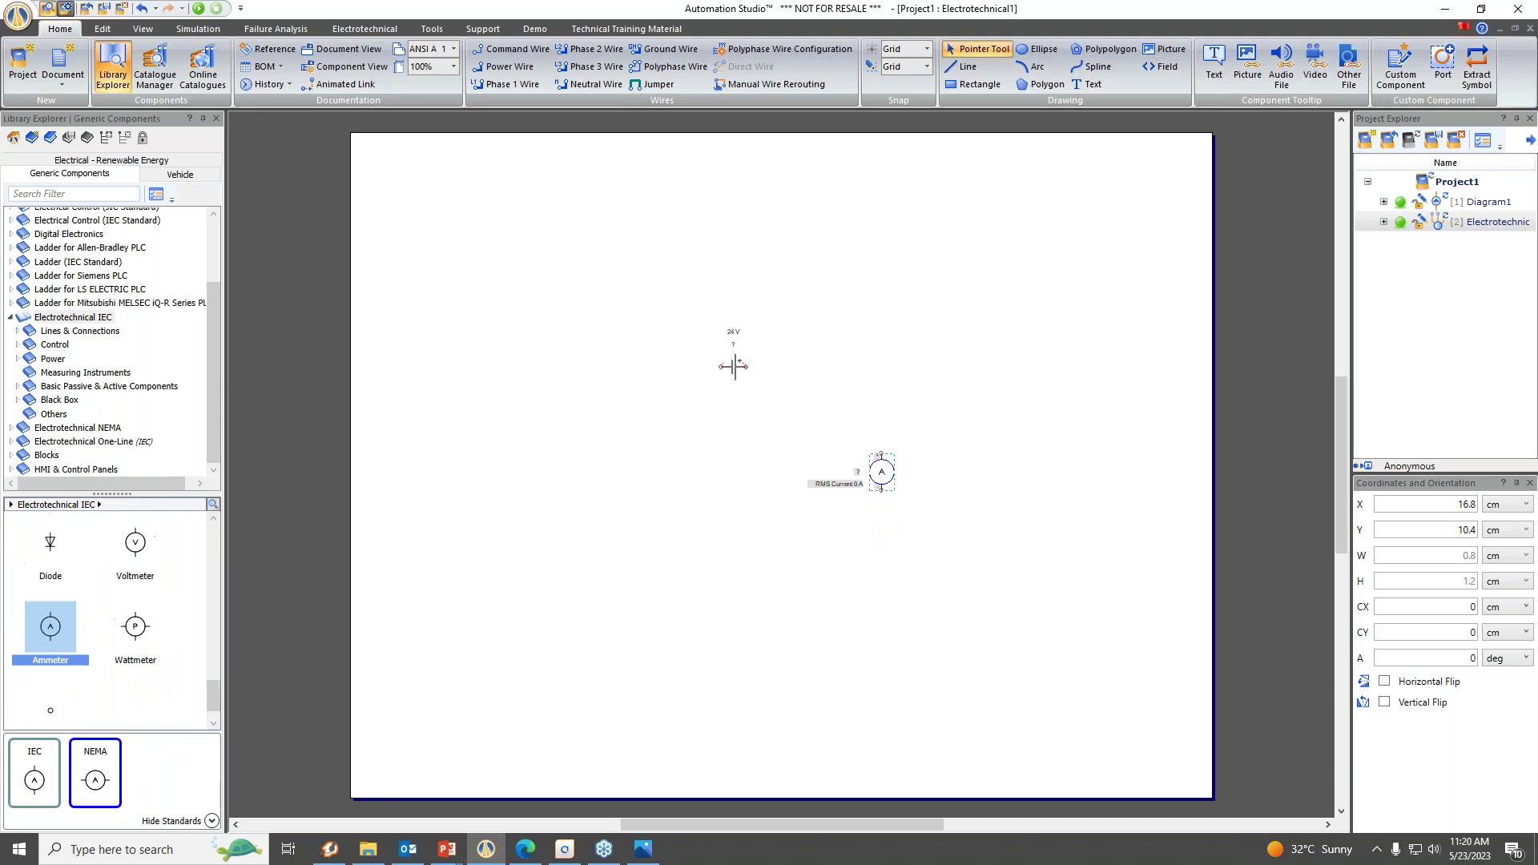
pyautogui.scroll(-4, 112, 621)
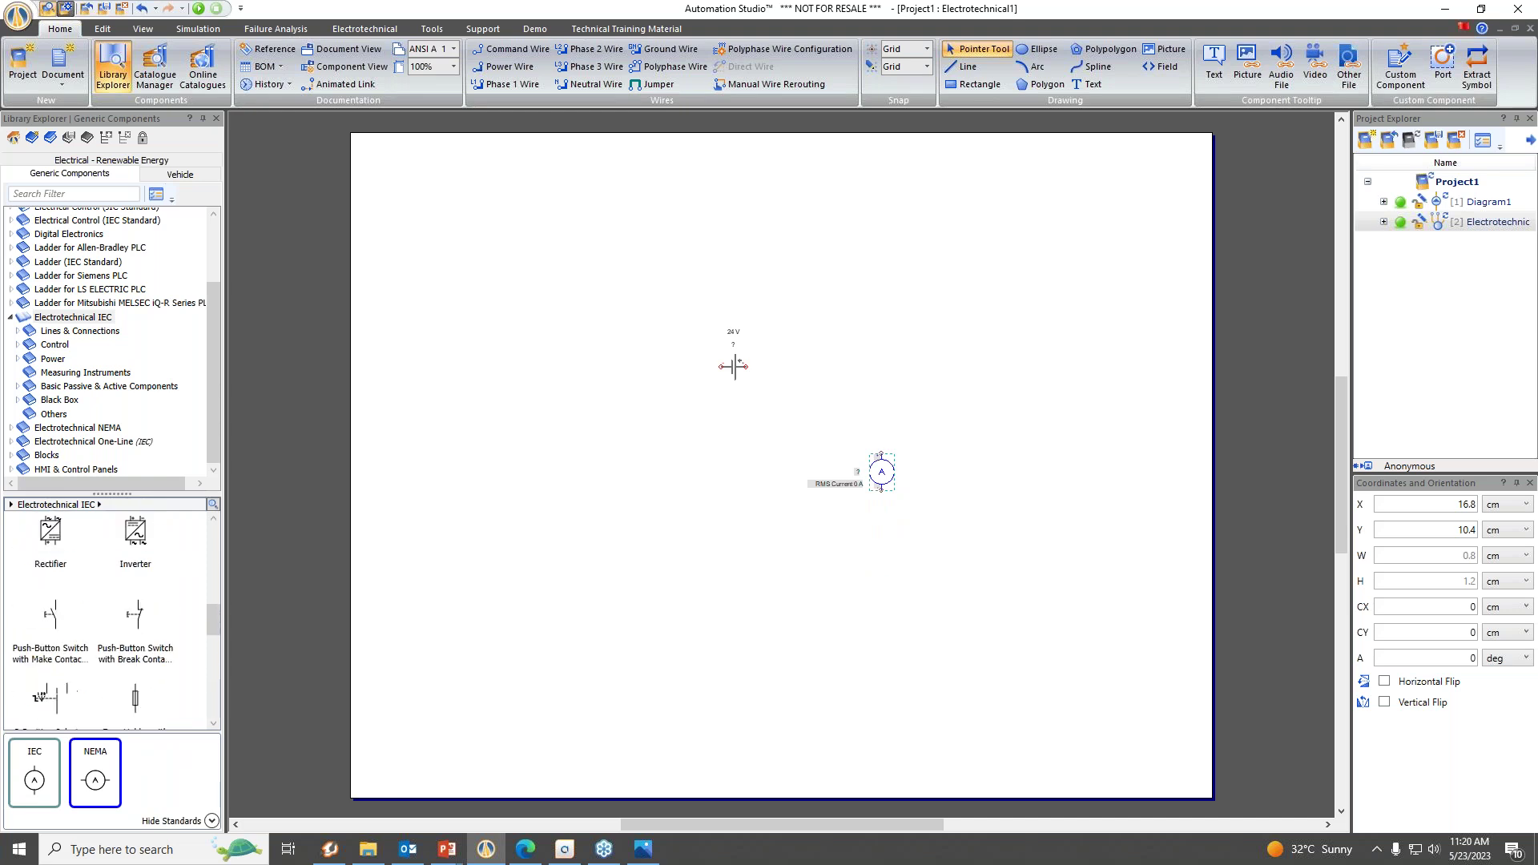
pyautogui.scroll(6, 100, 610)
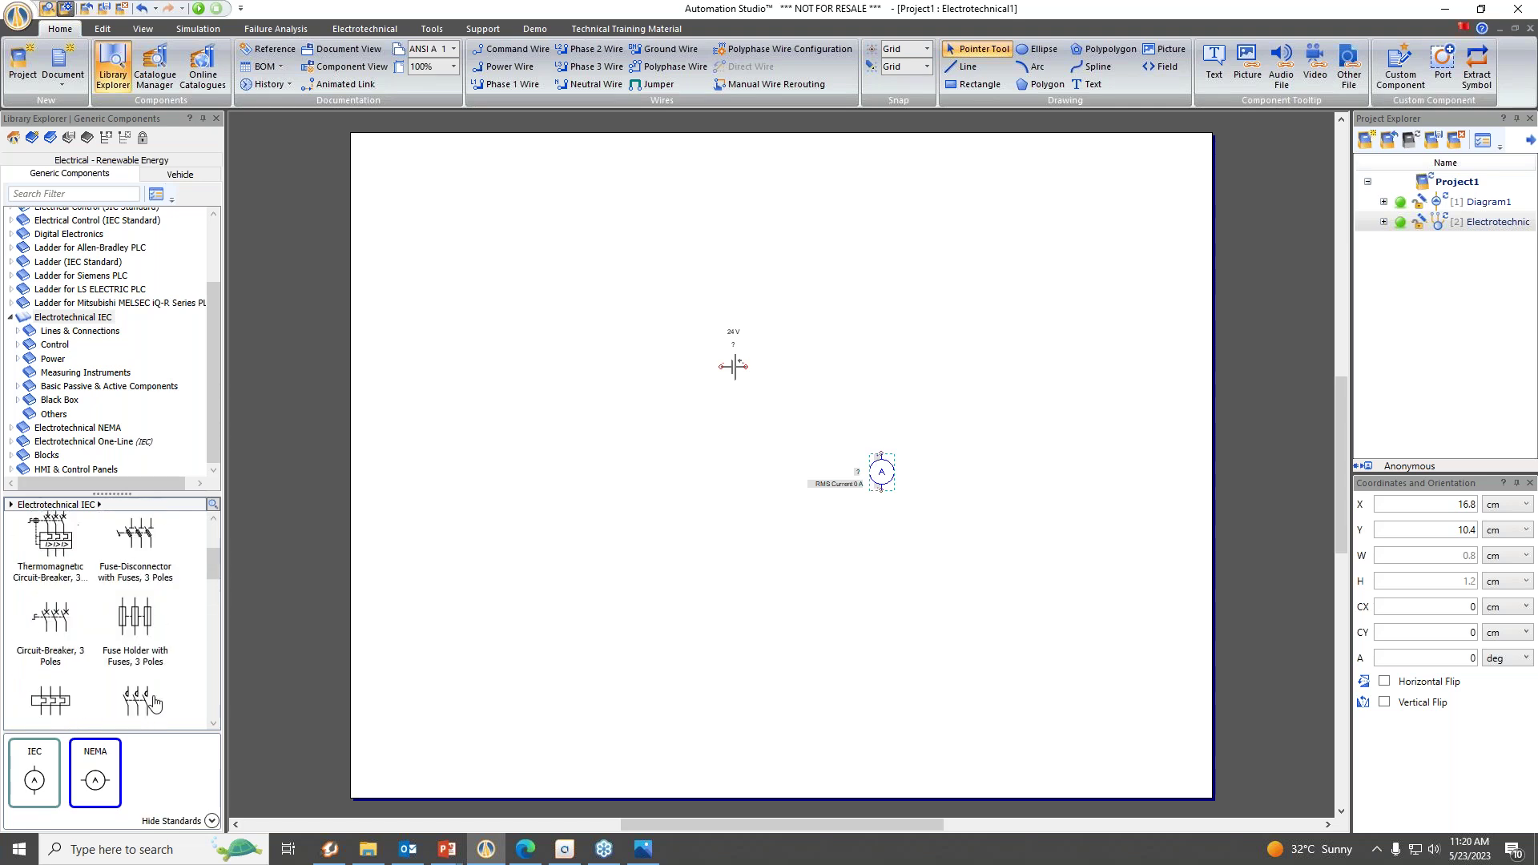
pyautogui.scroll(1, 113, 589)
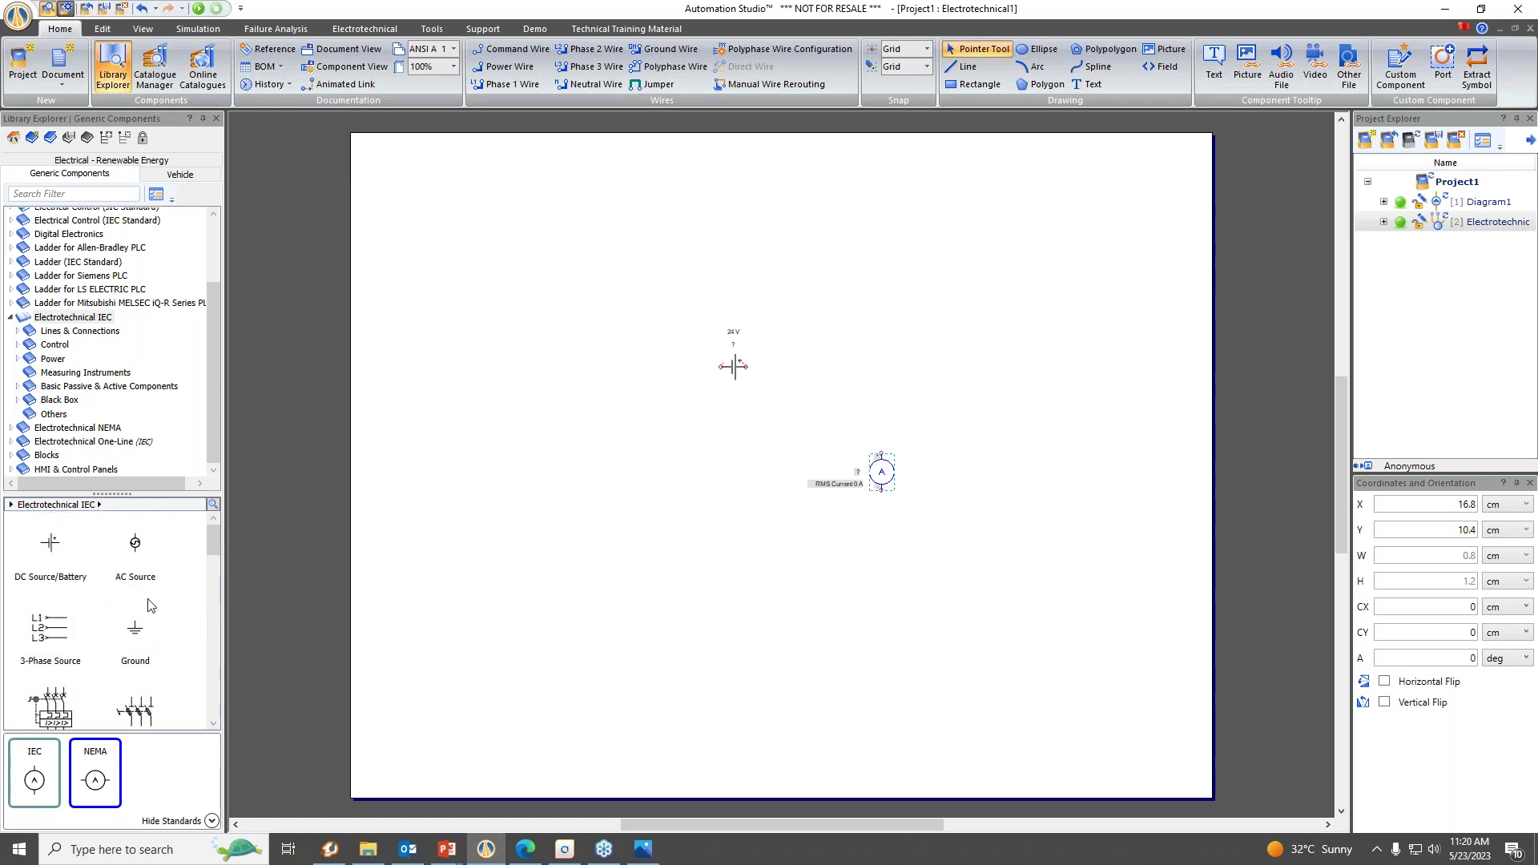
pyautogui.scroll(-8, 156, 674)
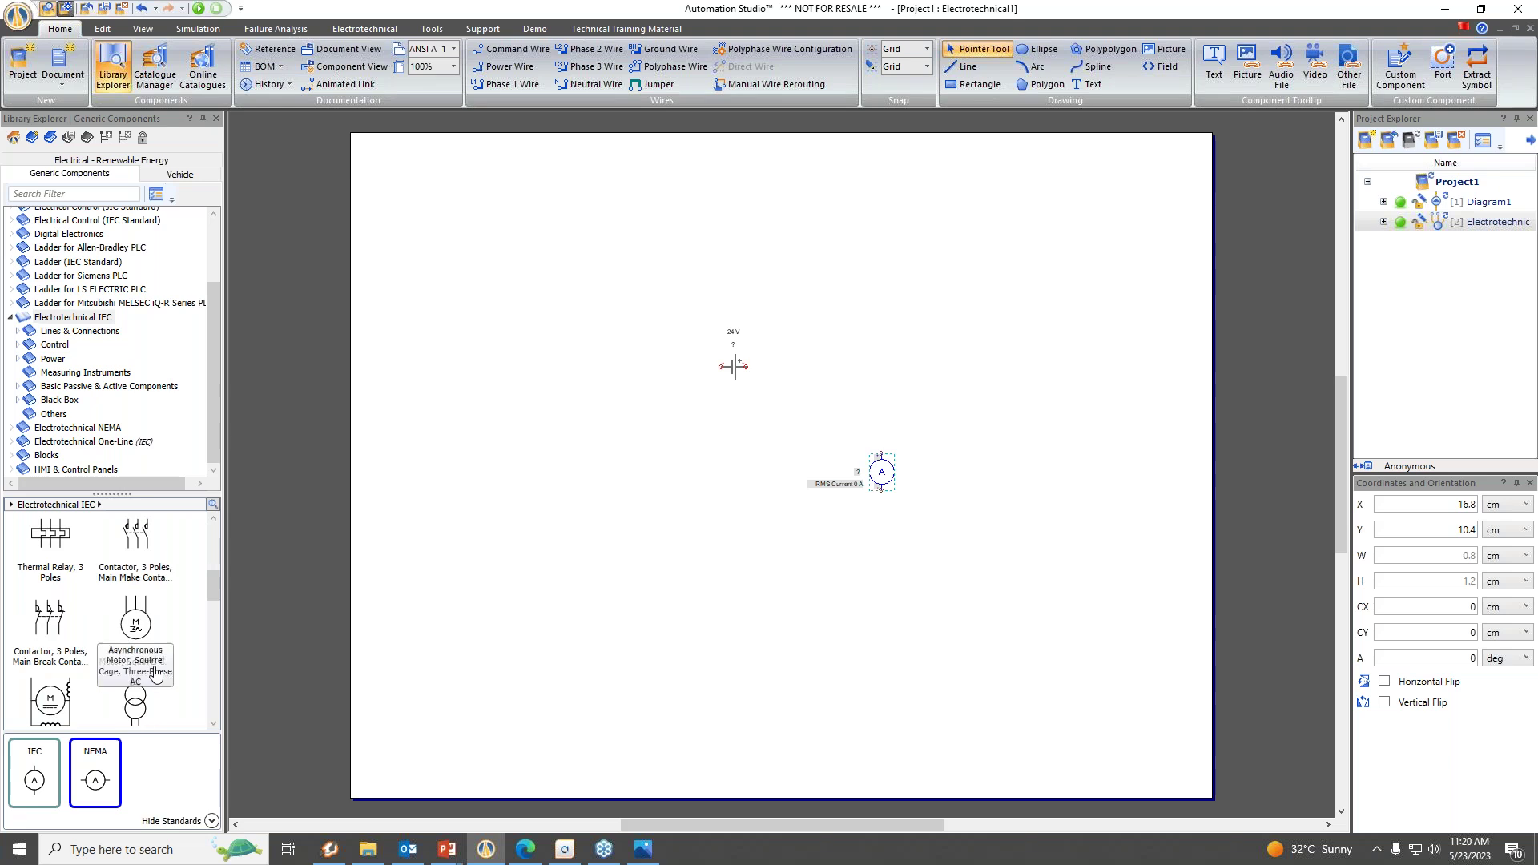
pyautogui.scroll(2, 137, 621)
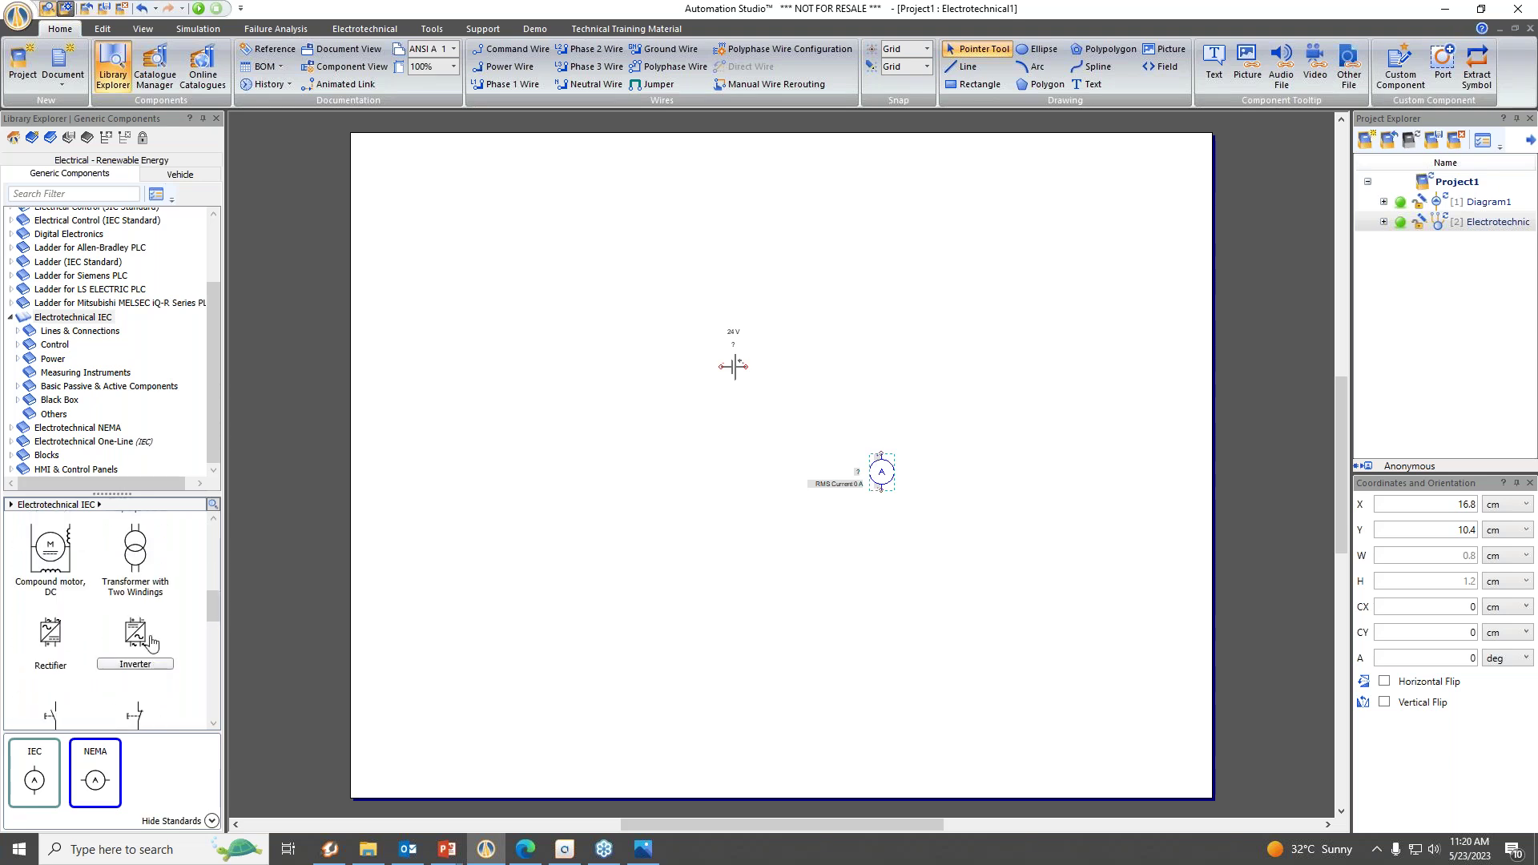
pyautogui.moveTo(137, 621)
pyautogui.scroll(-8, 158, 640)
pyautogui.scroll(1, 156, 641)
pyautogui.scroll(2, 67, 643)
pyautogui.moveTo(65, 642); pyautogui.dragTo(738, 532)
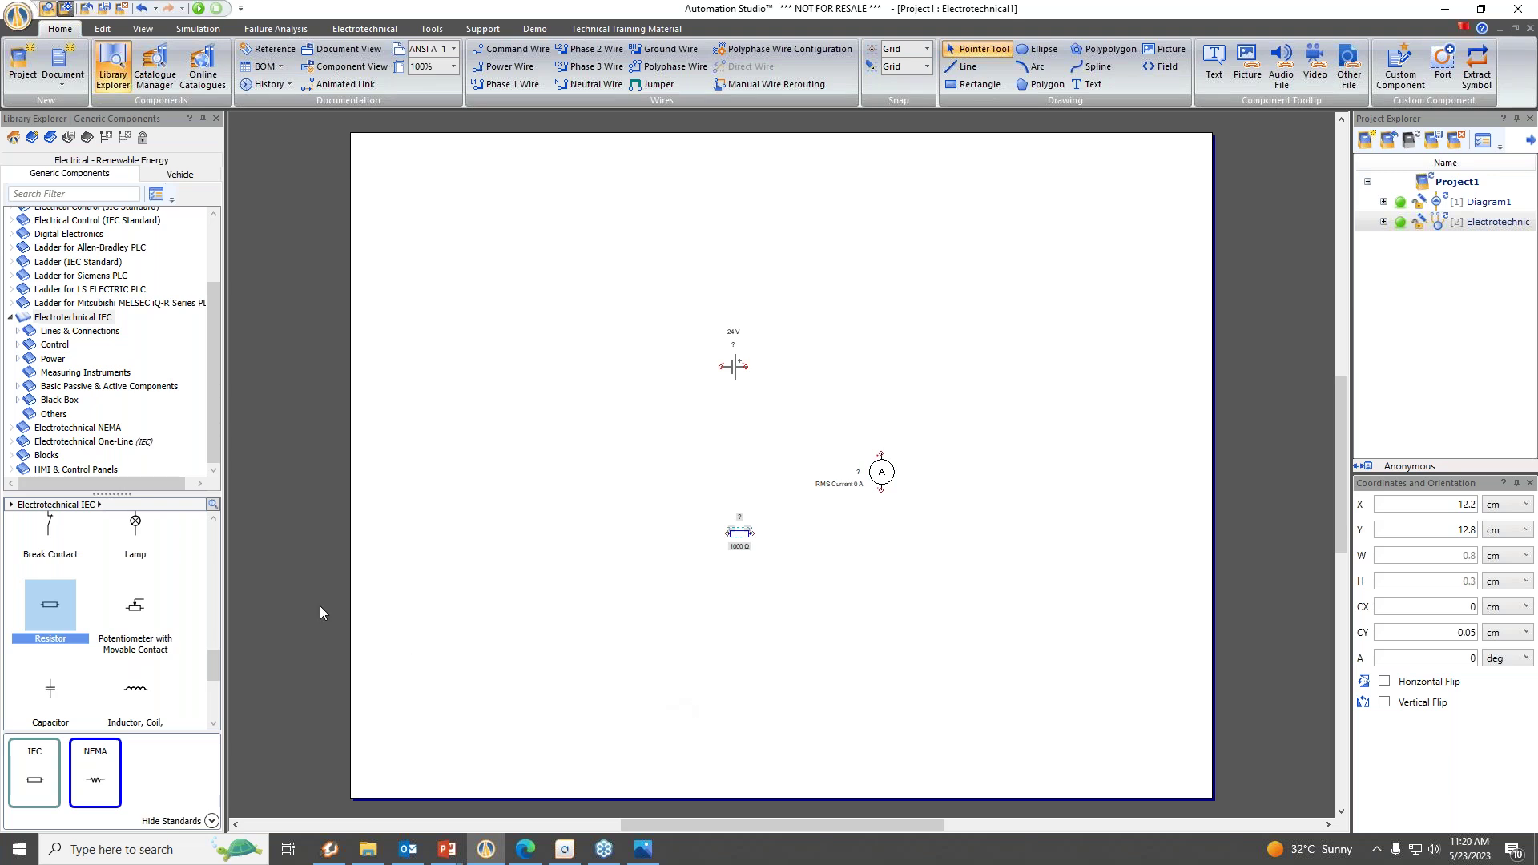
# Place a Push-Button Switch with Make Contact (Automatic Return) at about X 8.8 cm, Y 9.8 cm and give it the alias PB.
pyautogui.scroll(2, 188, 645)
pyautogui.scroll(2, 188, 645)
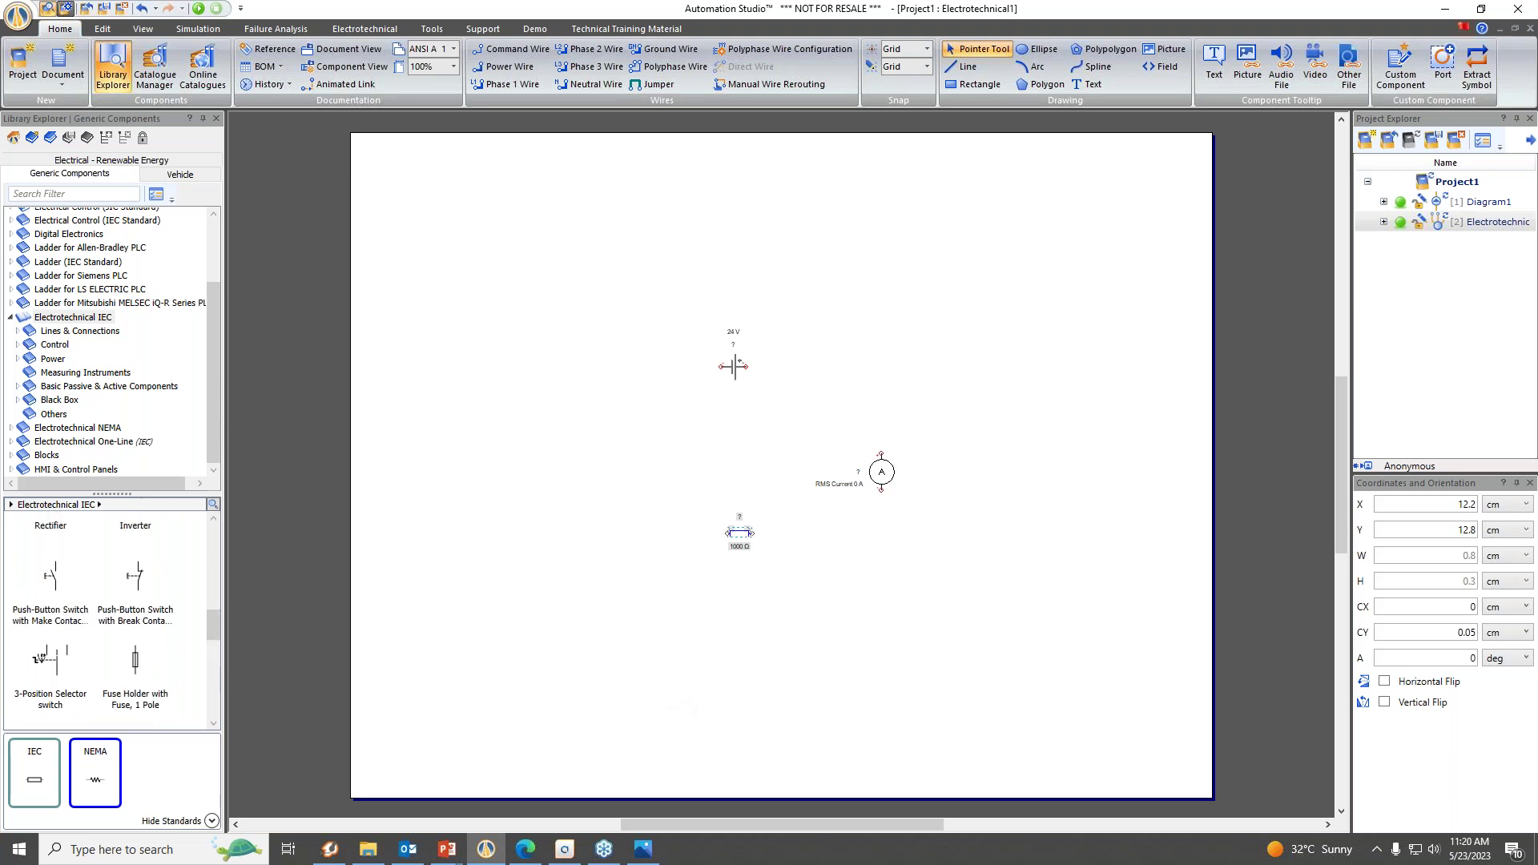
pyautogui.scroll(1, 112, 617)
pyautogui.click(52, 625)
pyautogui.moveTo(52, 625); pyautogui.dragTo(673, 528)
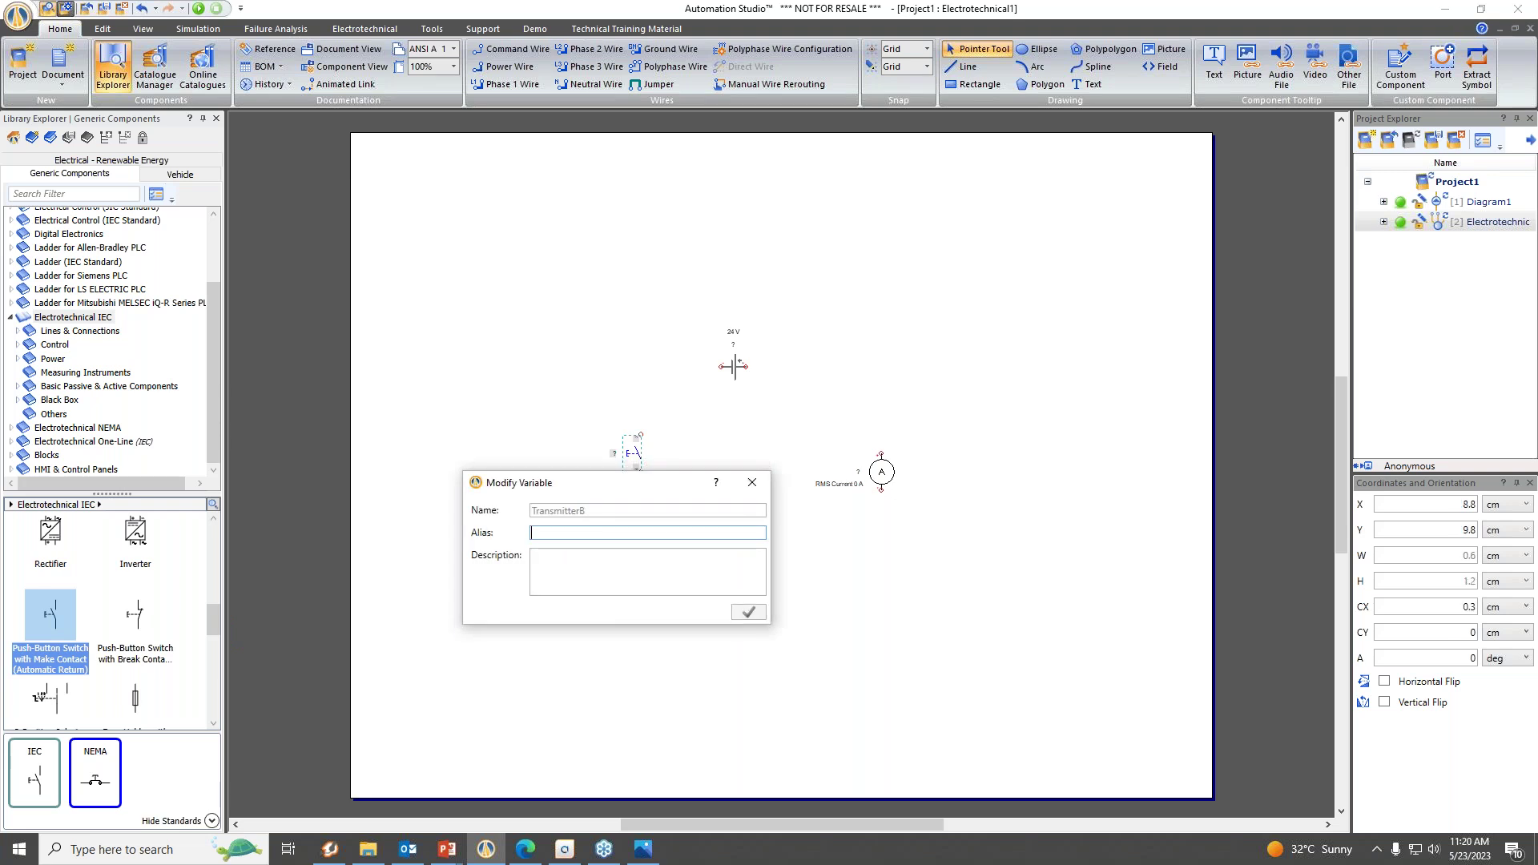
pyautogui.write('PB')
pyautogui.click(750, 612)
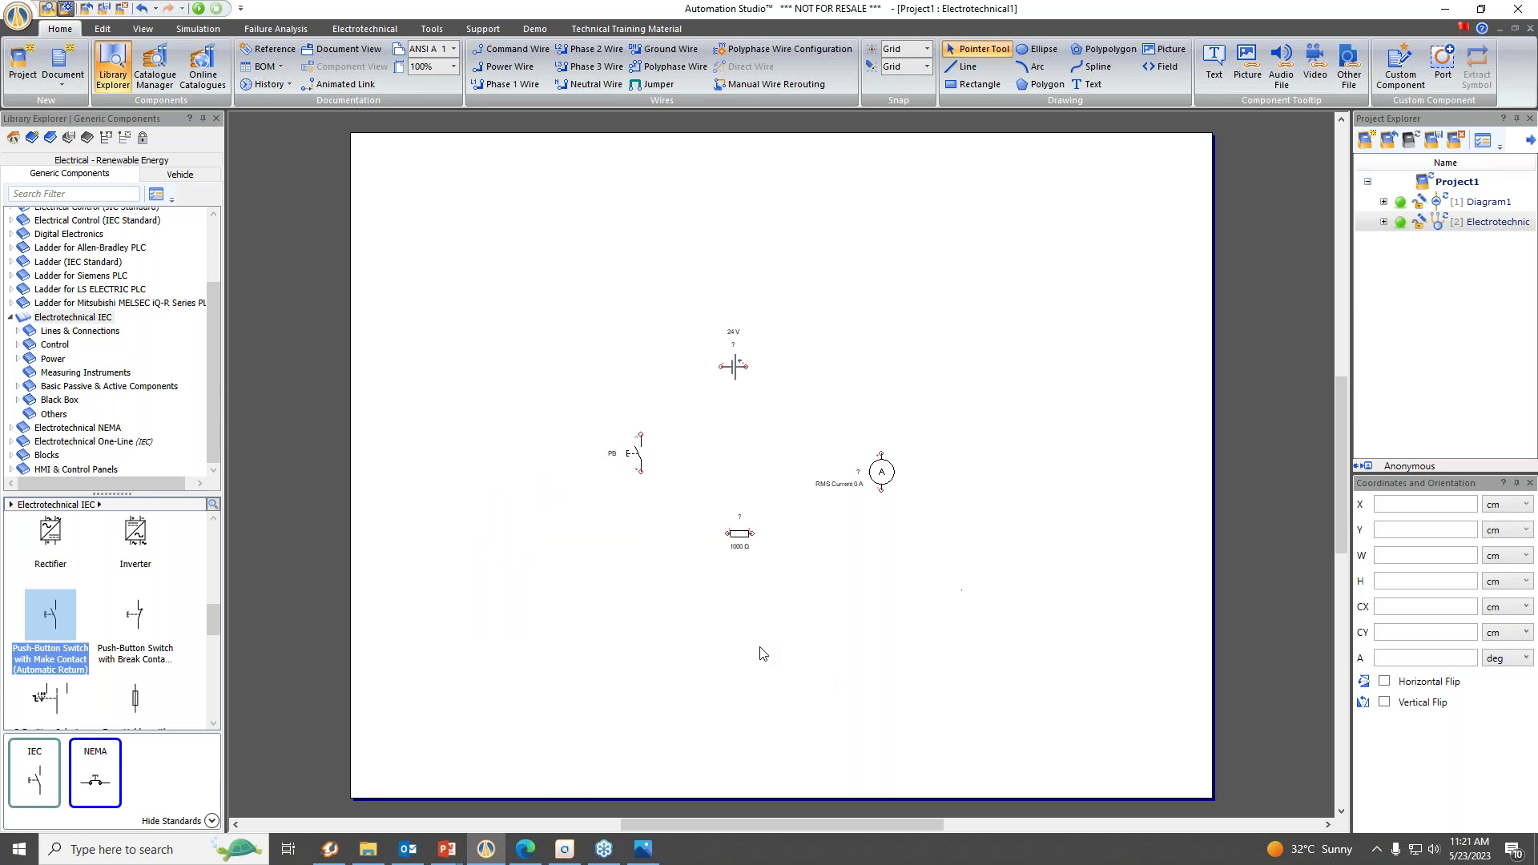
# Wire the loop from the battery's positive terminal through the ammeter, resistor and PB push-button back to the battery's negative terminal.
pyautogui.rightClick(584, 602)
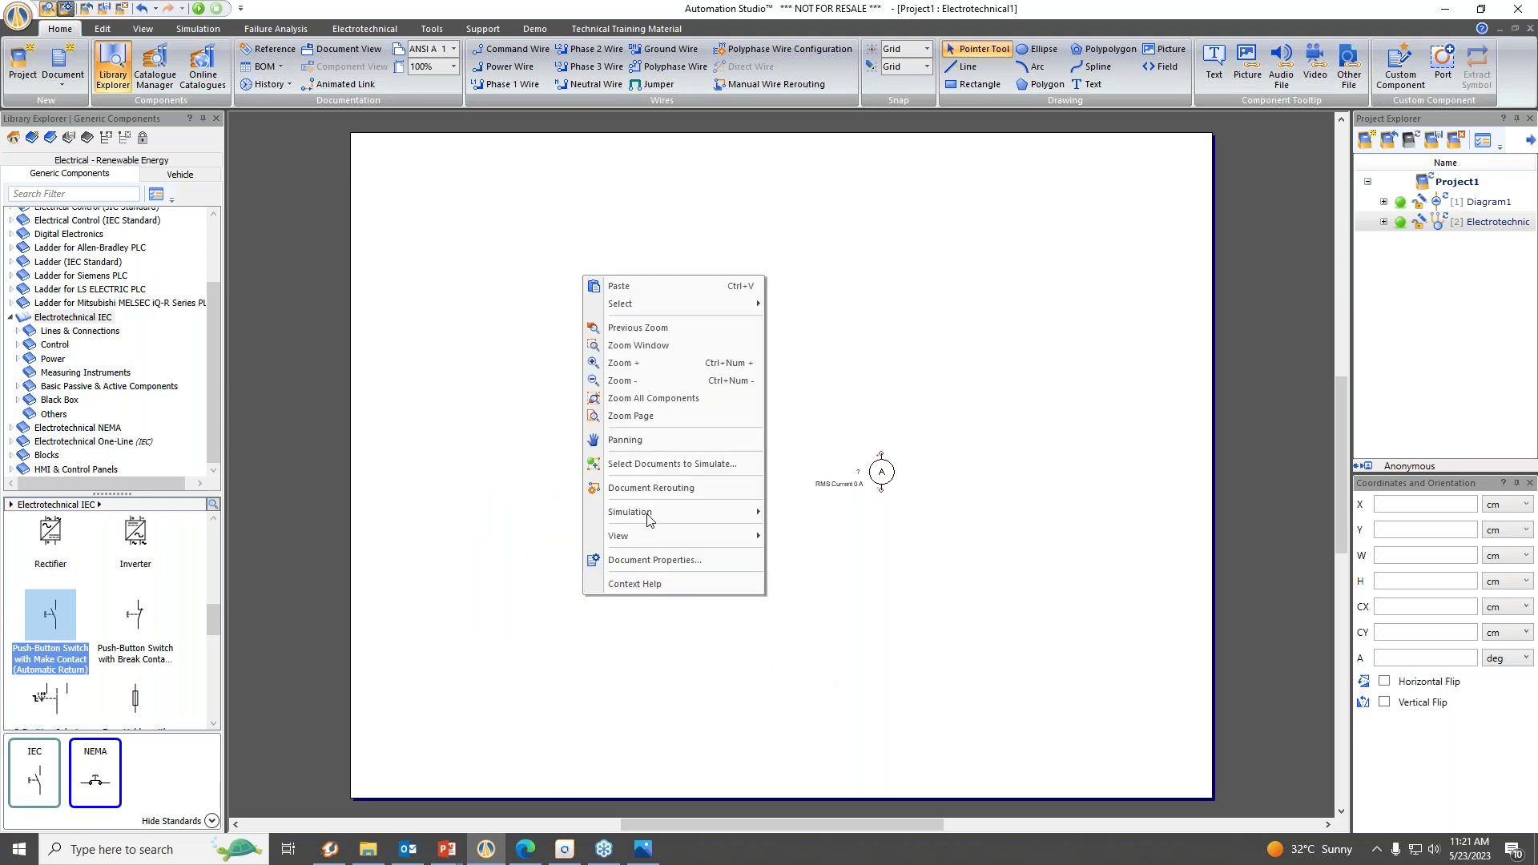
pyautogui.click(655, 399)
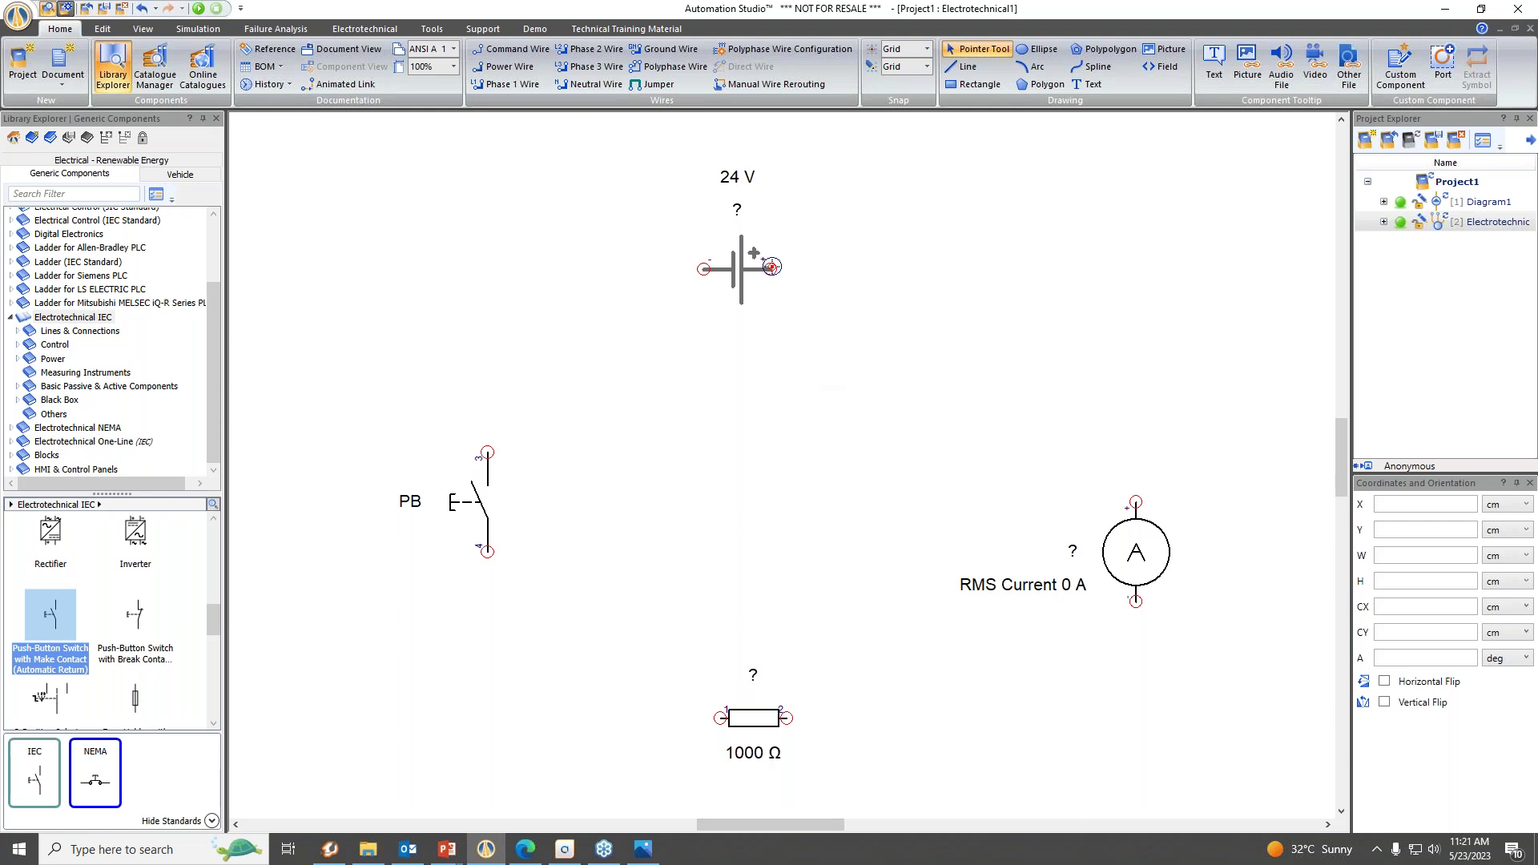
pyautogui.moveTo(772, 267); pyautogui.dragTo(1135, 503)
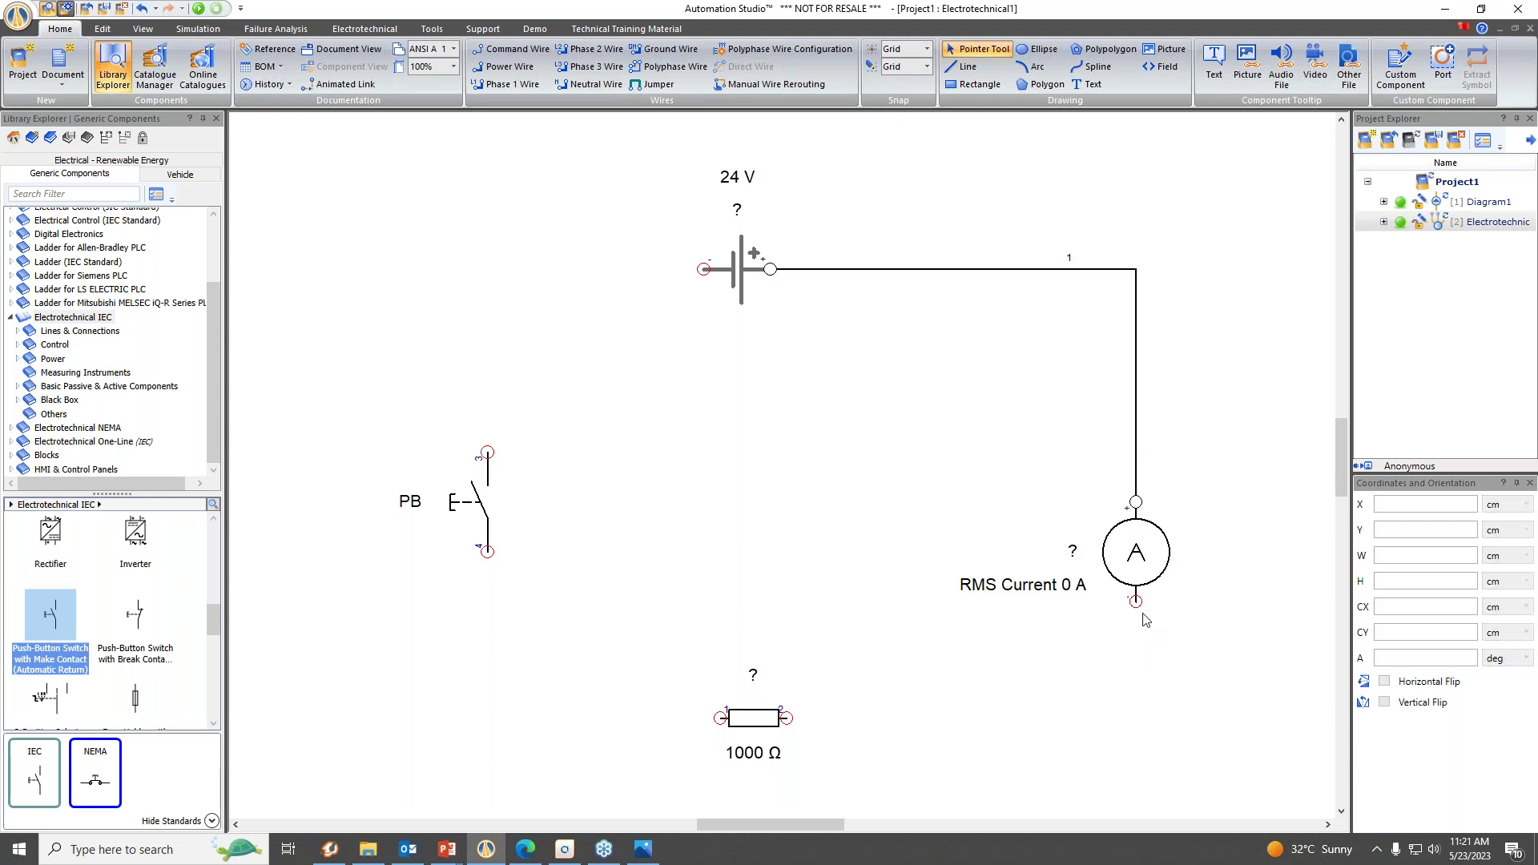
pyautogui.moveTo(1136, 601); pyautogui.dragTo(794, 718)
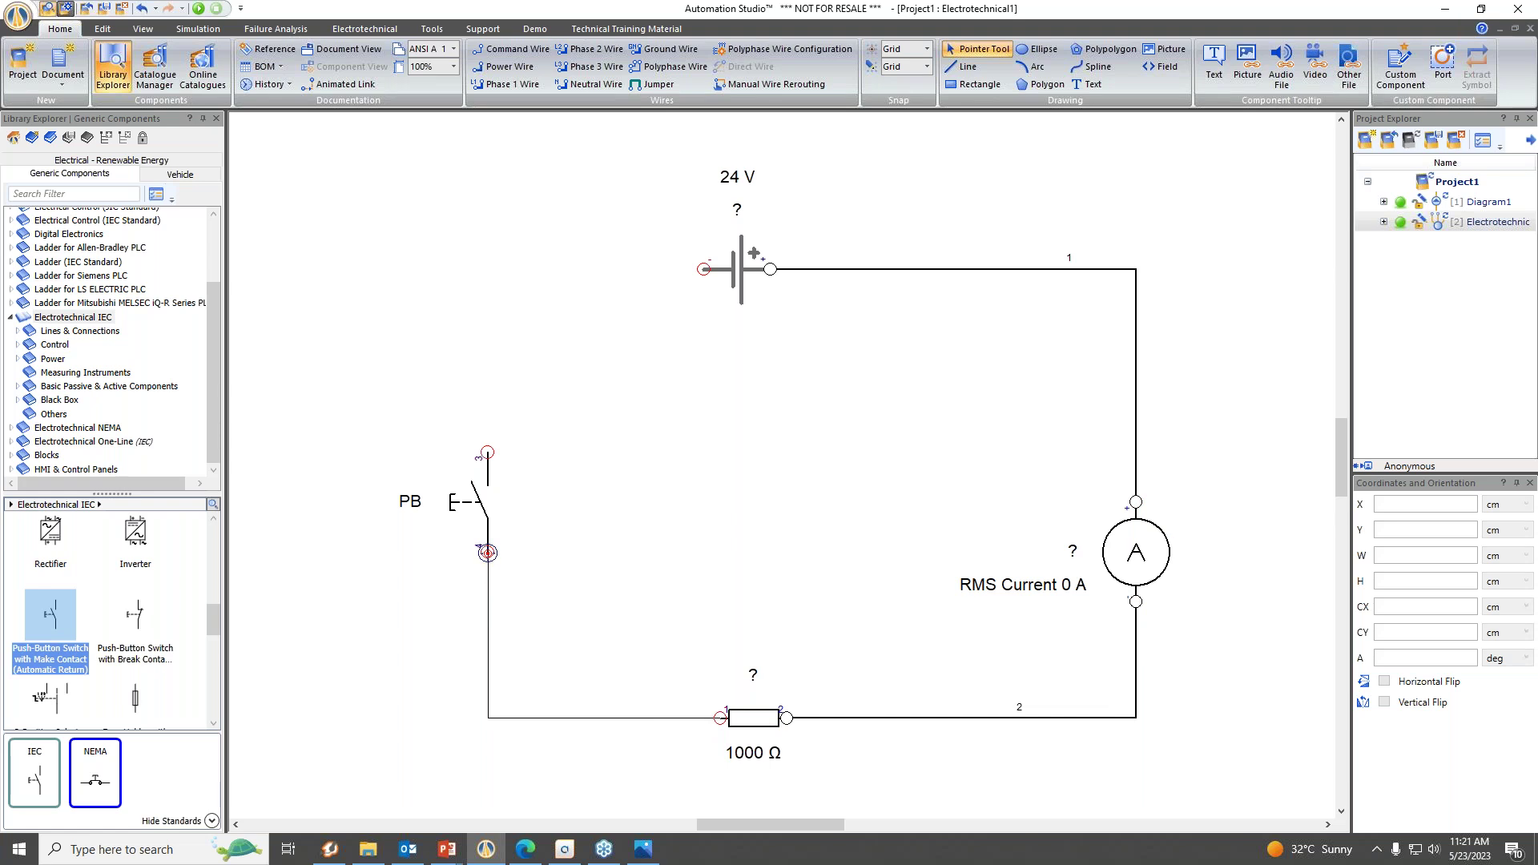
pyautogui.click(495, 555)
pyautogui.moveTo(487, 453); pyautogui.dragTo(703, 269)
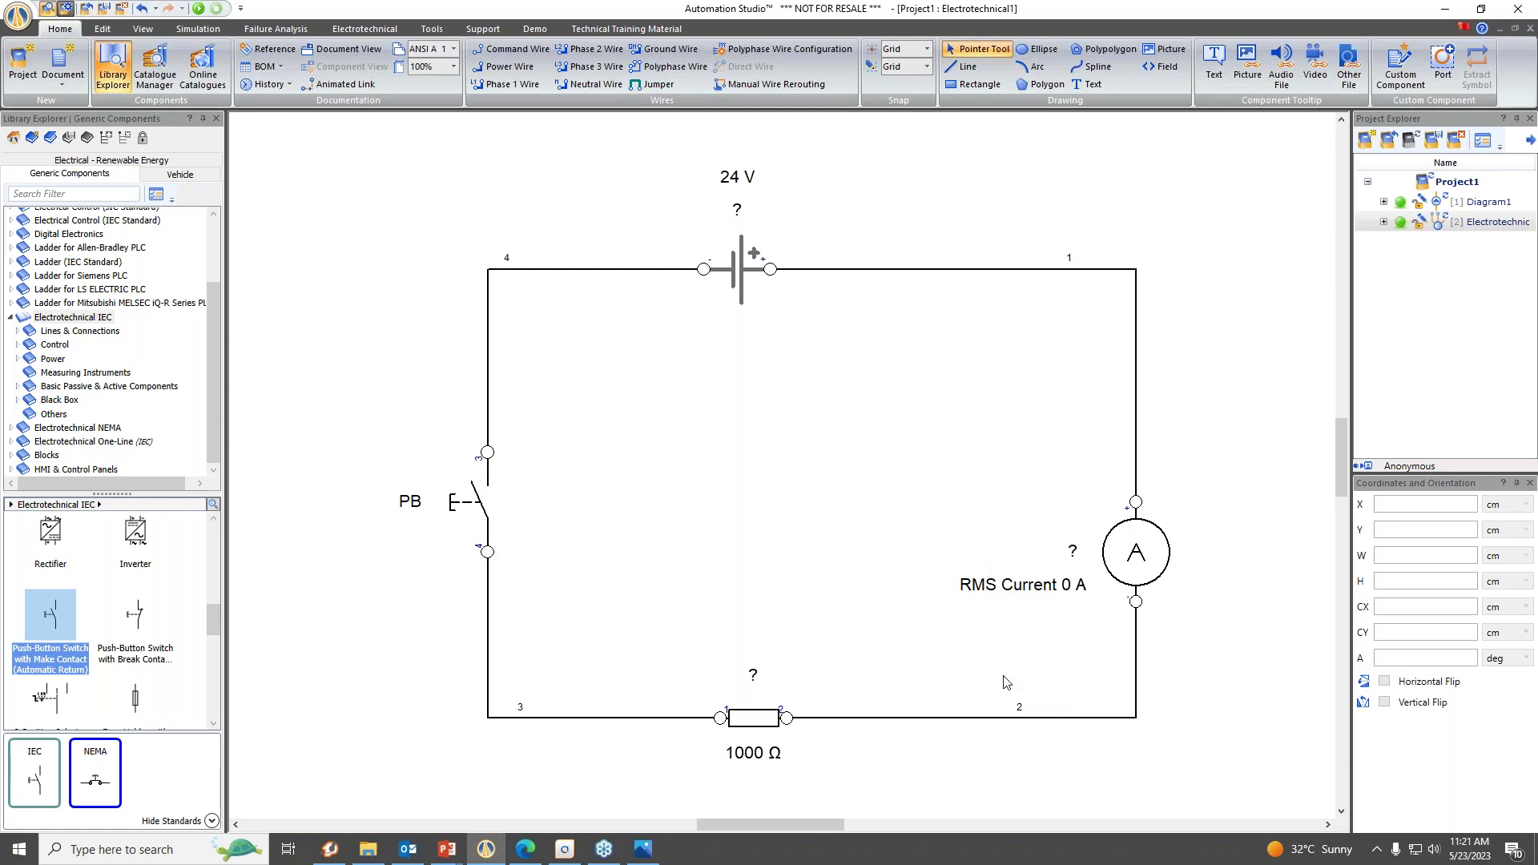
# Set the resistor's Parameters Control to Slider and its resistance to 100 Ω.
pyautogui.scroll(-1, 989, 686)
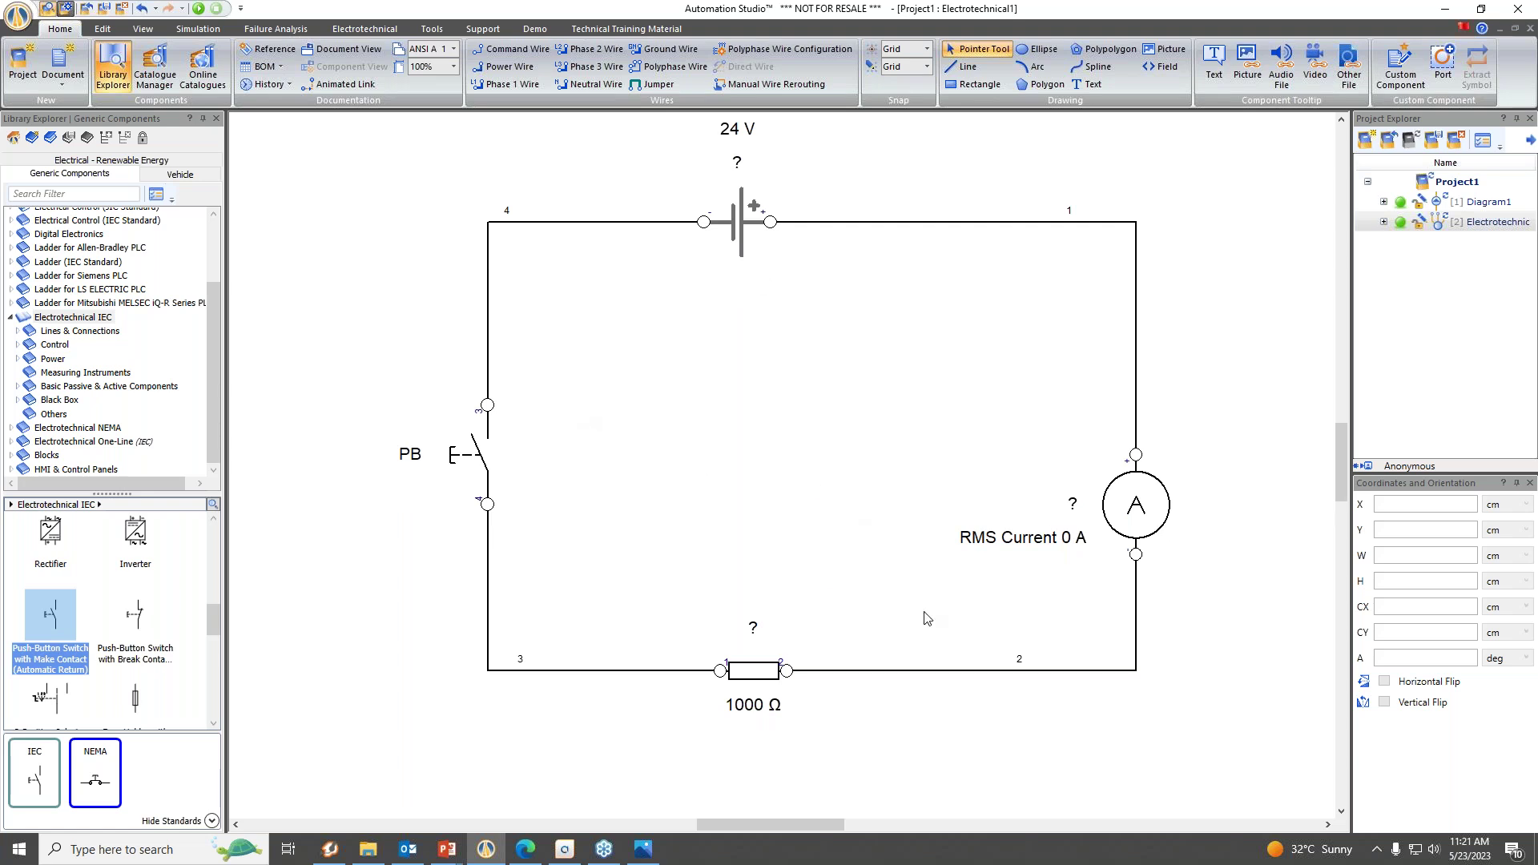
pyautogui.click(755, 670)
pyautogui.doubleClick(754, 671)
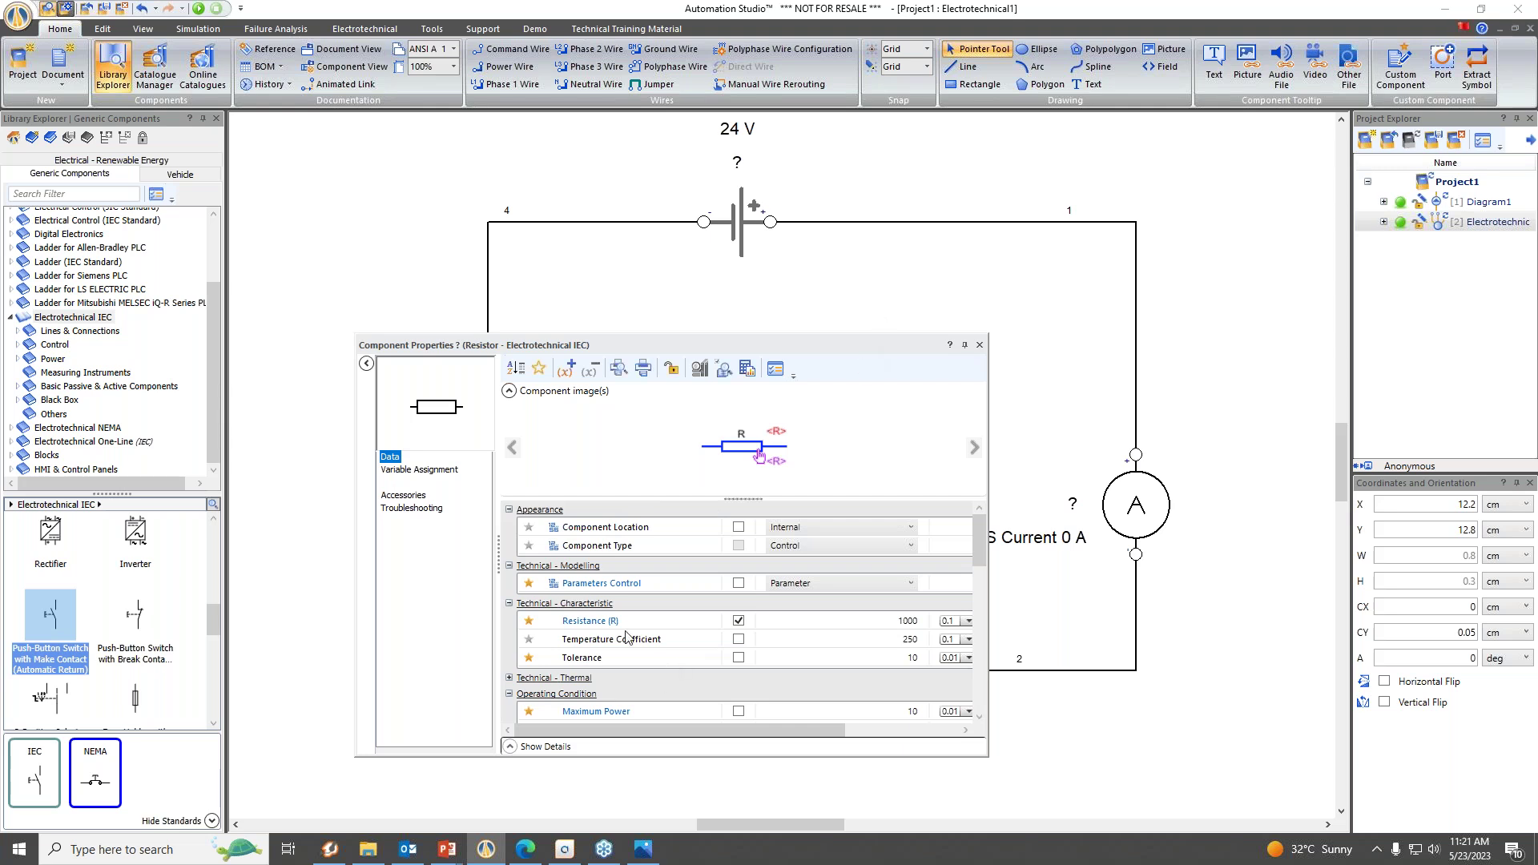
pyautogui.scroll(-3, 979, 559)
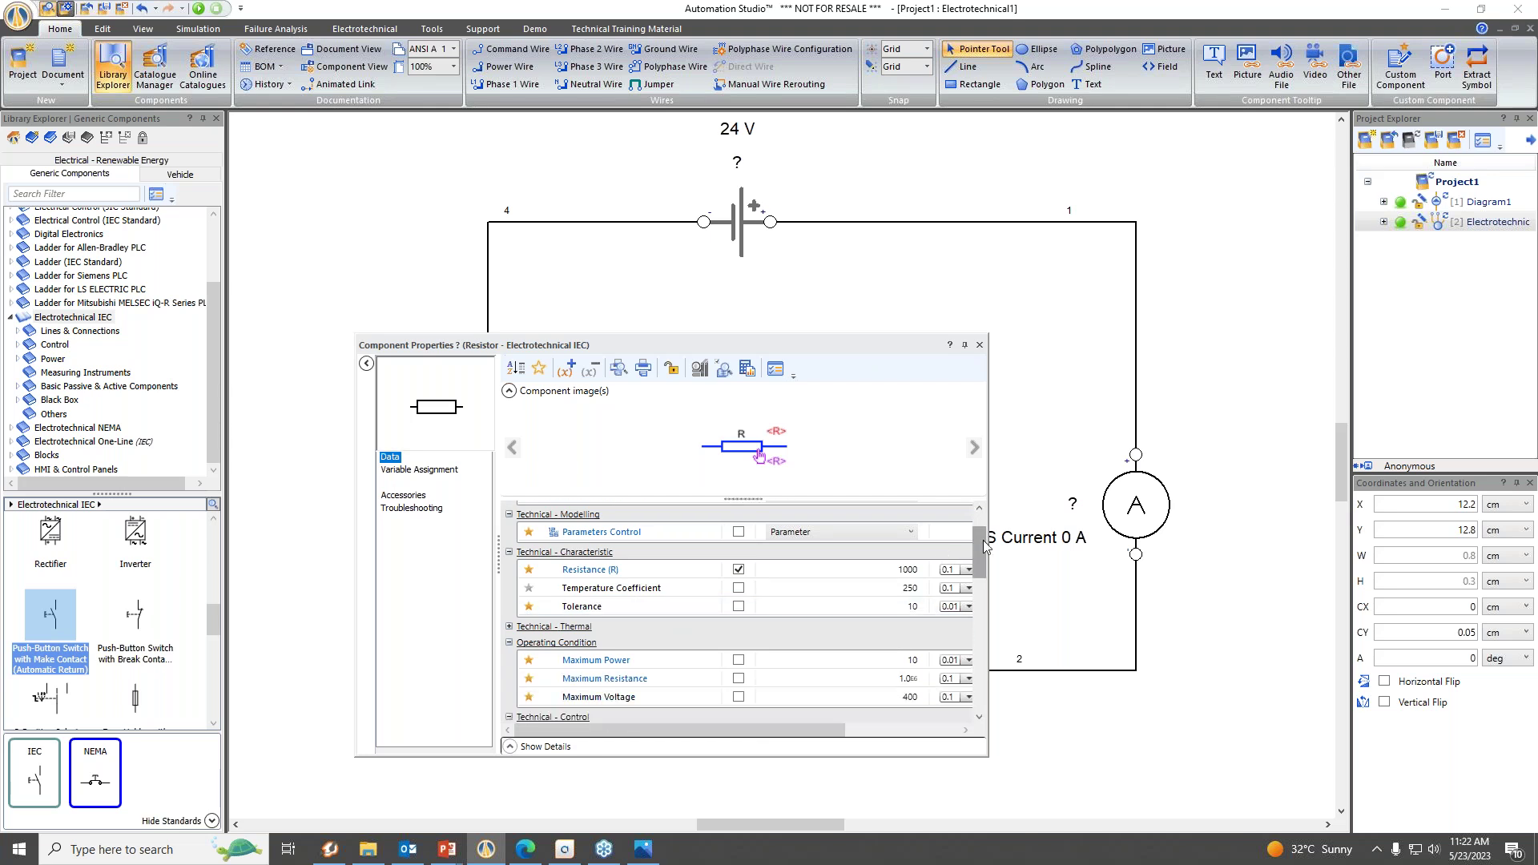
pyautogui.scroll(-3, 979, 630)
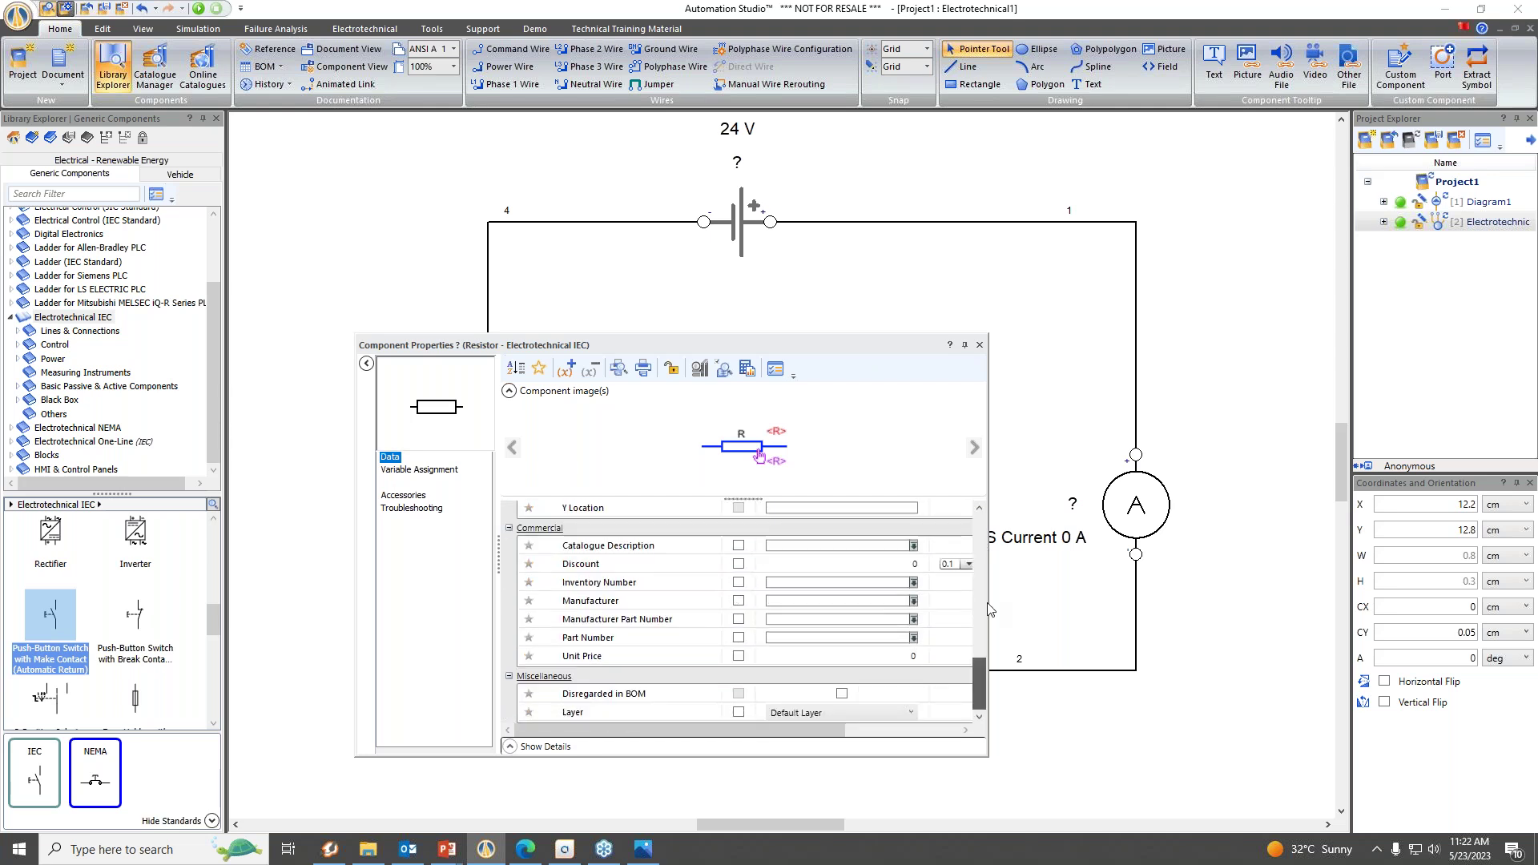
pyautogui.scroll(8, 979, 630)
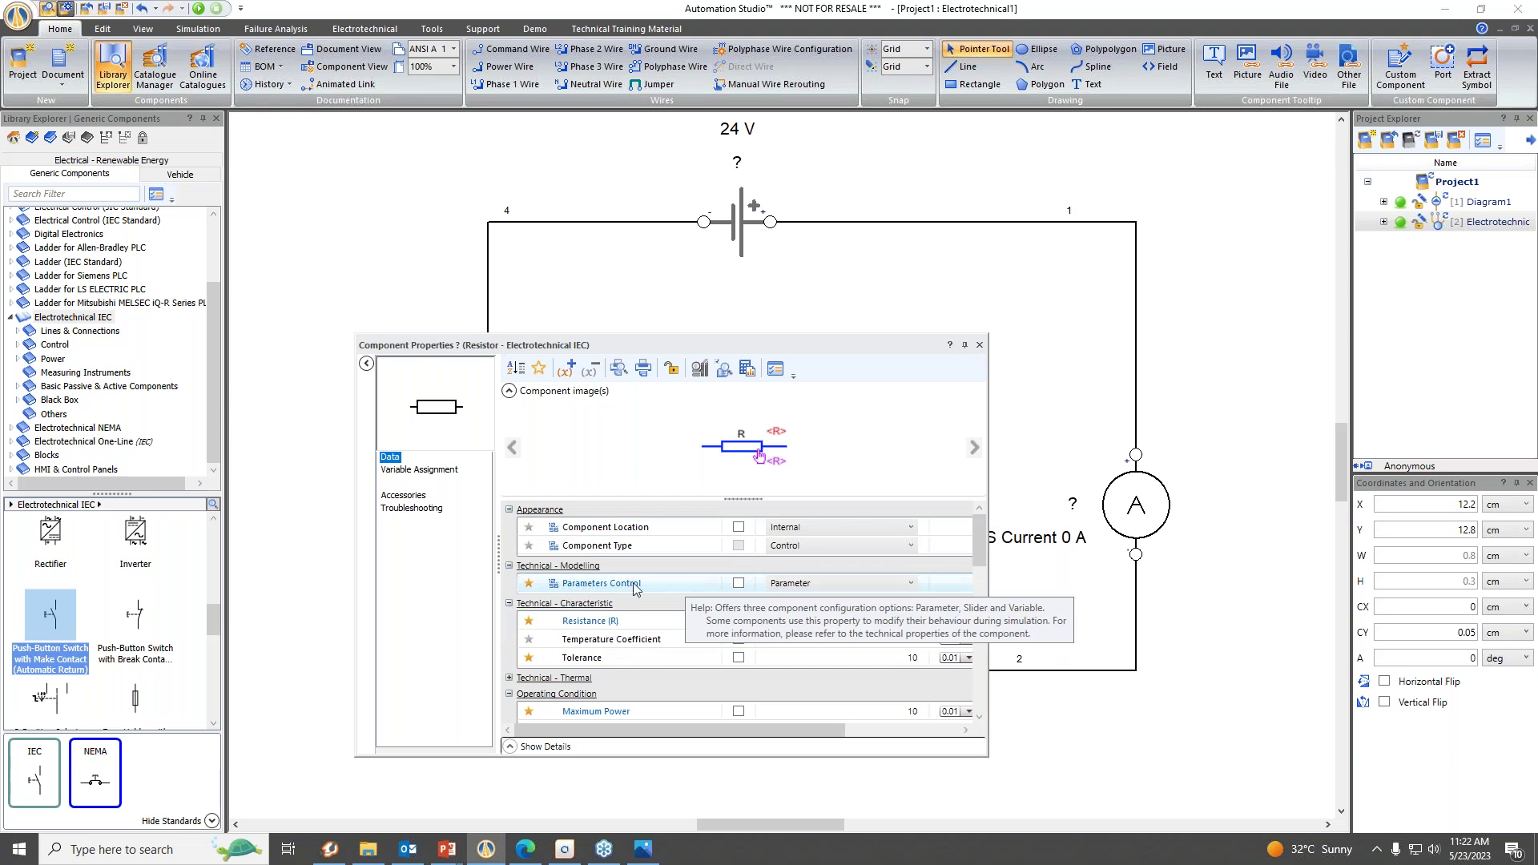
pyautogui.click(819, 584)
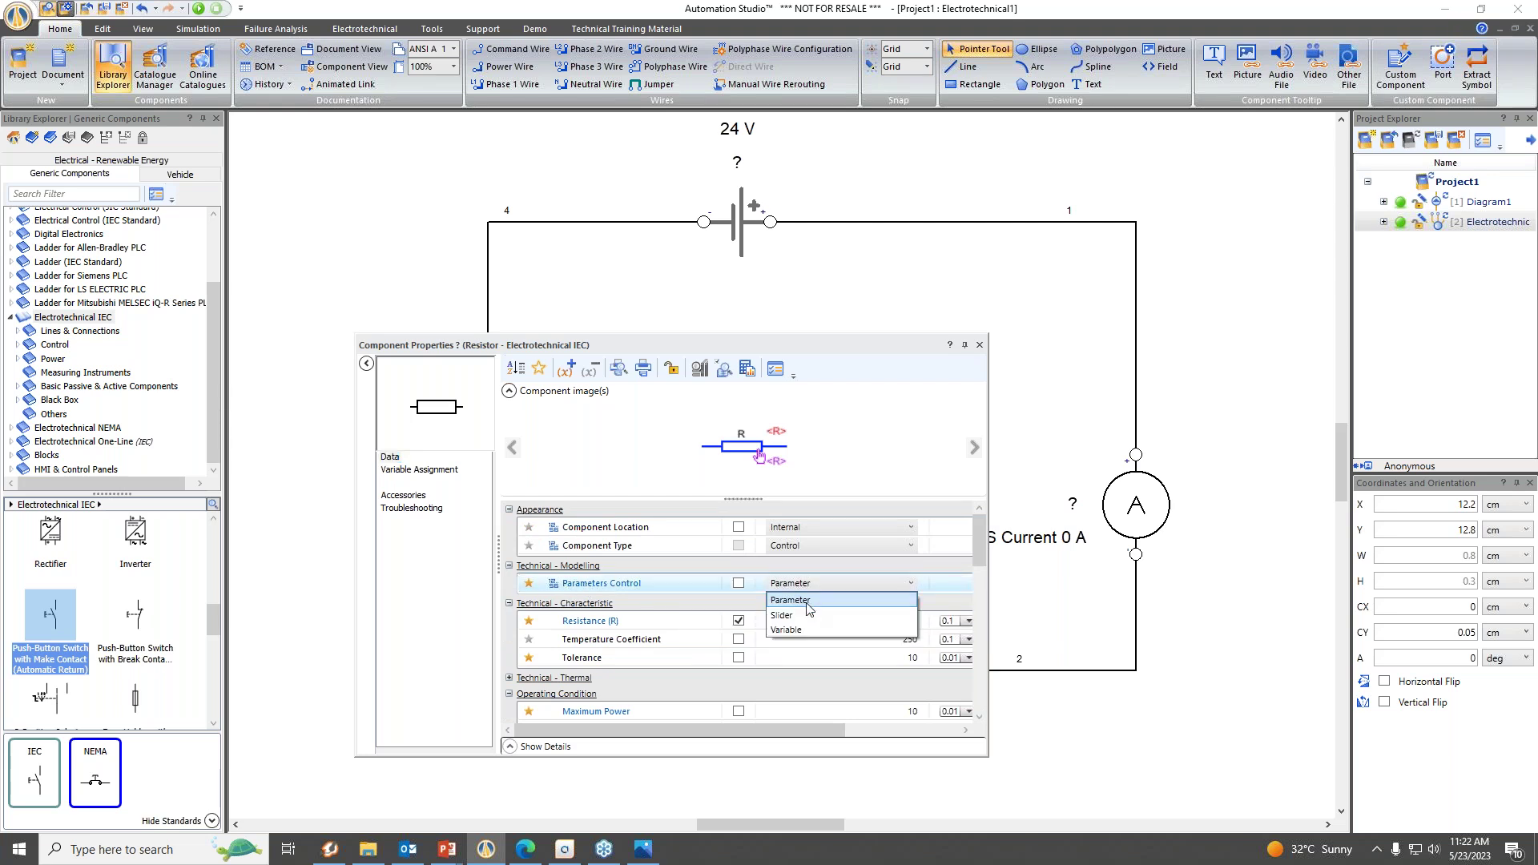
pyautogui.click(801, 615)
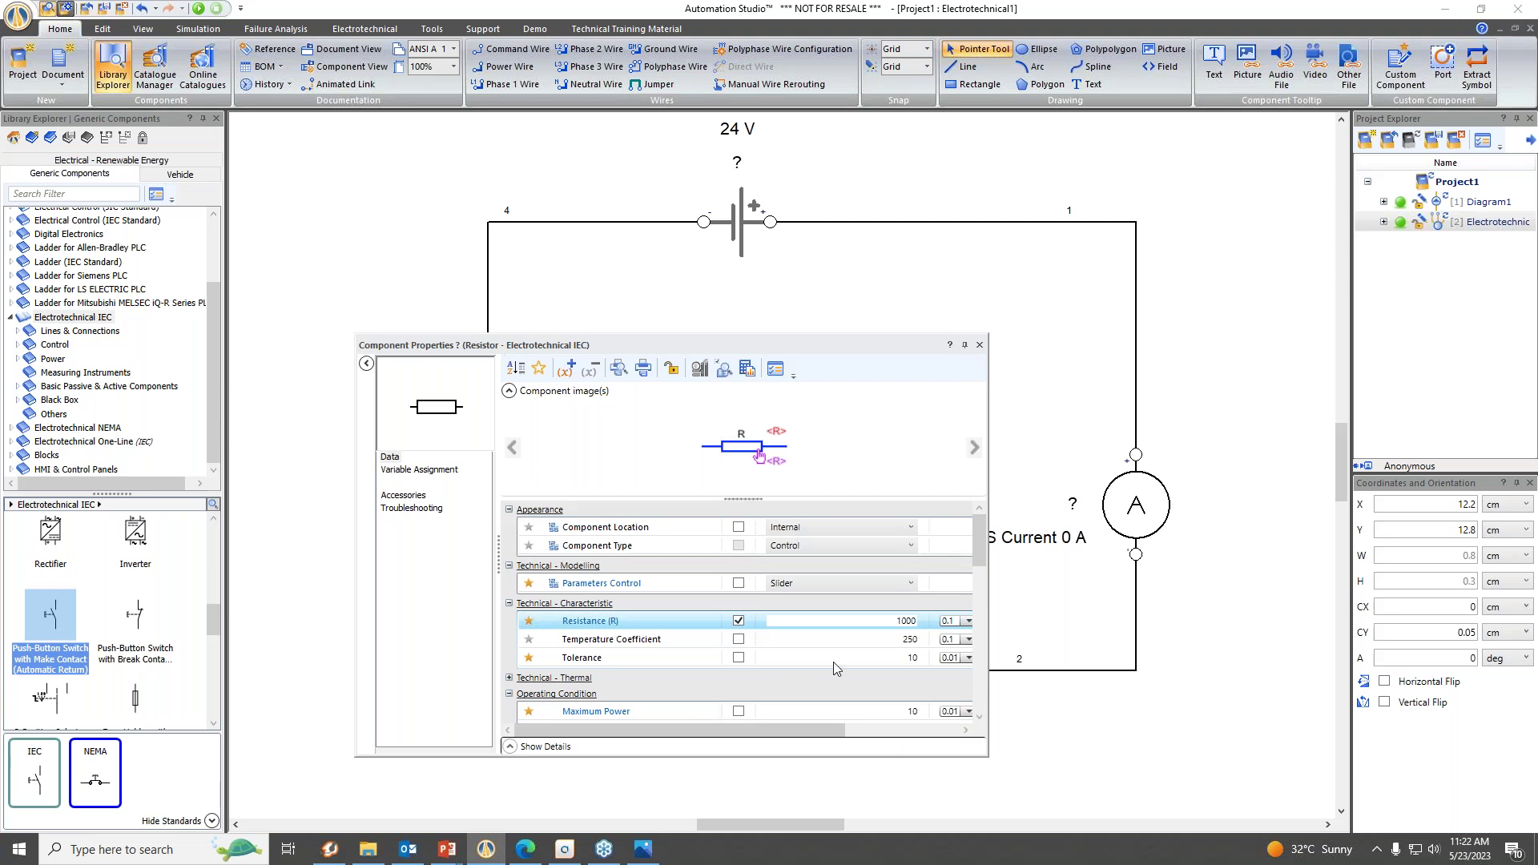
pyautogui.doubleClick(908, 621)
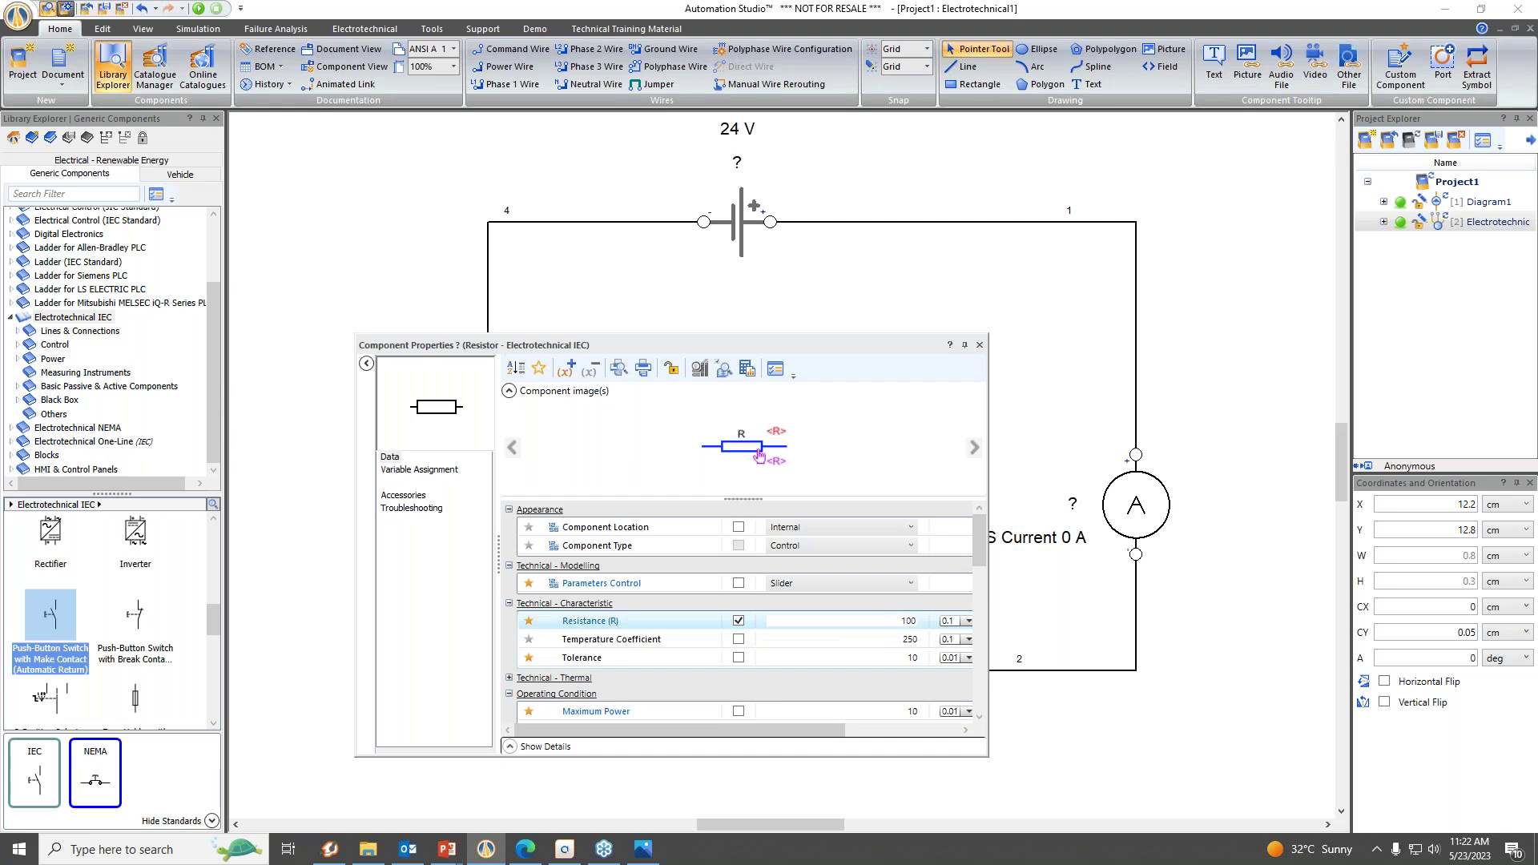
pyautogui.press('Tab')
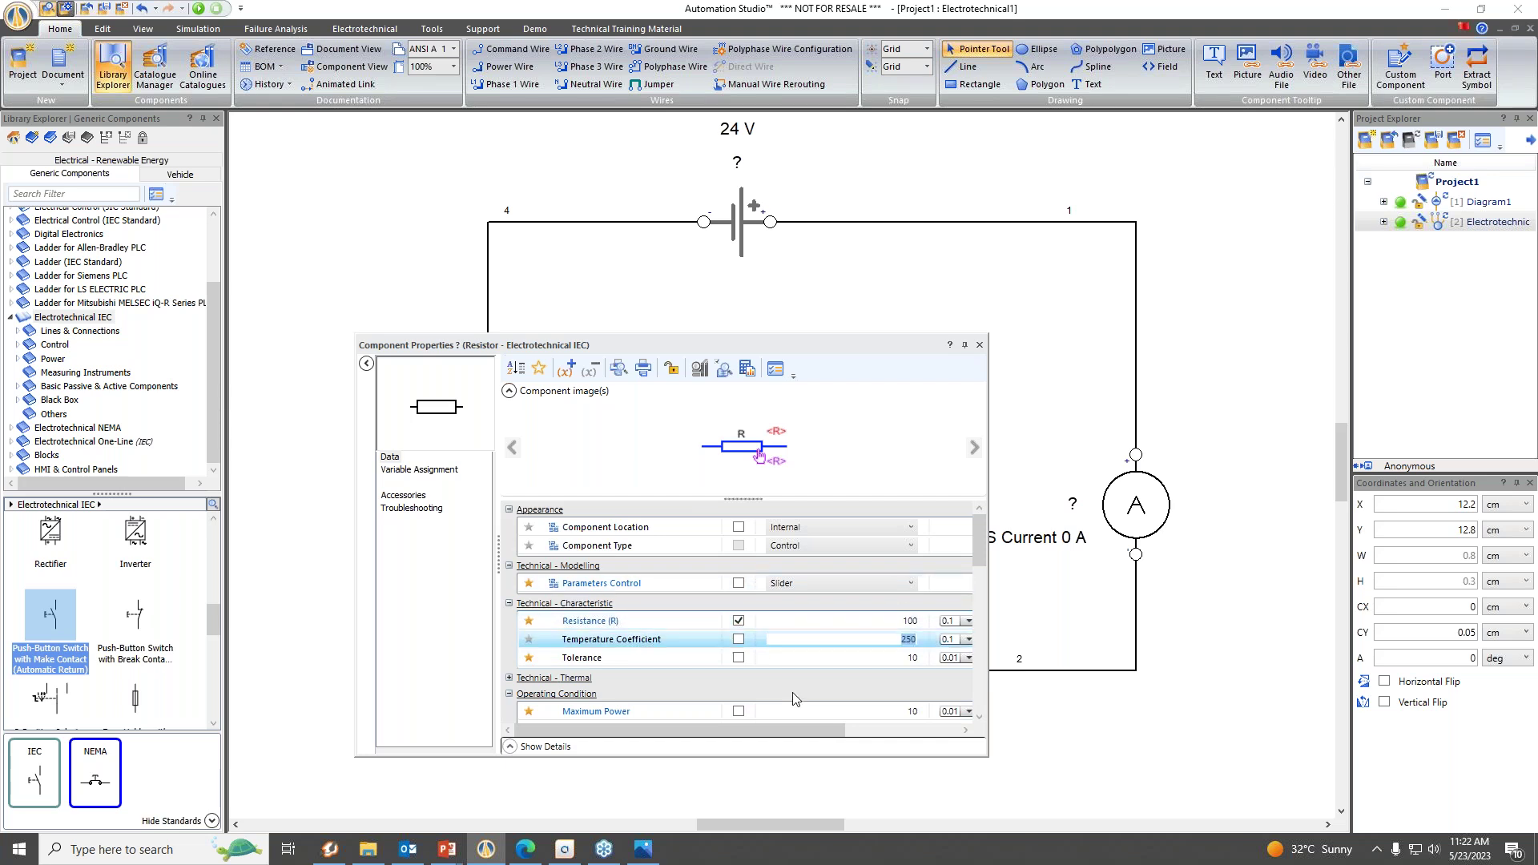
# Set the resistor's maximum resistance to 100 Ω and close its component properties.
pyautogui.scroll(-1, 804, 631)
pyautogui.scroll(-2, 804, 631)
pyautogui.click(914, 593)
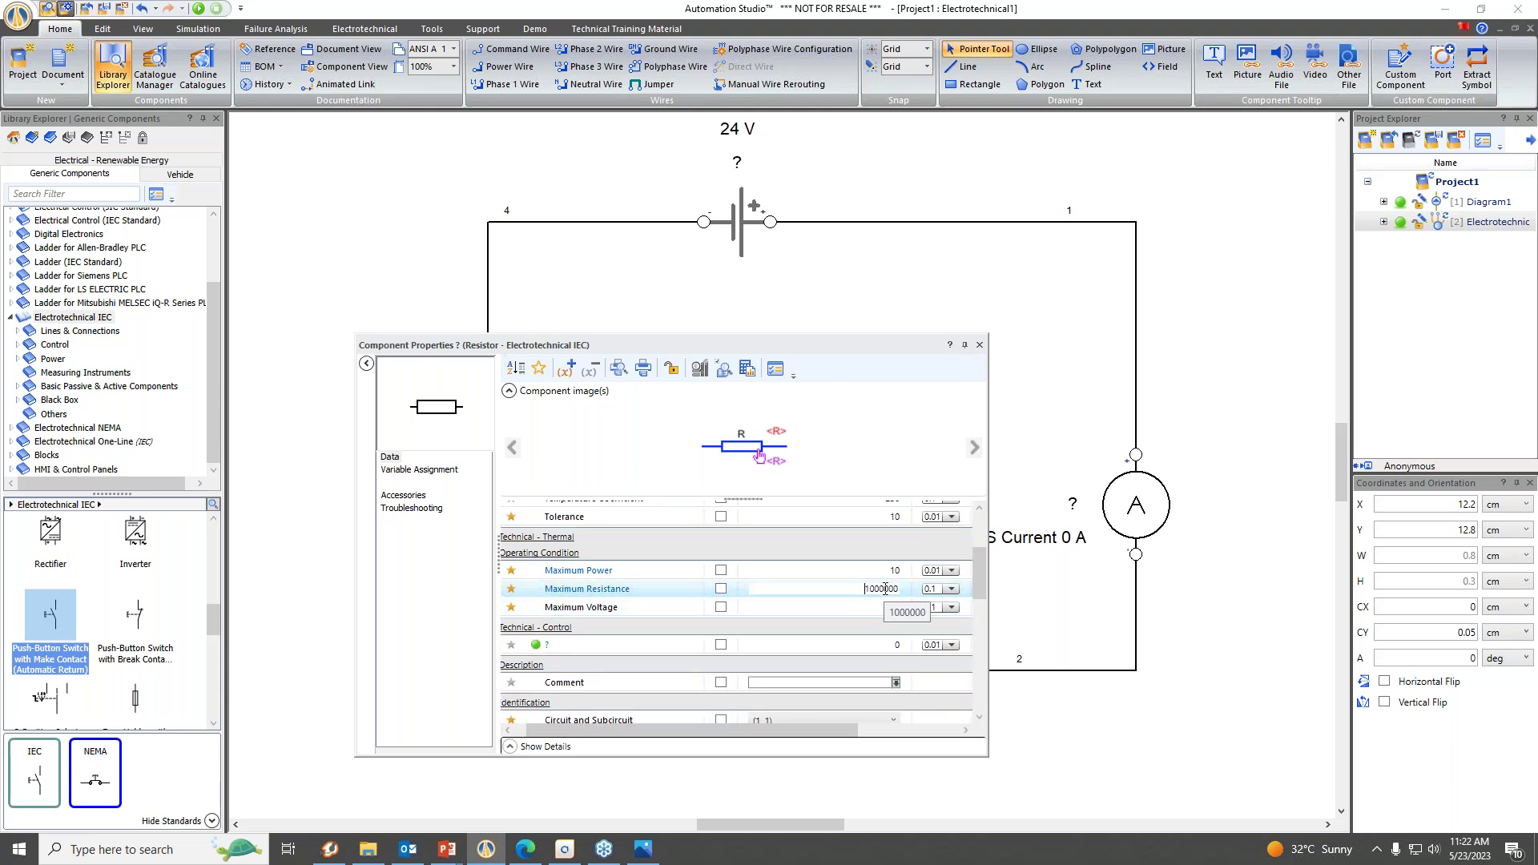
pyautogui.doubleClick(885, 589)
pyautogui.write('1')
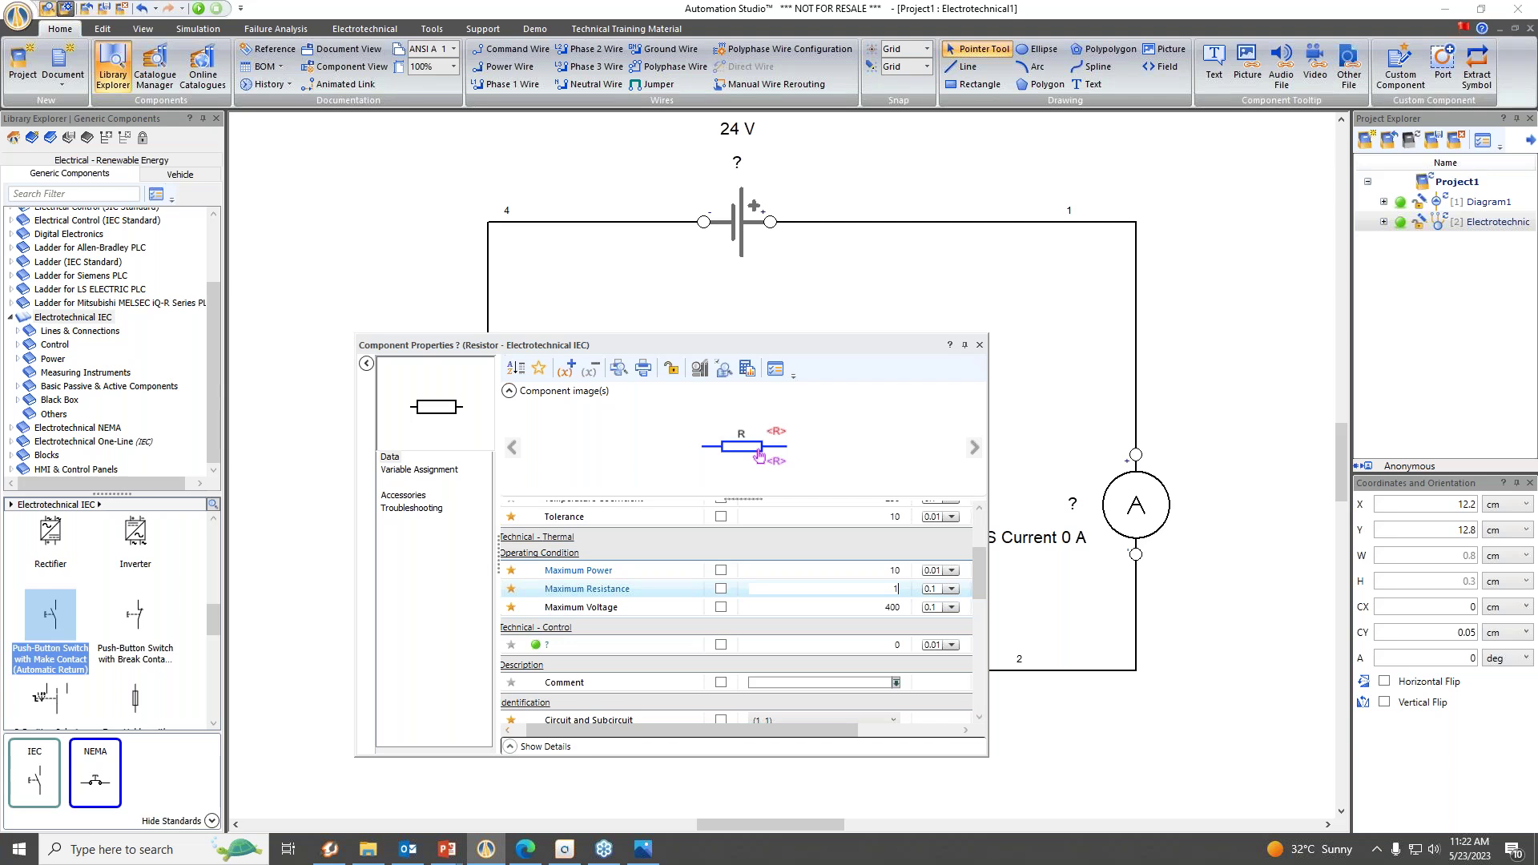
pyautogui.press('Return')
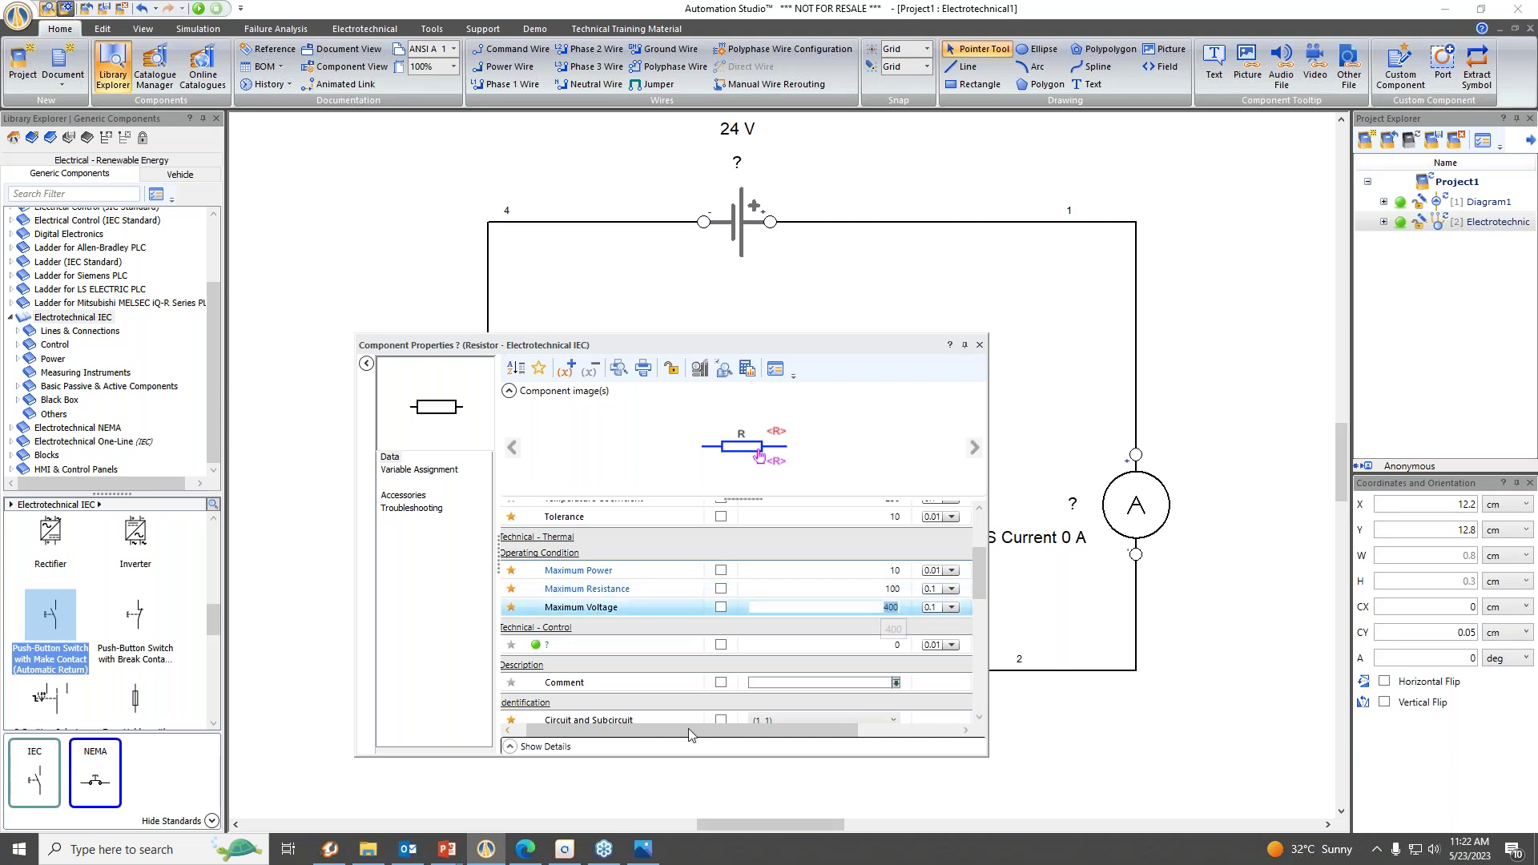
pyautogui.scroll(-3, 691, 679)
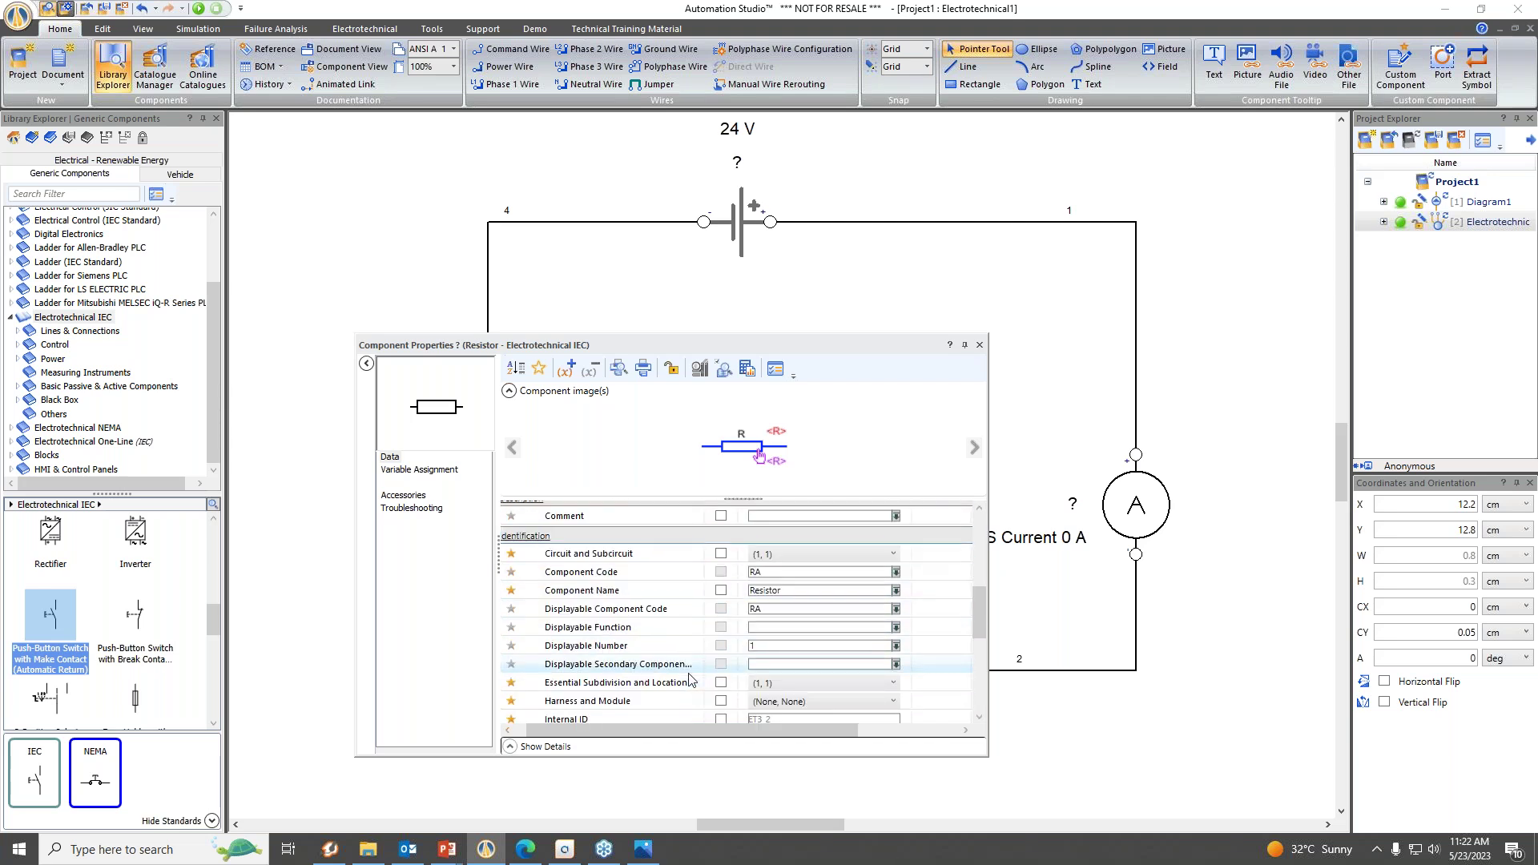
pyautogui.scroll(-3, 691, 679)
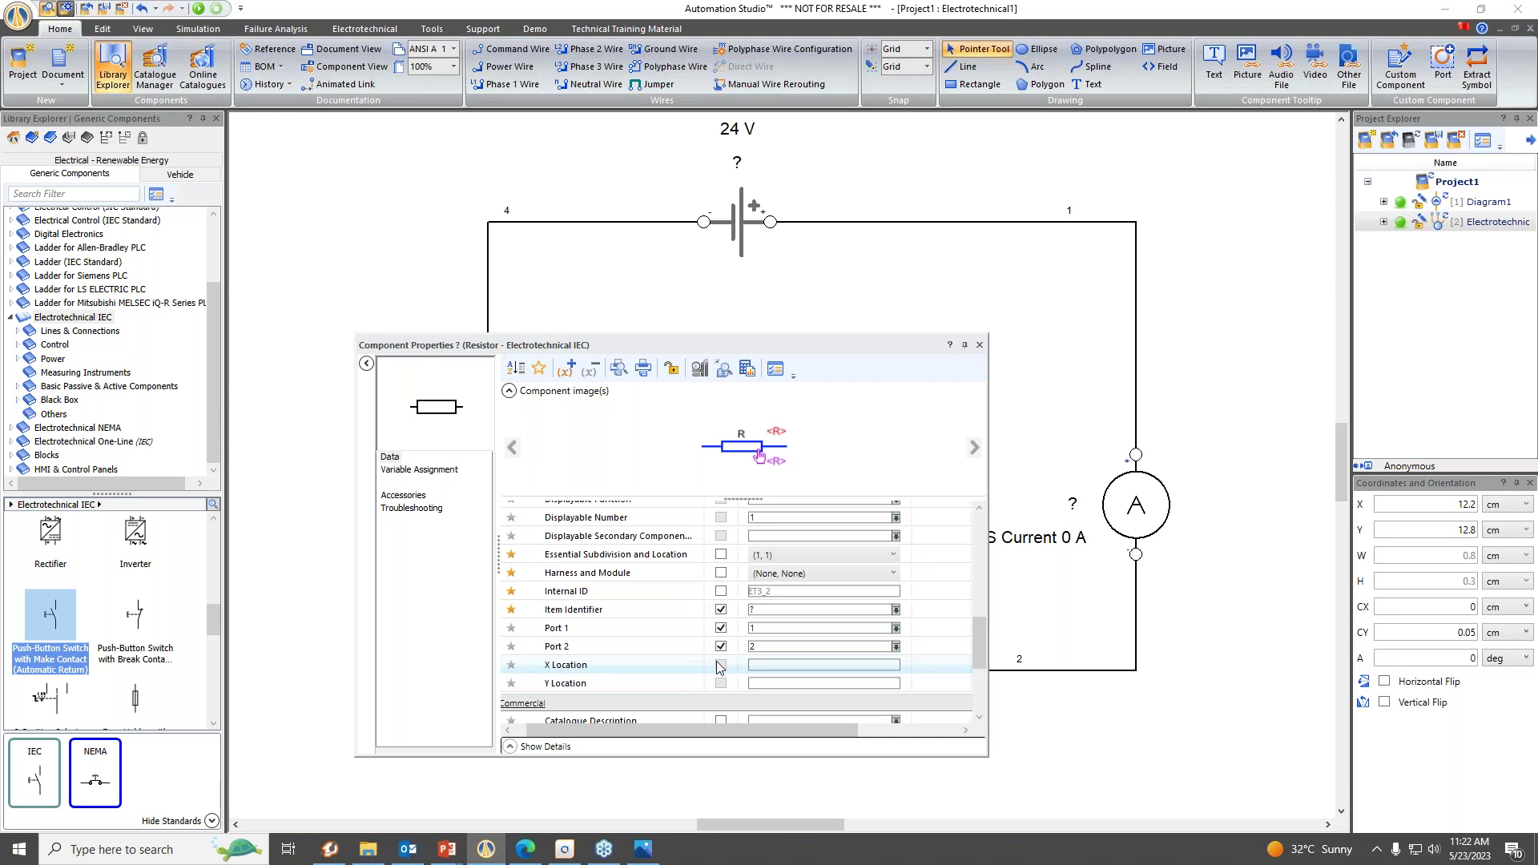
pyautogui.scroll(-4, 705, 677)
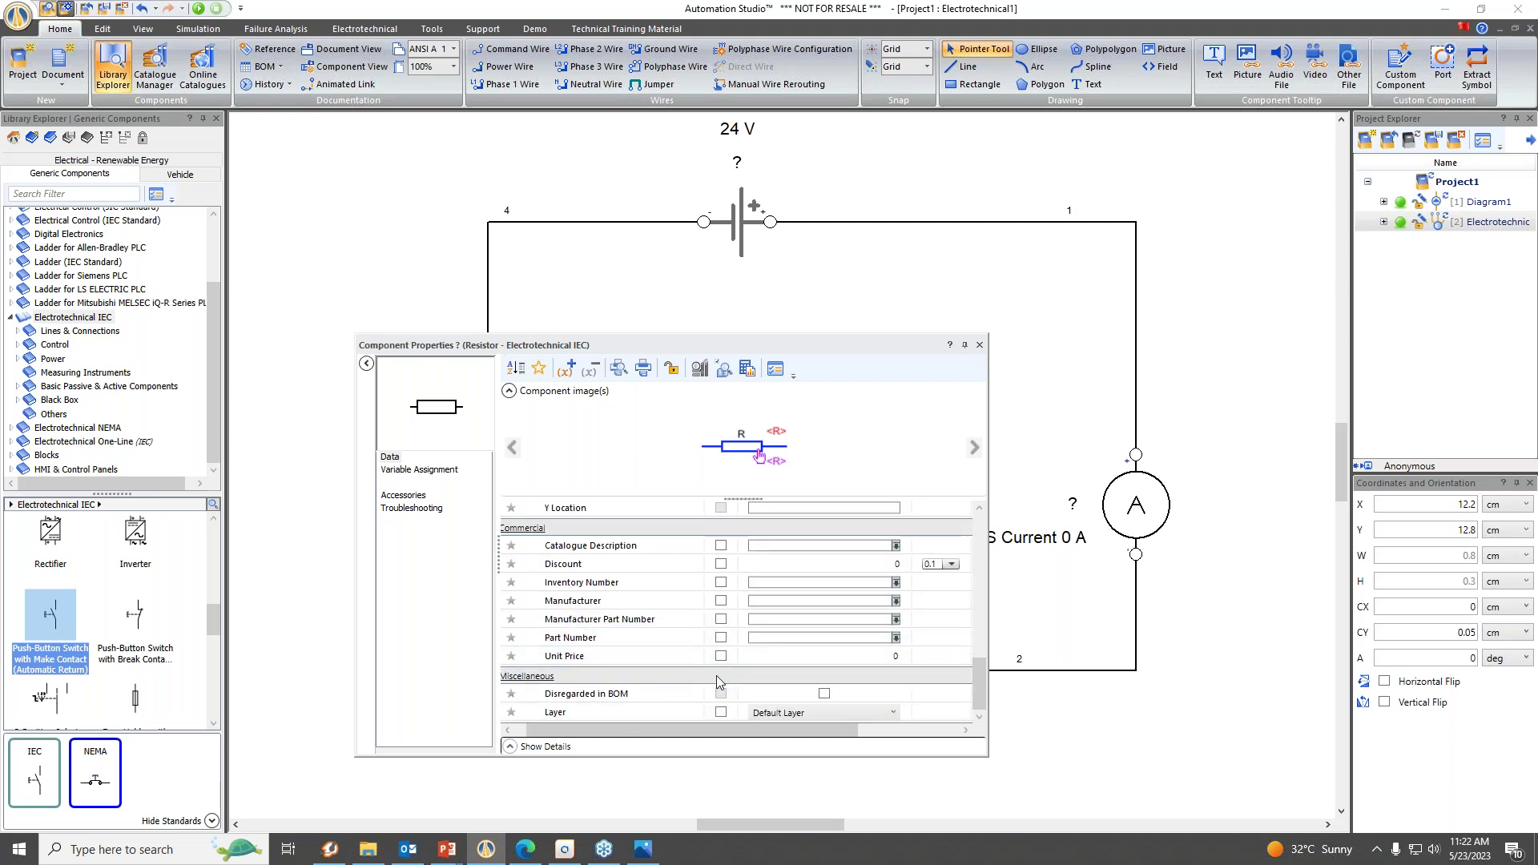
pyautogui.scroll(10, 718, 682)
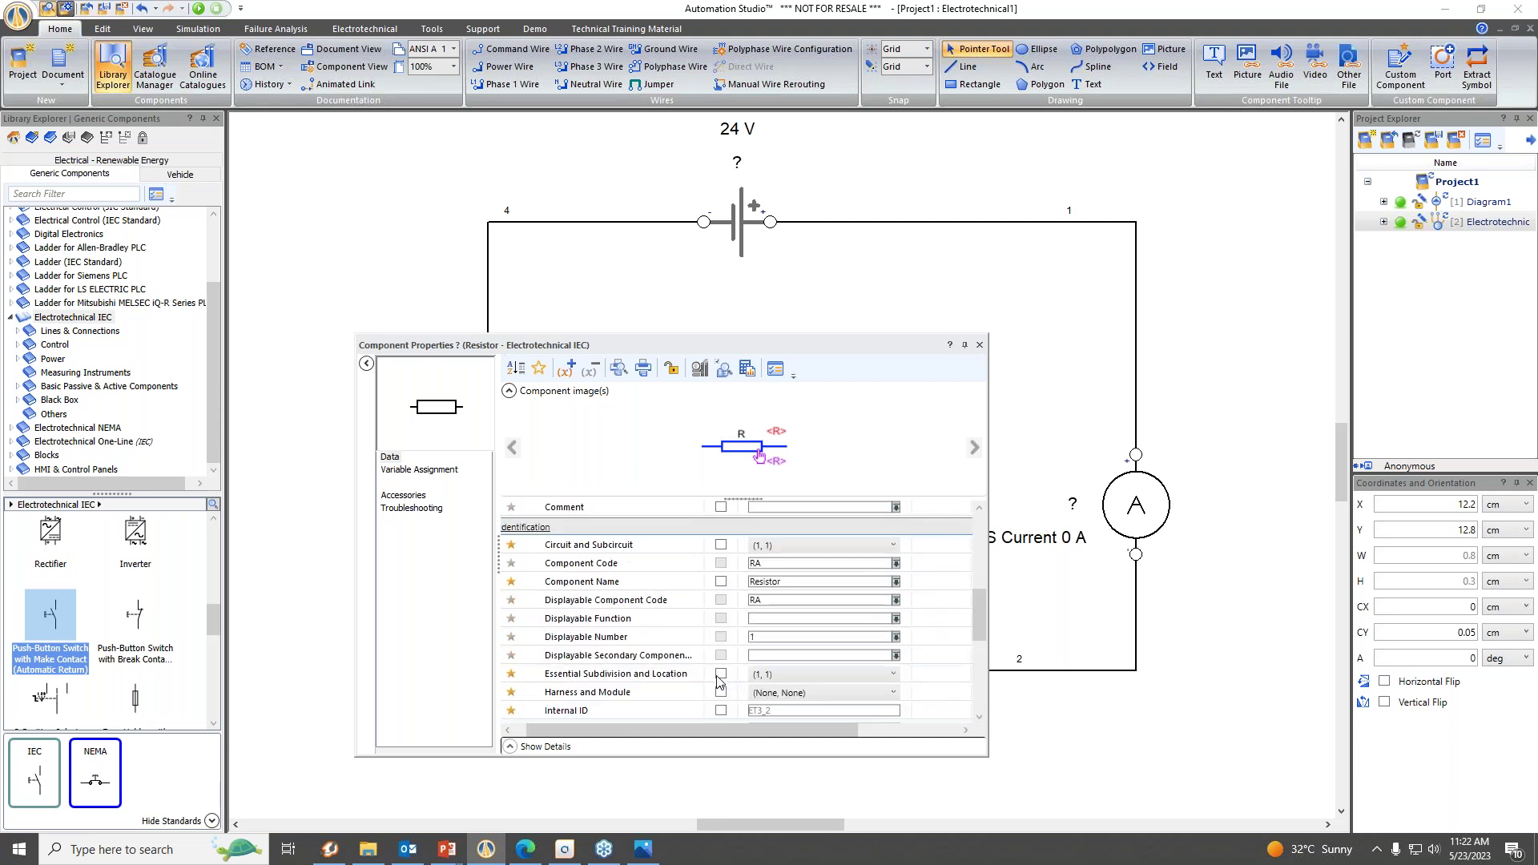
pyautogui.click(981, 346)
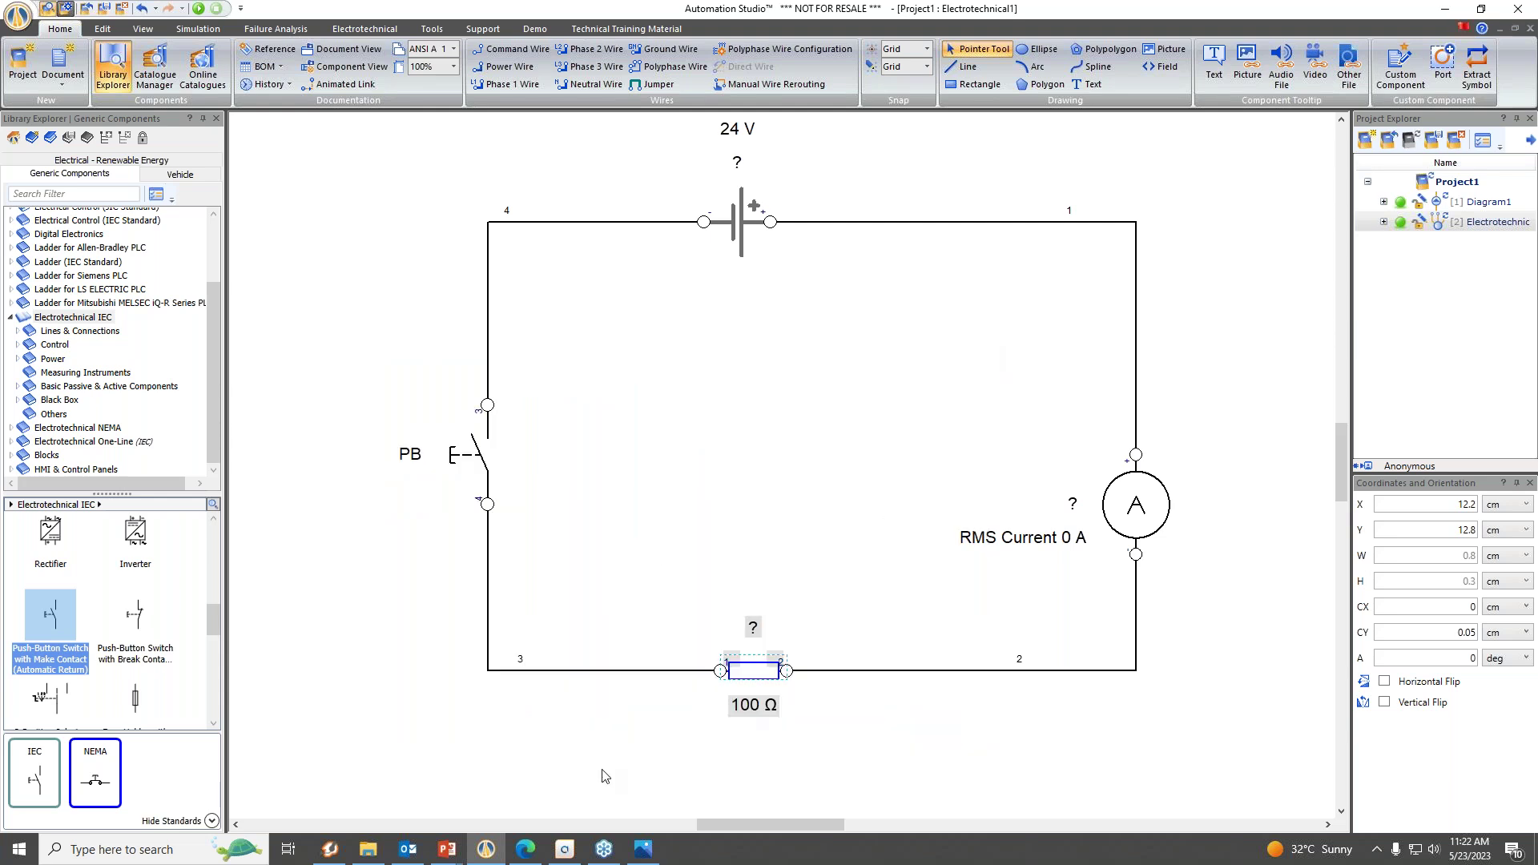
pyautogui.click(489, 703)
pyautogui.scroll(1, 468, 633)
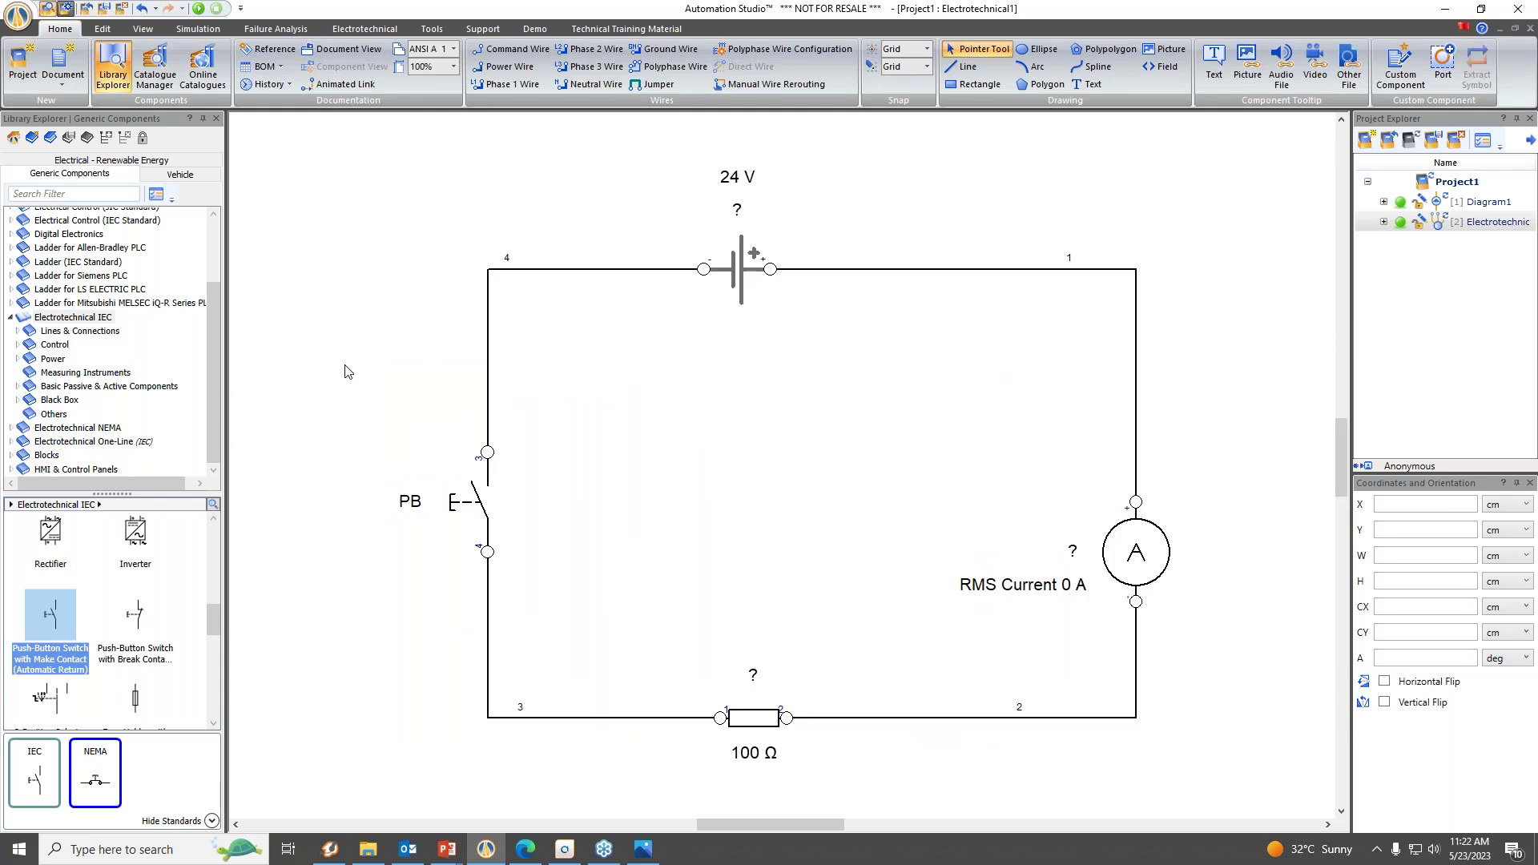
# Start the normal simulation of the circuit and actuate the PB push-button.
pyautogui.rightClick(347, 368)
pyautogui.click(398, 355)
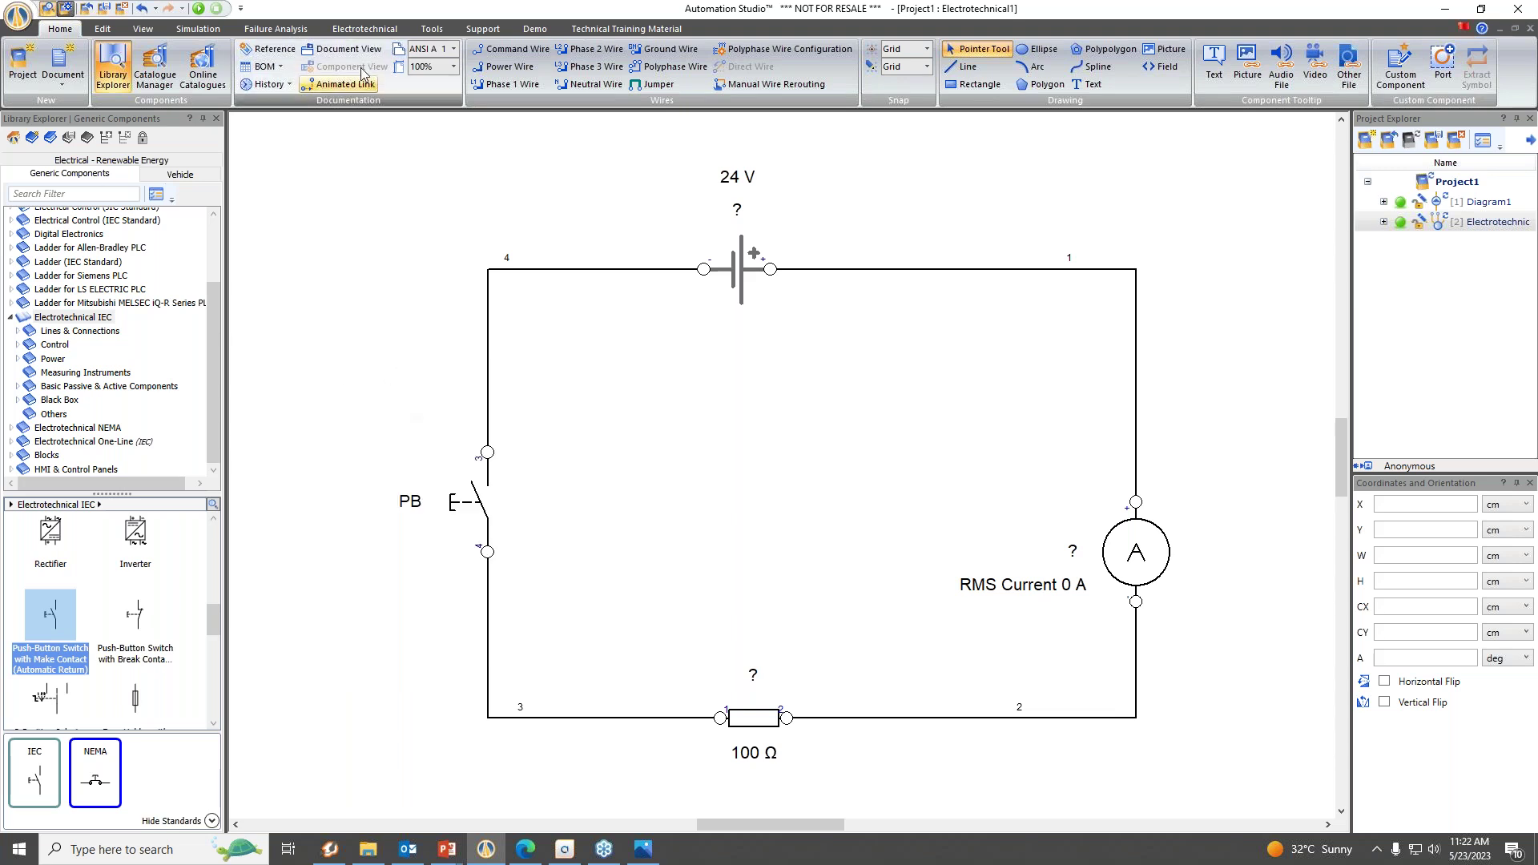
pyautogui.click(198, 28)
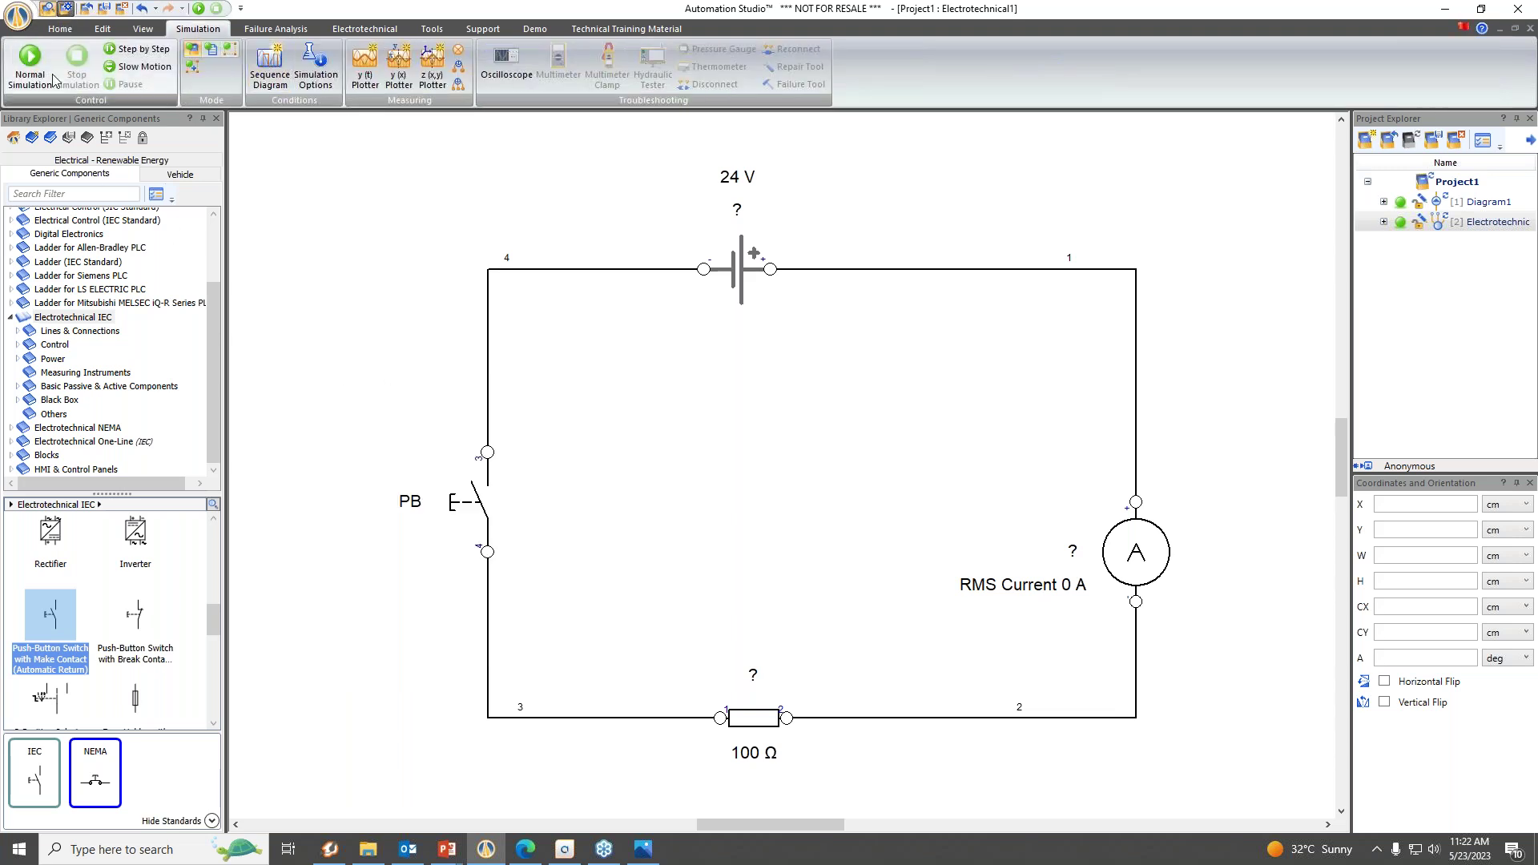
pyautogui.click(34, 62)
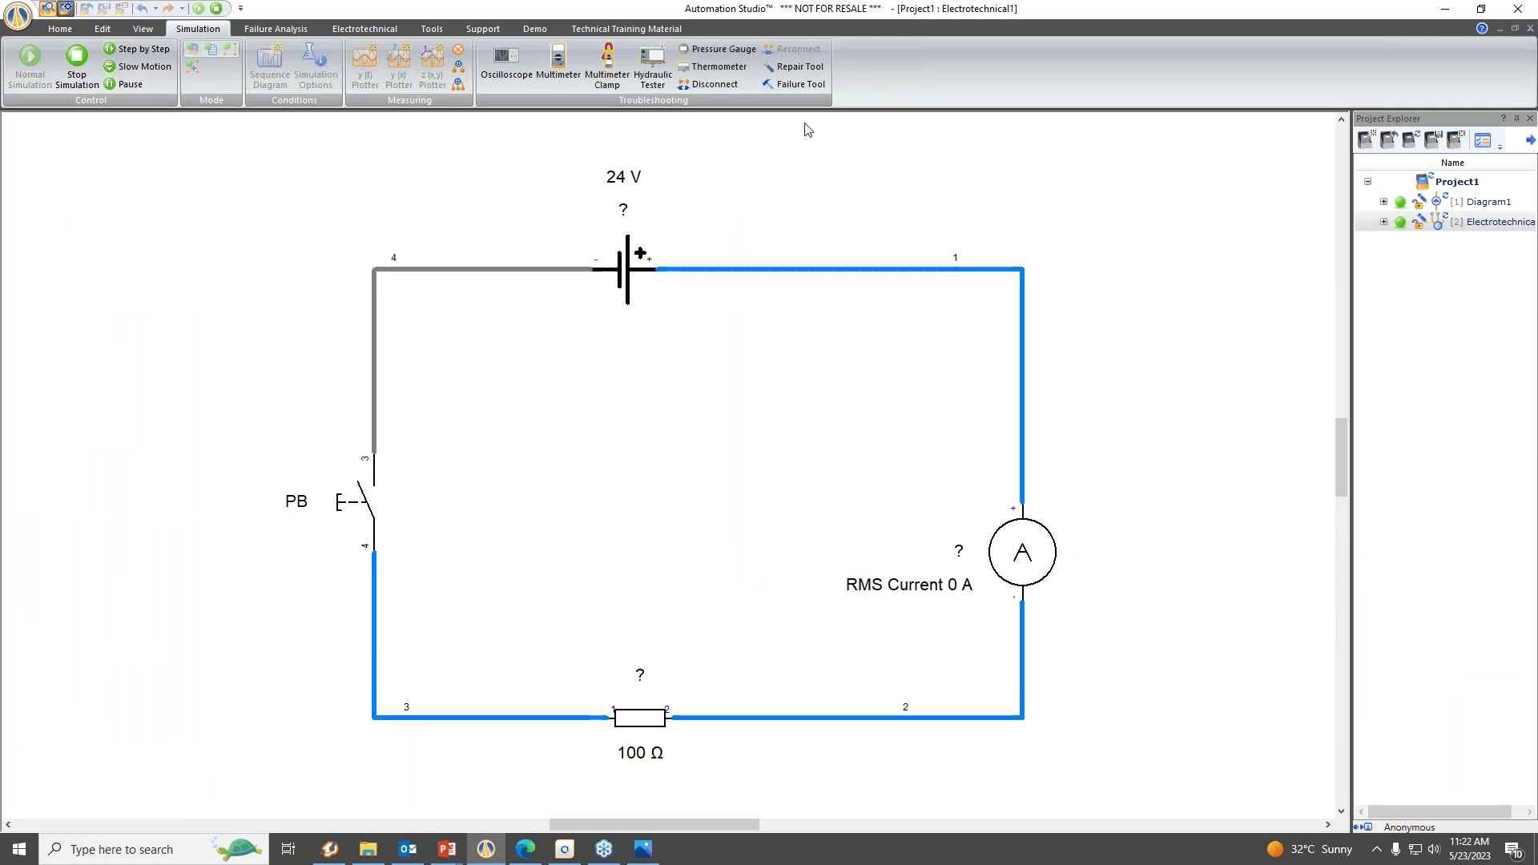
pyautogui.moveTo(670, 824); pyautogui.dragTo(641, 825)
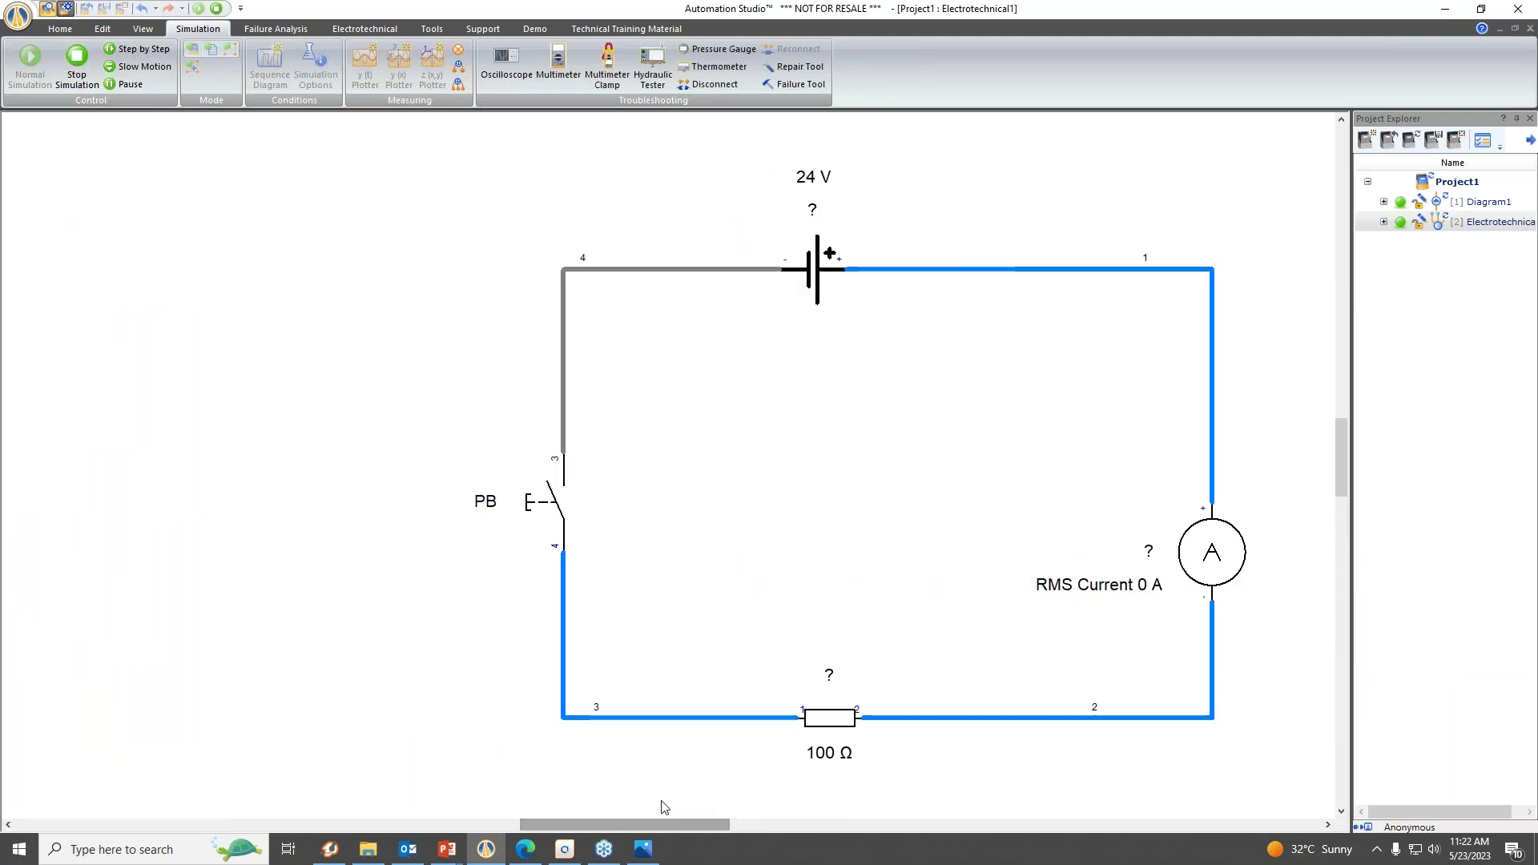
pyautogui.click(545, 503)
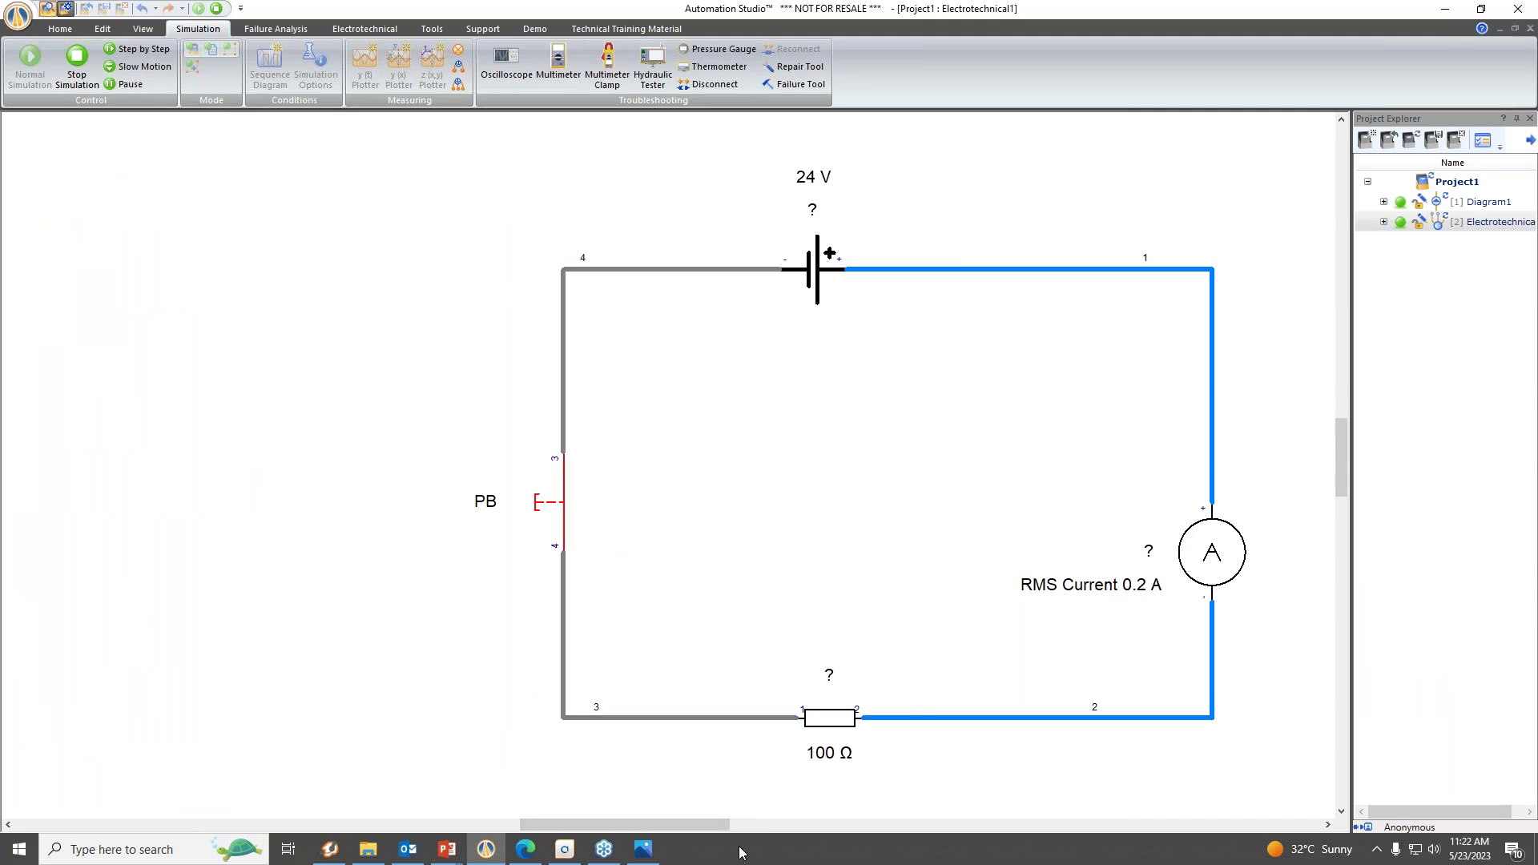
# Lower the resistor's resistance to about 71.4 Ω with its slider while the simulation runs, and close the setting.
pyautogui.moveTo(717, 825); pyautogui.dragTo(734, 825)
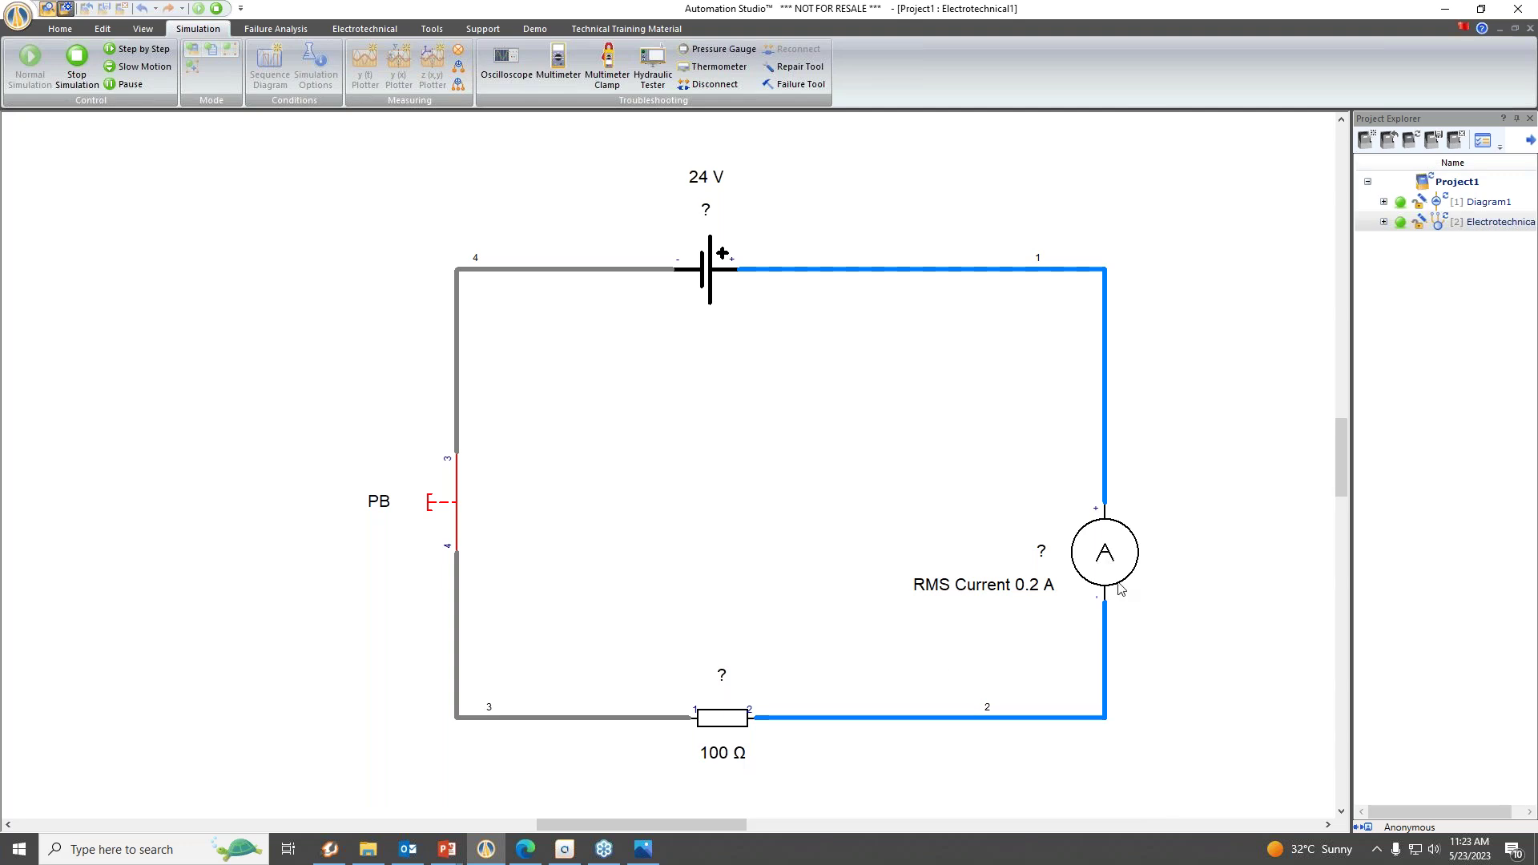
pyautogui.click(722, 737)
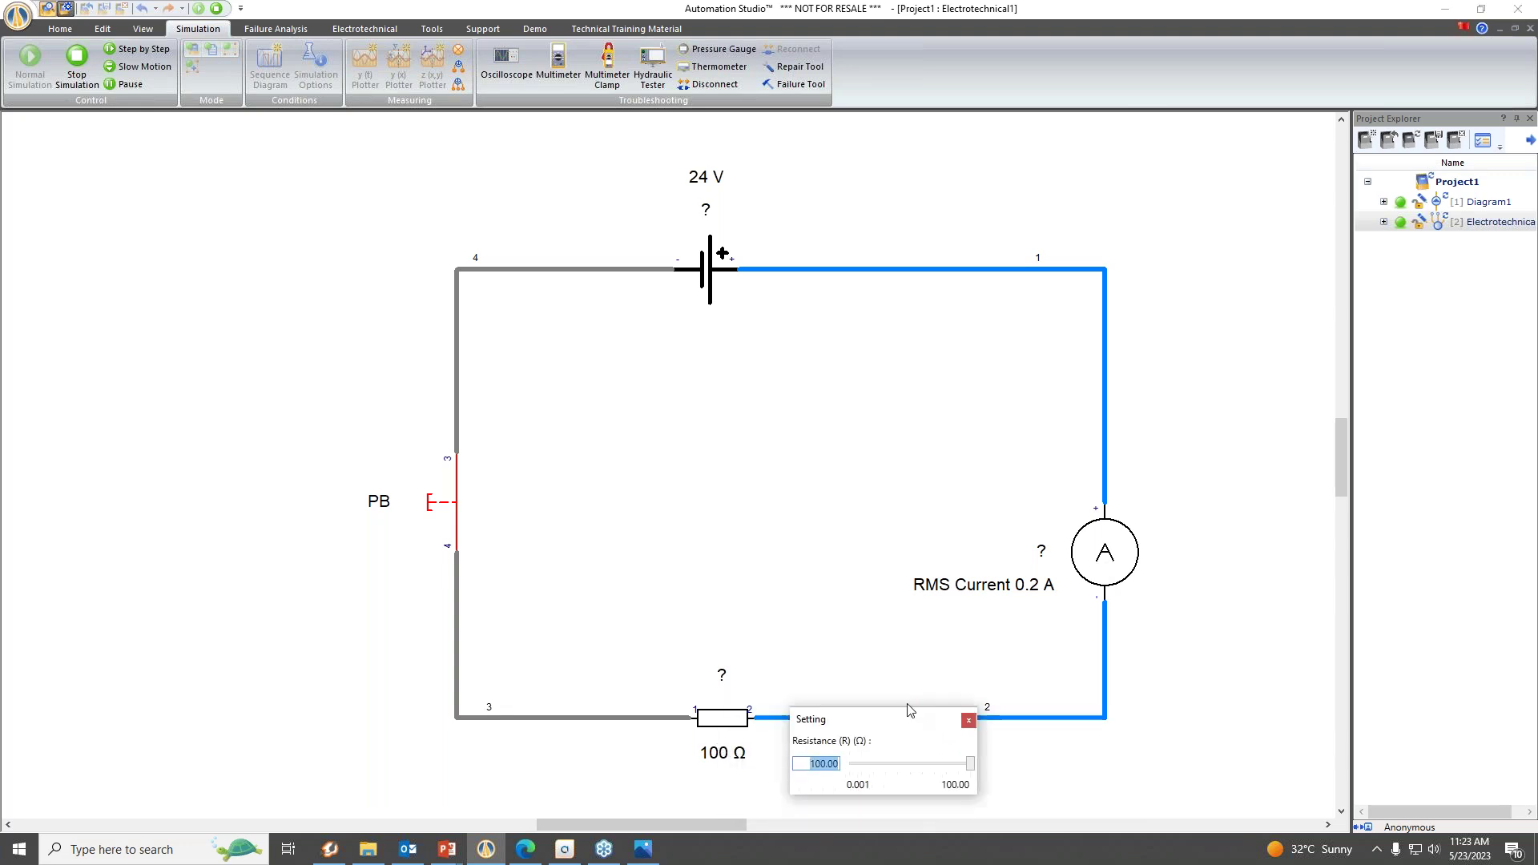
pyautogui.moveTo(1024, 725)
pyautogui.mouseDown()
pyautogui.moveTo(920, 734)
pyautogui.moveTo(996, 735)
pyautogui.mouseUp()
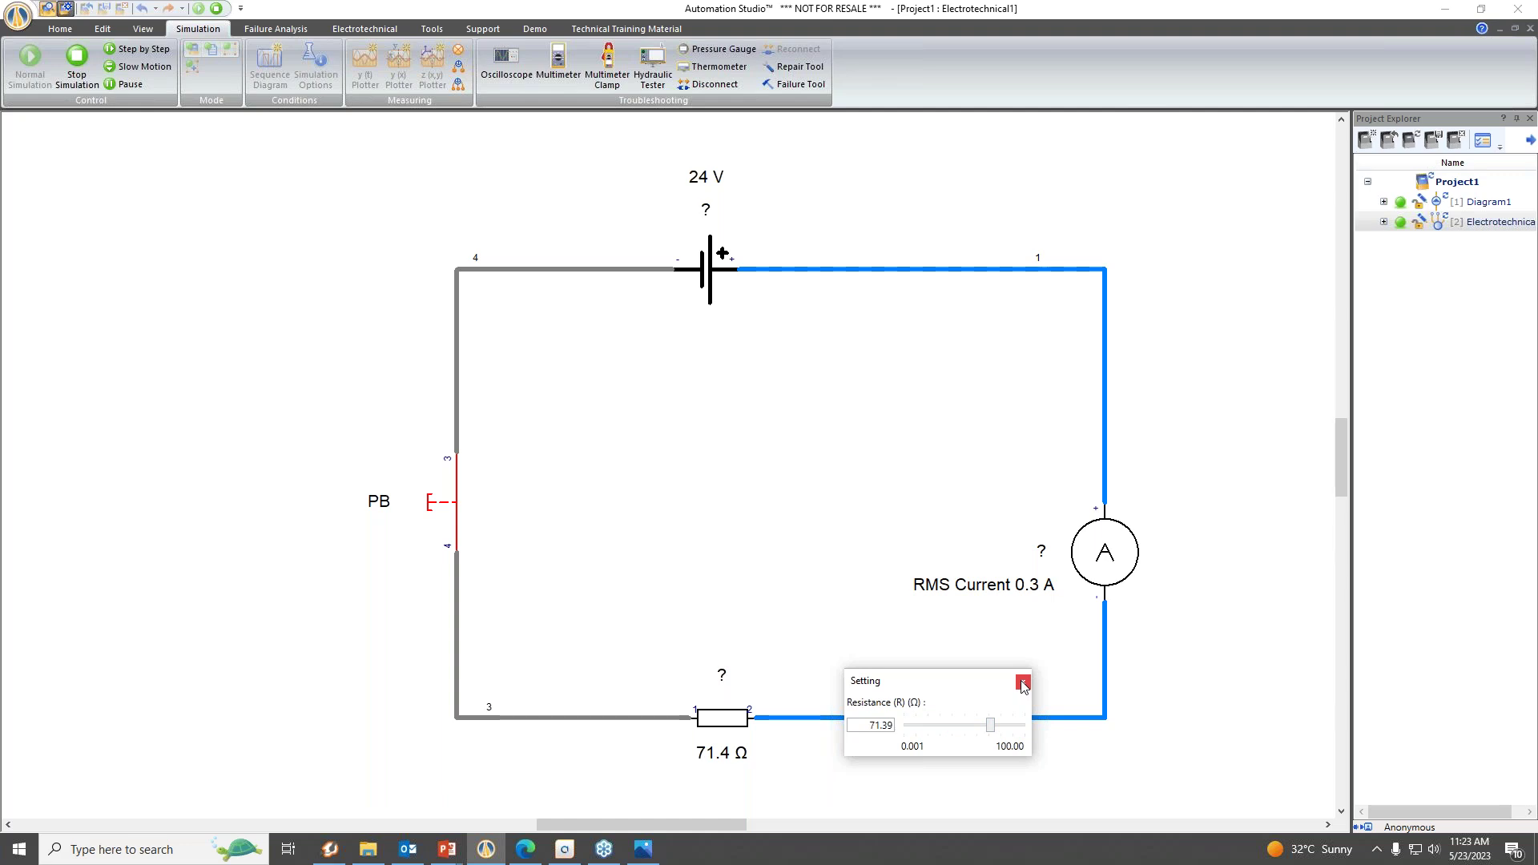
pyautogui.click(1023, 683)
pyautogui.moveTo(691, 825); pyautogui.dragTo(728, 820)
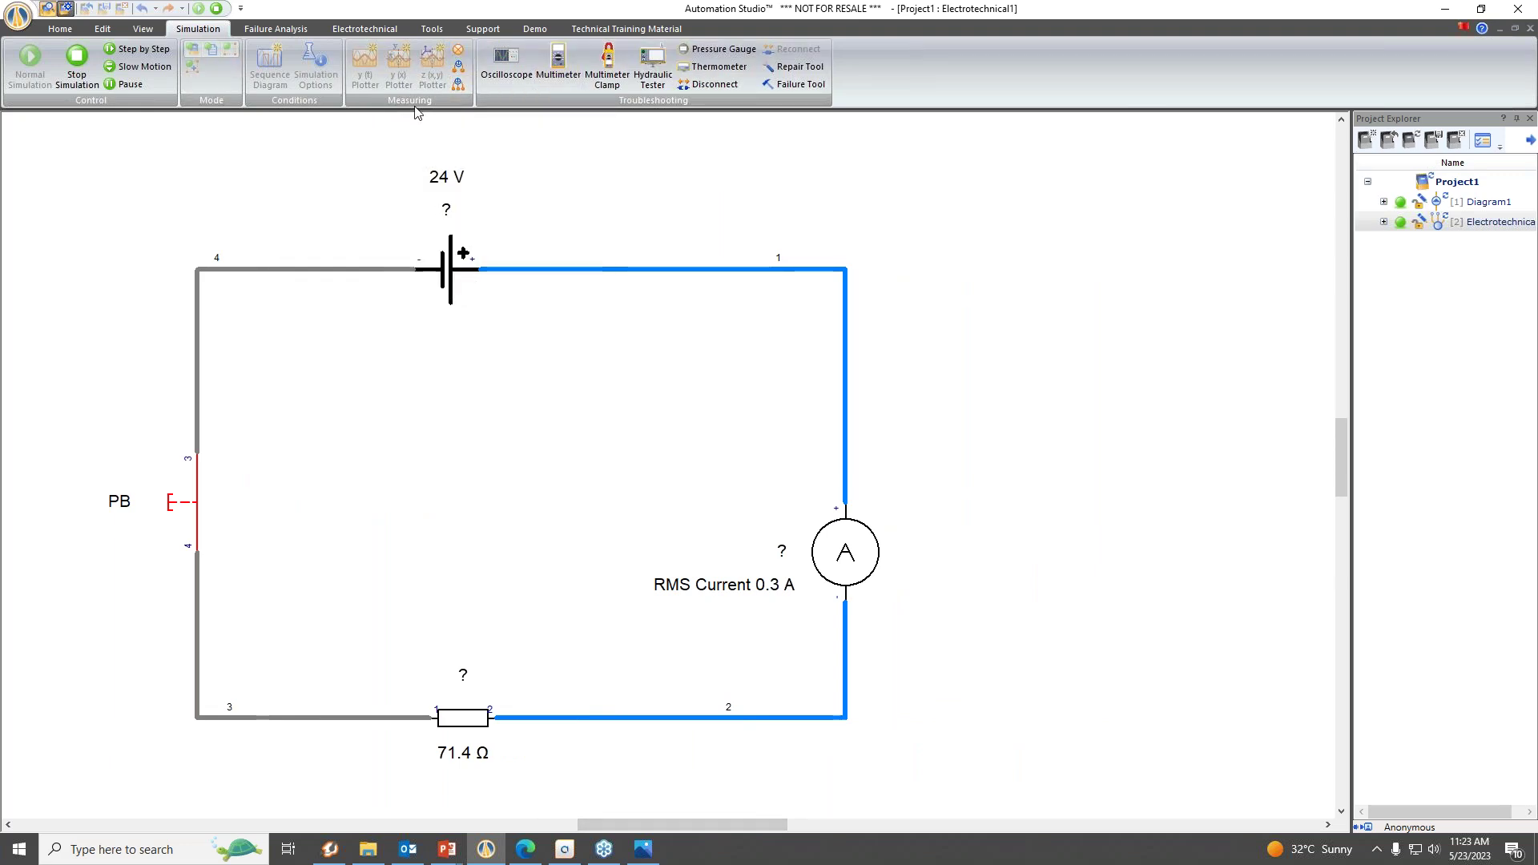
# Attach a dynamic measuring instrument to wire 1 near the circuit's corner and set it to display the current in A.
pyautogui.click(459, 52)
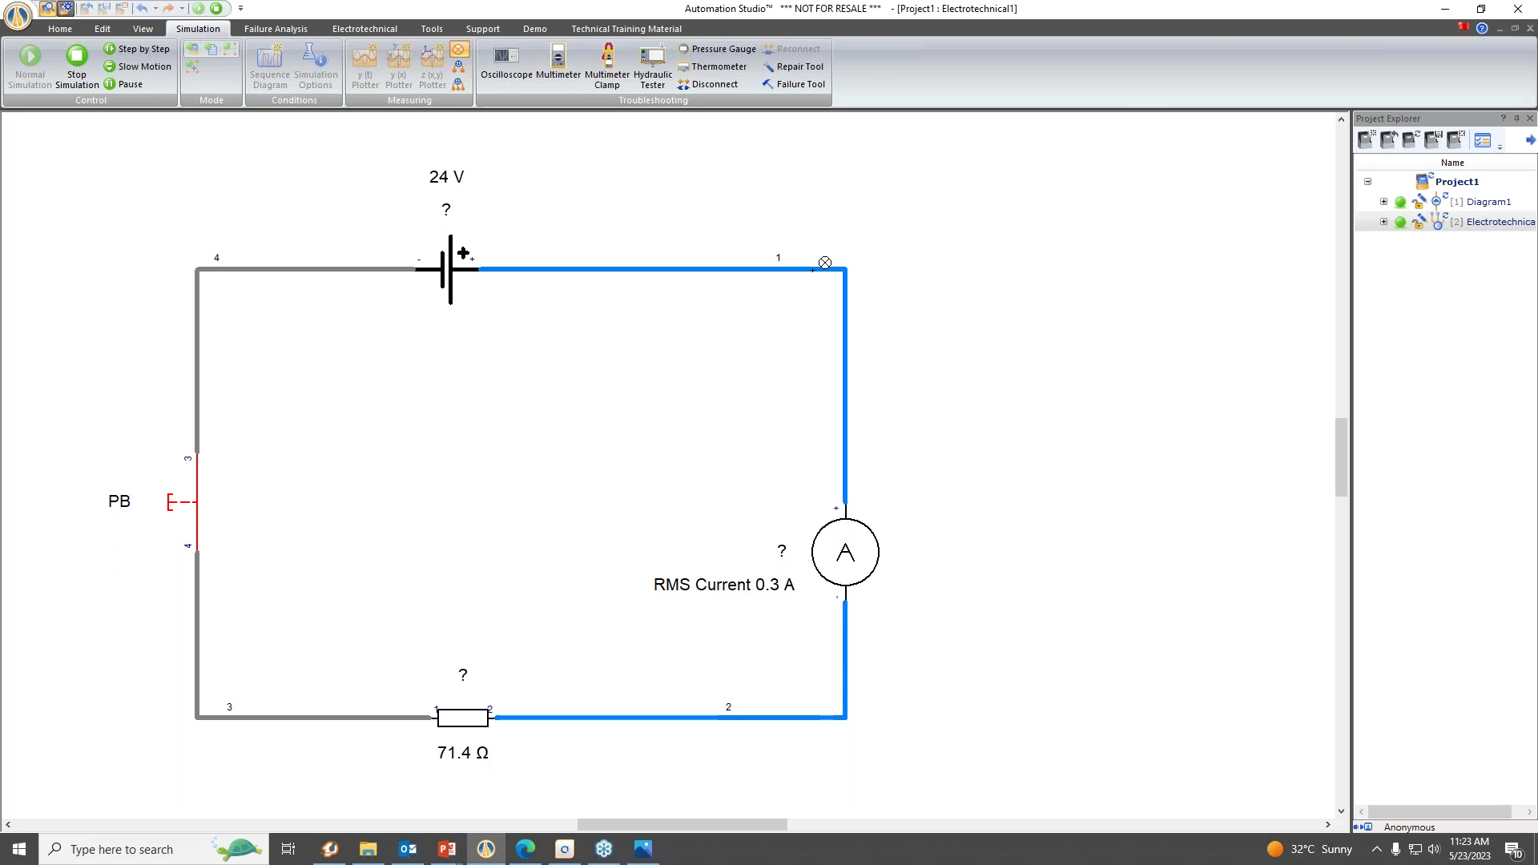
pyautogui.moveTo(813, 269); pyautogui.dragTo(967, 213)
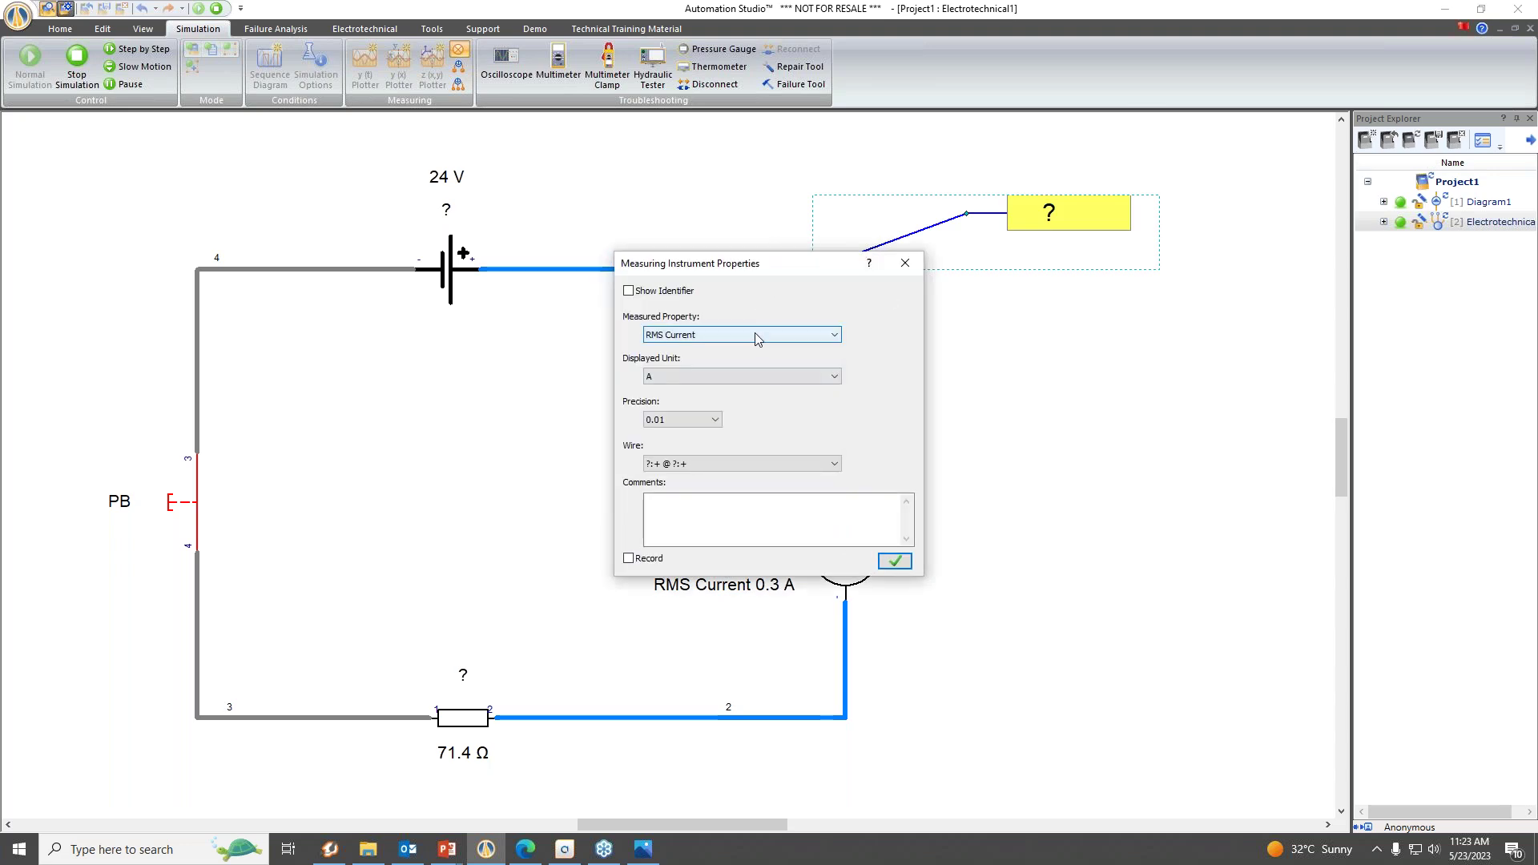
pyautogui.click(754, 333)
pyautogui.click(695, 370)
pyautogui.click(894, 561)
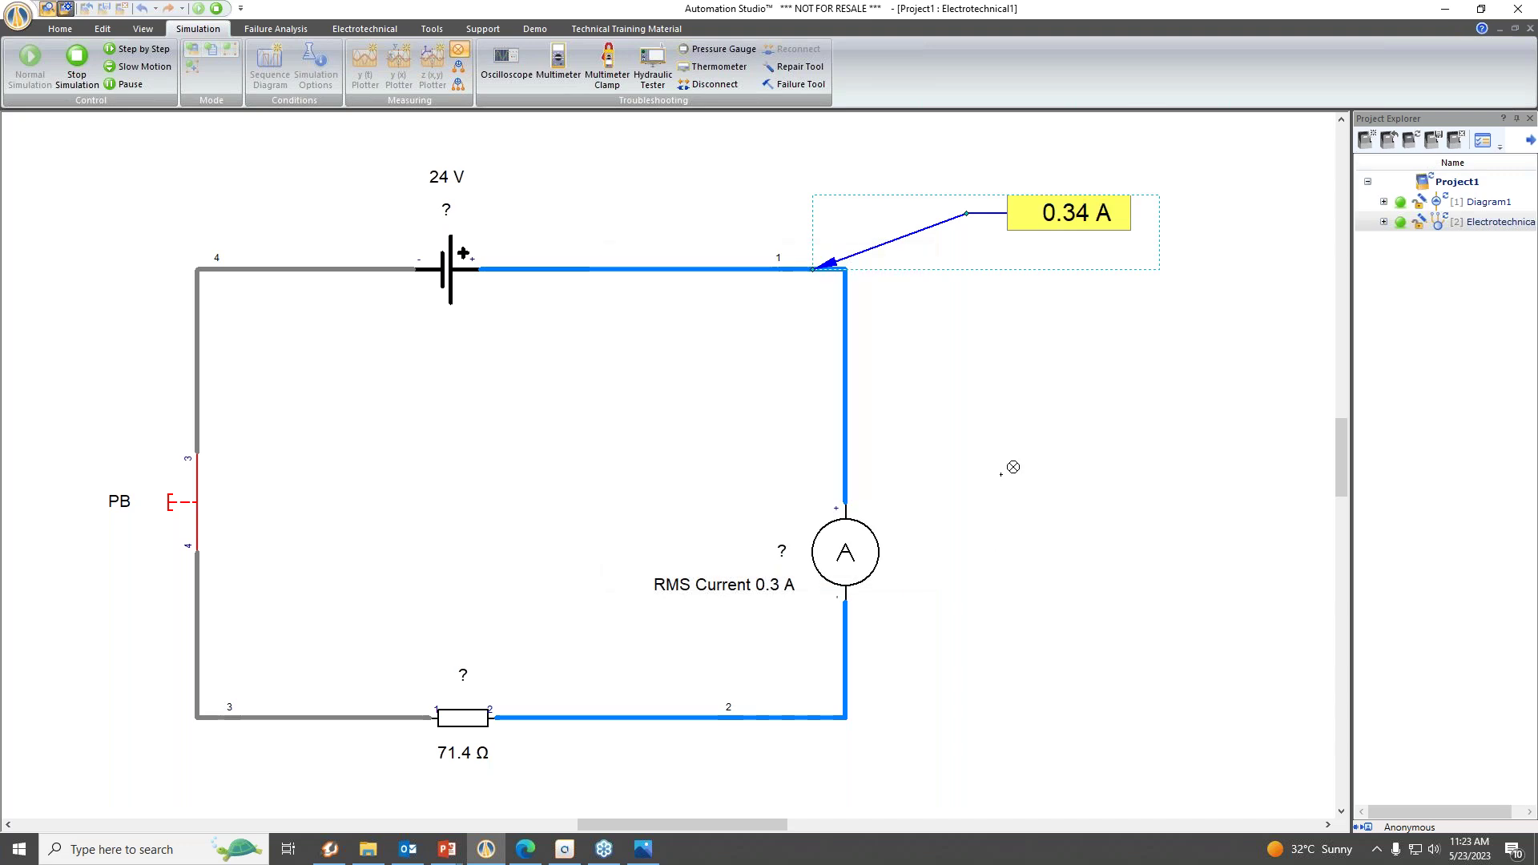
pyautogui.press('Escape')
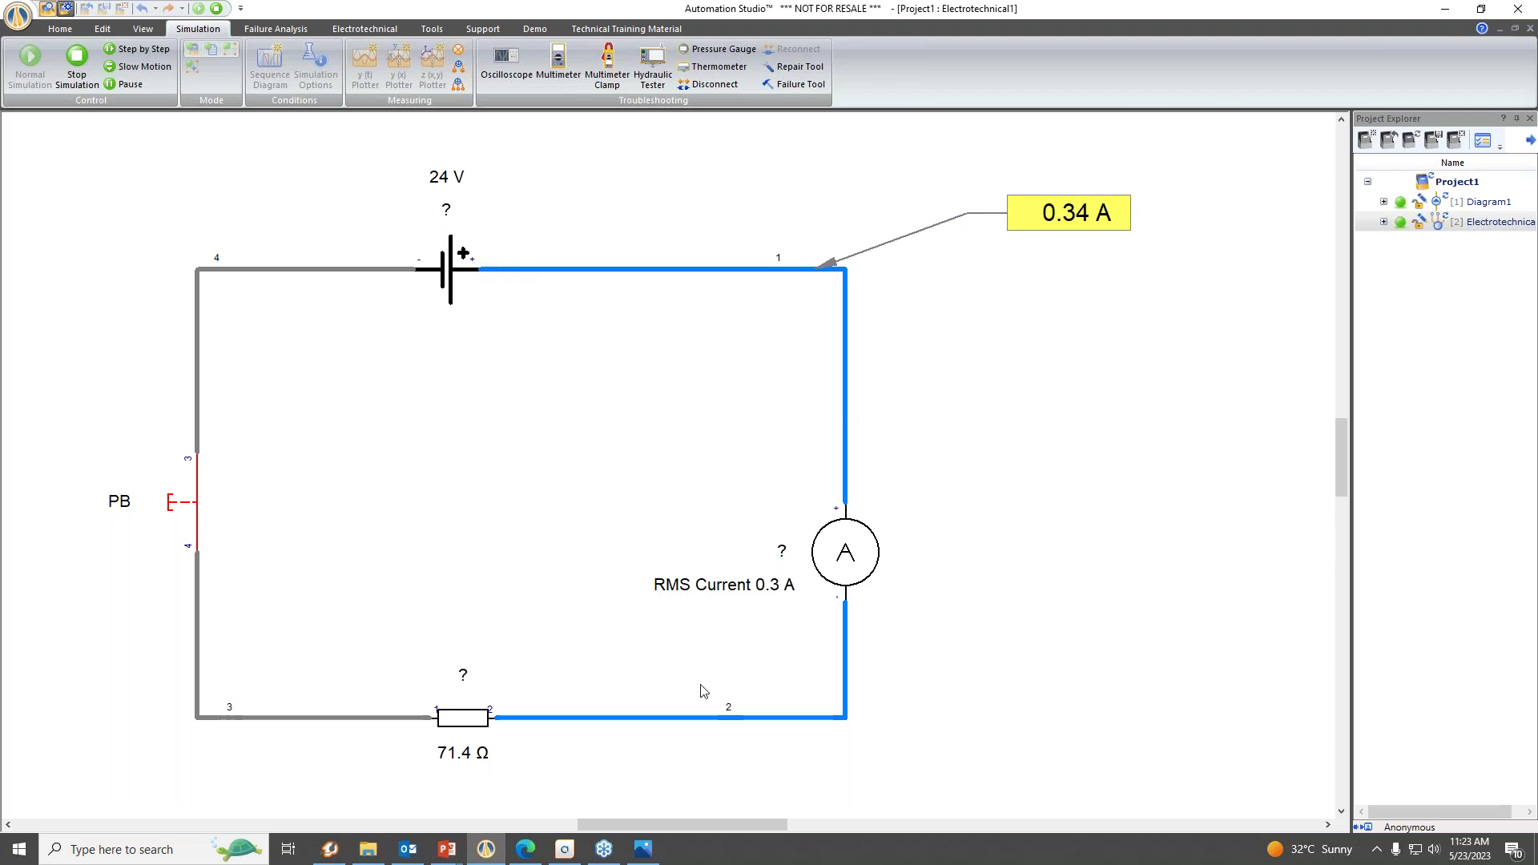
# Lower the resistor's resistance to about 58.8 Ω during the simulation and close its setting.
pyautogui.click(474, 736)
pyautogui.moveTo(625, 777)
pyautogui.mouseDown()
pyautogui.moveTo(585, 784)
pyautogui.moveTo(634, 787)
pyautogui.moveTo(584, 788)
pyautogui.moveTo(637, 789)
pyautogui.moveTo(610, 791)
pyautogui.mouseUp()
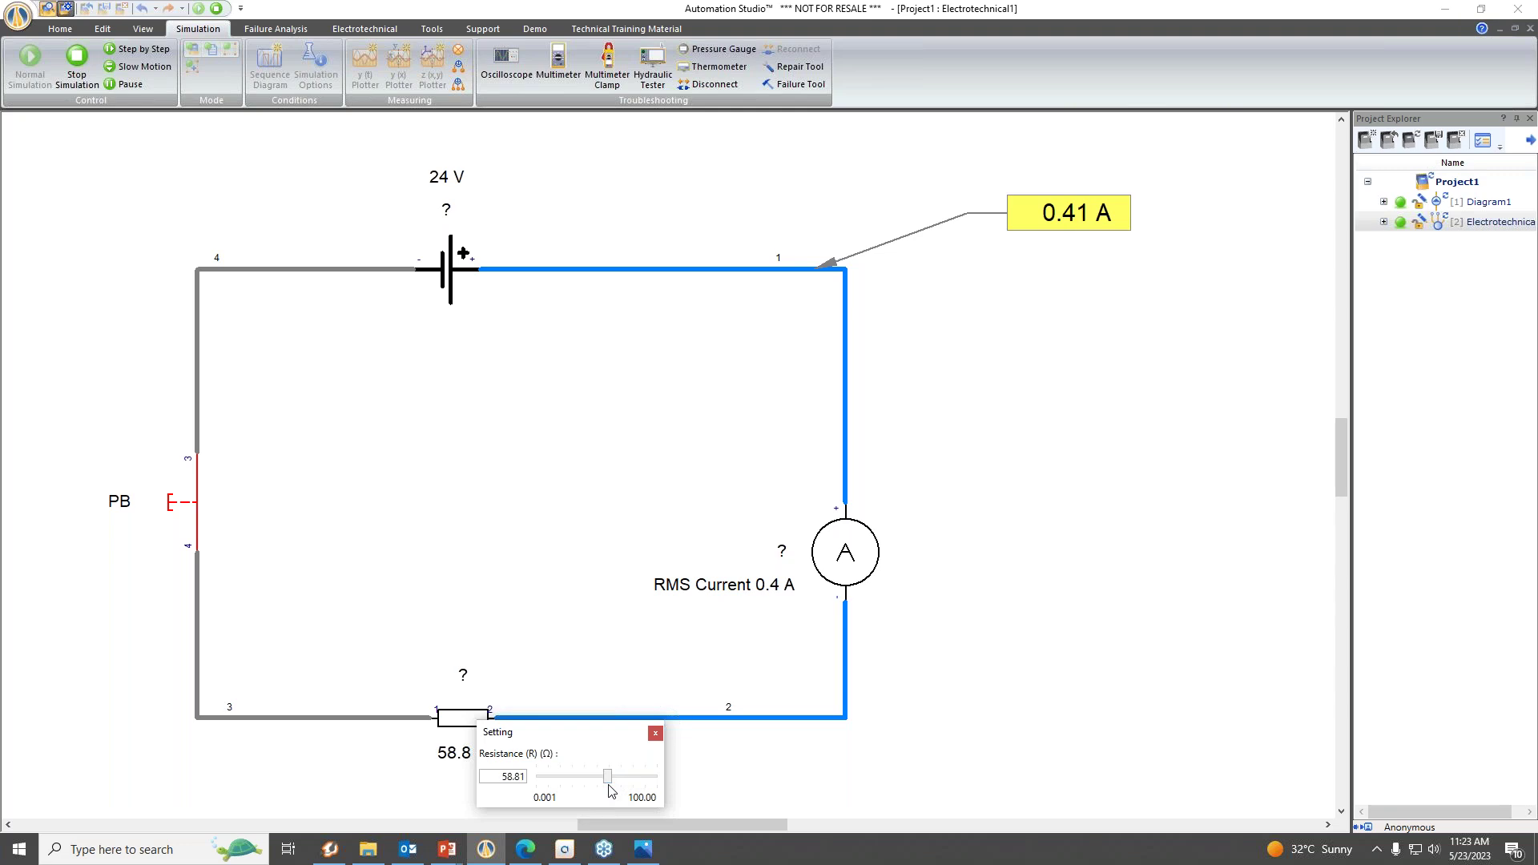
pyautogui.click(654, 734)
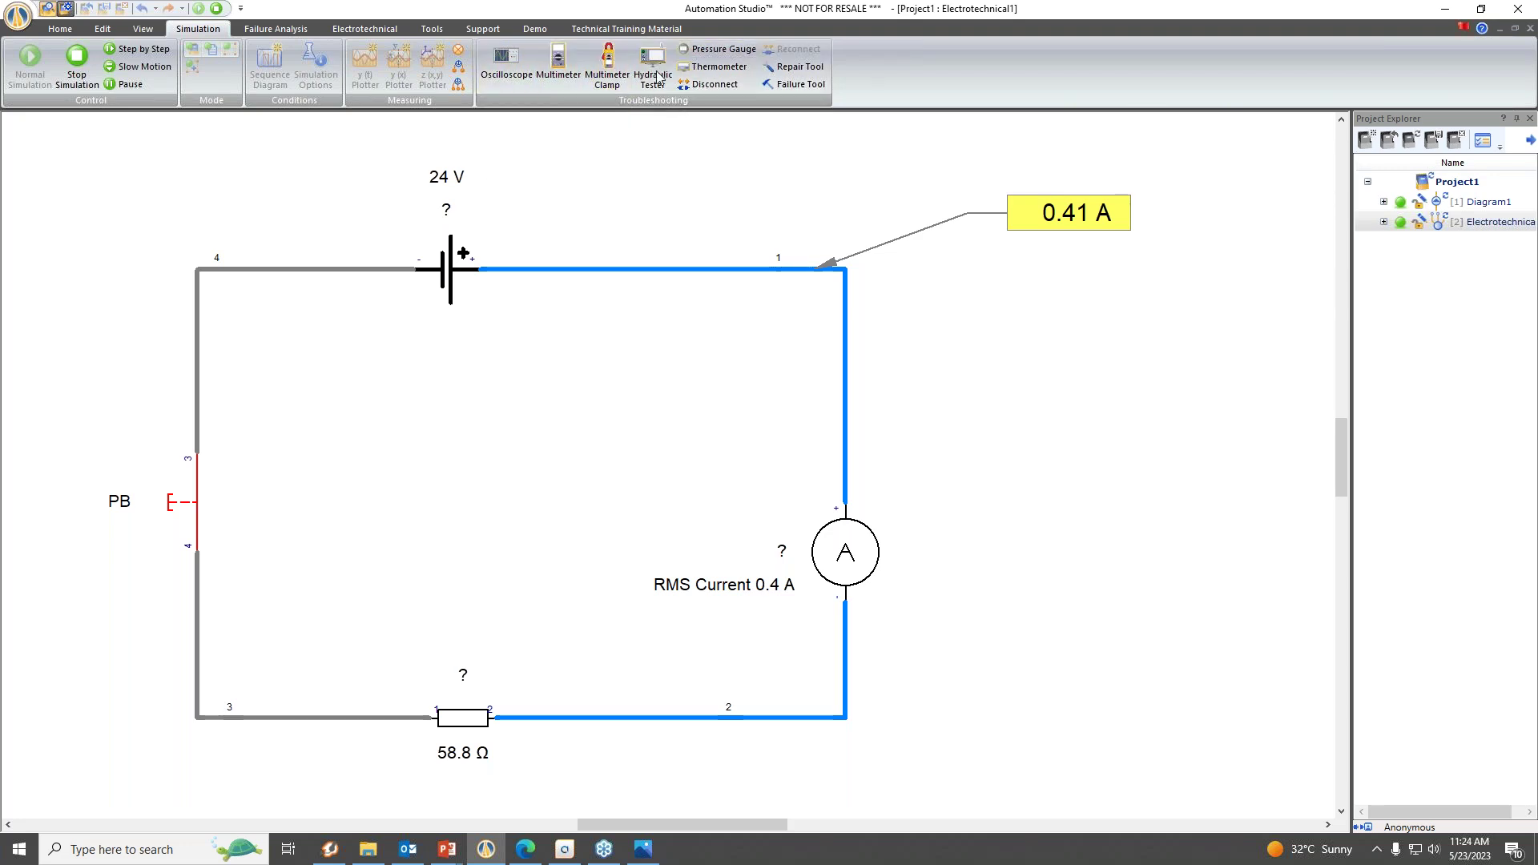
# Measure the current in wire 4 with the multimeter clamp, then switch it to voltage and put it away.
pyautogui.click(608, 71)
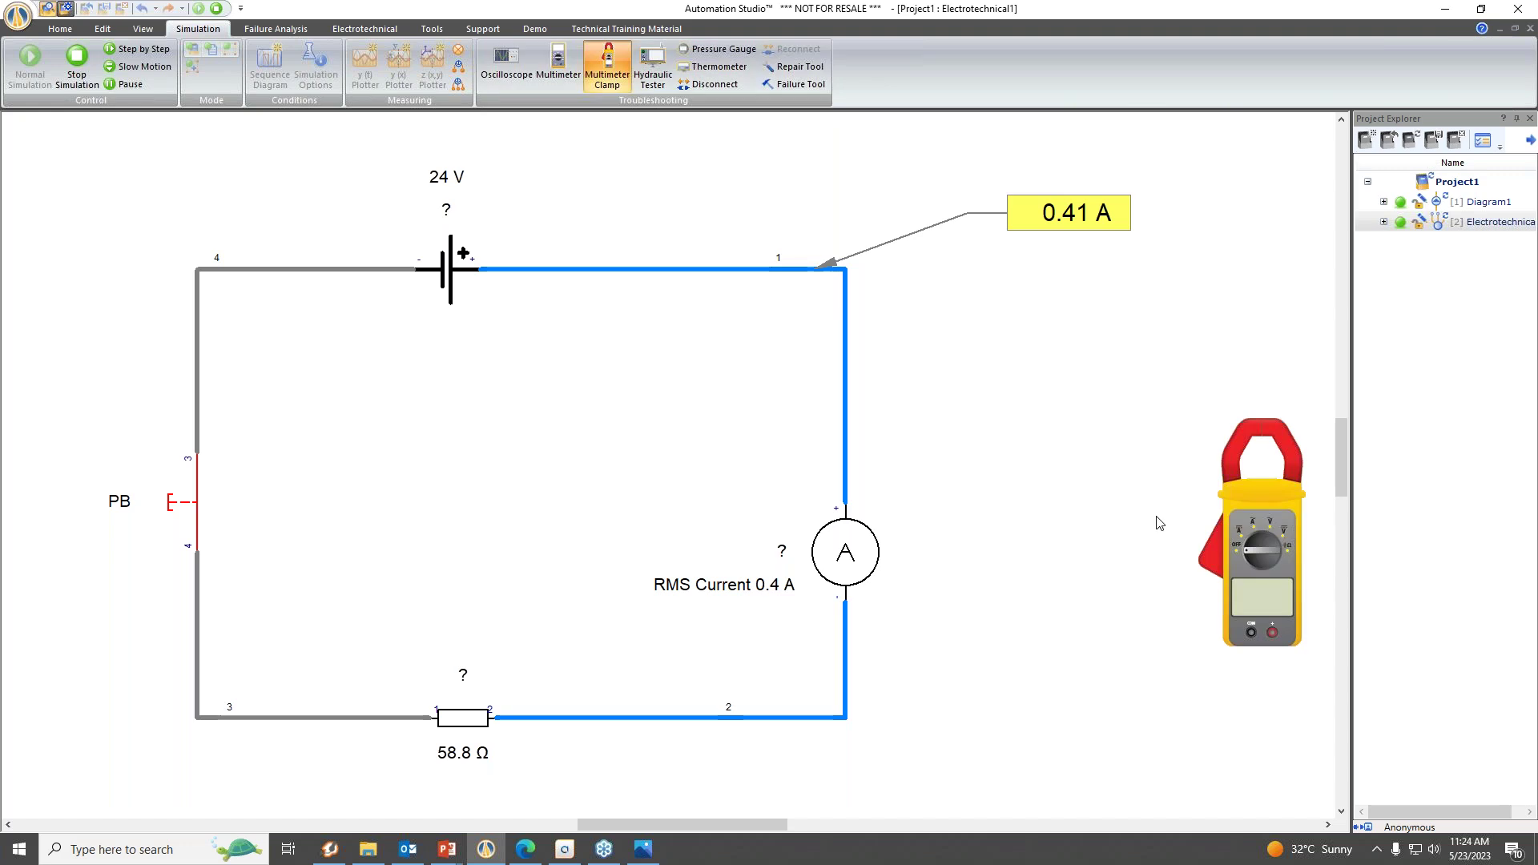
pyautogui.click(1252, 547)
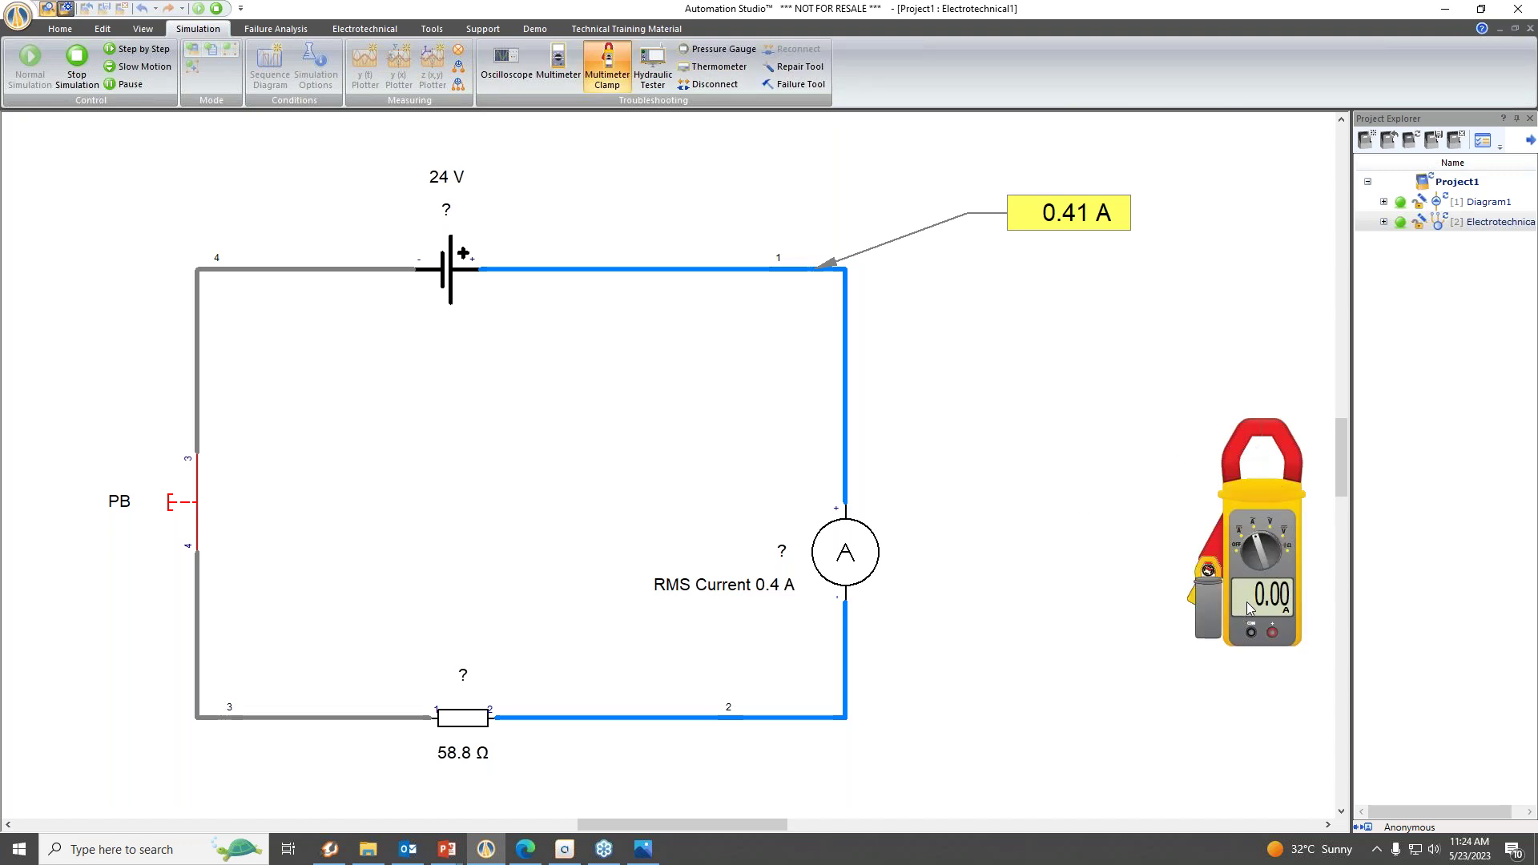
pyautogui.moveTo(1218, 592); pyautogui.dragTo(347, 273)
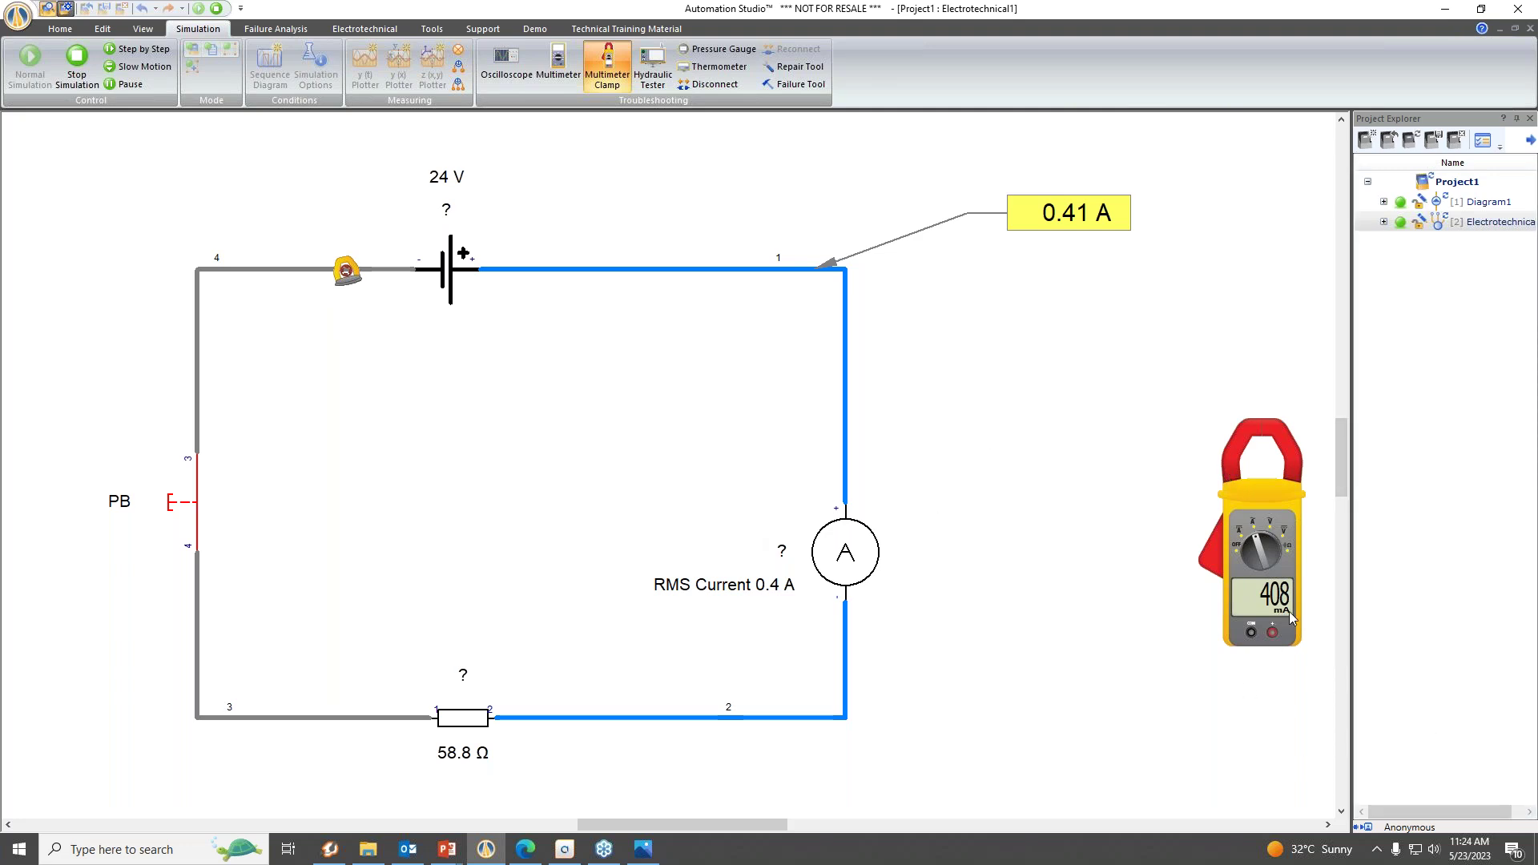
pyautogui.click(1270, 535)
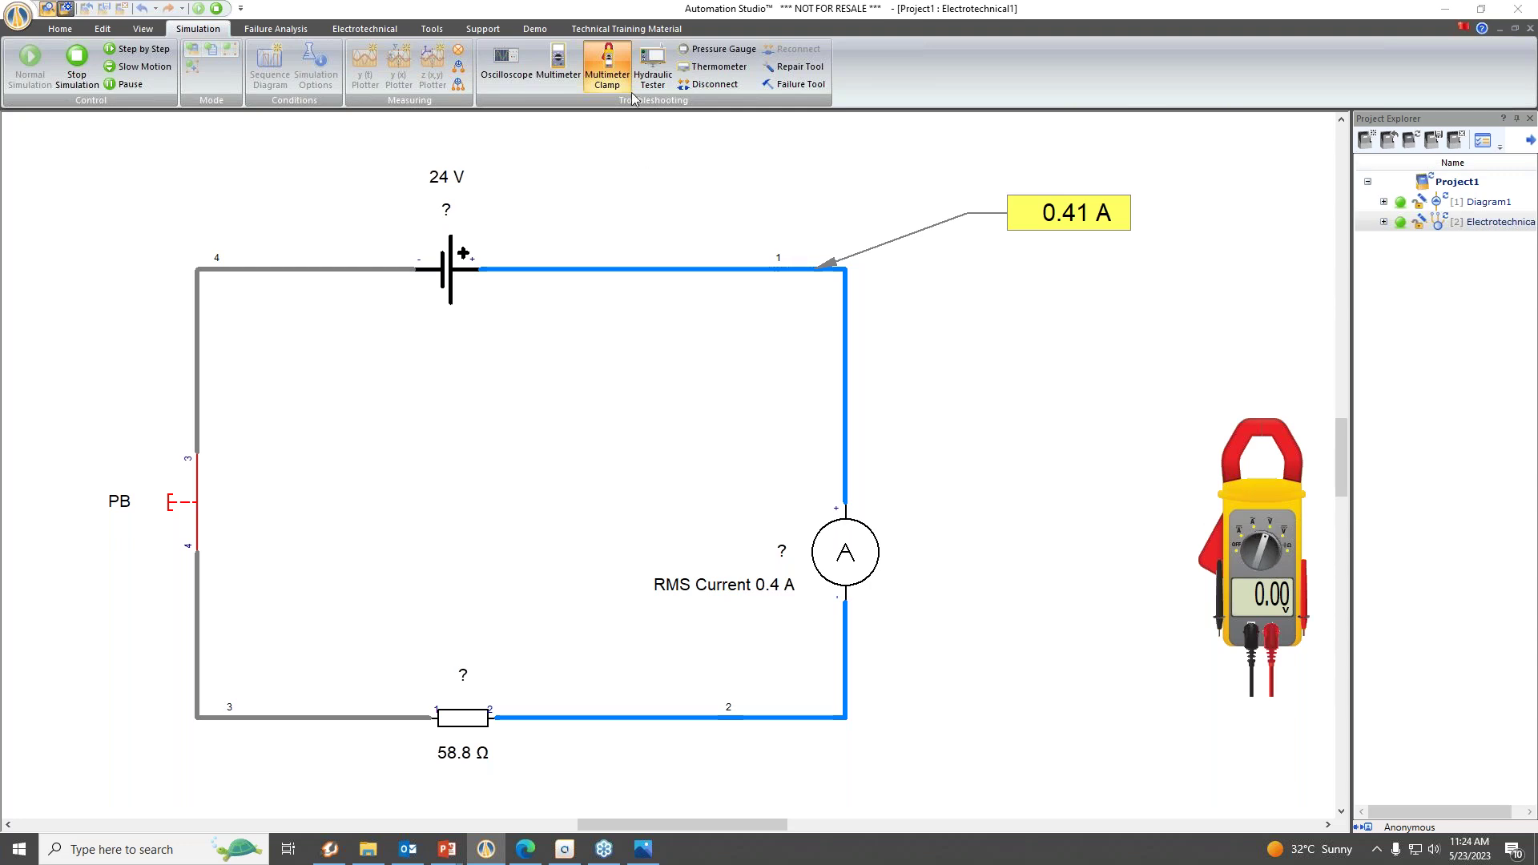
pyautogui.click(607, 70)
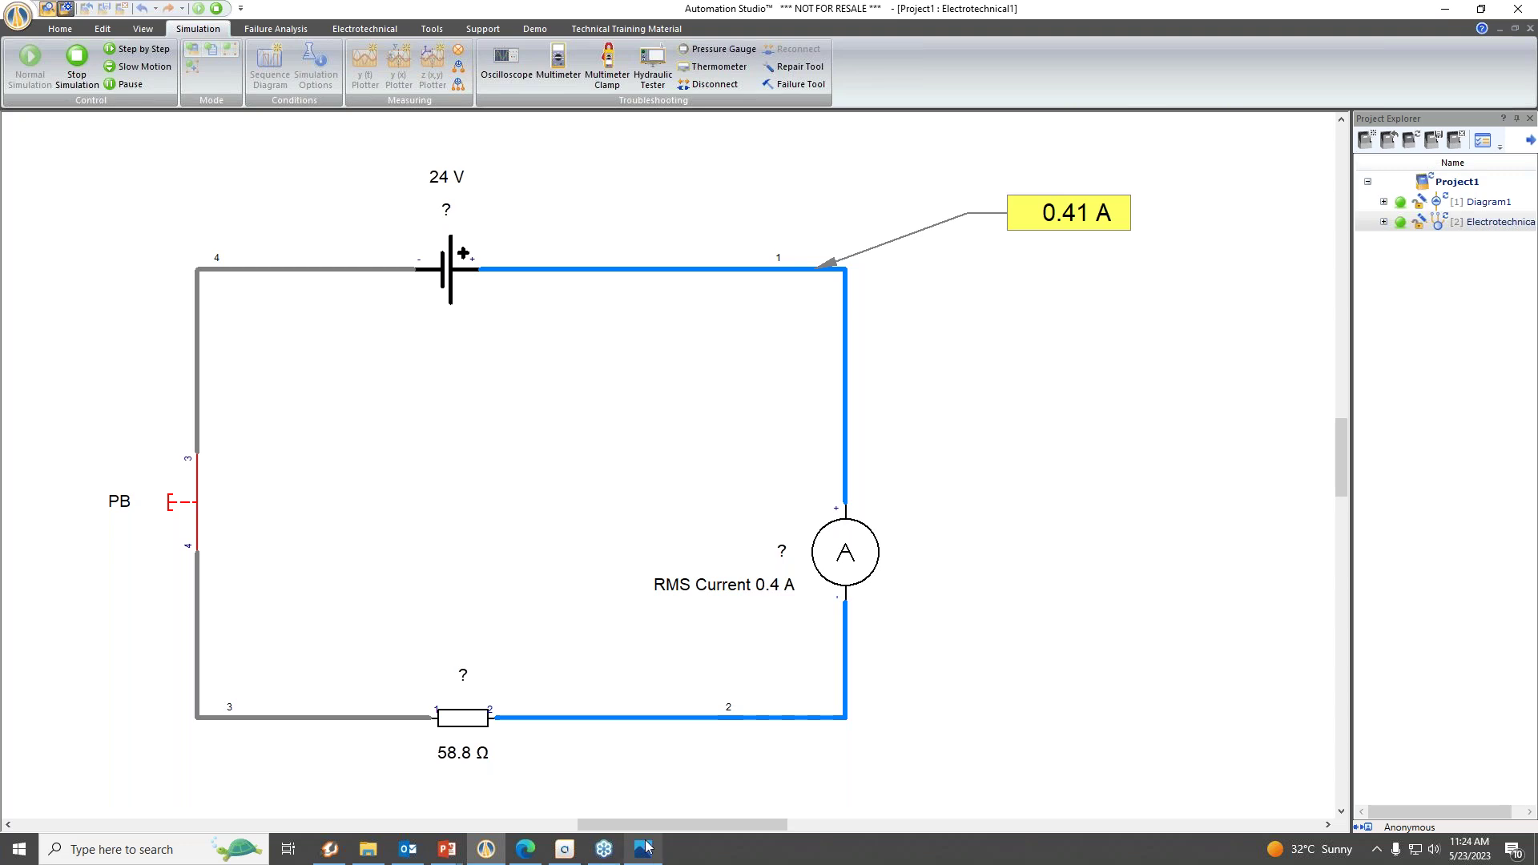
# Stop the running simulation of the circuit.
pyautogui.moveTo(641, 825); pyautogui.dragTo(599, 835)
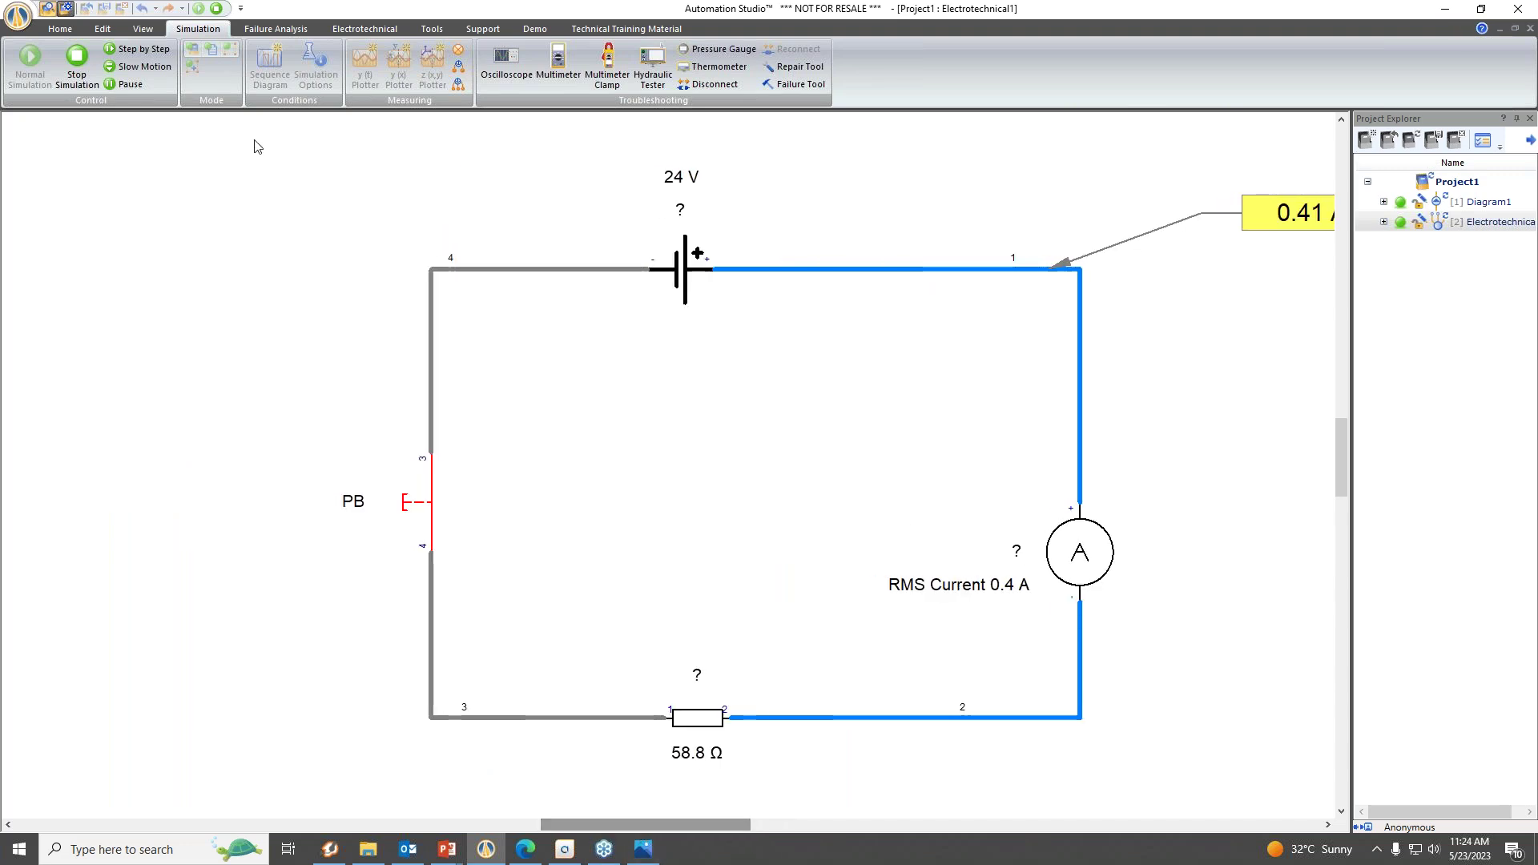
pyautogui.click(216, 9)
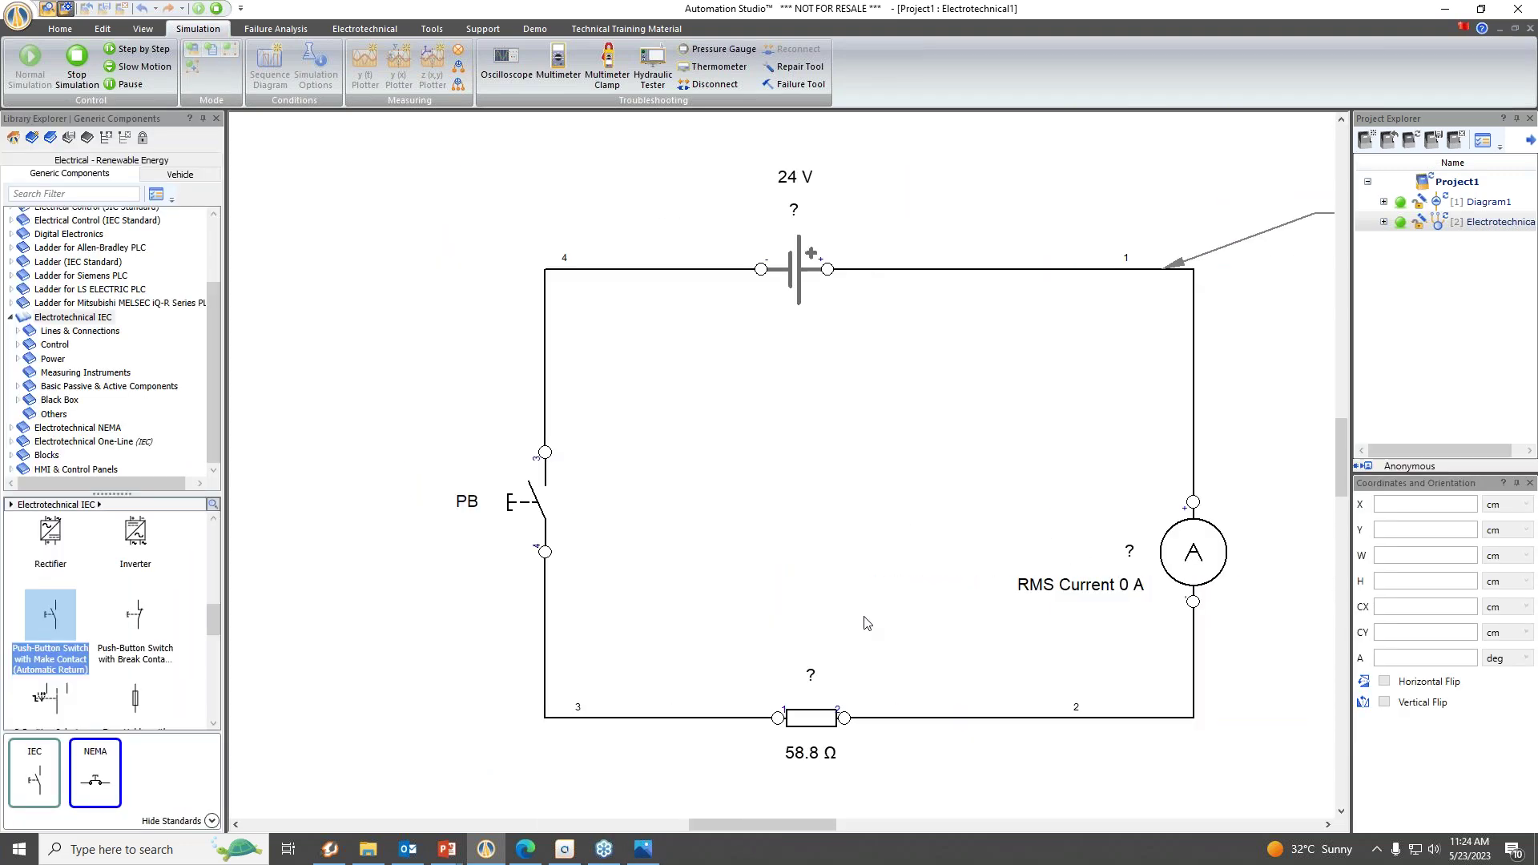
pyautogui.moveTo(702, 827); pyautogui.dragTo(746, 830)
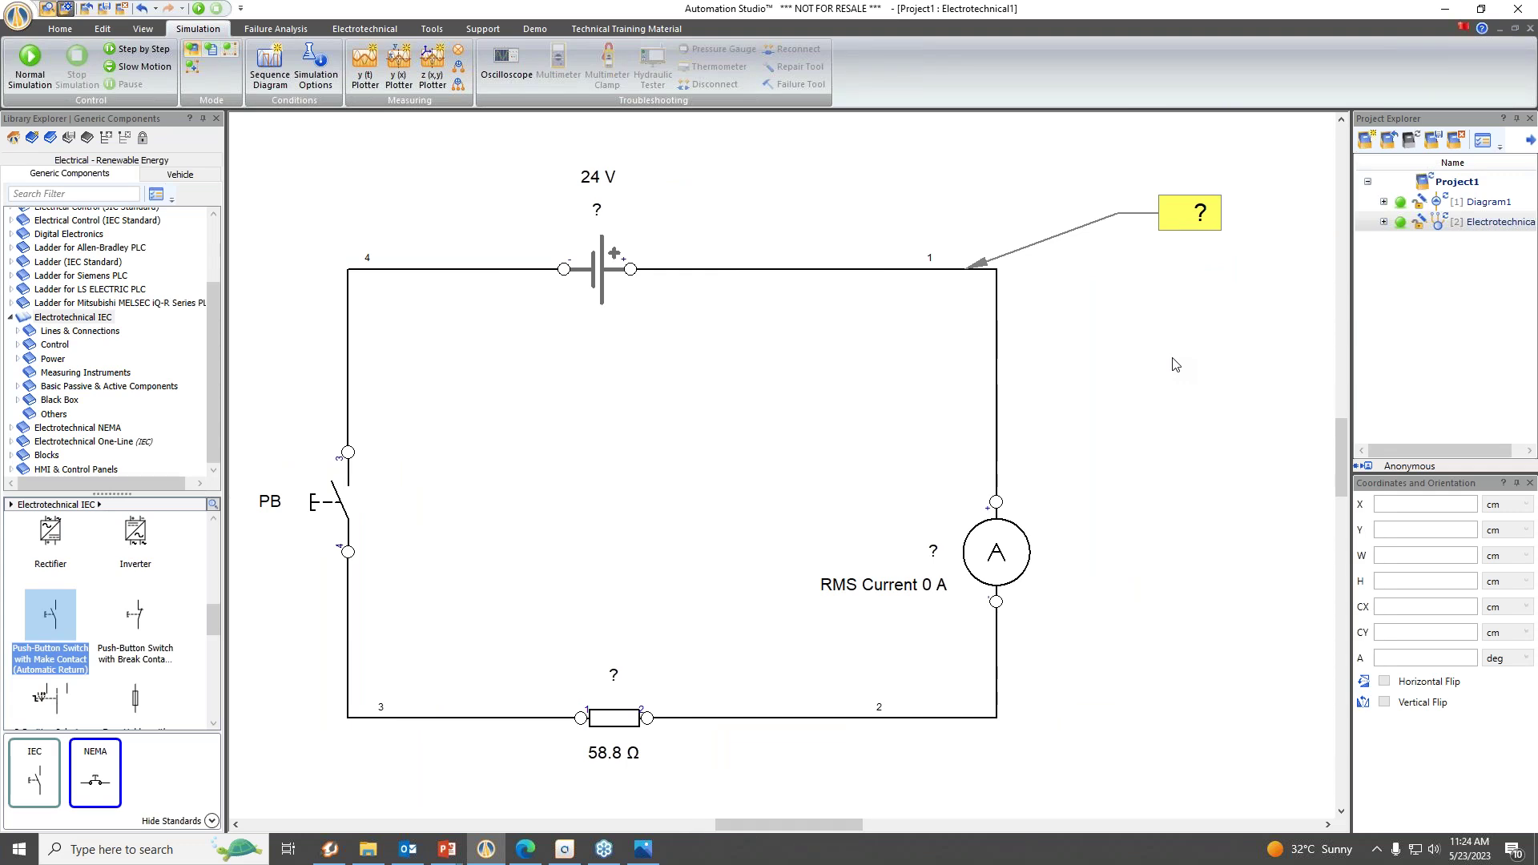
# Declare and activate the Cut failure for wire 1 in its troubleshooting properties, apply it and close the properties.
pyautogui.click(868, 270)
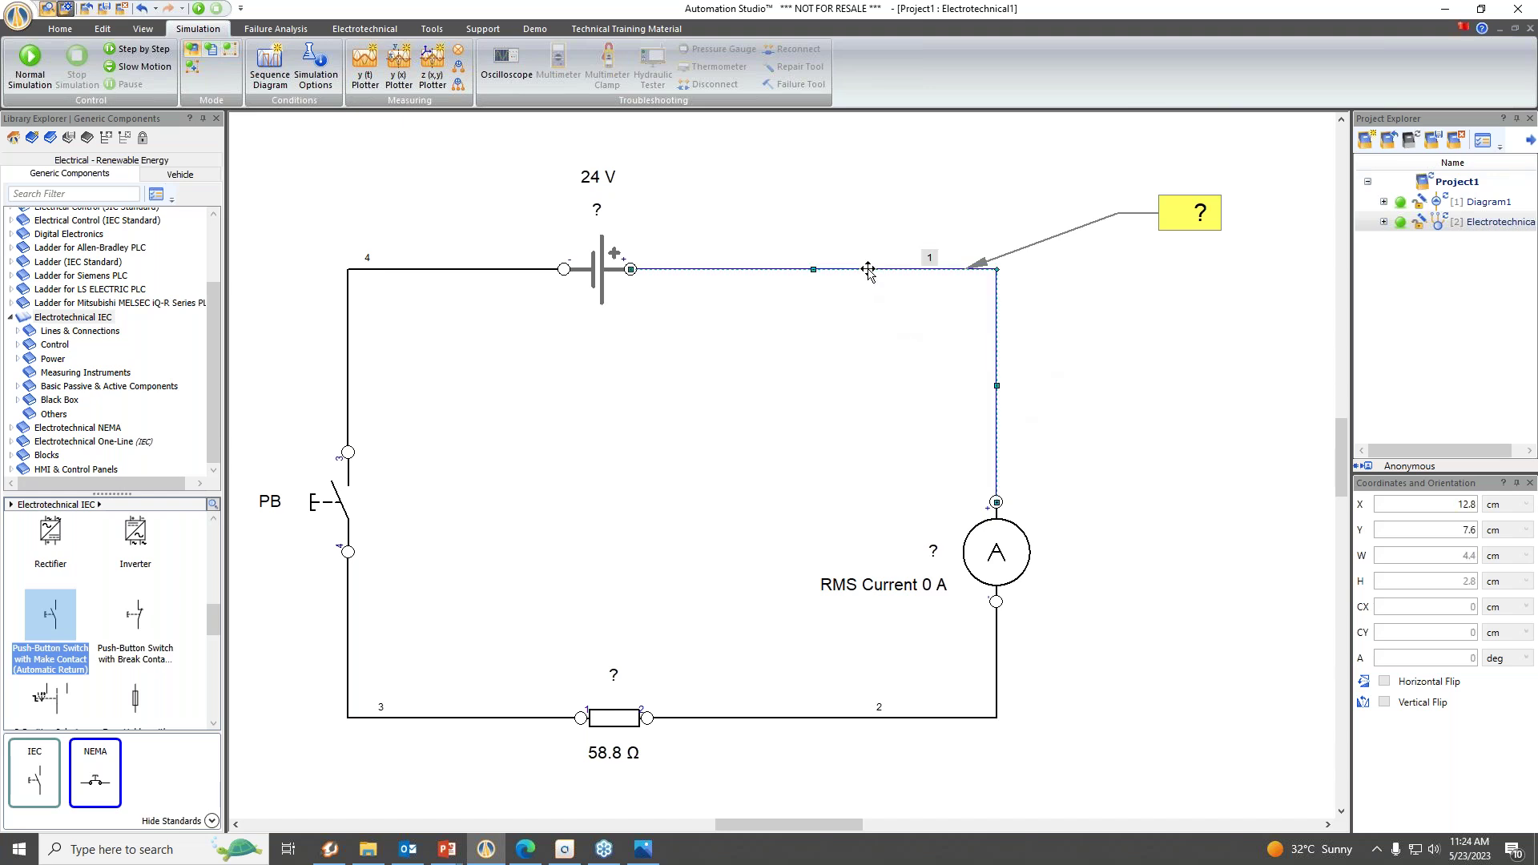
pyautogui.doubleClick(868, 270)
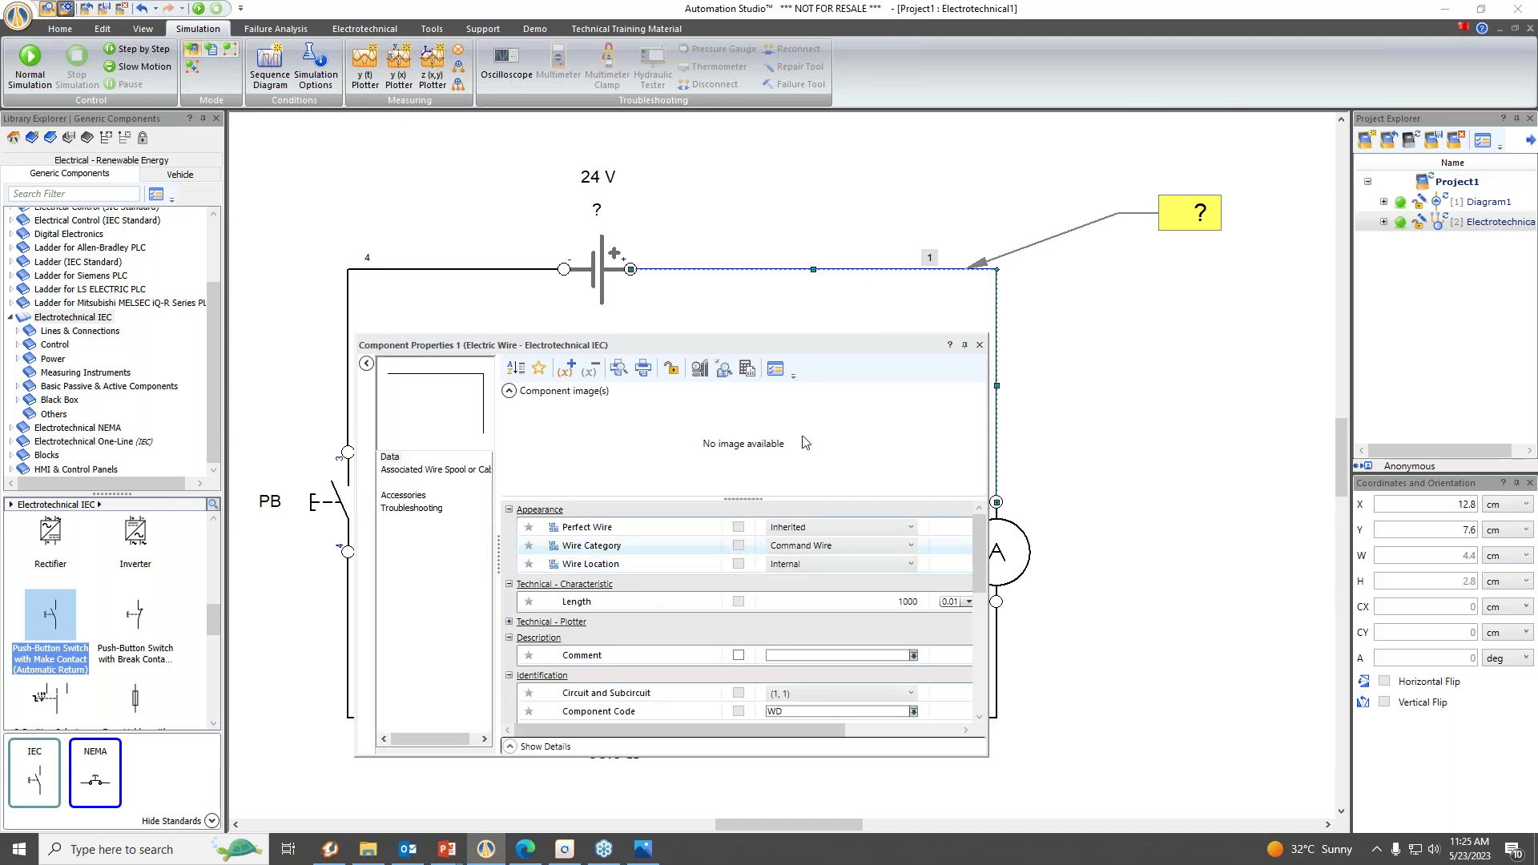
pyautogui.click(411, 509)
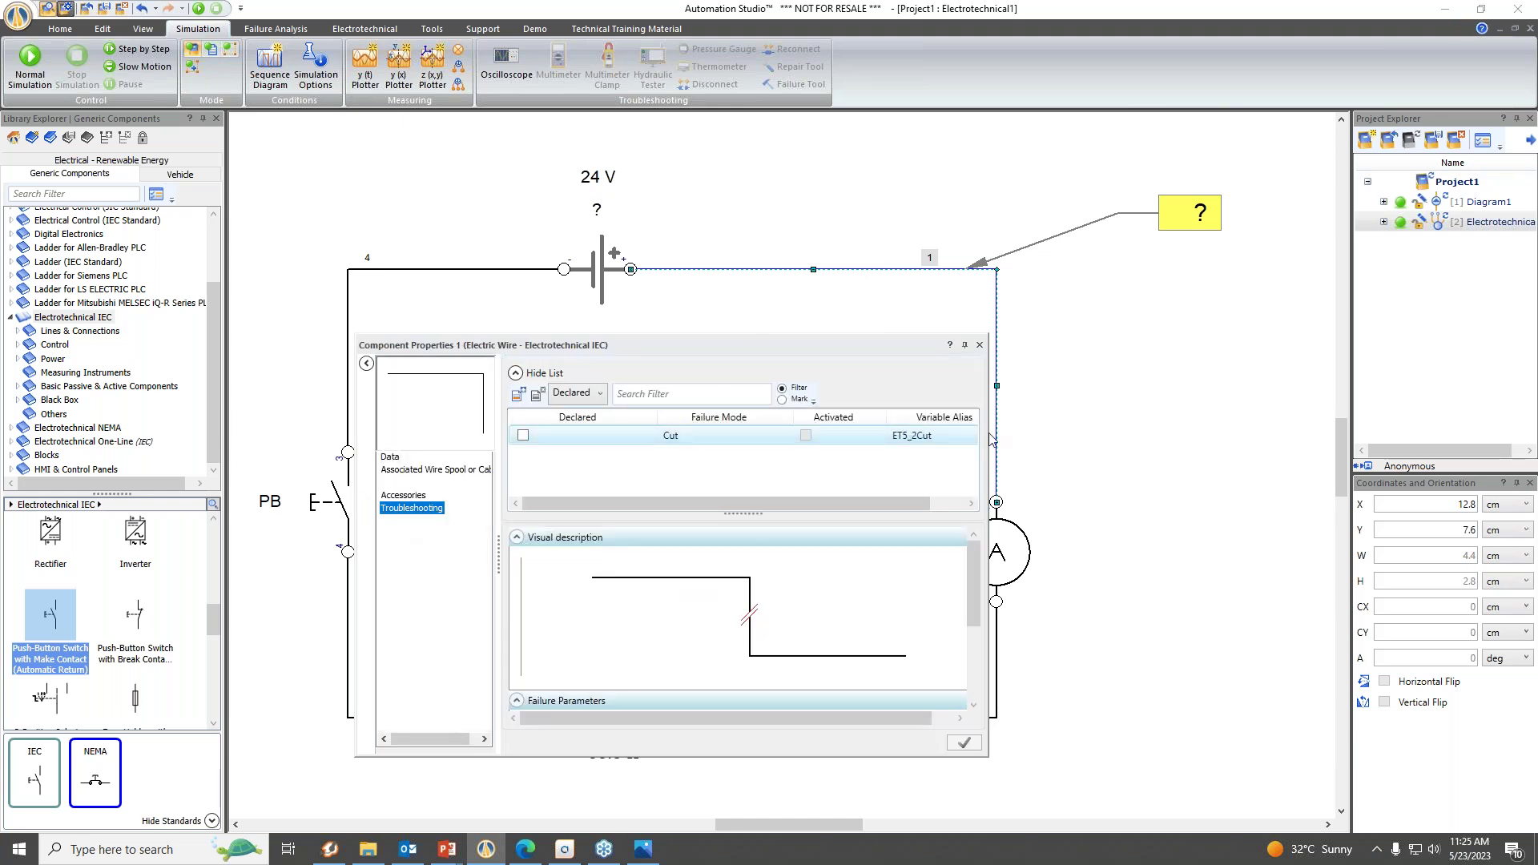
pyautogui.click(525, 437)
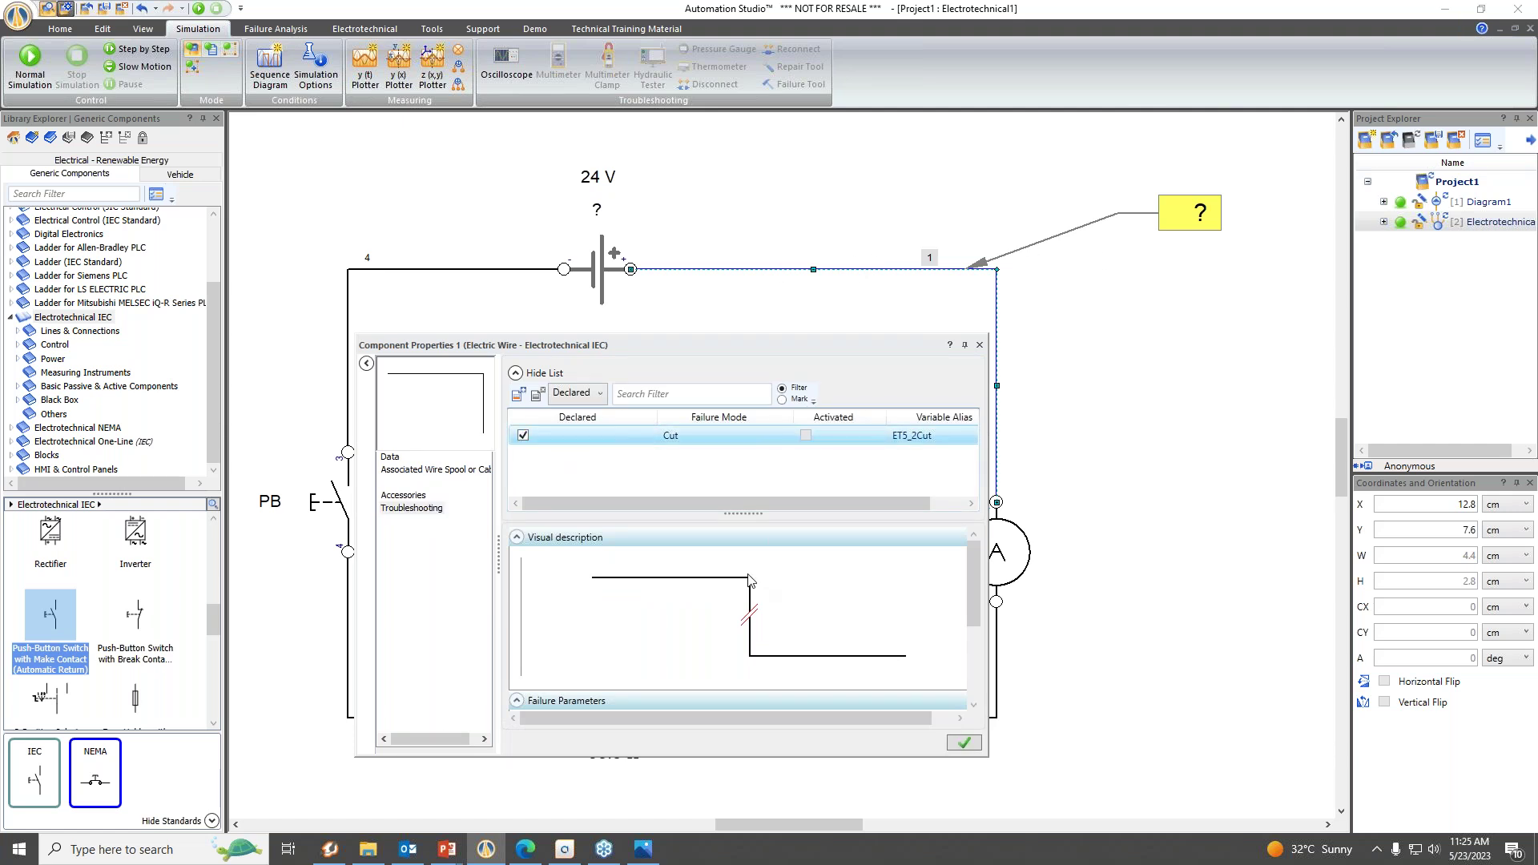
pyautogui.scroll(-3, 747, 571)
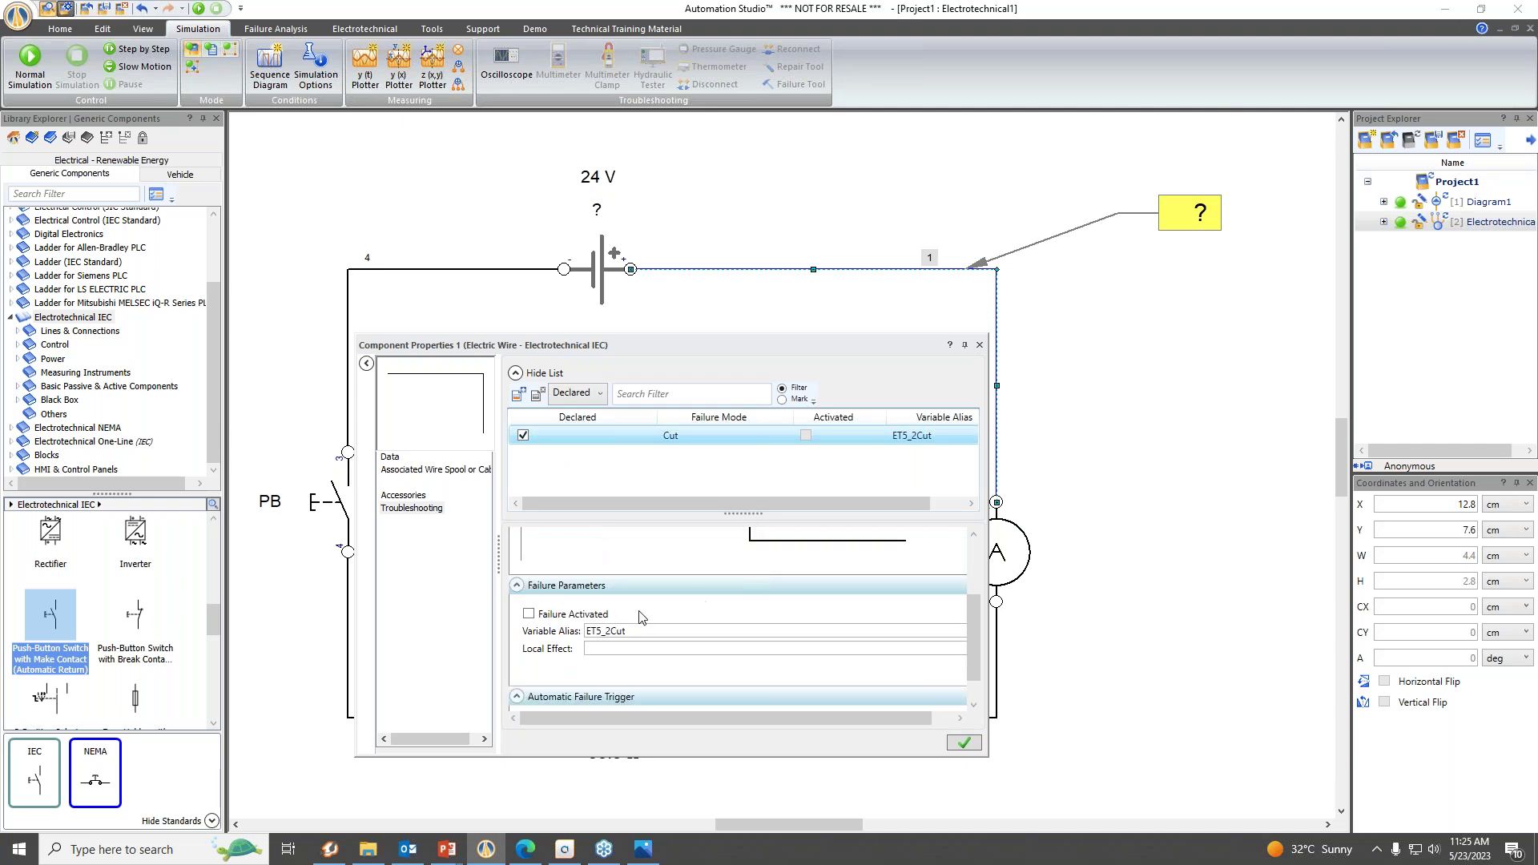
pyautogui.click(529, 615)
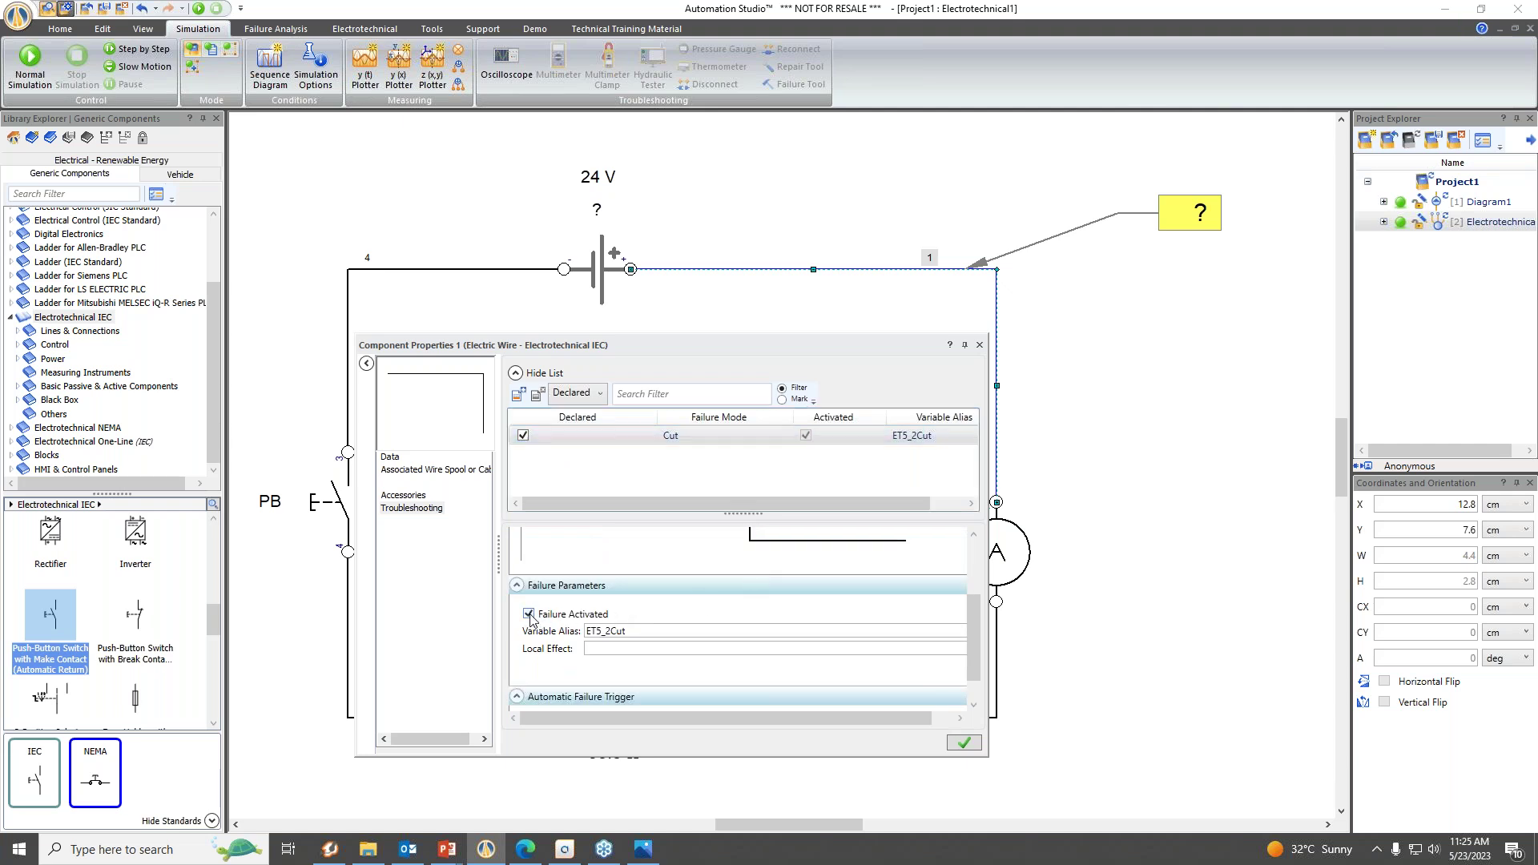
pyautogui.click(965, 743)
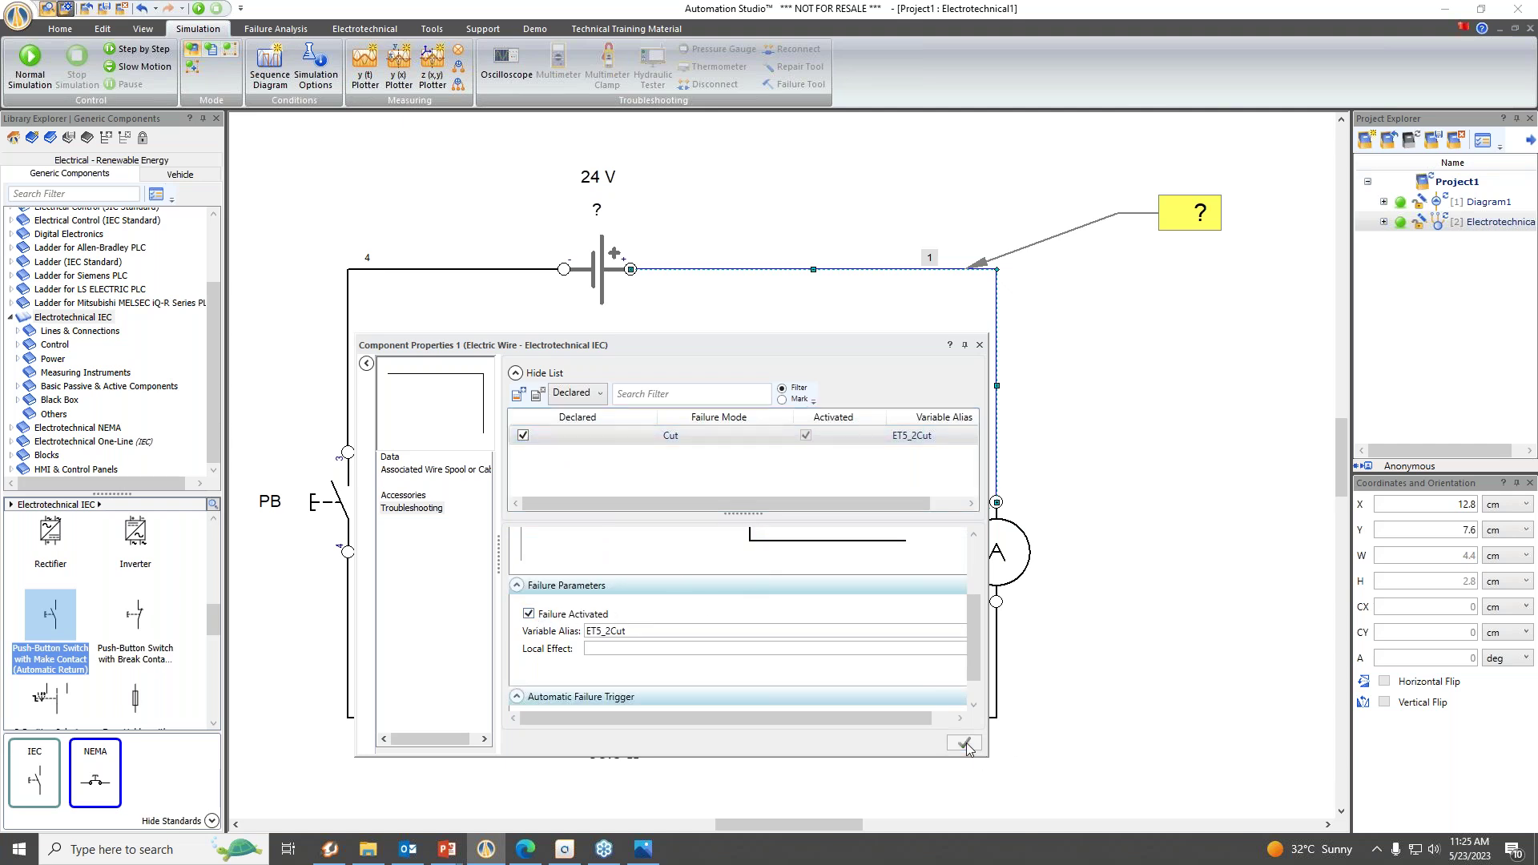
pyautogui.click(980, 344)
pyautogui.click(1142, 533)
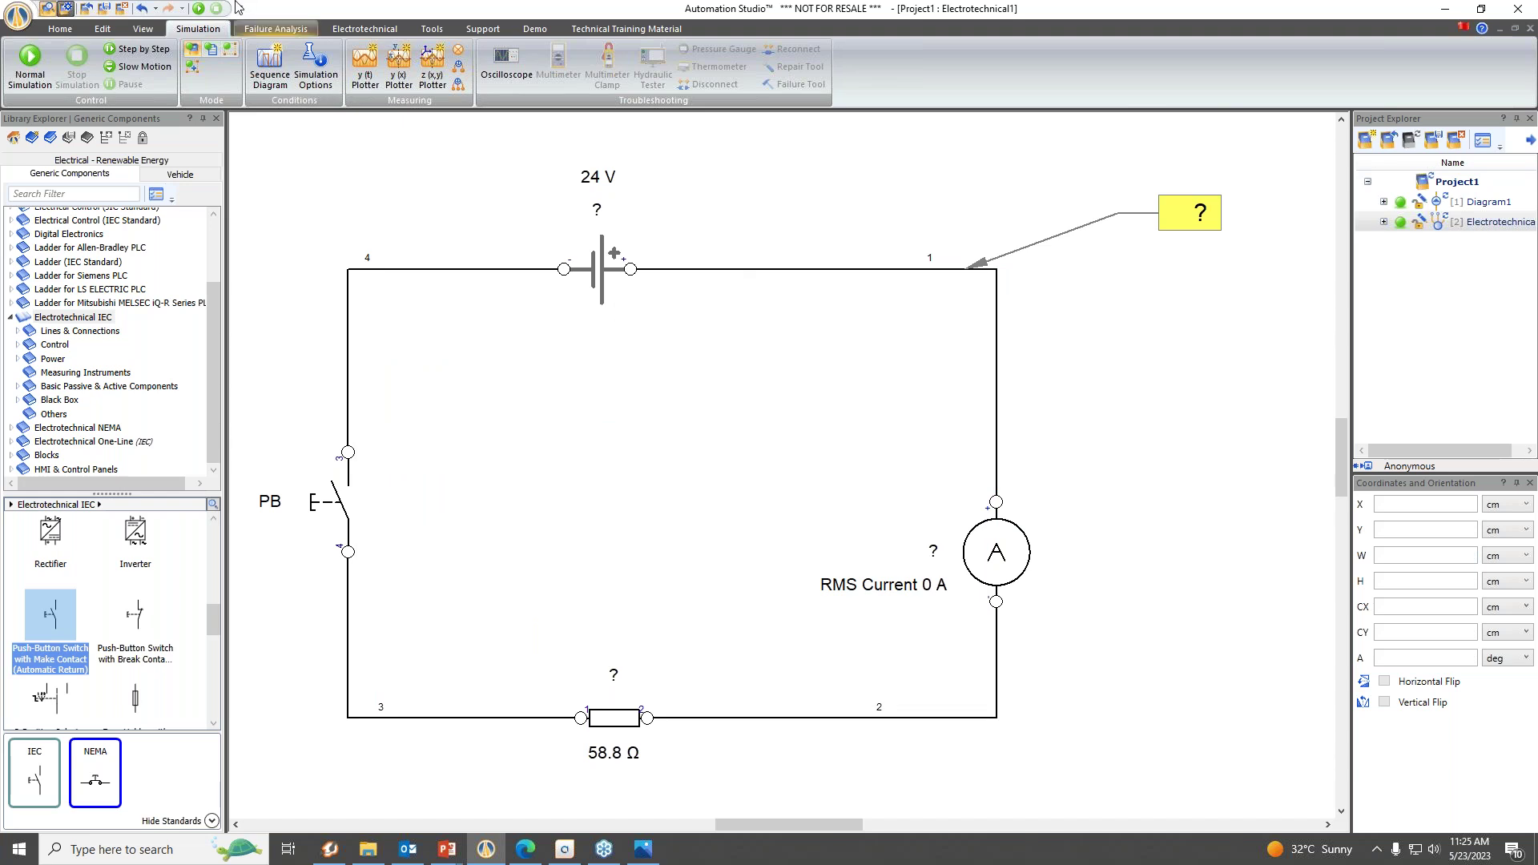
# Run the simulation with the PB push-button actuated and lower the resistor's resistance to about 50.2 Ω.
pyautogui.click(200, 14)
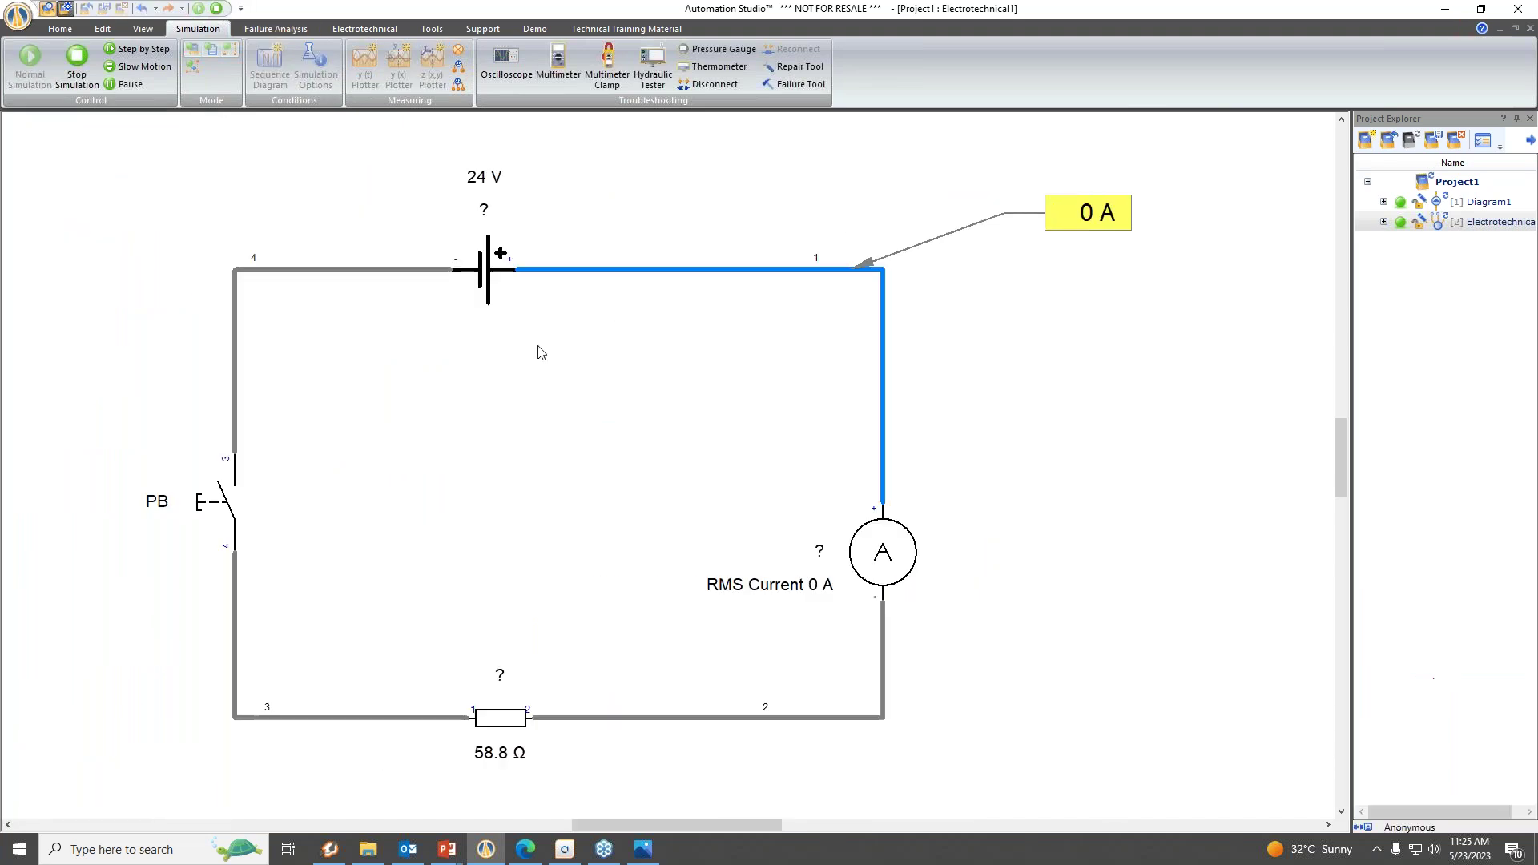
pyautogui.click(206, 505)
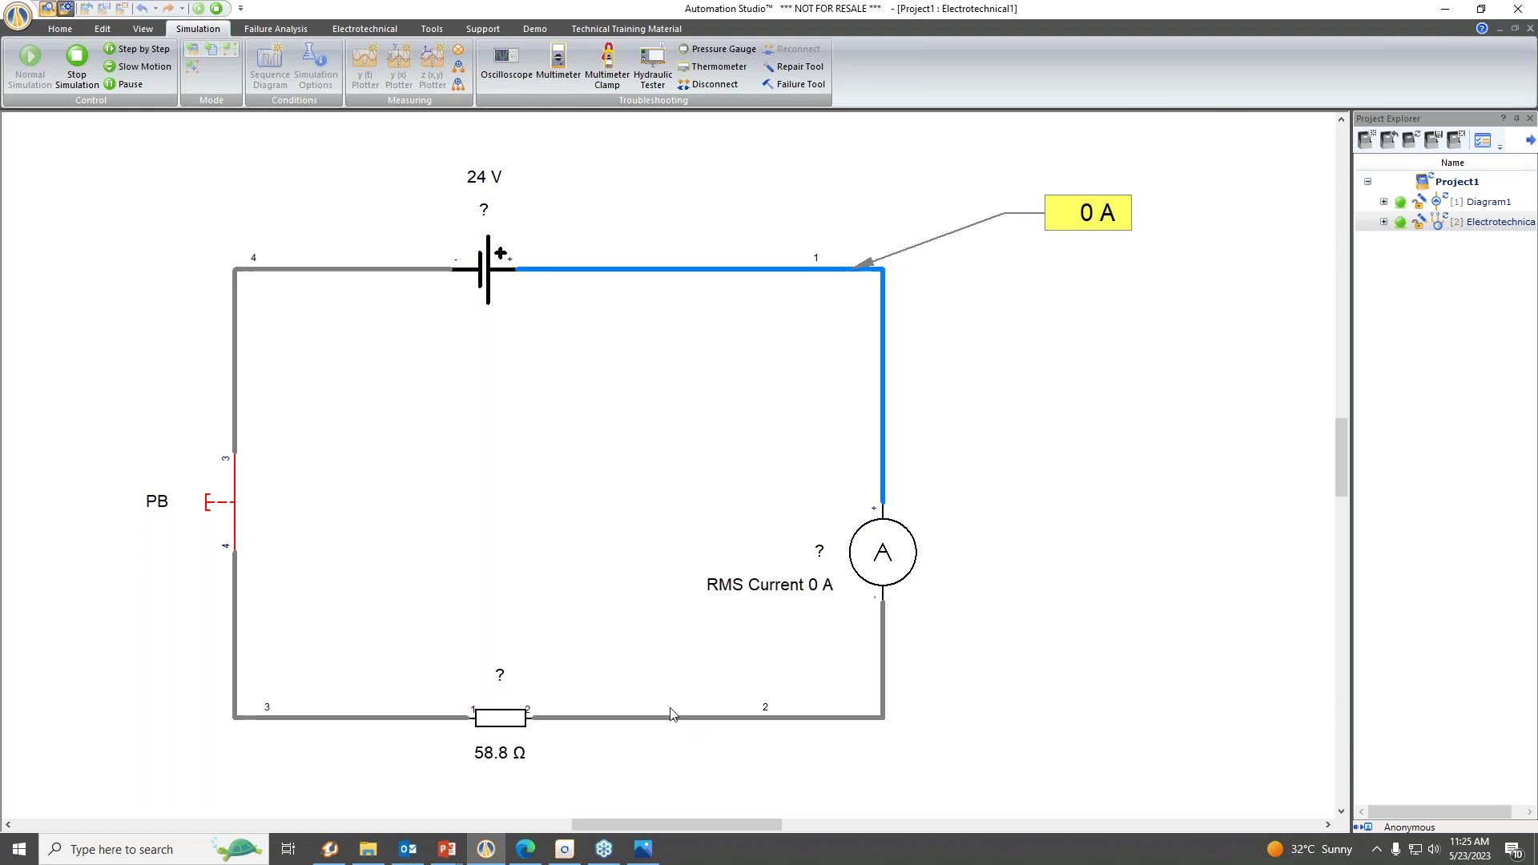
pyautogui.click(505, 721)
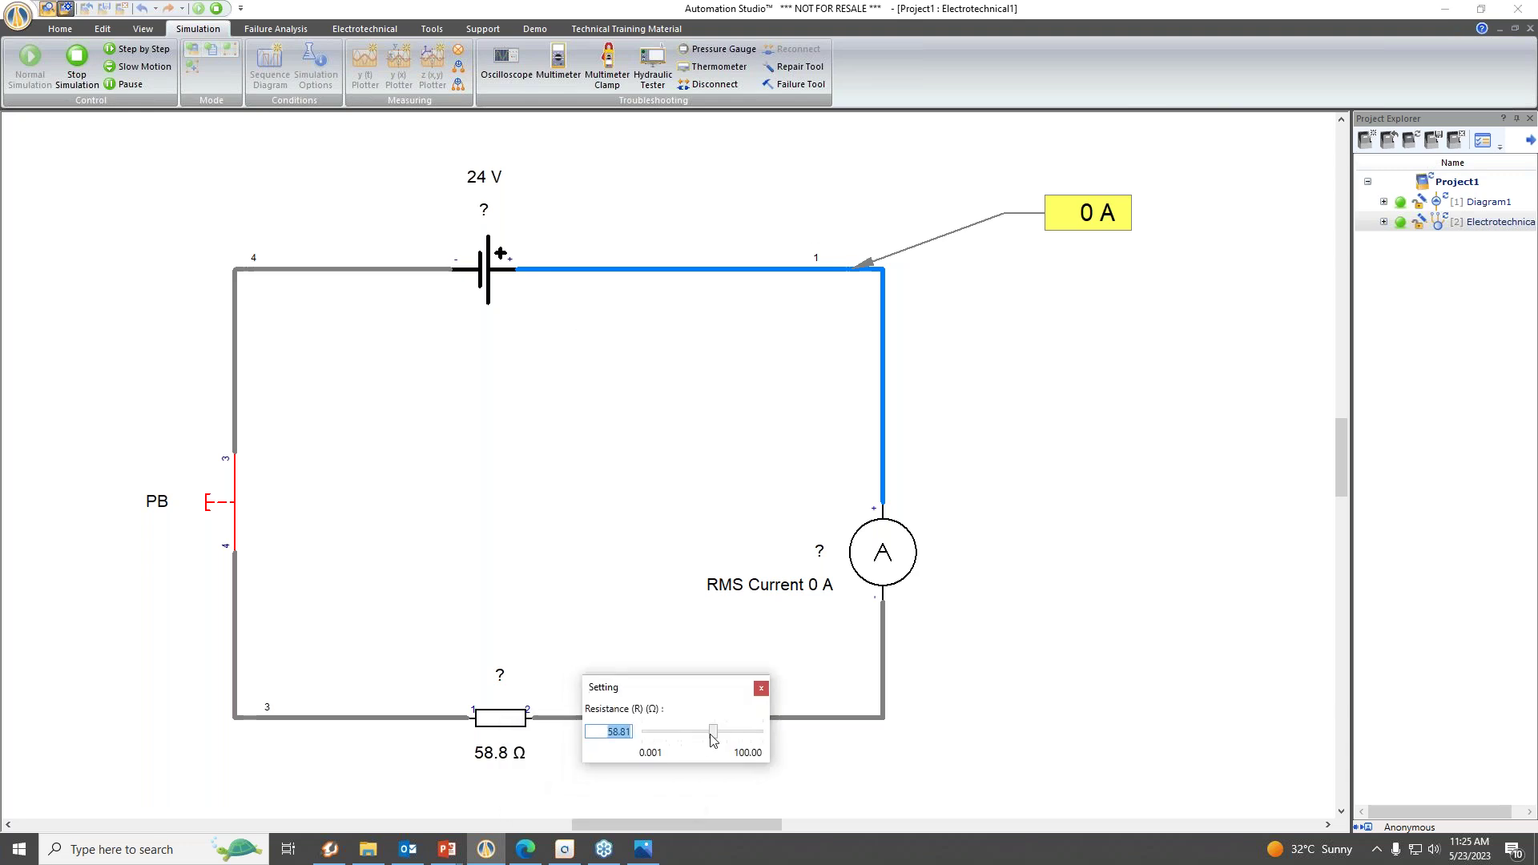
pyautogui.moveTo(702, 739)
pyautogui.mouseDown()
pyautogui.moveTo(682, 737)
pyautogui.moveTo(722, 737)
pyautogui.moveTo(677, 747)
pyautogui.moveTo(739, 741)
pyautogui.moveTo(693, 744)
pyautogui.moveTo(716, 743)
pyautogui.mouseUp()
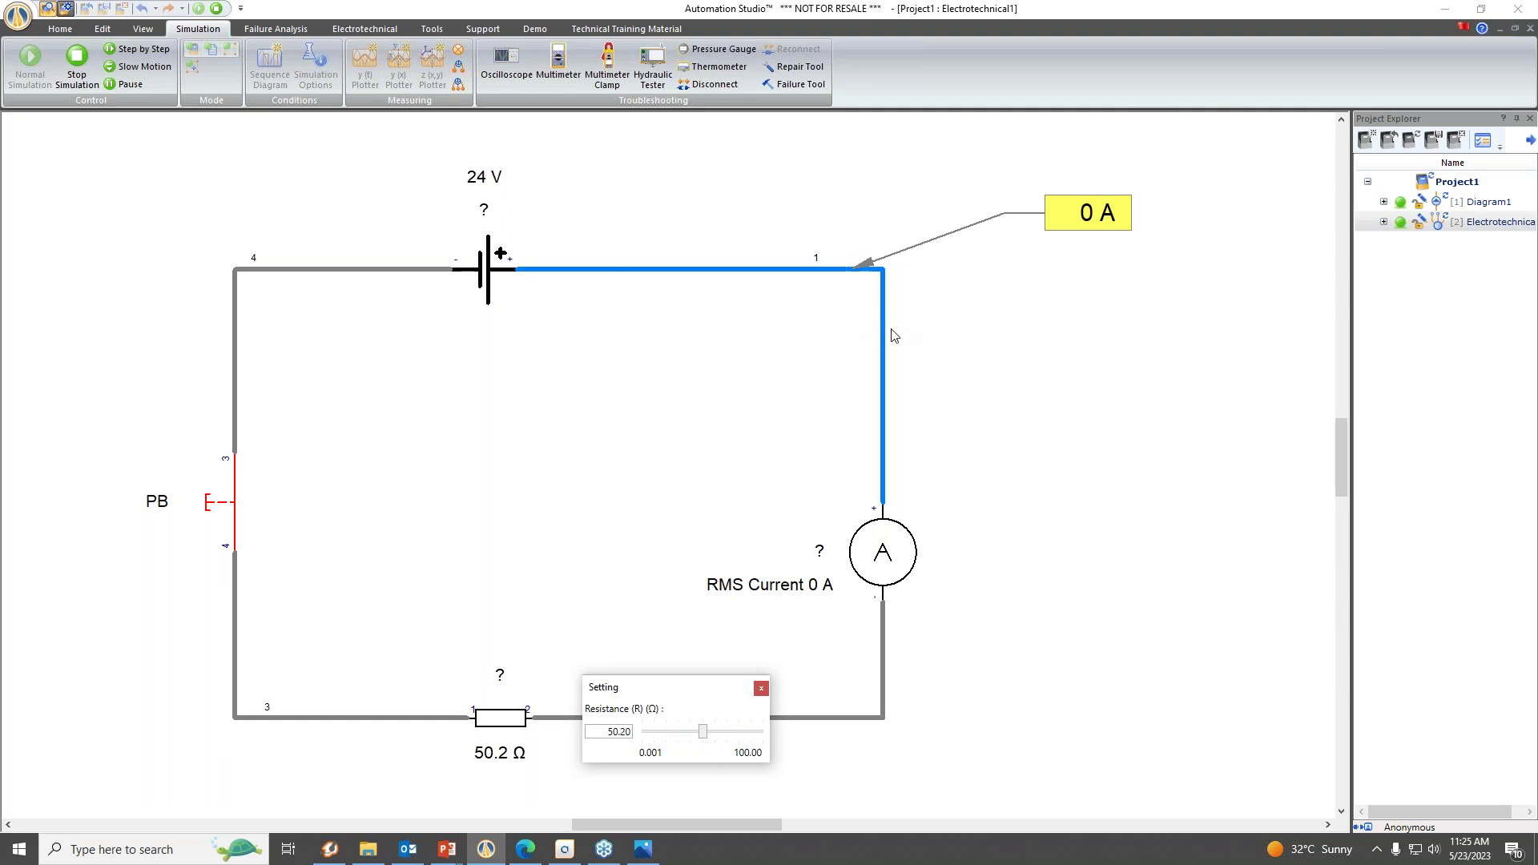
# Set a multimeter to voltage and probe between the battery's negative terminal (red) and the ammeter's positive terminal (black).
pyautogui.click(558, 68)
pyautogui.moveTo(710, 276); pyautogui.dragTo(1125, 350)
pyautogui.click(1093, 398)
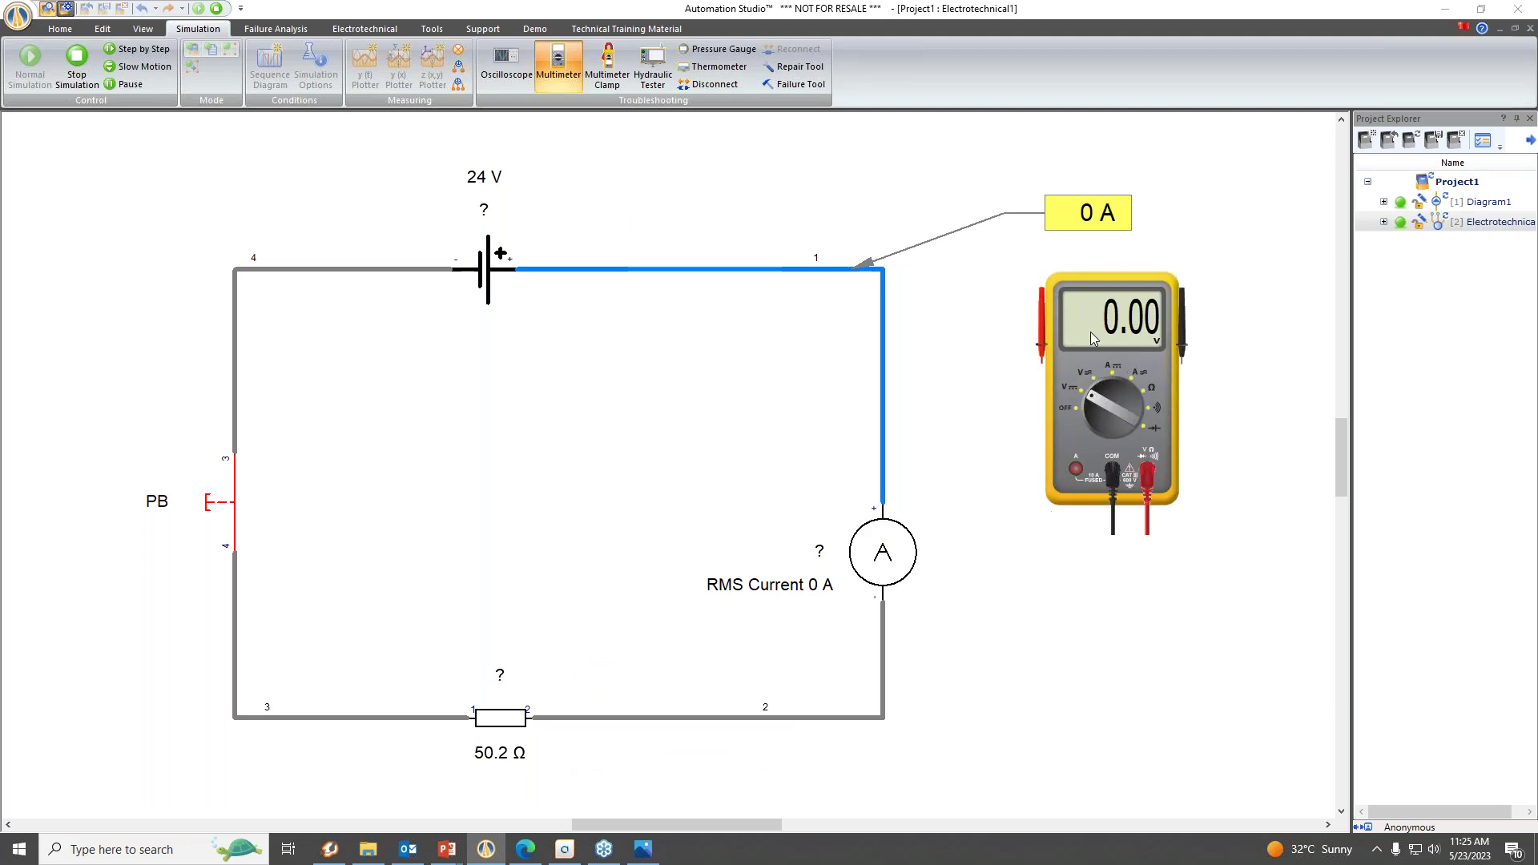
pyautogui.moveTo(1041, 340); pyautogui.dragTo(455, 258)
pyautogui.moveTo(1188, 320); pyautogui.dragTo(885, 497)
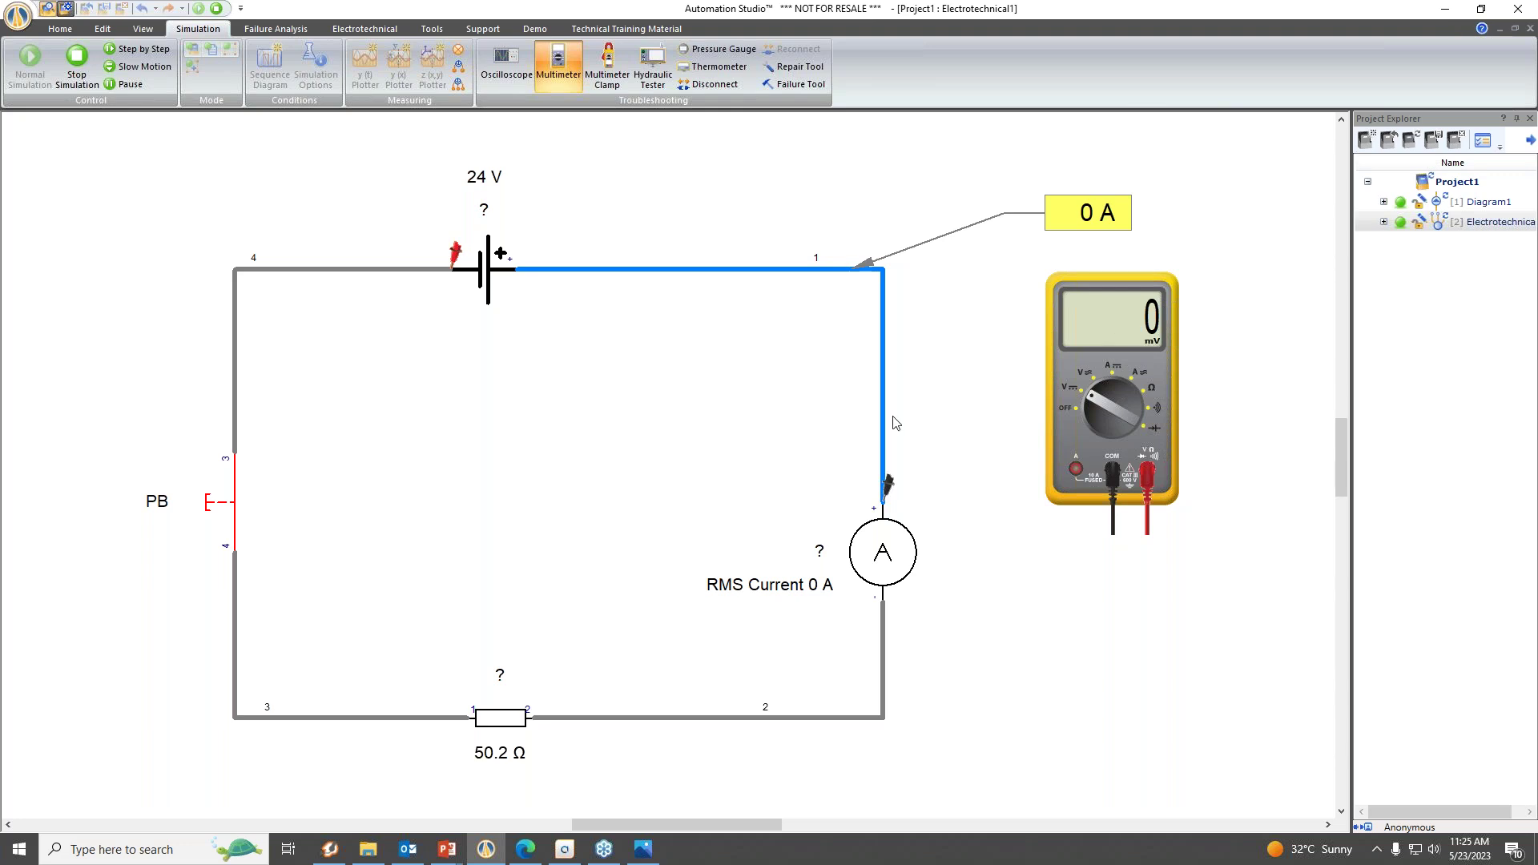
# Check the voltage between further points at the resistor, battery and push-button with the multimeter probes, then put the multimeter away.
pyautogui.moveTo(455, 258); pyautogui.dragTo(531, 711)
pyautogui.moveTo(887, 495); pyautogui.dragTo(456, 261)
pyautogui.moveTo(542, 706); pyautogui.dragTo(241, 436)
pyautogui.moveTo(456, 258); pyautogui.dragTo(472, 710)
pyautogui.click(566, 77)
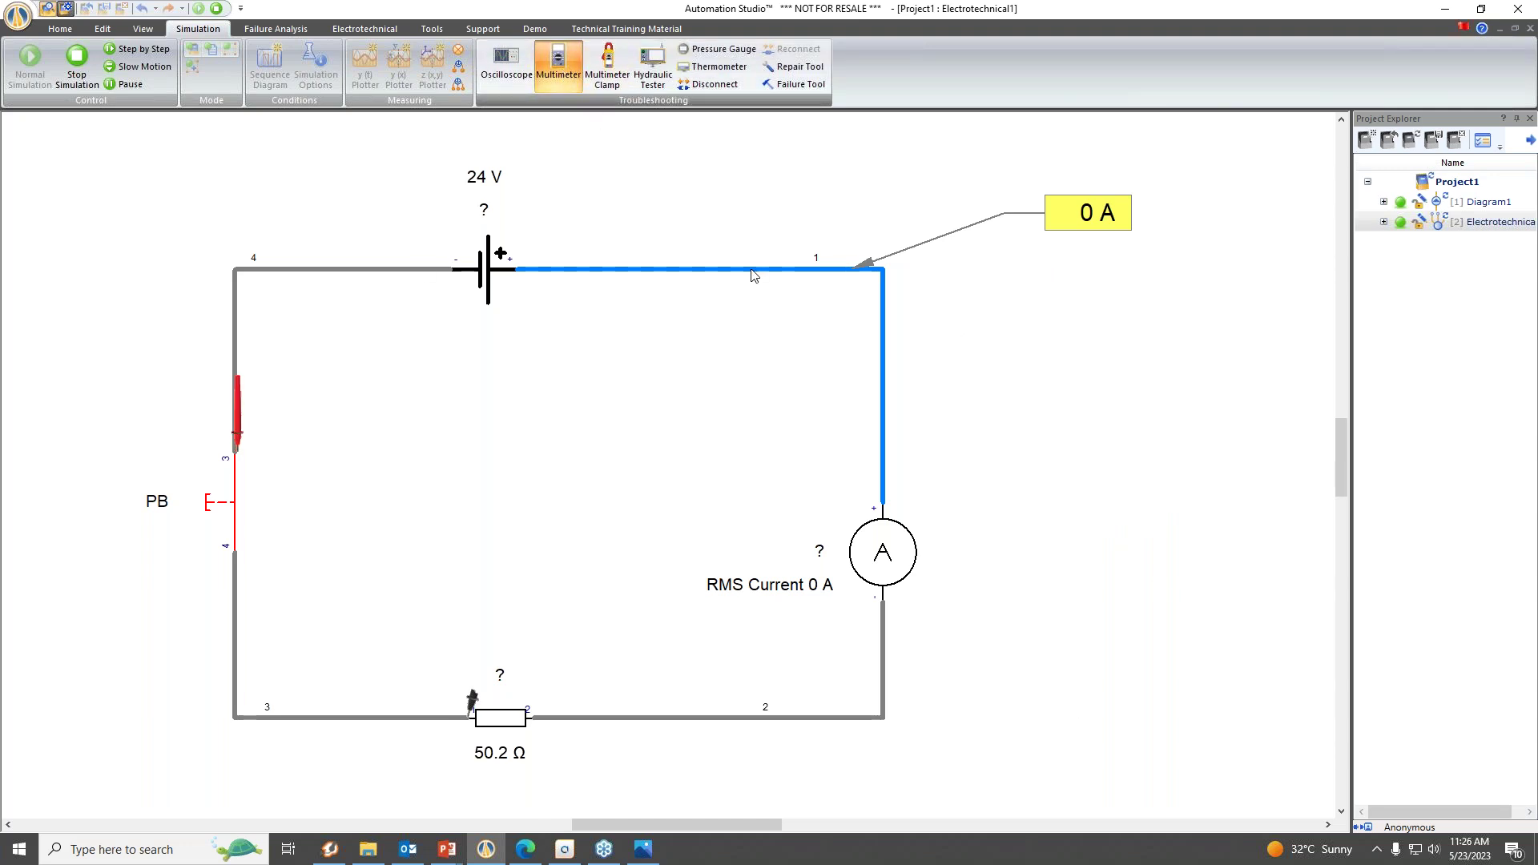
# Repair all failures of wire 1, including the Cut failure, with the Repair Tool.
pyautogui.click(796, 71)
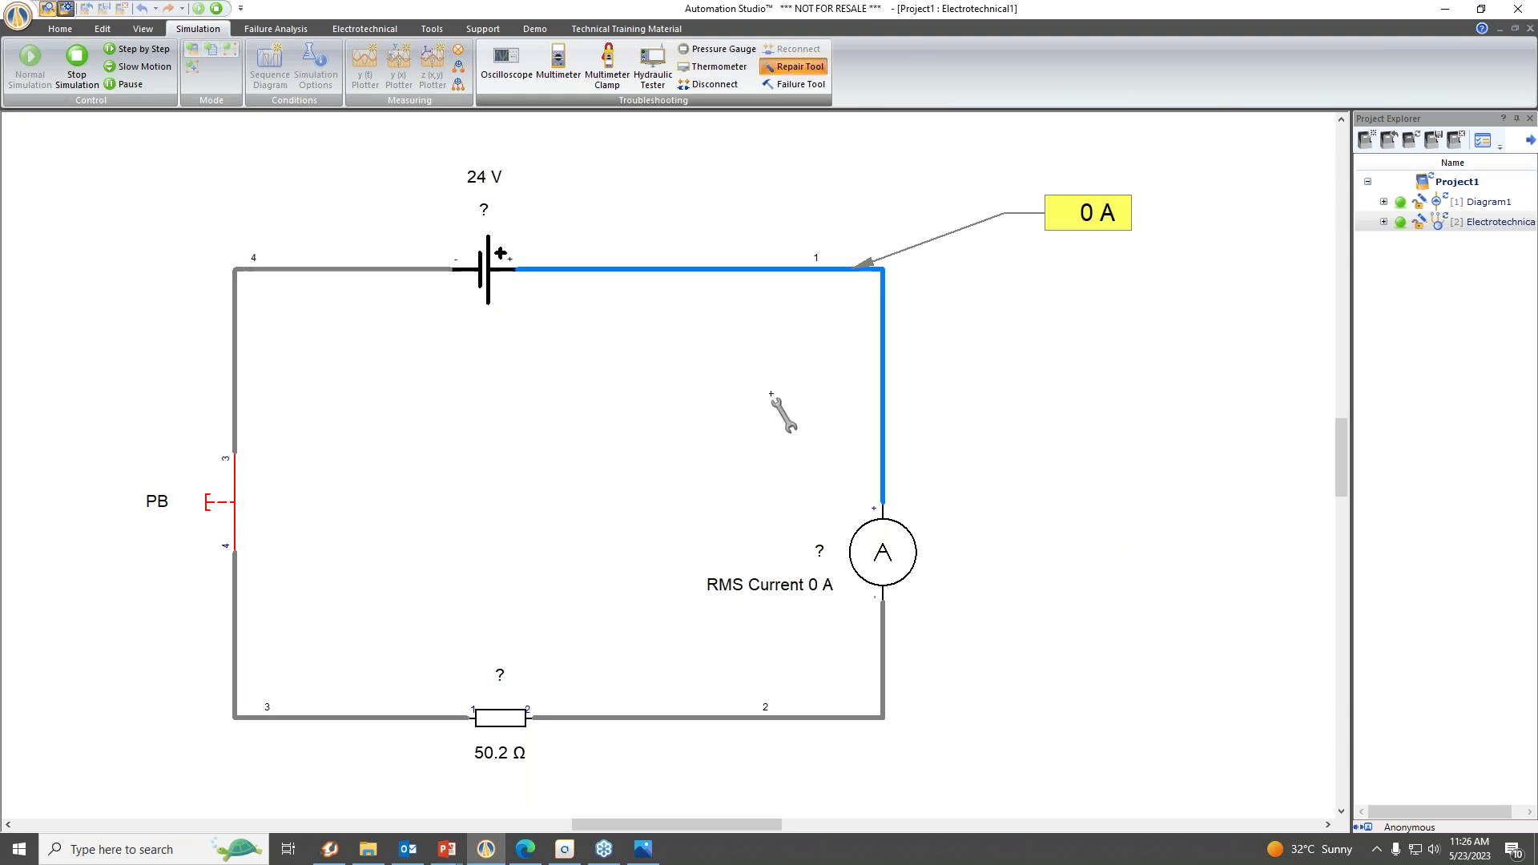
pyautogui.click(794, 270)
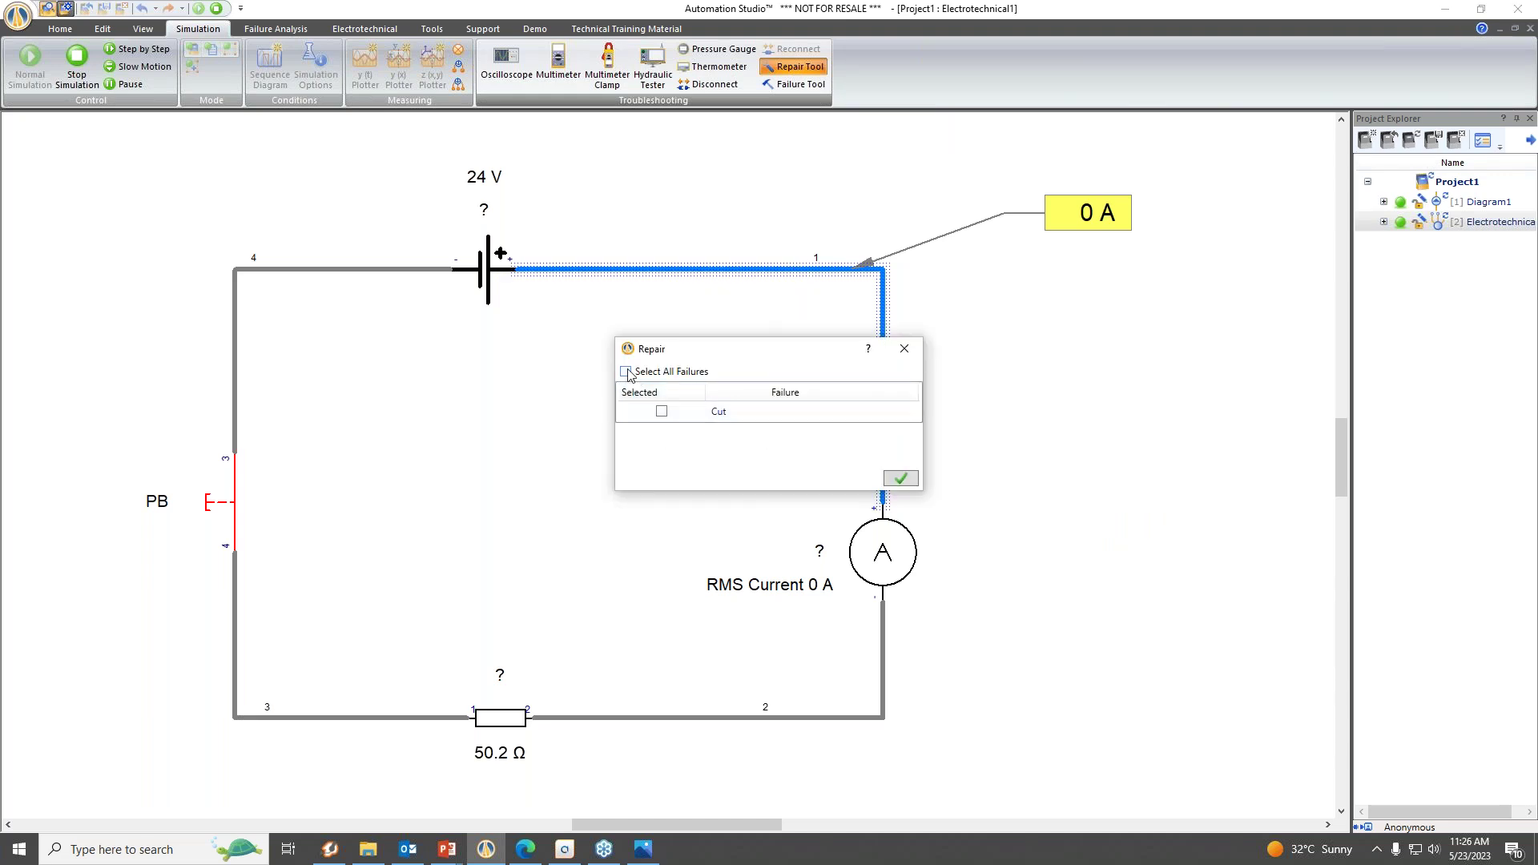
pyautogui.click(626, 372)
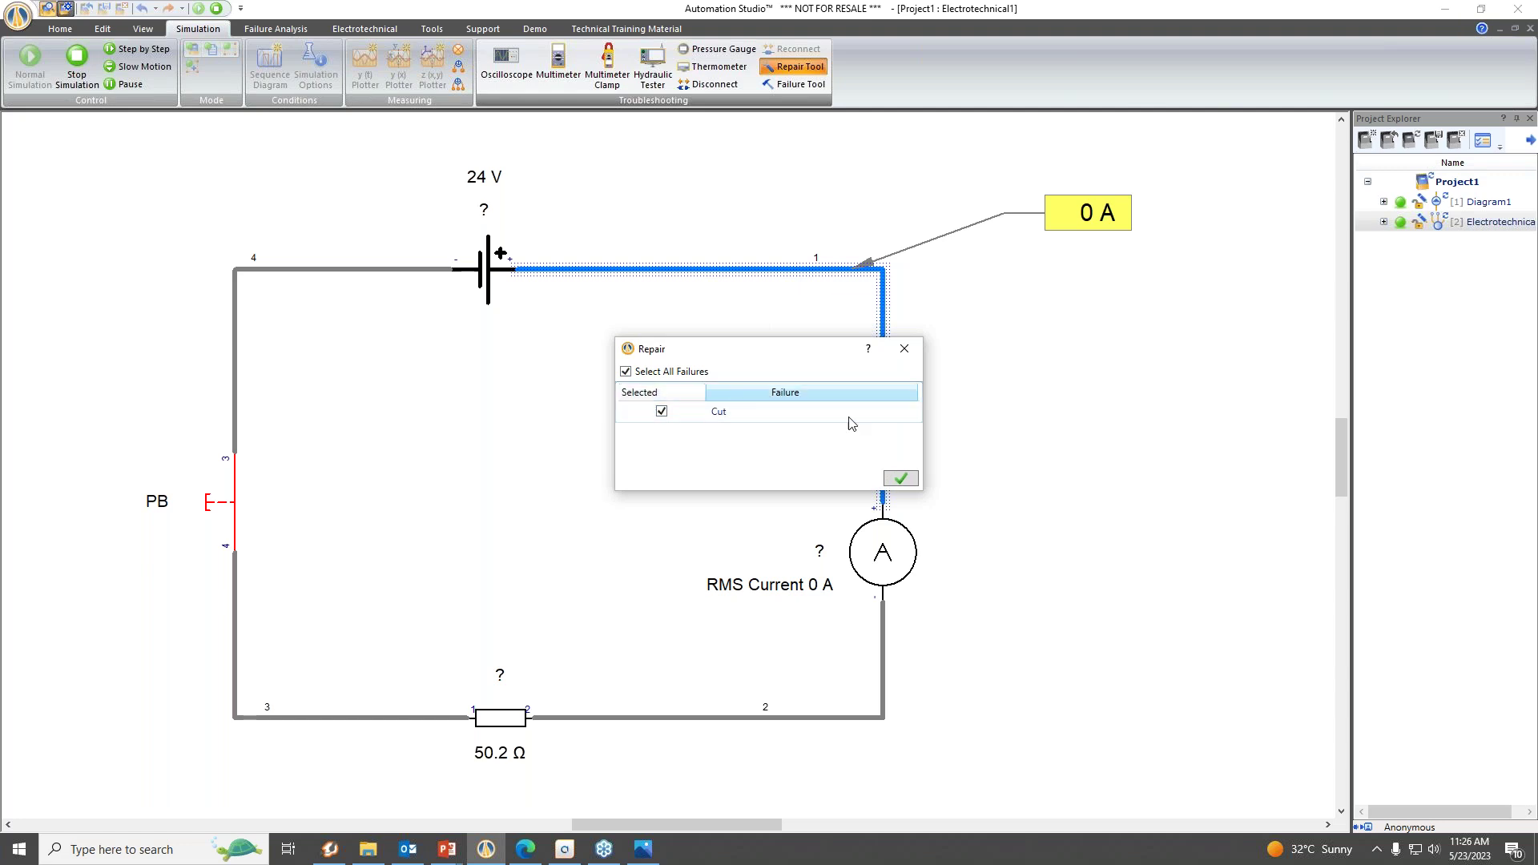
pyautogui.click(901, 479)
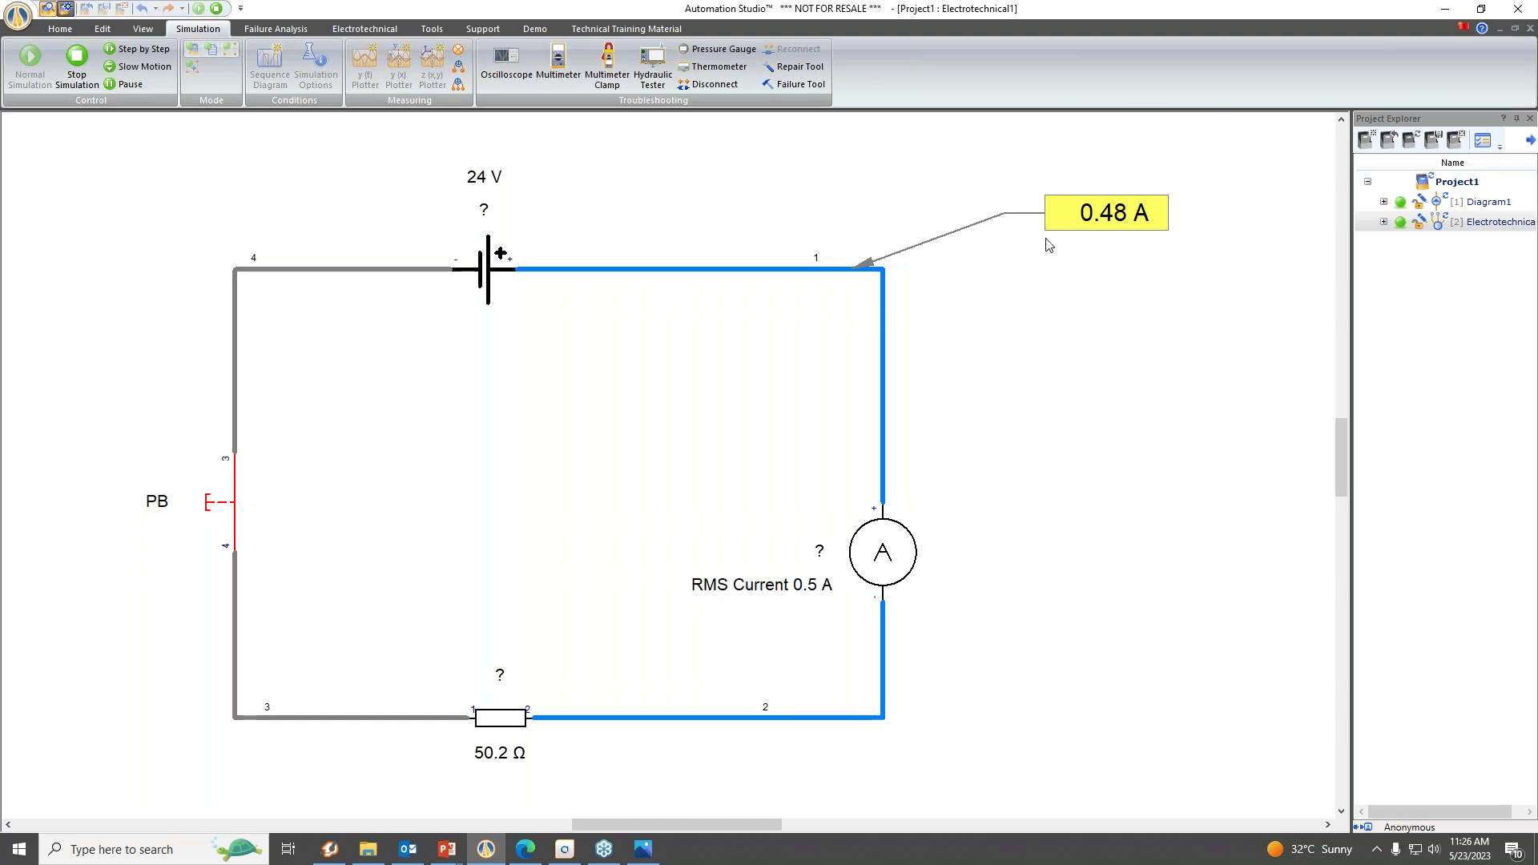
# Raise the resistor's resistance to about 76.7 Ω with its slider in the repaired circuit.
pyautogui.click(496, 728)
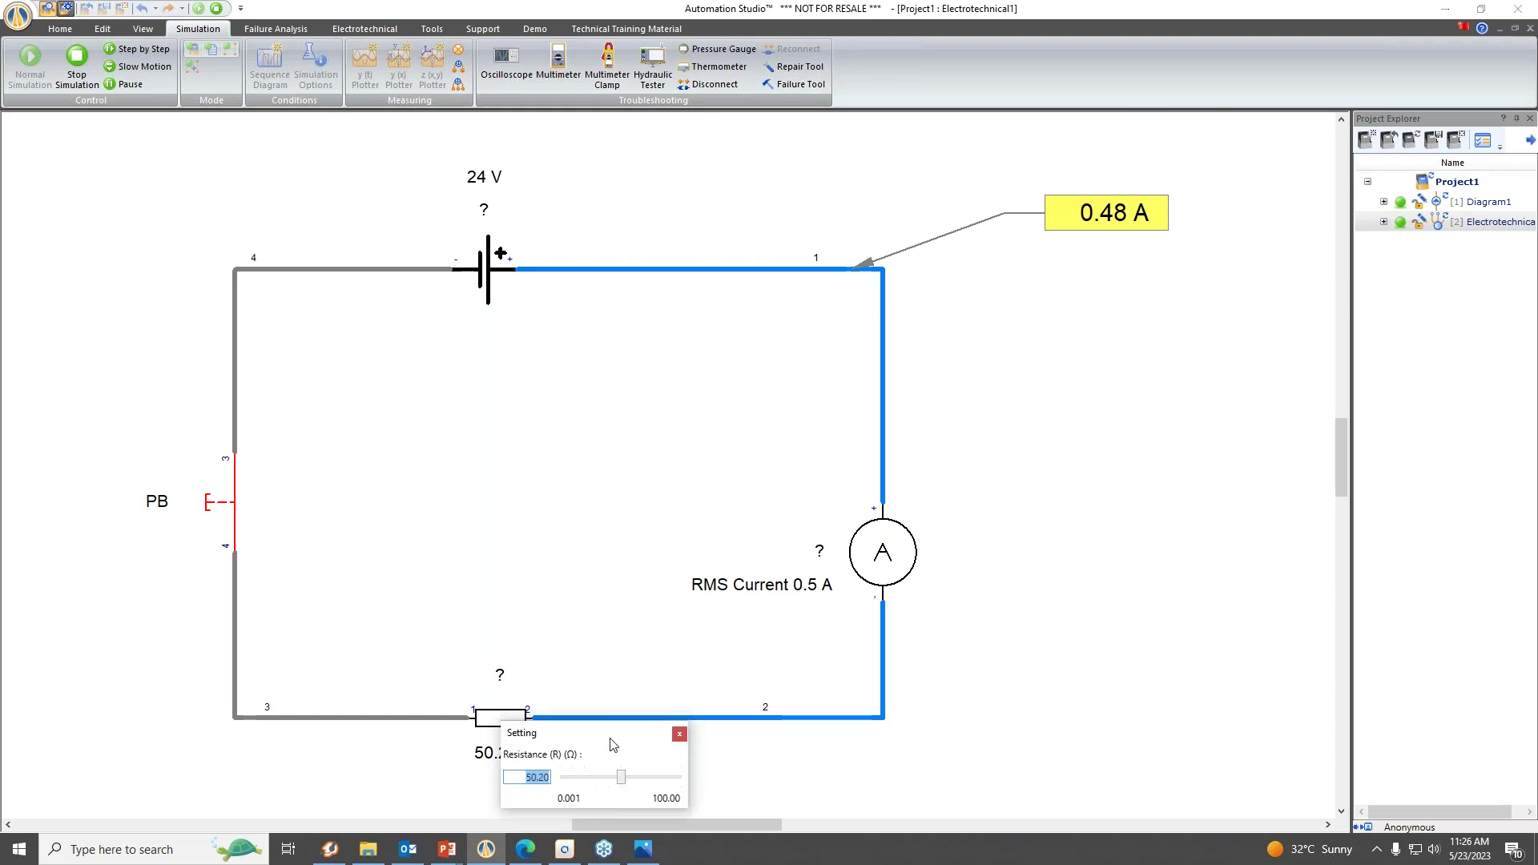
pyautogui.moveTo(726, 732); pyautogui.dragTo(763, 743)
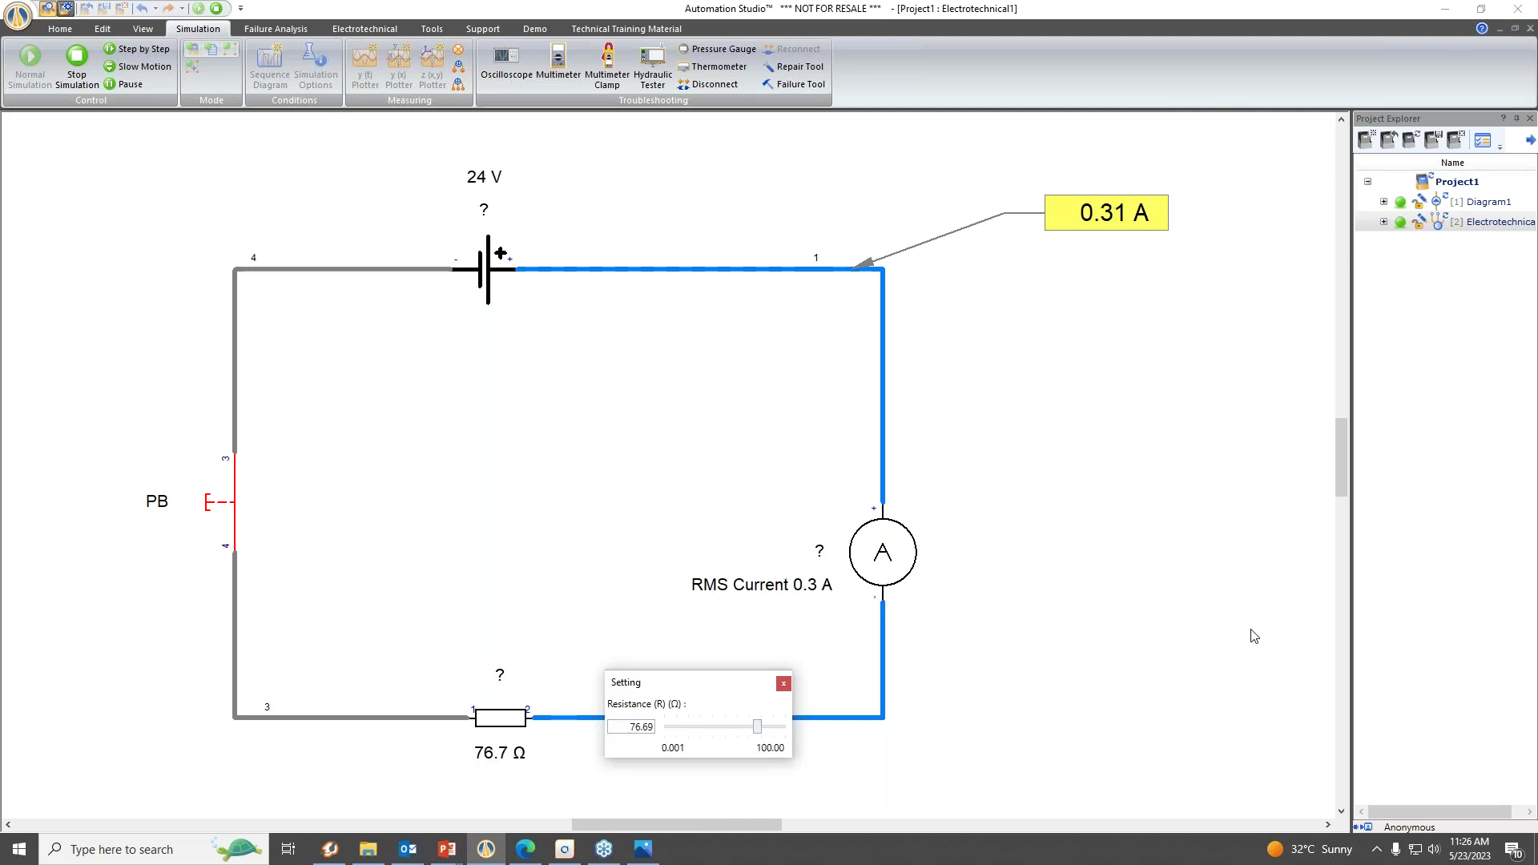
# Close the resistor's resistance slider and stop the circuit simulation.
pyautogui.click(1149, 510)
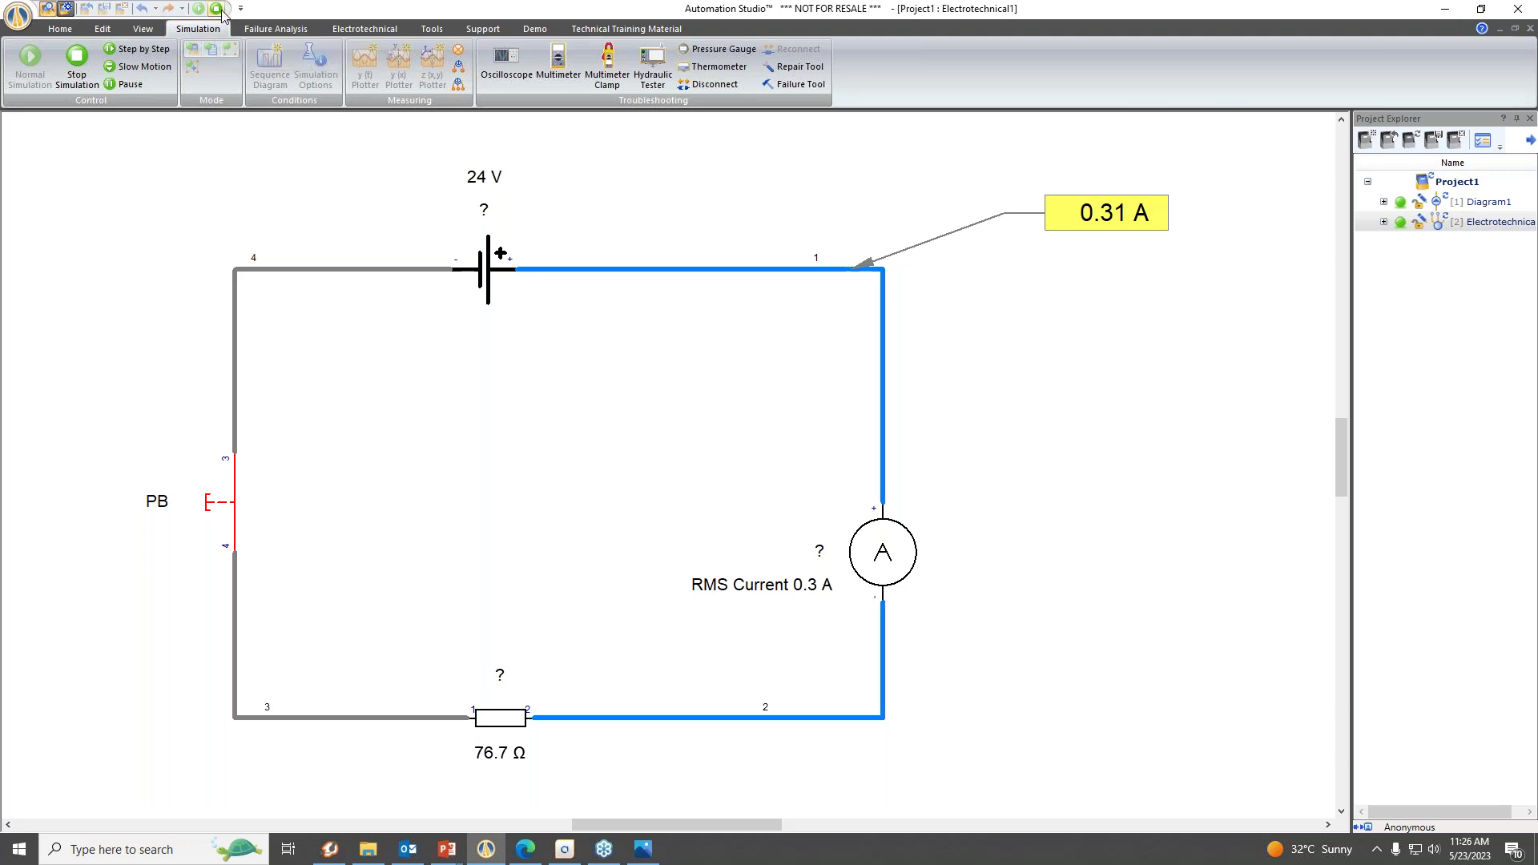
pyautogui.click(216, 8)
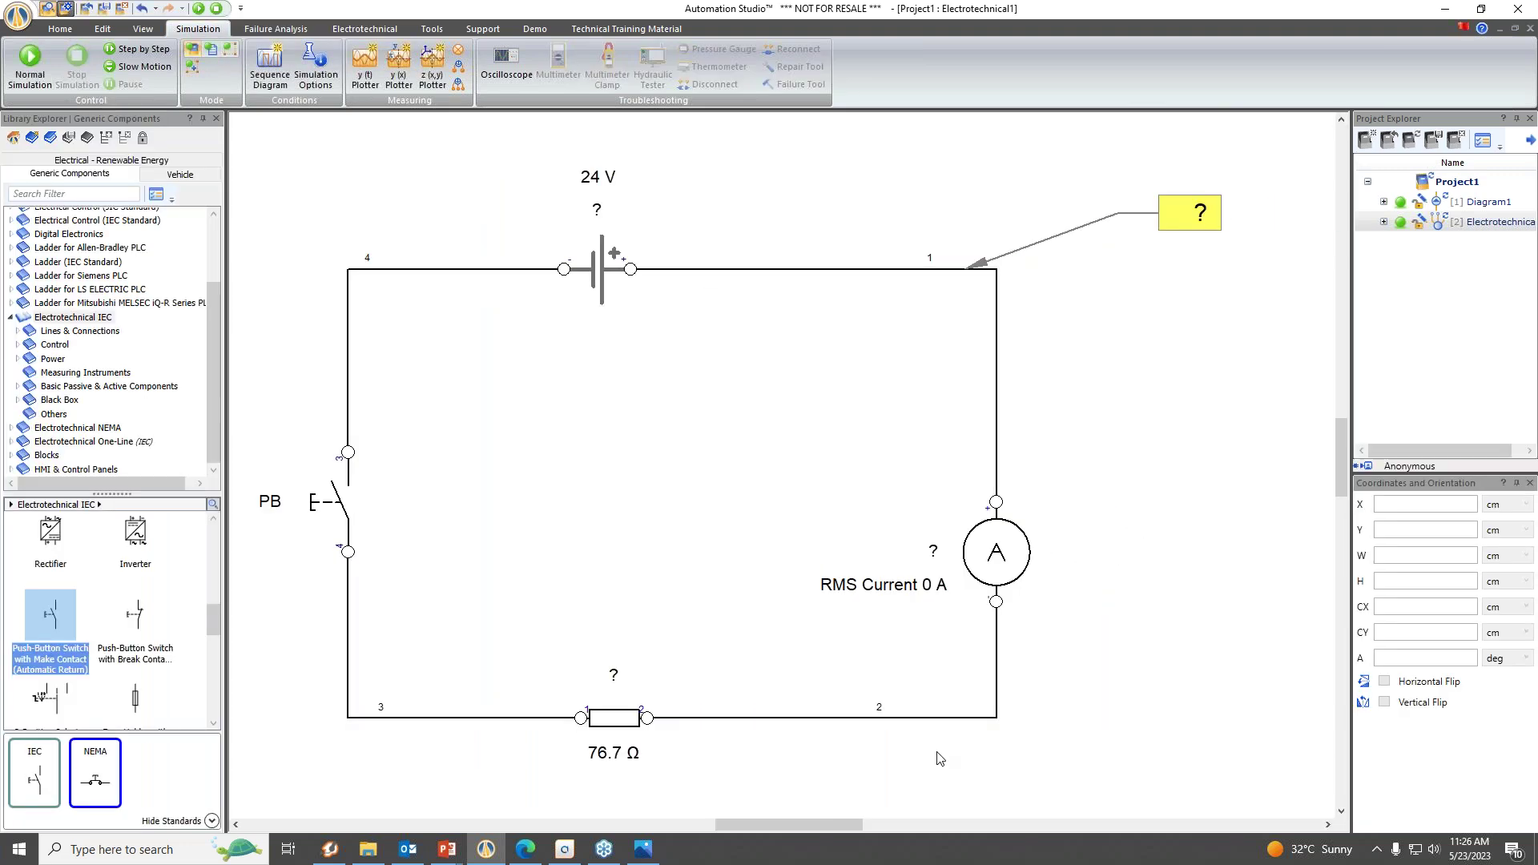
pyautogui.moveTo(810, 825); pyautogui.dragTo(793, 828)
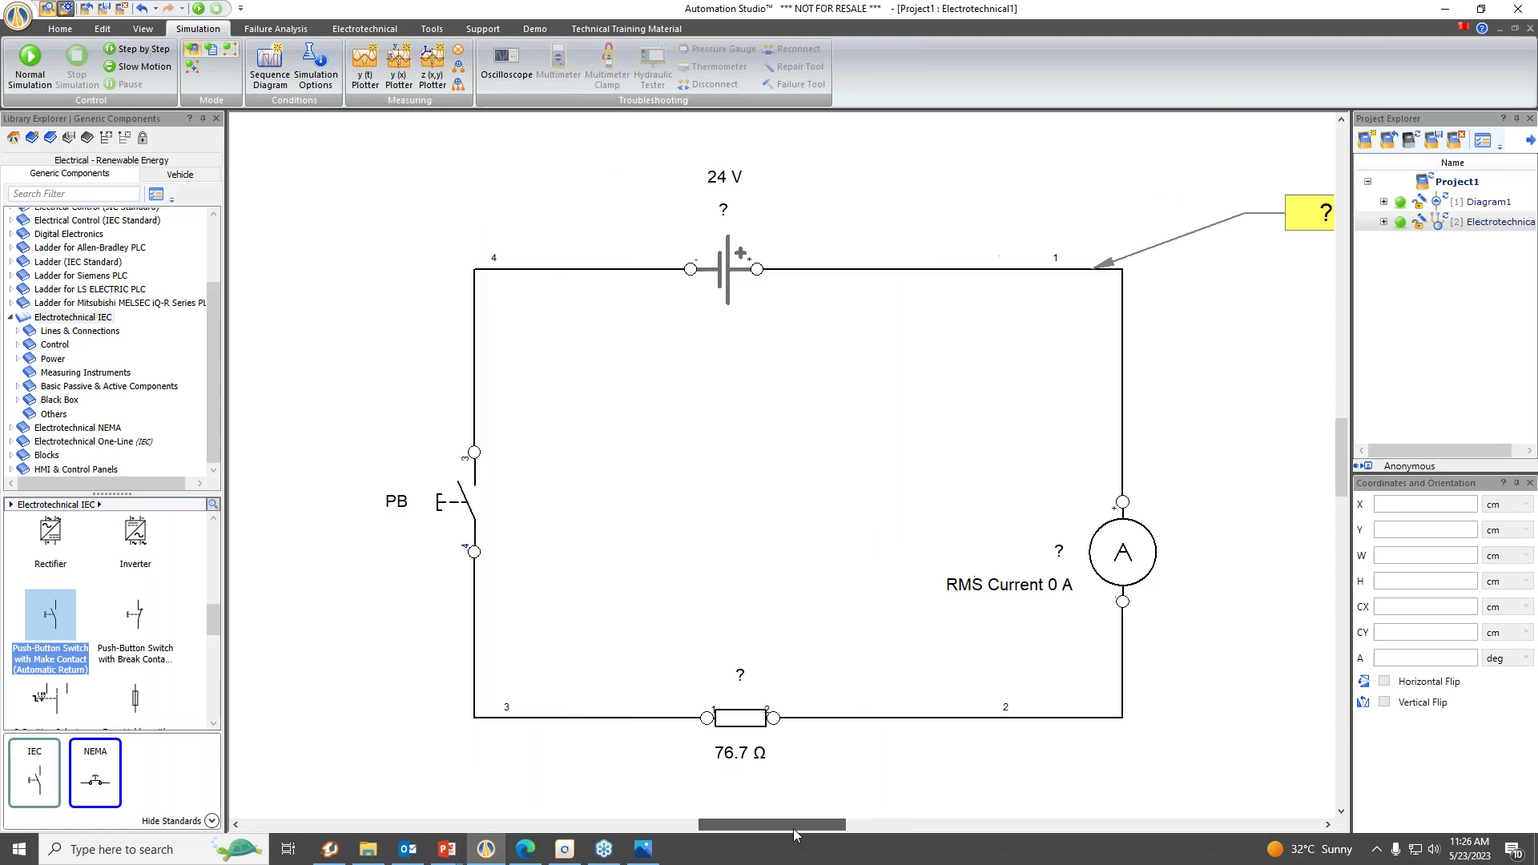
pyautogui.rightClick(325, 299)
pyautogui.click(393, 655)
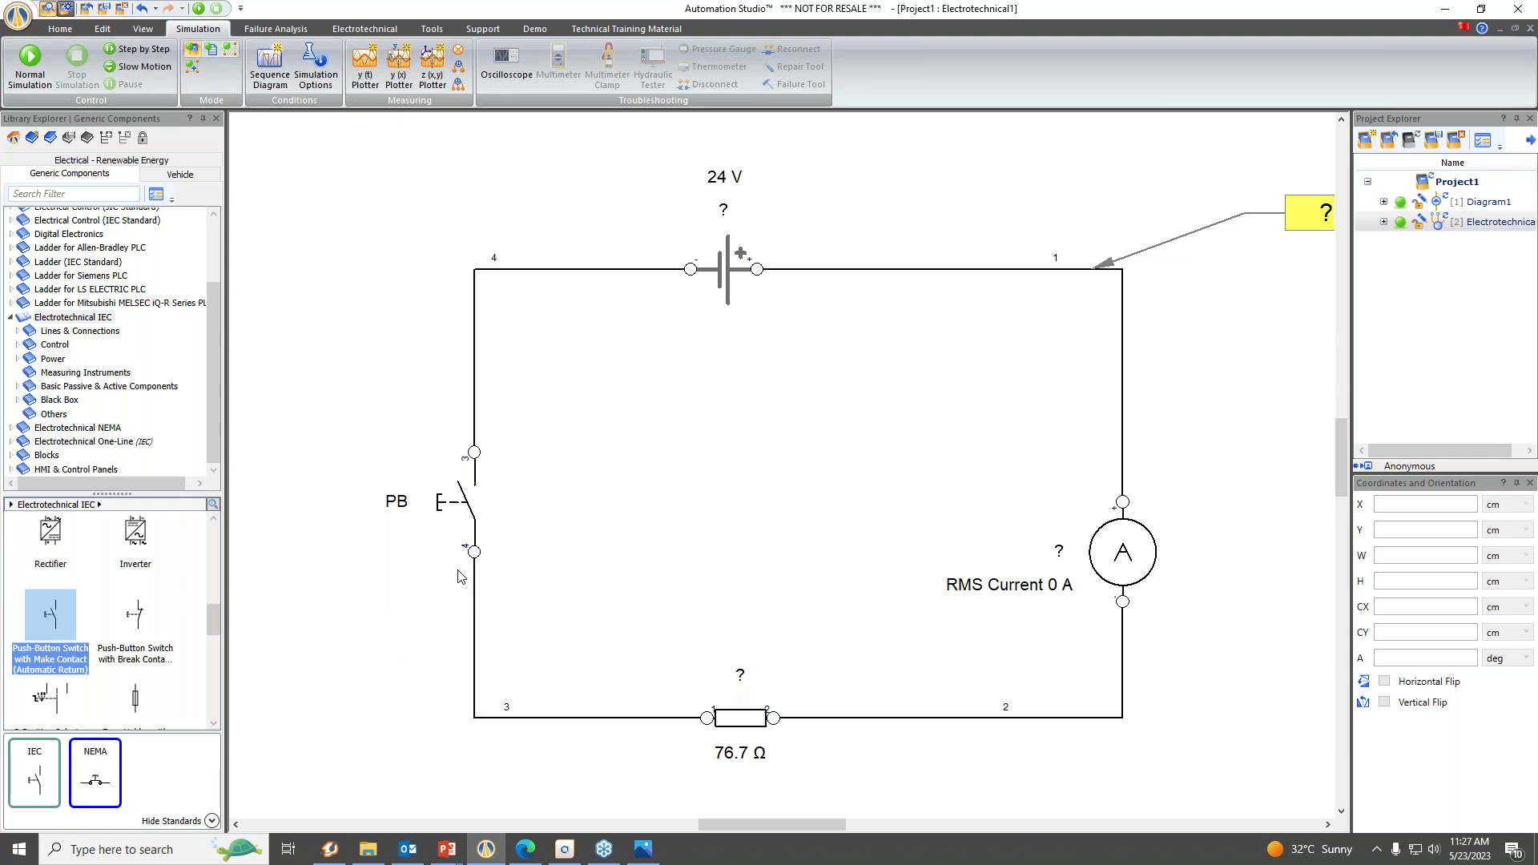
# Preview the Input and Output PLC Cards, Renewable Energy and Cylinder + Load libraries, and display the already loaded Electrical - Renewable Energy library.
pyautogui.click(16, 142)
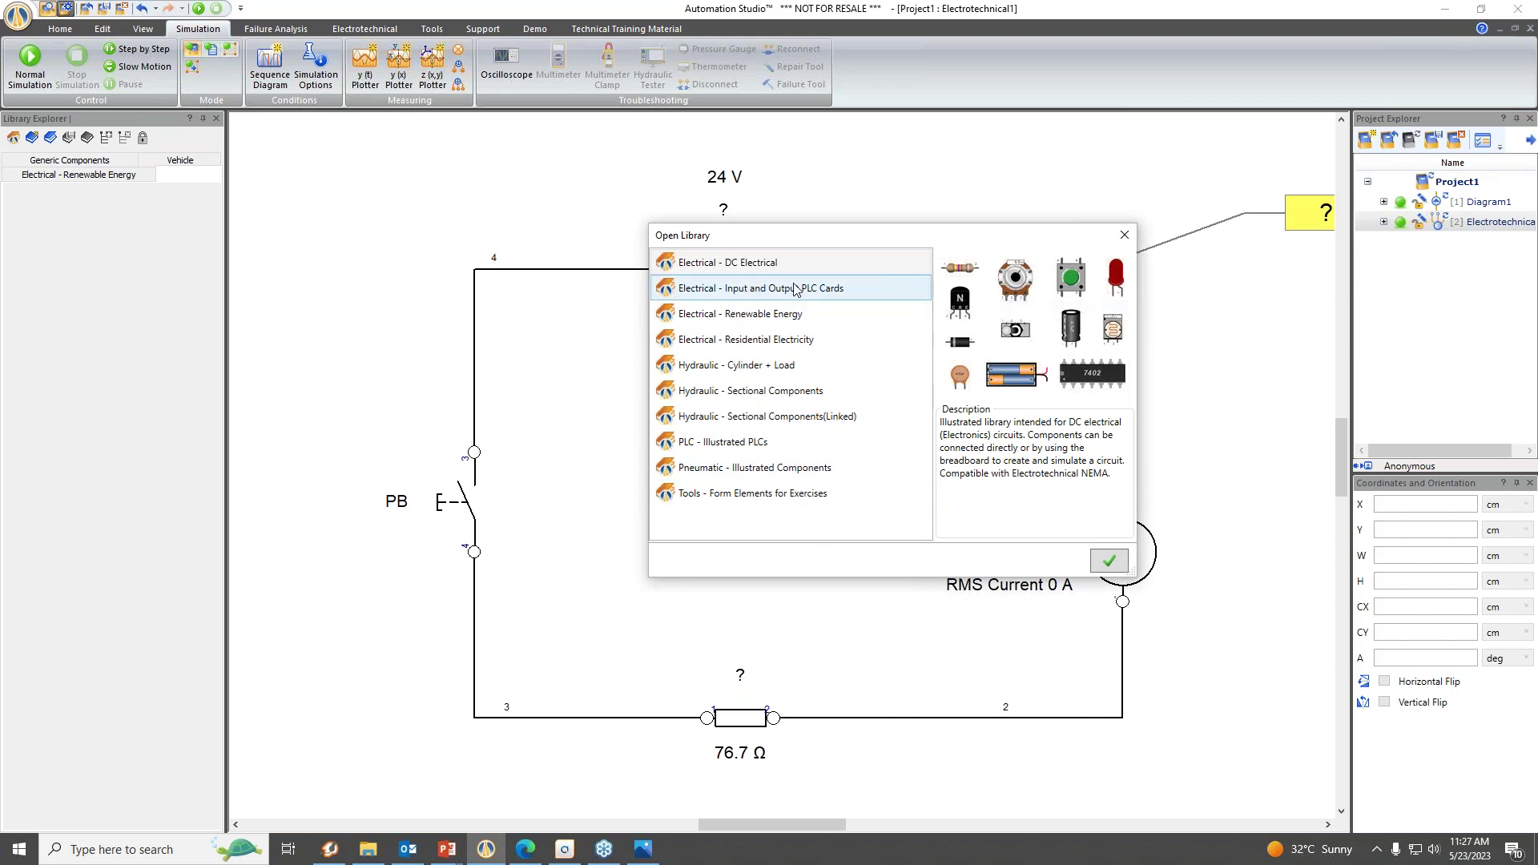
pyautogui.click(767, 292)
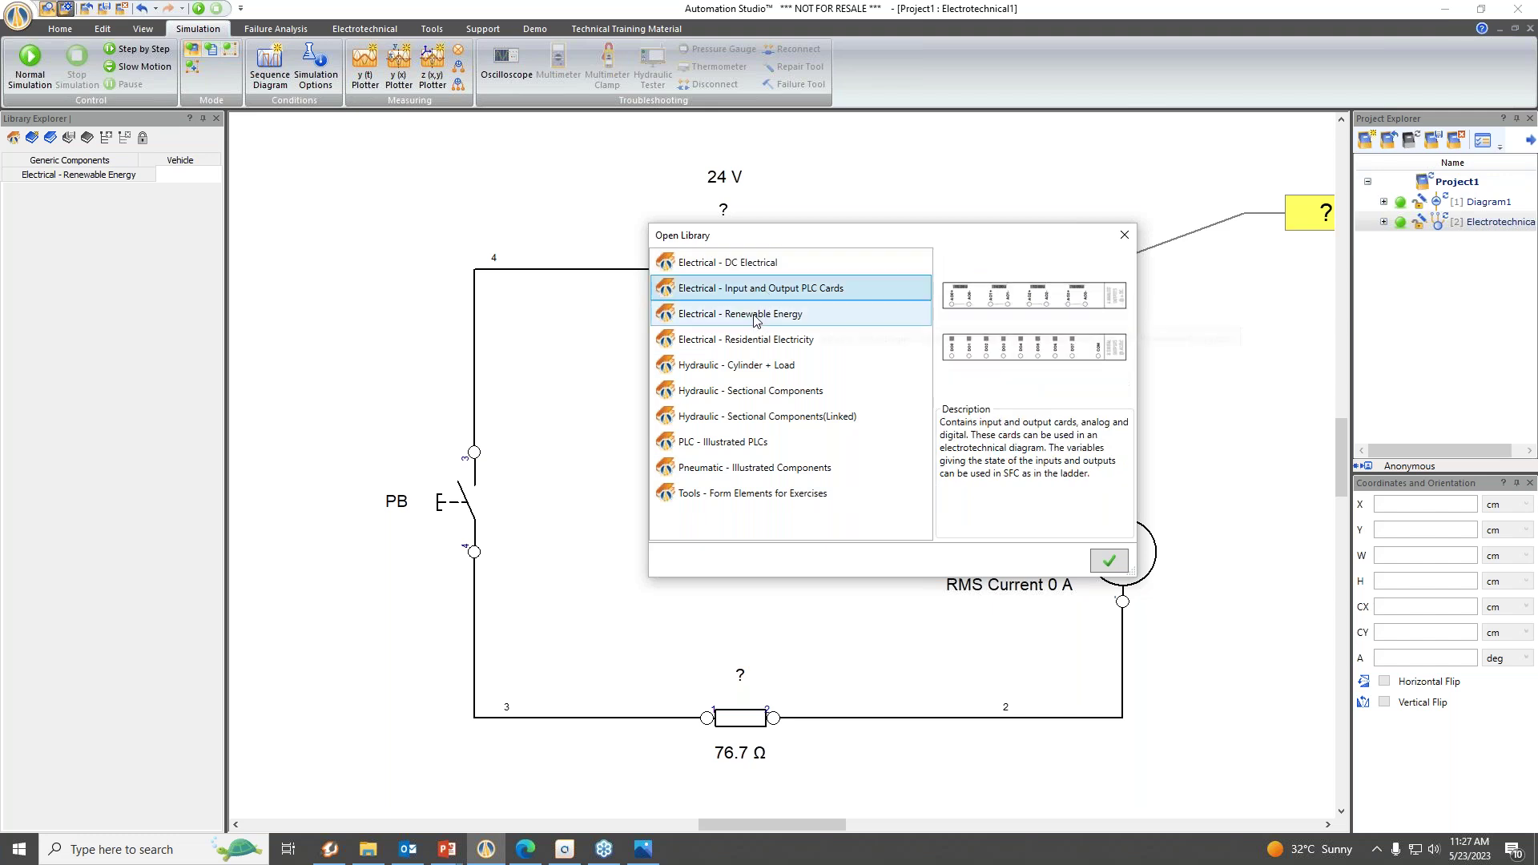
pyautogui.click(754, 320)
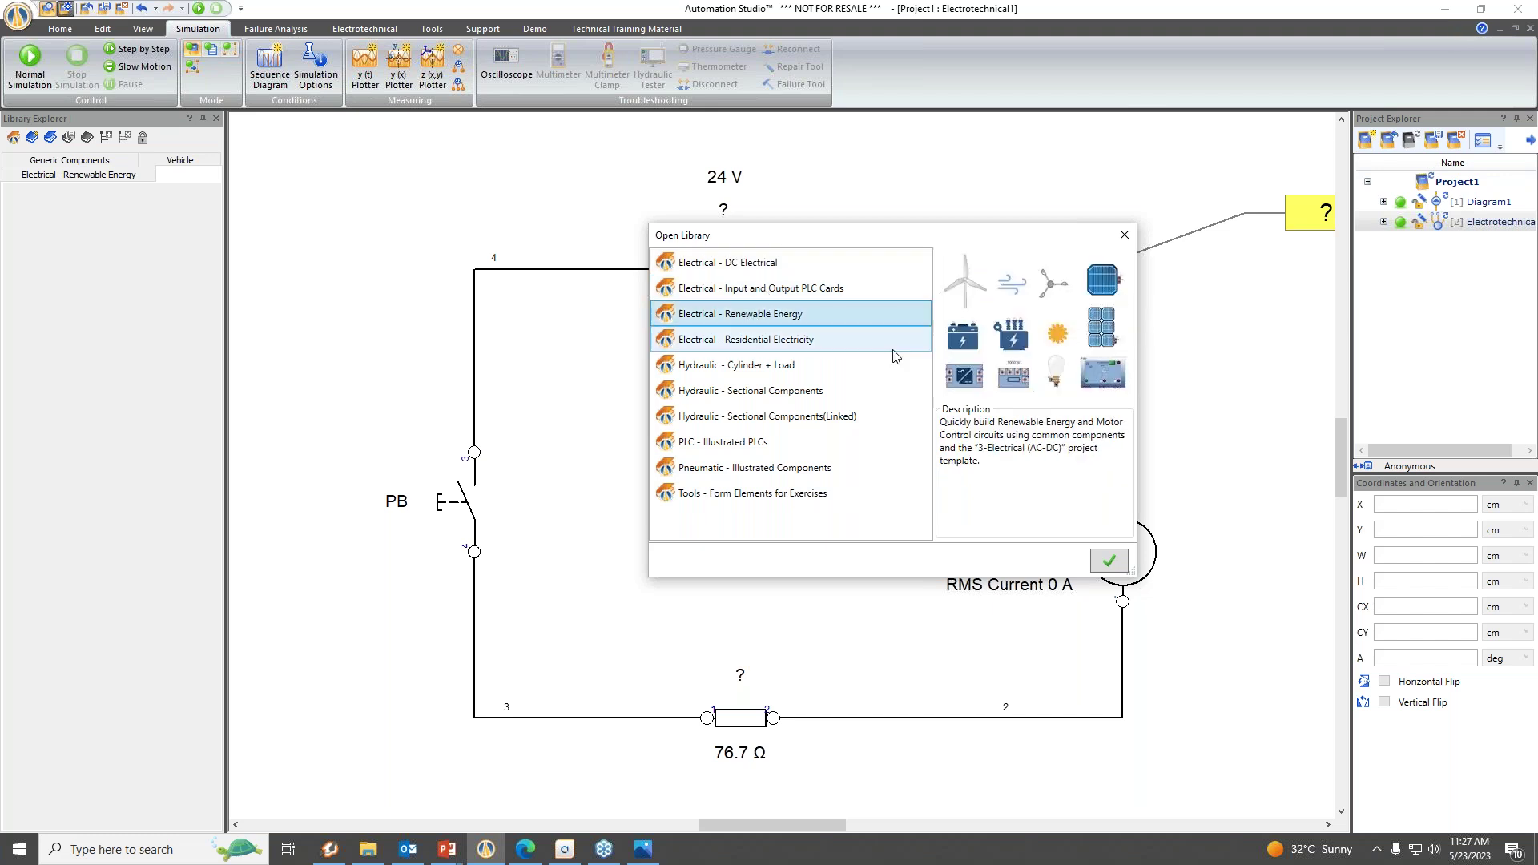
pyautogui.click(751, 371)
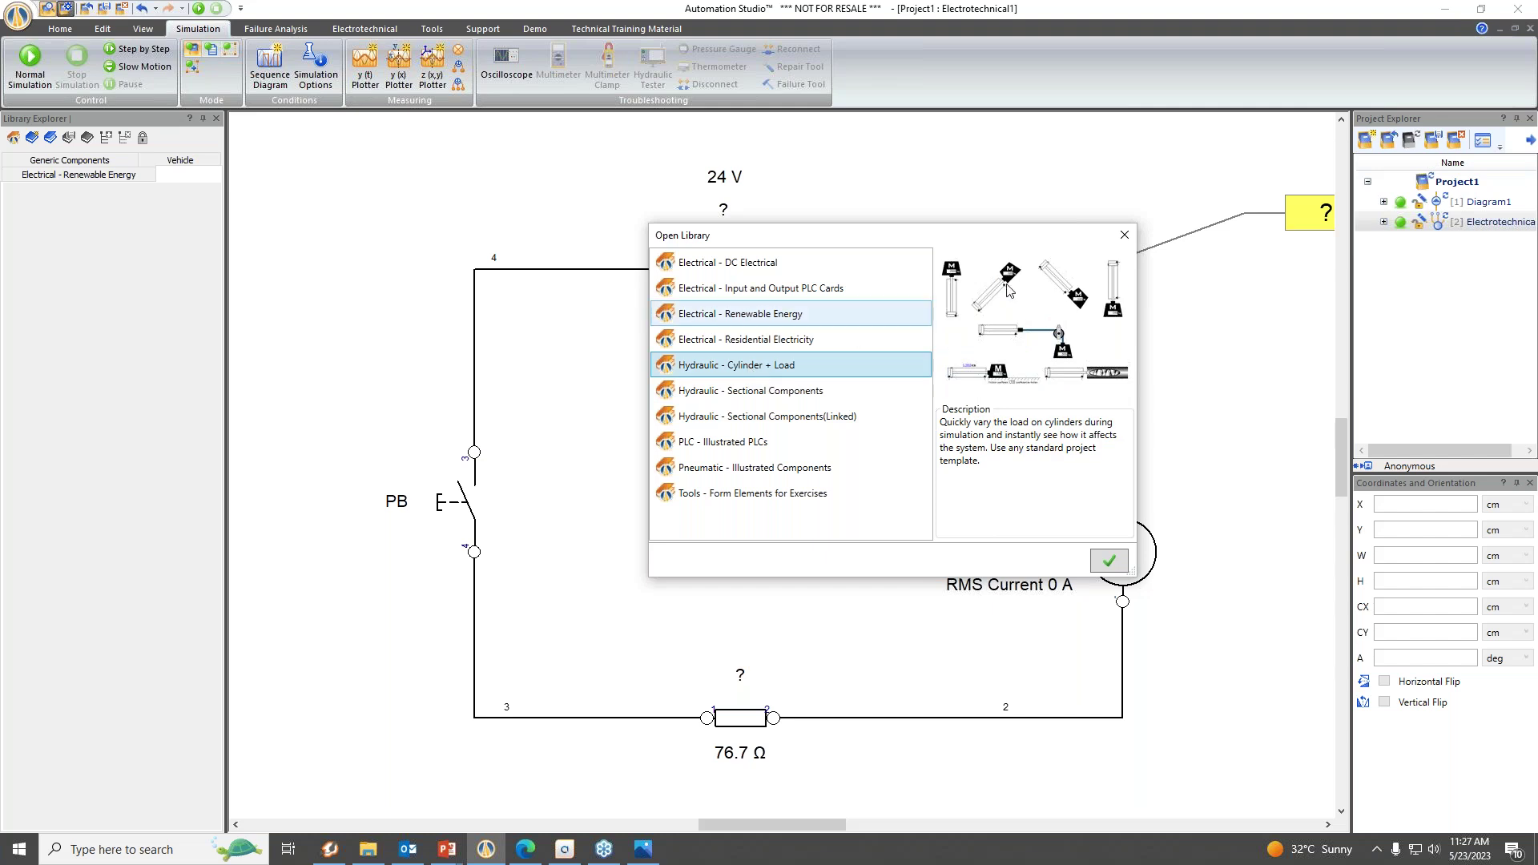
pyautogui.click(773, 317)
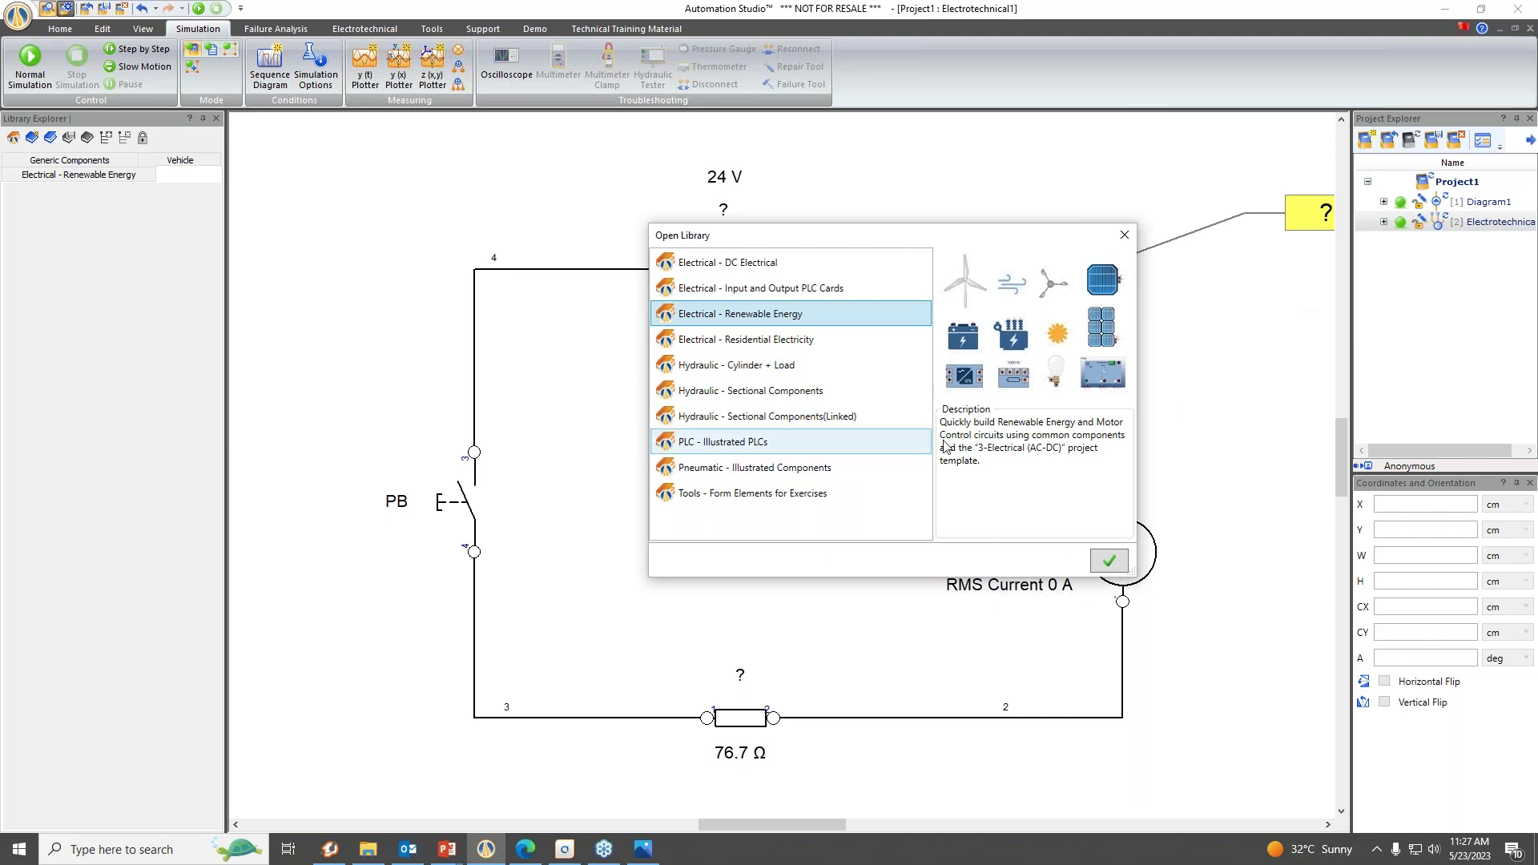
pyautogui.click(1125, 236)
pyautogui.click(63, 176)
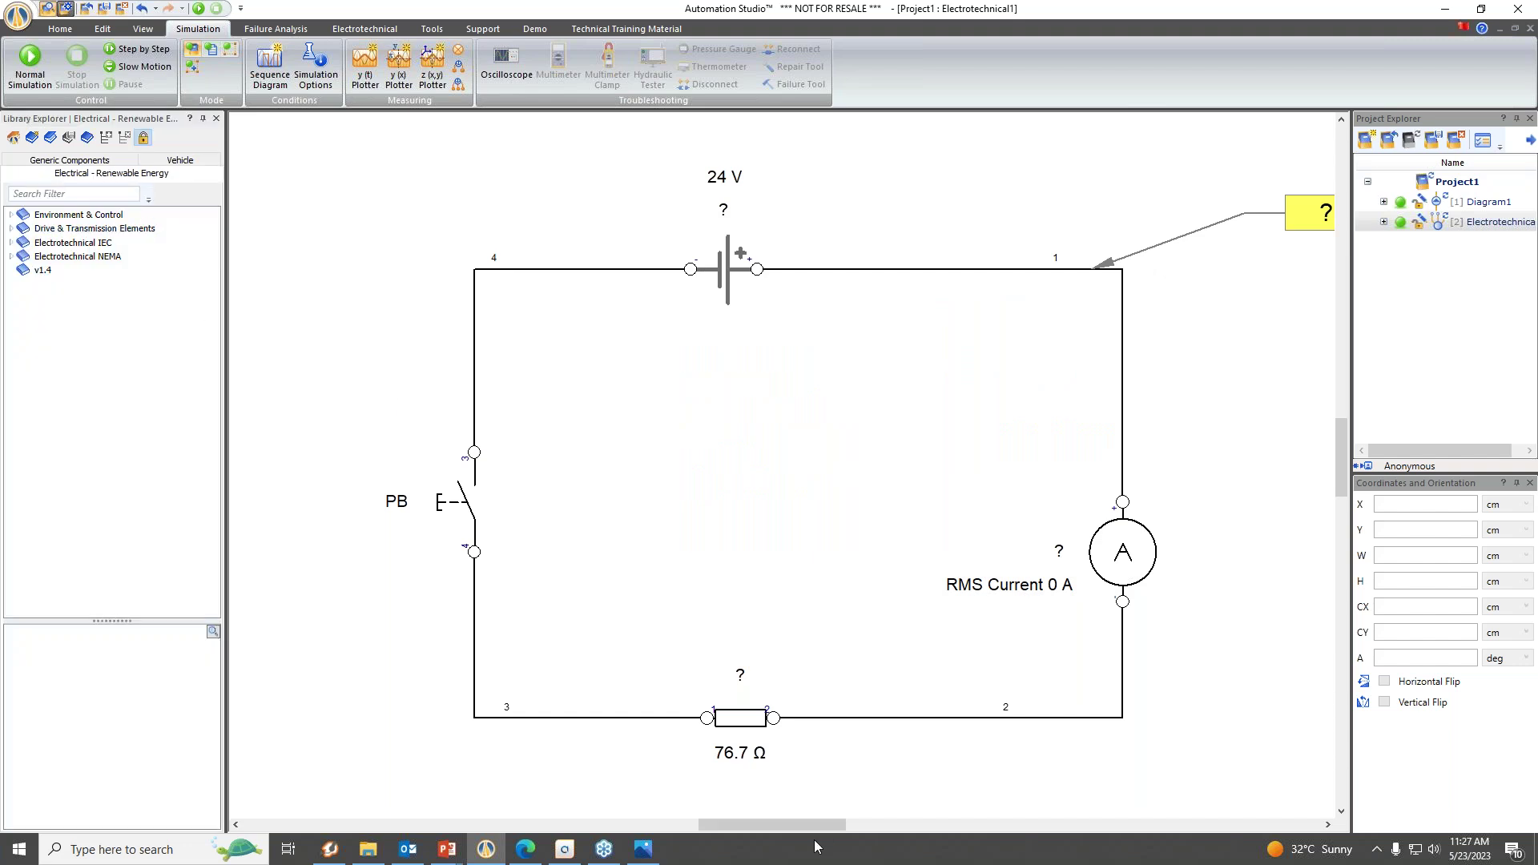
# Move the whole schematic circuit with its current readout toward the page's lower right to free space beside it.
pyautogui.moveTo(771, 822); pyautogui.dragTo(751, 824)
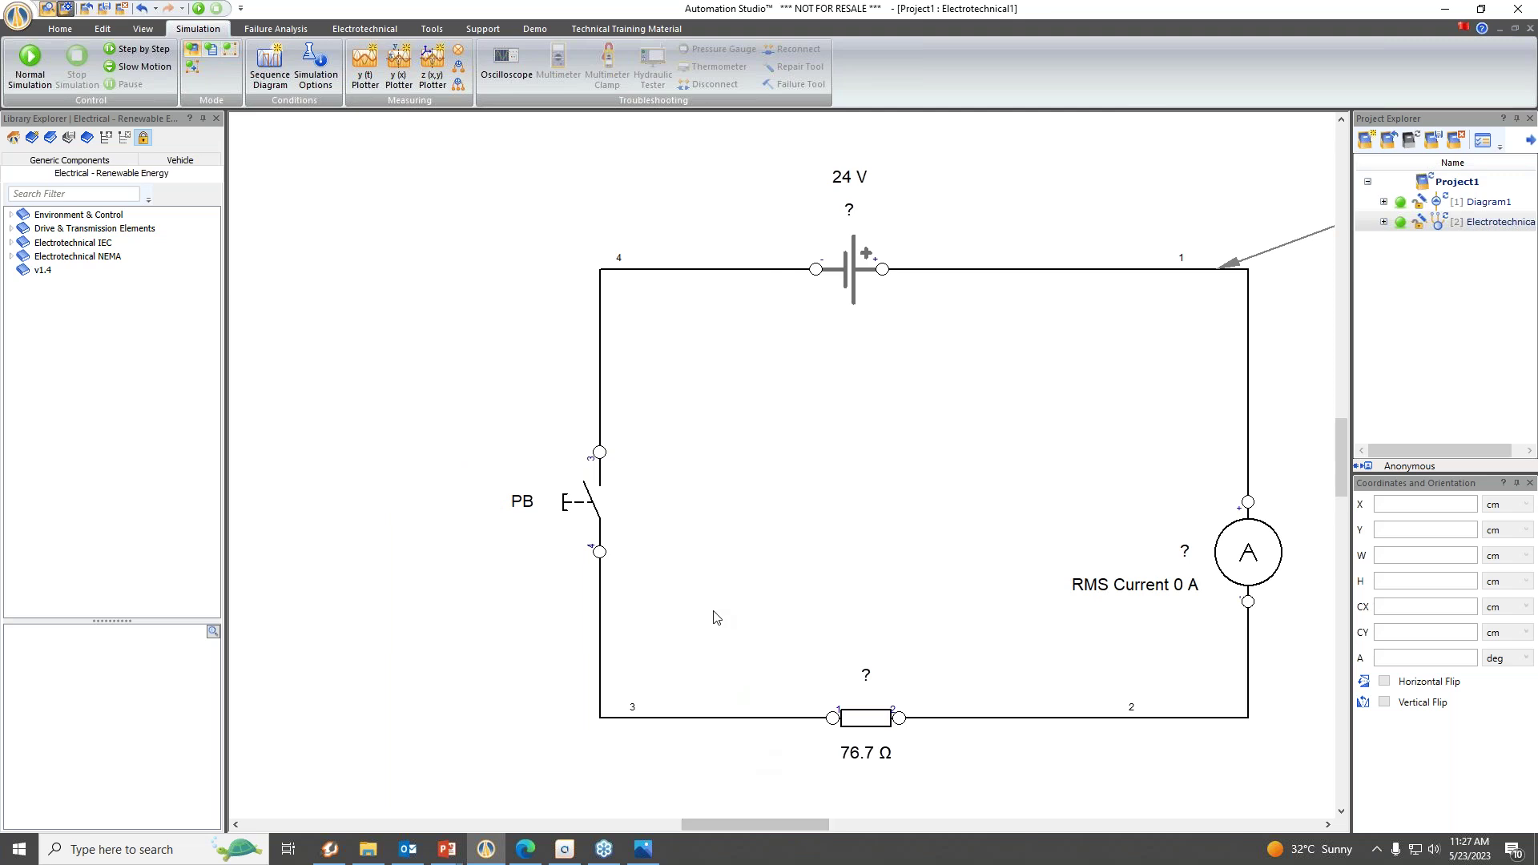
pyautogui.scroll(-2, 714, 619)
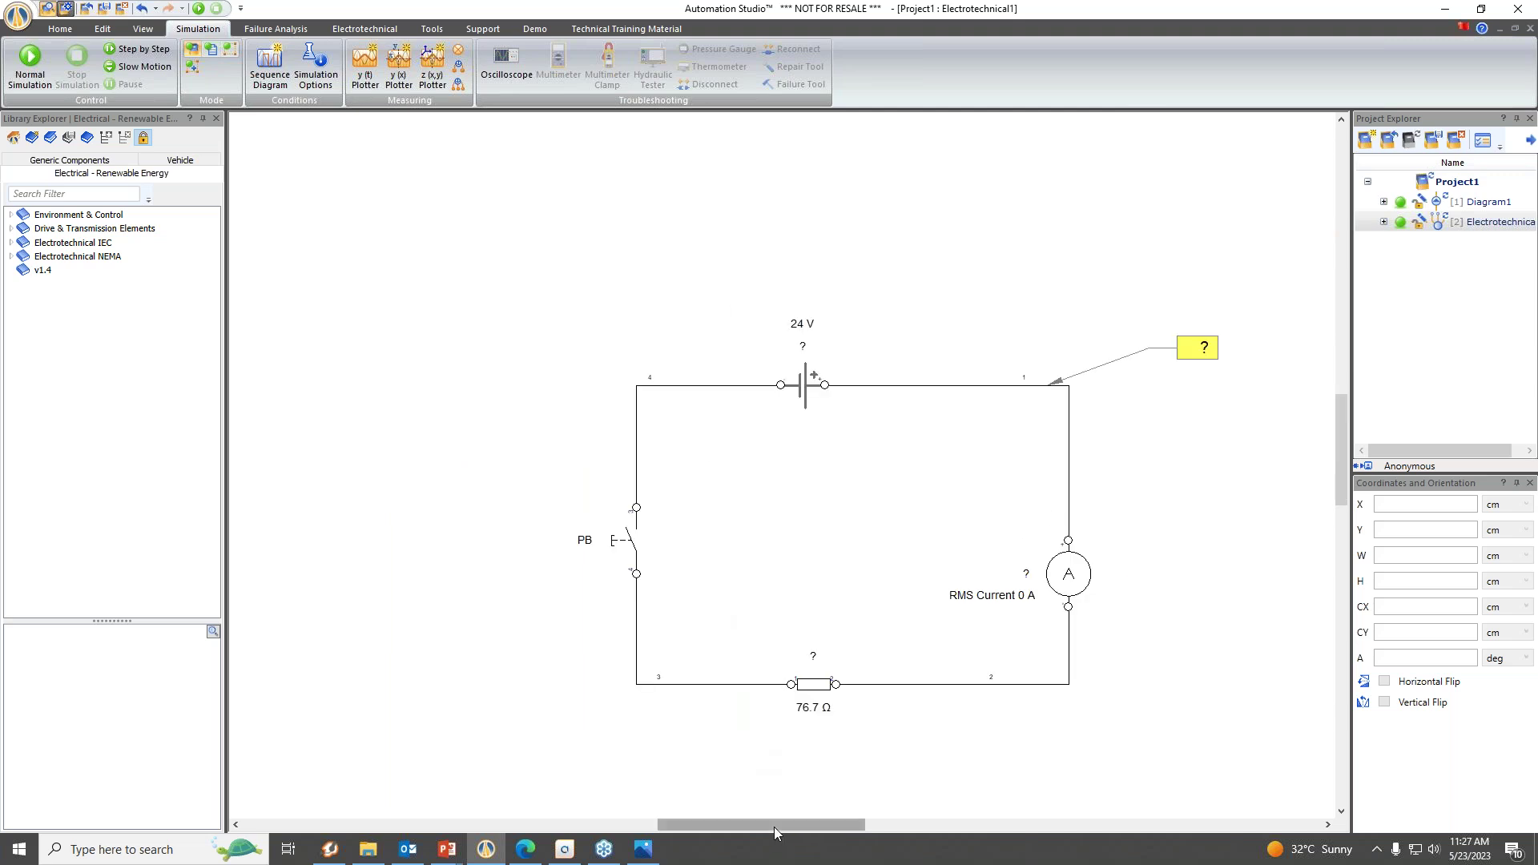
pyautogui.moveTo(774, 827); pyautogui.dragTo(723, 830)
pyautogui.moveTo(737, 833); pyautogui.dragTo(768, 822)
pyautogui.scroll(-1, 732, 748)
pyautogui.moveTo(600, 438); pyautogui.dragTo(1274, 811)
pyautogui.scroll(-2, 1186, 757)
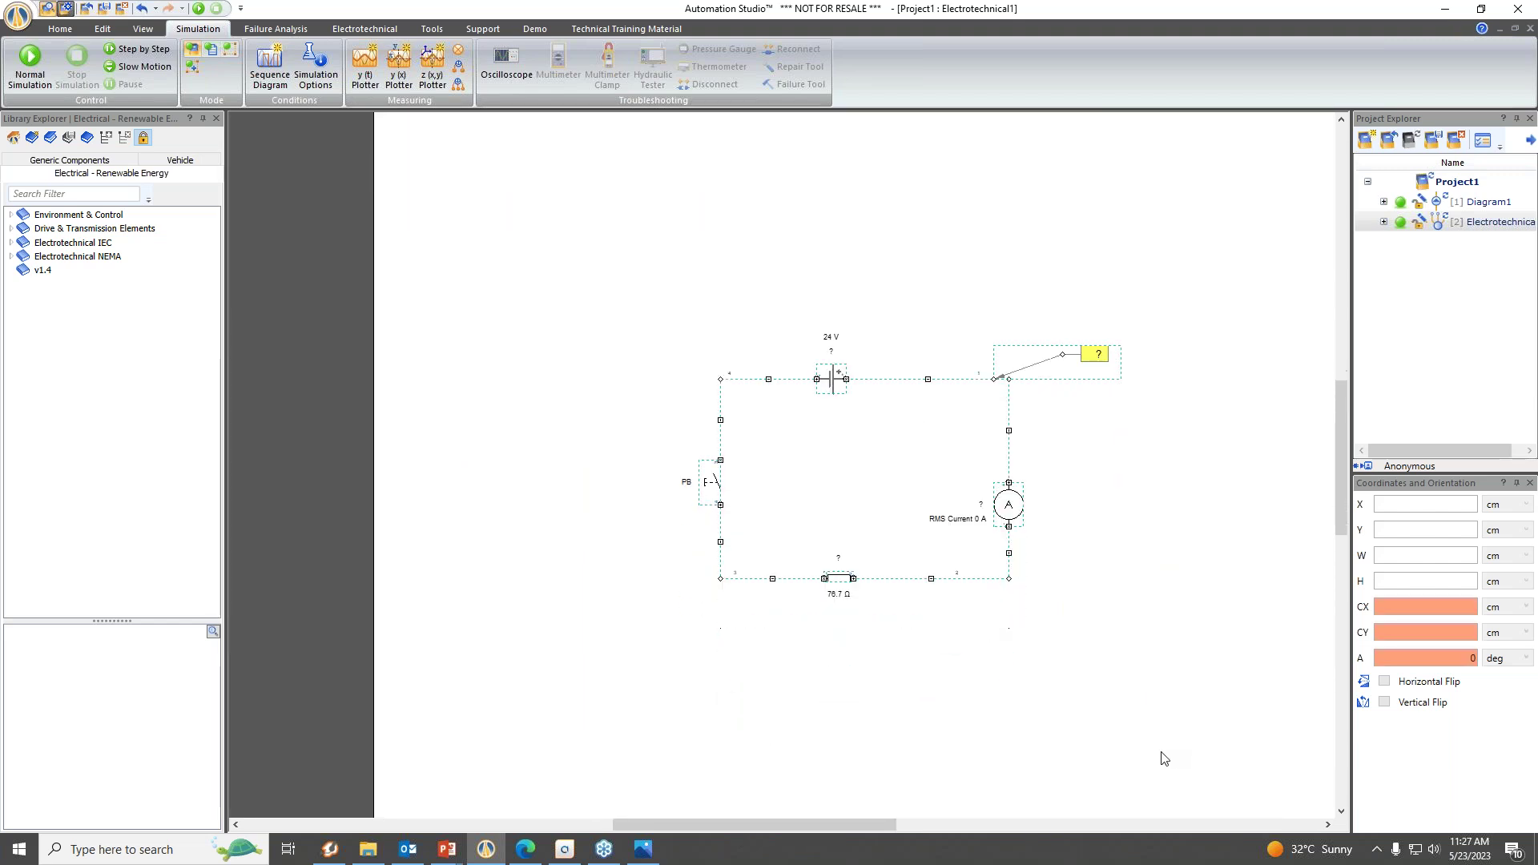
pyautogui.moveTo(894, 825); pyautogui.dragTo(971, 823)
pyautogui.moveTo(595, 379); pyautogui.dragTo(844, 473)
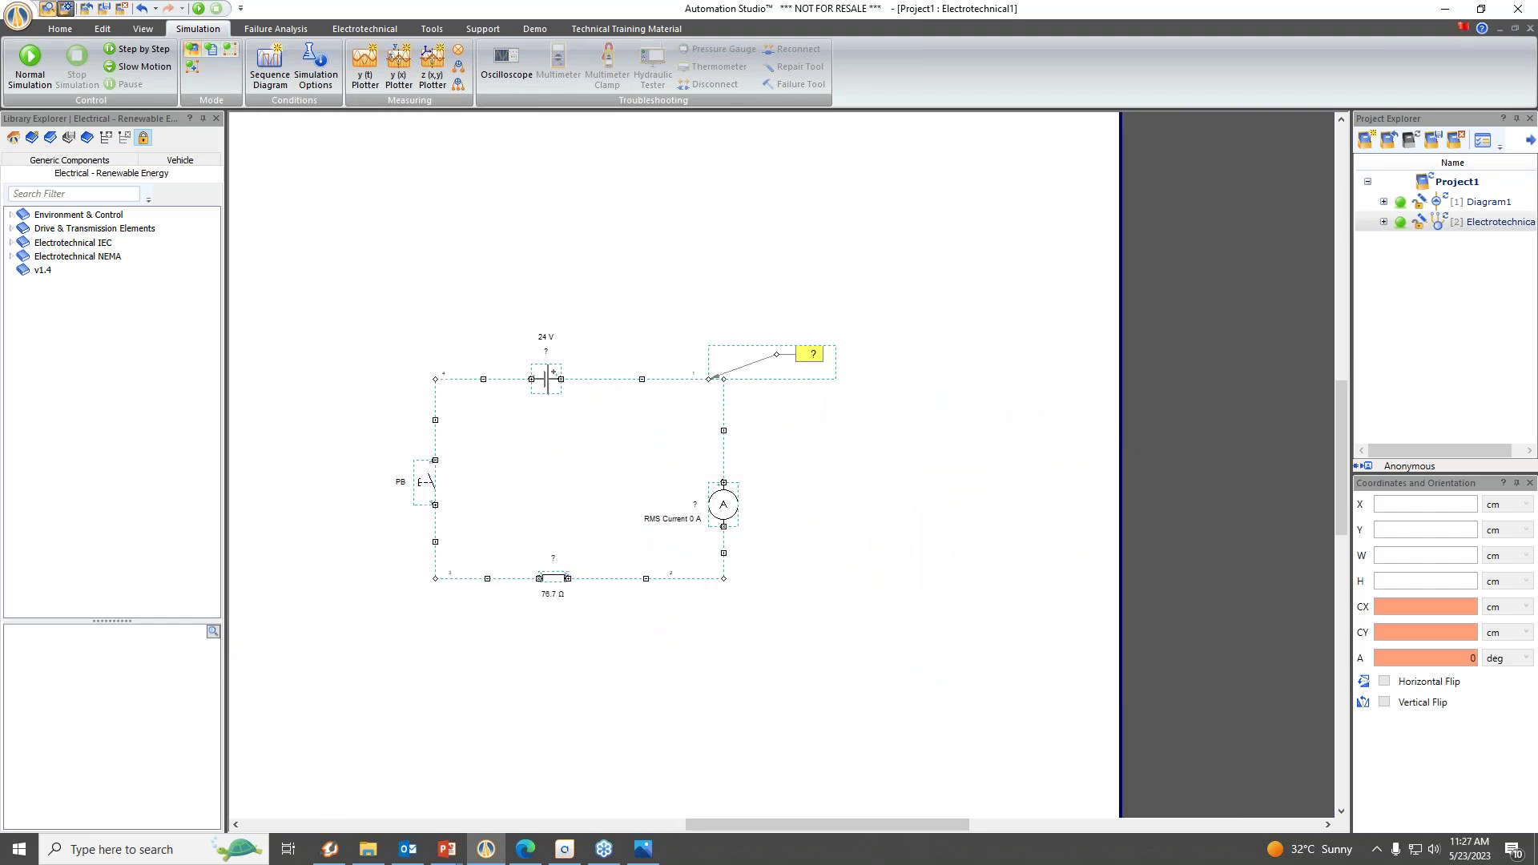
pyautogui.moveTo(835, 825); pyautogui.dragTo(787, 824)
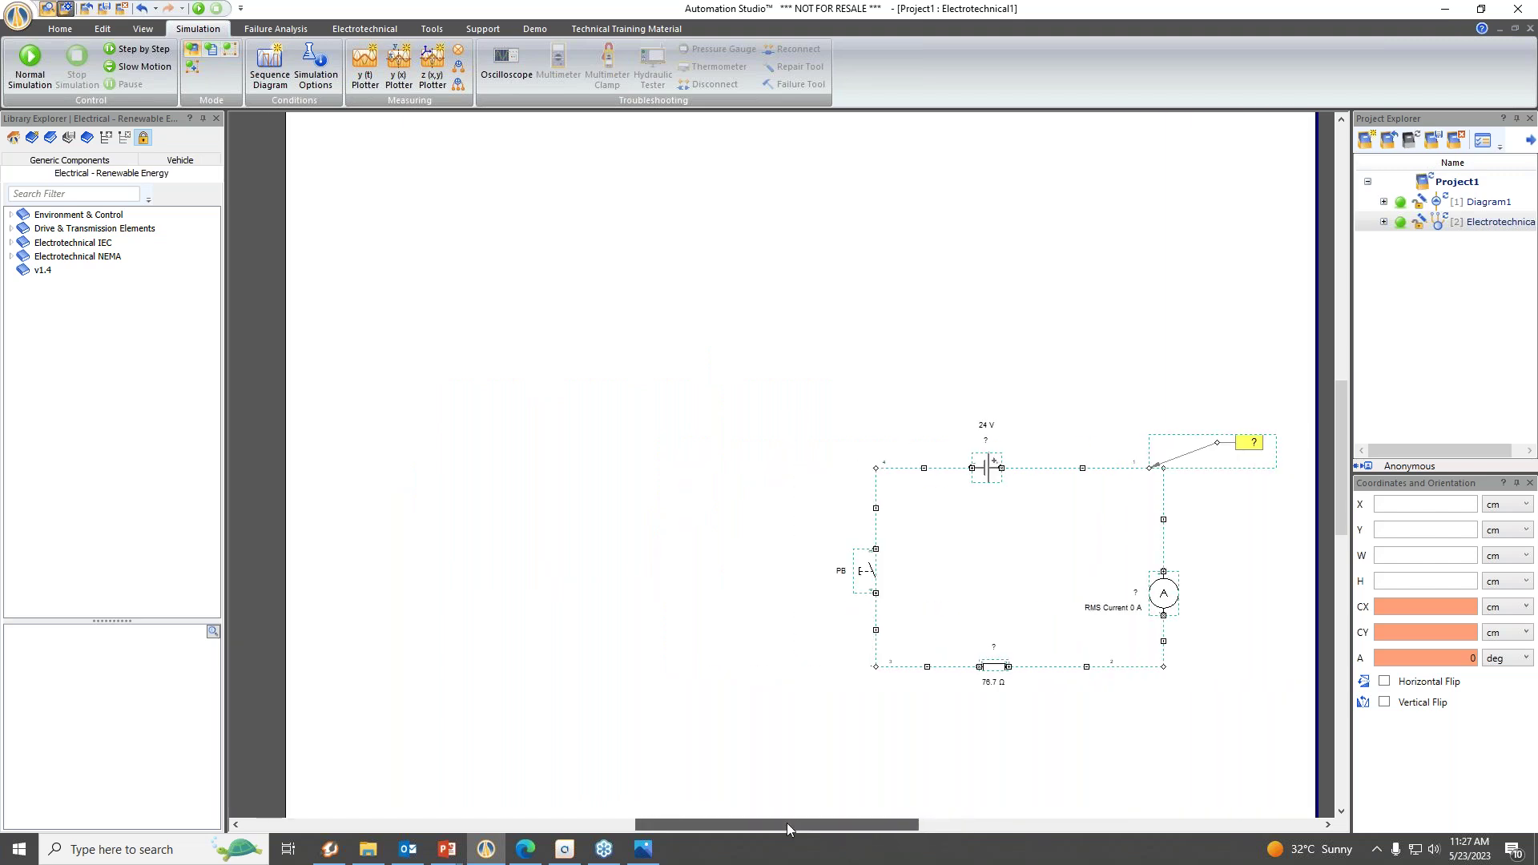
pyautogui.click(762, 577)
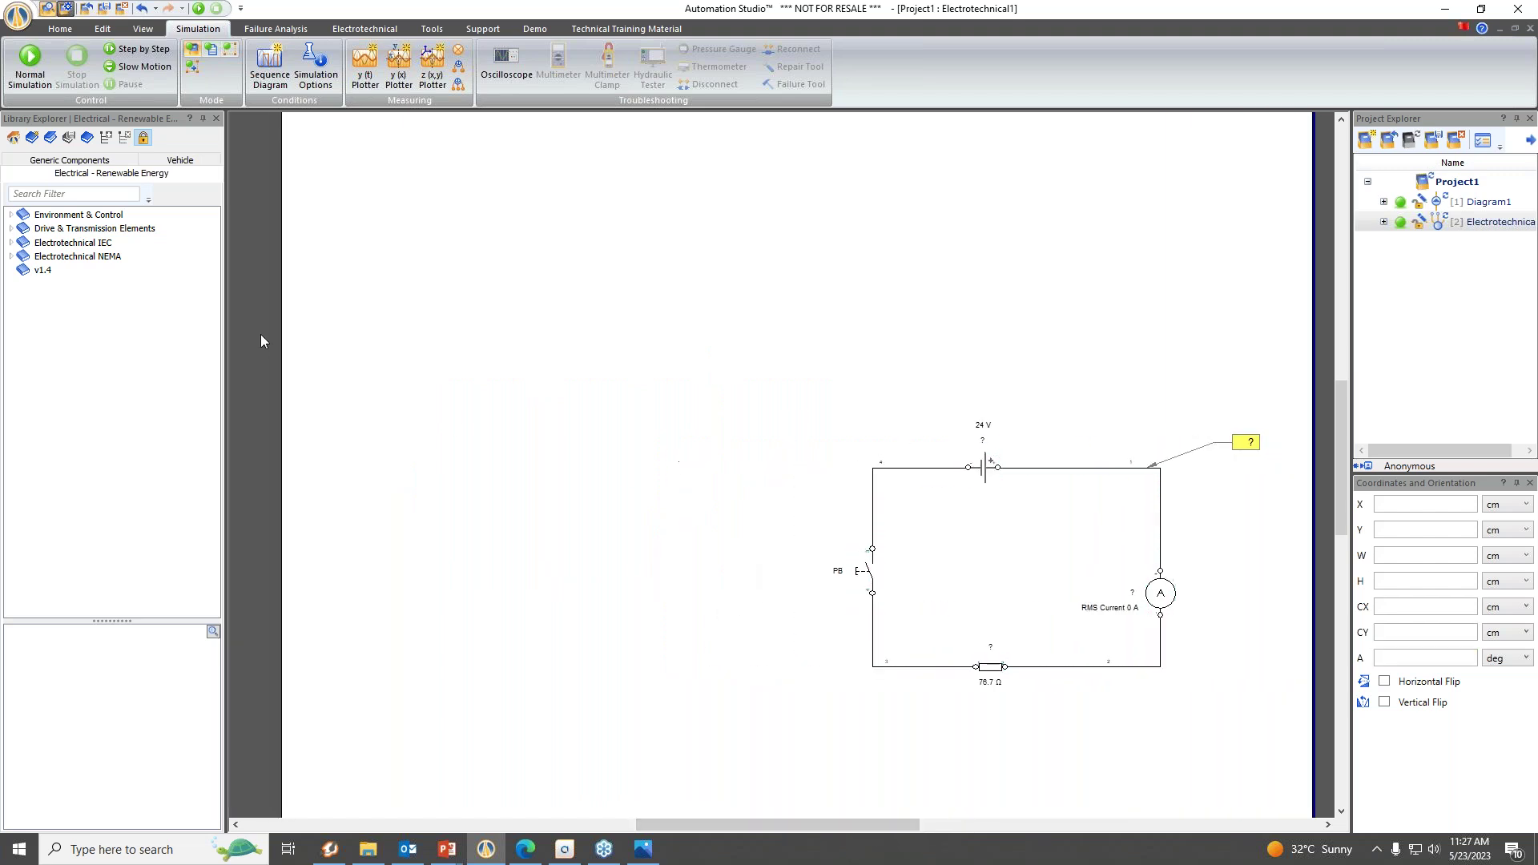
# Place a 24V-Battery from the Electrotechnical IEC battery energy sources in the upper left area of the page.
pyautogui.doubleClick(81, 243)
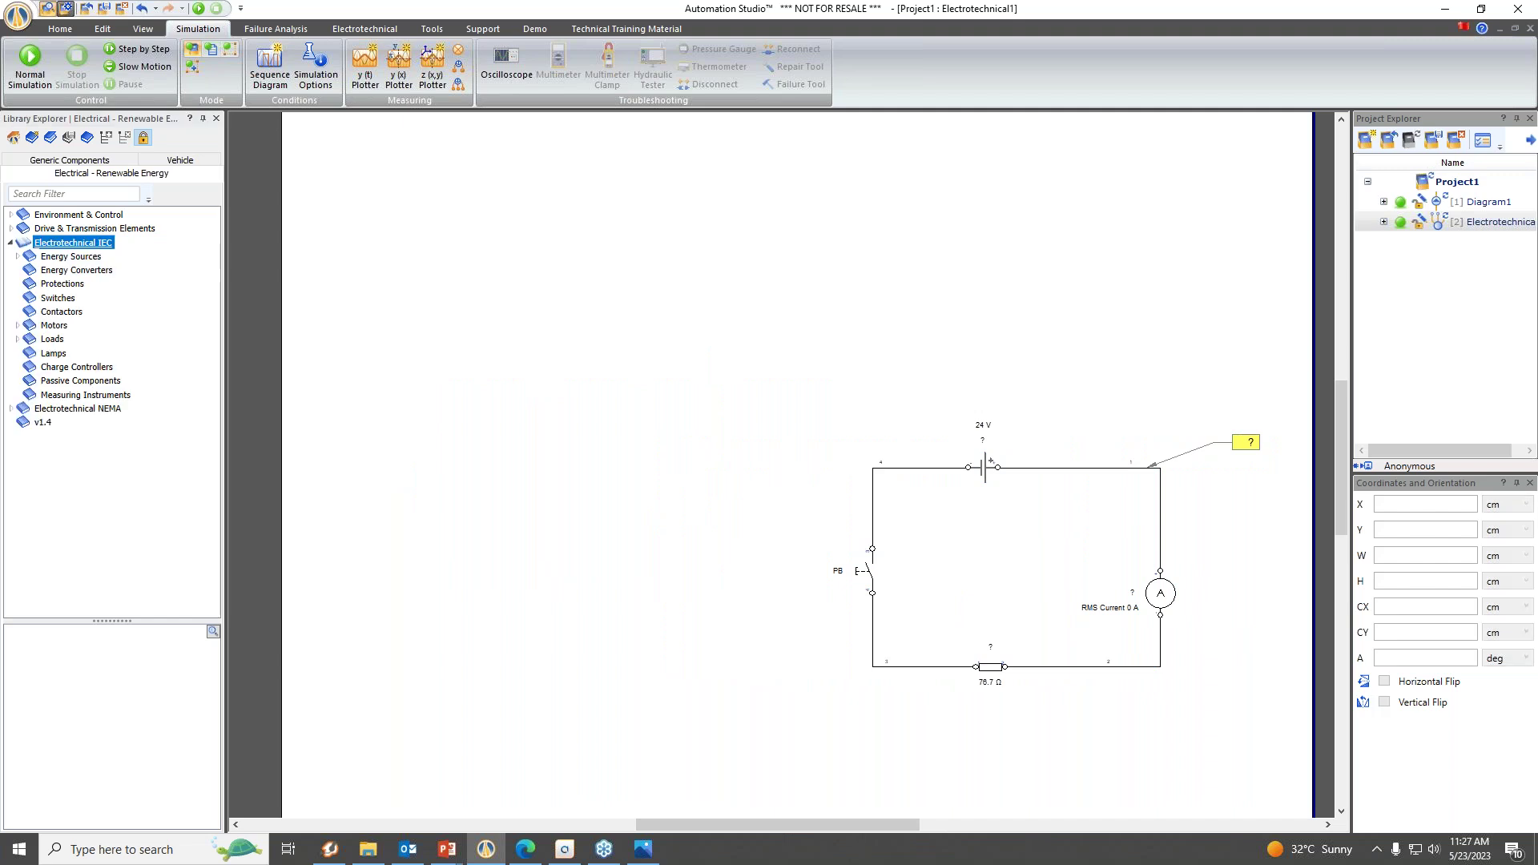
pyautogui.doubleClick(71, 256)
pyautogui.click(63, 270)
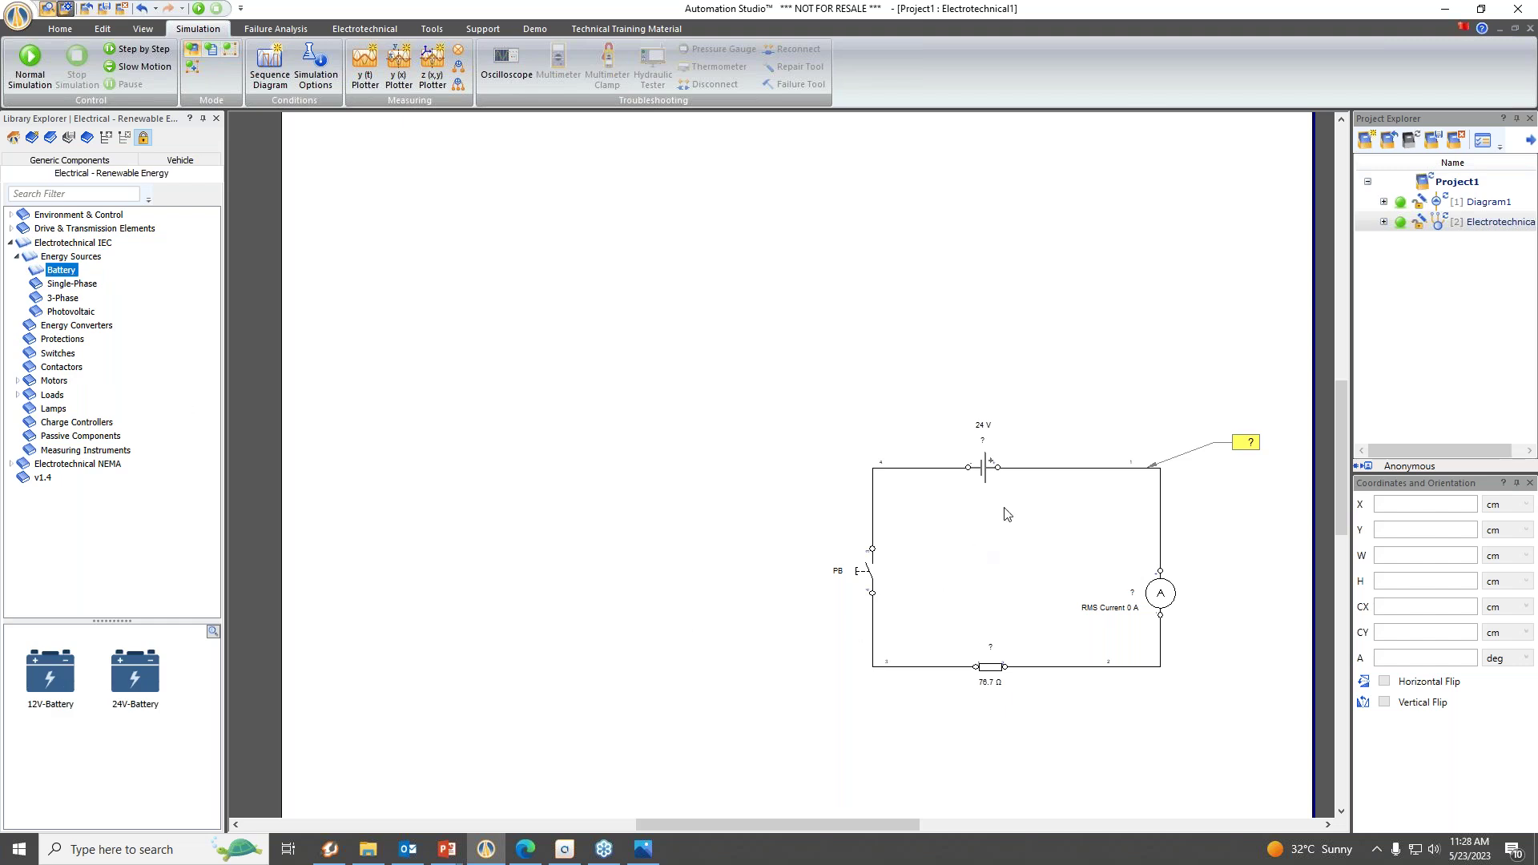
pyautogui.scroll(1, 995, 460)
pyautogui.scroll(-1, 944, 531)
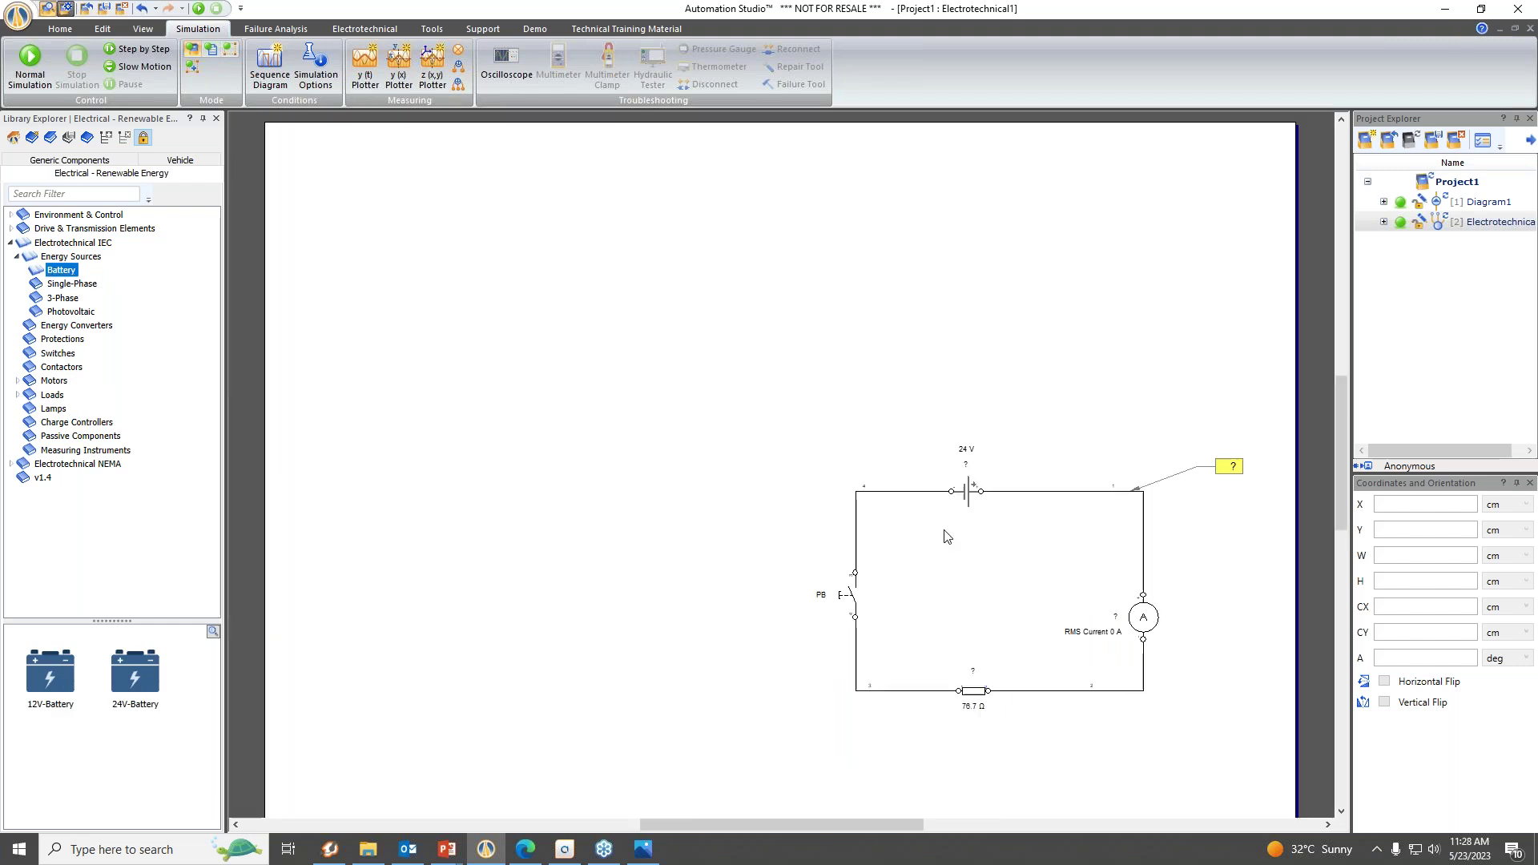
pyautogui.click(135, 675)
pyautogui.moveTo(593, 367); pyautogui.dragTo(569, 278)
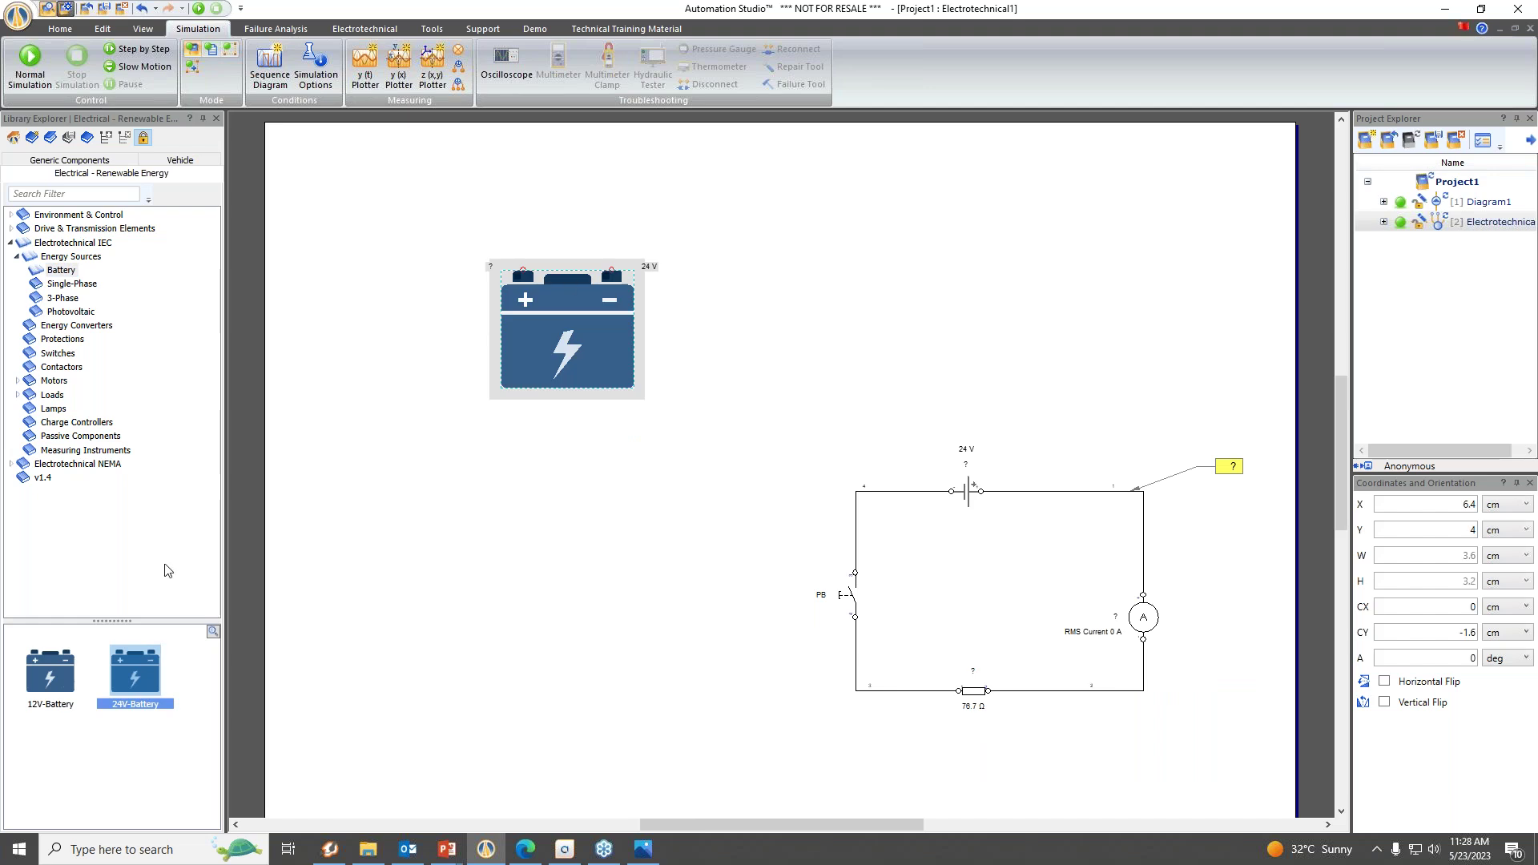
# Place an illustrated Ammeter from the Measuring Instruments below and to the right of the 24V-Battery.
pyautogui.click(64, 452)
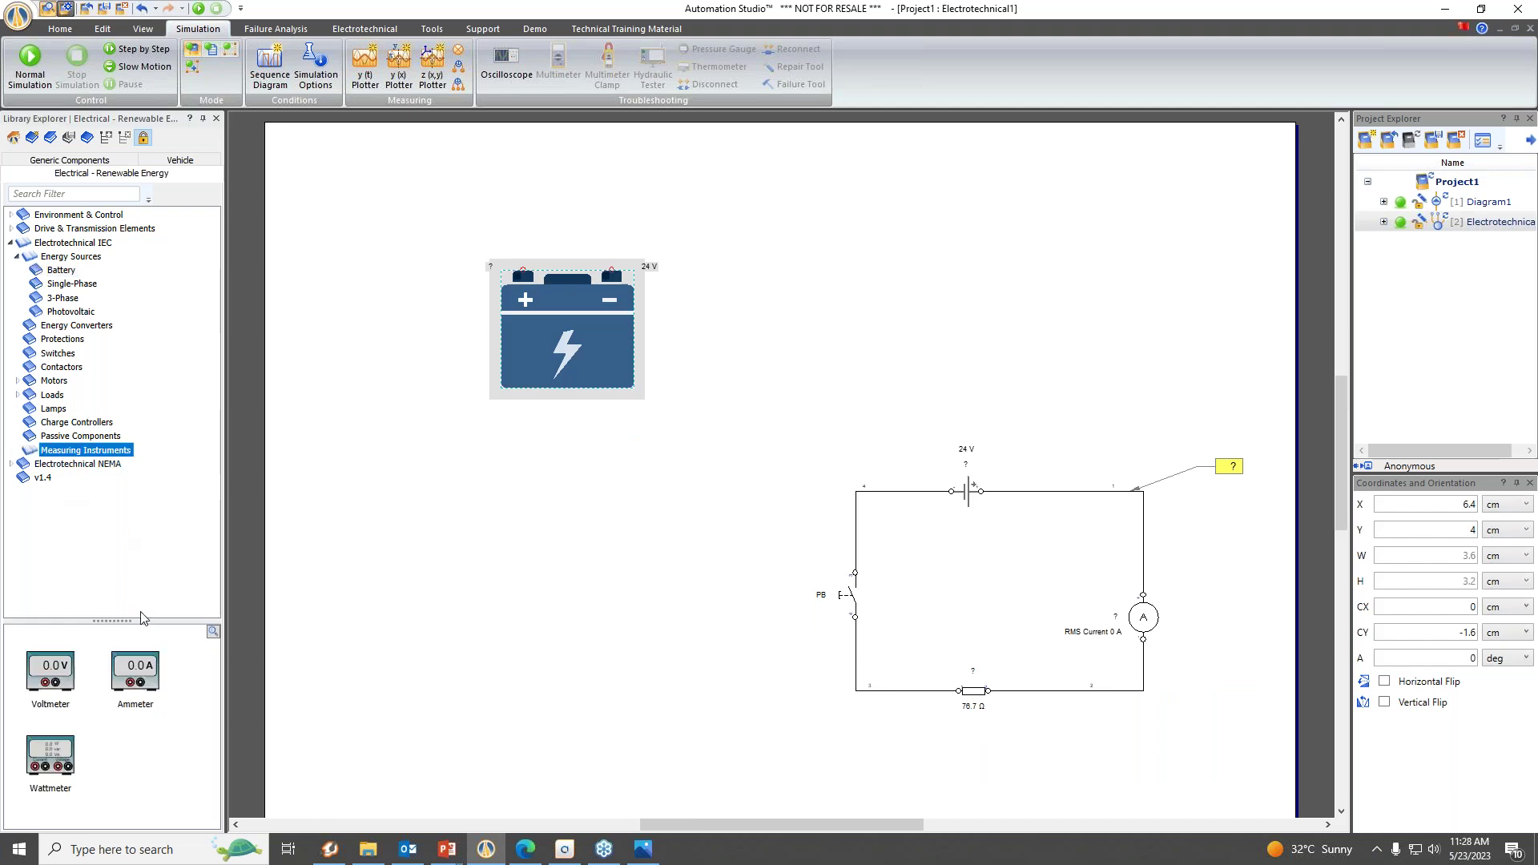
pyautogui.click(135, 677)
pyautogui.moveTo(663, 544); pyautogui.dragTo(752, 451)
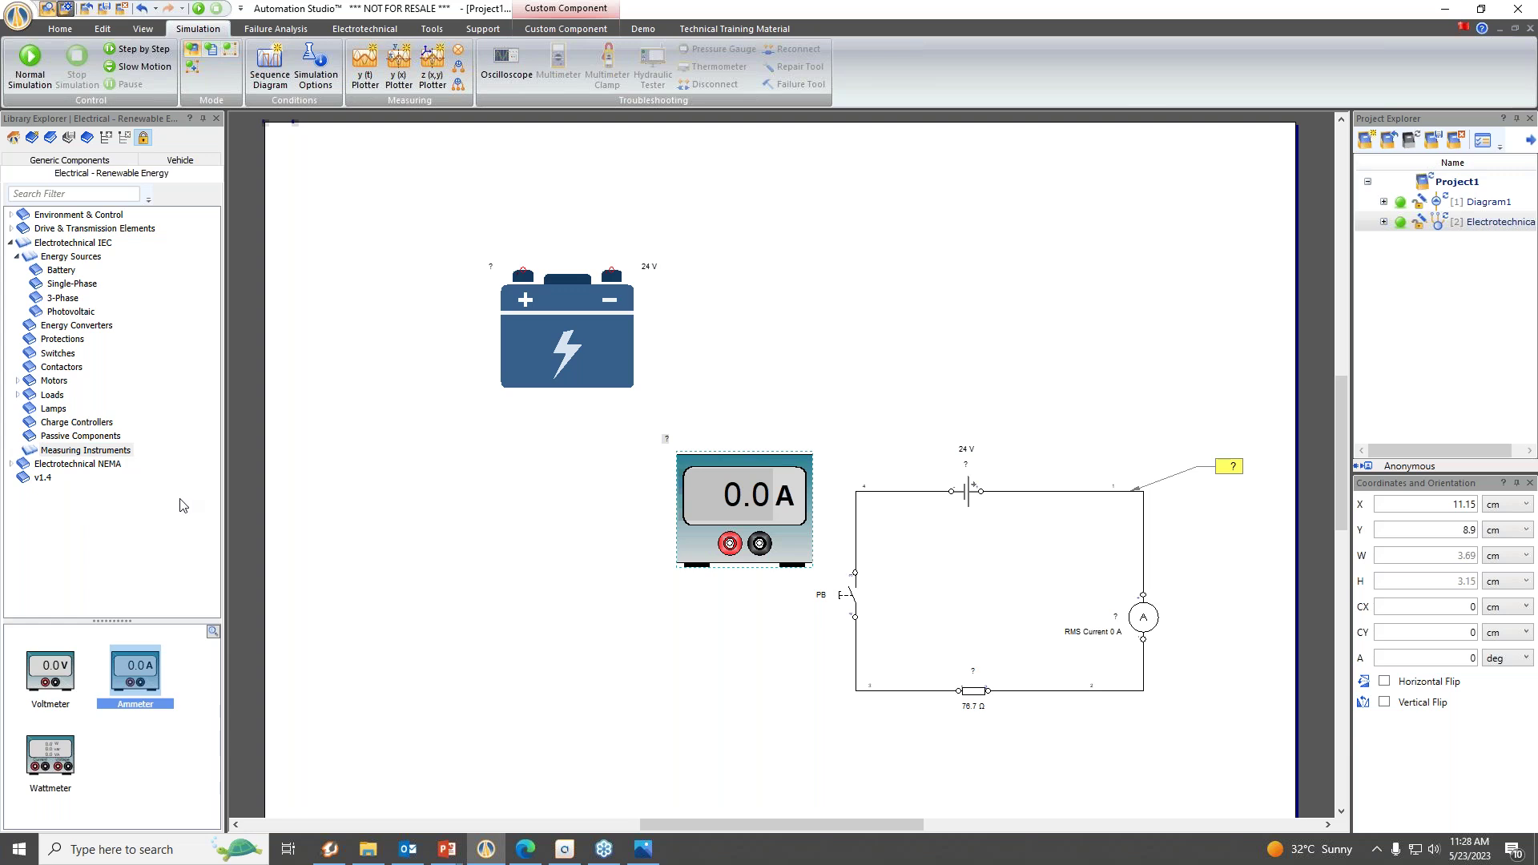
# Place a Variable Resistor - Rheostat from the Passive Components below the illustrated battery and ammeter.
pyautogui.click(74, 437)
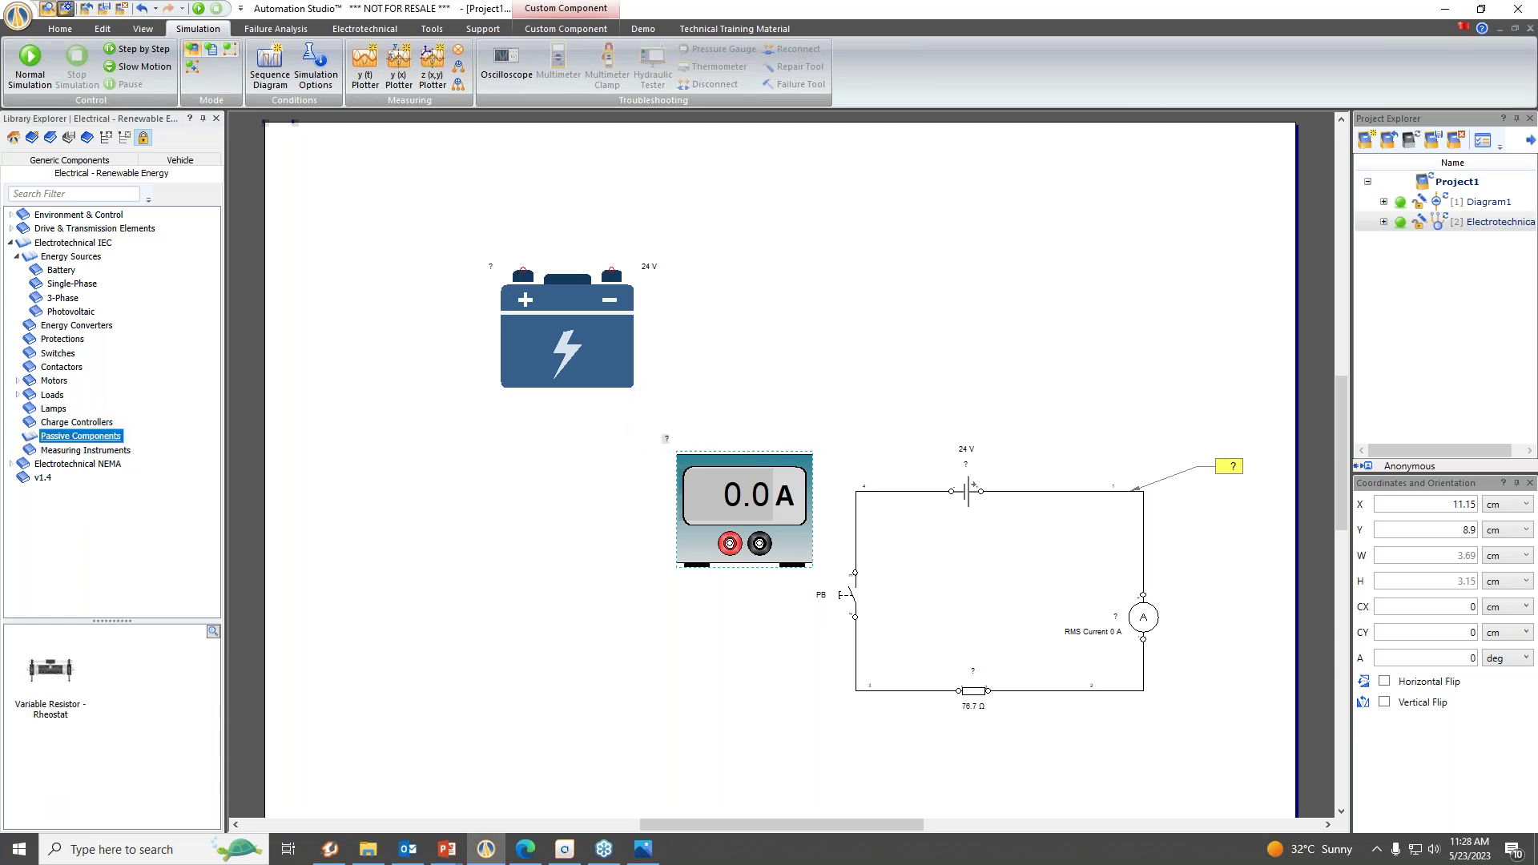
pyautogui.click(52, 697)
pyautogui.moveTo(57, 698); pyautogui.dragTo(577, 683)
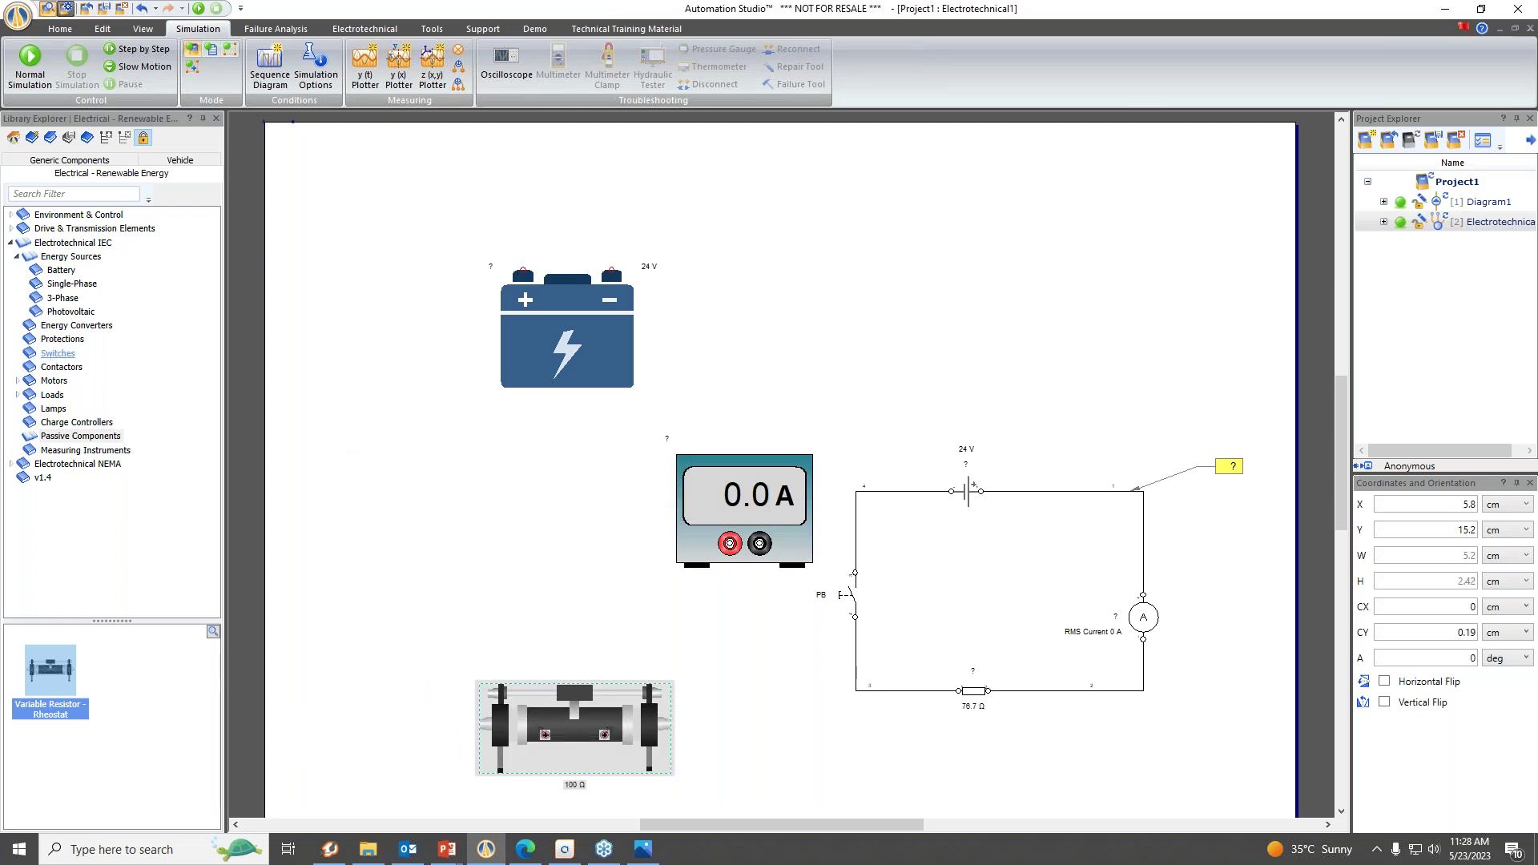
# Place a green make-contact, automatic-return push-button switch left of the illustrated ammeter and give it the alias P1.
pyautogui.click(59, 357)
pyautogui.click(56, 675)
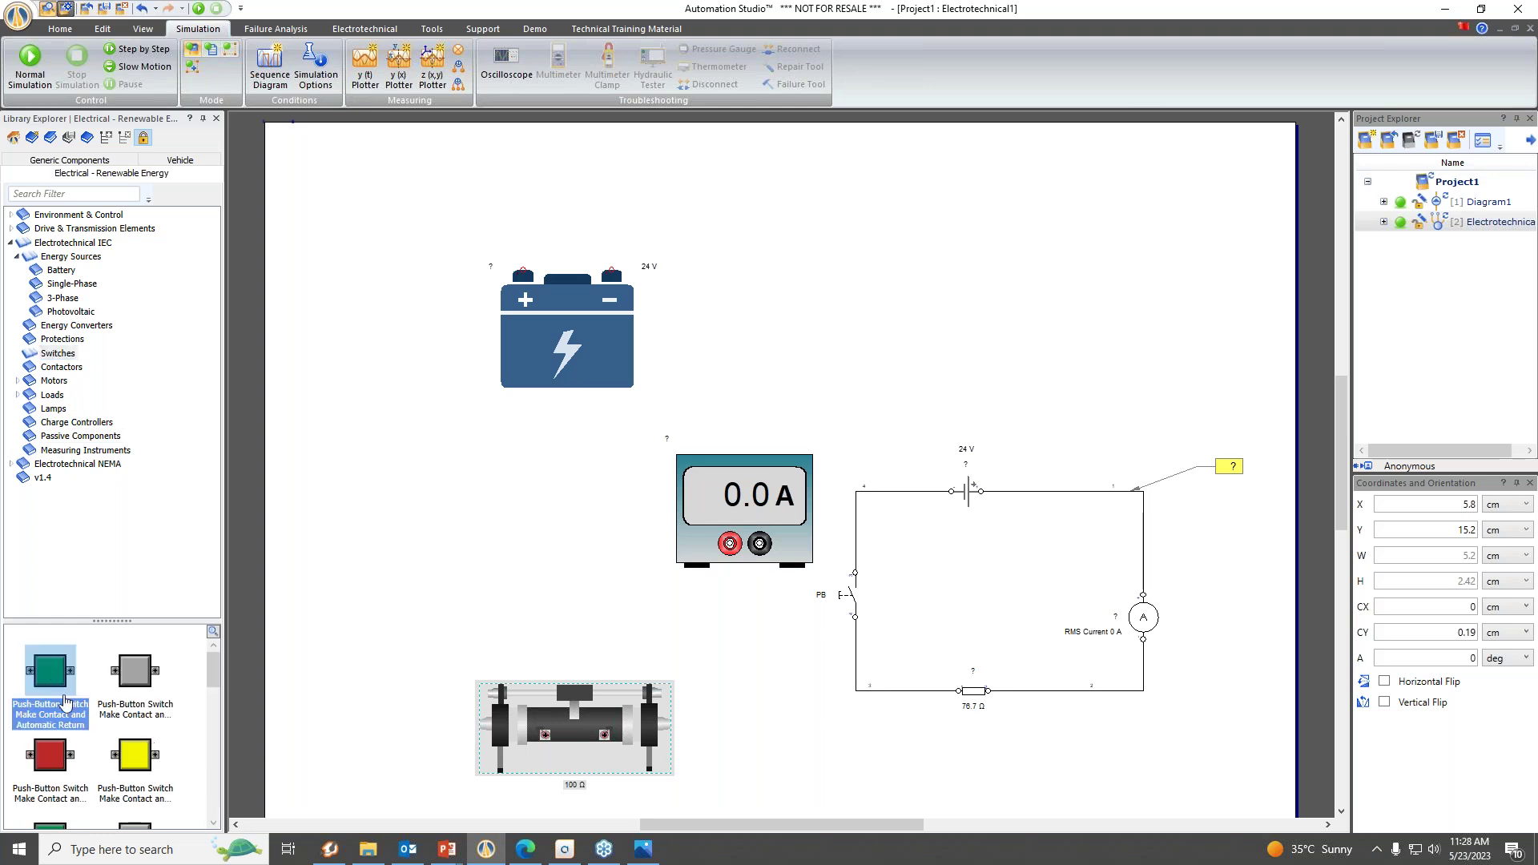
pyautogui.moveTo(50, 682); pyautogui.dragTo(354, 512)
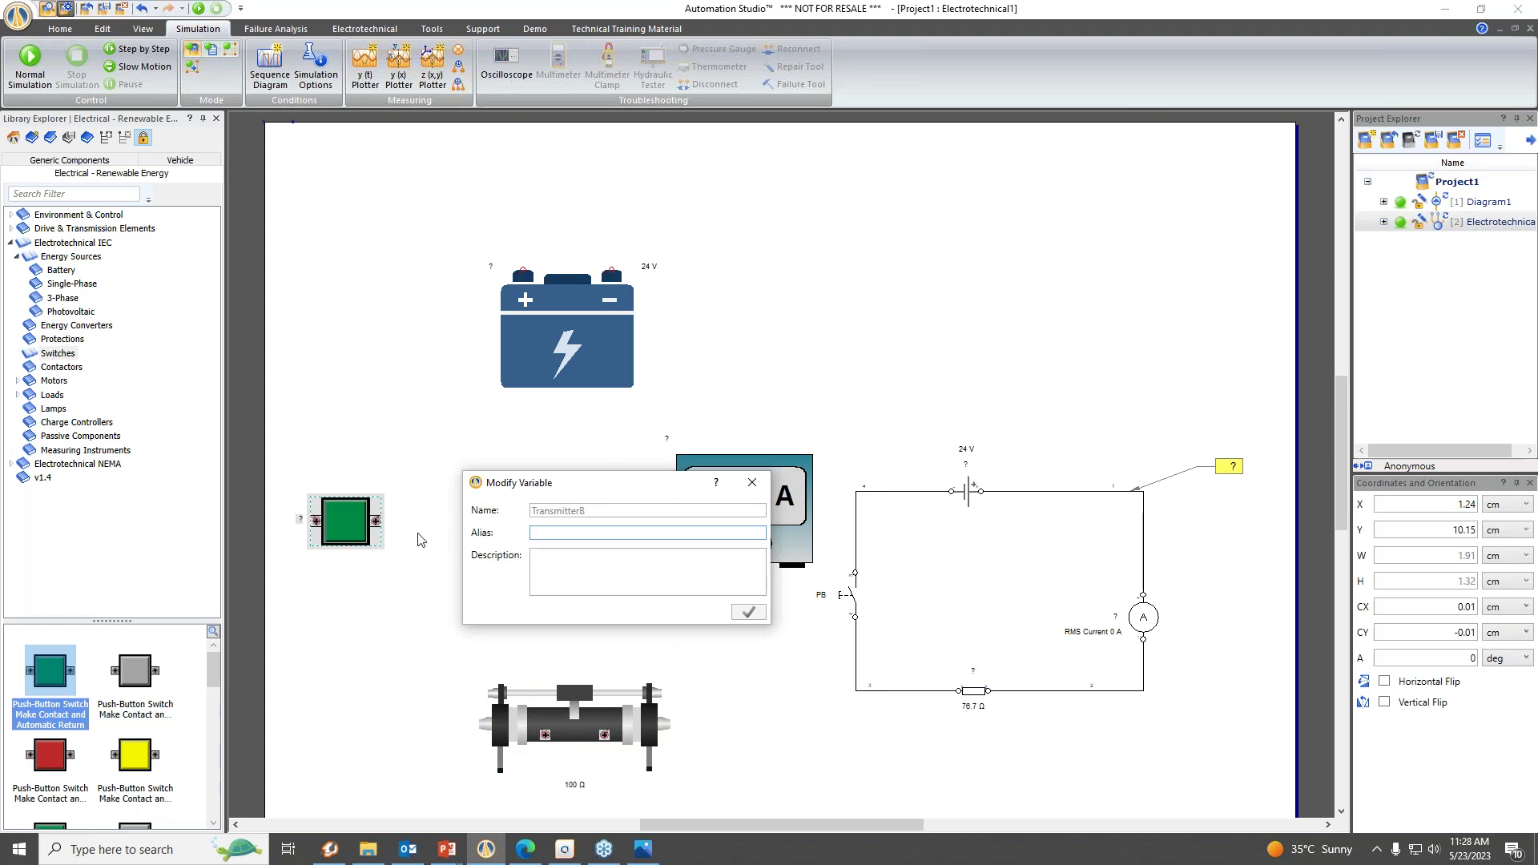
pyautogui.write('P1')
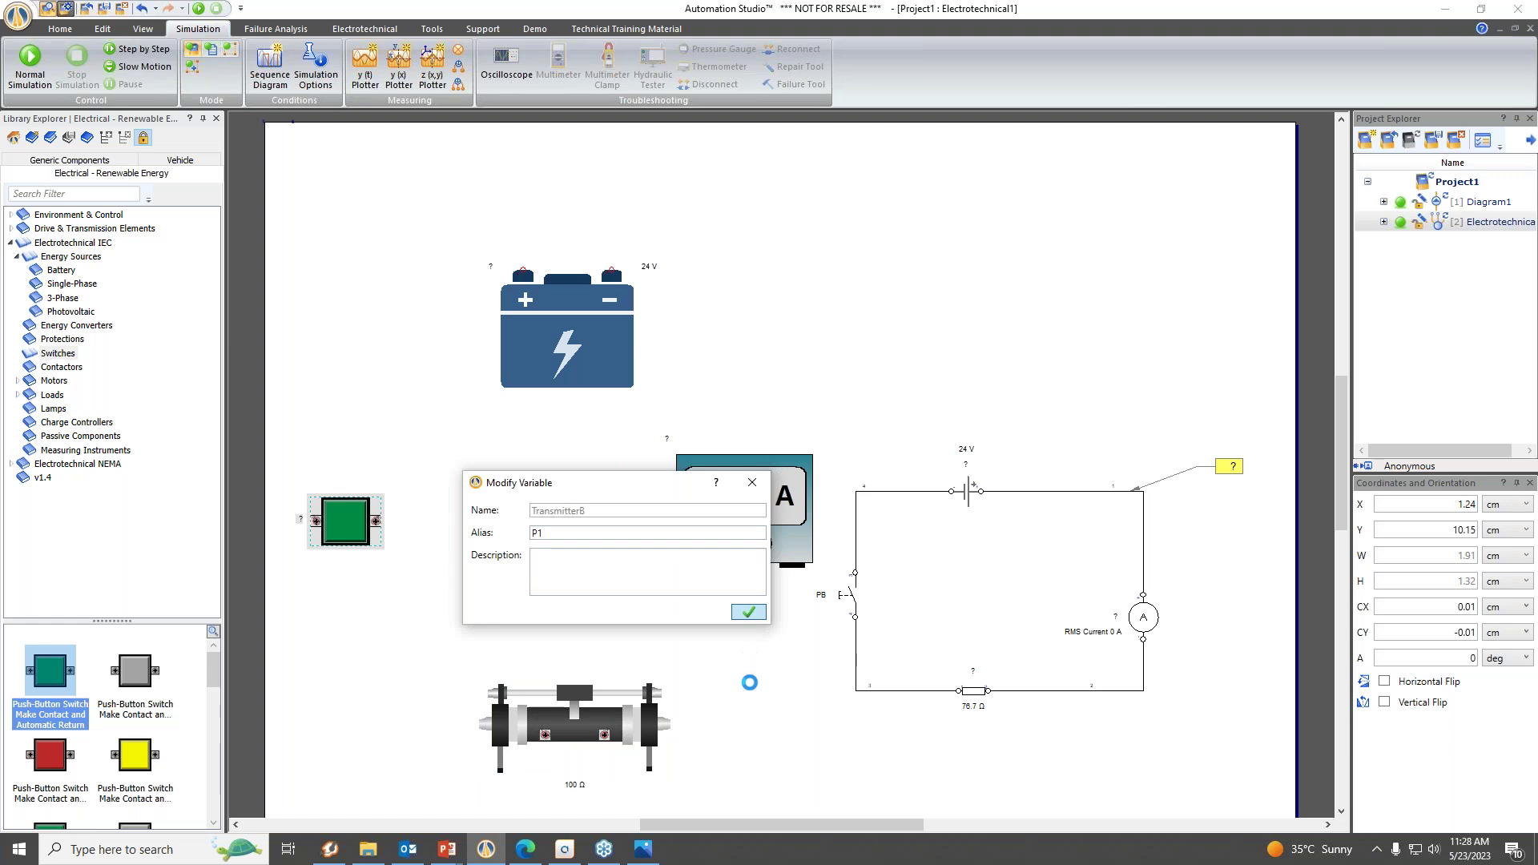
pyautogui.click(749, 615)
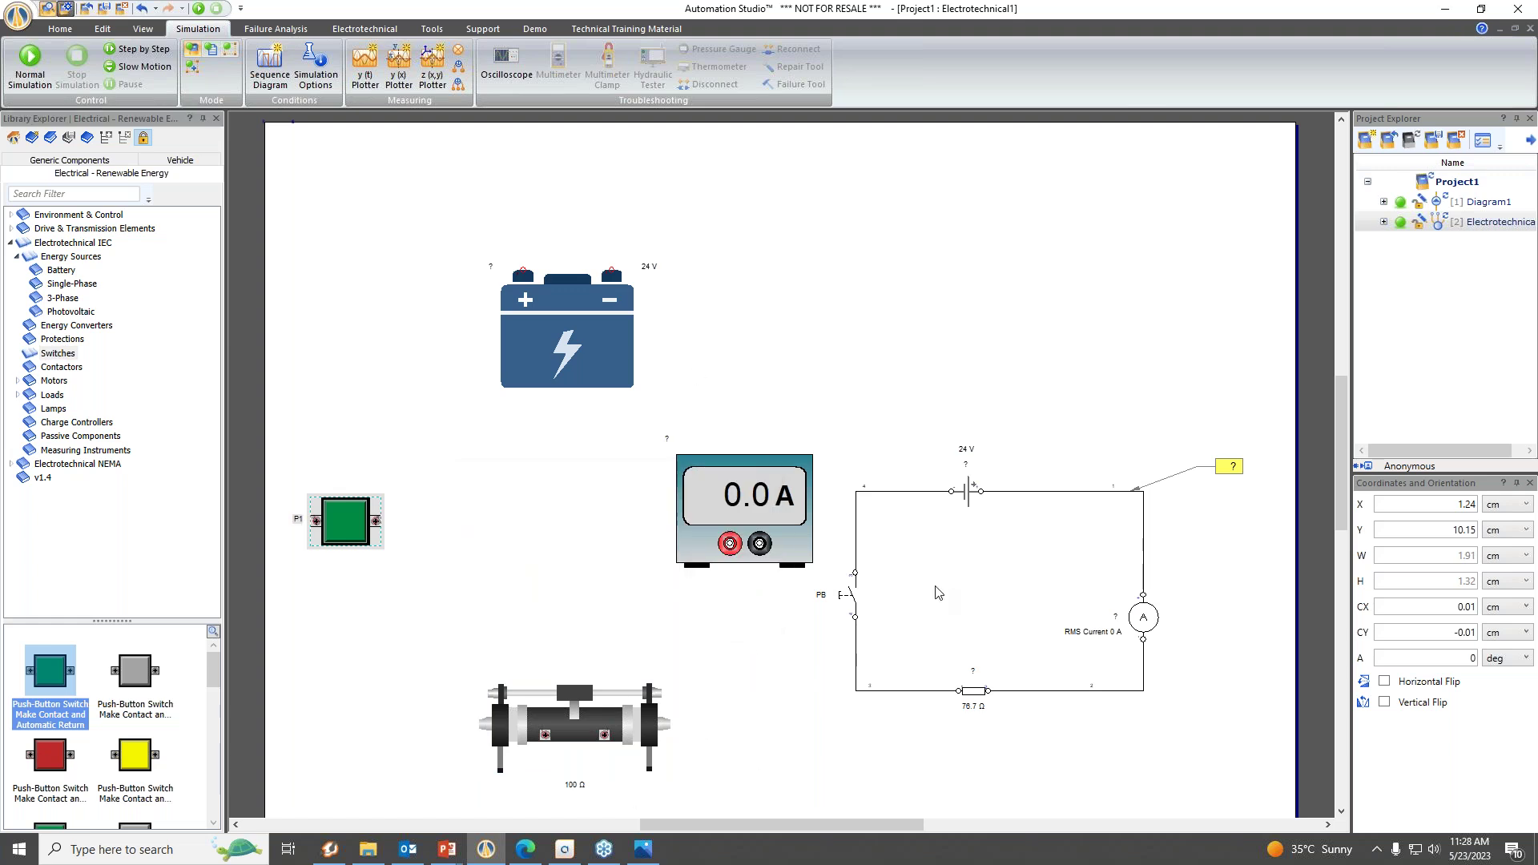
# Move the whole schematic circuit up to the page's upper right corner, clear of the illustrated components.
pyautogui.scroll(-1, 872, 636)
pyautogui.moveTo(898, 825); pyautogui.dragTo(926, 826)
pyautogui.click(934, 743)
pyautogui.moveTo(1028, 741); pyautogui.dragTo(731, 472)
pyautogui.moveTo(800, 540); pyautogui.dragTo(818, 358)
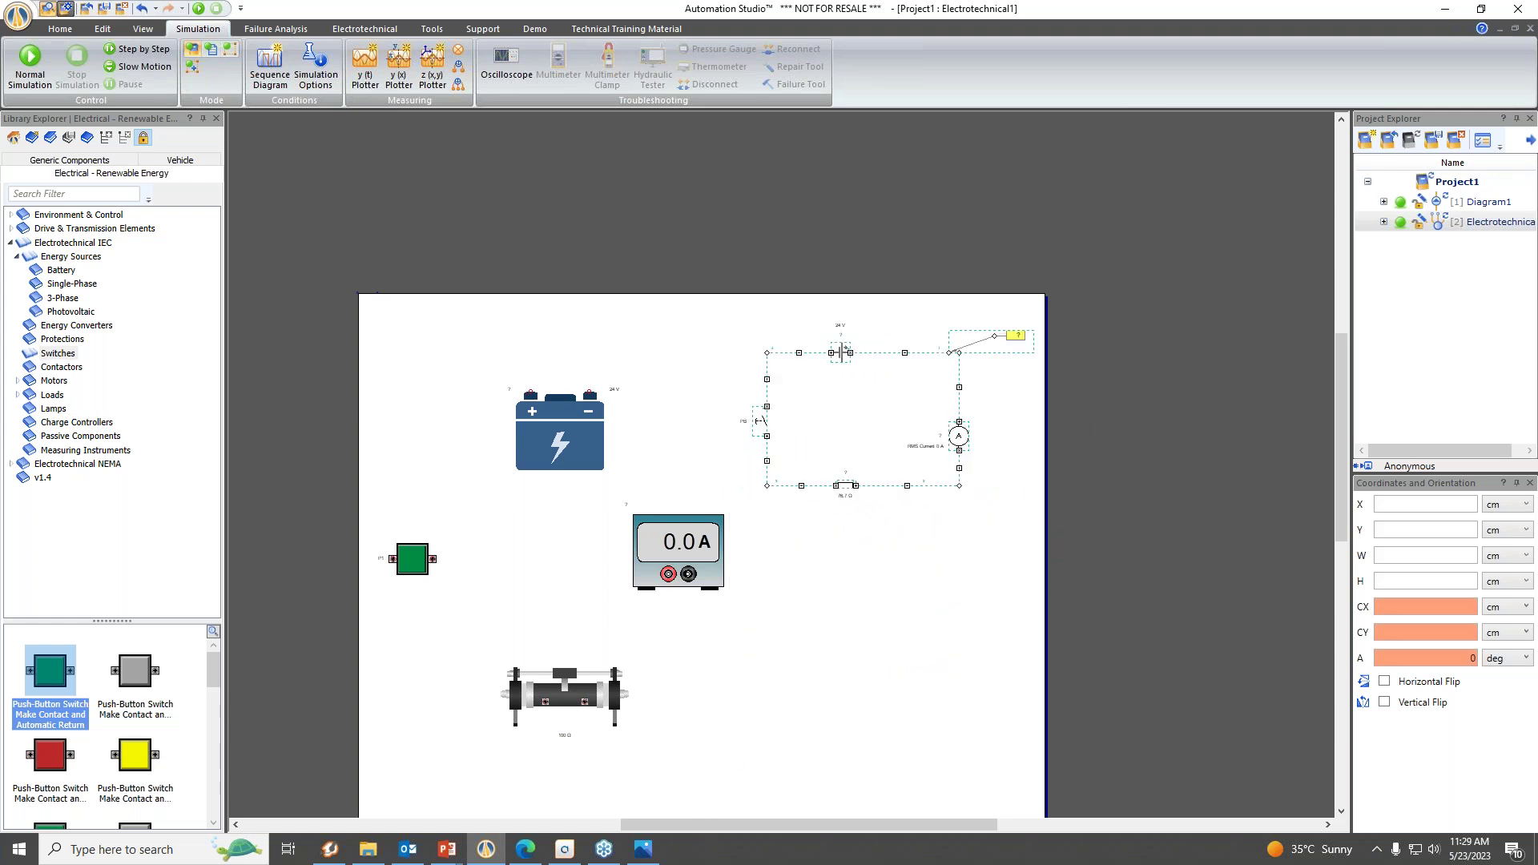
pyautogui.click(747, 785)
pyautogui.moveTo(728, 825); pyautogui.dragTo(718, 825)
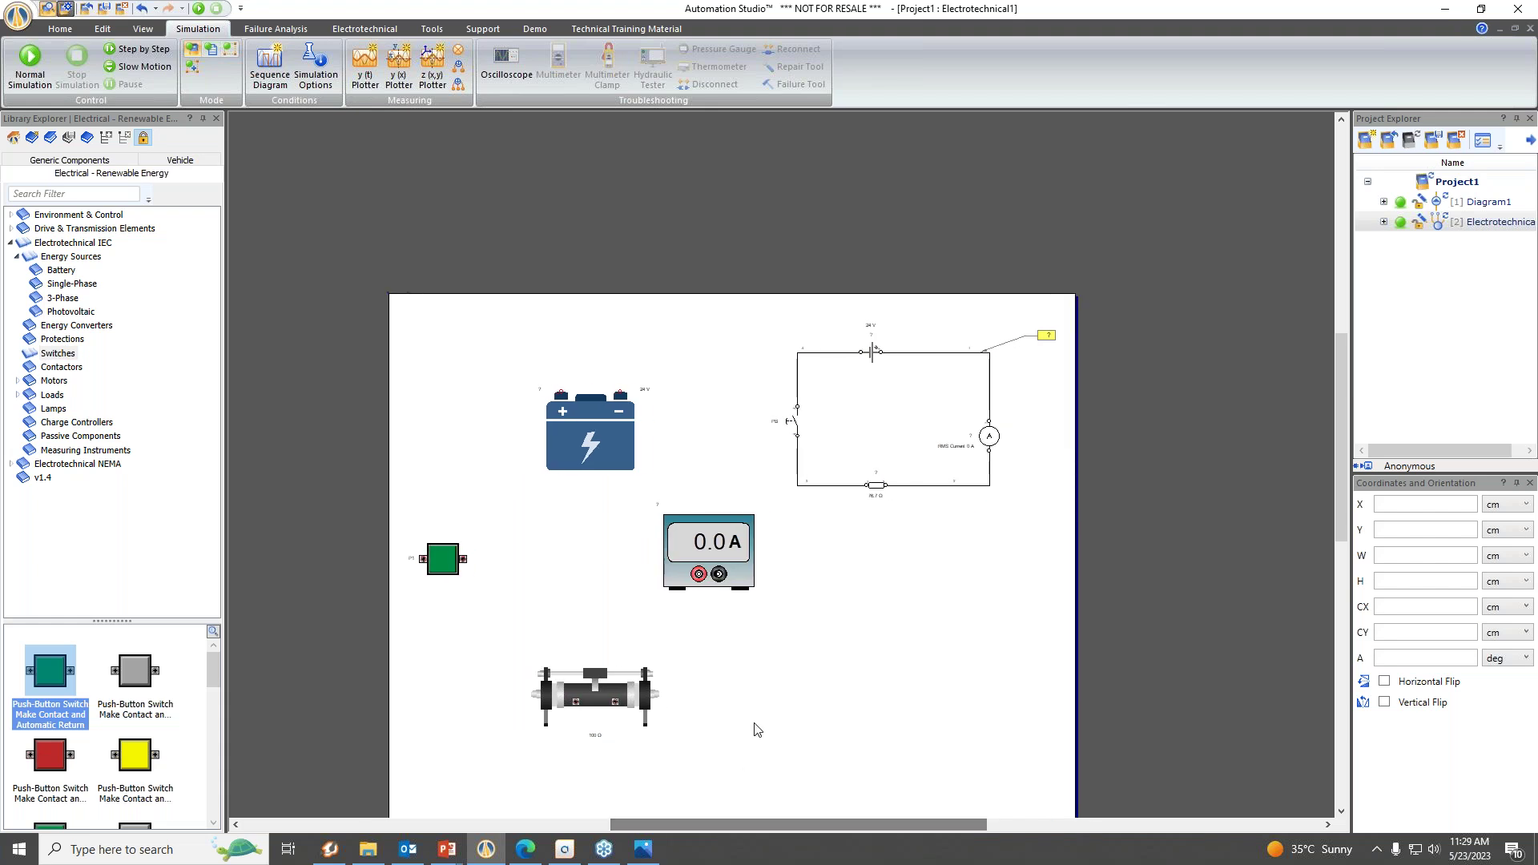
# Wire push-button P1's left terminal to the positive terminal of the illustrated 24 V battery.
pyautogui.rightClick(755, 723)
pyautogui.click(825, 525)
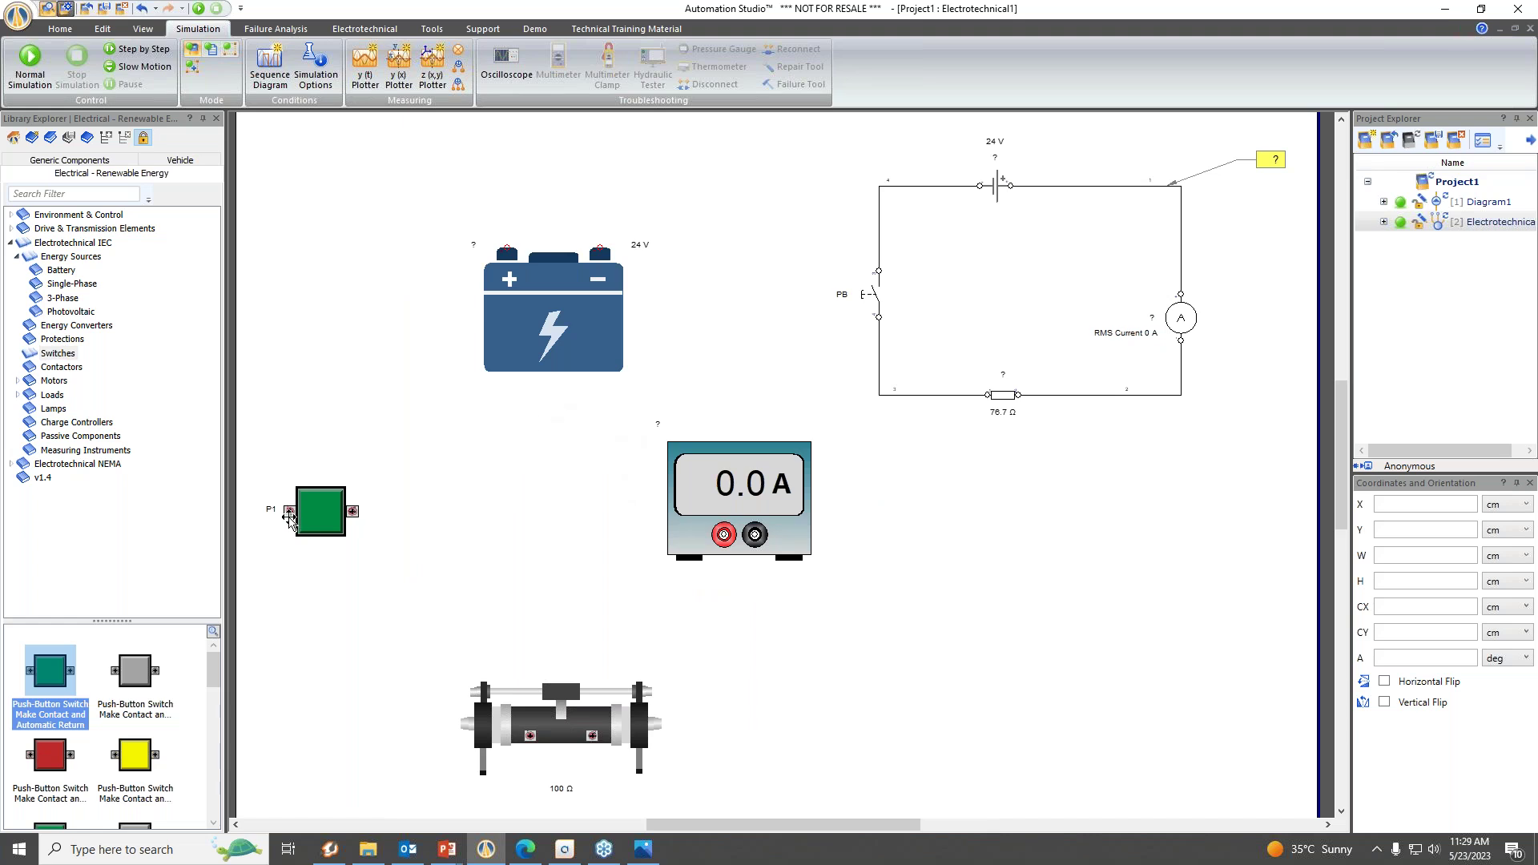
pyautogui.moveTo(289, 510)
pyautogui.mouseDown()
pyautogui.moveTo(257, 508)
pyautogui.moveTo(245, 421)
pyautogui.moveTo(266, 158)
pyautogui.moveTo(502, 176)
pyautogui.moveTo(506, 247)
pyautogui.mouseUp()
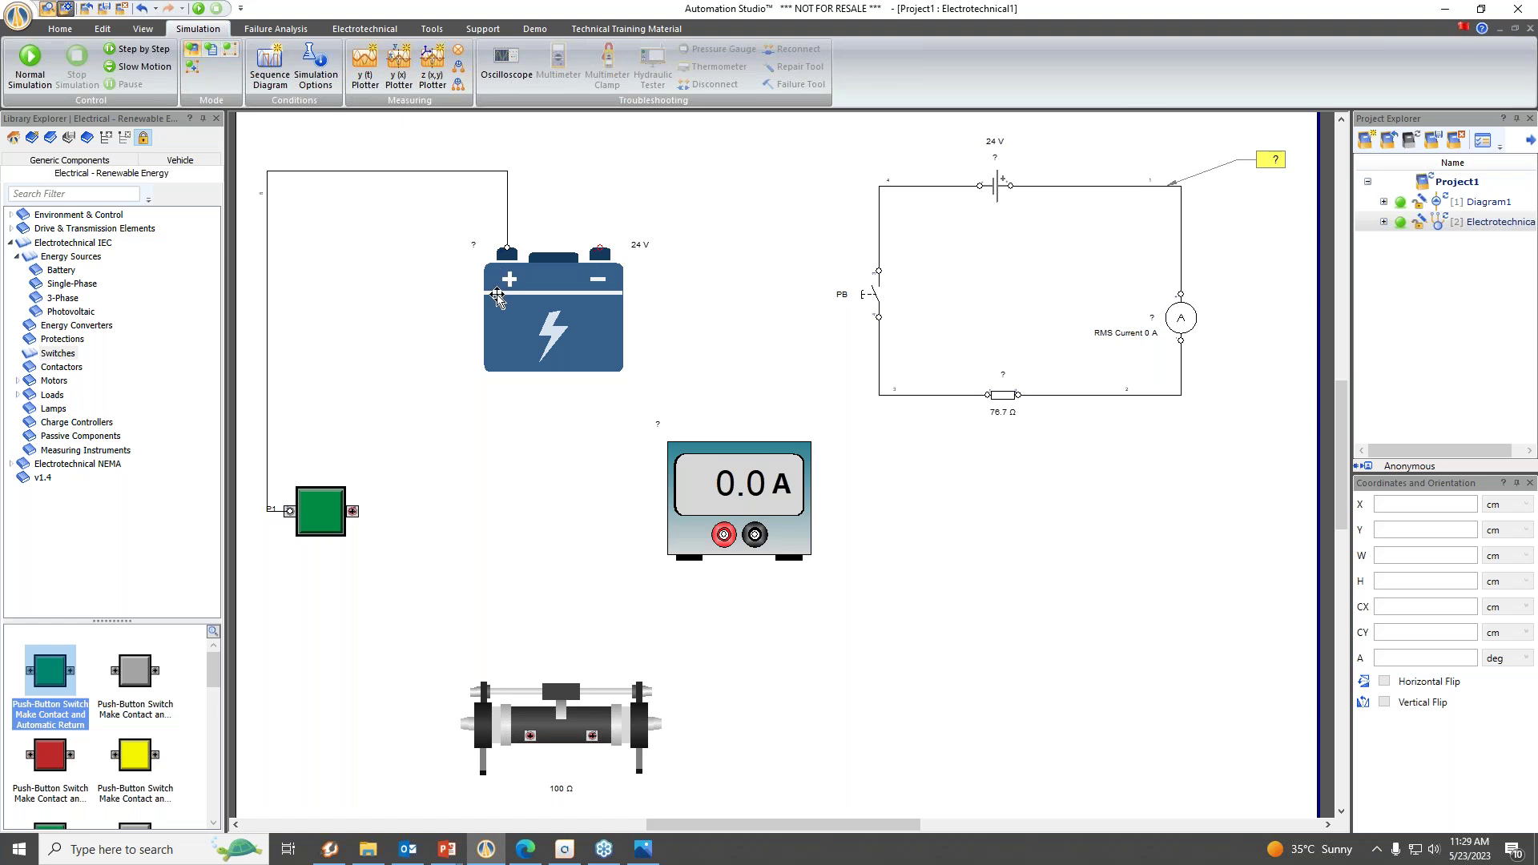
# Wire the battery's negative terminal to the ammeter's red terminal, and the ammeter's black terminal to the rheostat's right terminal.
pyautogui.moveTo(598, 244)
pyautogui.mouseDown()
pyautogui.moveTo(601, 172)
pyautogui.moveTo(649, 172)
pyautogui.moveTo(686, 197)
pyautogui.moveTo(675, 161)
pyautogui.moveTo(649, 234)
pyautogui.moveTo(590, 140)
pyautogui.moveTo(609, 160)
pyautogui.moveTo(652, 159)
pyautogui.moveTo(695, 299)
pyautogui.moveTo(645, 461)
pyautogui.moveTo(645, 577)
pyautogui.moveTo(672, 613)
pyautogui.moveTo(705, 607)
pyautogui.moveTo(723, 535)
pyautogui.mouseUp()
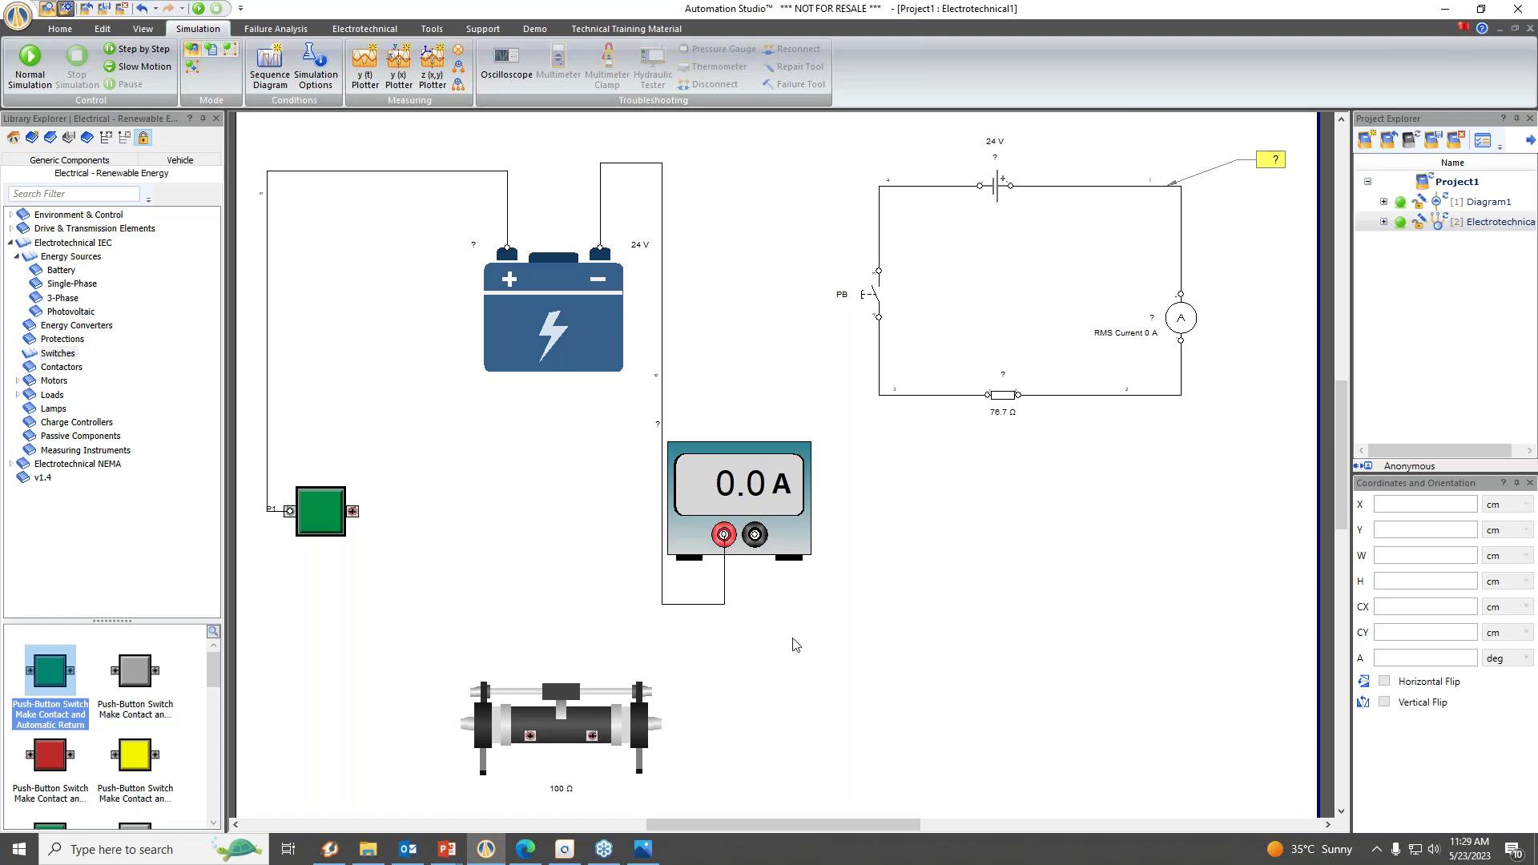
pyautogui.scroll(-2, 796, 645)
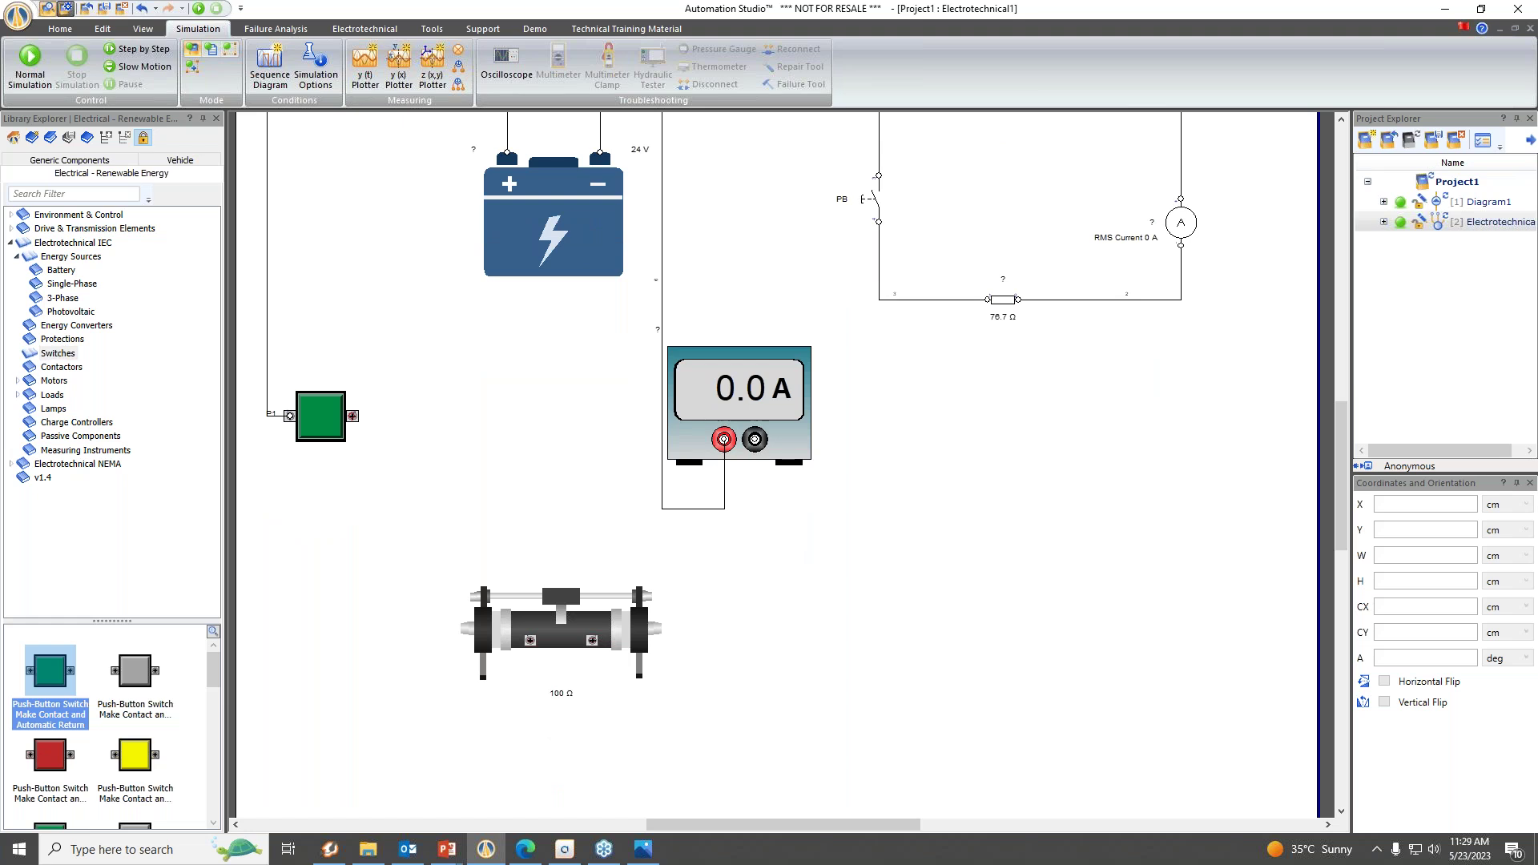
pyautogui.moveTo(755, 439)
pyautogui.mouseDown()
pyautogui.moveTo(753, 690)
pyautogui.moveTo(719, 761)
pyautogui.moveTo(600, 757)
pyautogui.moveTo(592, 646)
pyautogui.mouseUp()
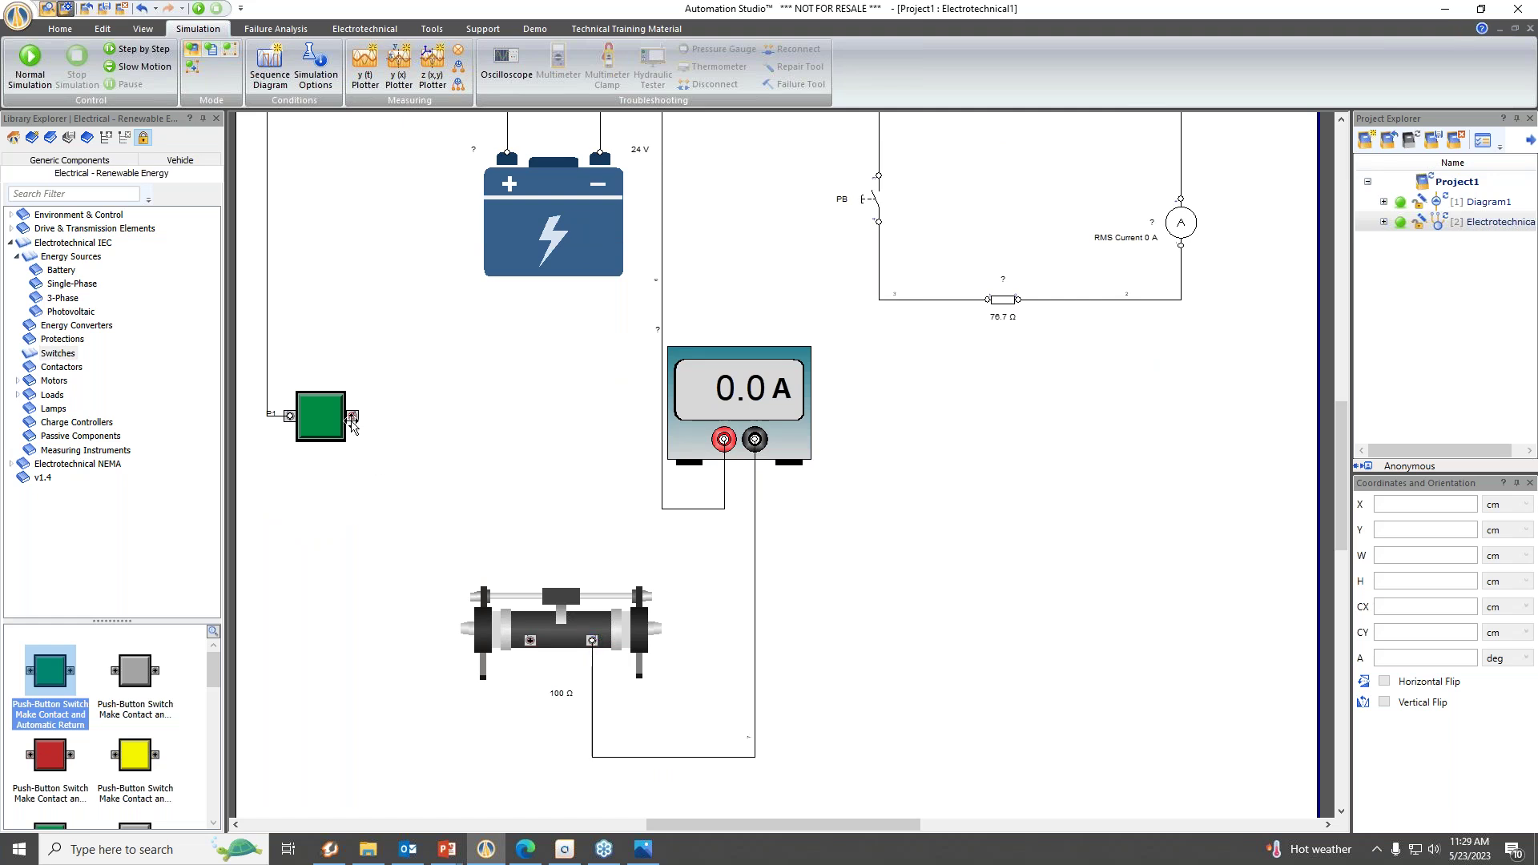
# Wire push-button P1's right terminal to the rheostat's left terminal to close the illustrated circuit.
pyautogui.moveTo(353, 415)
pyautogui.mouseDown()
pyautogui.moveTo(389, 758)
pyautogui.moveTo(516, 760)
pyautogui.moveTo(530, 639)
pyautogui.mouseUp()
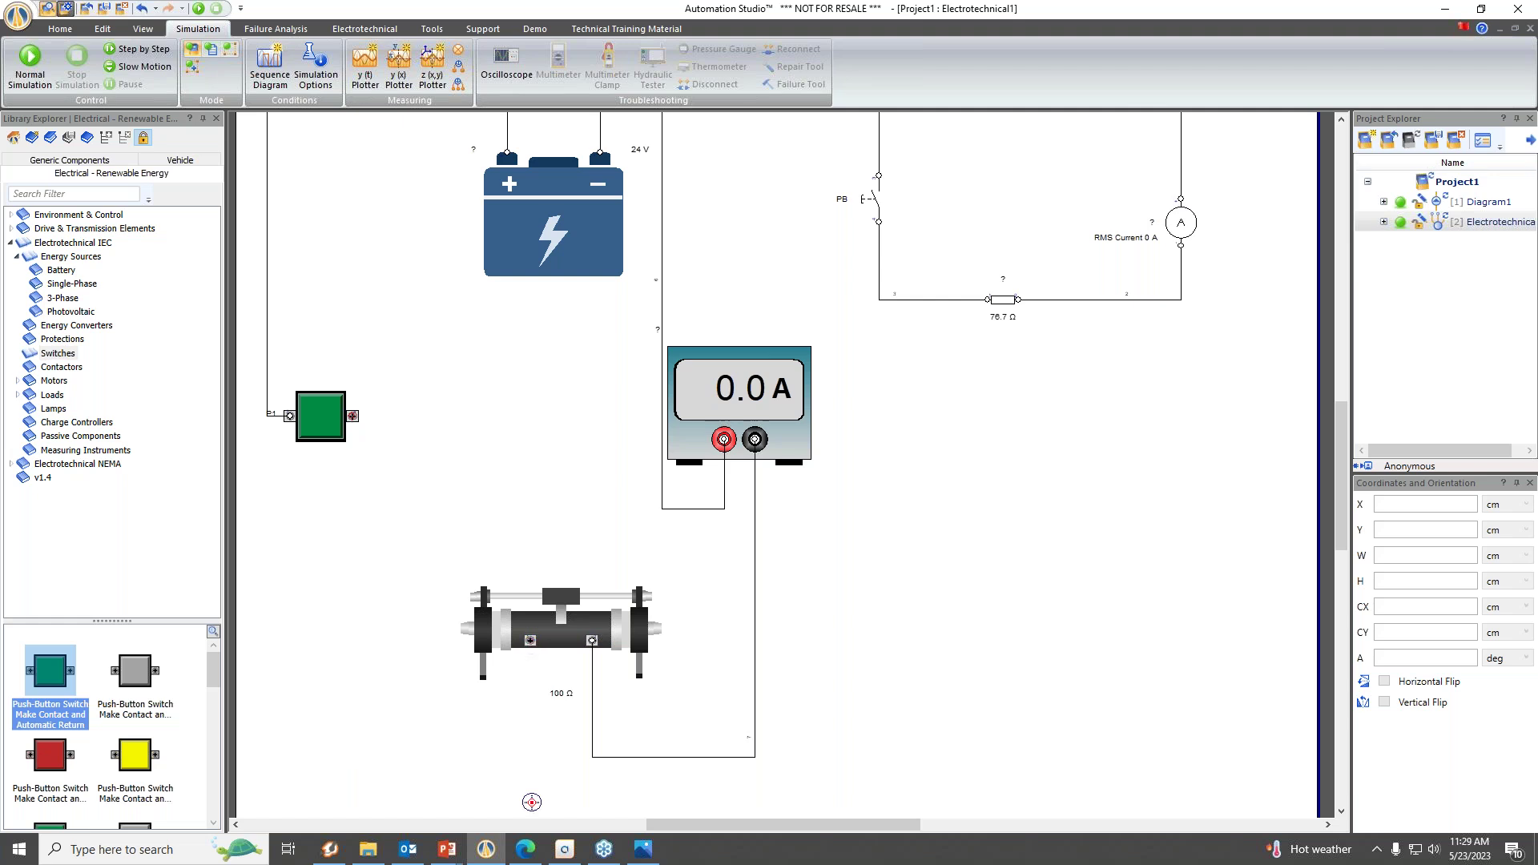
pyautogui.rightClick(924, 560)
pyautogui.click(961, 375)
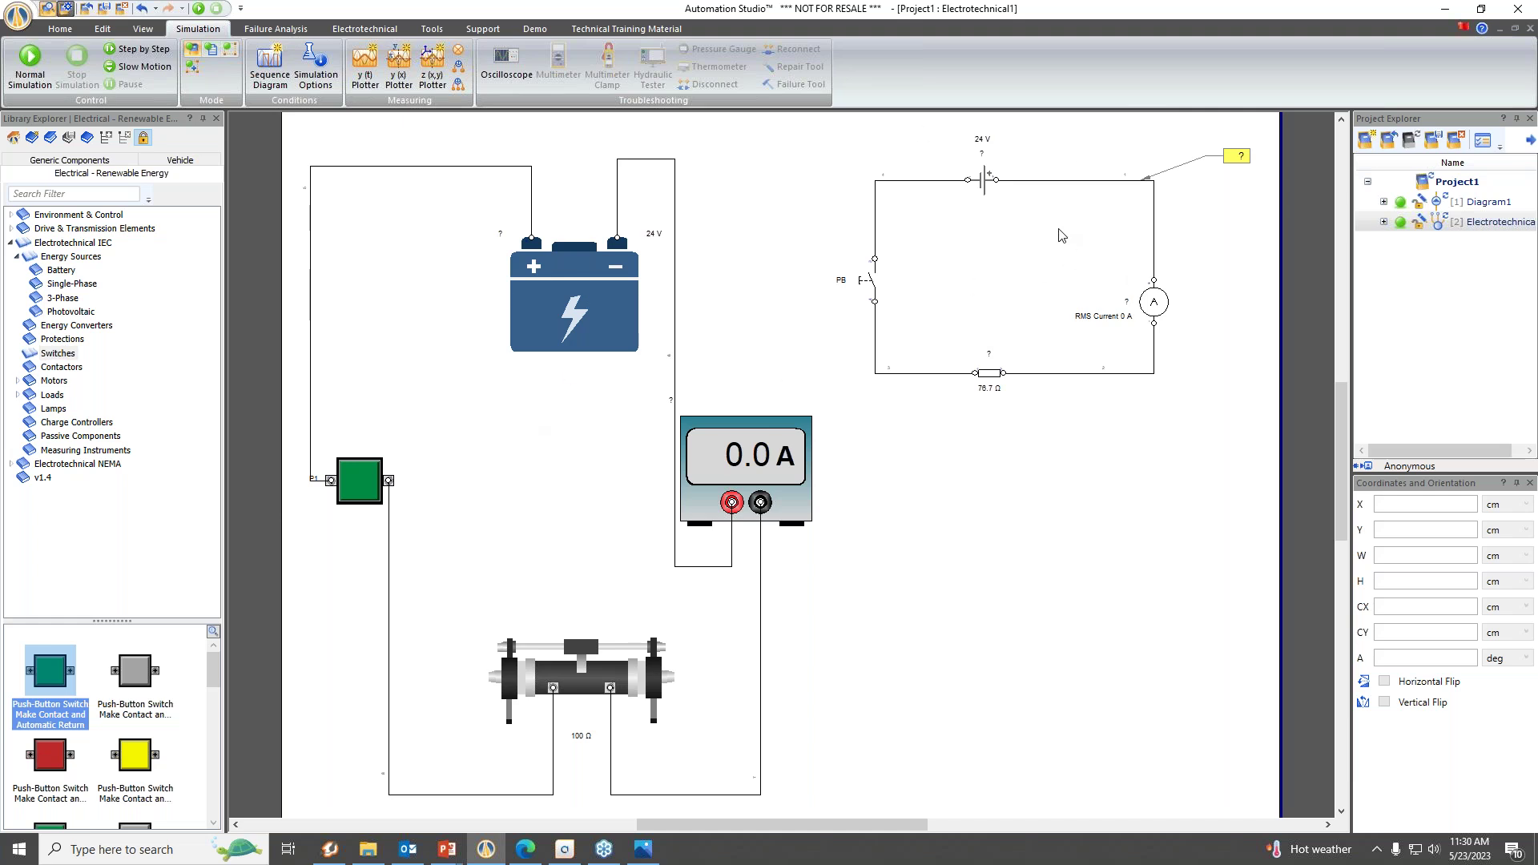
# Start the simulation and close both the schematic push-button PB and the illustrated green push-button.
pyautogui.click(197, 67)
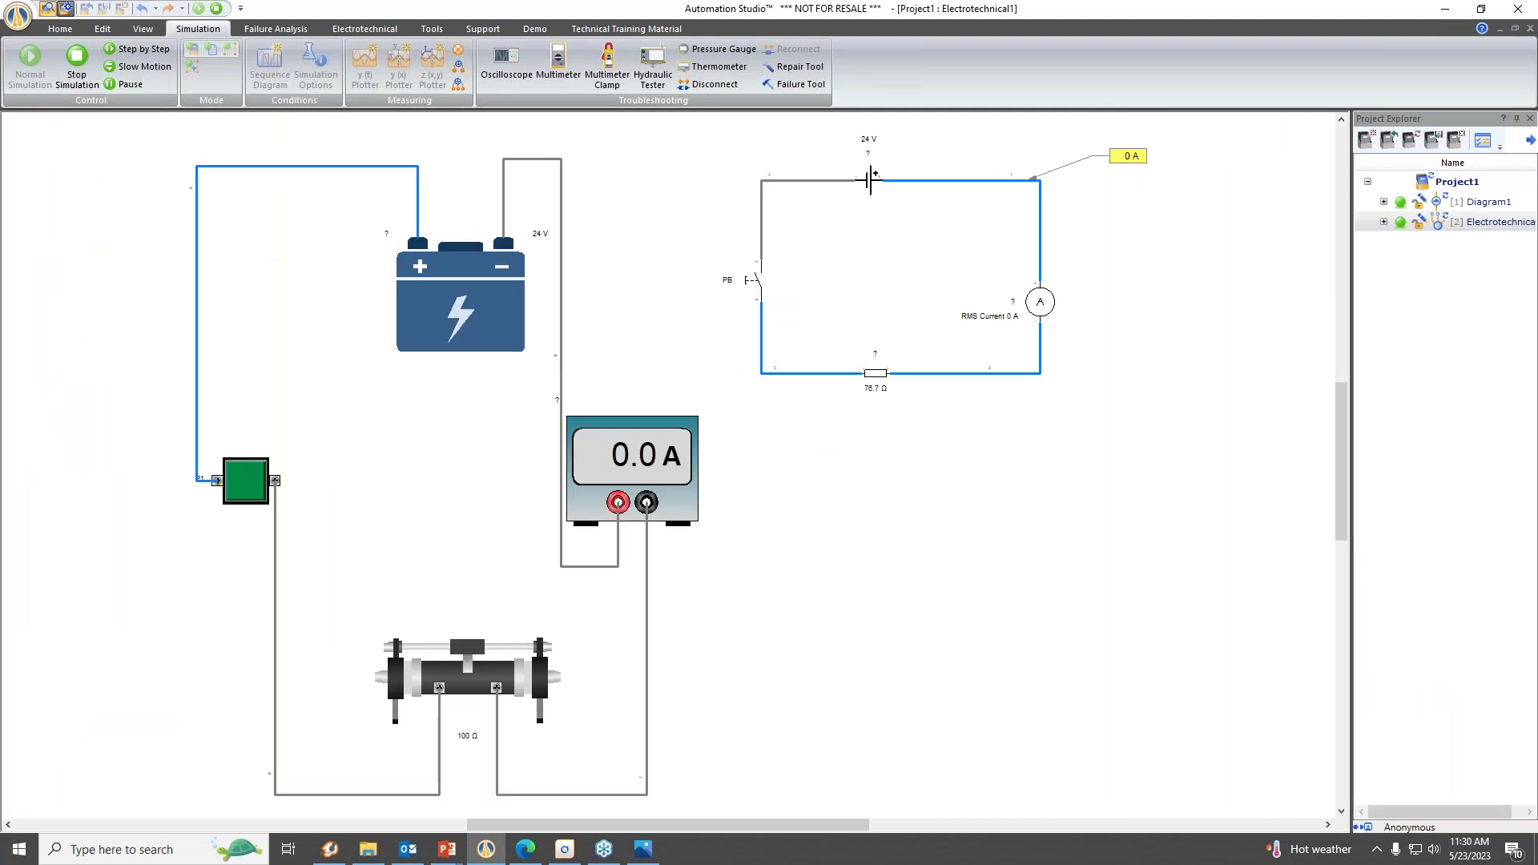
pyautogui.click(756, 280)
pyautogui.click(249, 490)
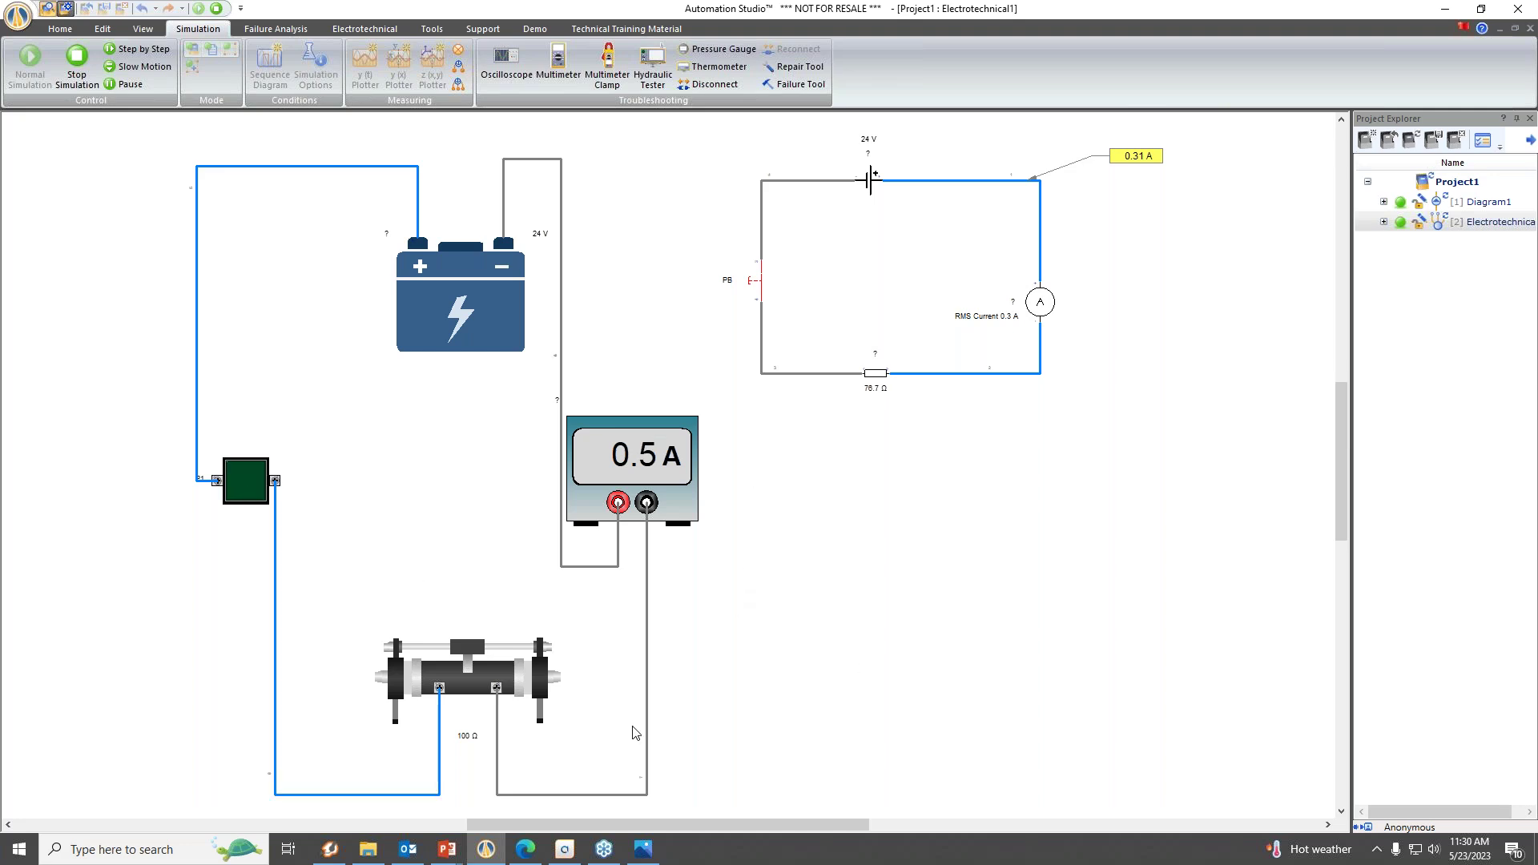
# Set the illustrated rheostat's setting to about 69.21 % while the simulation runs.
pyautogui.click(464, 687)
pyautogui.moveTo(639, 694); pyautogui.dragTo(687, 741)
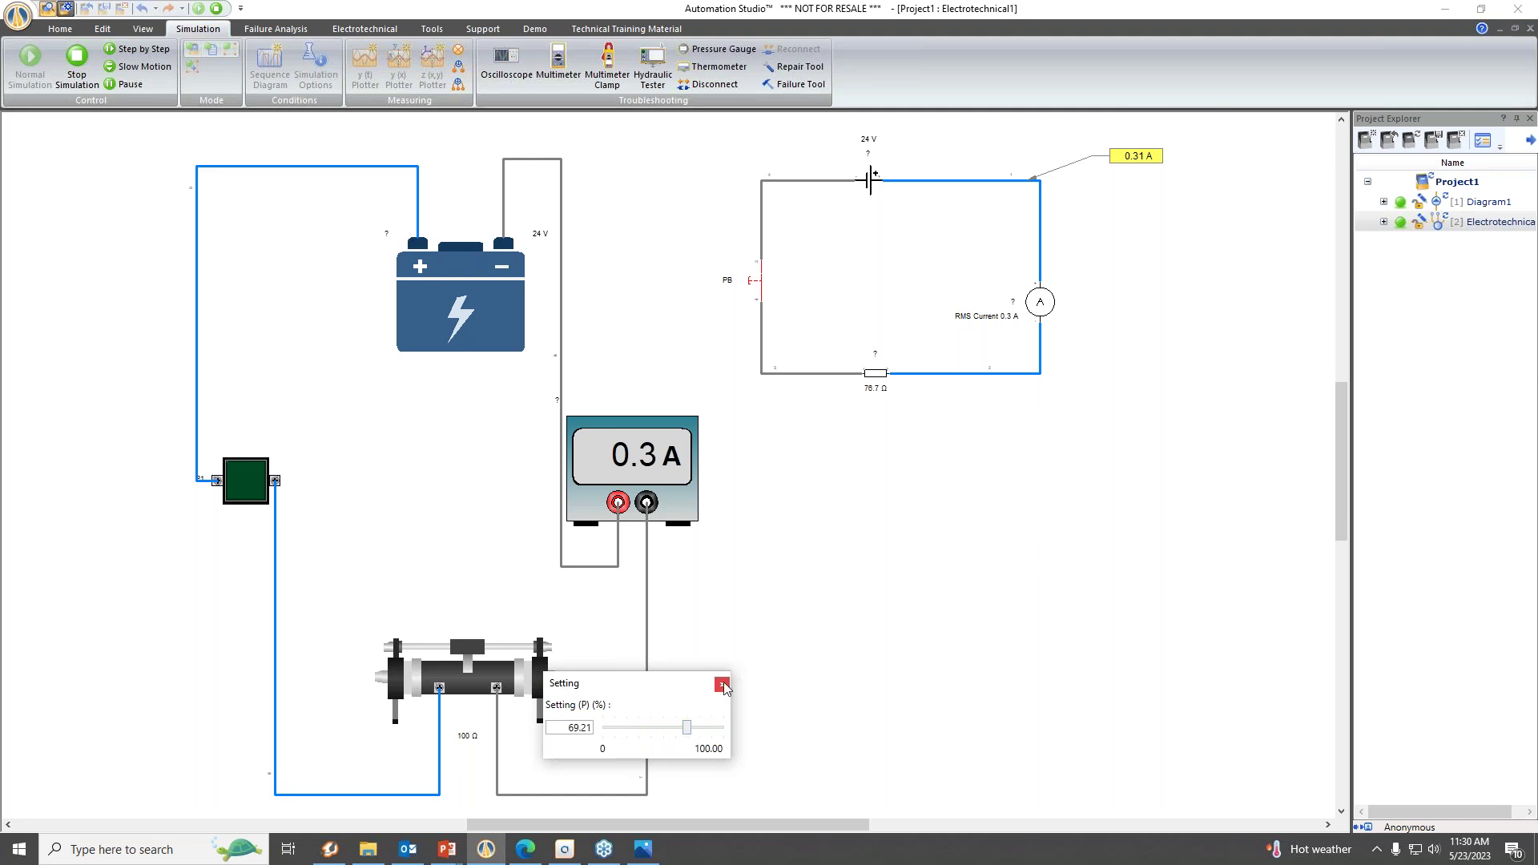
pyautogui.click(723, 684)
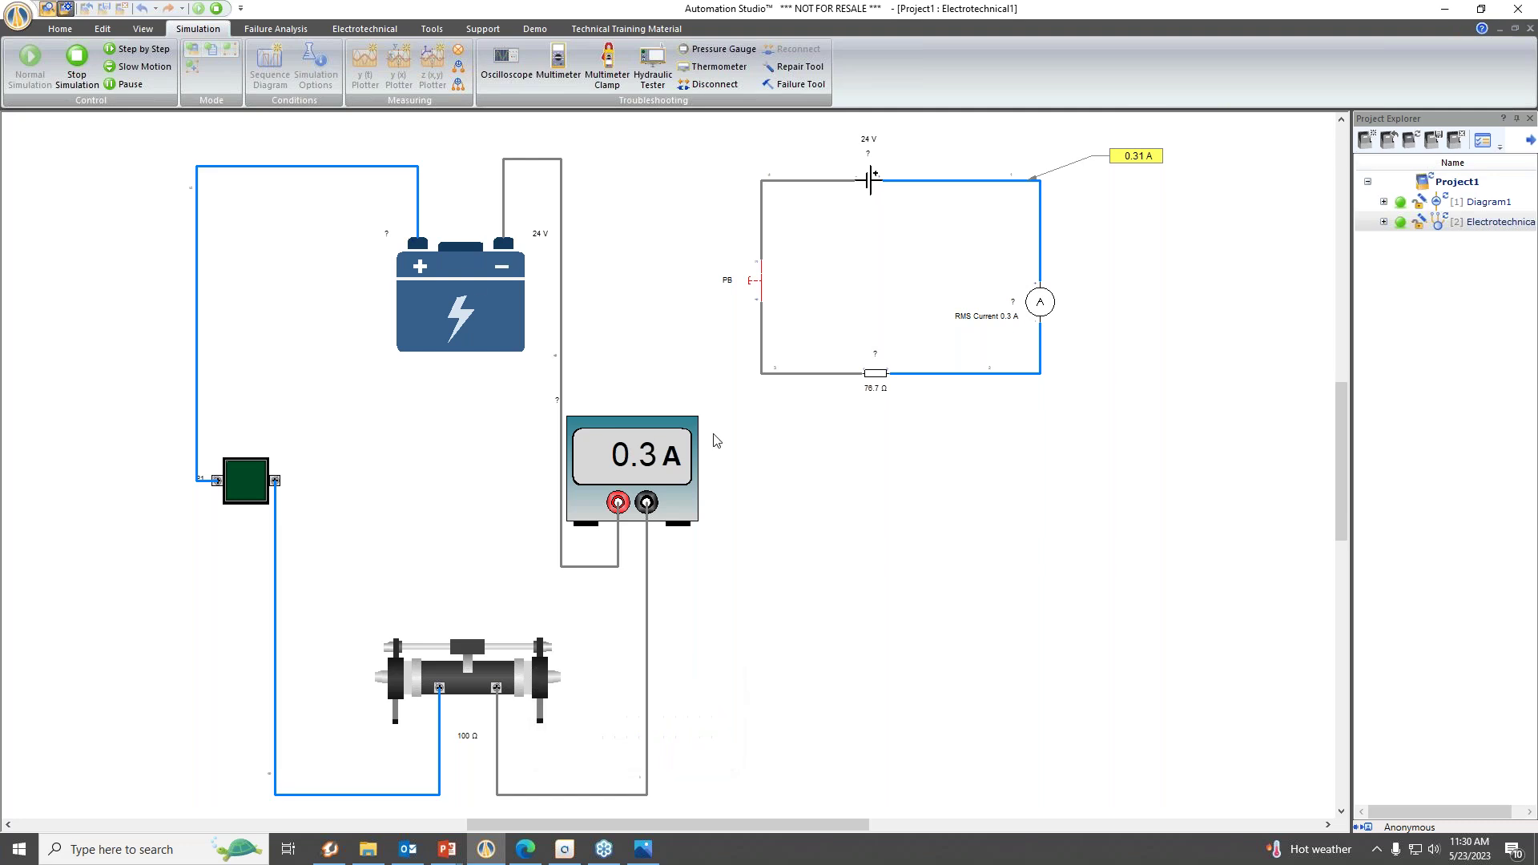
# Attach a measuring instrument to the illustrated battery that displays its State of Charge in % with 0.1 precision.
pyautogui.click(458, 49)
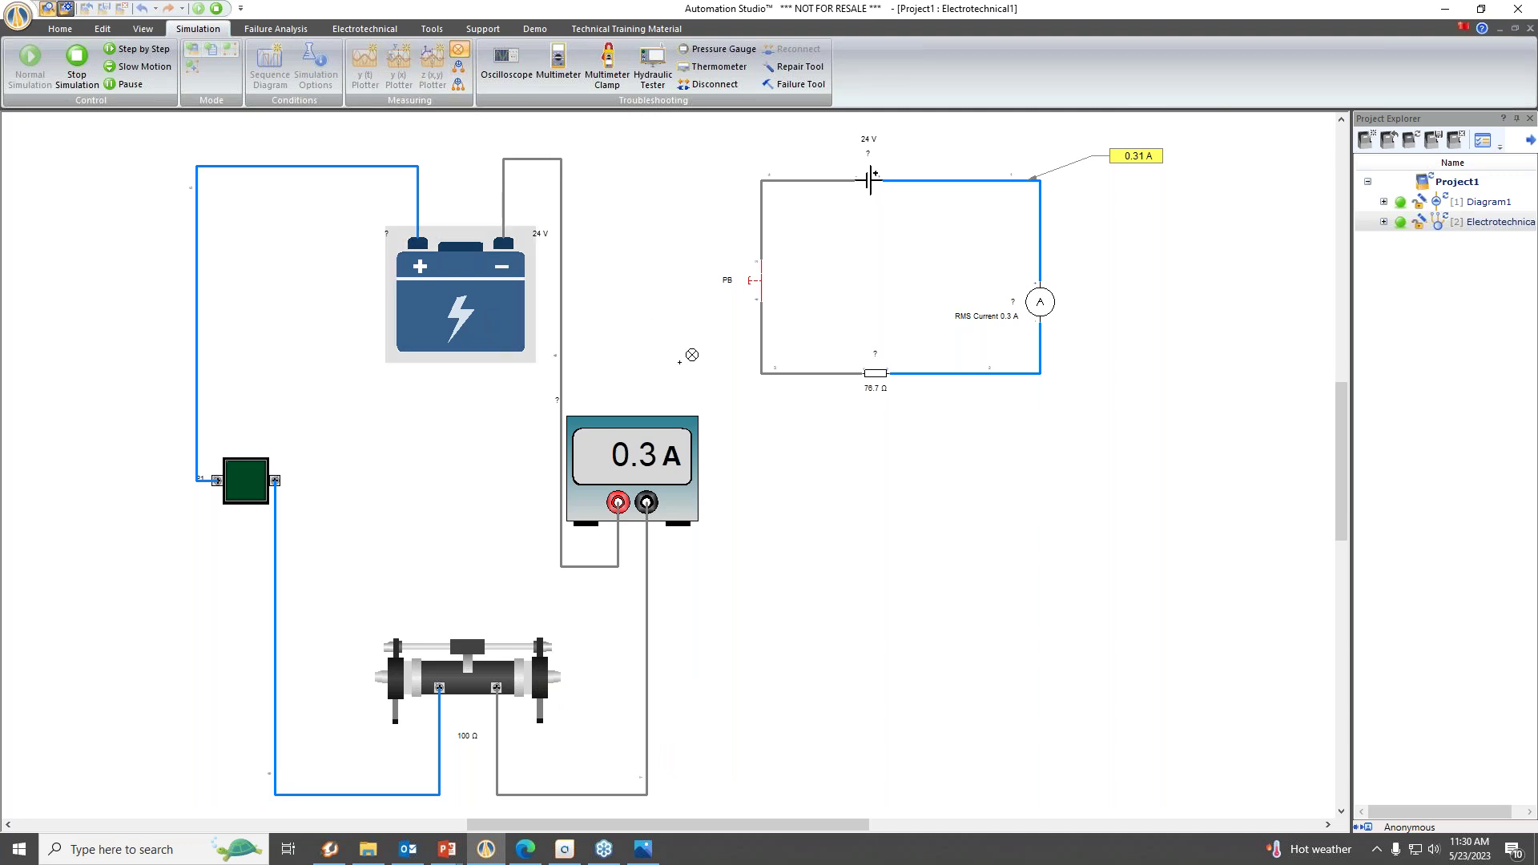
pyautogui.click(716, 373)
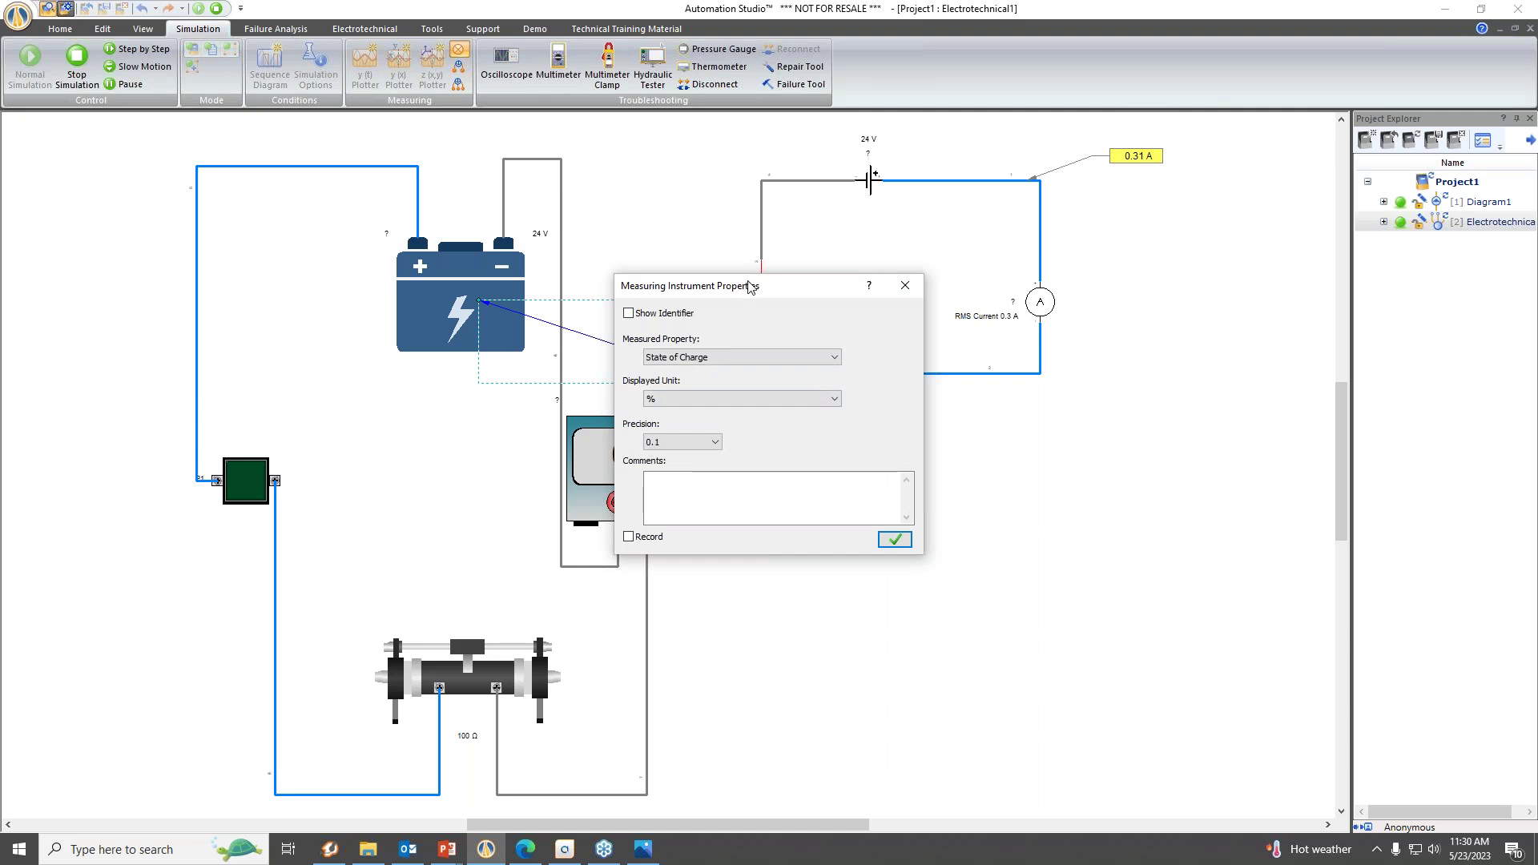
pyautogui.moveTo(753, 293); pyautogui.dragTo(851, 325)
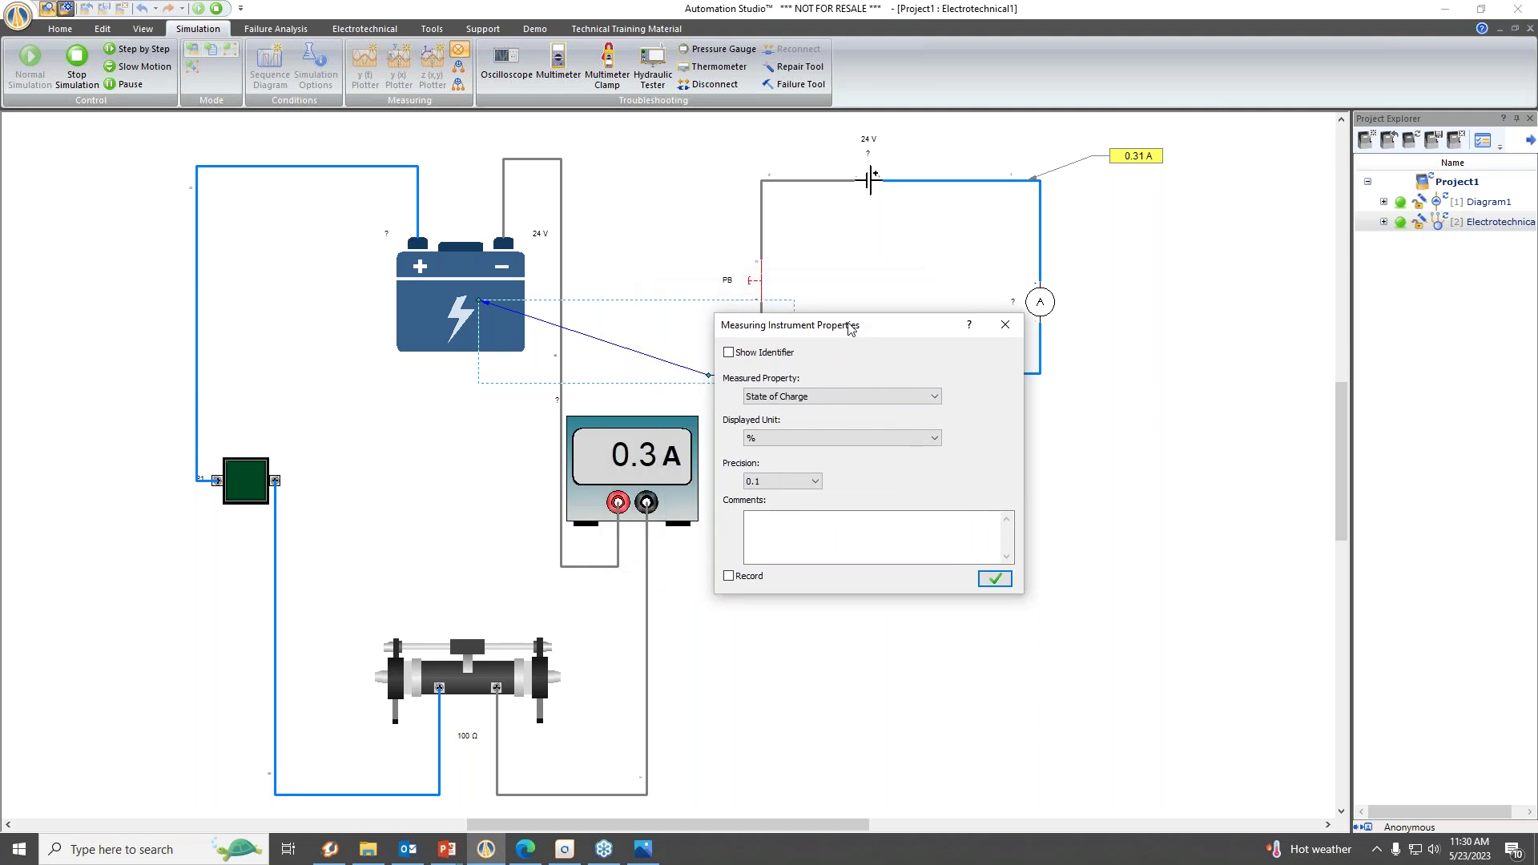
pyautogui.click(992, 579)
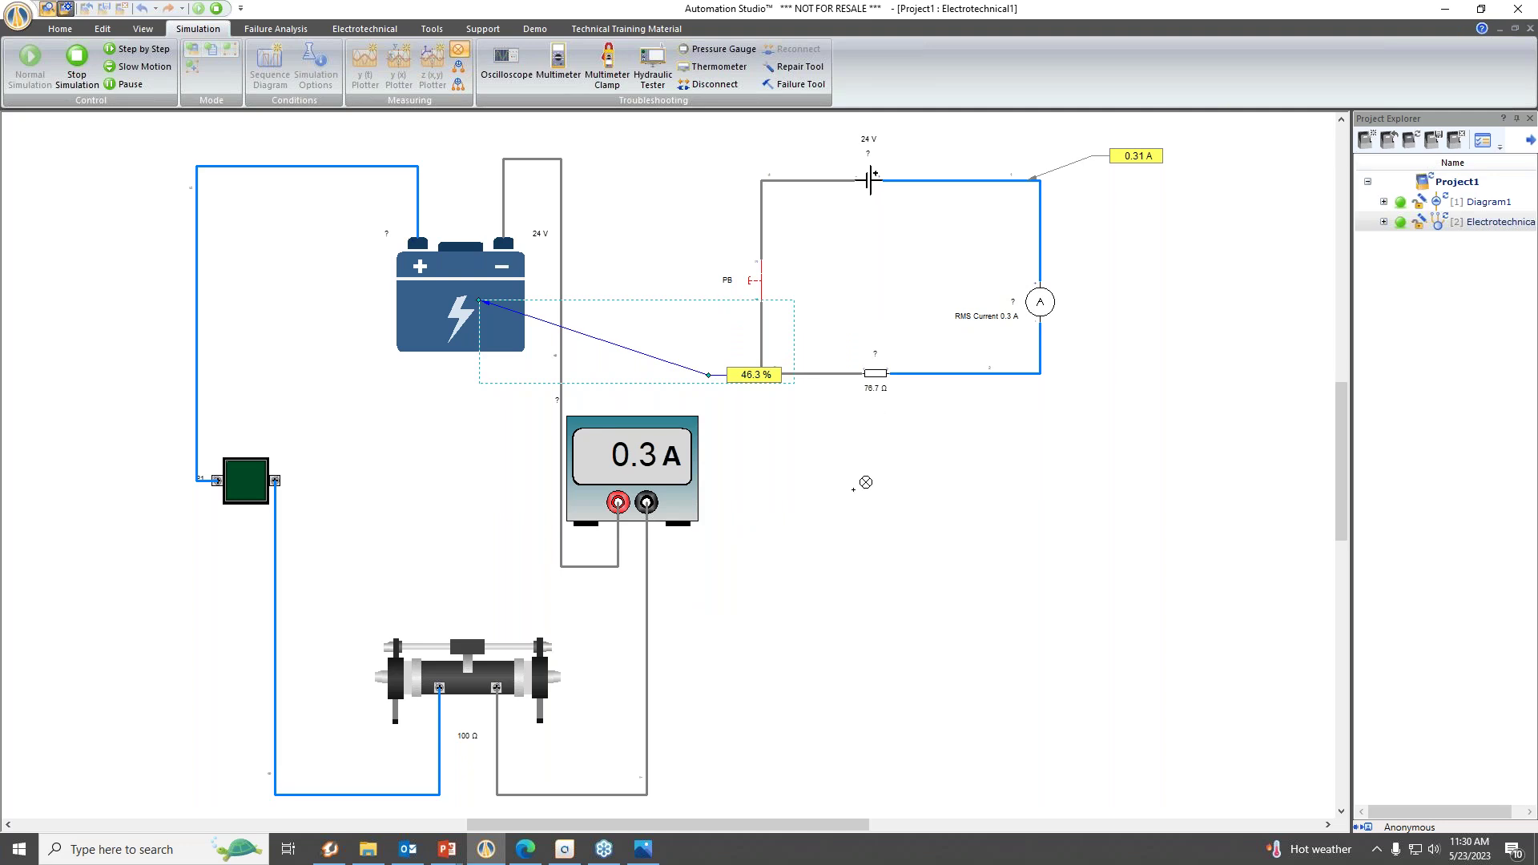
pyautogui.click(847, 495)
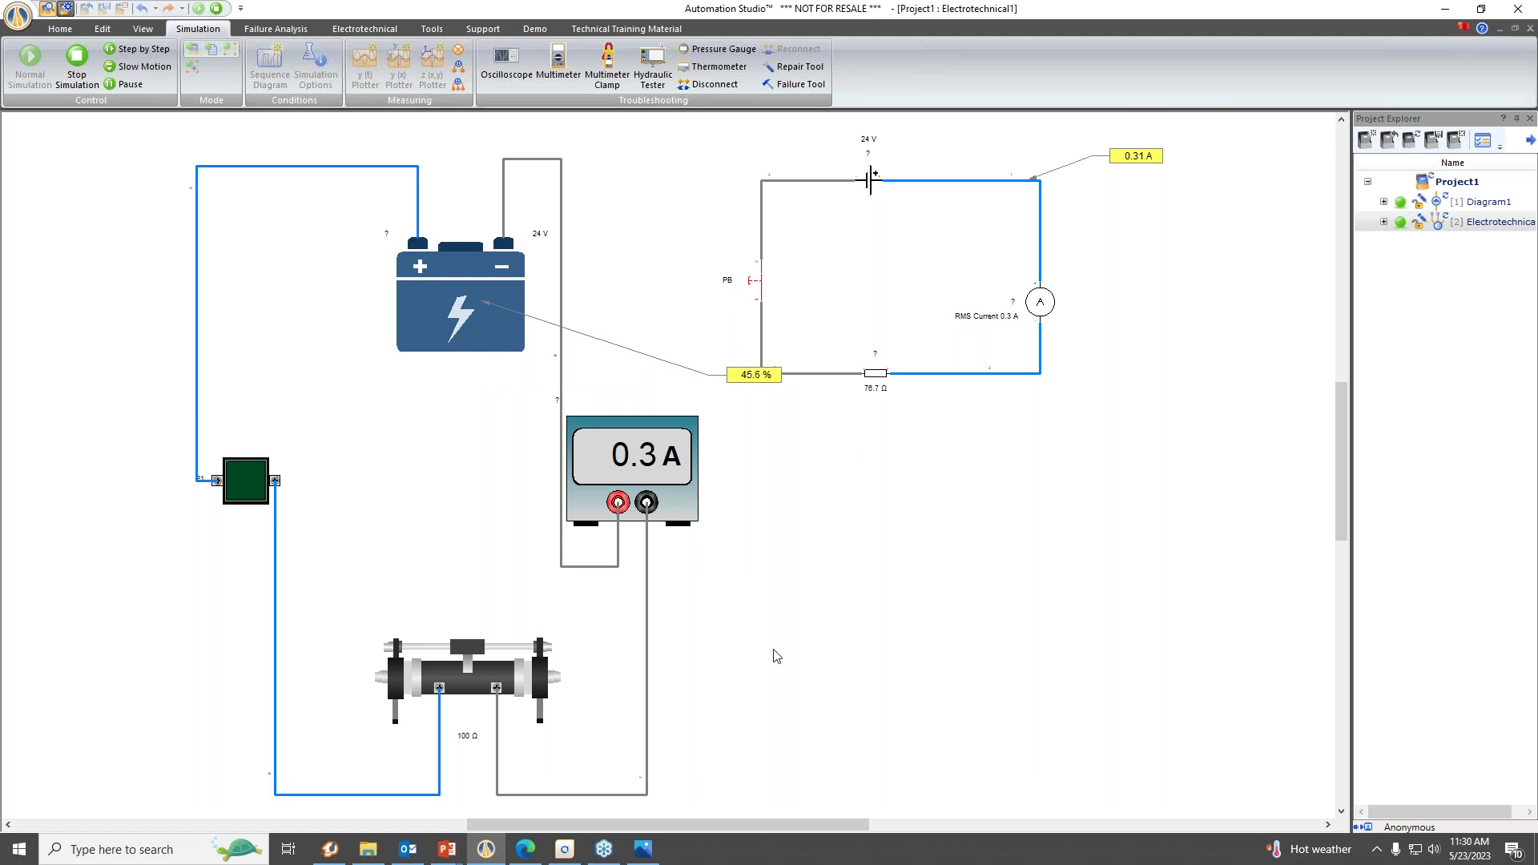
# Switch the library to Generic Components and add a new electrotechnical diagram to Project1 from the Default template.
pyautogui.hscroll(-3, 774, 653)
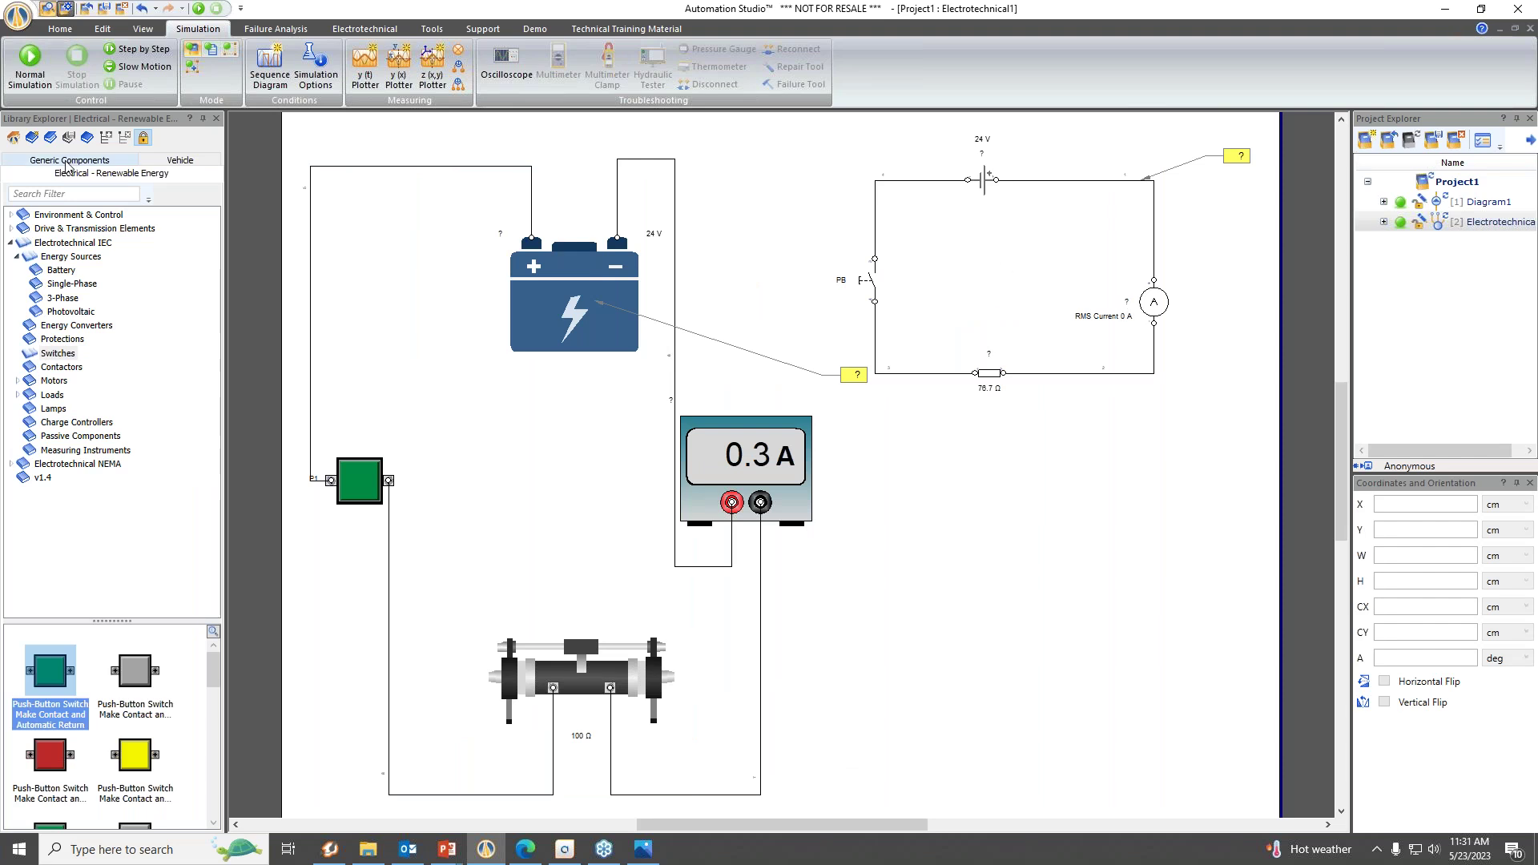
pyautogui.click(69, 161)
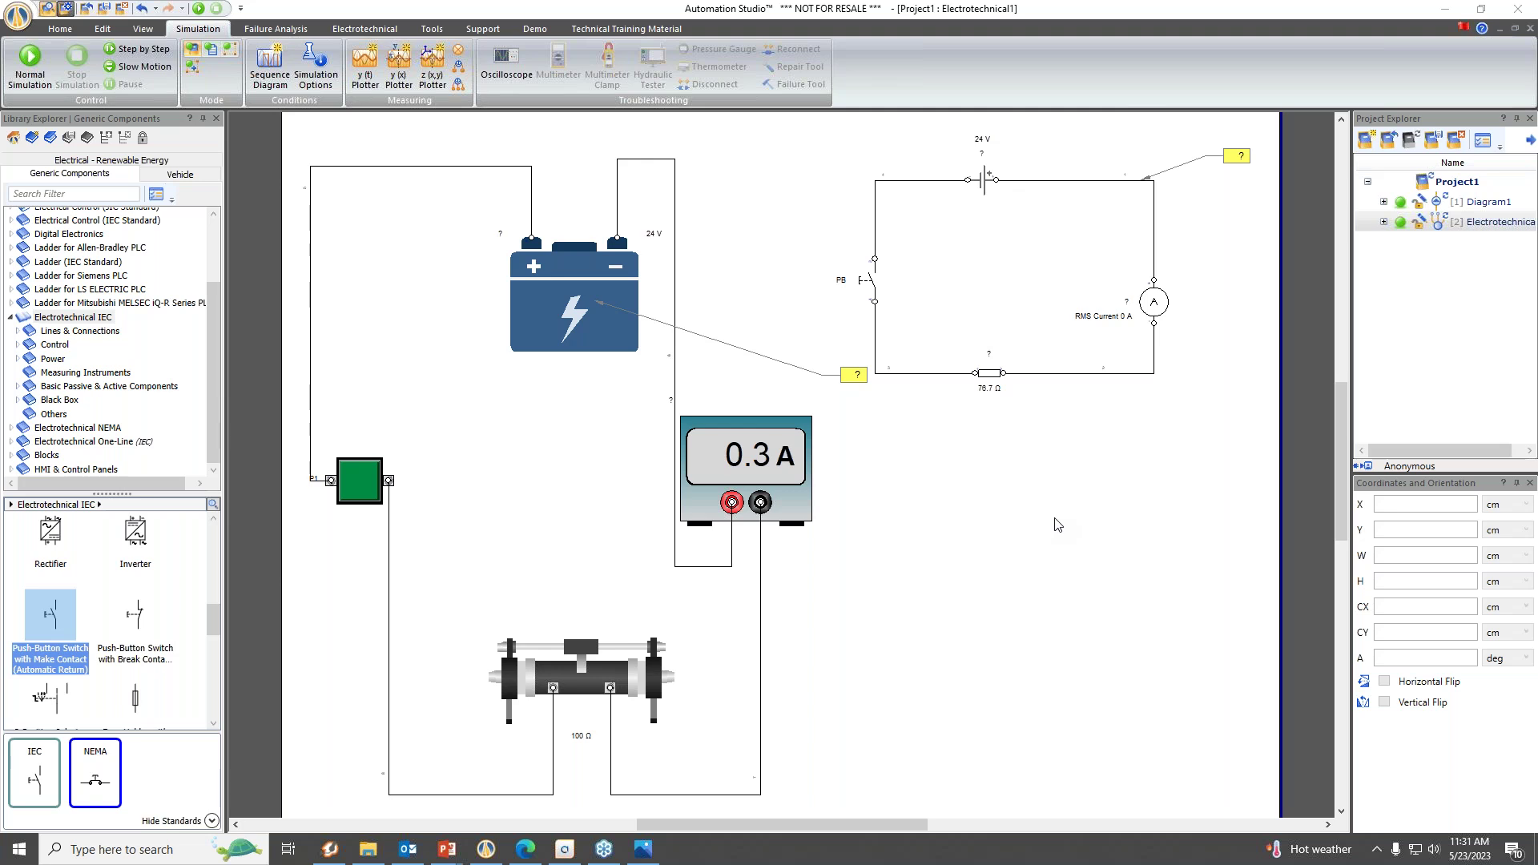
pyautogui.rightClick(1456, 186)
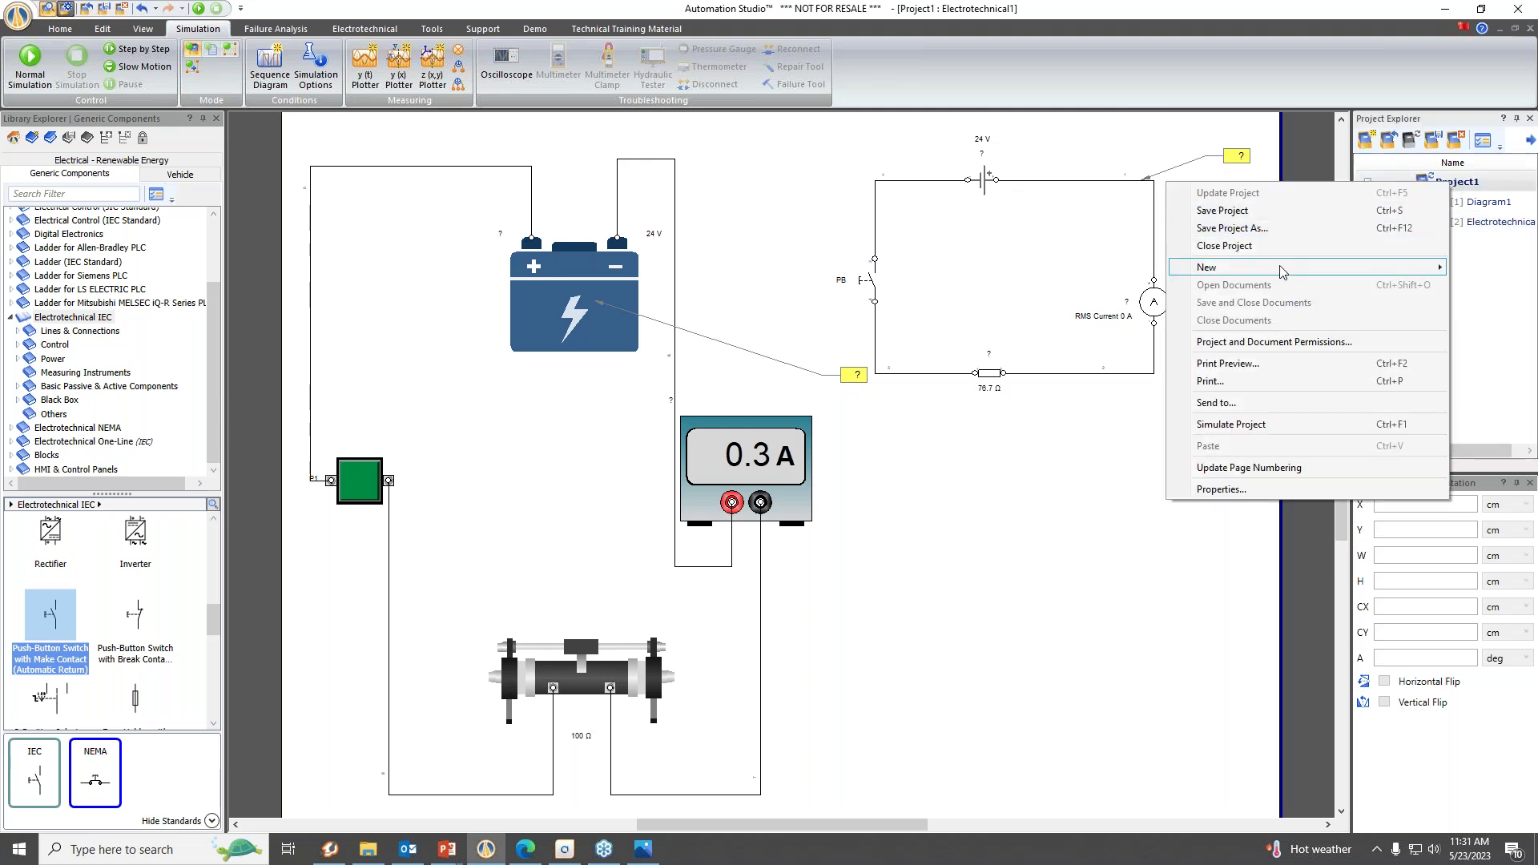
pyautogui.moveTo(1282, 271)
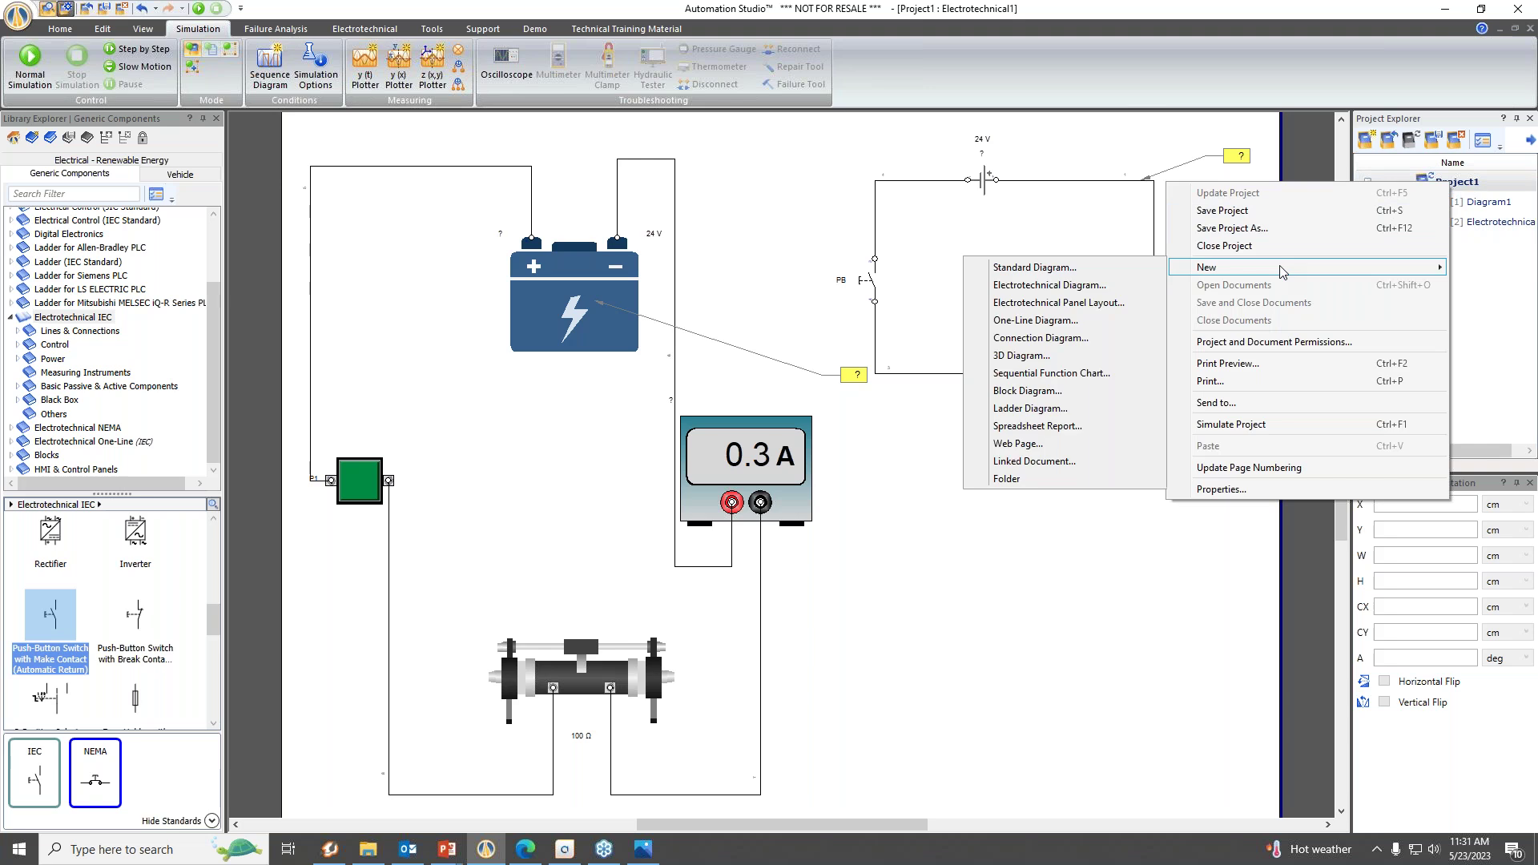
pyautogui.click(1078, 294)
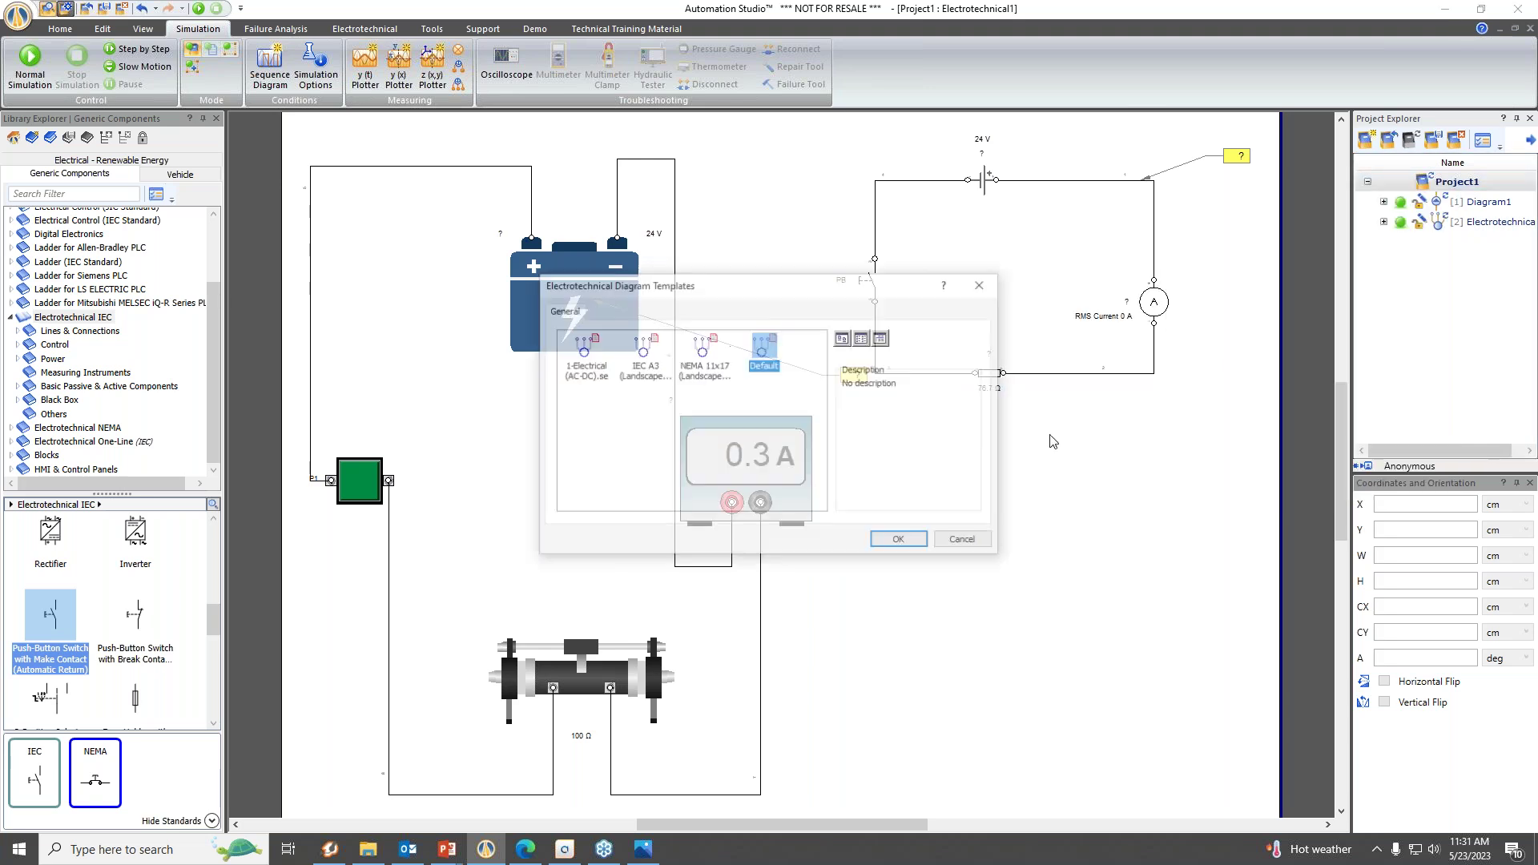
pyautogui.click(902, 545)
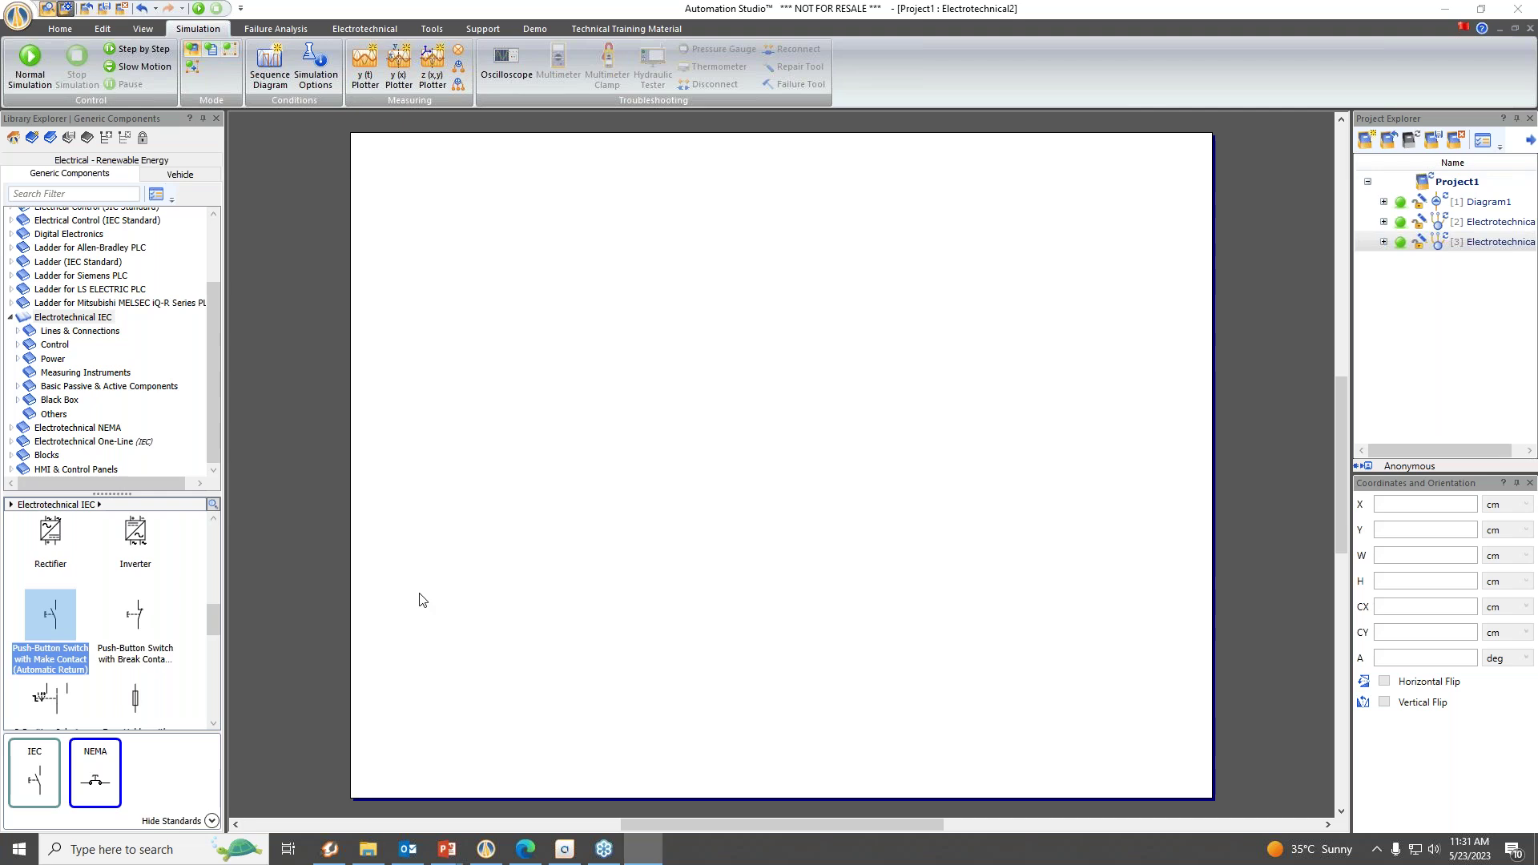
# Place an Electrotechnical IEC 3-Phase Source in the upper part of the new diagram.
pyautogui.scroll(8, 110, 637)
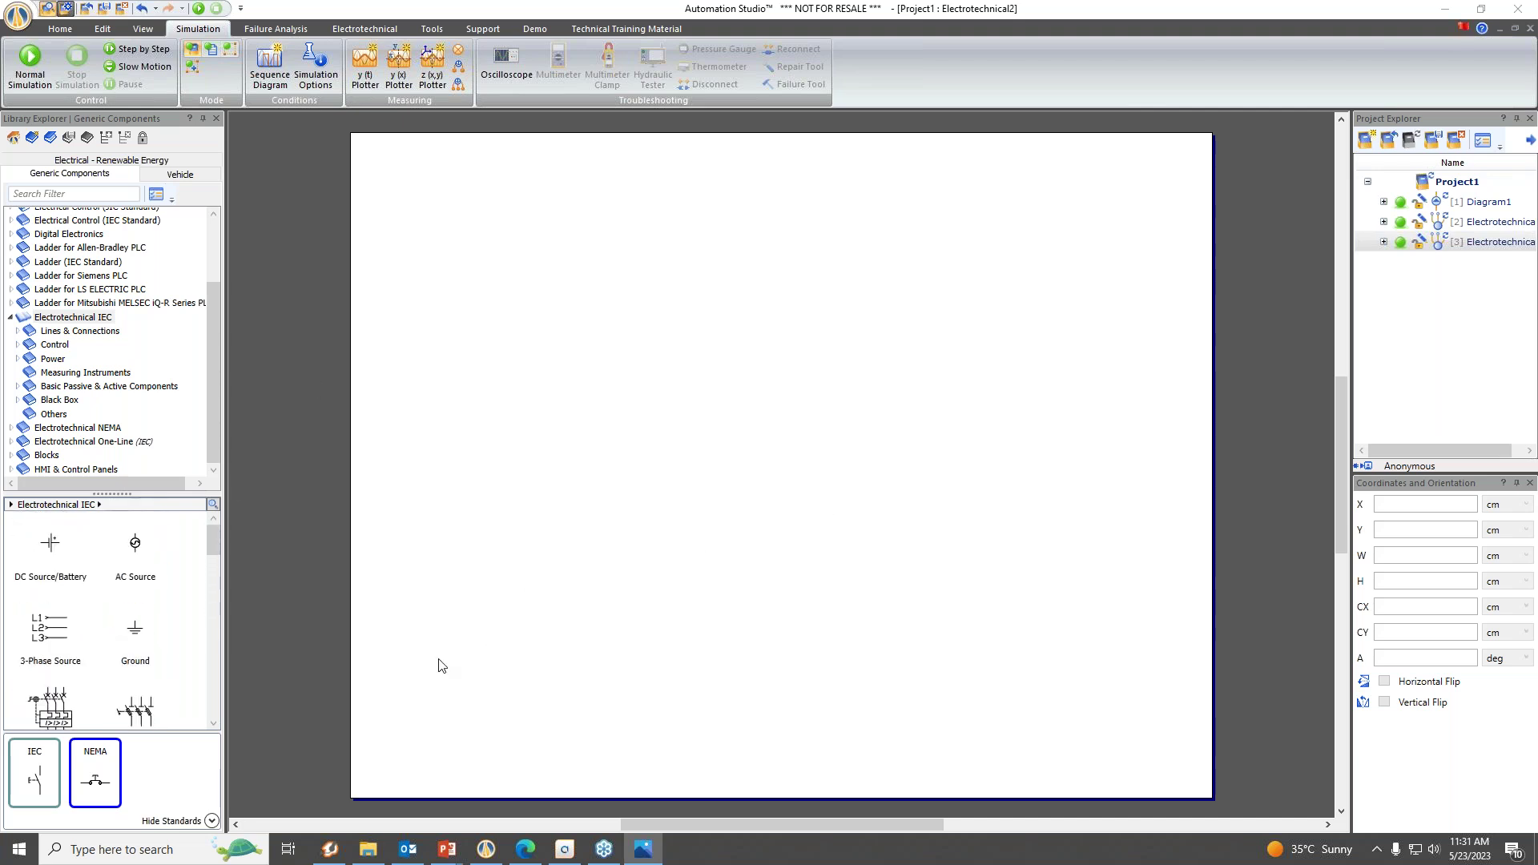
pyautogui.scroll(-1, 181, 588)
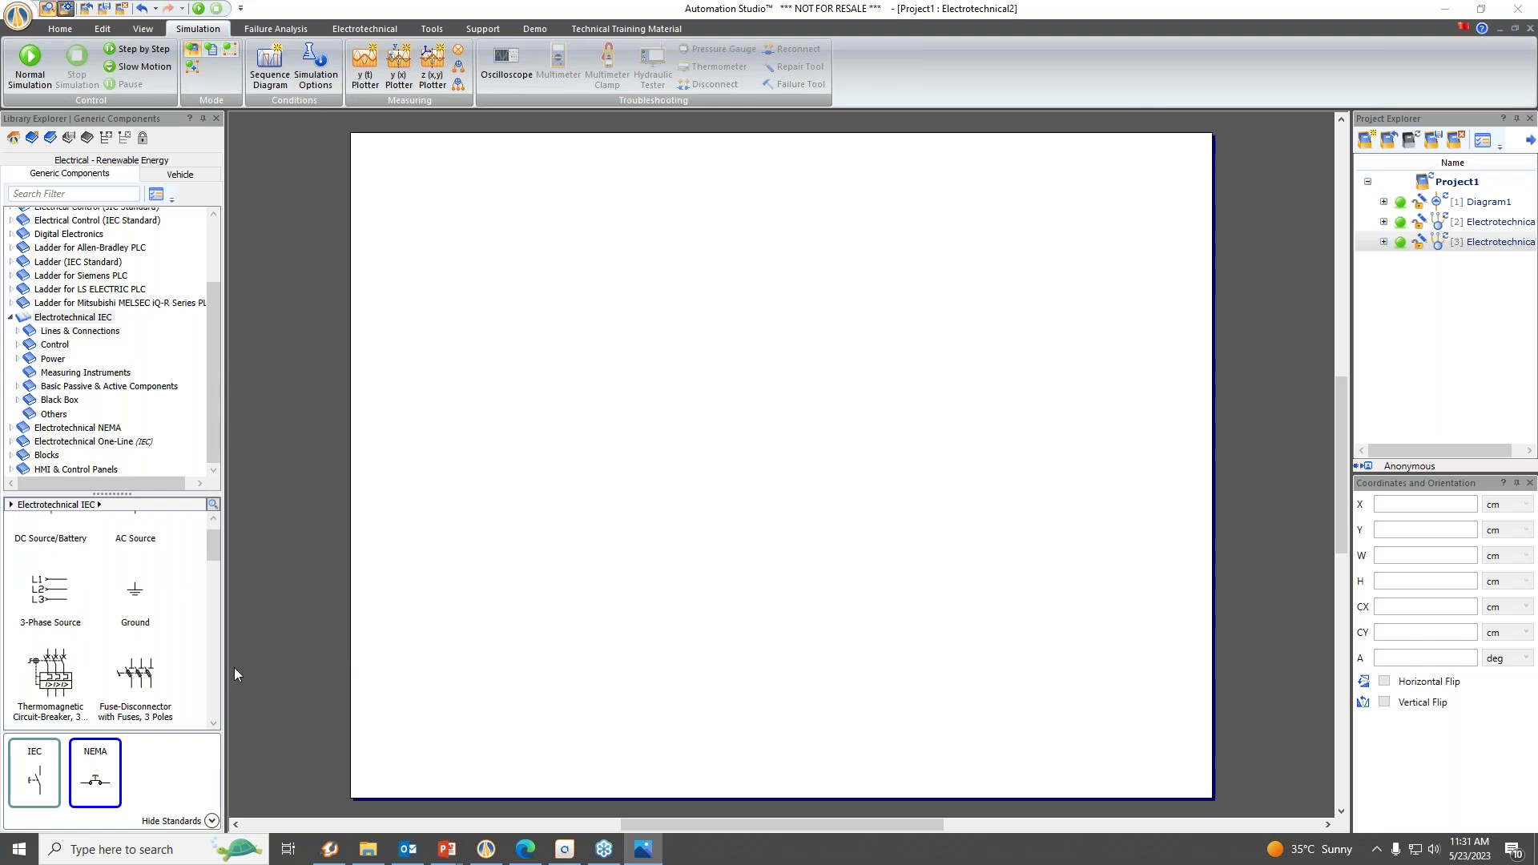
pyautogui.click(50, 593)
pyautogui.moveTo(48, 595); pyautogui.dragTo(607, 283)
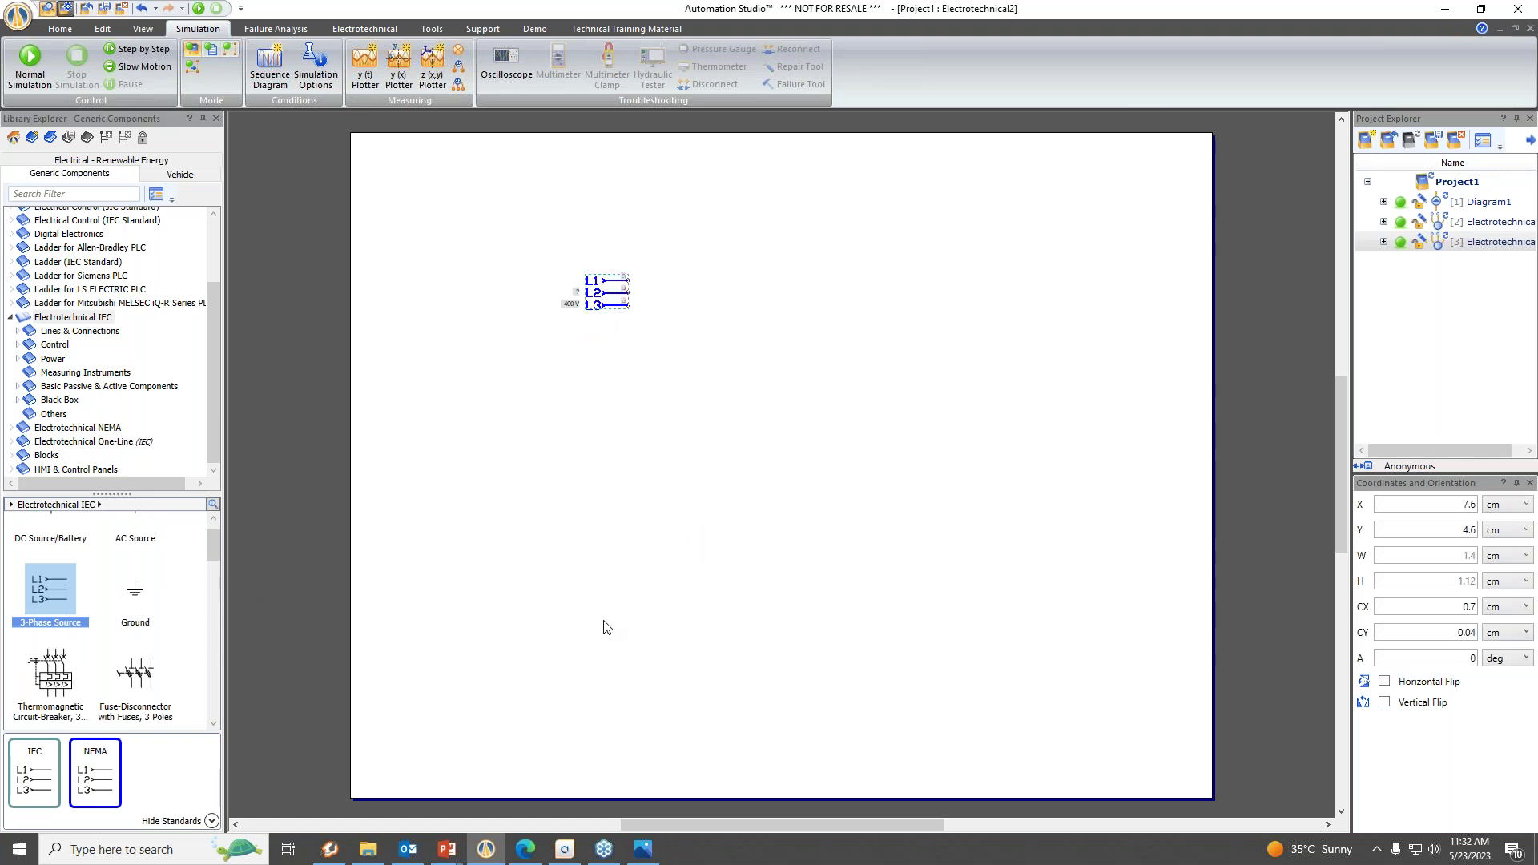
# Place a three-pole Fuse-Disconnector with Fuses below the three-phase source and dismiss its variable dialog.
pyautogui.scroll(-2, 168, 644)
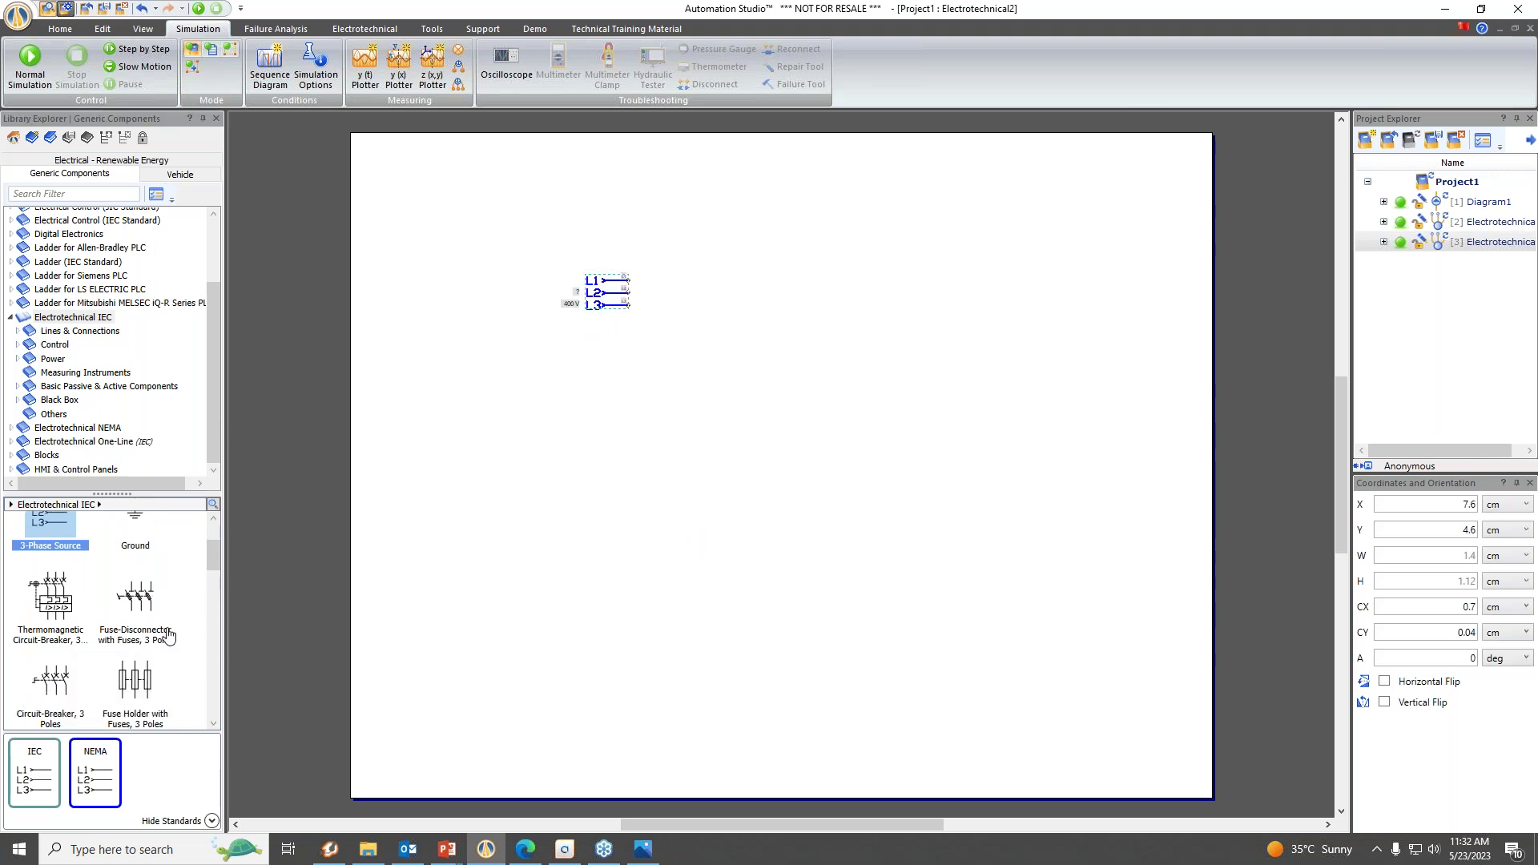
pyautogui.click(162, 629)
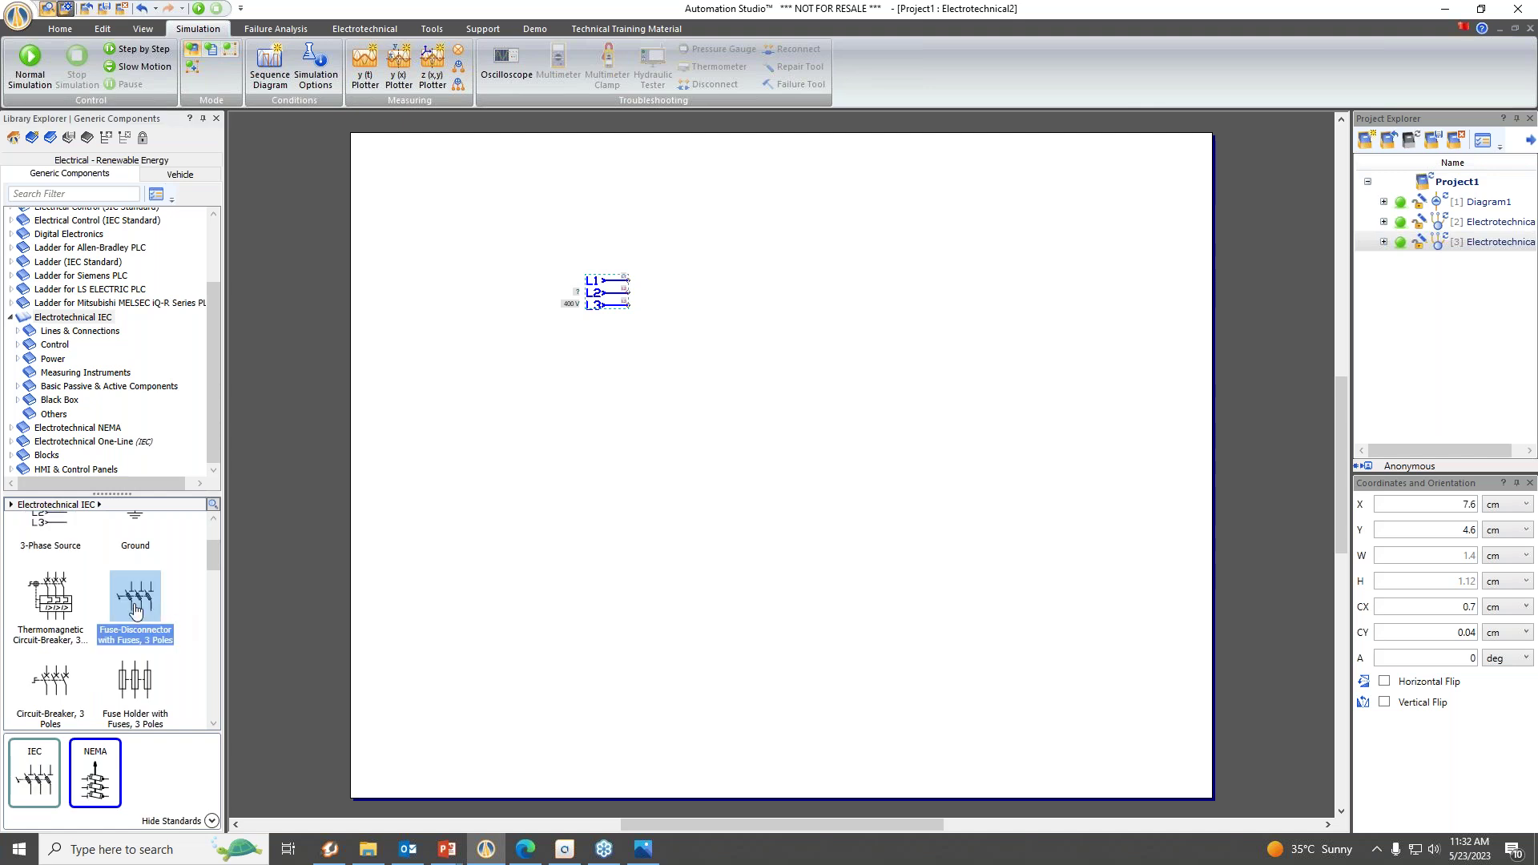
pyautogui.moveTo(666, 446); pyautogui.dragTo(721, 412)
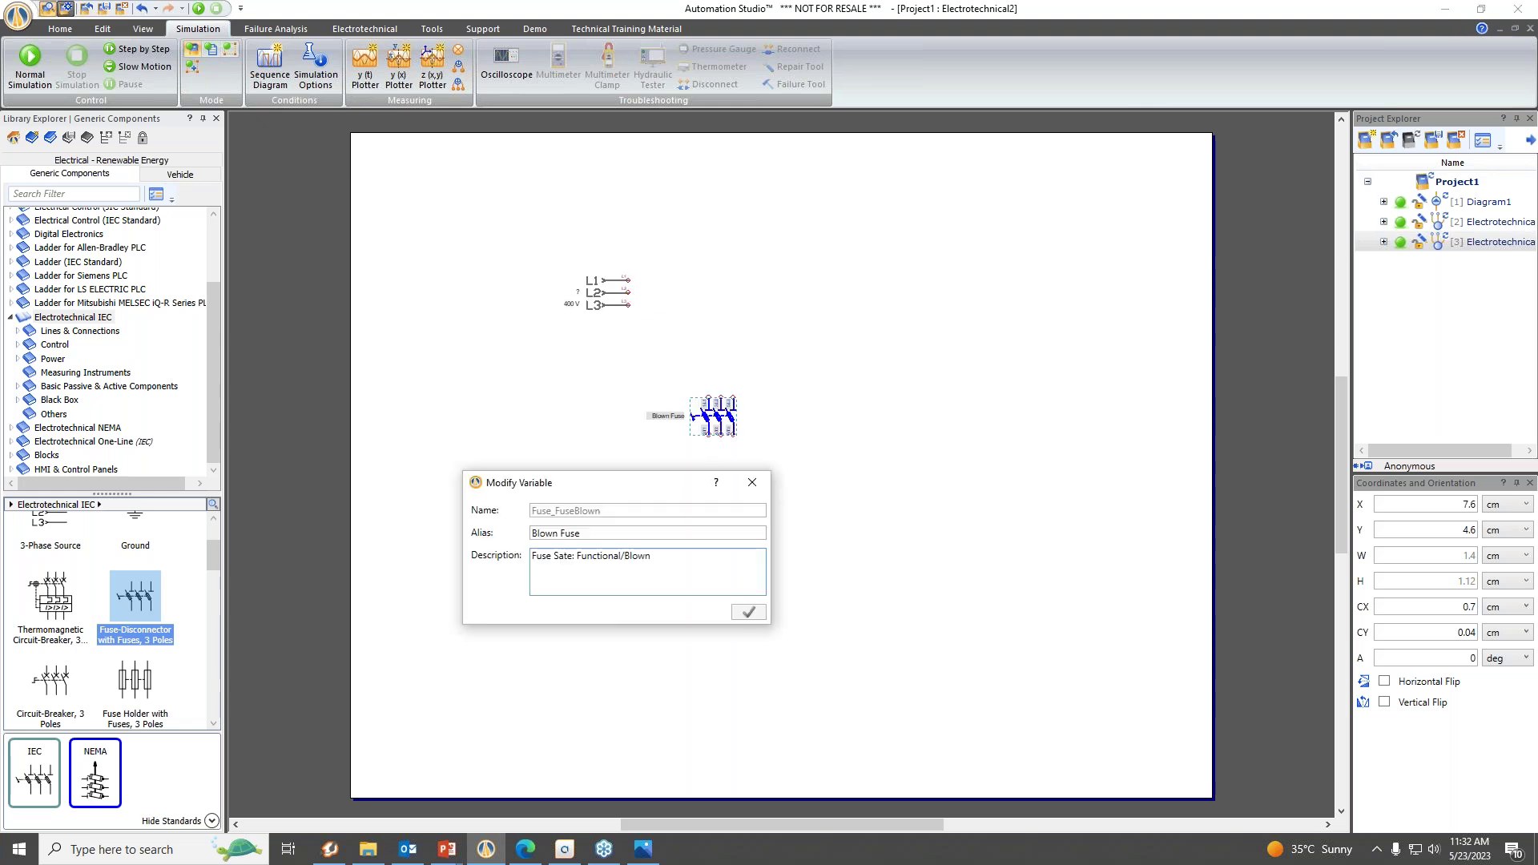
pyautogui.click(752, 483)
# Place a three-phase AC squirrel-cage asynchronous motor below the fuse-disconnector.
pyautogui.scroll(-3, 112, 621)
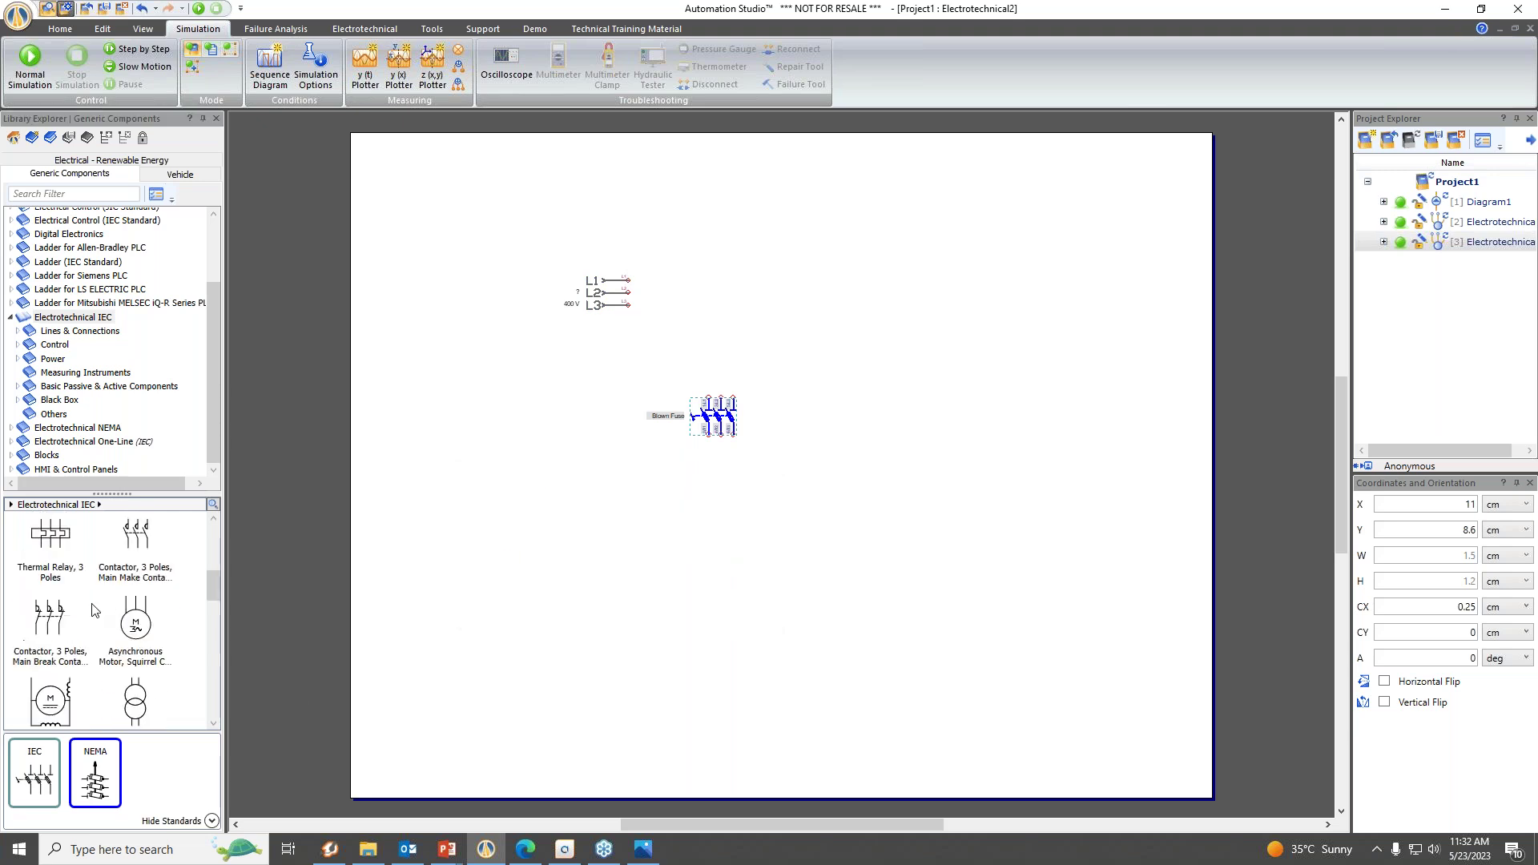
pyautogui.click(143, 629)
pyautogui.scroll(-1, 152, 605)
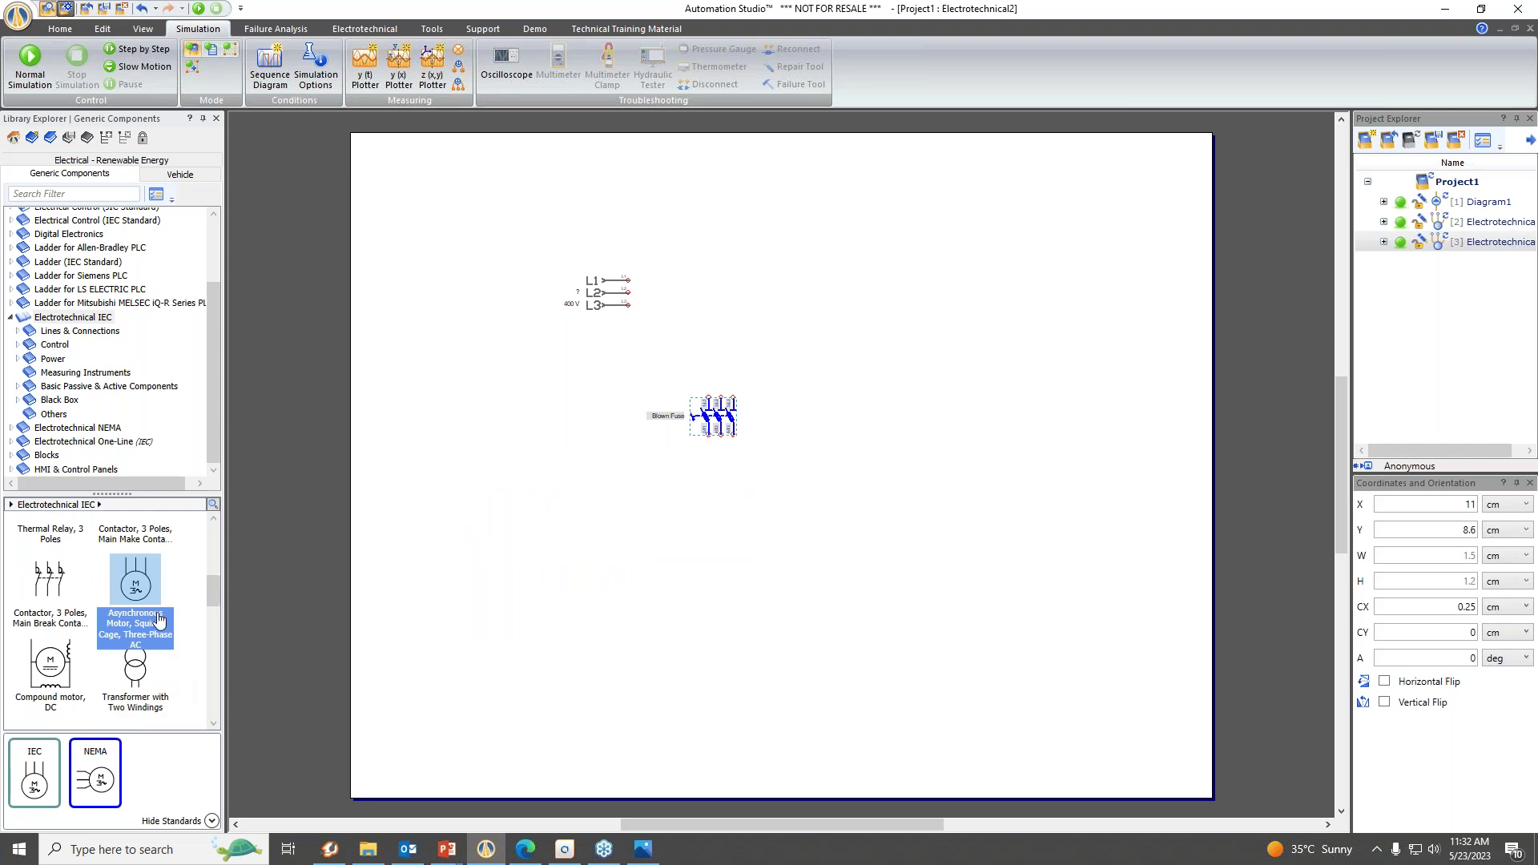
pyautogui.moveTo(136, 603); pyautogui.dragTo(734, 612)
pyautogui.click(880, 549)
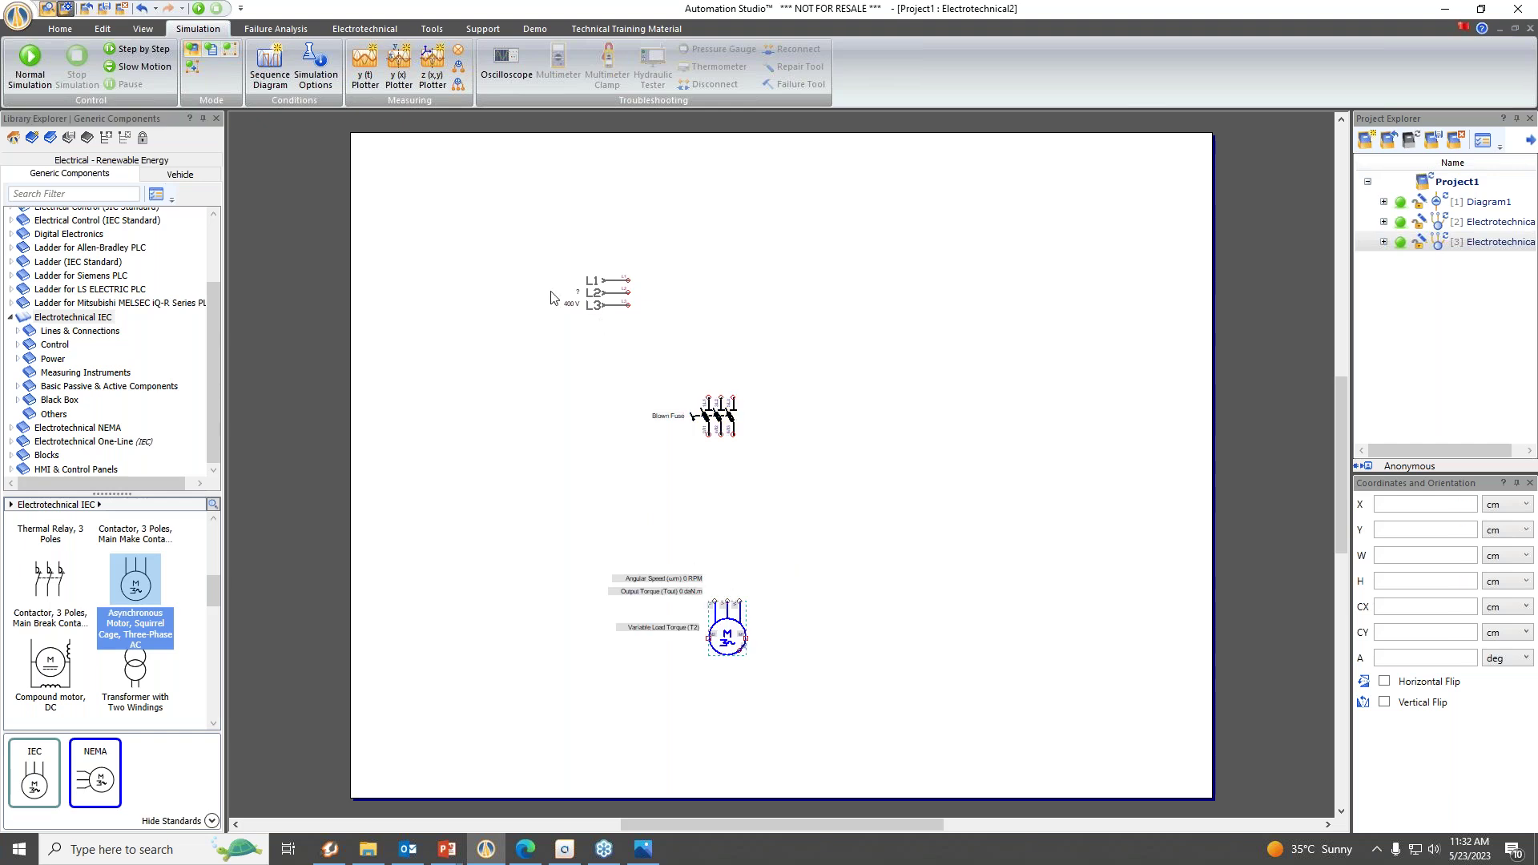
# Wire source terminals L1, L2 and L3 to the fuse-disconnector's three upper terminals with a polyphase wire.
pyautogui.rightClick(894, 463)
pyautogui.click(958, 570)
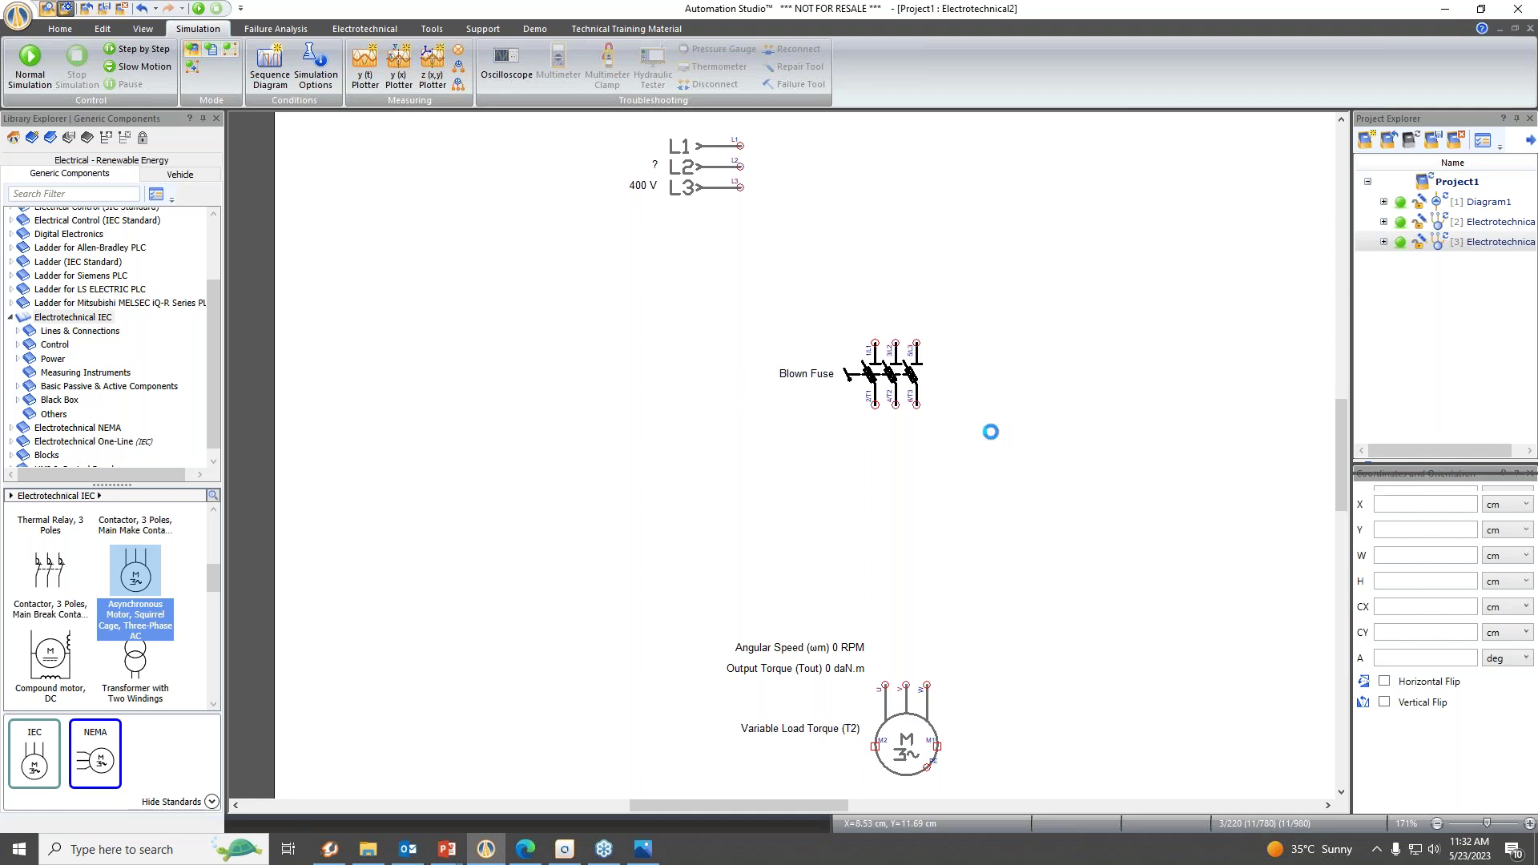
pyautogui.click(58, 29)
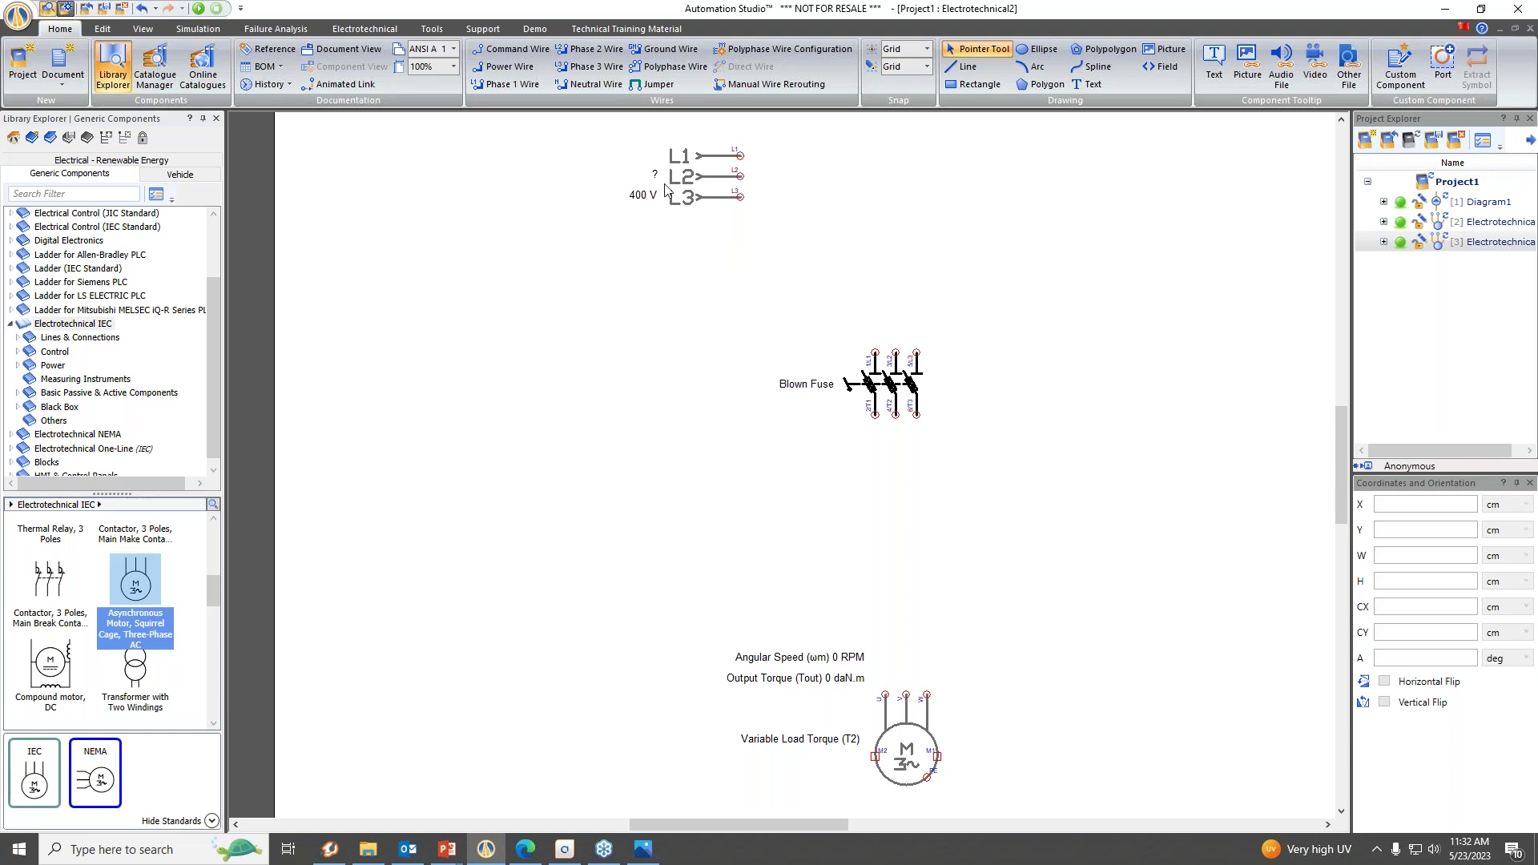
pyautogui.click(668, 69)
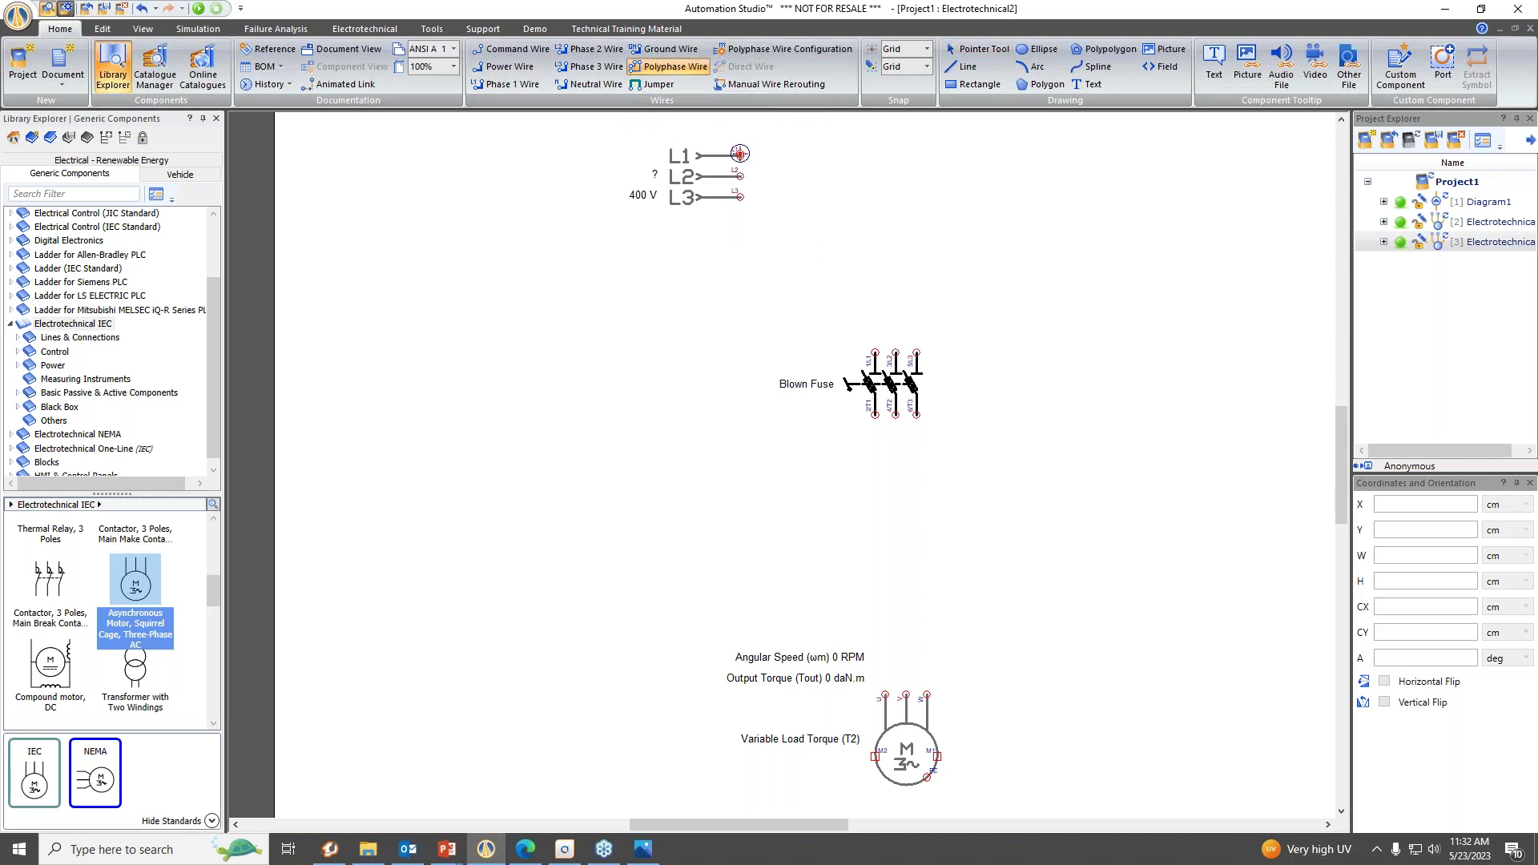
pyautogui.click(738, 154)
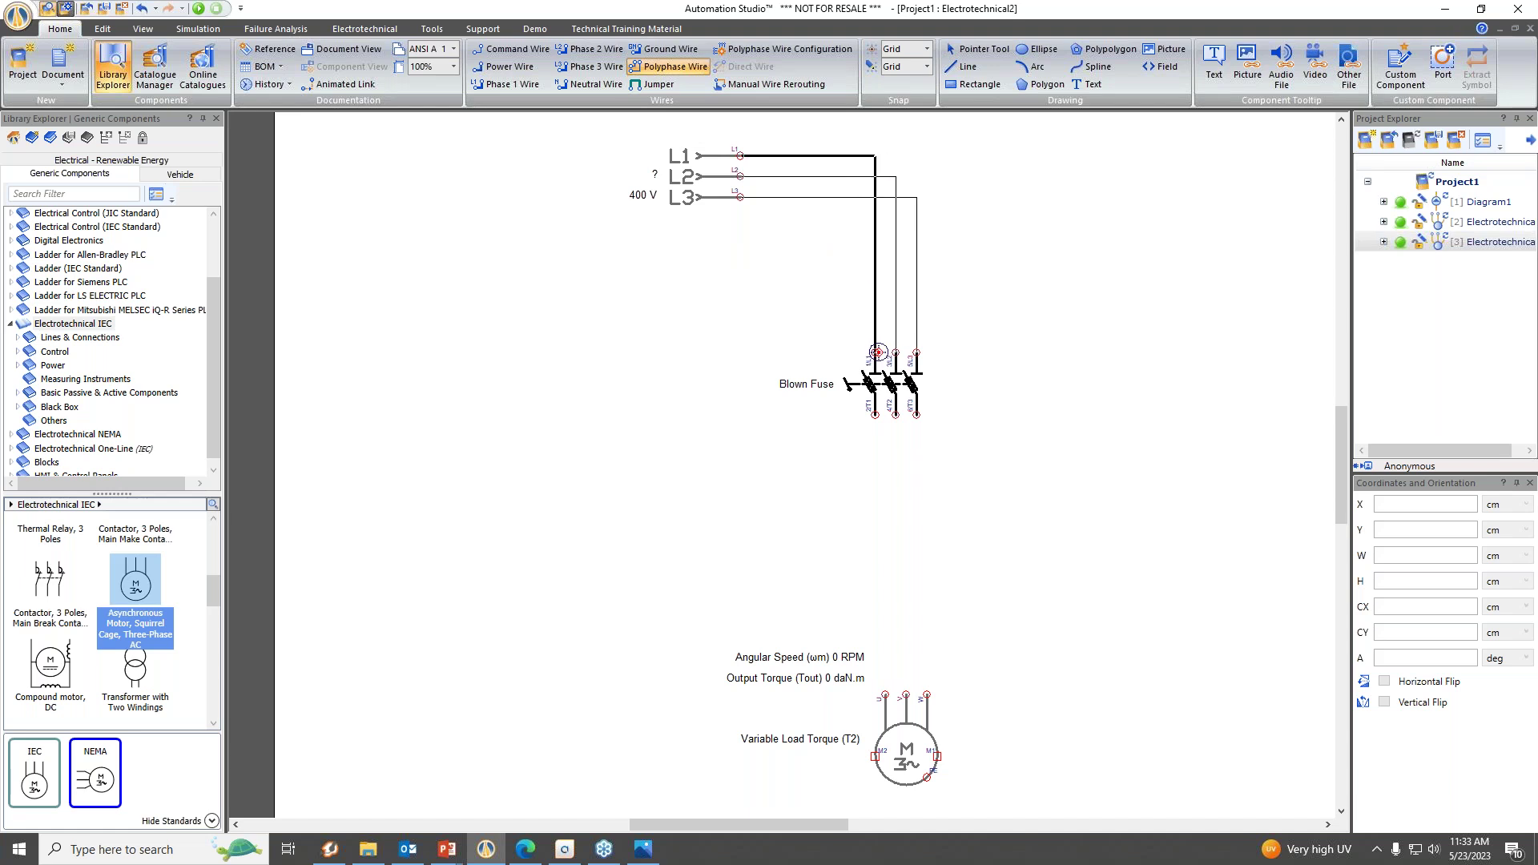
pyautogui.click(878, 353)
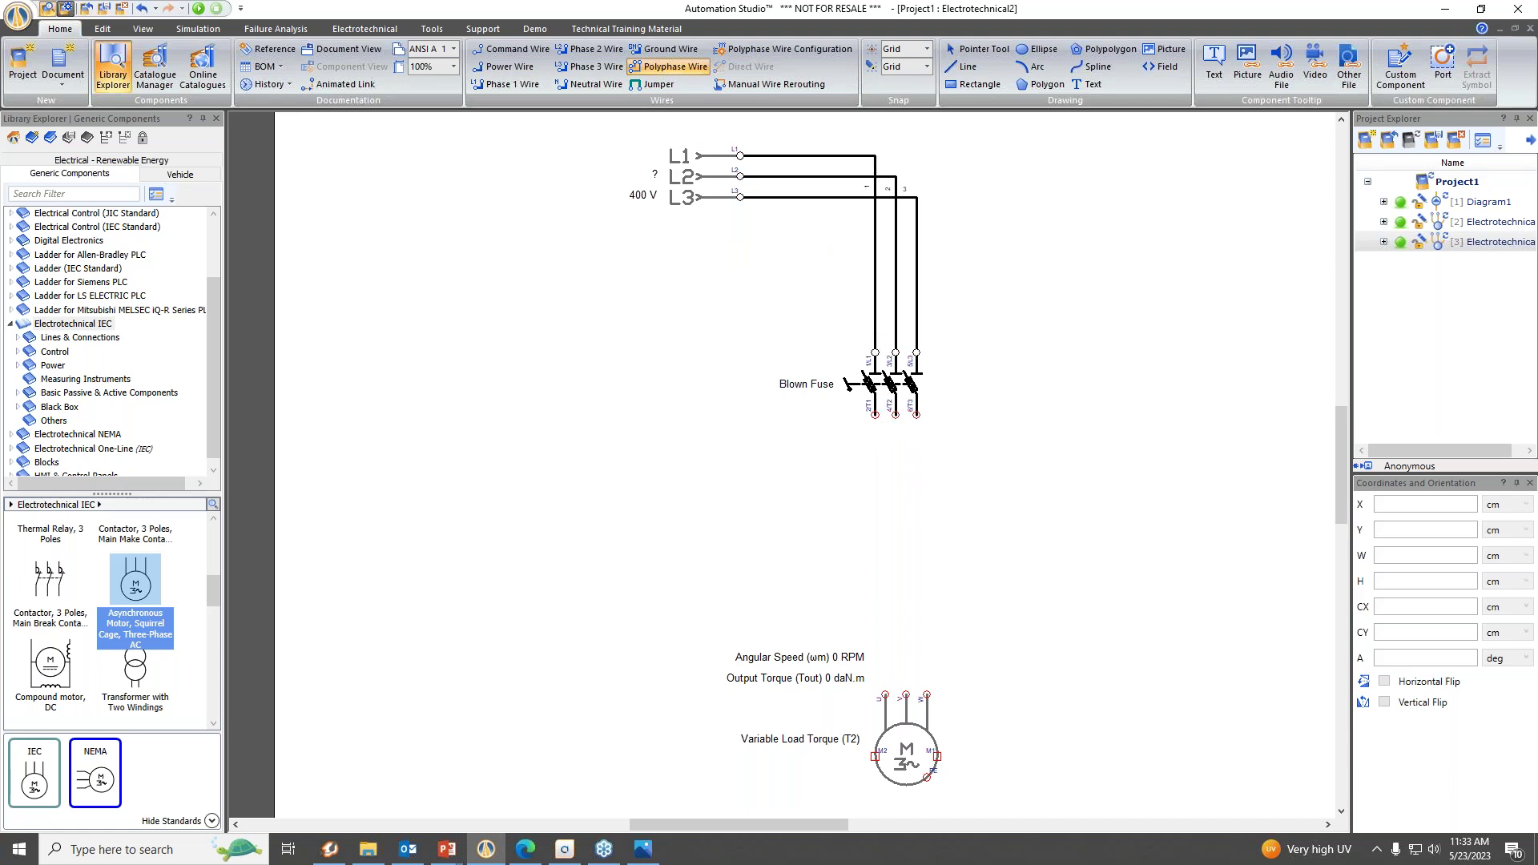
# Nudge the asynchronous motor left so its three upper terminals align with the fuse-disconnector's lower terminals.
pyautogui.click(875, 415)
pyautogui.press('Escape')
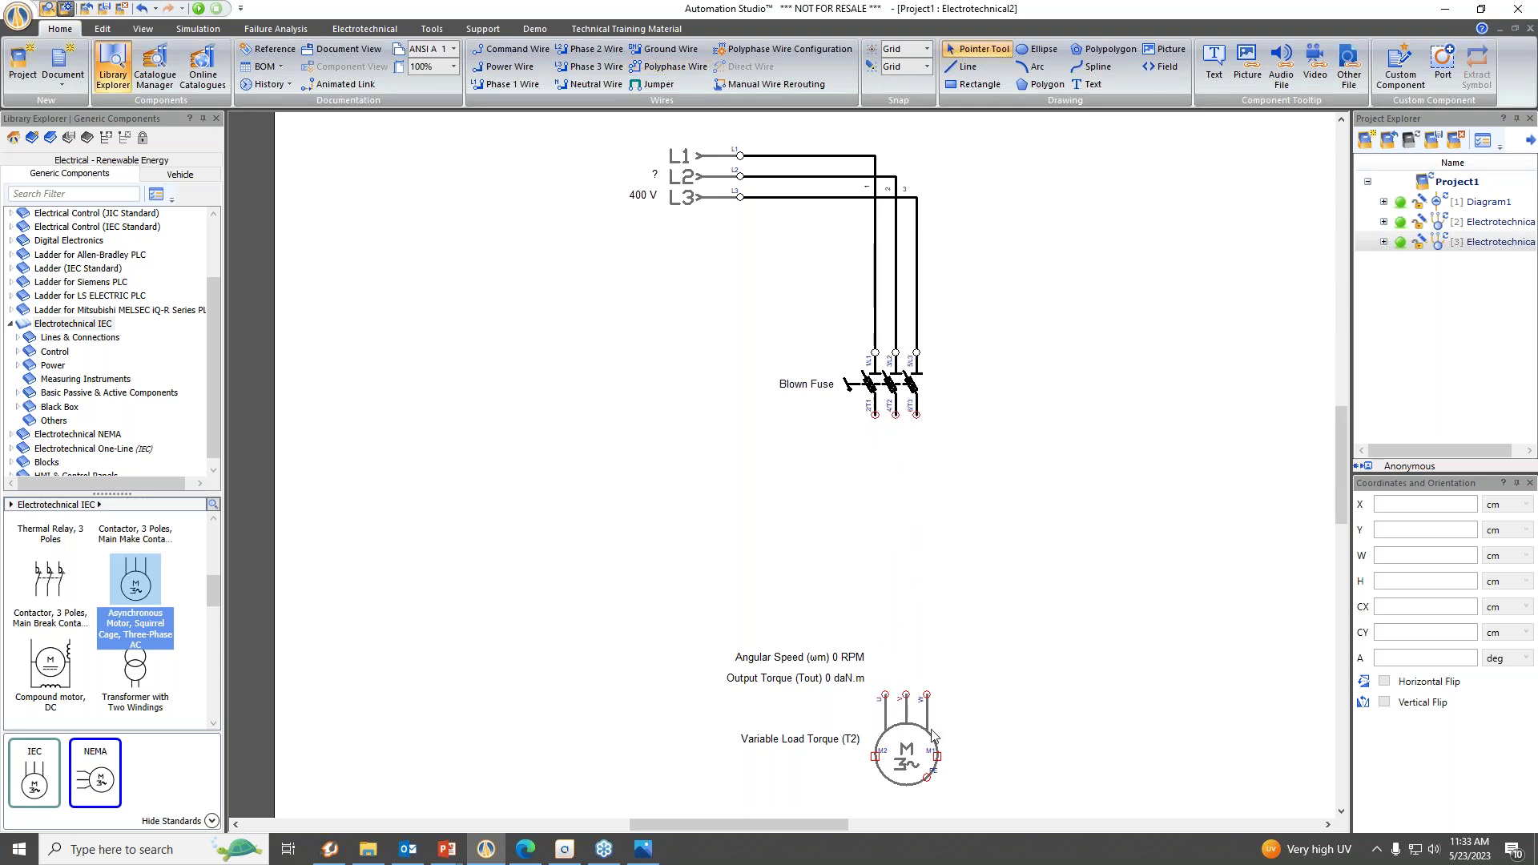
pyautogui.click(1076, 758)
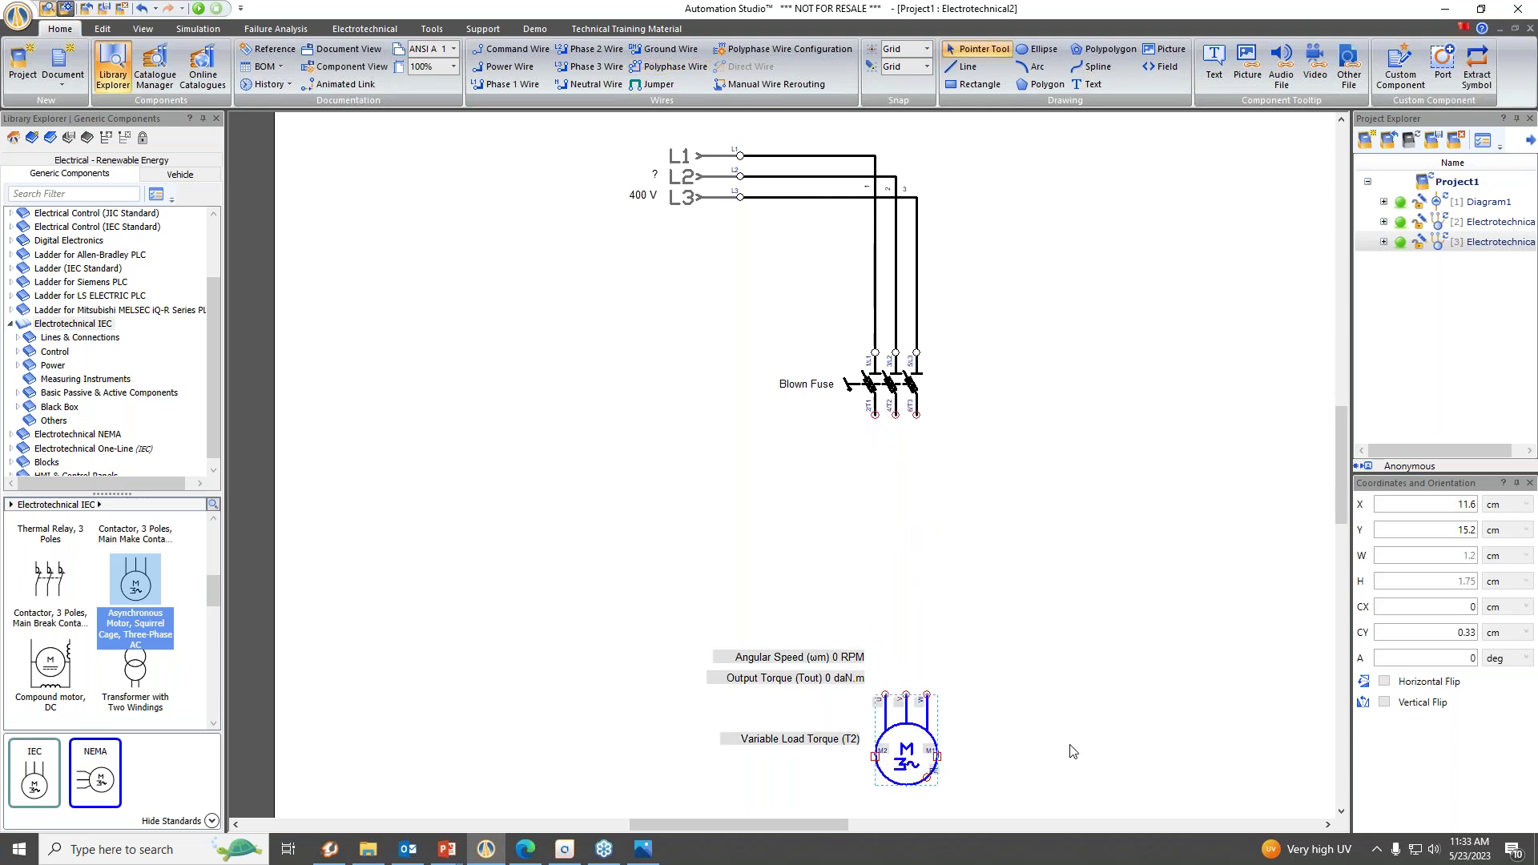
pyautogui.press('Left')
pyautogui.click(991, 530)
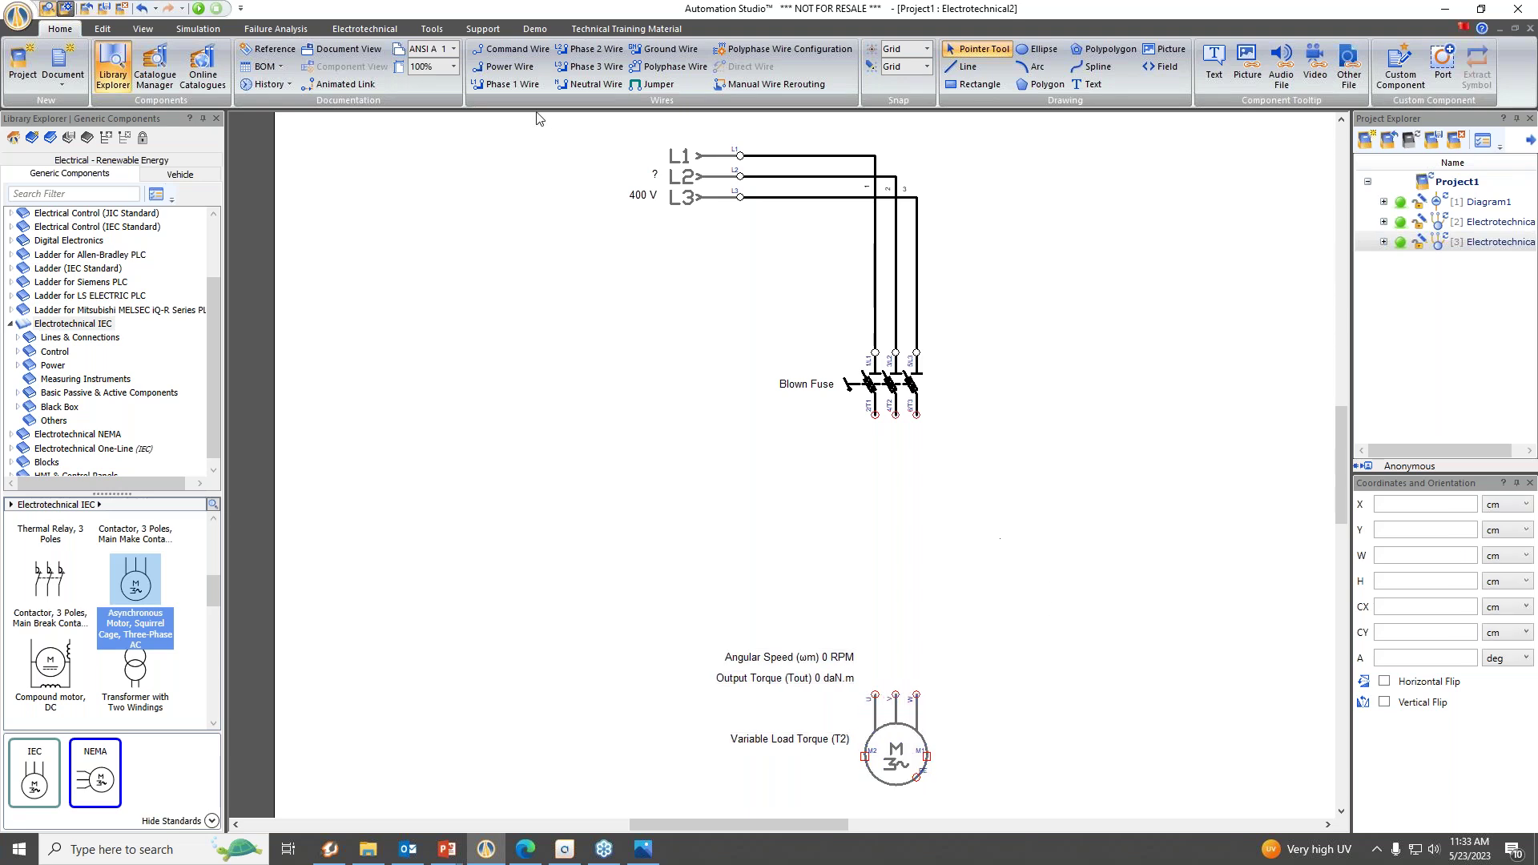
# Wire the fuse-disconnector's three lower terminals to the asynchronous motor's terminals U, V and W with a polyphase wire.
pyautogui.click(673, 66)
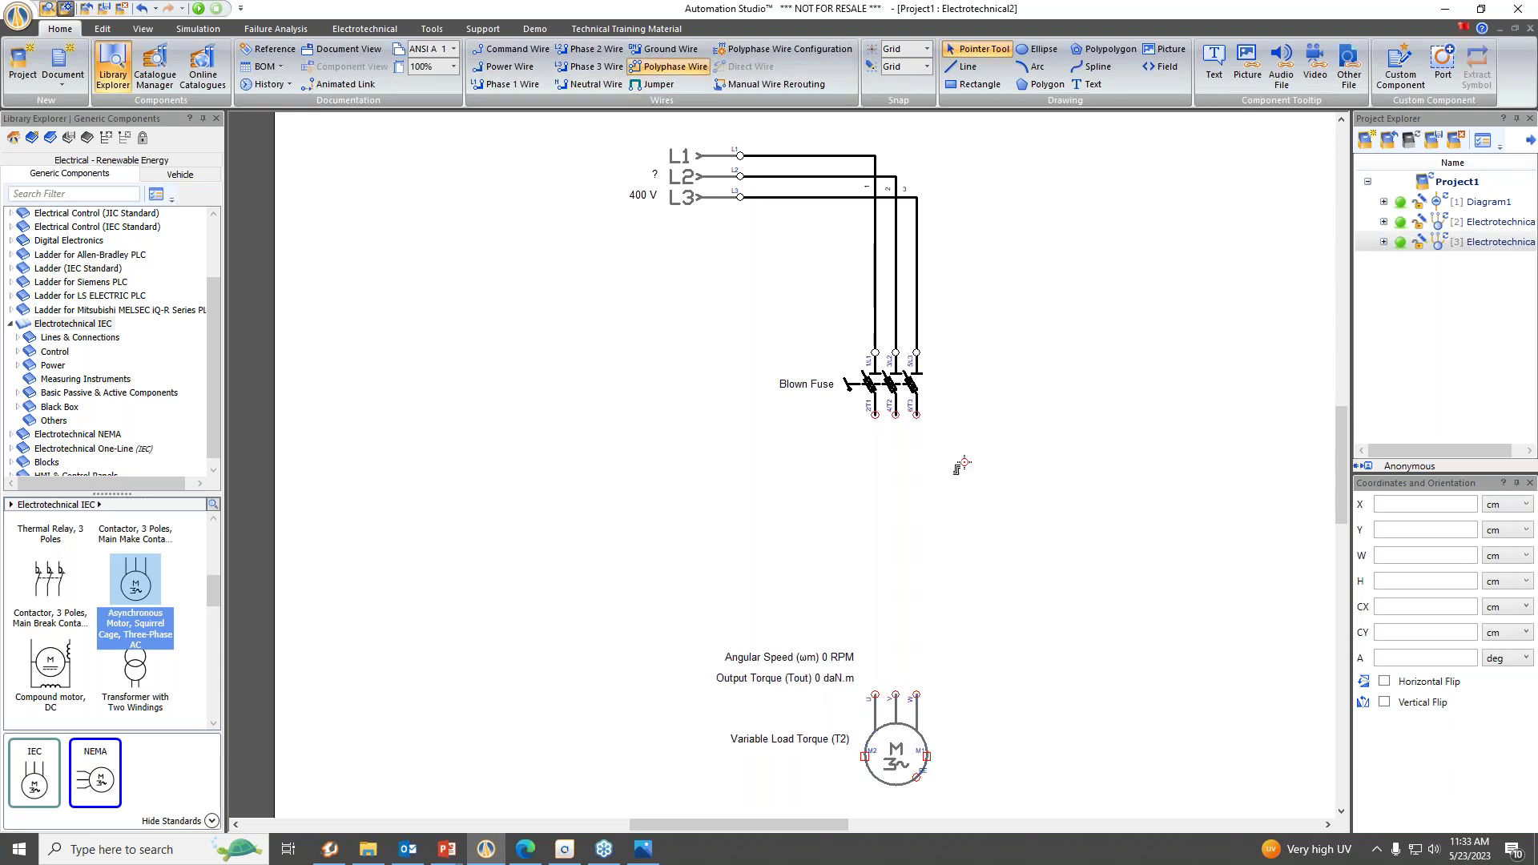
pyautogui.click(875, 415)
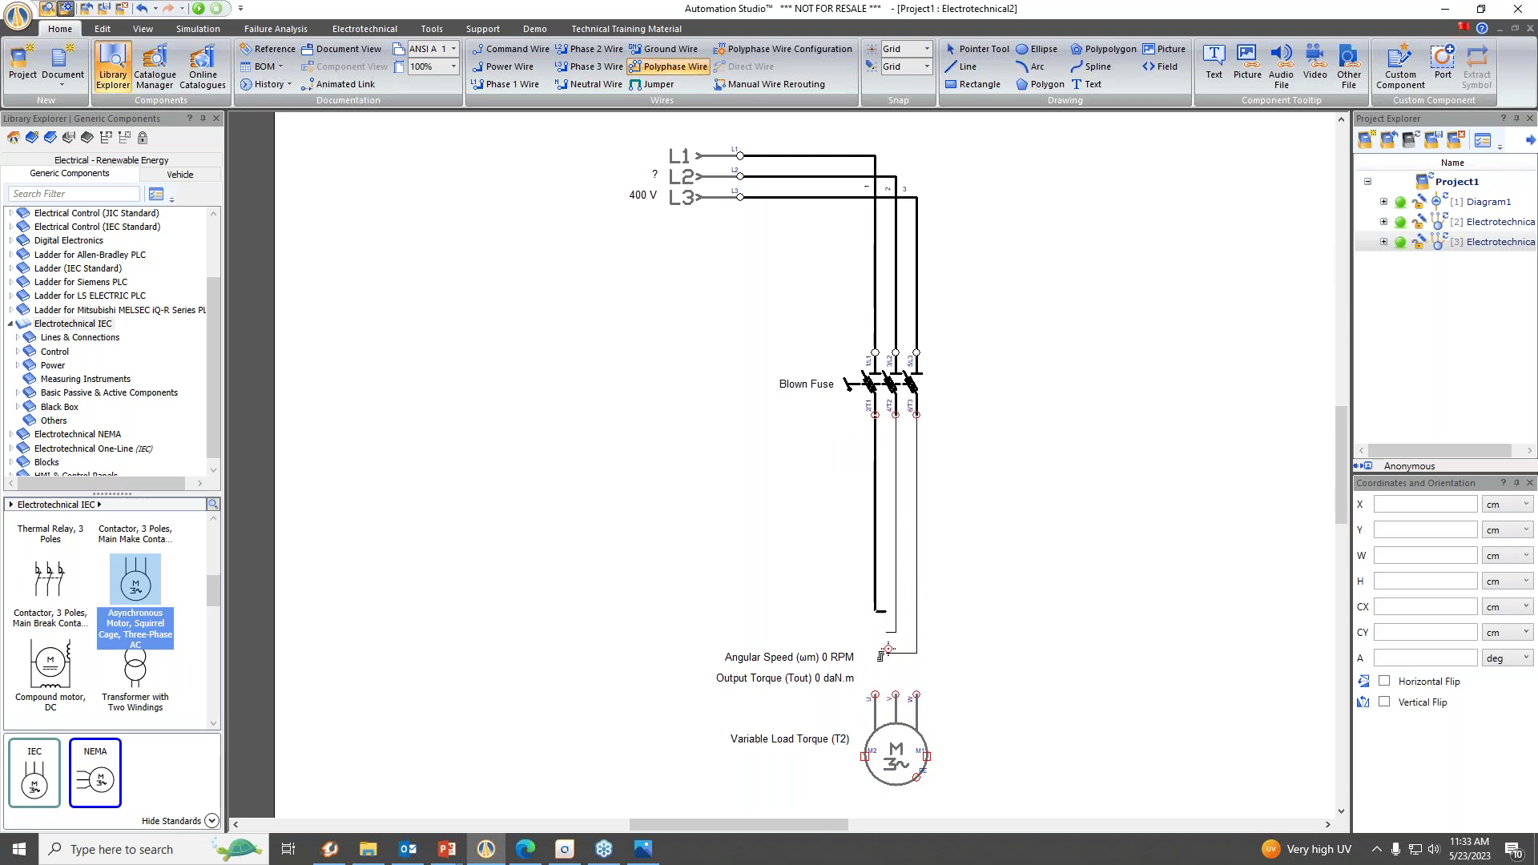
pyautogui.click(875, 694)
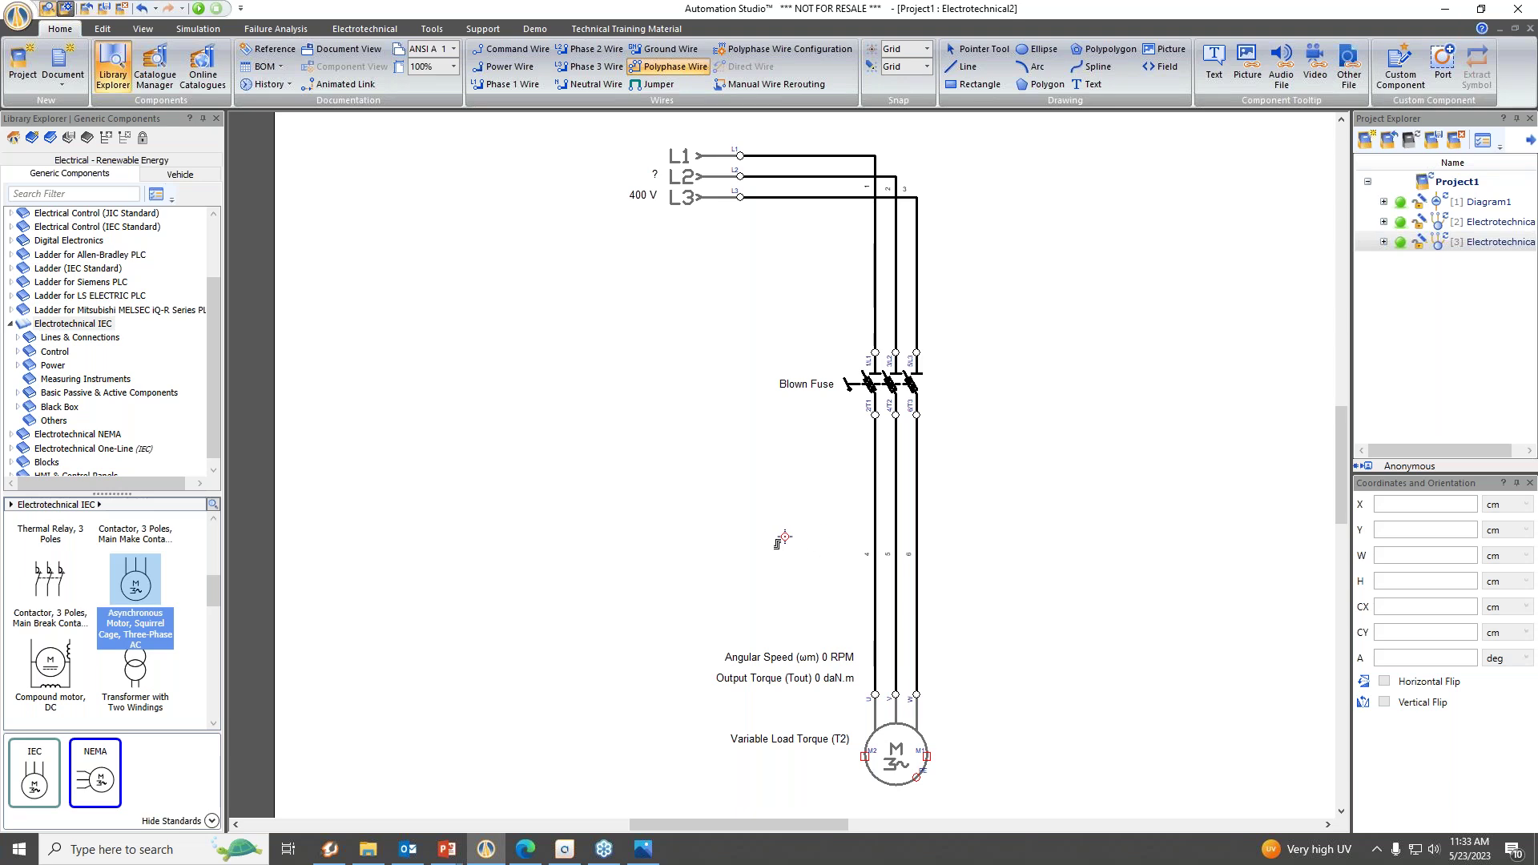
pyautogui.press('Escape')
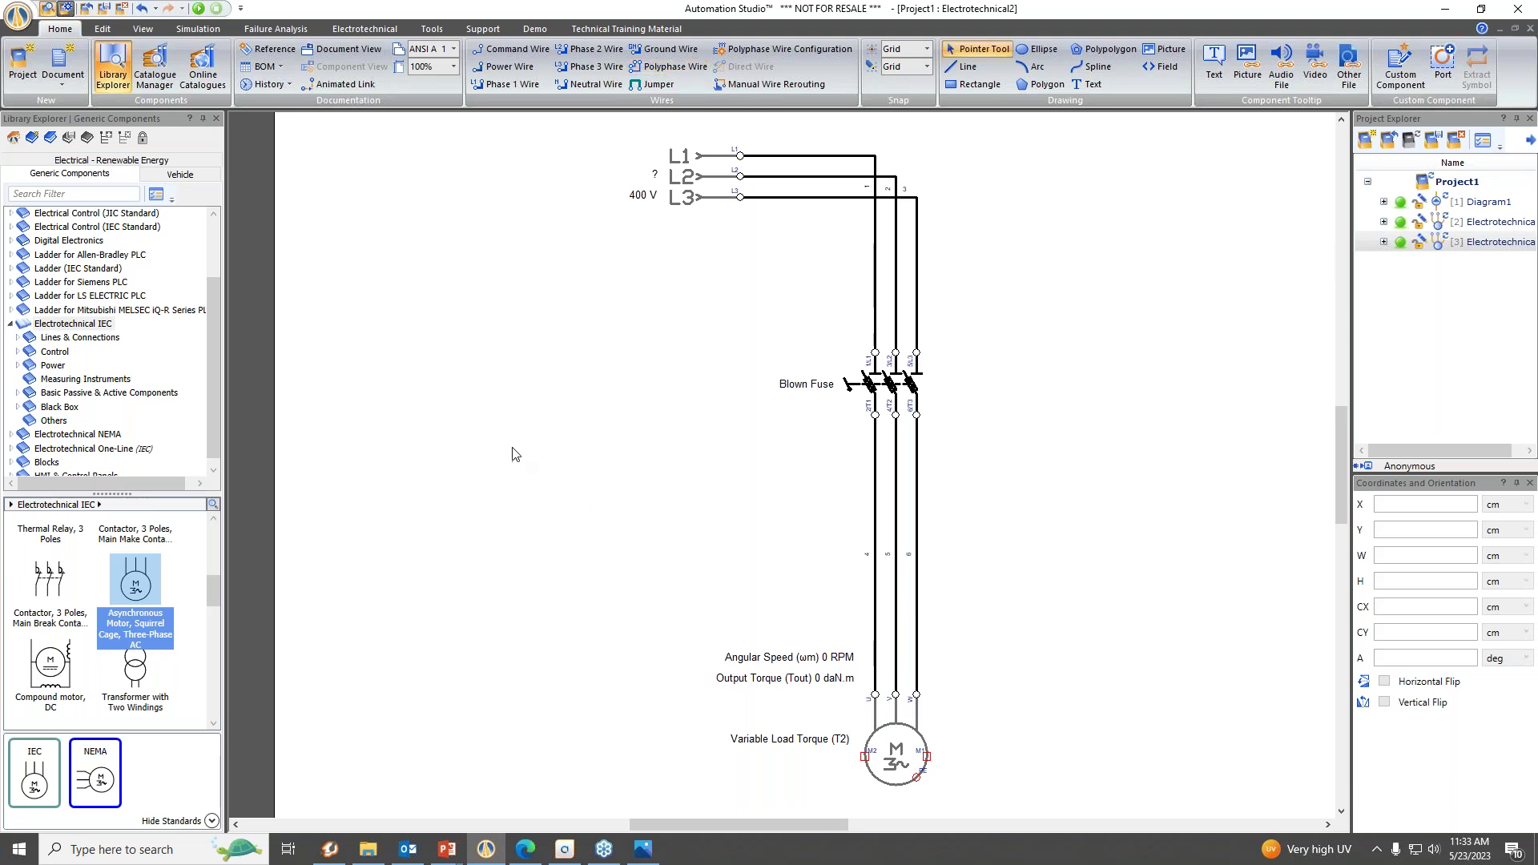
# Start the simulation, close the fuse-disconnector to power the motor, and dismiss the message notification.
pyautogui.rightClick(513, 455)
pyautogui.click(570, 571)
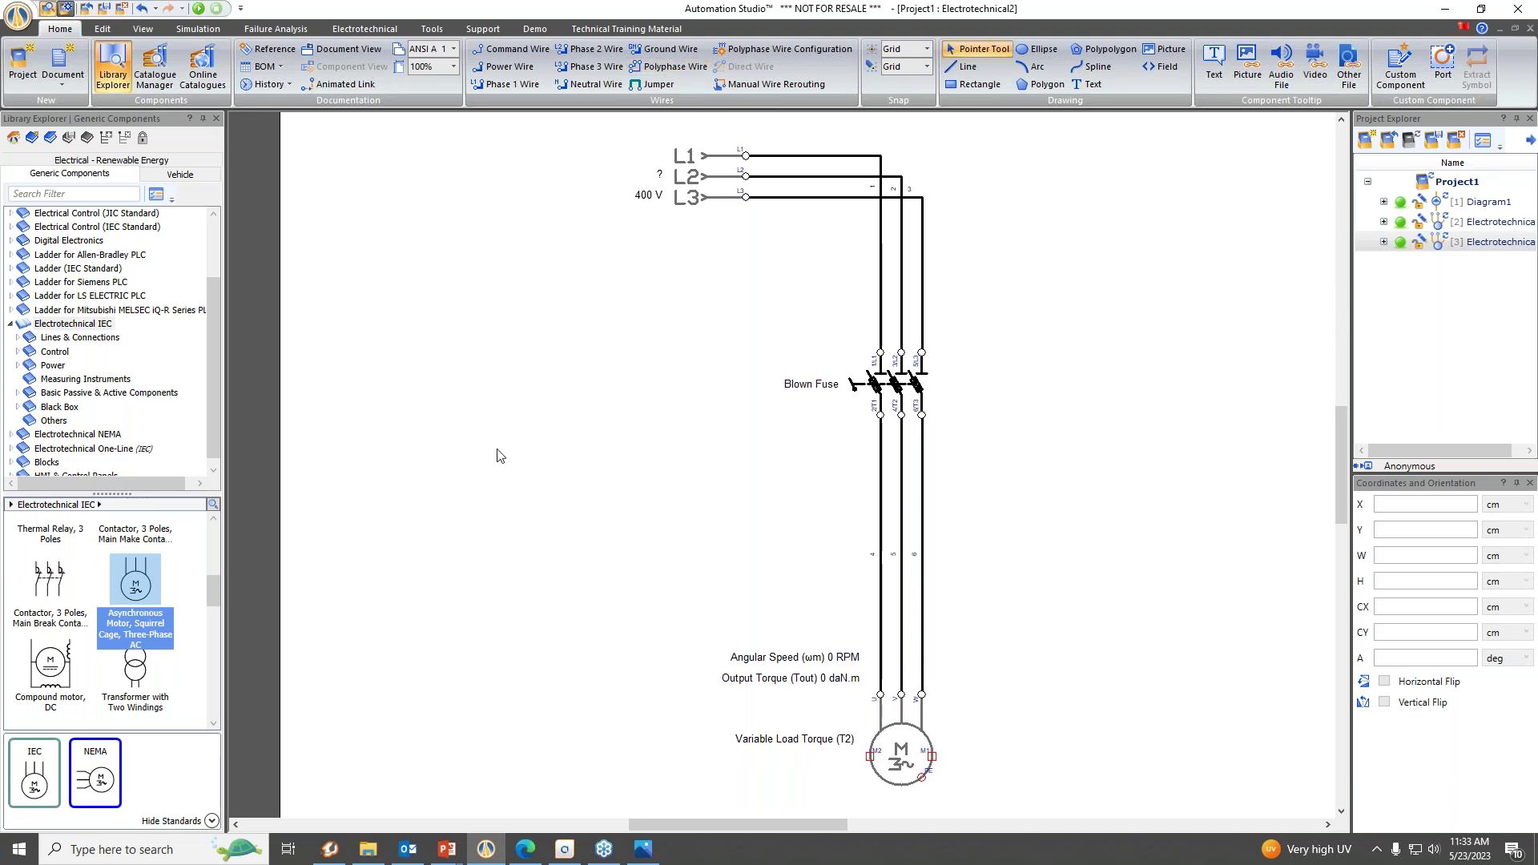
pyautogui.click(199, 9)
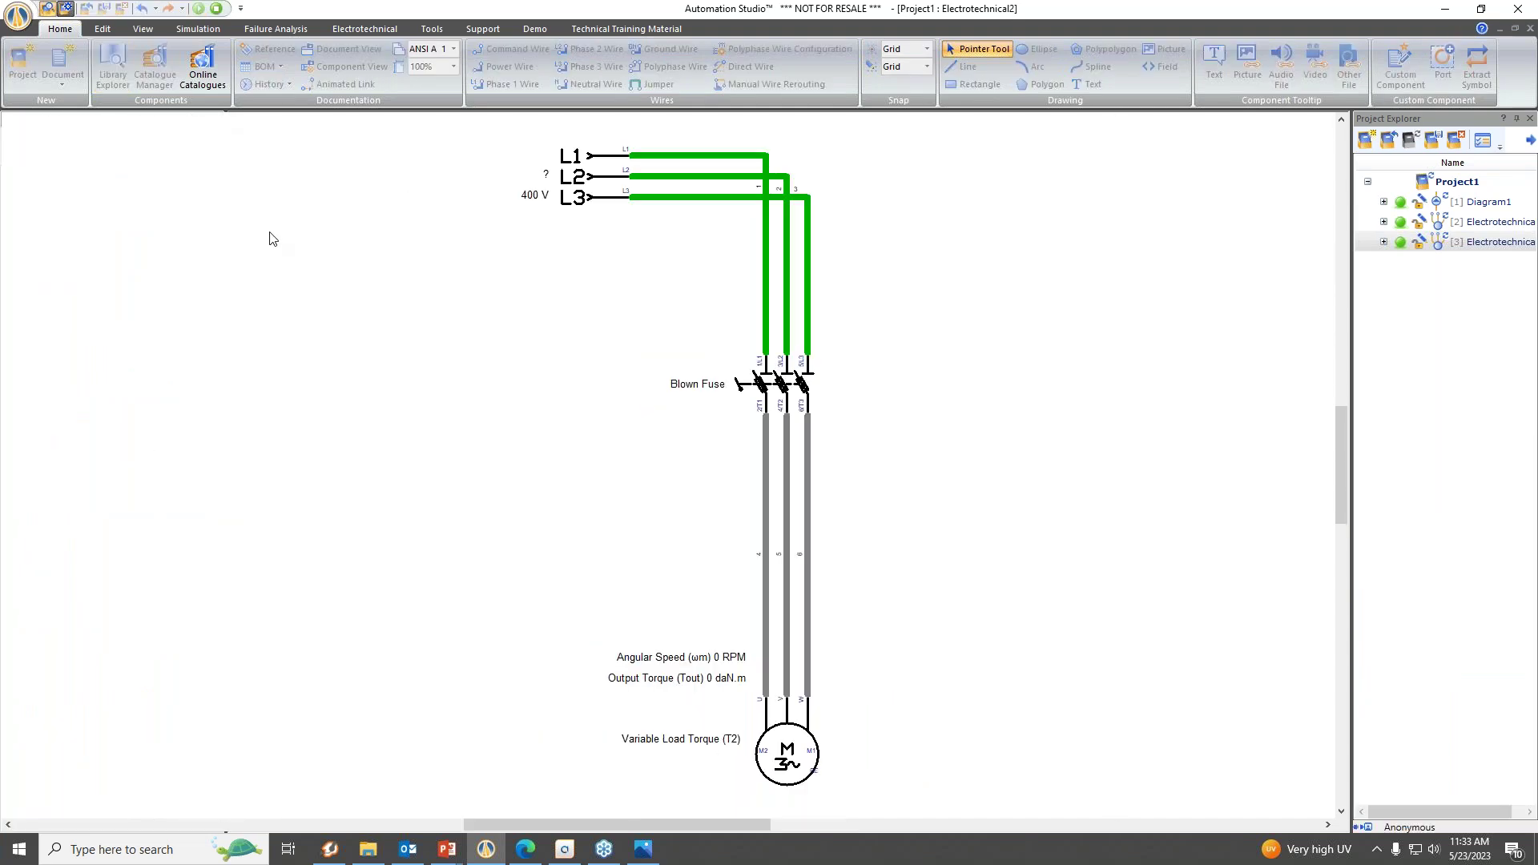
pyautogui.click(758, 385)
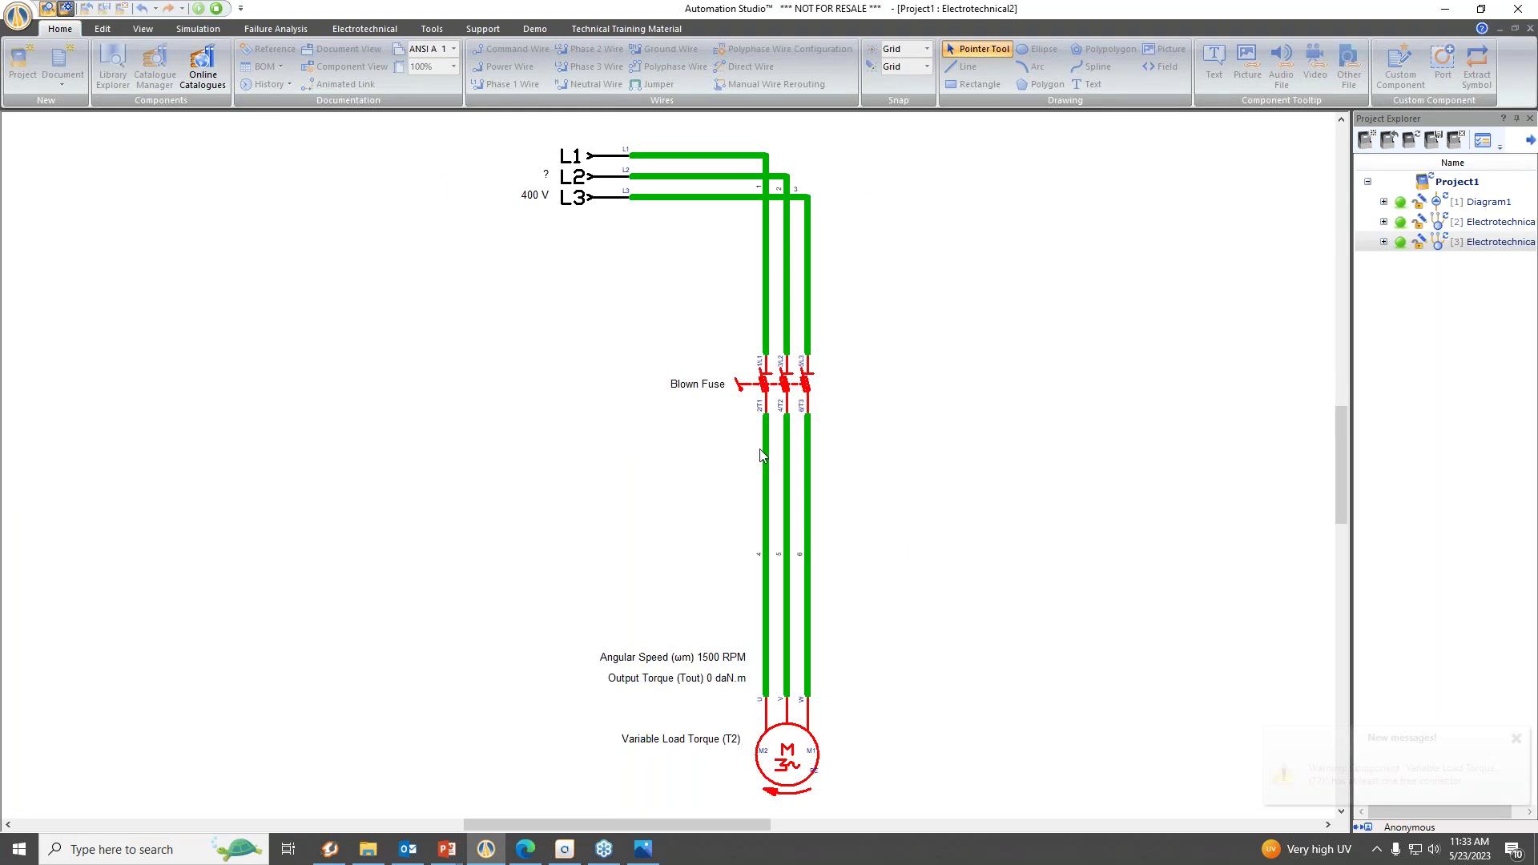
pyautogui.click(1516, 738)
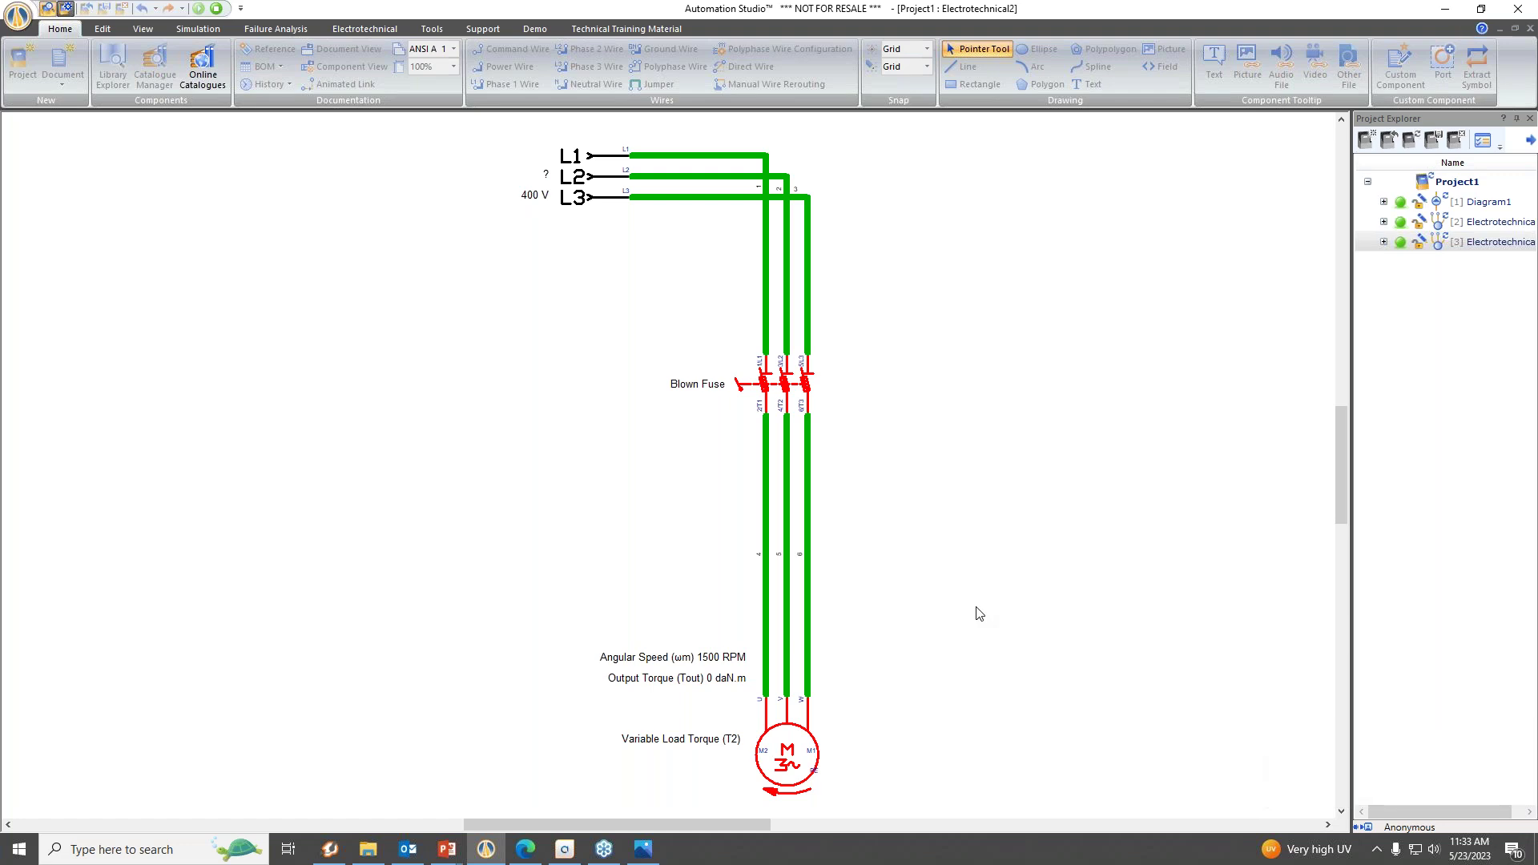
# Raise the running motor's constant load torque (T1) to 5.17 and further to 13.31 daN.m.
pyautogui.click(786, 761)
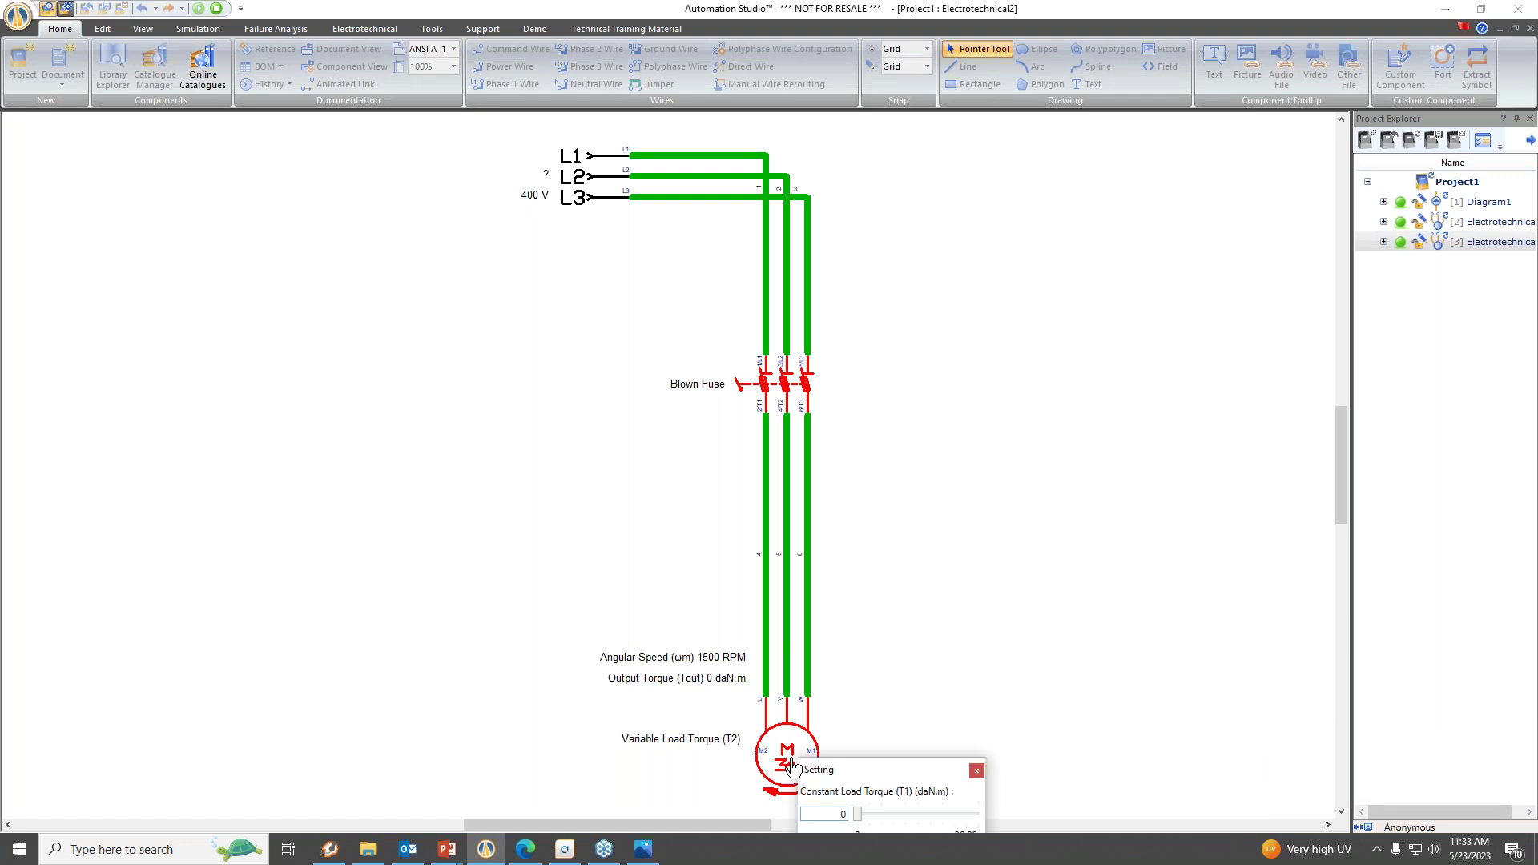
pyautogui.moveTo(881, 779); pyautogui.dragTo(954, 656)
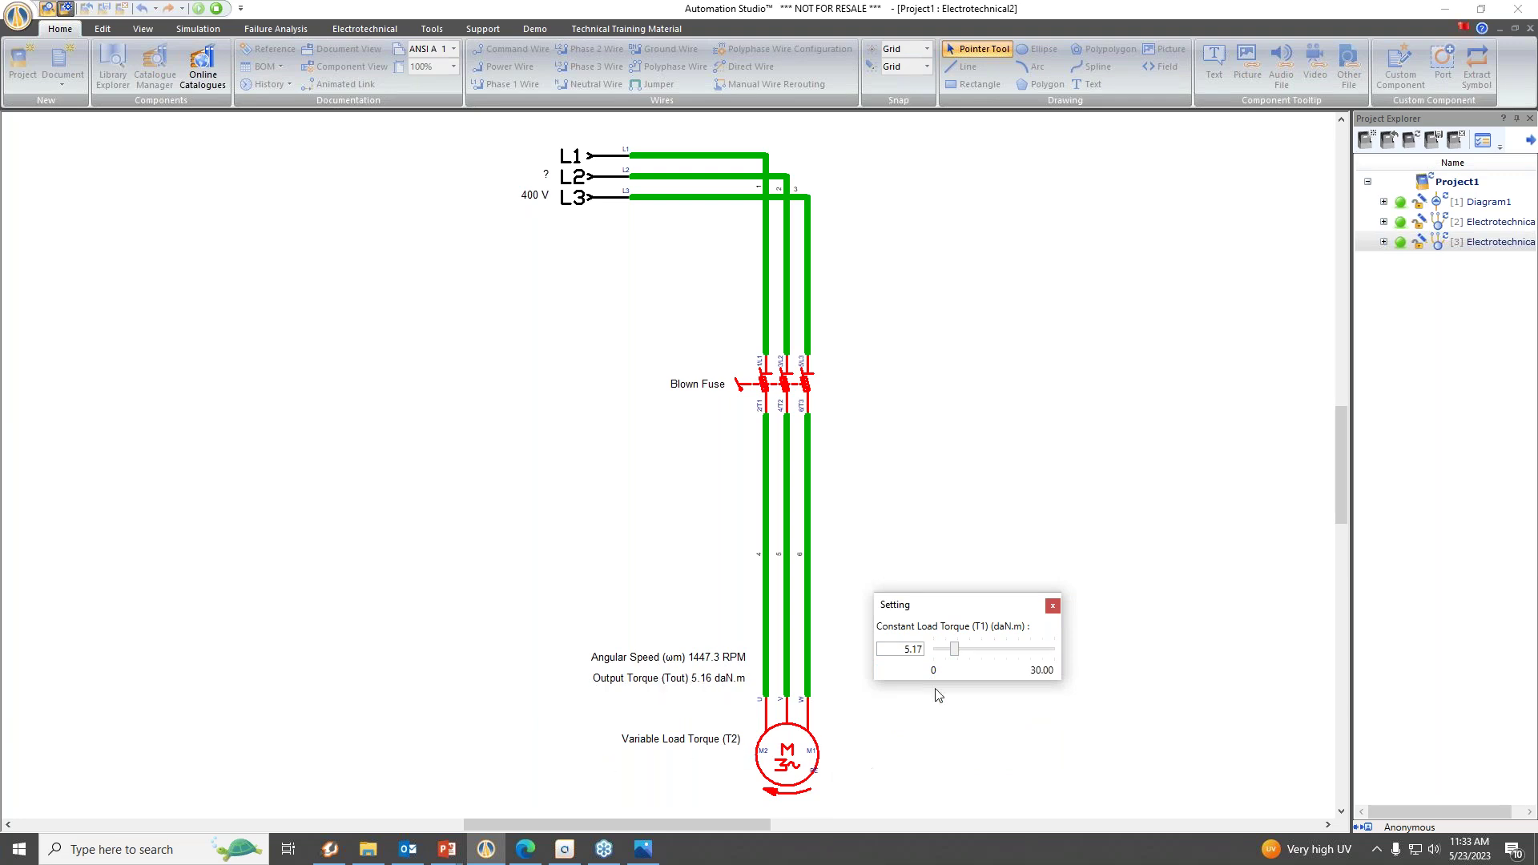
pyautogui.moveTo(967, 655)
pyautogui.mouseDown()
pyautogui.moveTo(1015, 655)
pyautogui.moveTo(951, 658)
pyautogui.moveTo(991, 656)
pyautogui.mouseUp()
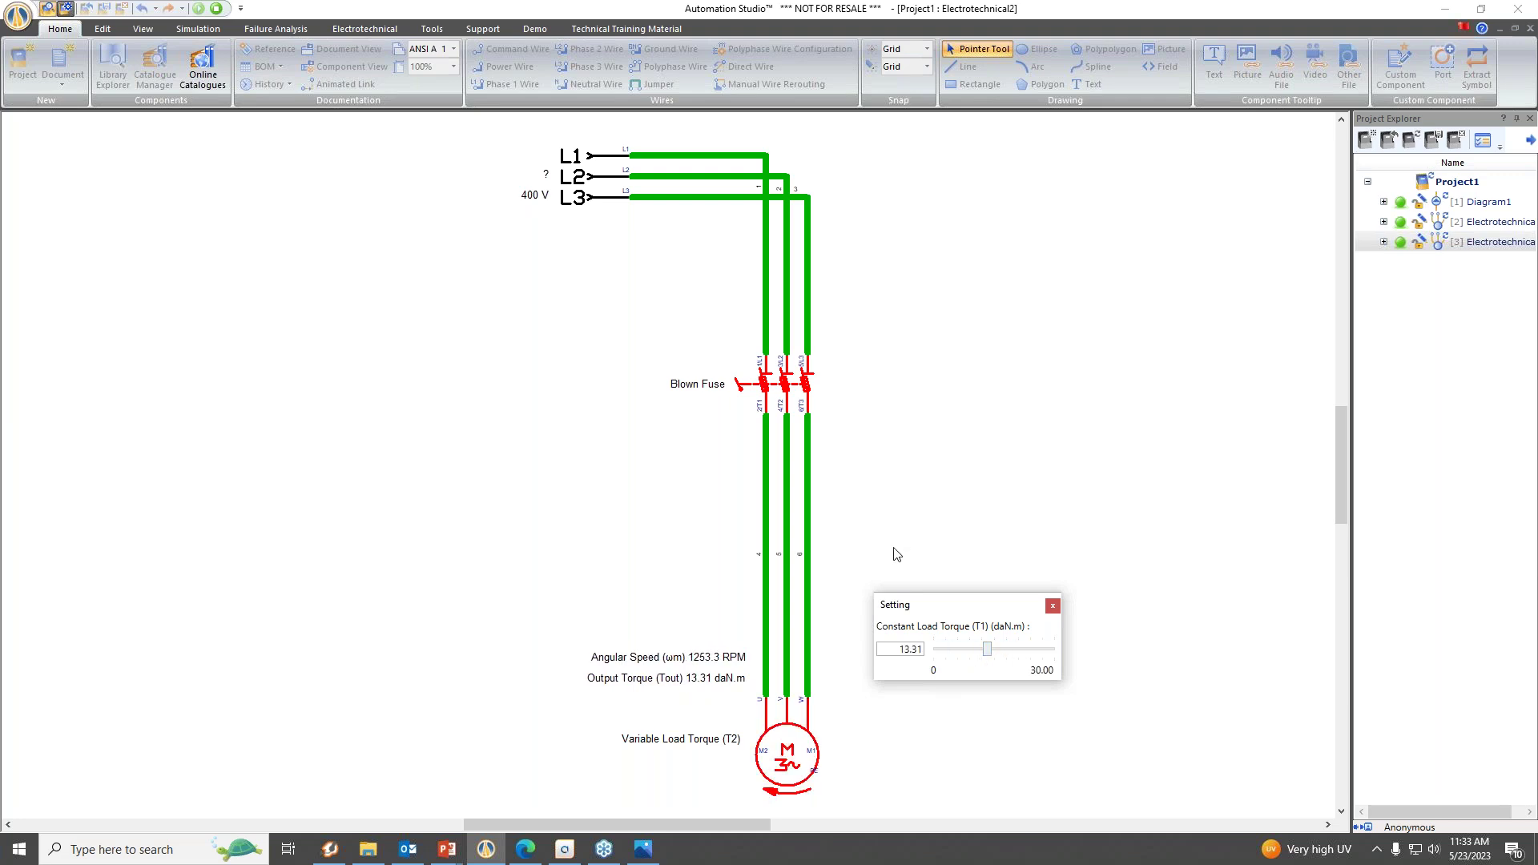
# Attach an RMS Current measuring instrument, displayed in A, to the L3 wire between the source and the fuse-disconnector.
pyautogui.click(214, 32)
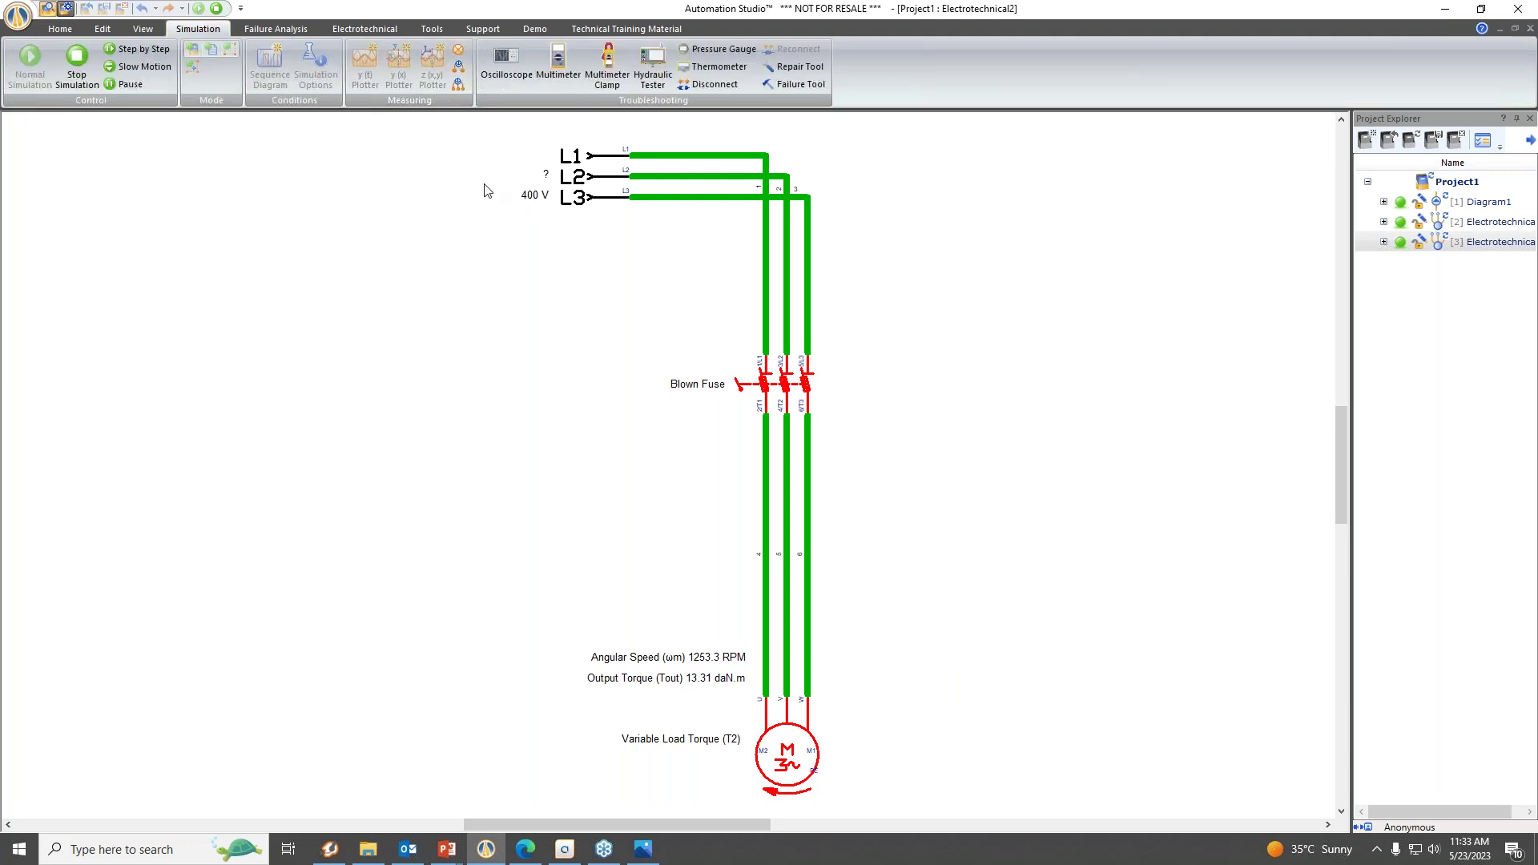
pyautogui.click(460, 53)
pyautogui.click(821, 253)
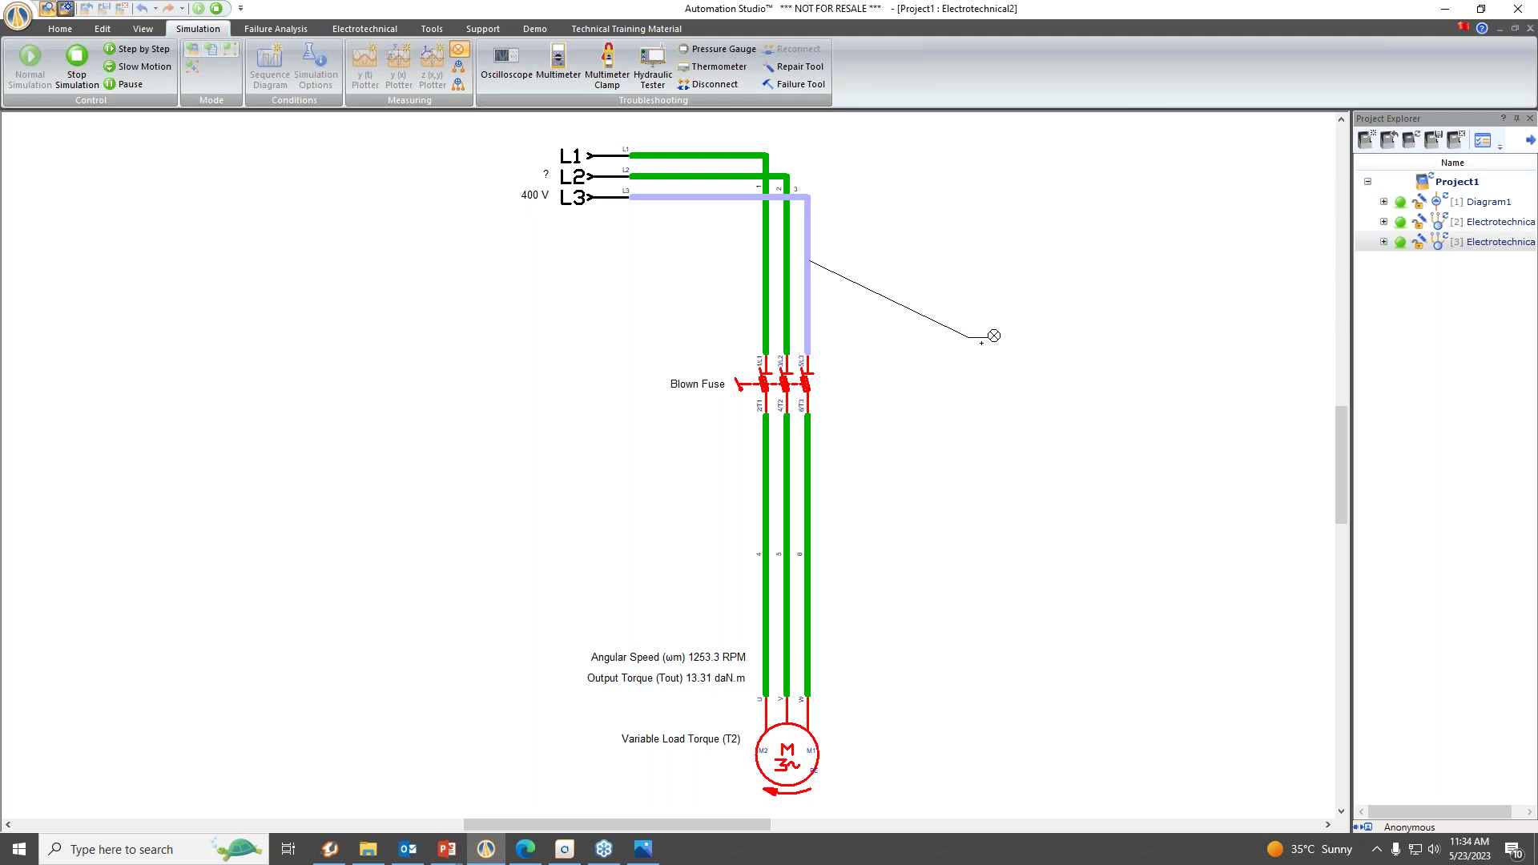
pyautogui.click(1002, 338)
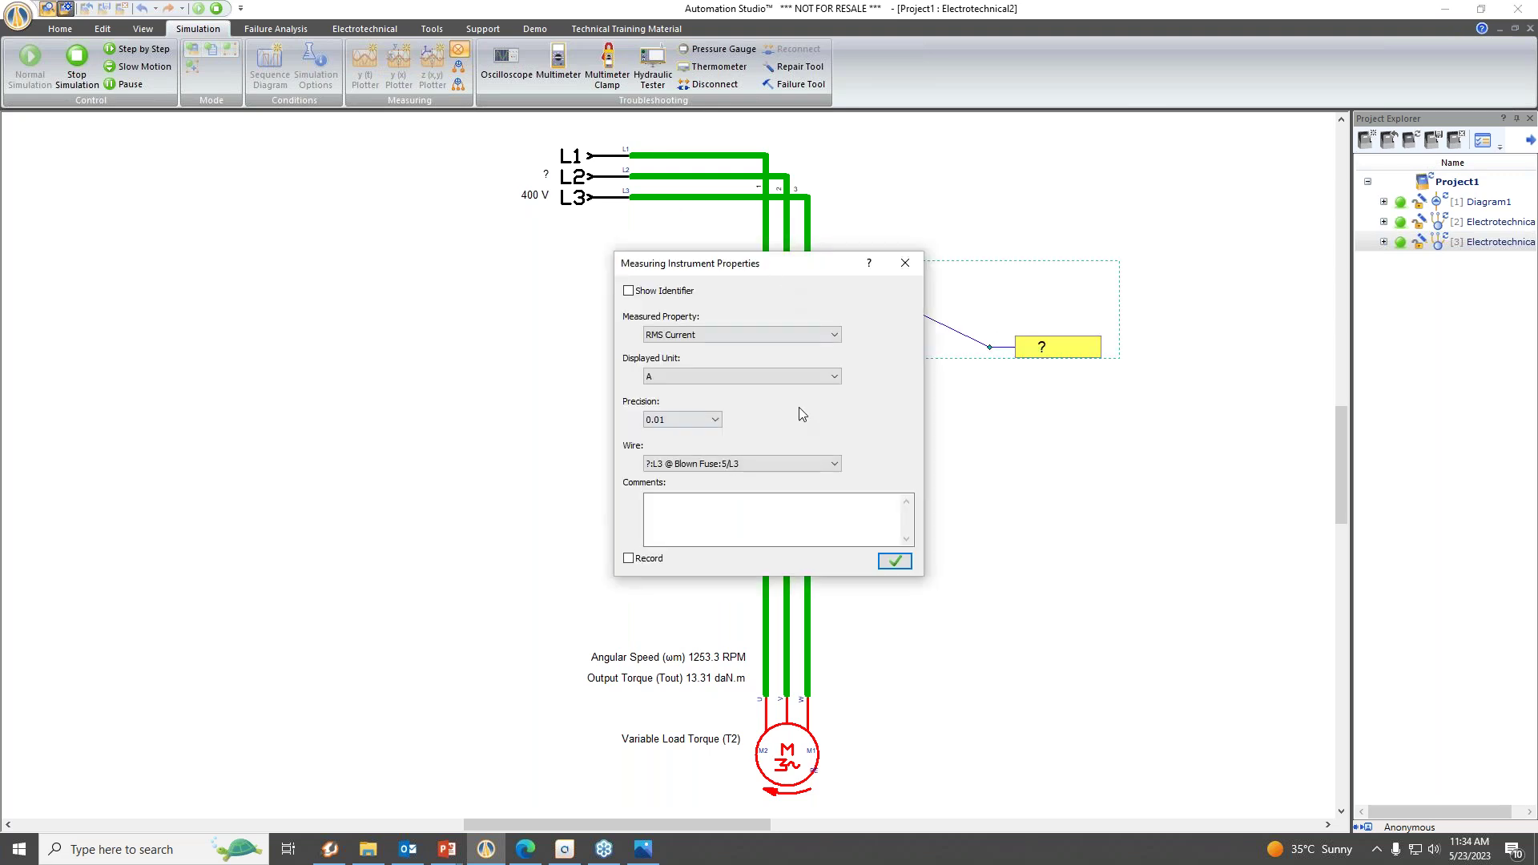
pyautogui.click(818, 375)
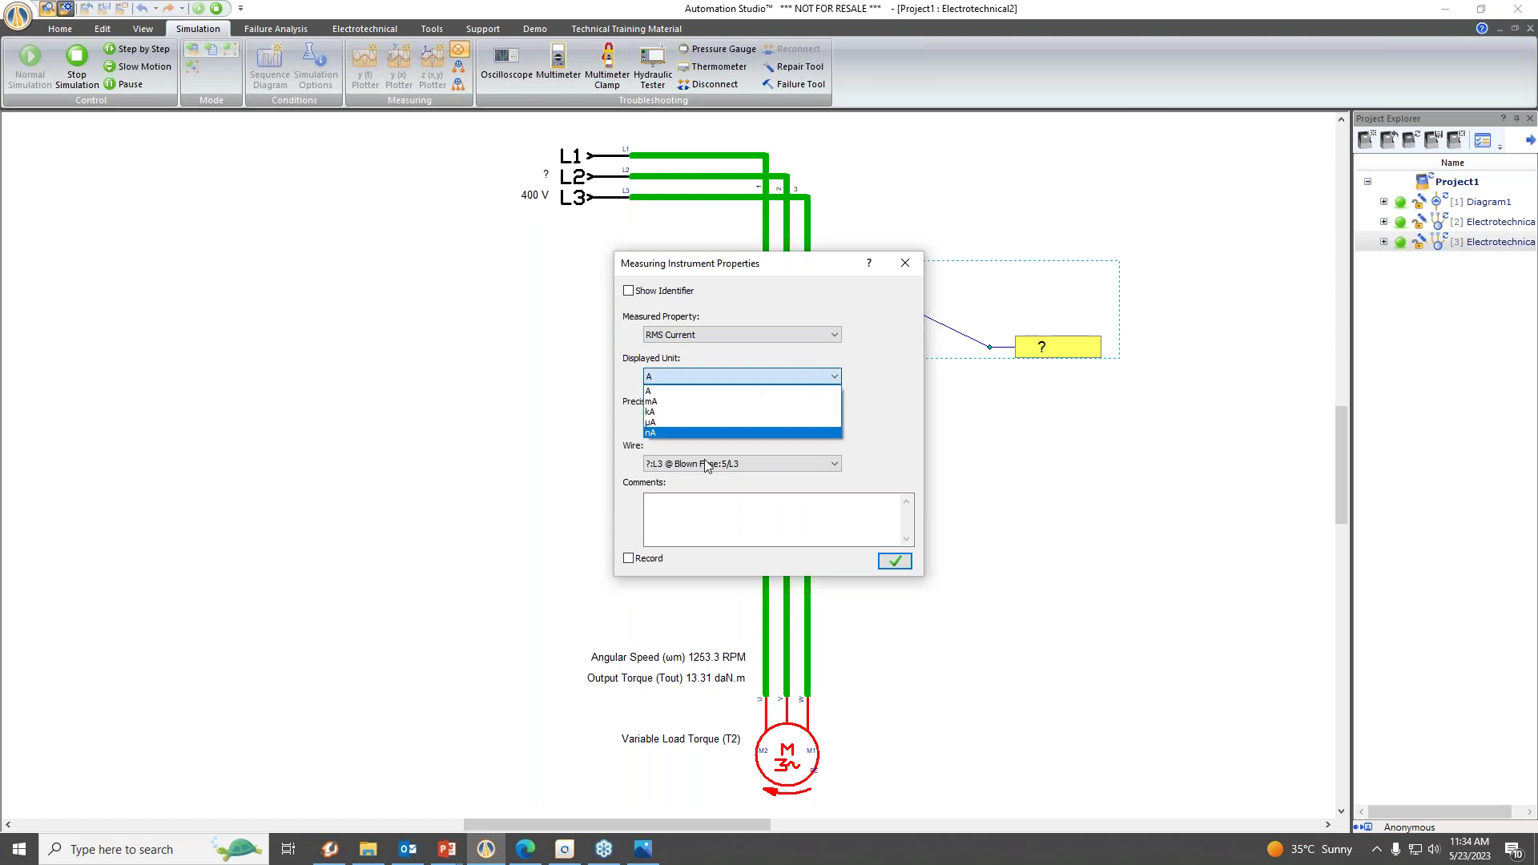
pyautogui.click(663, 392)
pyautogui.click(896, 561)
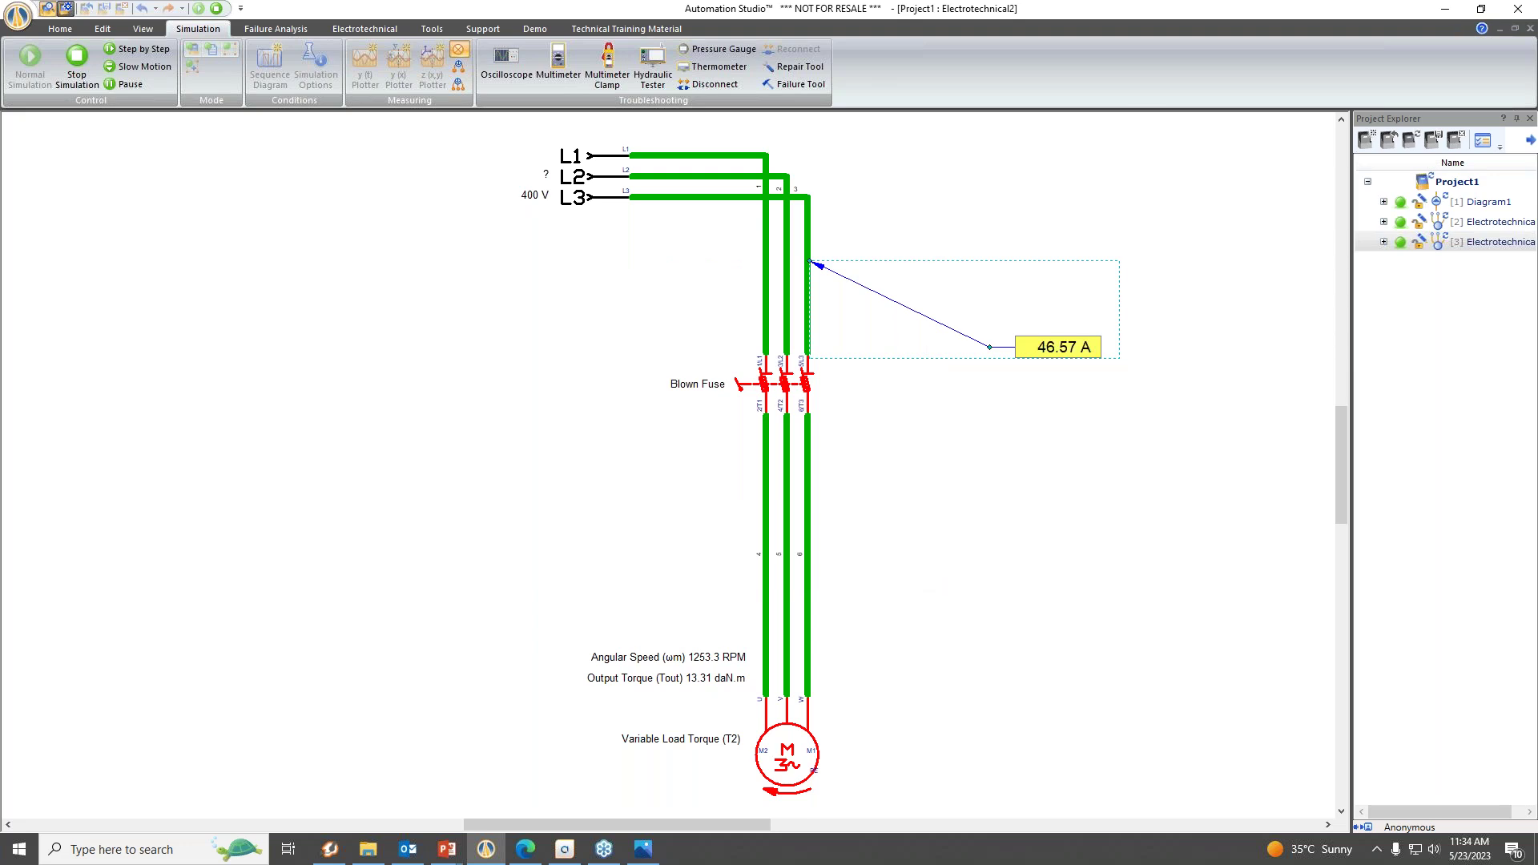
pyautogui.click(1023, 560)
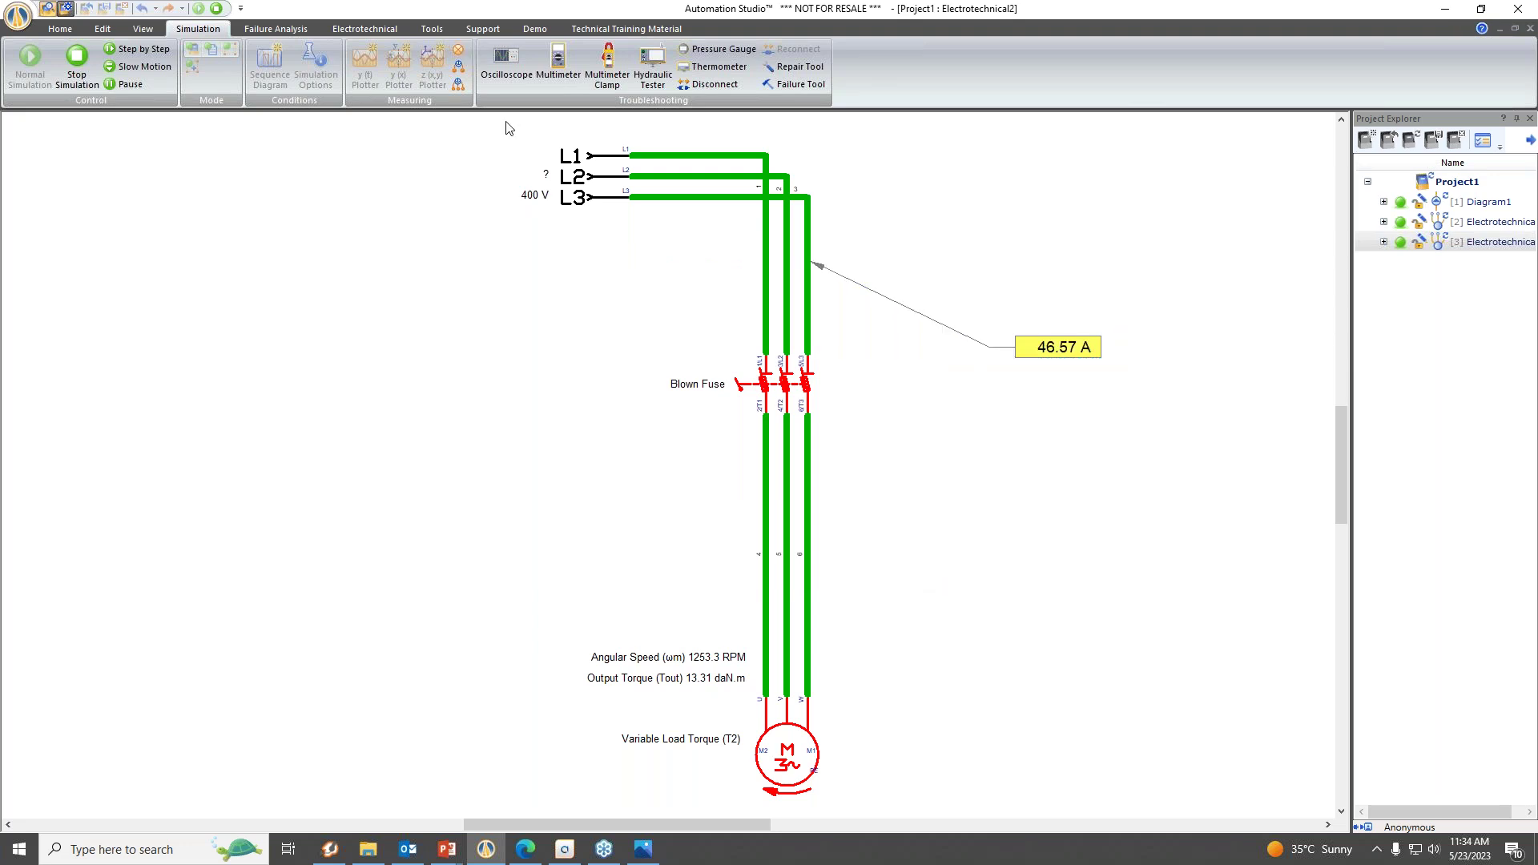
# Attach an RMS Voltage measuring instrument in V across the first two lower terminals of the fuse-disconnector.
pyautogui.click(459, 69)
pyautogui.click(785, 413)
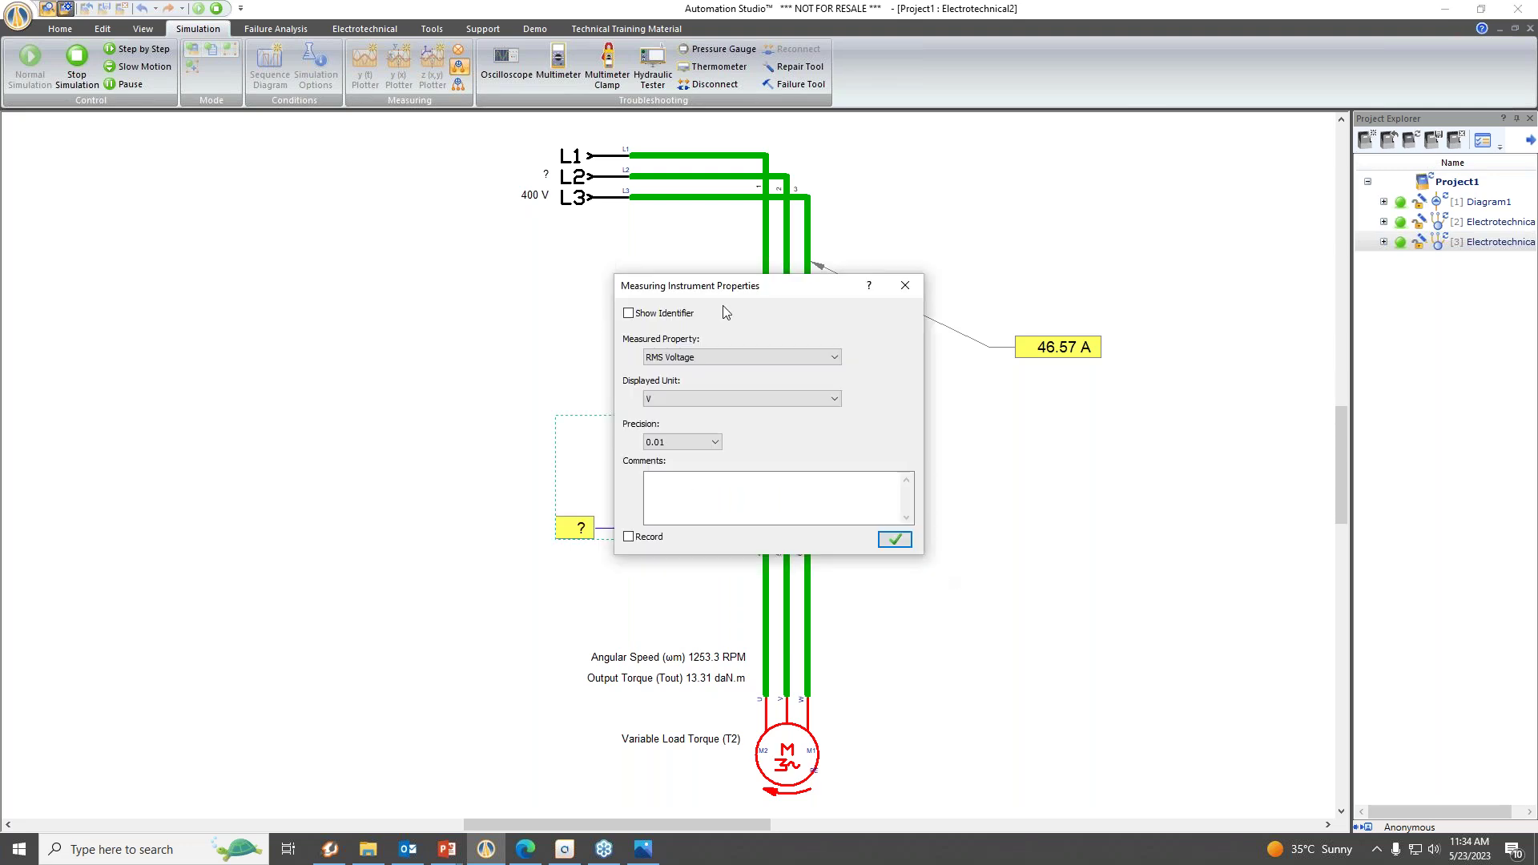
pyautogui.click(896, 540)
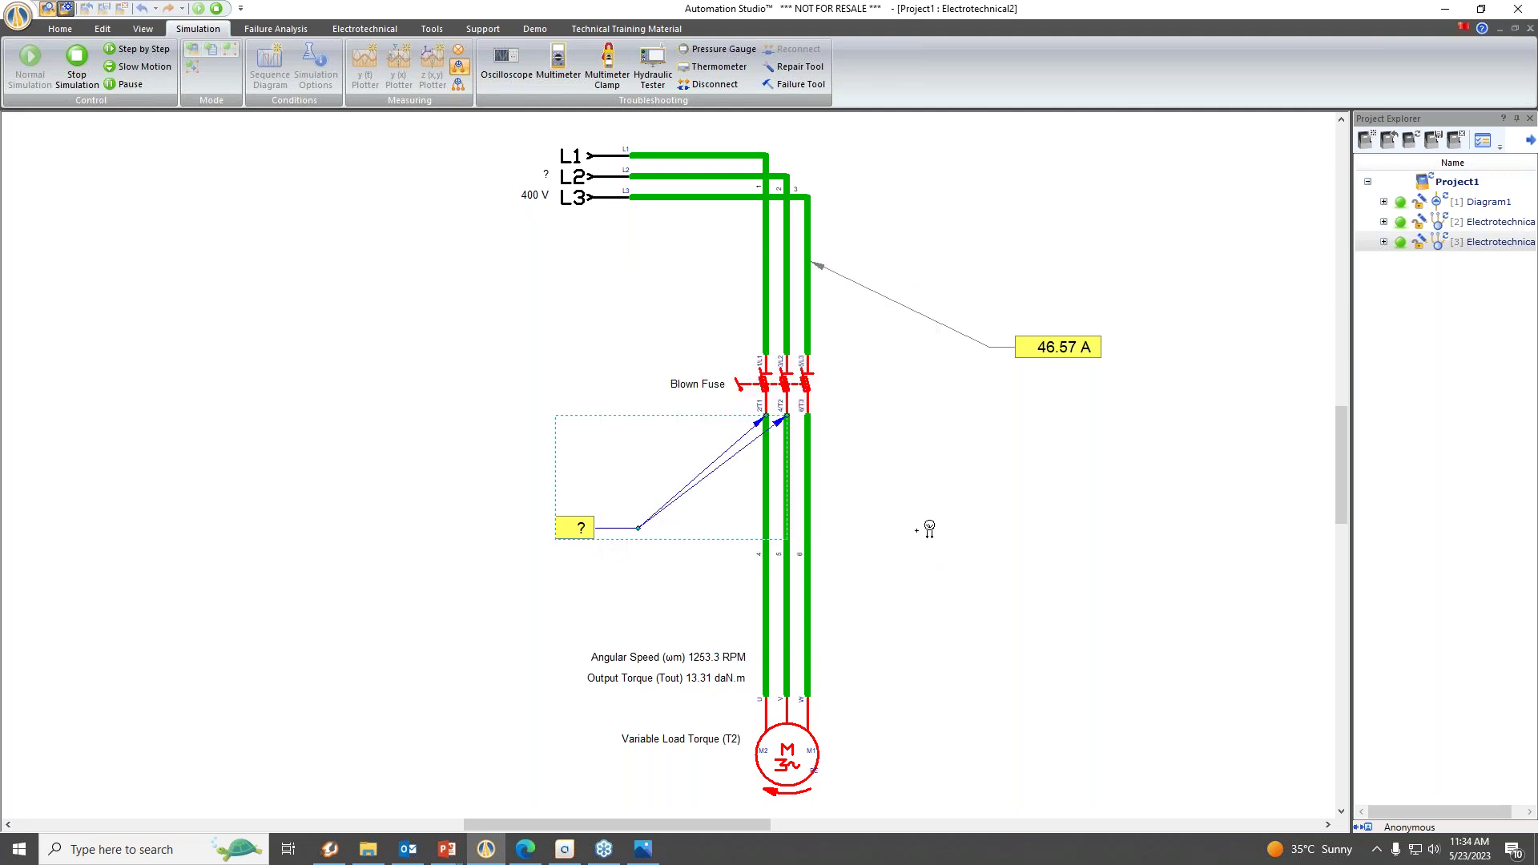
pyautogui.click(991, 563)
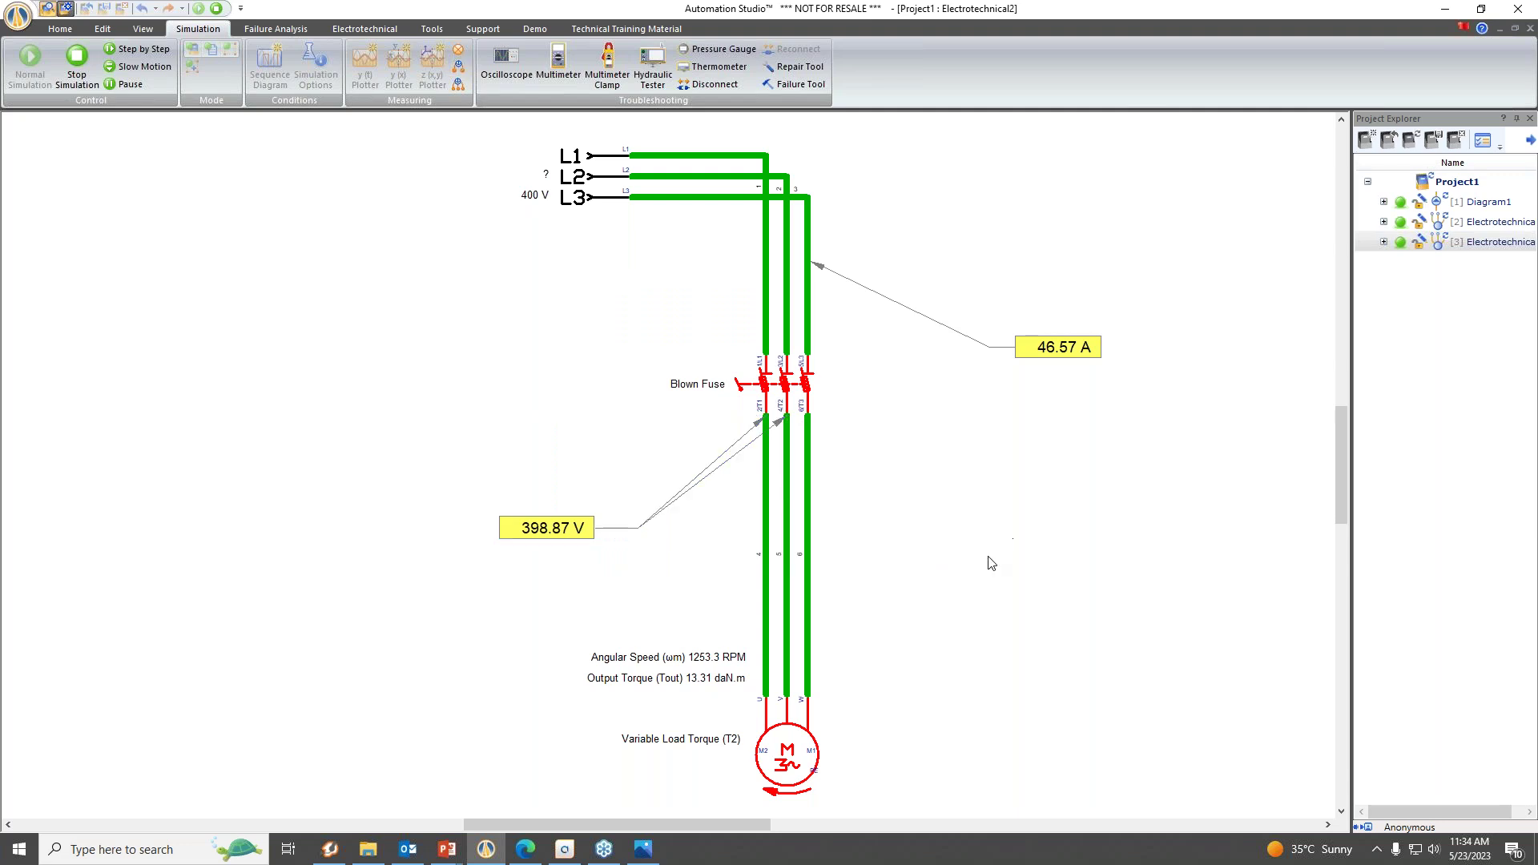
# Attach an Active Power measuring instrument in W to the motor's three upper terminals, with precision 0.1.
pyautogui.click(460, 85)
pyautogui.click(951, 668)
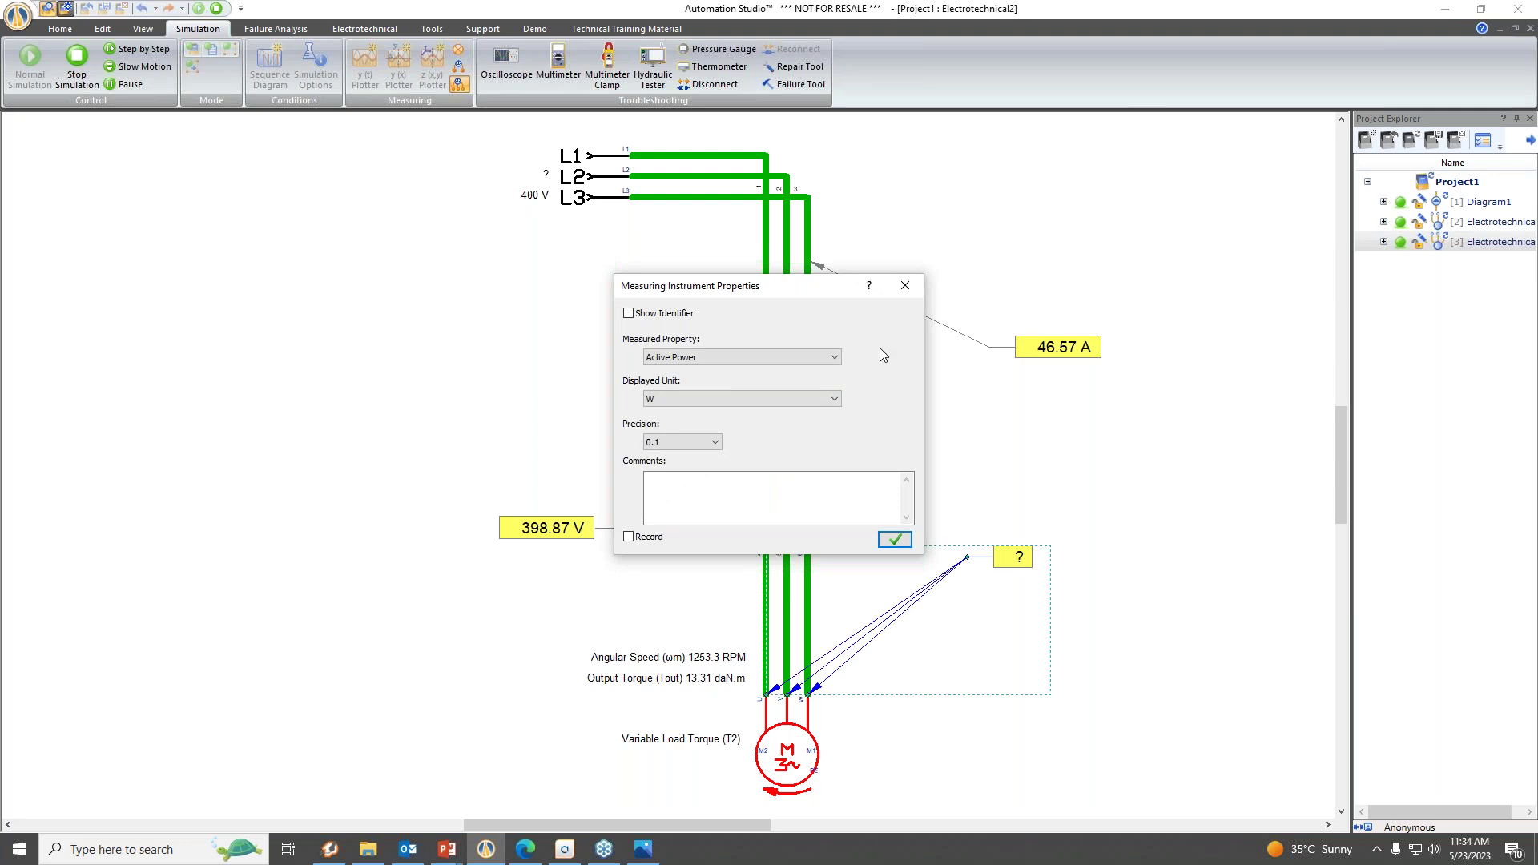
pyautogui.click(895, 540)
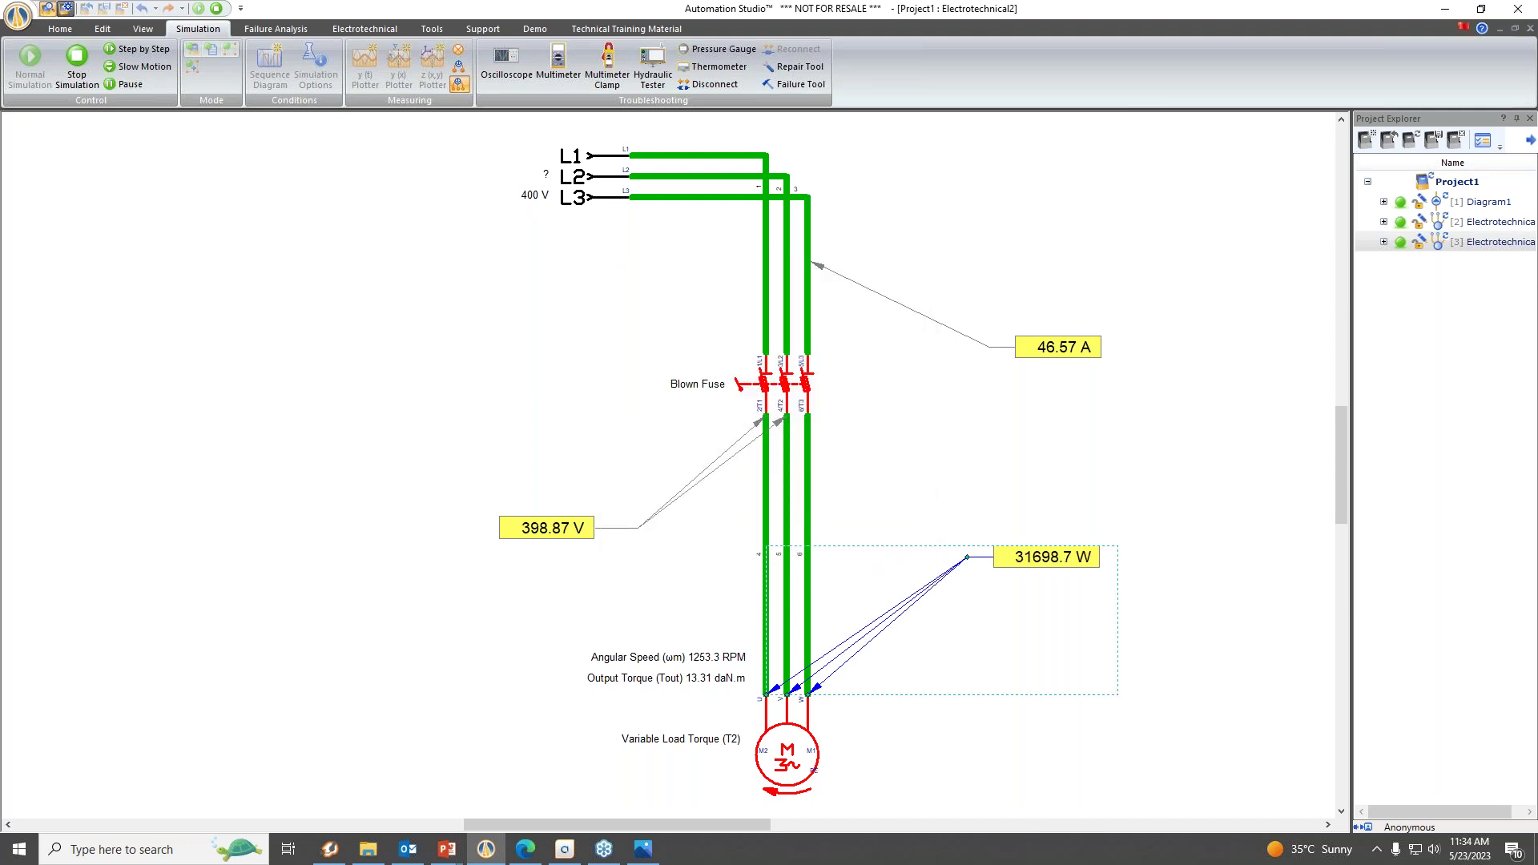
pyautogui.press('Escape')
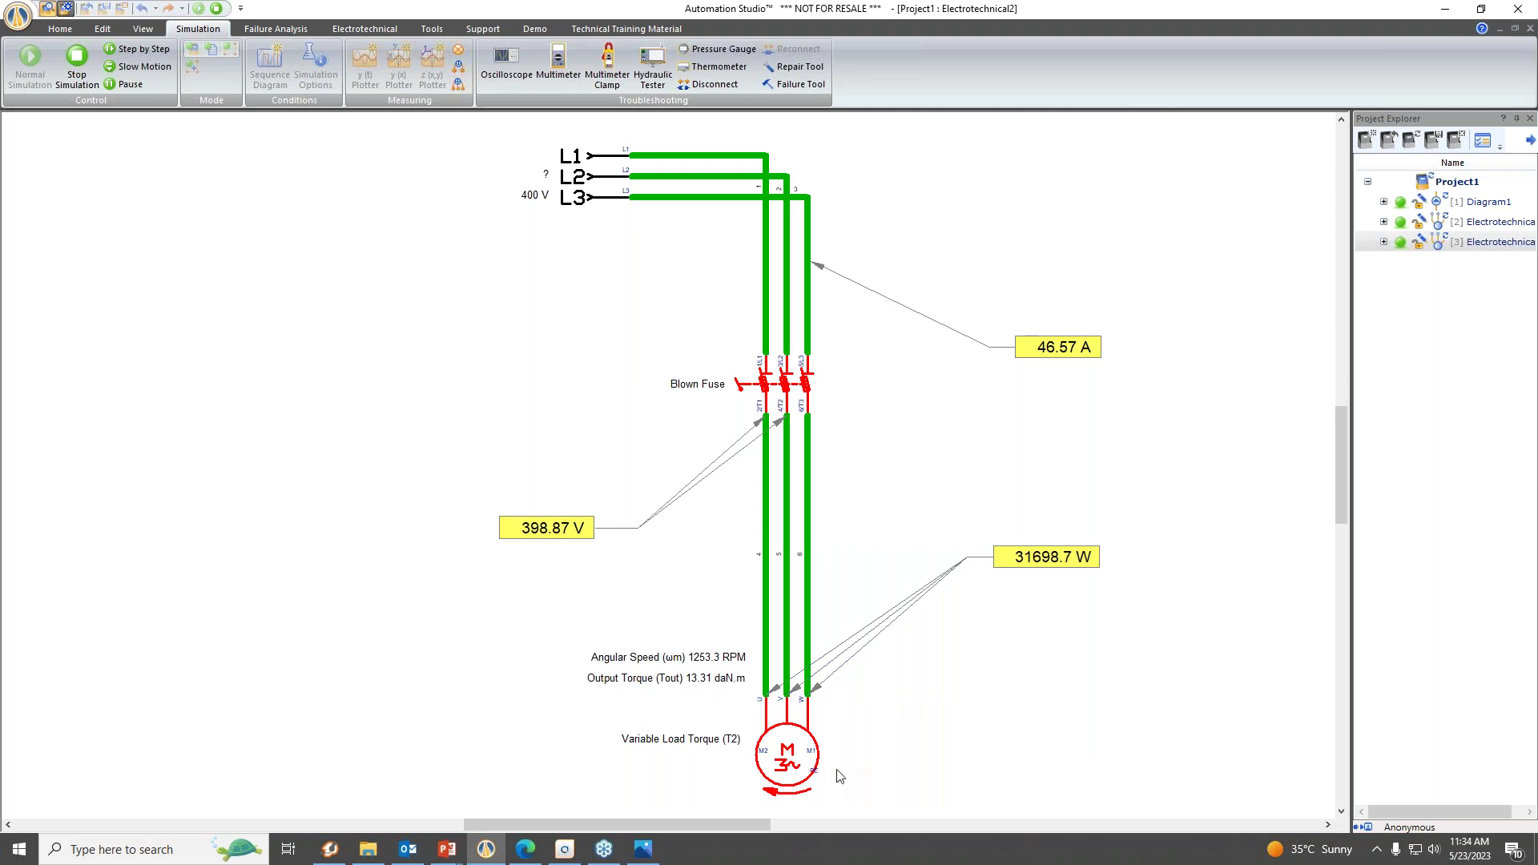
# Reduce the motor's constant load torque (T1) to 7.15 daN.m.
pyautogui.moveTo(756, 824); pyautogui.dragTo(782, 825)
pyautogui.click(682, 766)
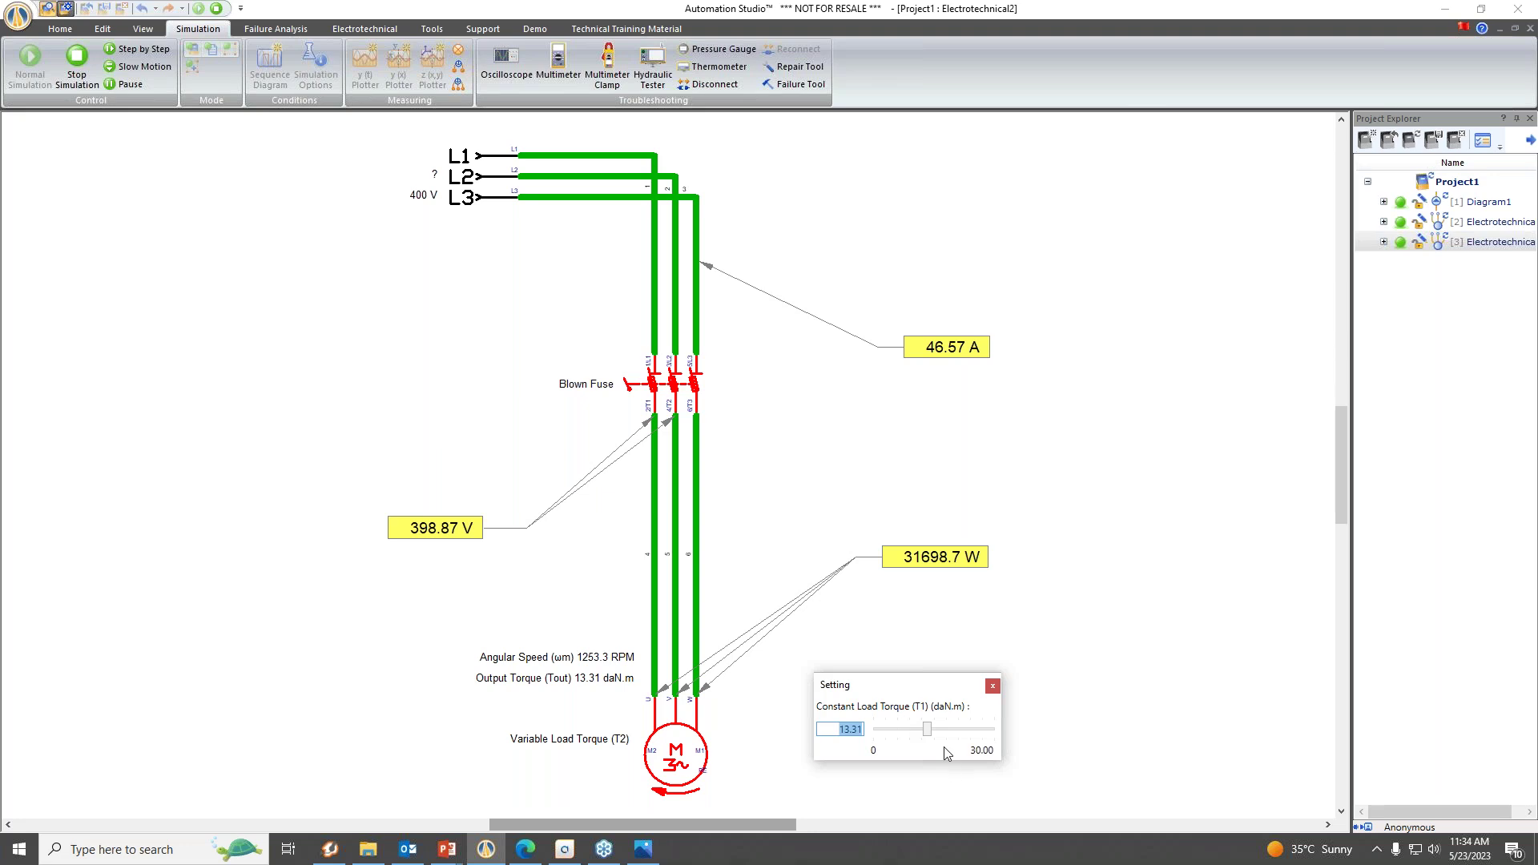
pyautogui.moveTo(927, 733)
pyautogui.mouseDown()
pyautogui.moveTo(899, 735)
pyautogui.moveTo(983, 737)
pyautogui.moveTo(868, 733)
pyautogui.moveTo(903, 738)
pyautogui.mouseUp()
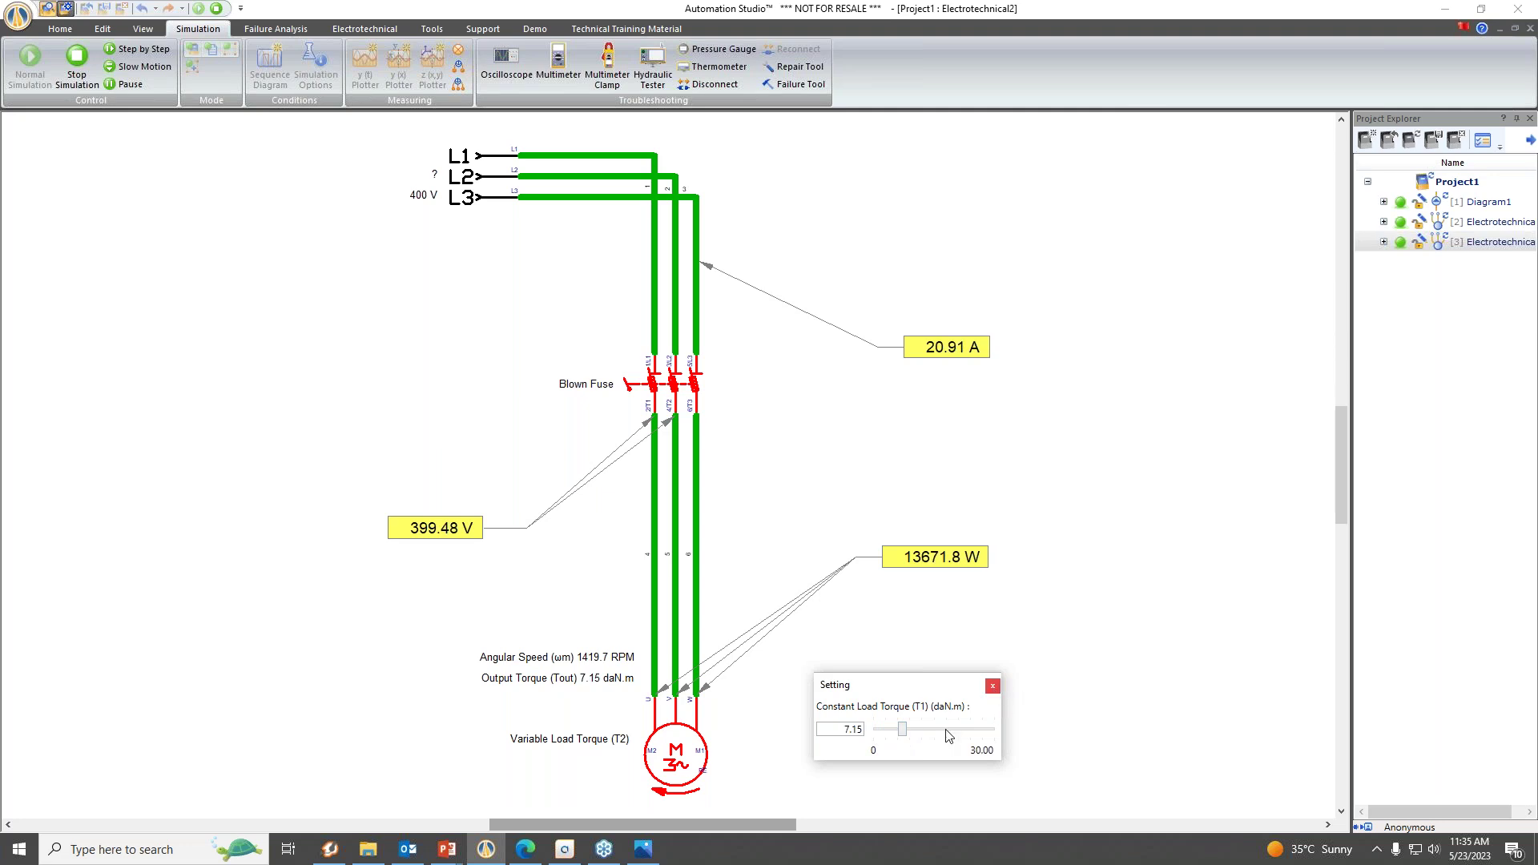
# Open the oscilloscope beside the circuit and connect the channel 1 probe to motor terminal U and the ground probe to terminal W.
pyautogui.moveTo(755, 824); pyautogui.dragTo(807, 825)
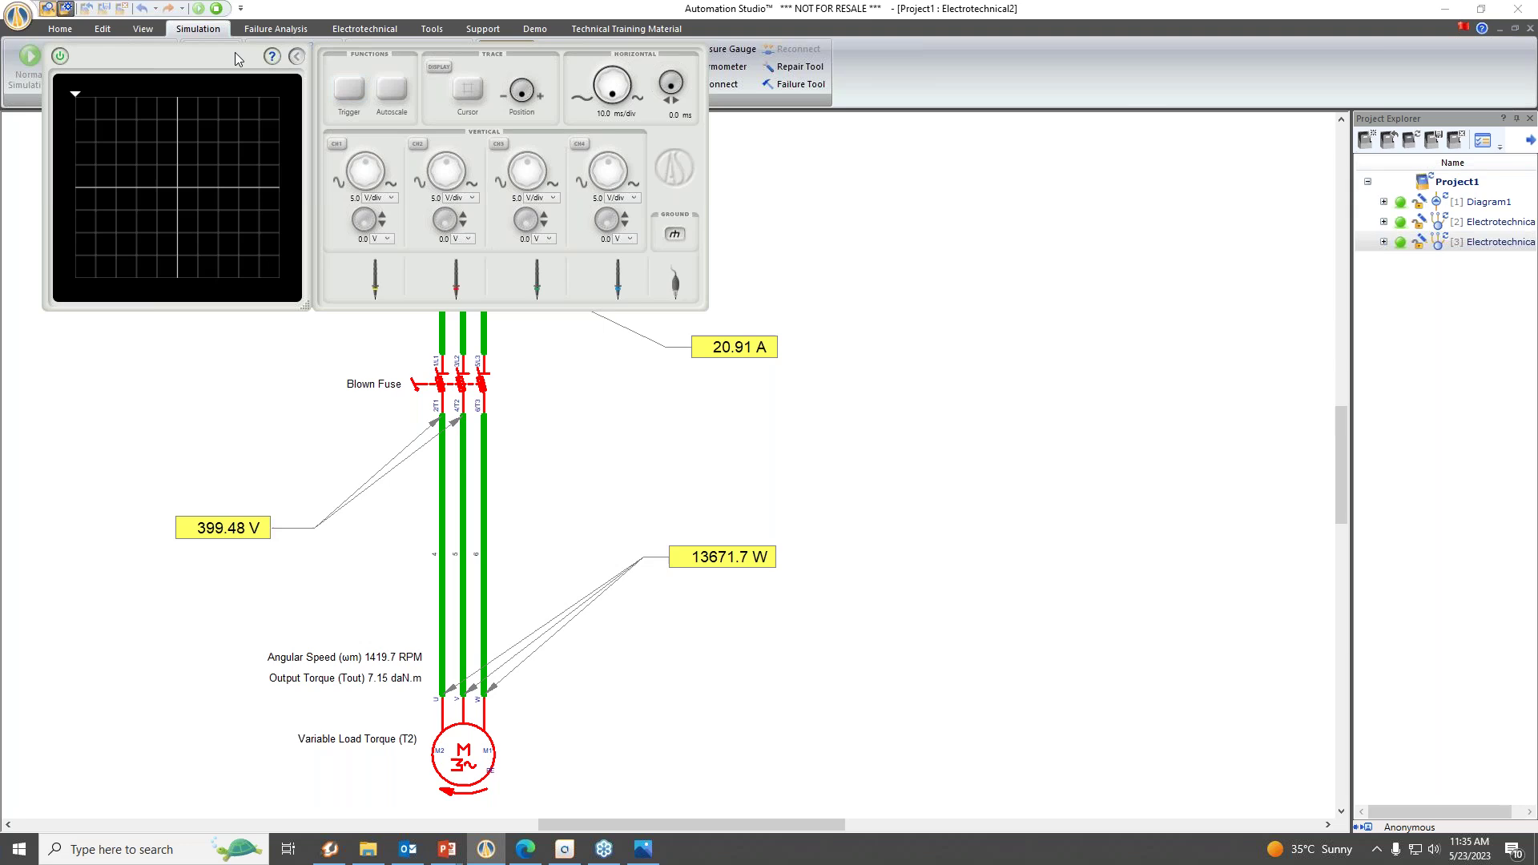
pyautogui.moveTo(196, 53); pyautogui.dragTo(763, 287)
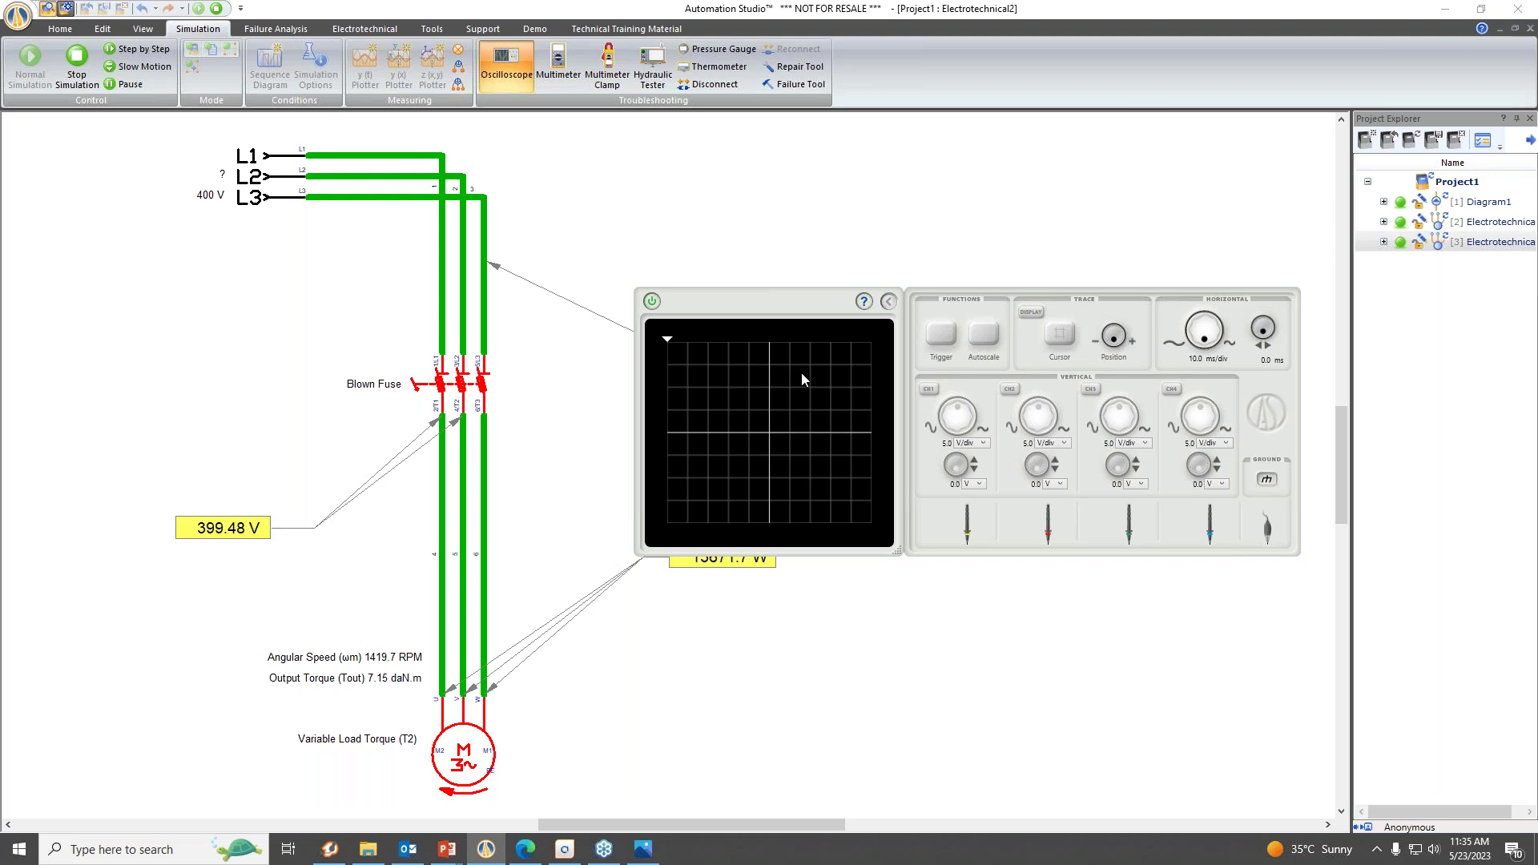
pyautogui.click(929, 388)
pyautogui.moveTo(969, 528); pyautogui.dragTo(980, 697)
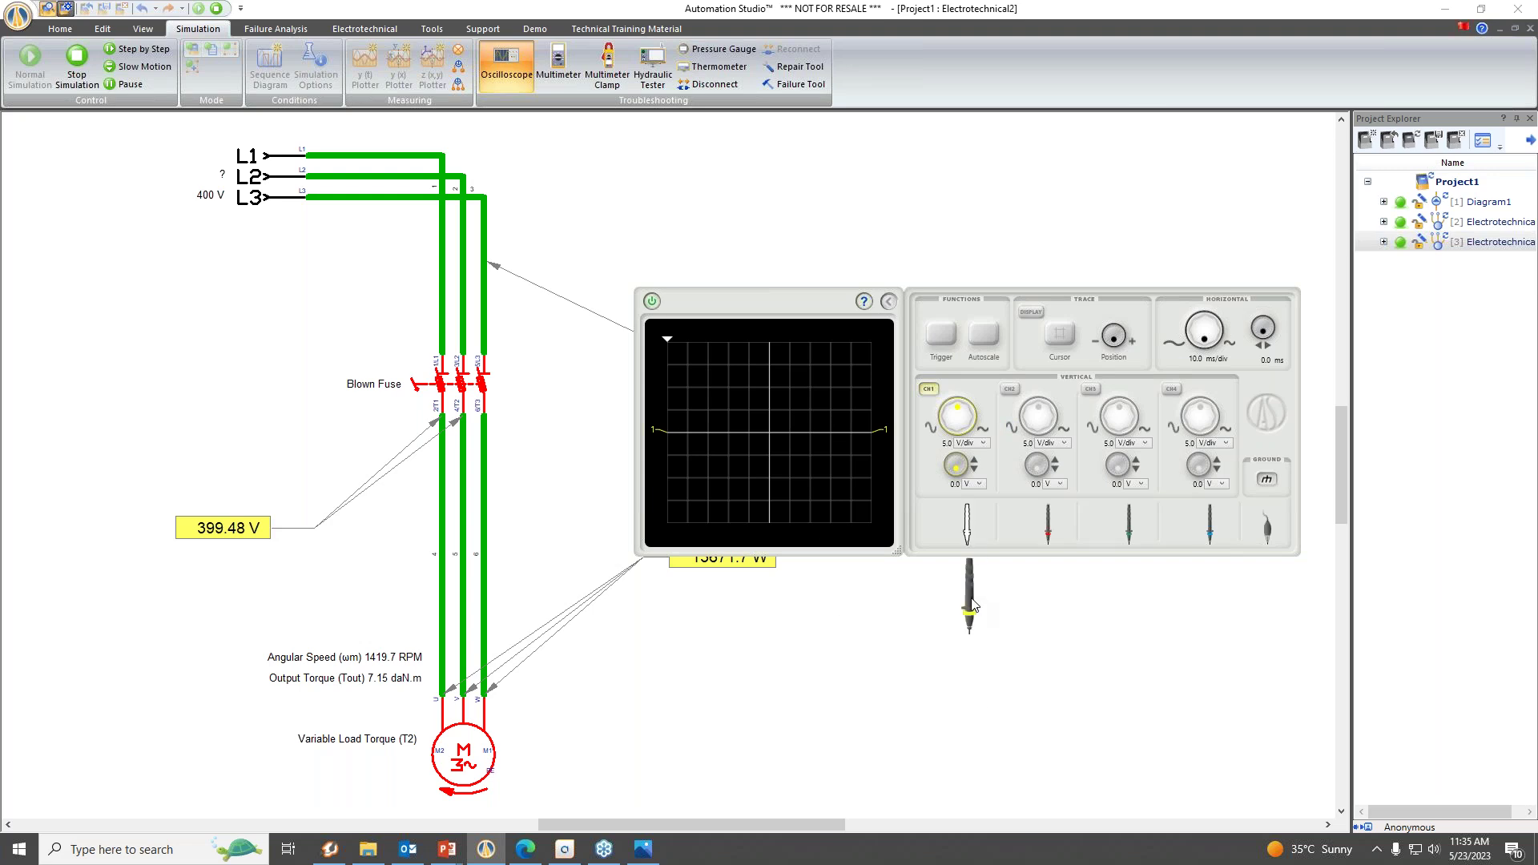
pyautogui.moveTo(972, 601); pyautogui.dragTo(448, 675)
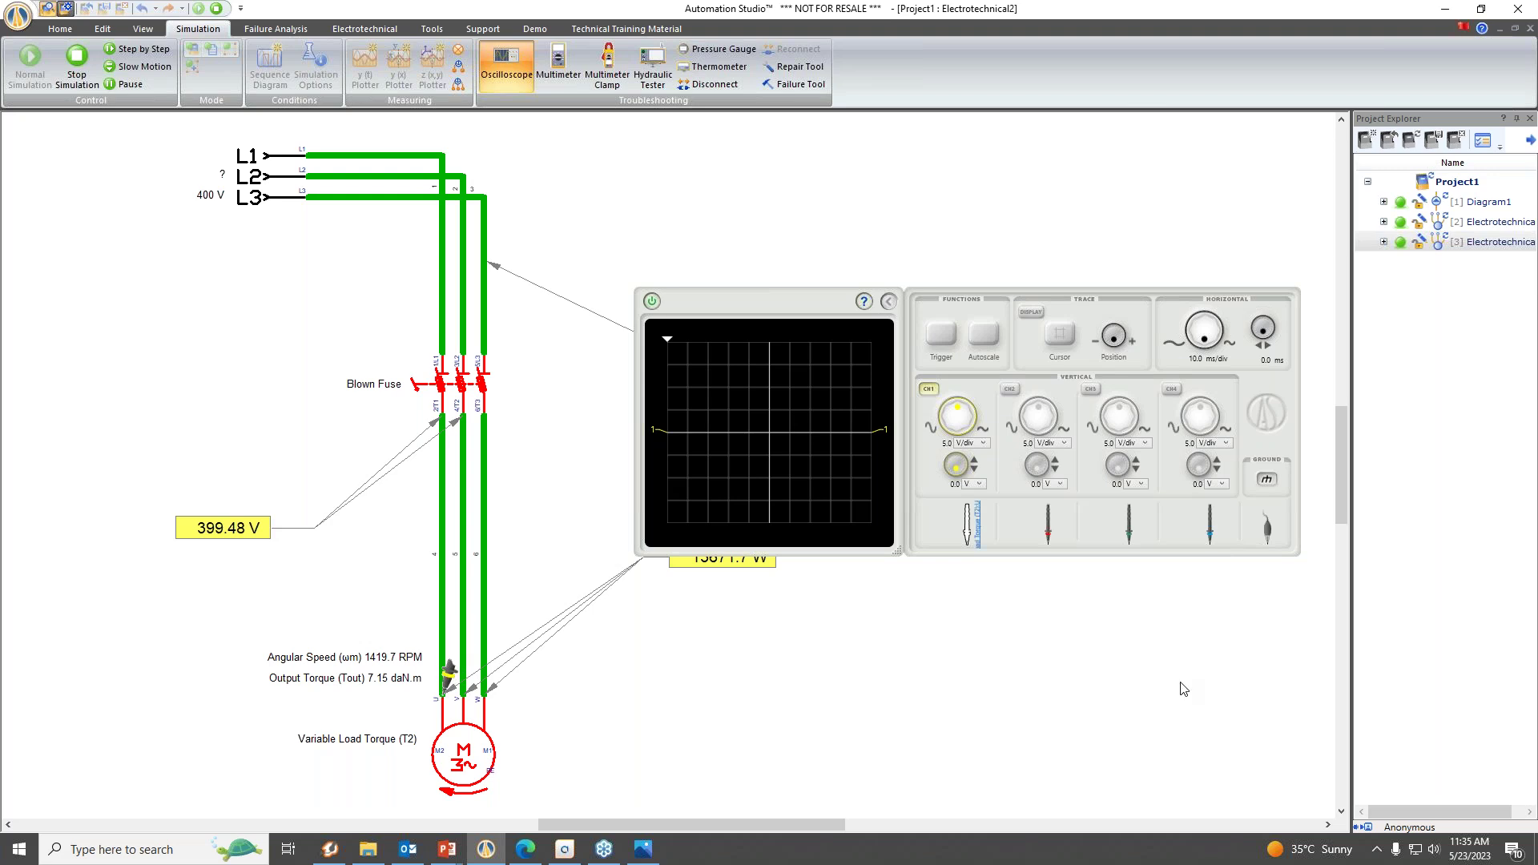
pyautogui.moveTo(1267, 529)
pyautogui.mouseDown()
pyautogui.moveTo(1274, 612)
pyautogui.moveTo(947, 661)
pyautogui.moveTo(492, 678)
pyautogui.mouseUp()
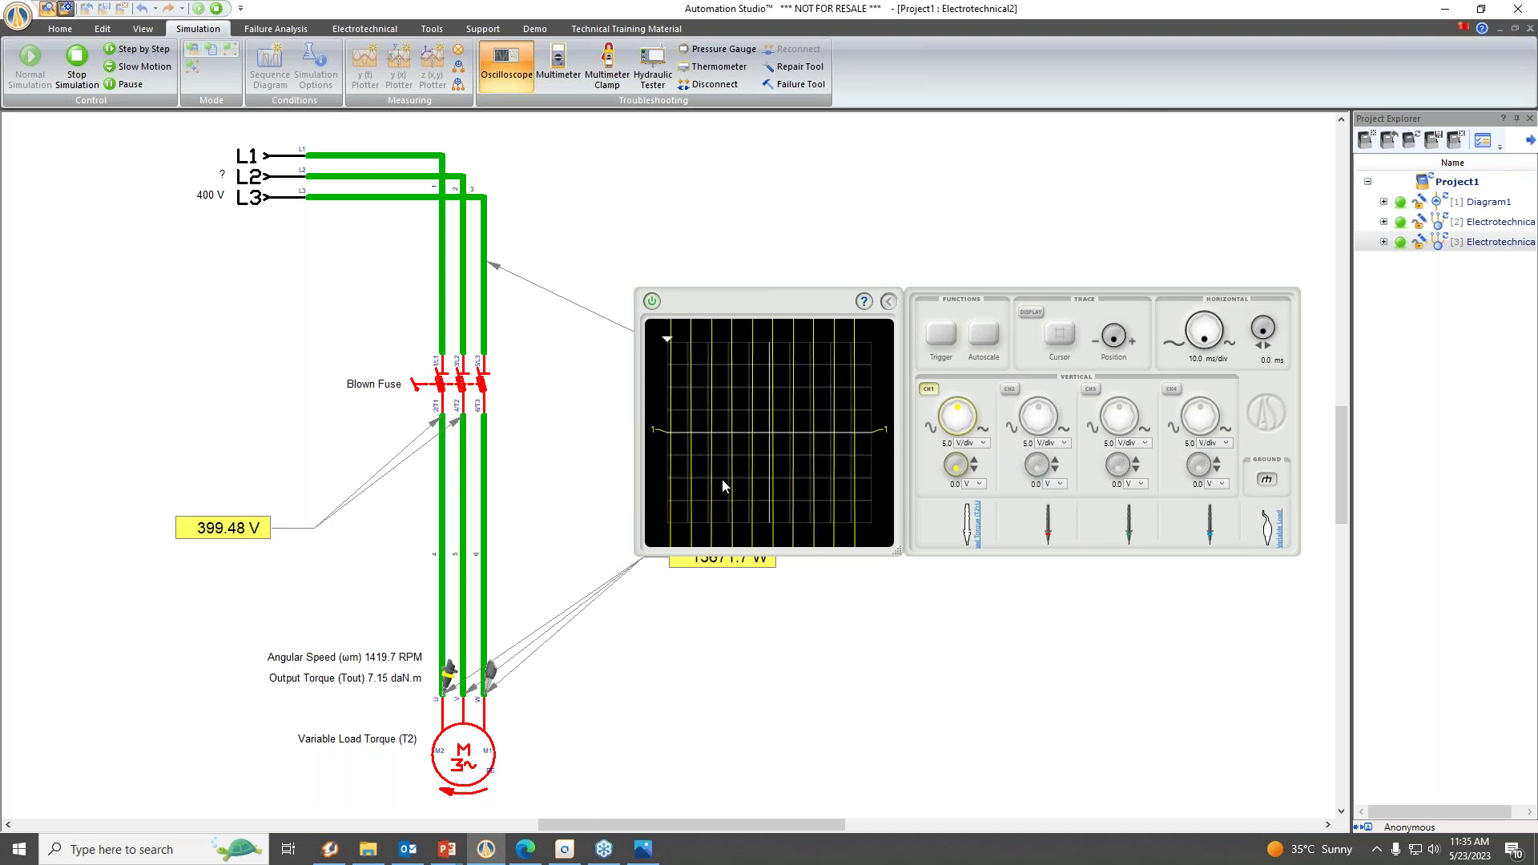
# Autoscale the oscilloscope trace and adjust channel 1 to 176.4 V/div with a -3.4 V offset.
pyautogui.click(982, 337)
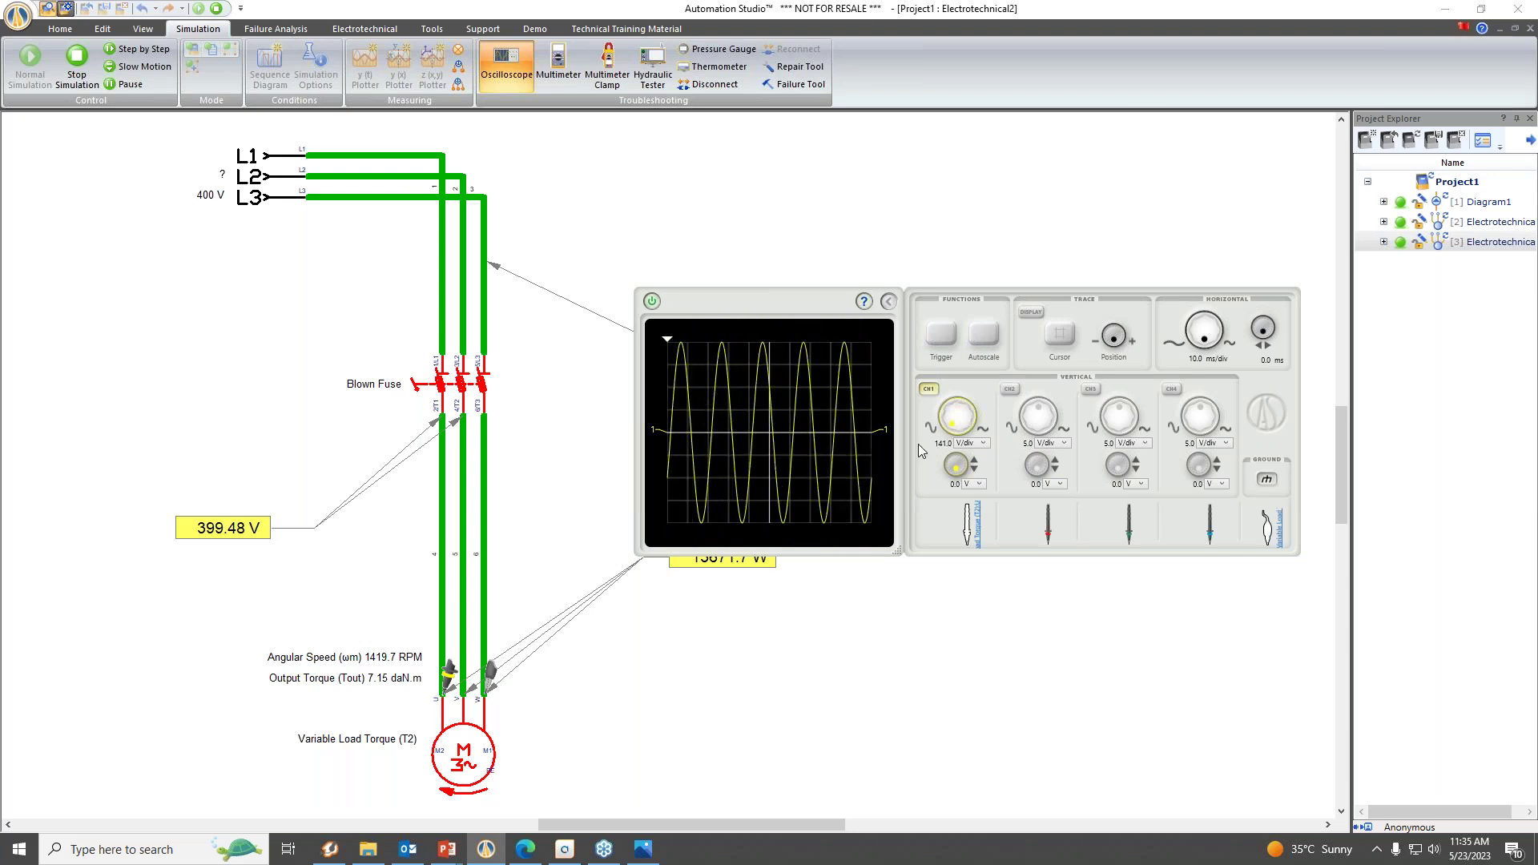
pyautogui.moveTo(958, 417)
pyautogui.mouseDown()
pyautogui.moveTo(945, 434)
pyautogui.moveTo(970, 428)
pyautogui.moveTo(960, 445)
pyautogui.moveTo(953, 425)
pyautogui.moveTo(978, 445)
pyautogui.moveTo(984, 424)
pyautogui.moveTo(960, 485)
pyautogui.mouseUp()
# Measure the waveform with the vertical and horizontal trace cursors, adjust the time base to 8.4 ms/div, and close the oscilloscope.
pyautogui.click(1060, 333)
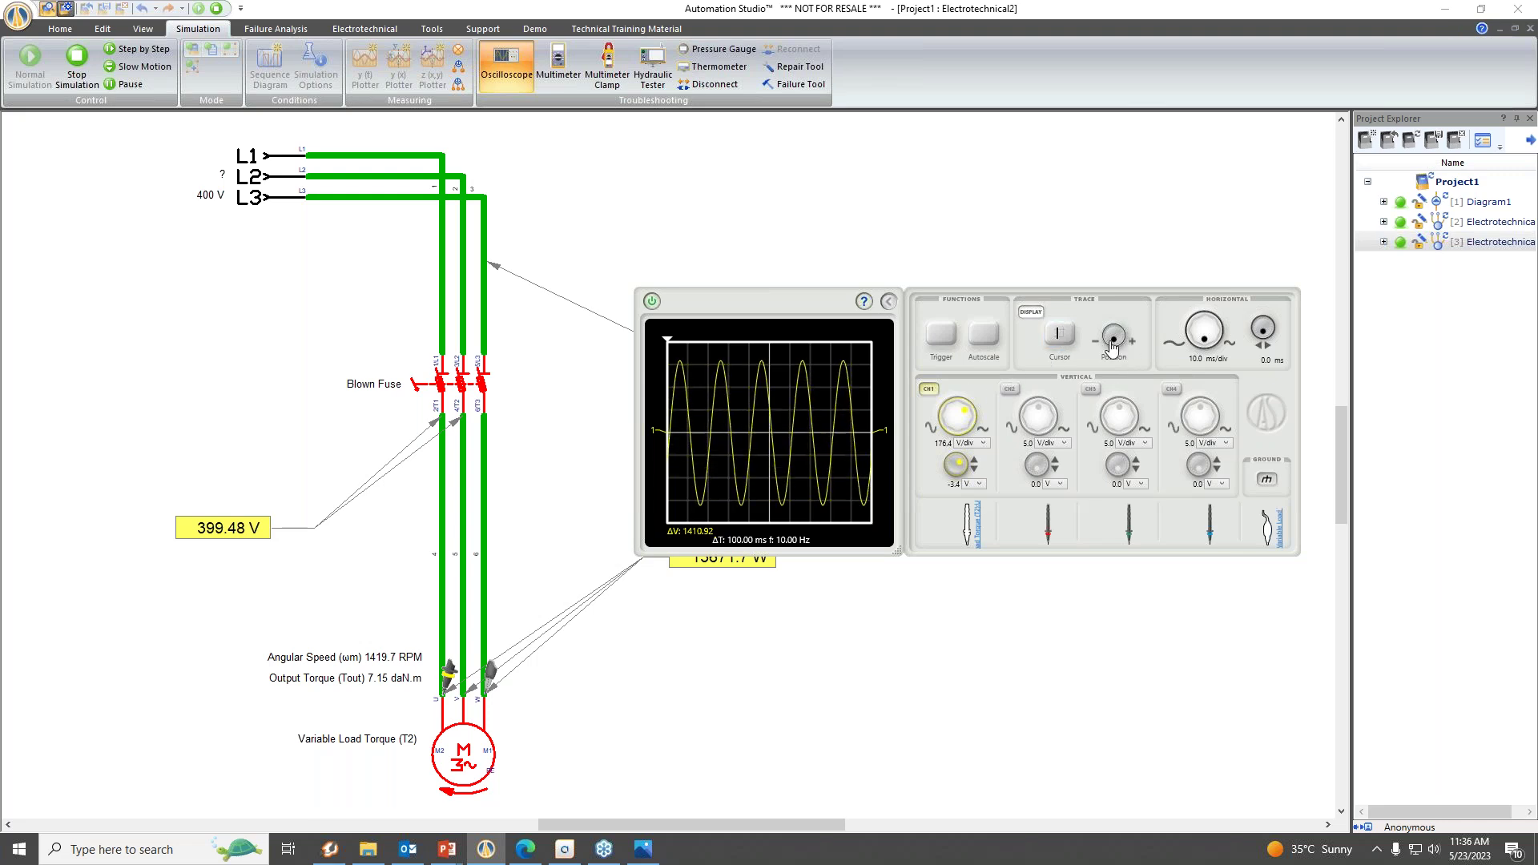
pyautogui.moveTo(1114, 335); pyautogui.dragTo(1128, 335)
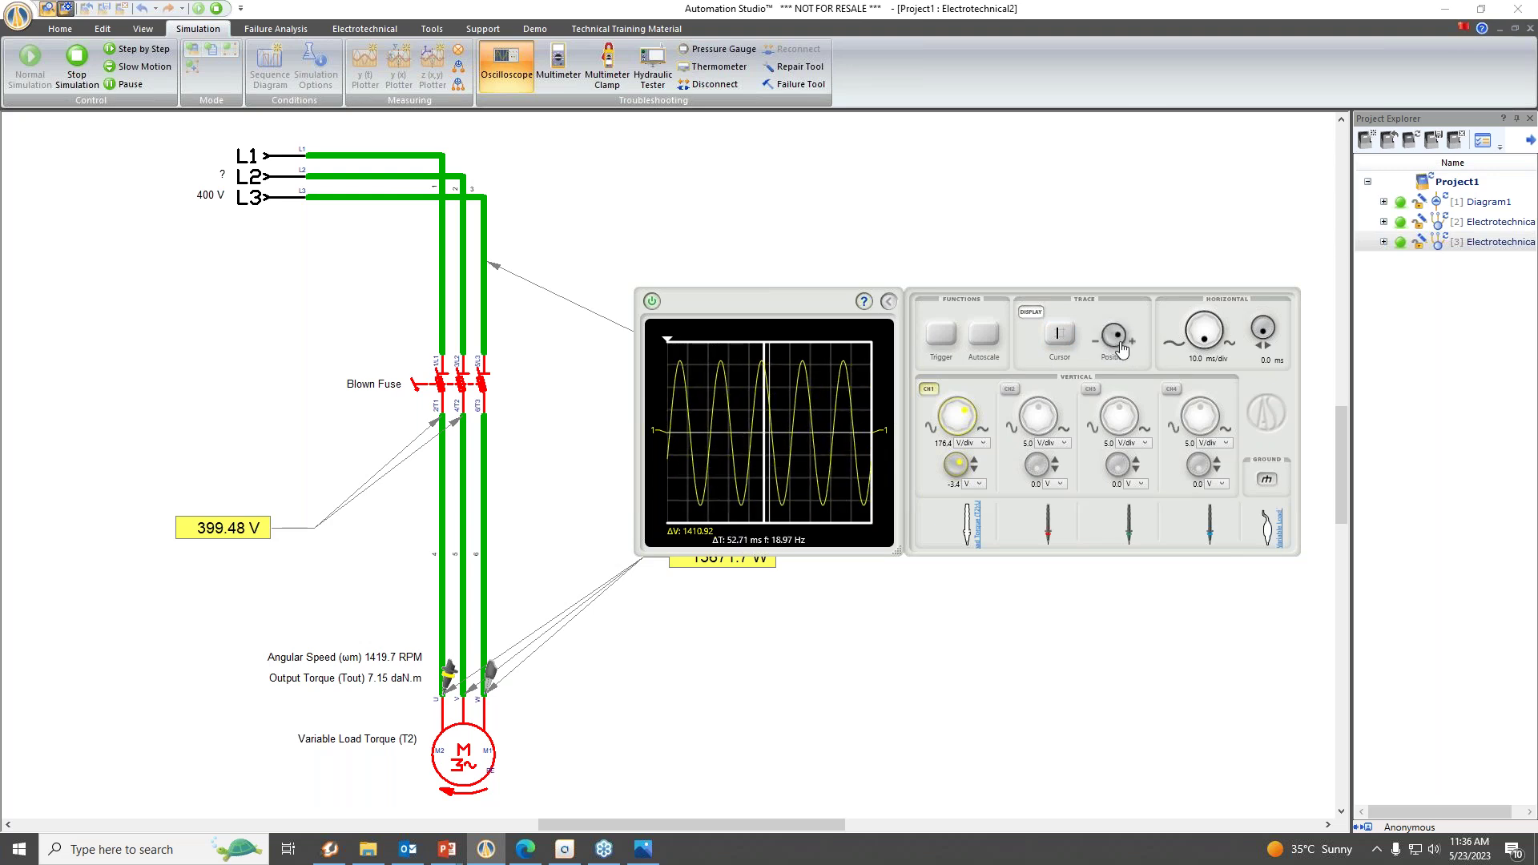
pyautogui.click(1058, 338)
pyautogui.moveTo(1116, 347)
pyautogui.mouseDown()
pyautogui.moveTo(1207, 350)
pyautogui.moveTo(1202, 335)
pyautogui.mouseUp()
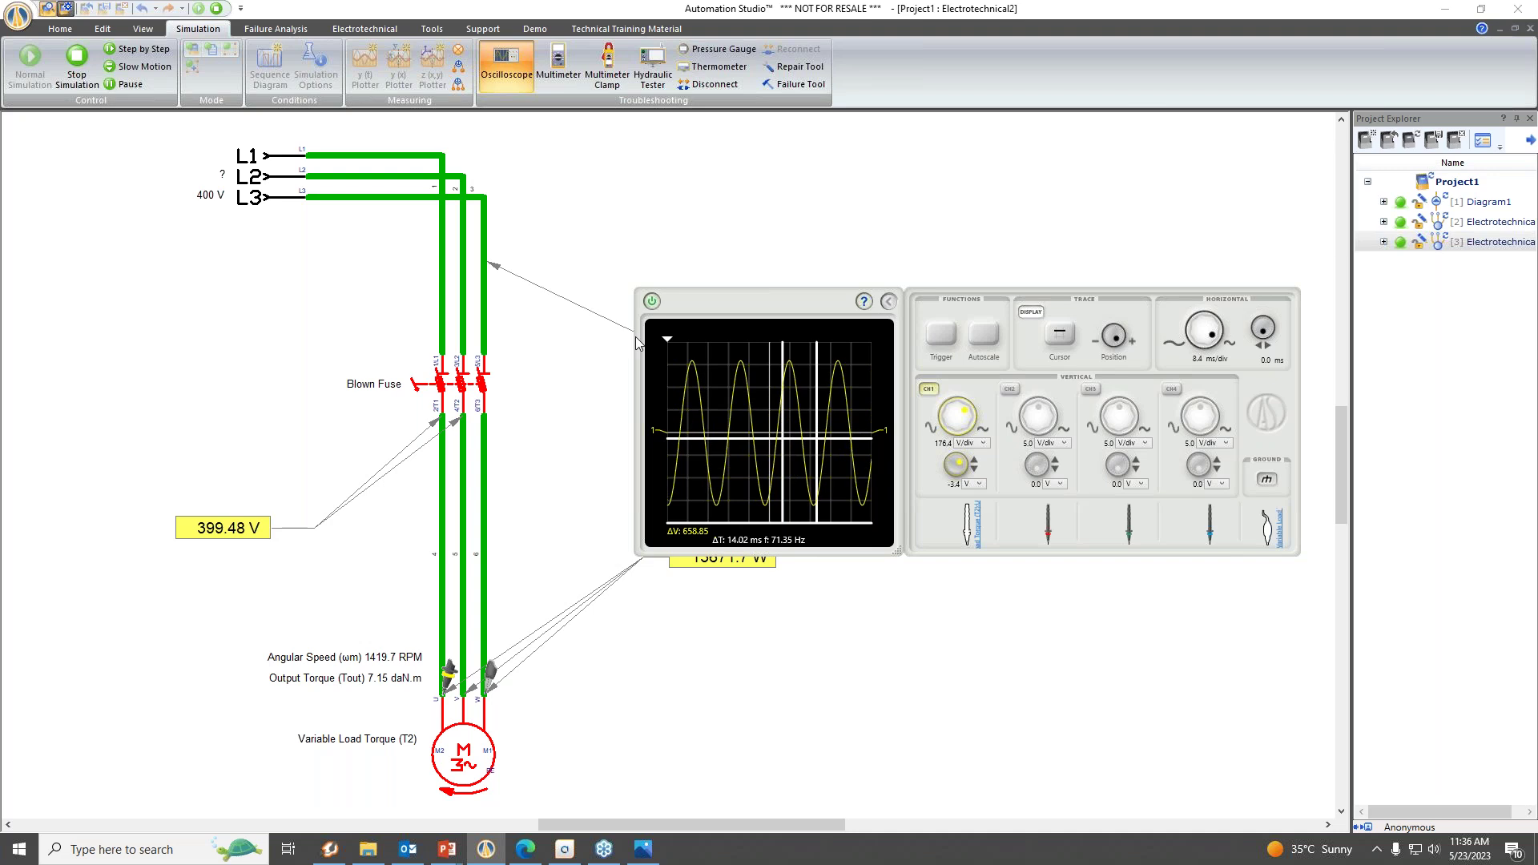
pyautogui.click(653, 302)
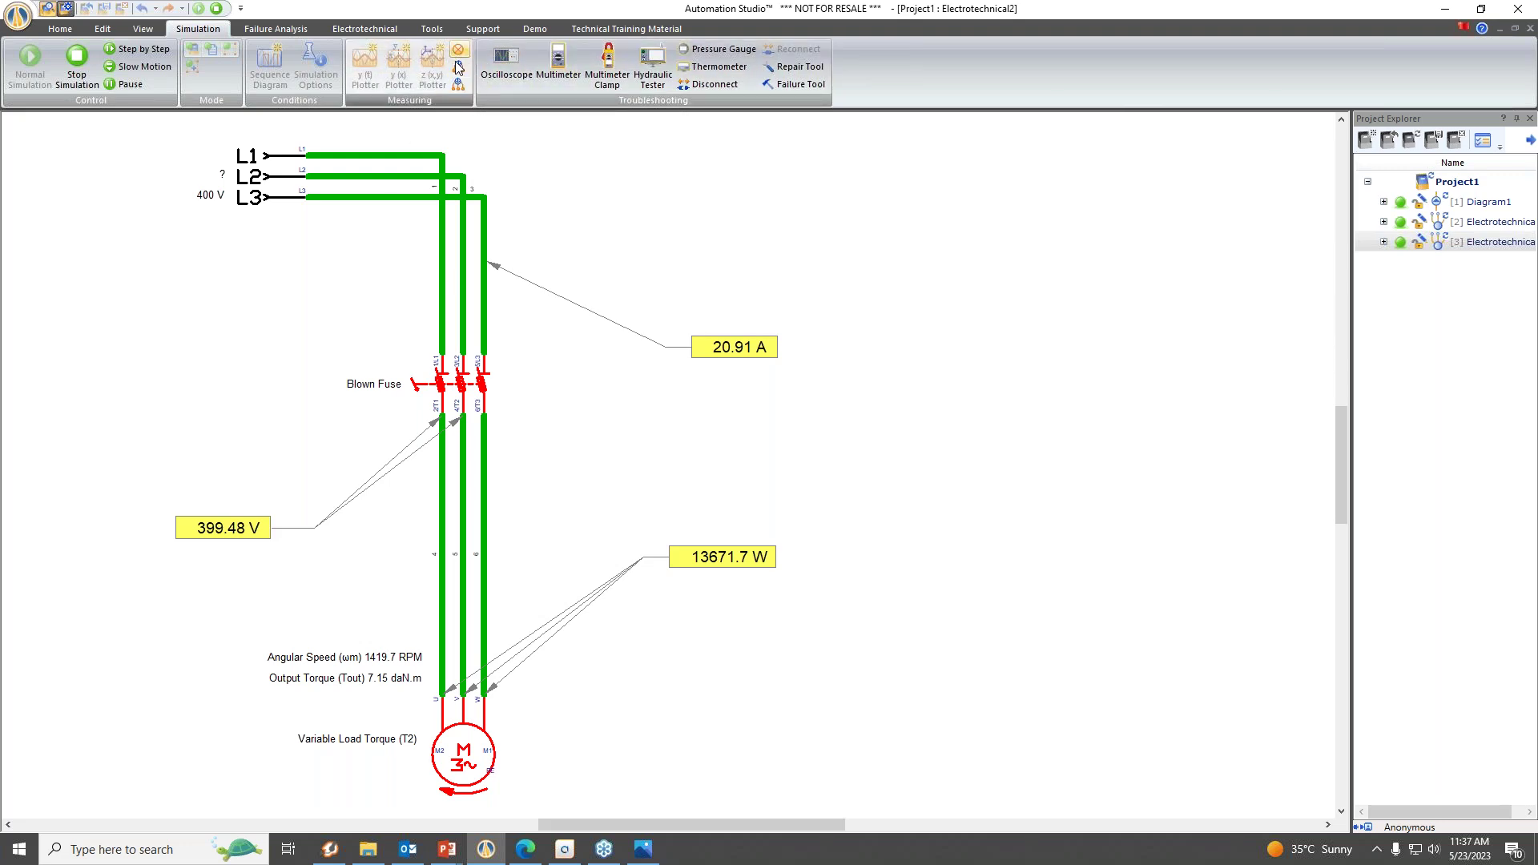
# Stop the simulation of the three-phase motor circuit and return to edit mode.
pyautogui.click(489, 79)
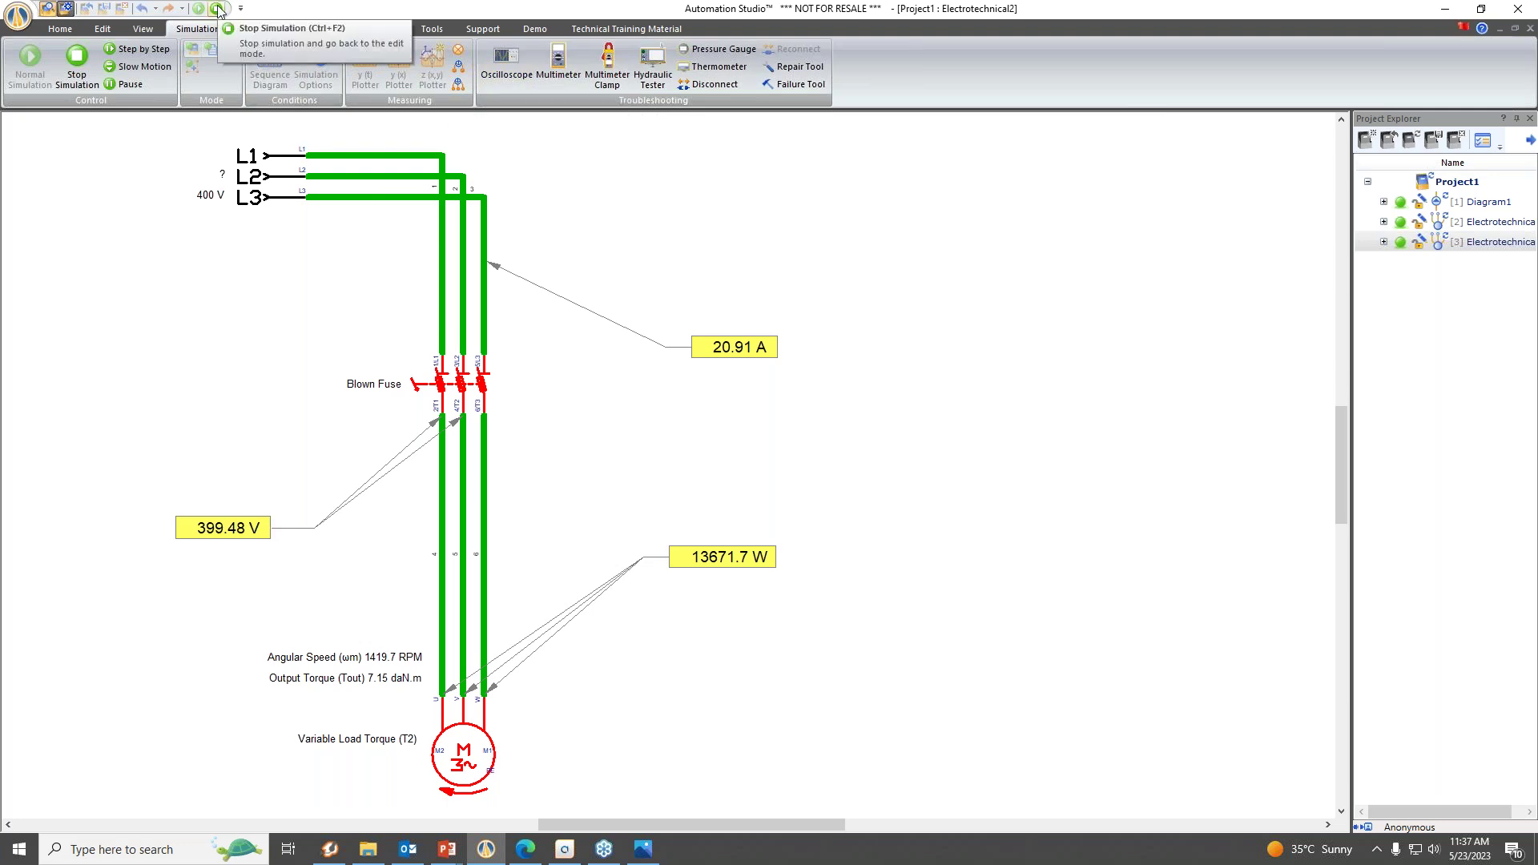
pyautogui.hscroll(-2, 871, 469)
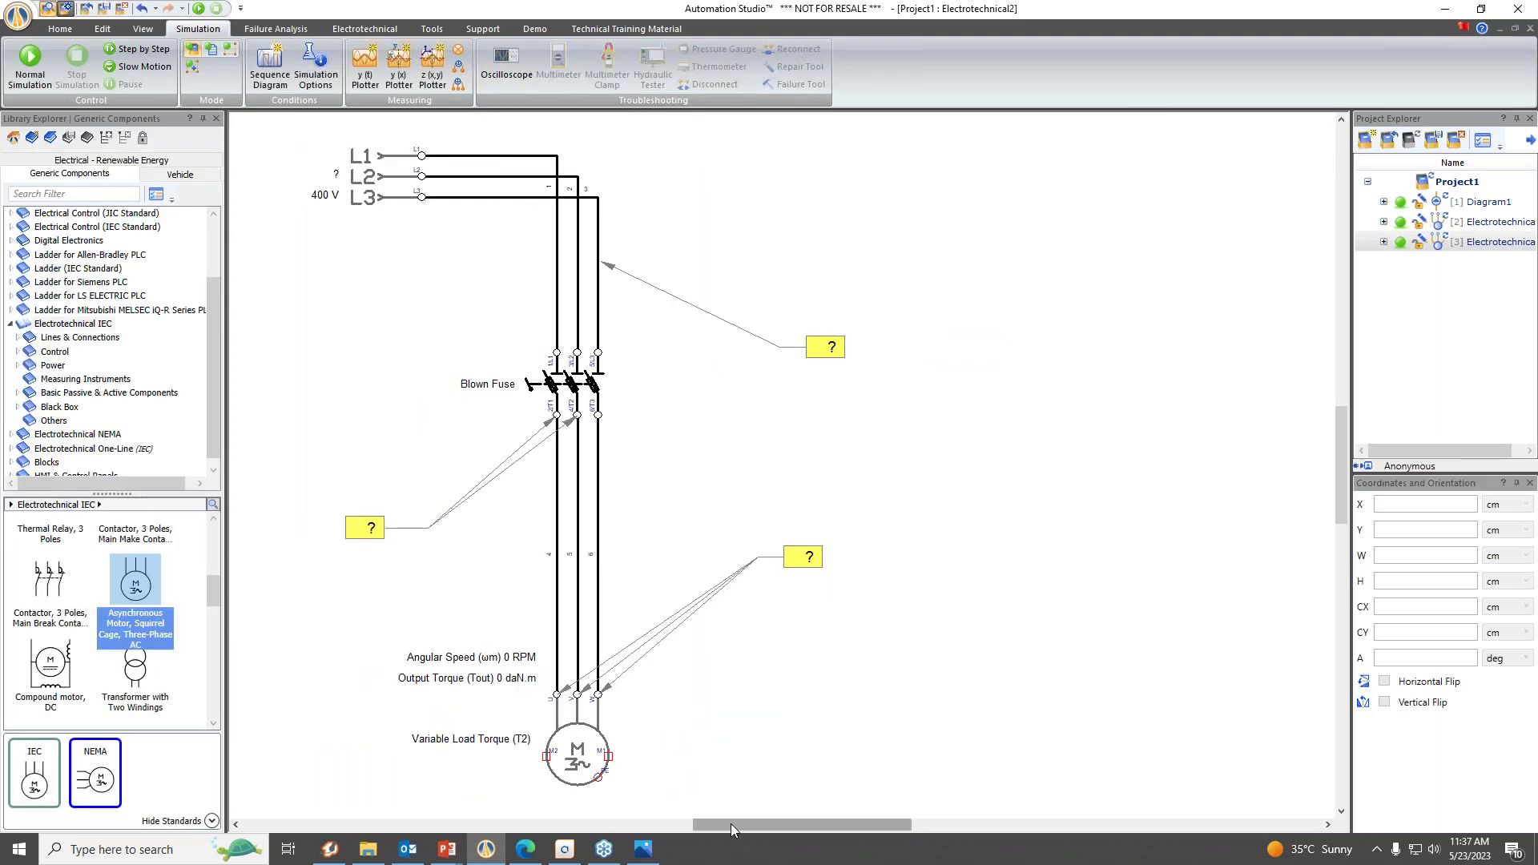
pyautogui.moveTo(734, 824); pyautogui.dragTo(728, 824)
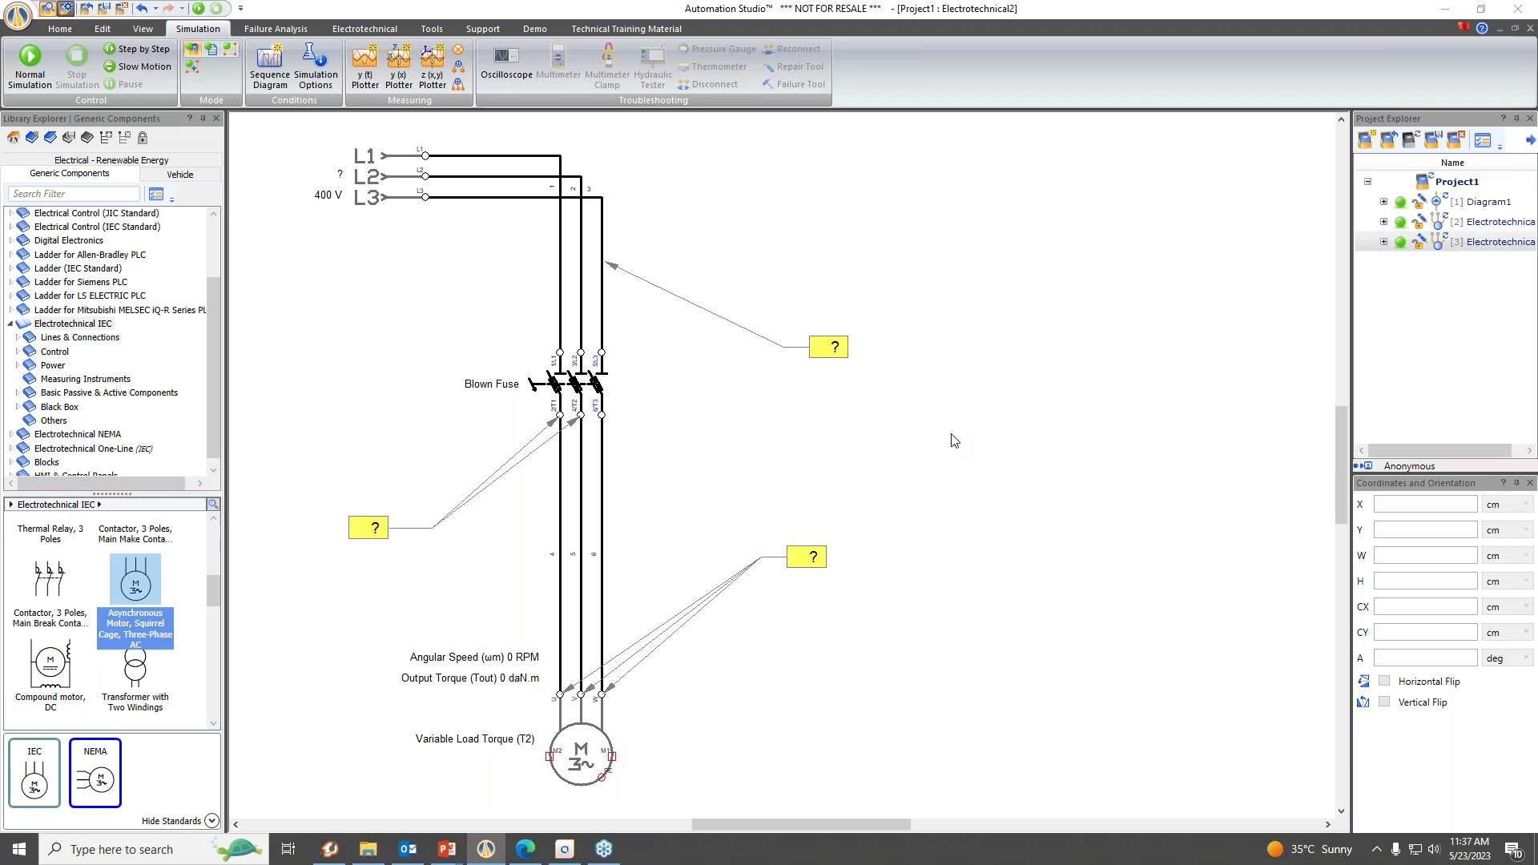
# Add a new electrotechnical diagram to Project1 using the Default template.
pyautogui.rightClick(1469, 185)
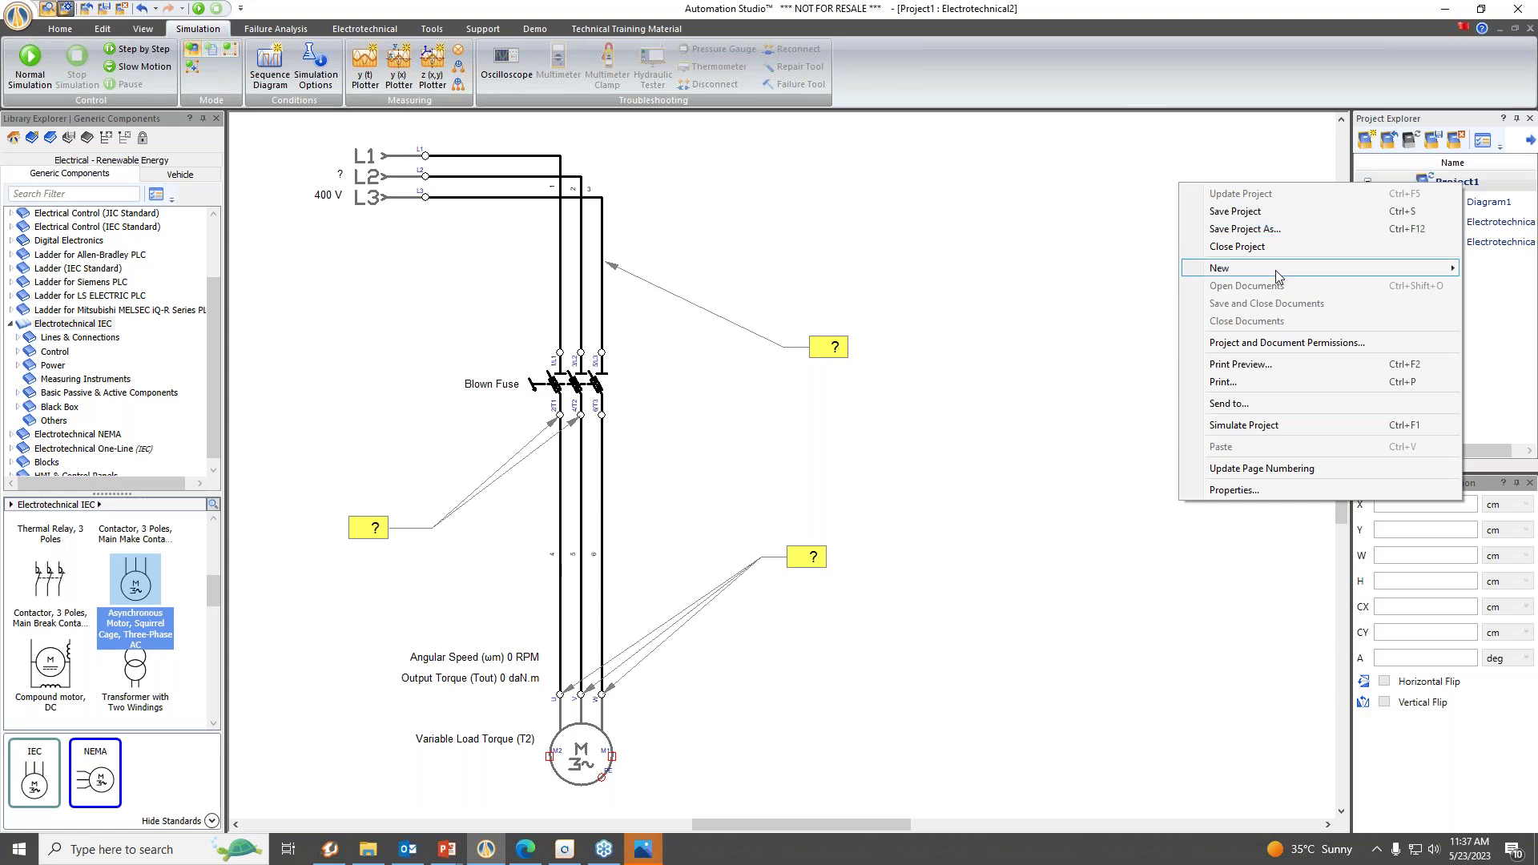
pyautogui.moveTo(1275, 271)
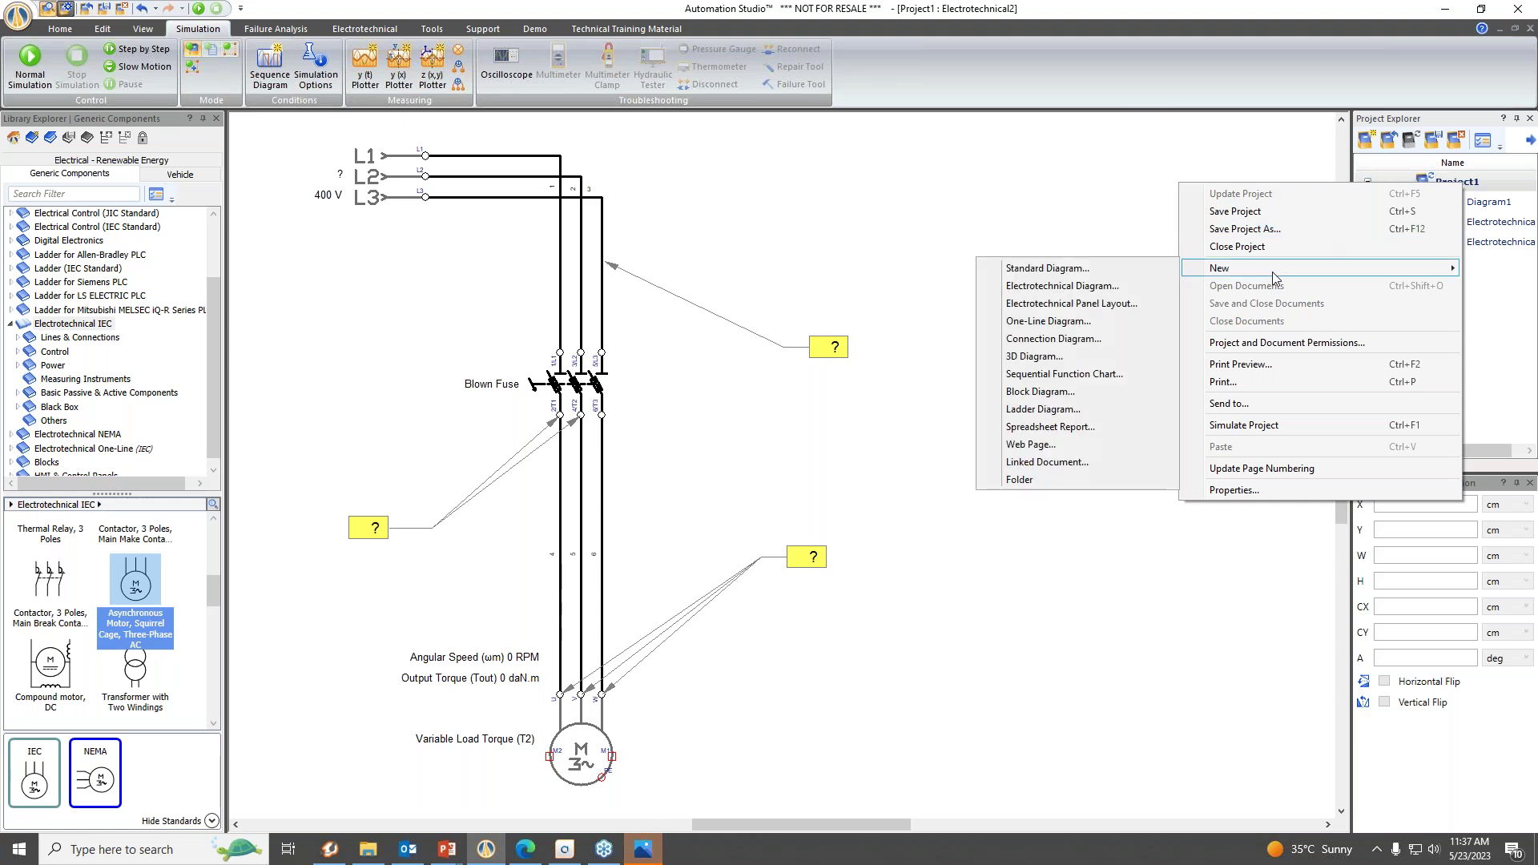
pyautogui.click(1090, 287)
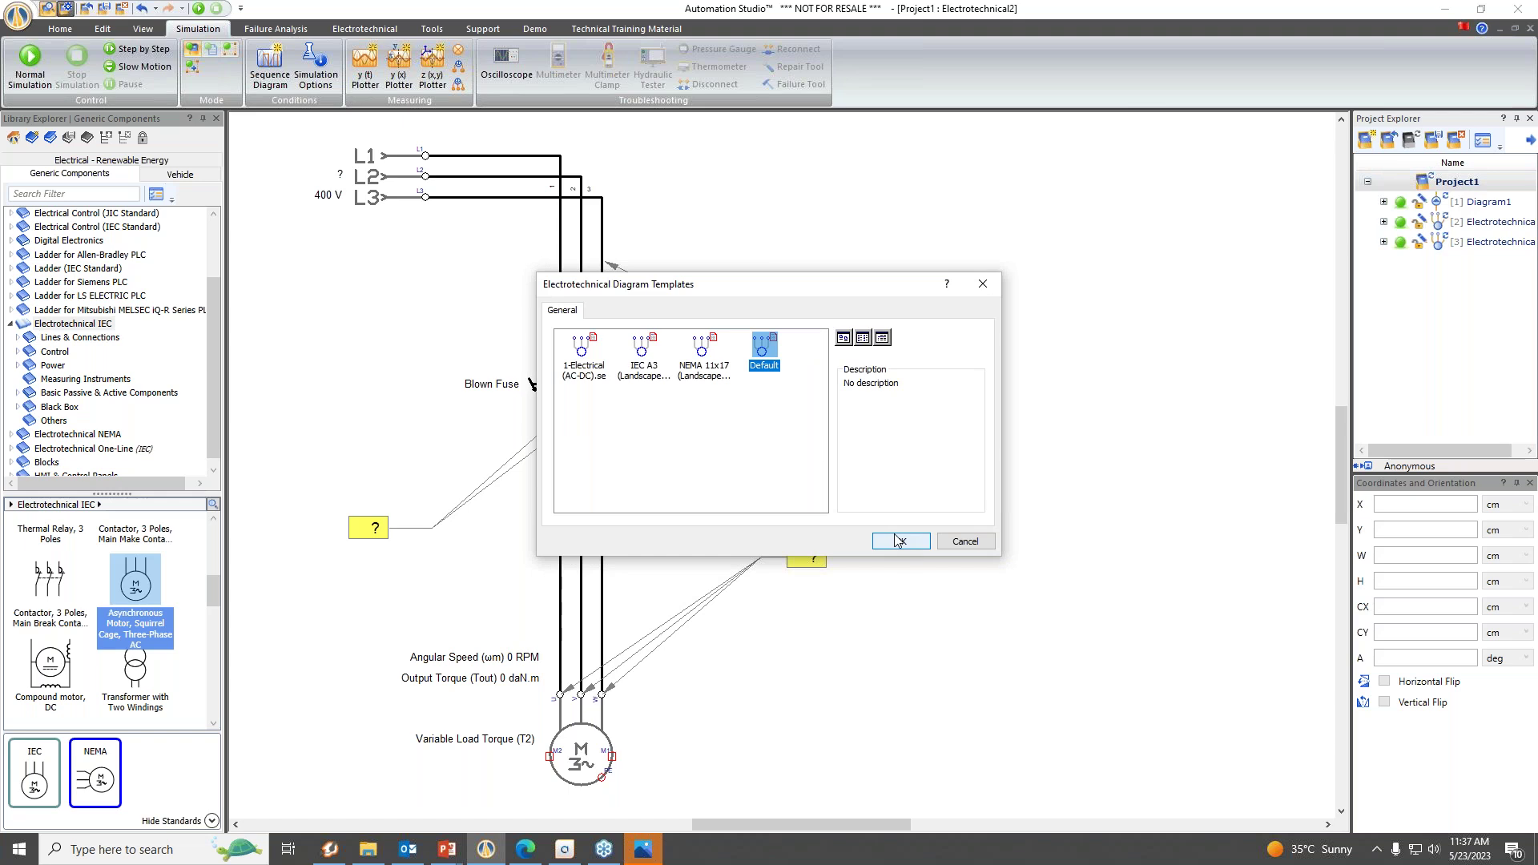
pyautogui.click(895, 548)
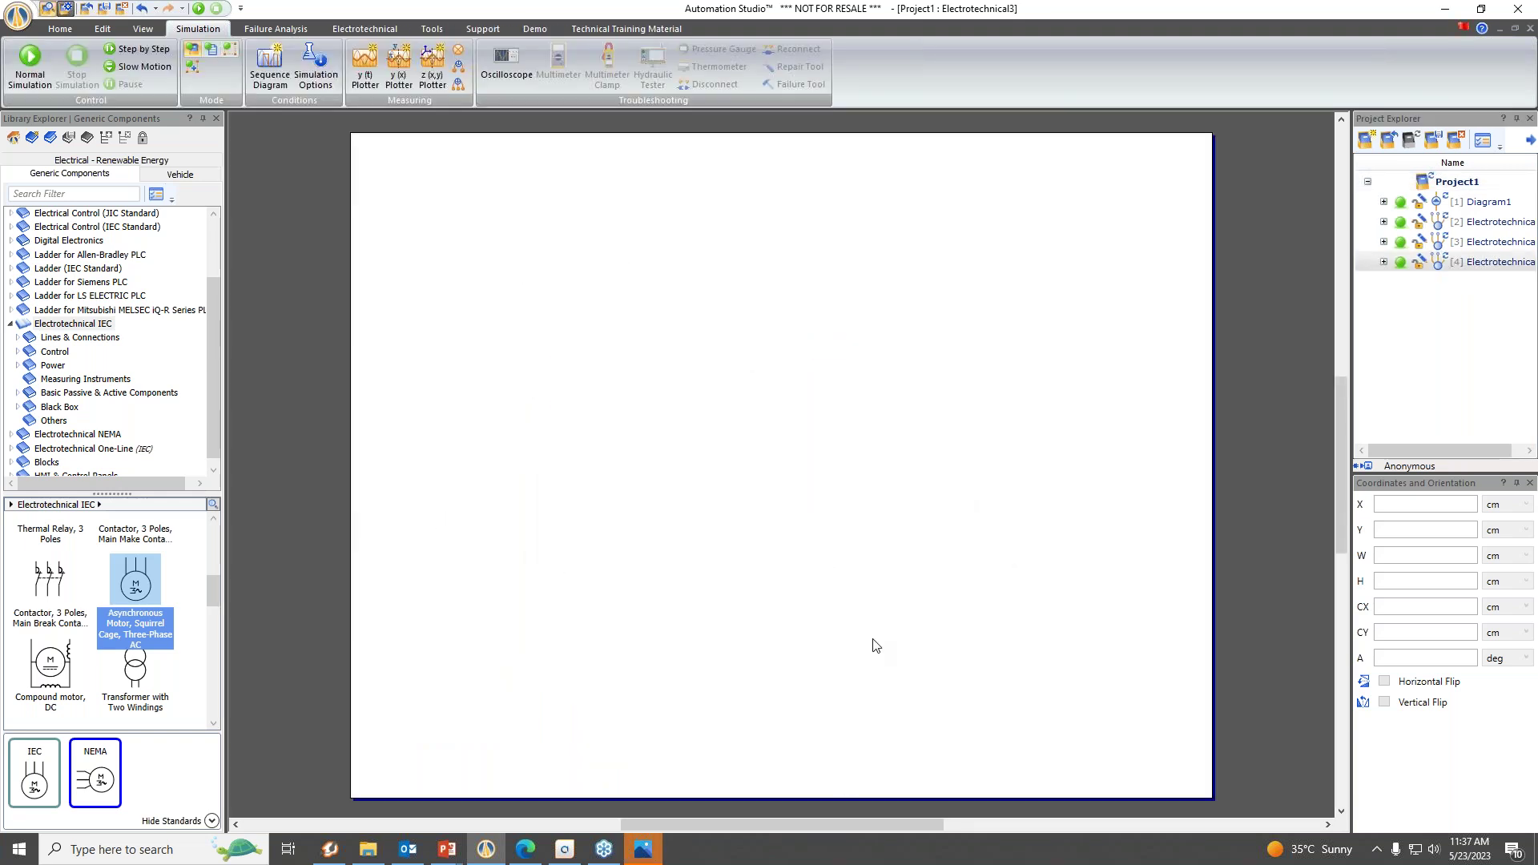
pyautogui.moveTo(891, 825); pyautogui.dragTo(901, 826)
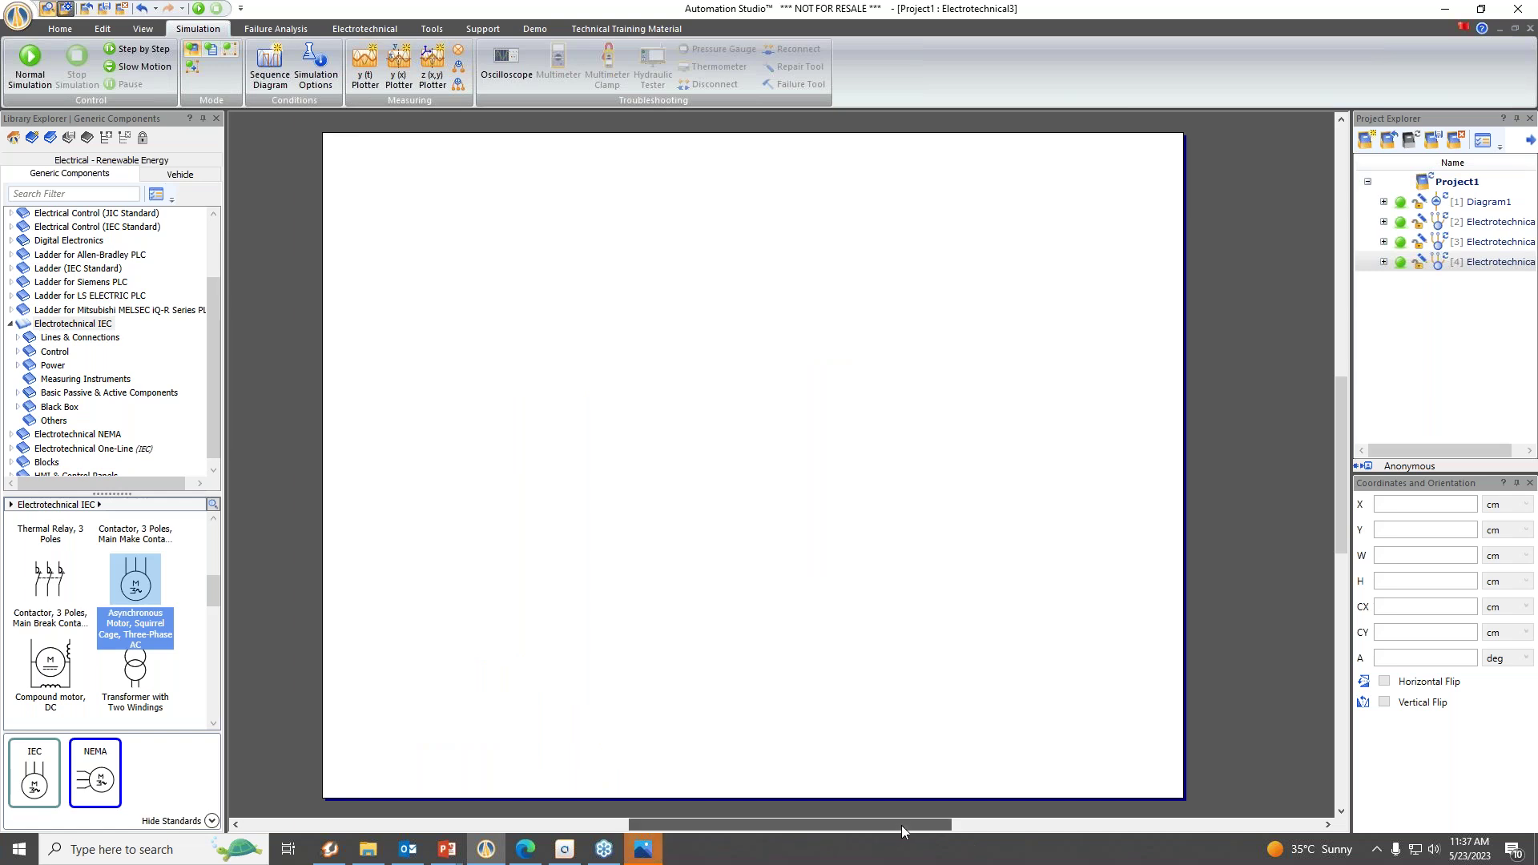
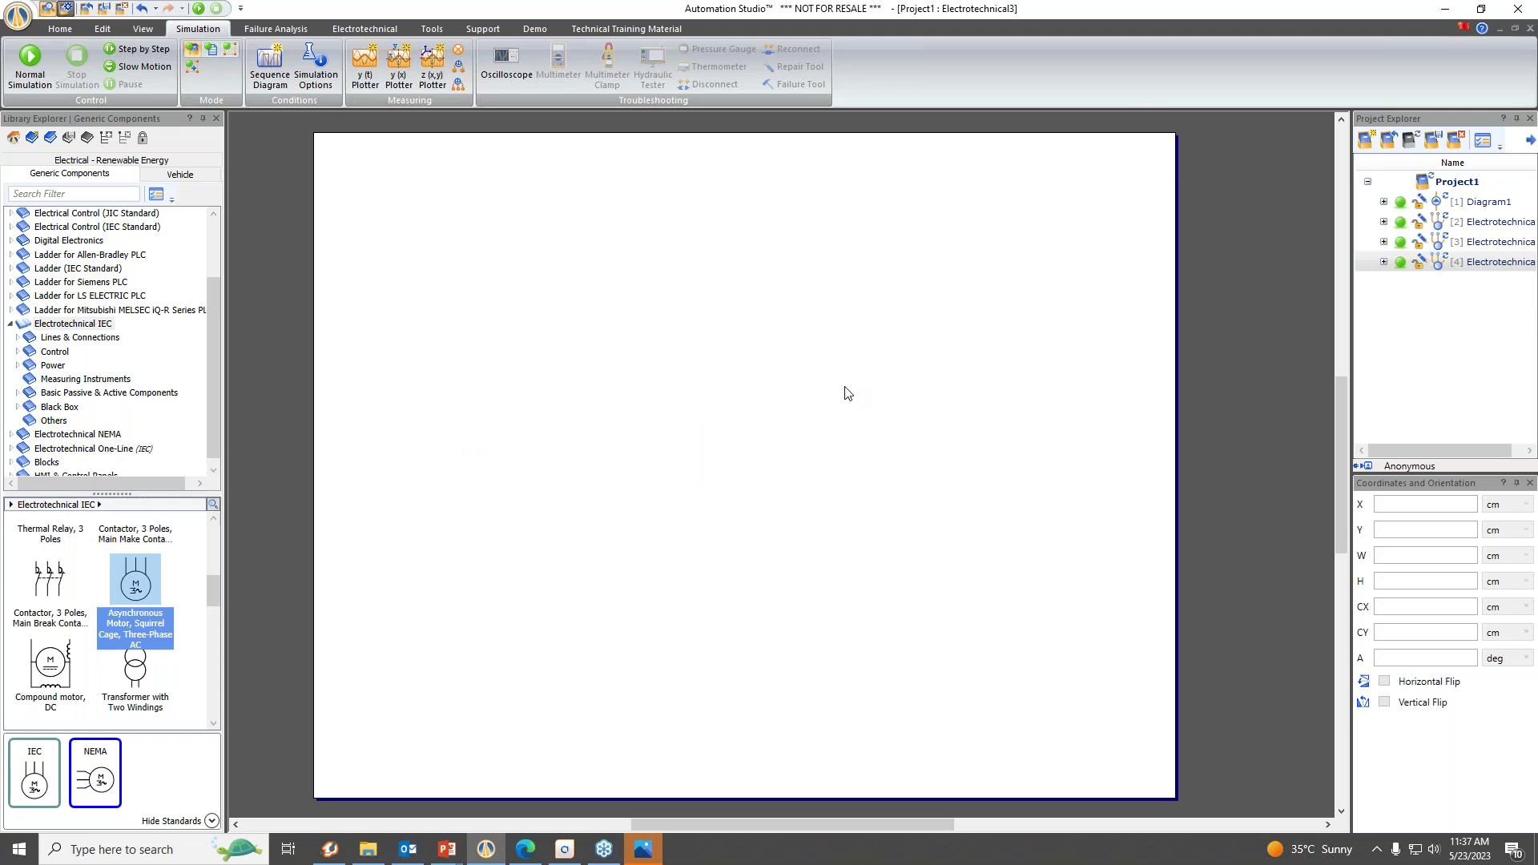
# Place an Electrotechnical IEC 3-Phase Source with Neutral near the upper-left corner of the blank sheet.
pyautogui.click(74, 325)
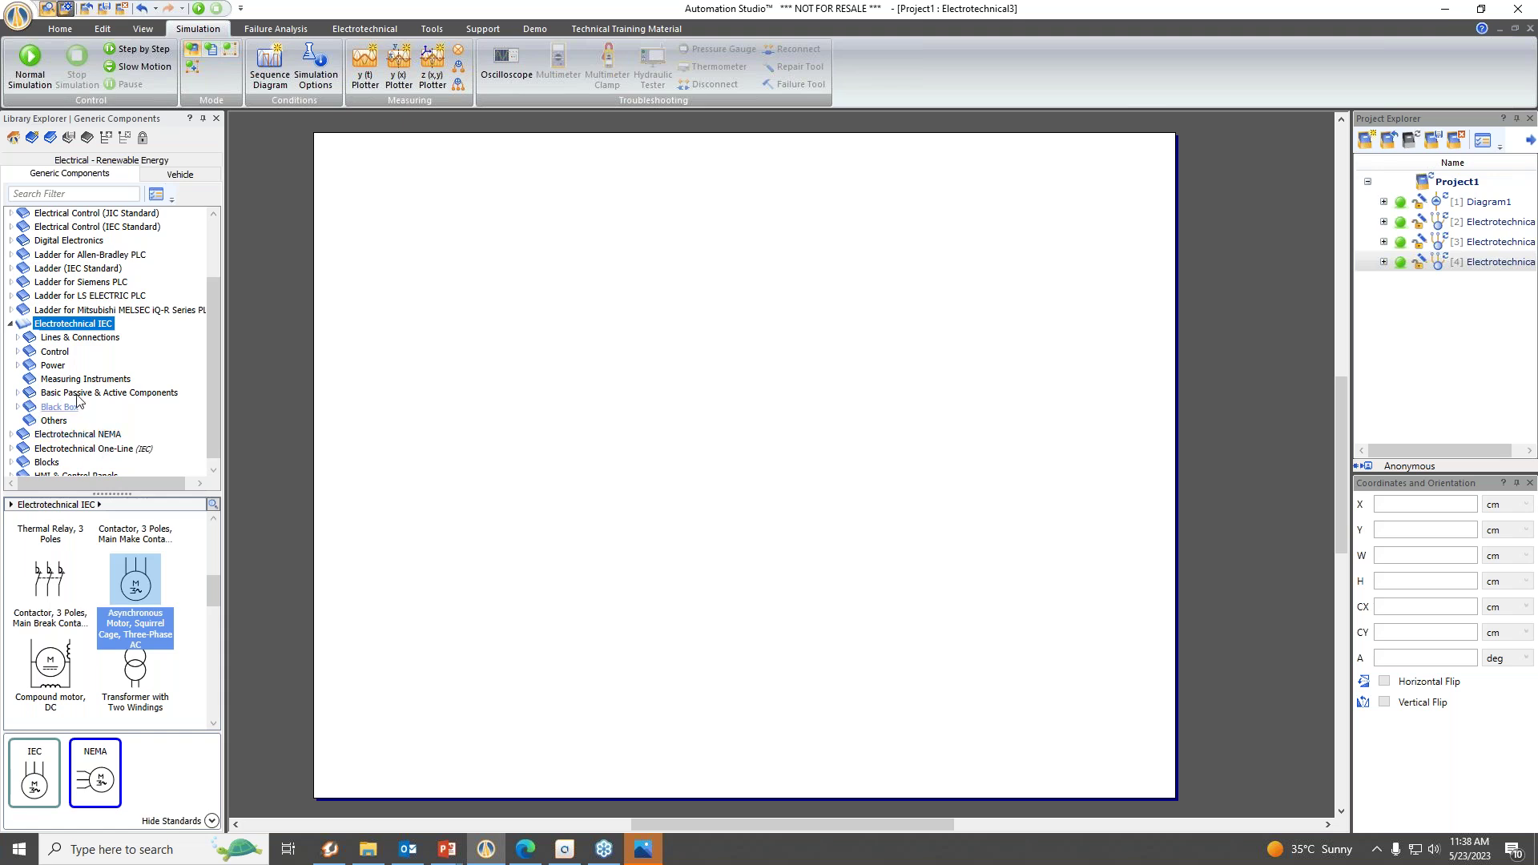
pyautogui.click(53, 368)
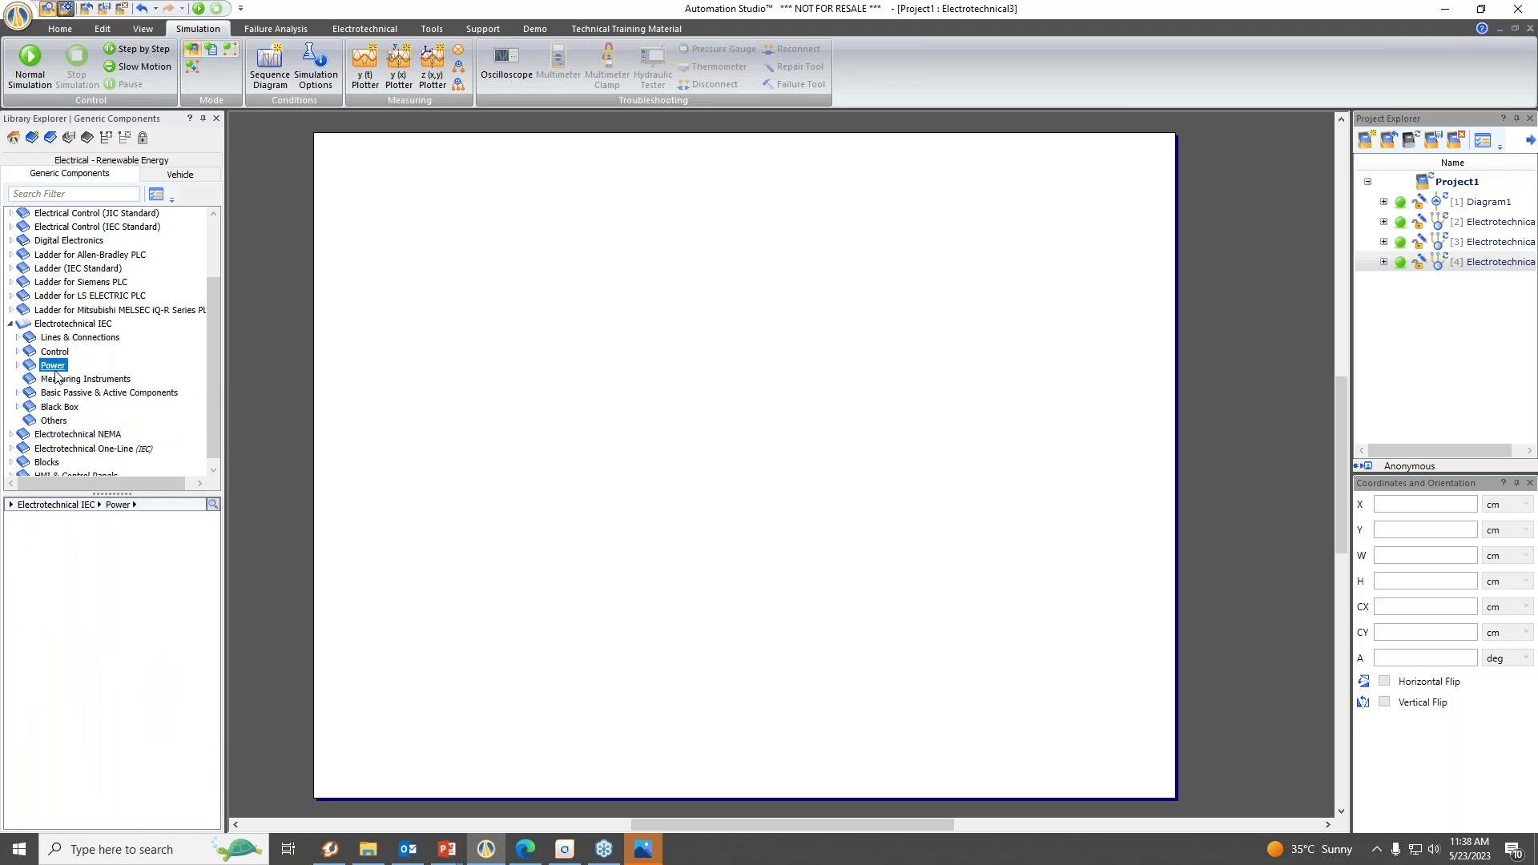
pyautogui.click(54, 371)
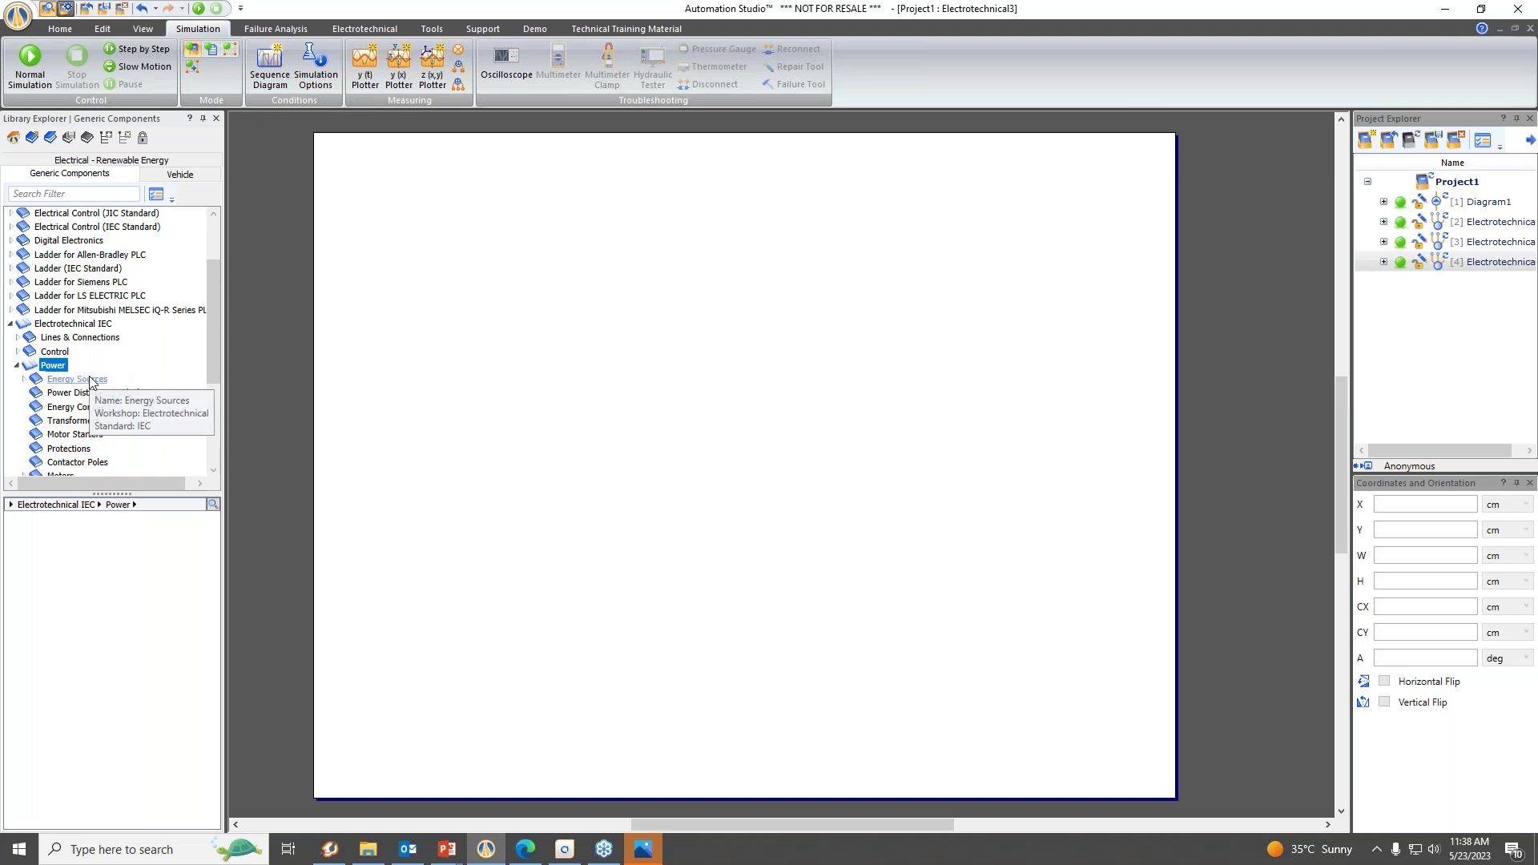
pyautogui.click(91, 382)
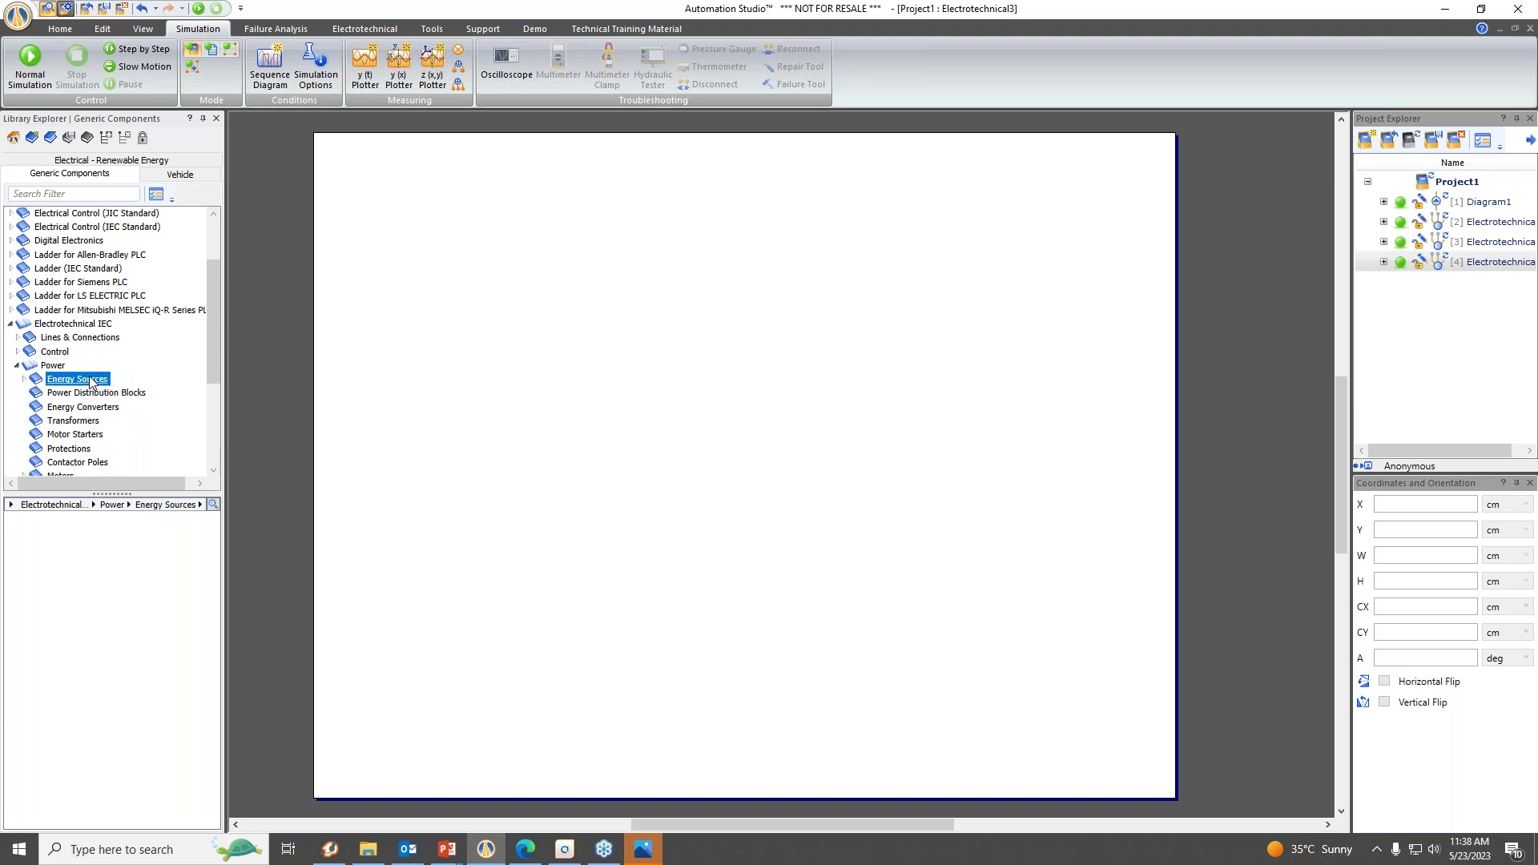
pyautogui.scroll(-1, 90, 382)
pyautogui.click(69, 397)
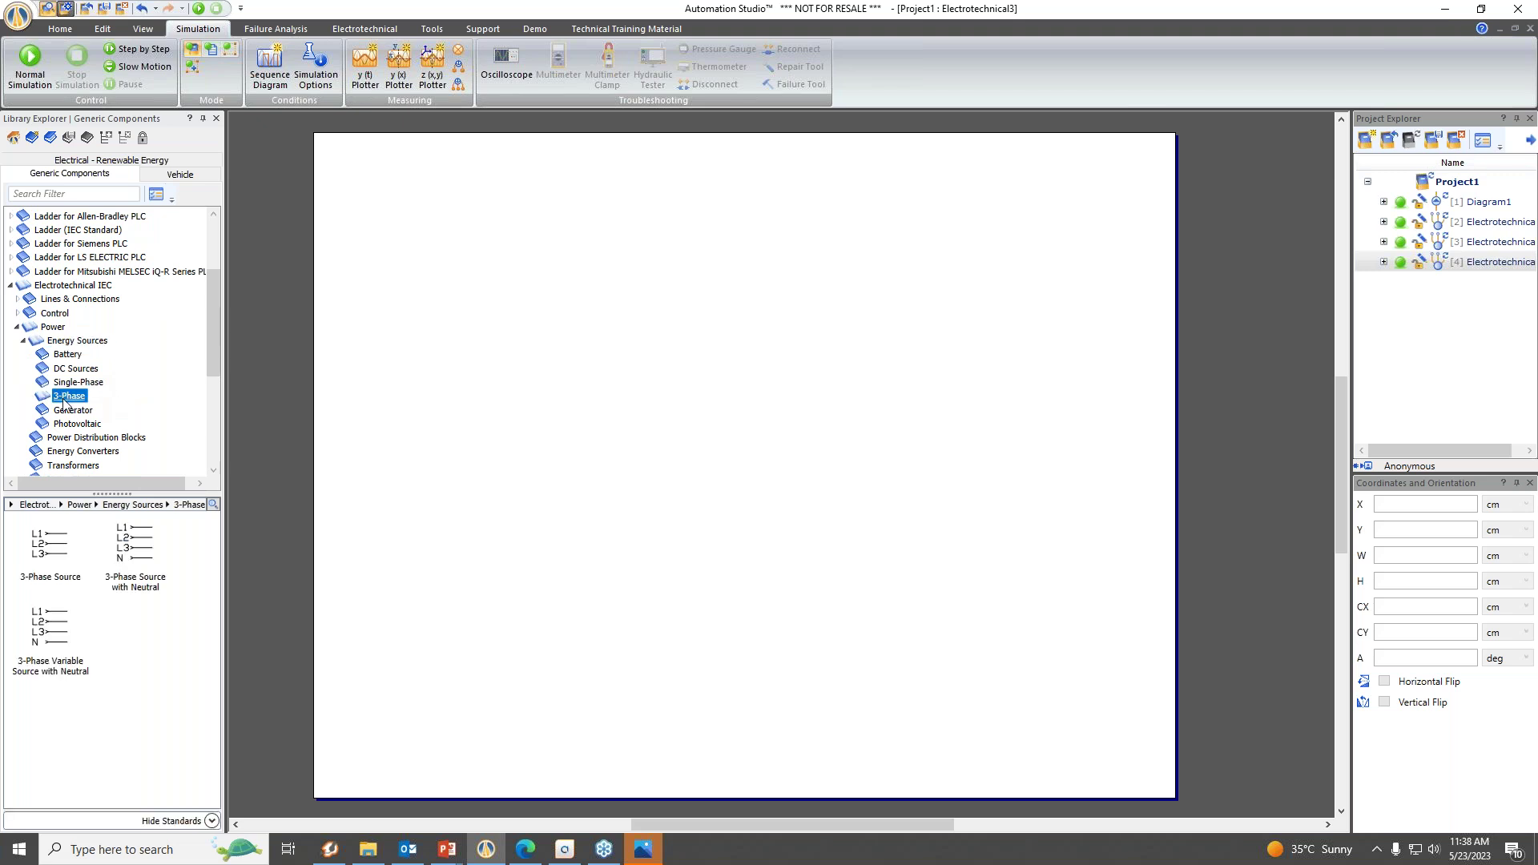
pyautogui.click(134, 553)
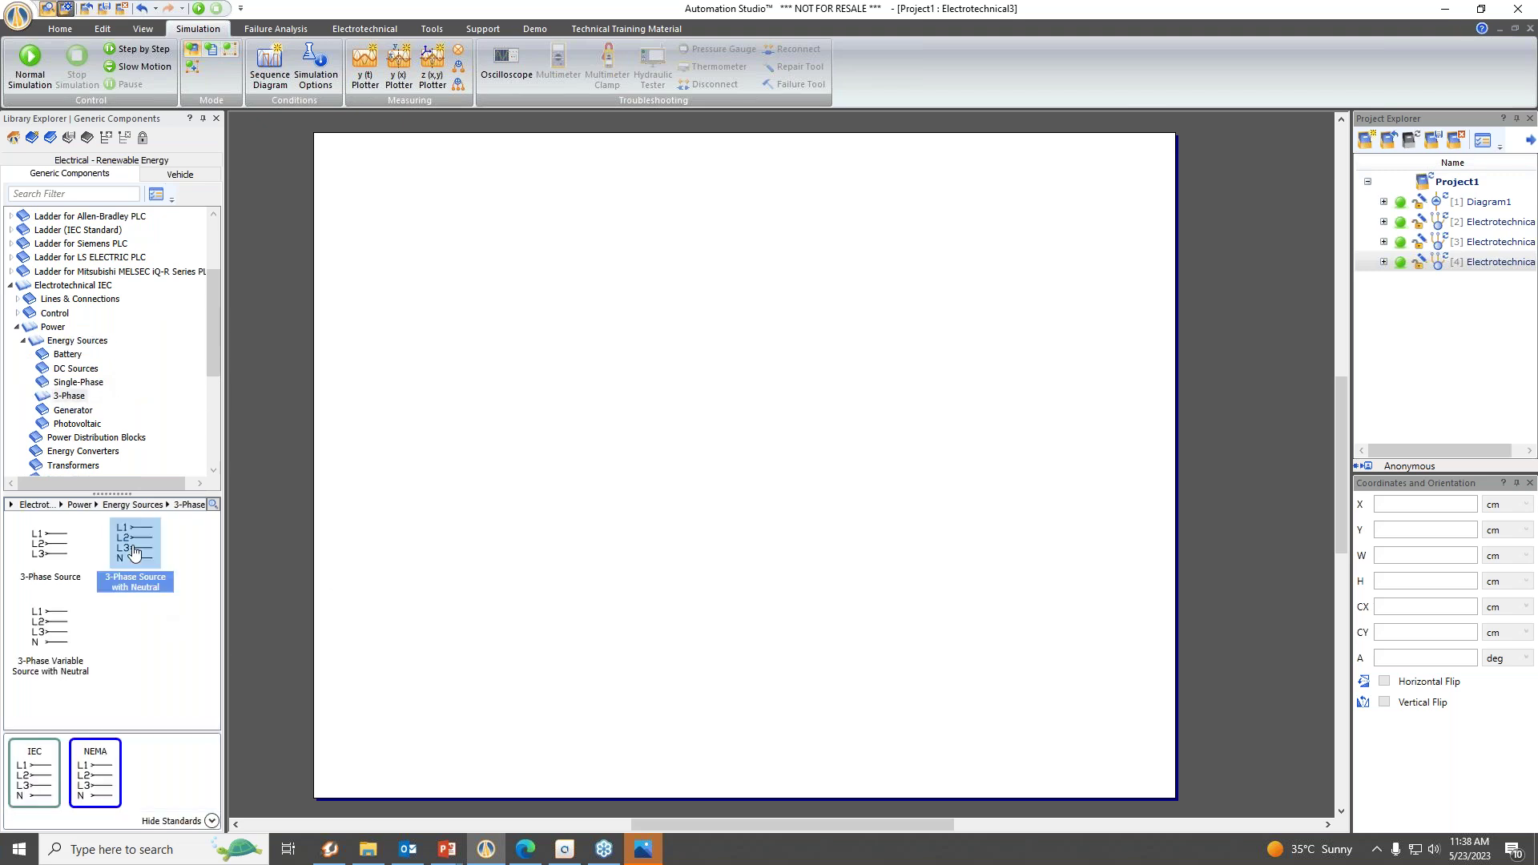
pyautogui.moveTo(134, 553); pyautogui.dragTo(462, 238)
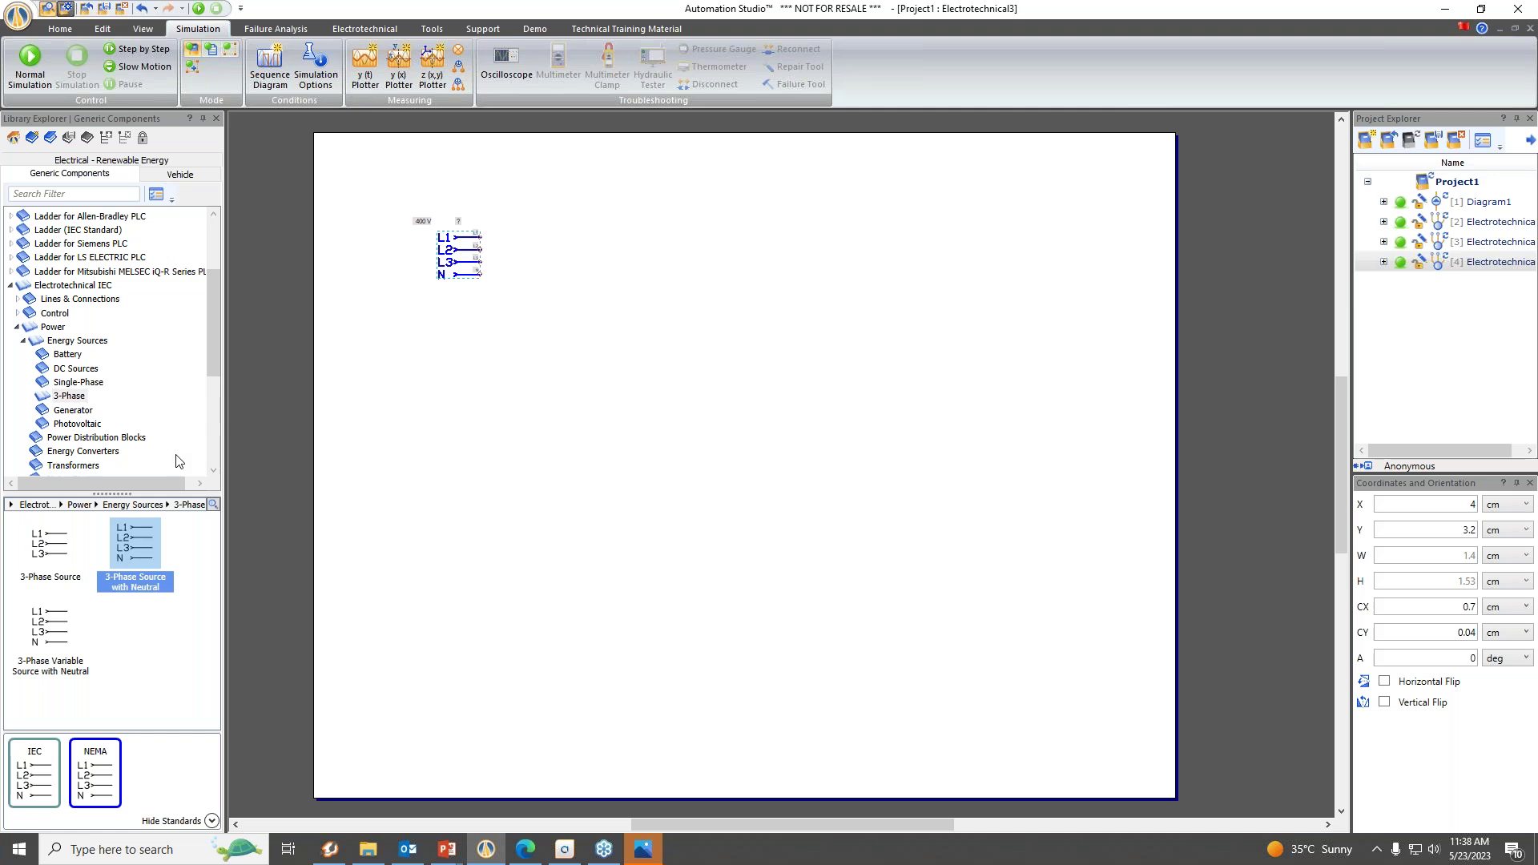
# Insert a three-pole Fuse Holder with Fuses below and slightly right of the source, with the alias FU1.
pyautogui.click(83, 286)
pyautogui.scroll(-2, 112, 661)
pyautogui.scroll(-1, 141, 653)
pyautogui.click(139, 650)
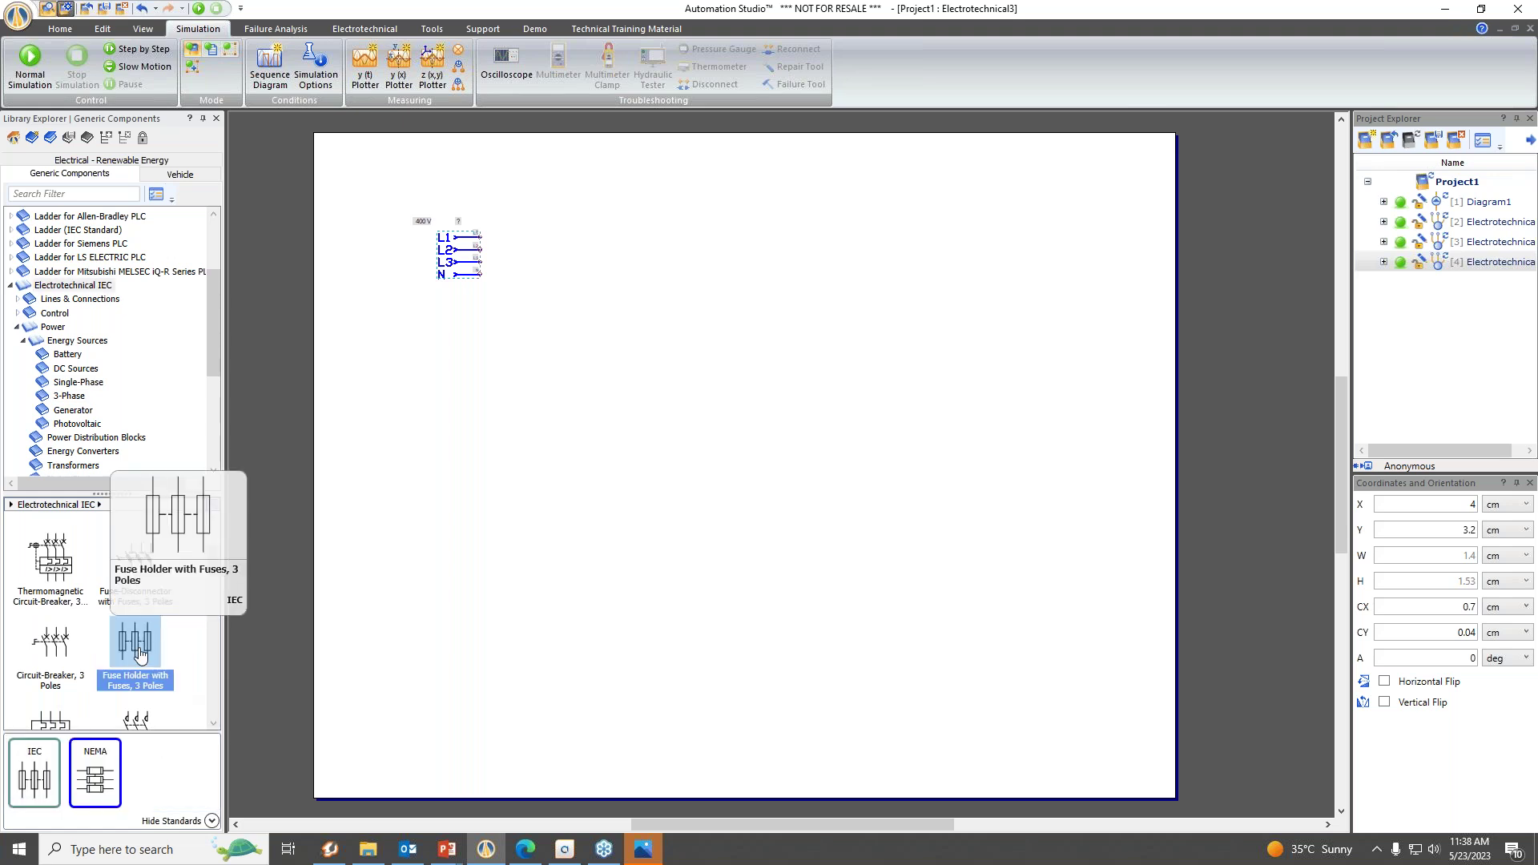
pyautogui.moveTo(139, 653); pyautogui.dragTo(542, 374)
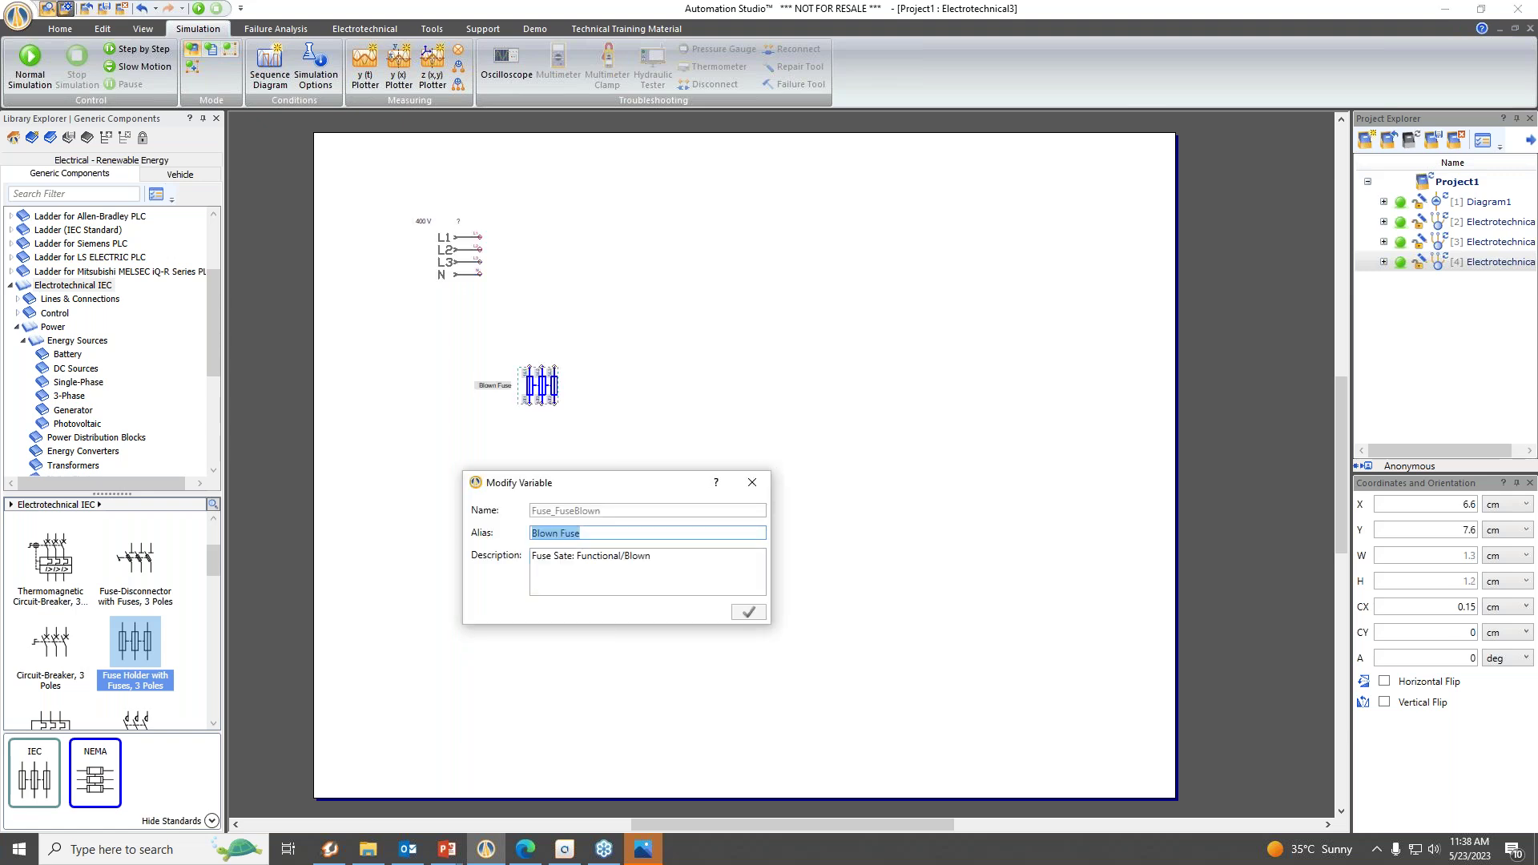
pyautogui.write('FU1')
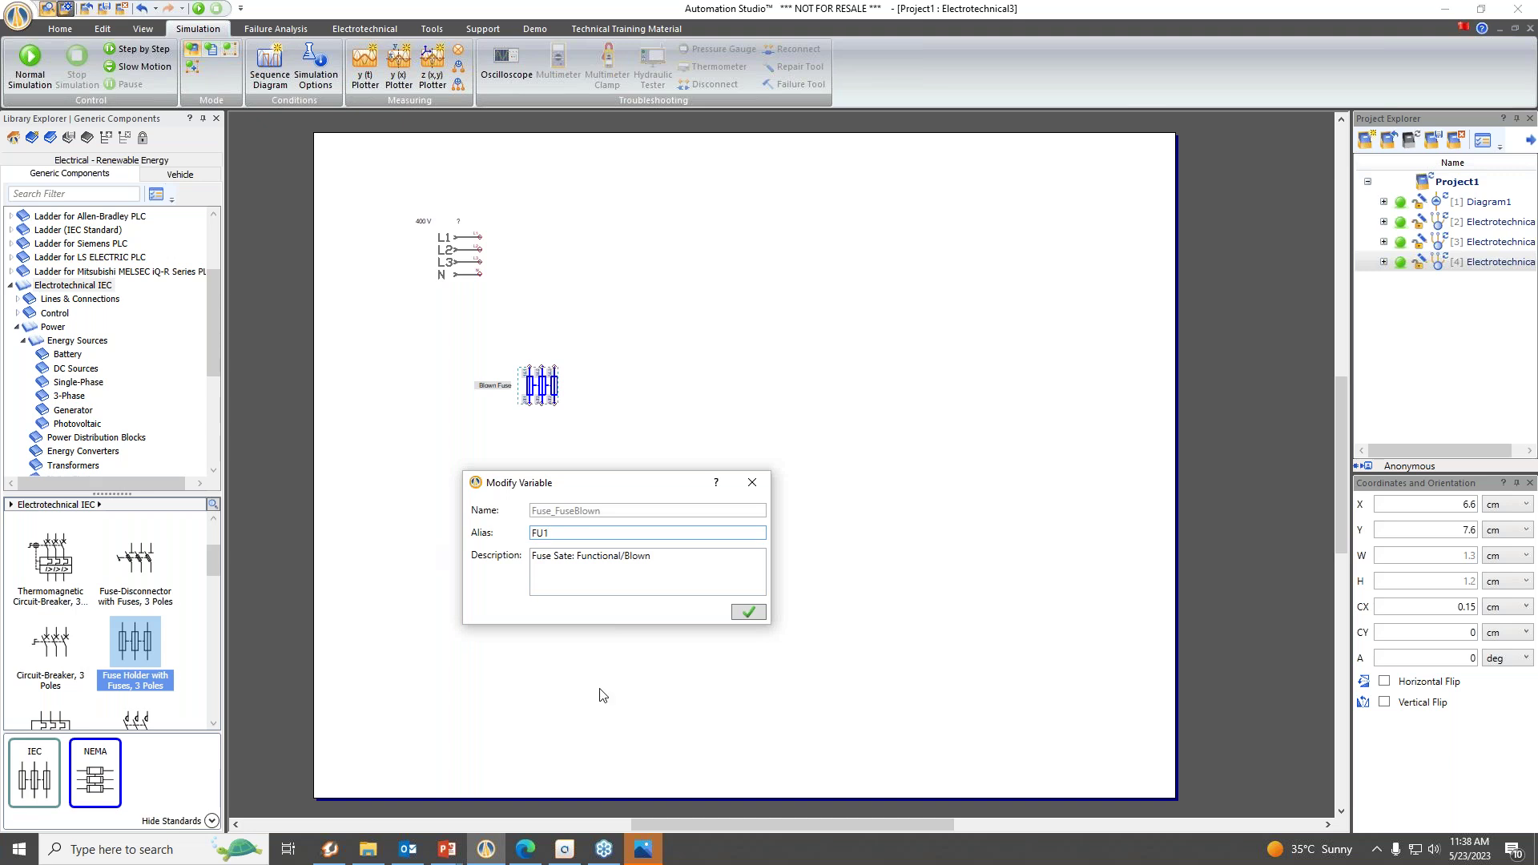
pyautogui.click(744, 614)
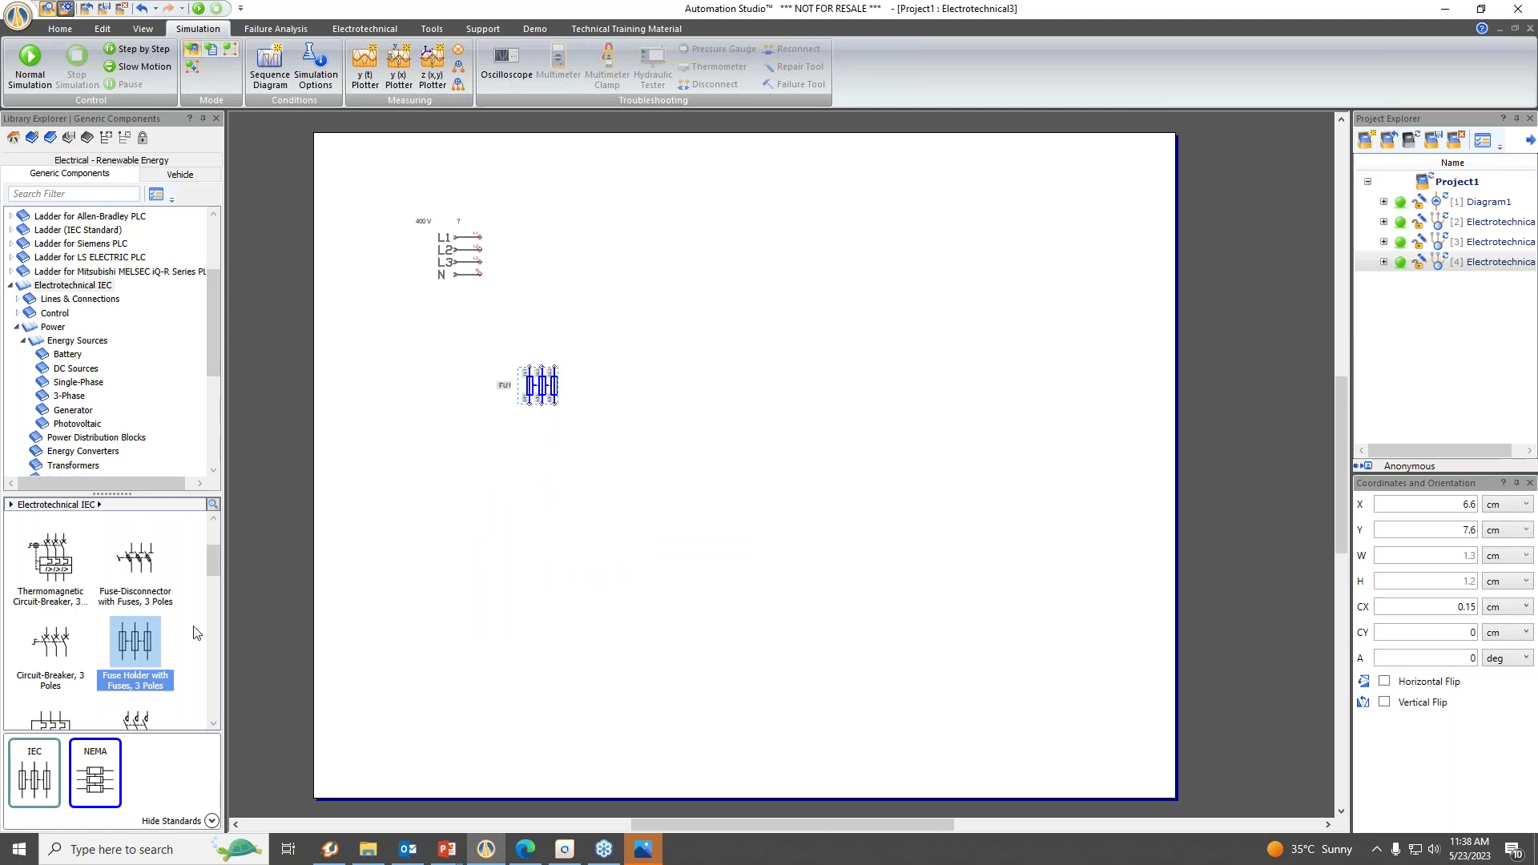
# Place a three-pole main make contactor directly below the FU1 fuse holder, aligned with its poles.
pyautogui.scroll(-1, 145, 613)
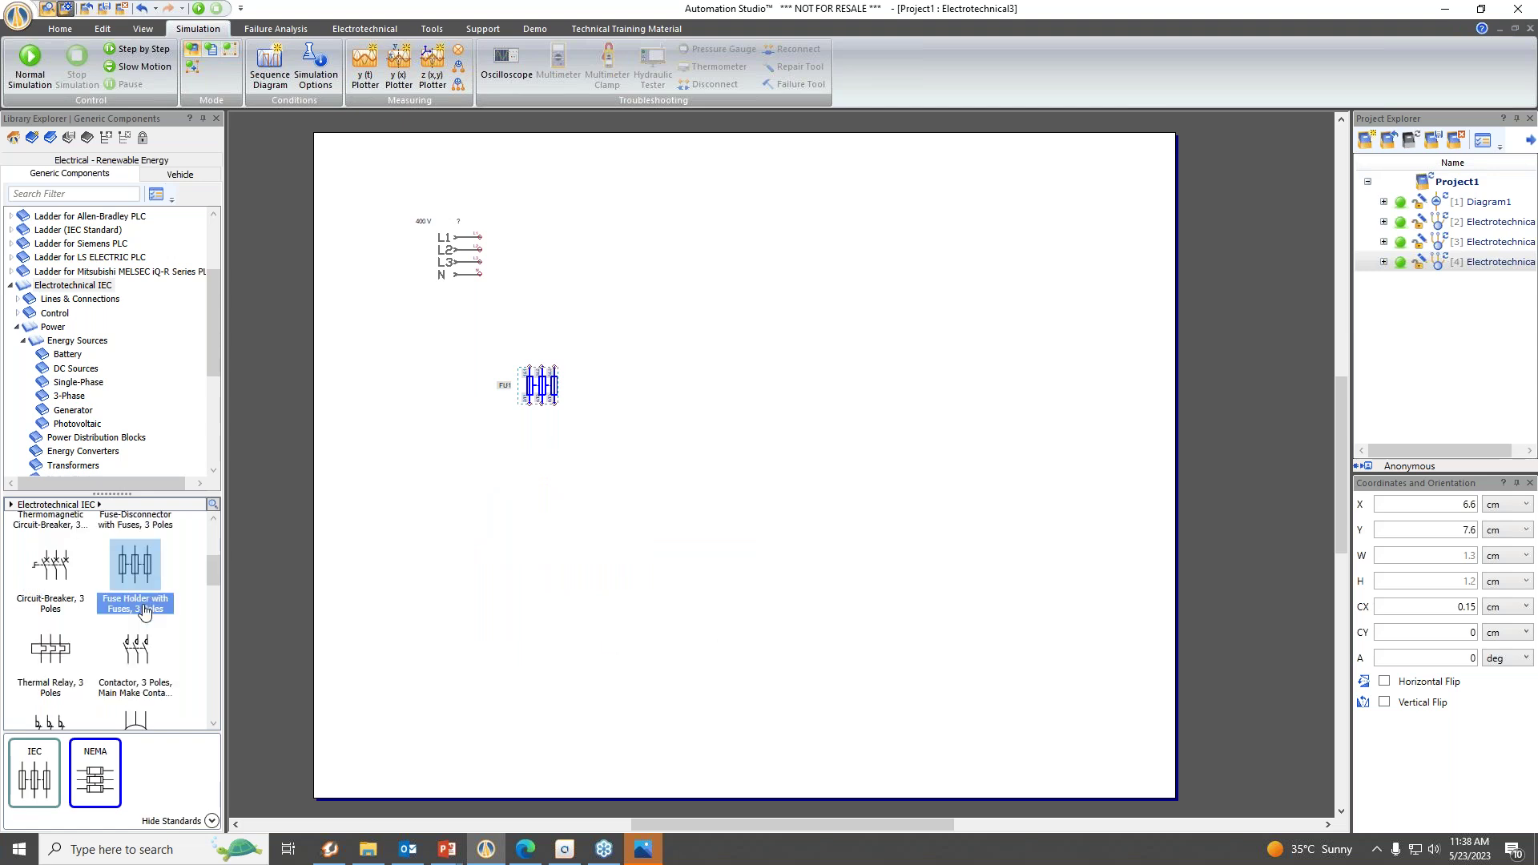
pyautogui.click(152, 647)
pyautogui.moveTo(245, 651); pyautogui.dragTo(545, 497)
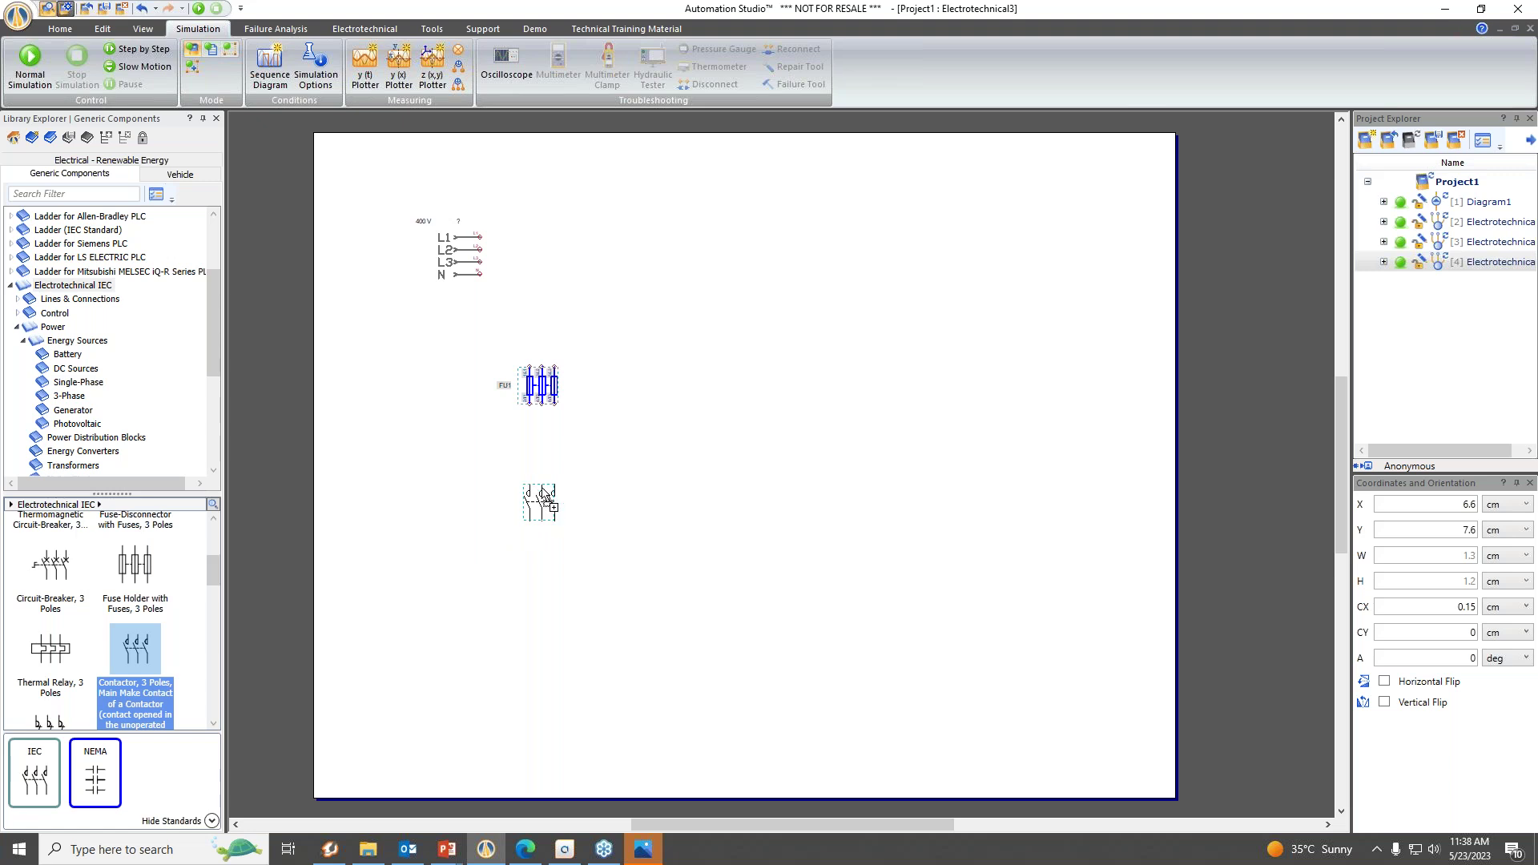
pyautogui.moveTo(542, 489); pyautogui.dragTo(542, 491)
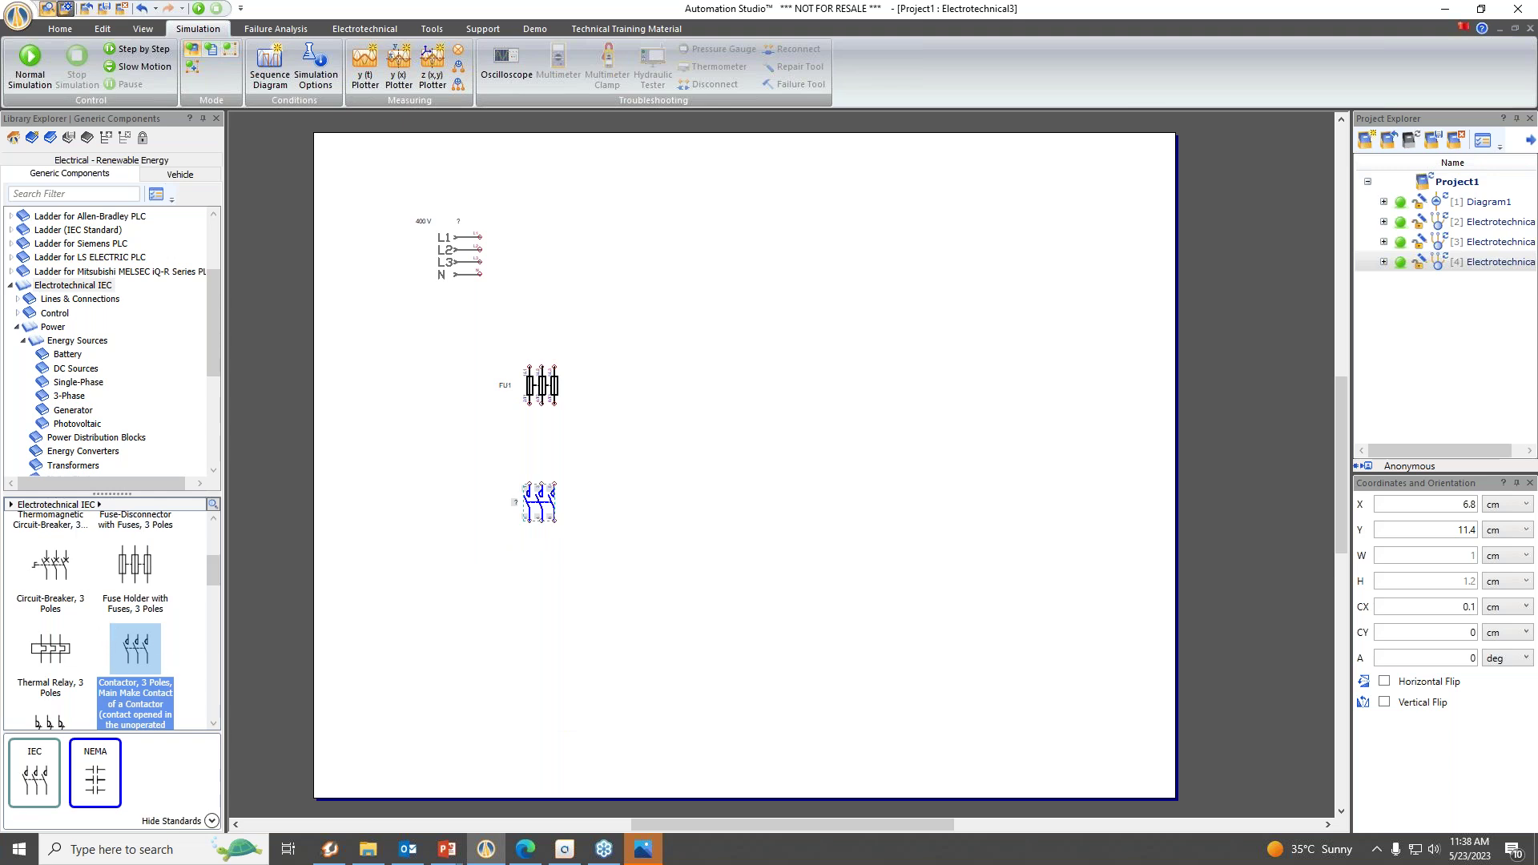
# Insert a three-pole Thermal Relay below the contactor and give it the alias FR.
pyautogui.click(50, 649)
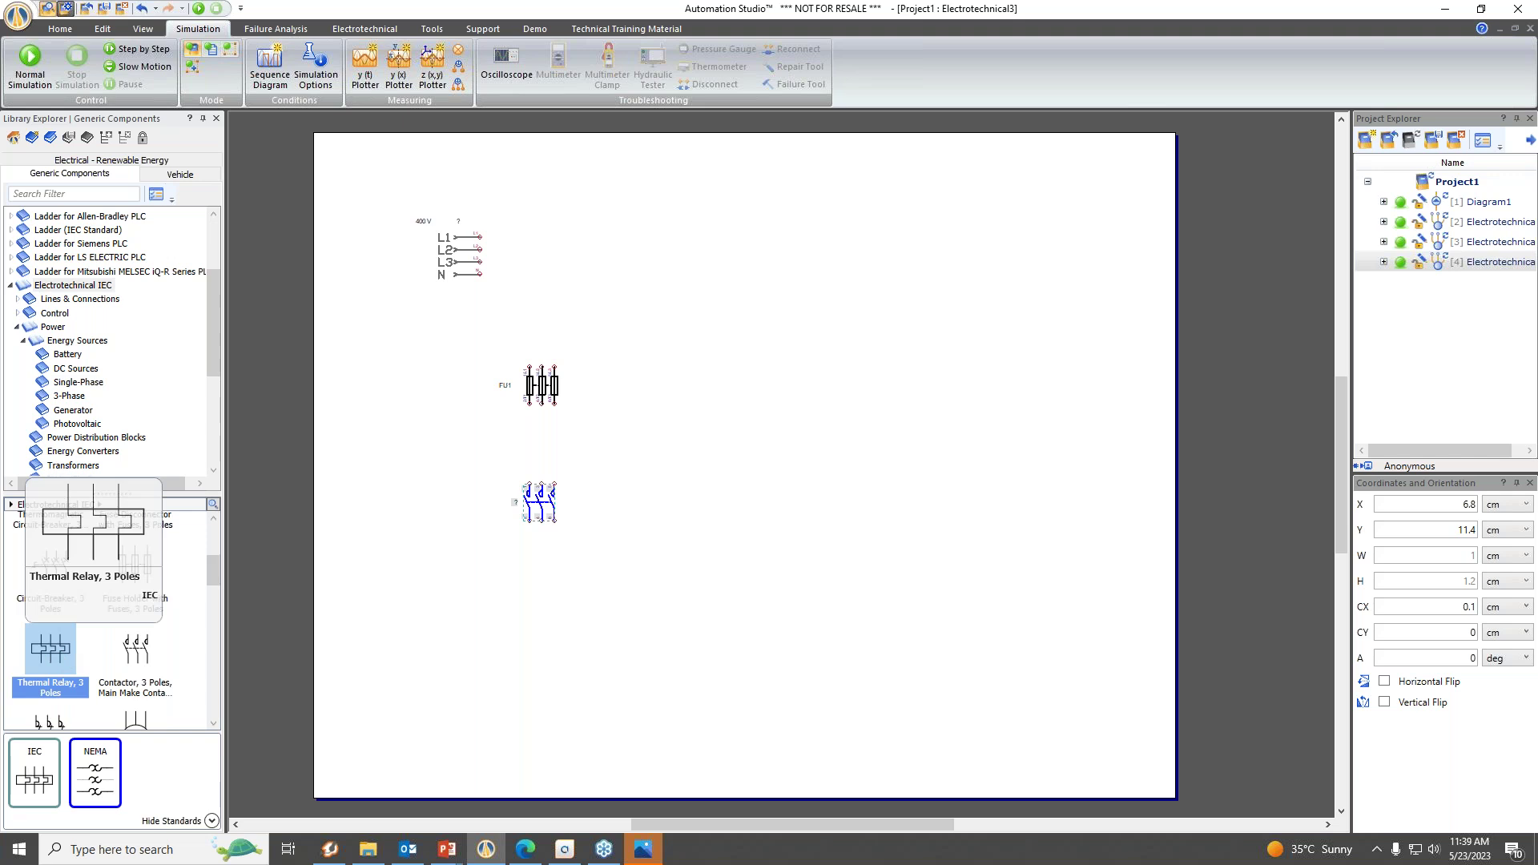
pyautogui.moveTo(50, 649); pyautogui.dragTo(548, 575)
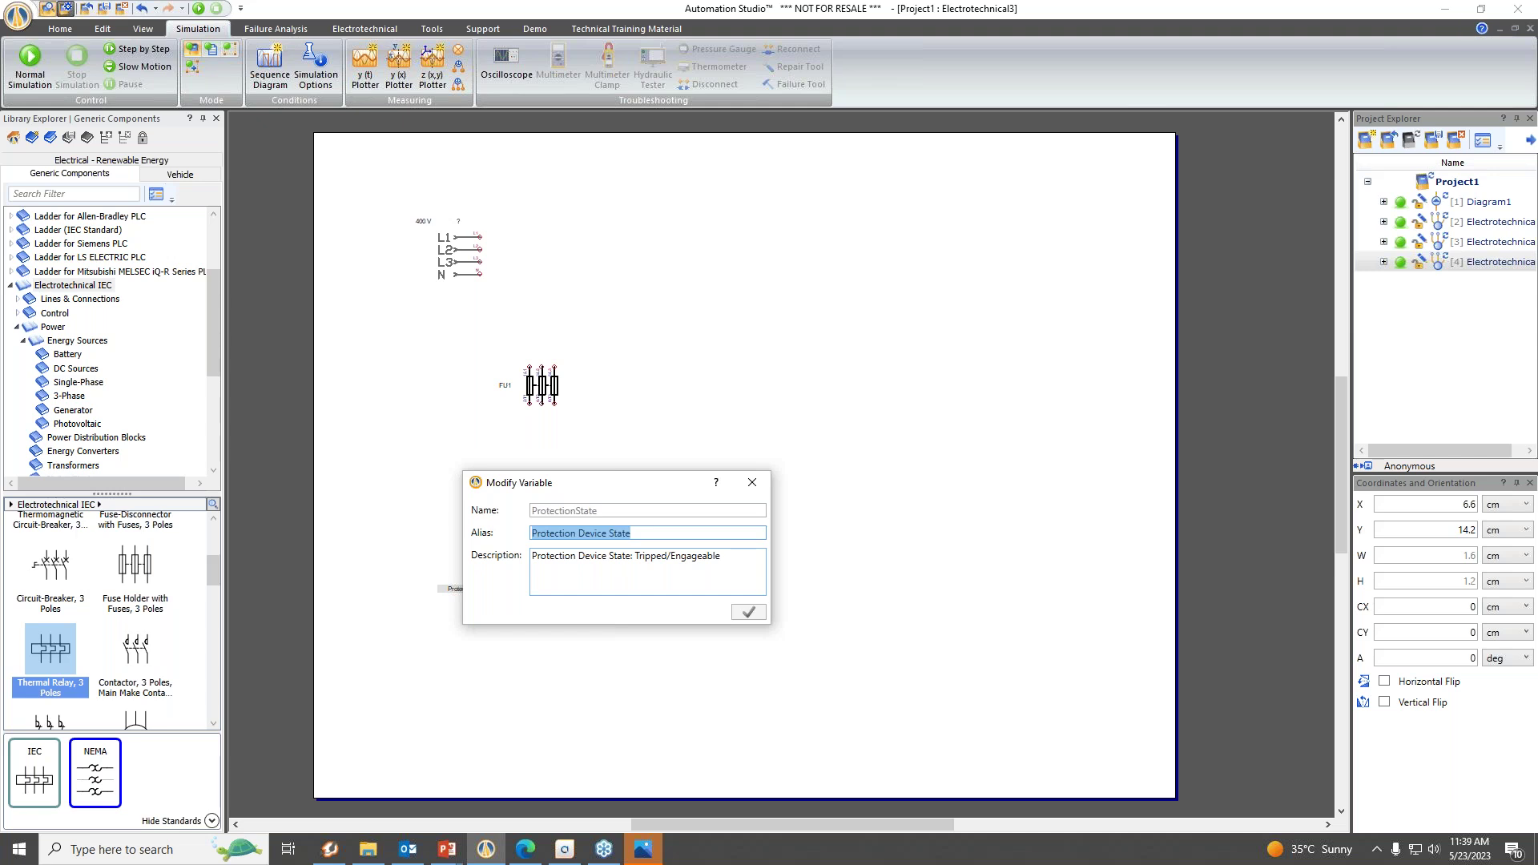
pyautogui.write('FR')
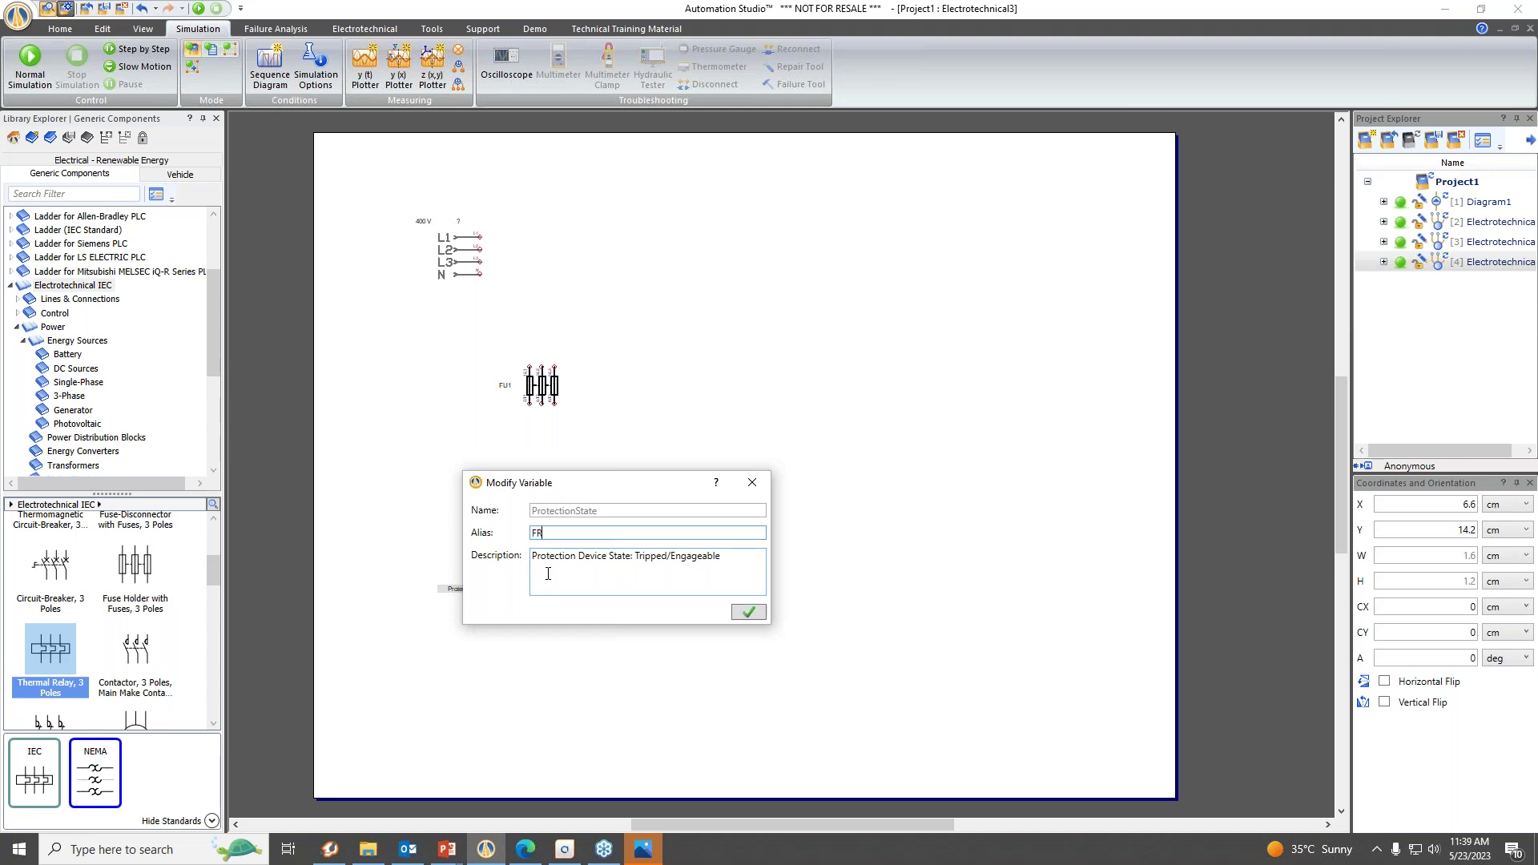
pyautogui.click(746, 614)
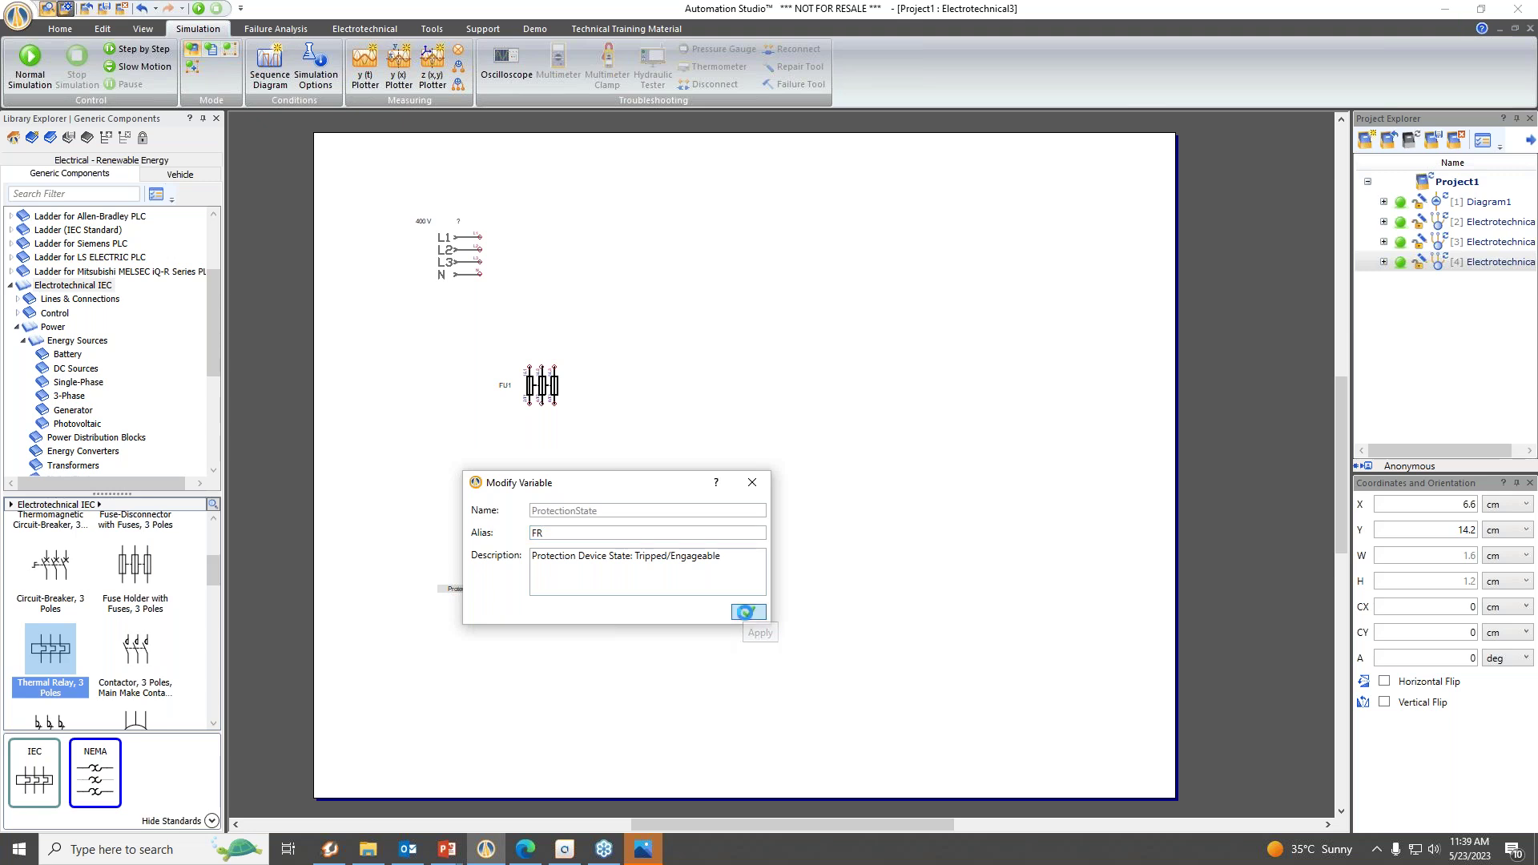
pyautogui.click(719, 677)
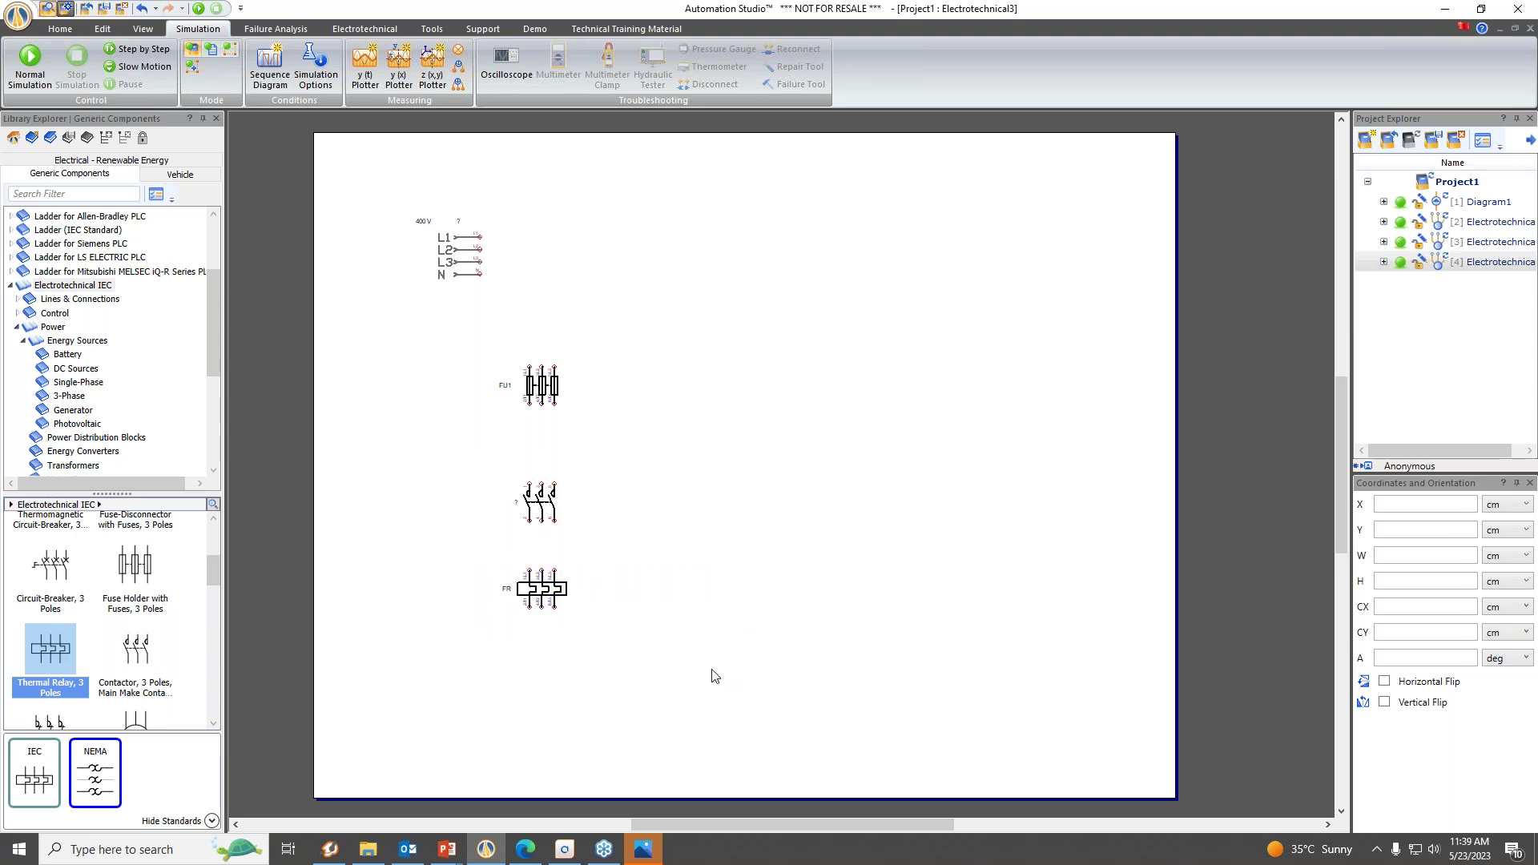
# Move the source, fuse holder, contactor and thermal relay together up and slightly left, close to the sheet's top edge.
pyautogui.moveTo(362, 169); pyautogui.dragTo(735, 702)
pyautogui.moveTo(461, 242); pyautogui.dragTo(437, 178)
pyautogui.click(665, 495)
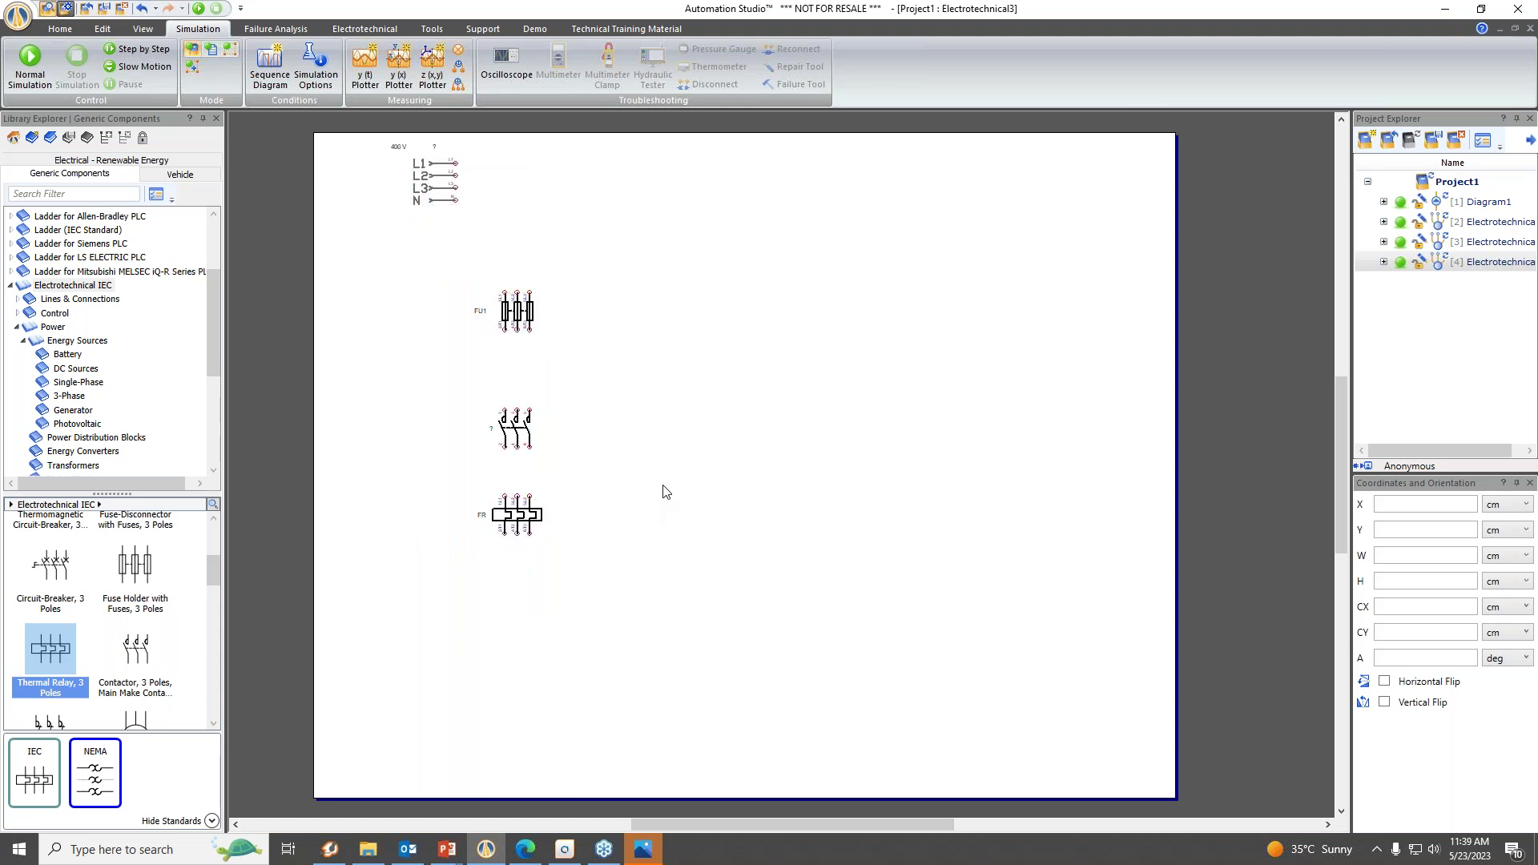
# Place a three-phase squirrel cage asynchronous motor with 6 connectors directly below the FR thermal relay.
pyautogui.doubleClick(79, 344)
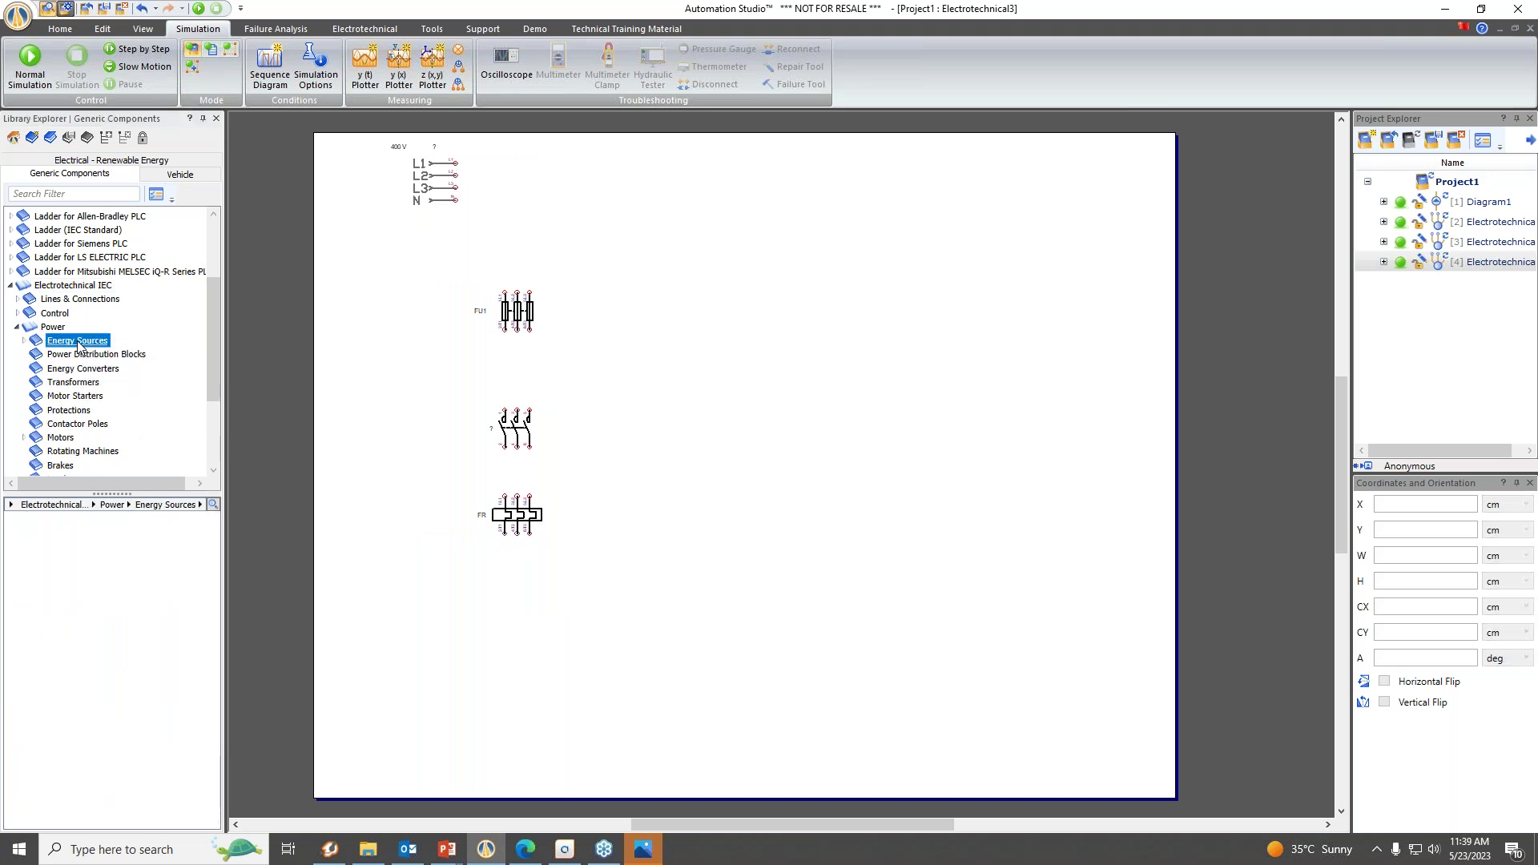
pyautogui.click(54, 440)
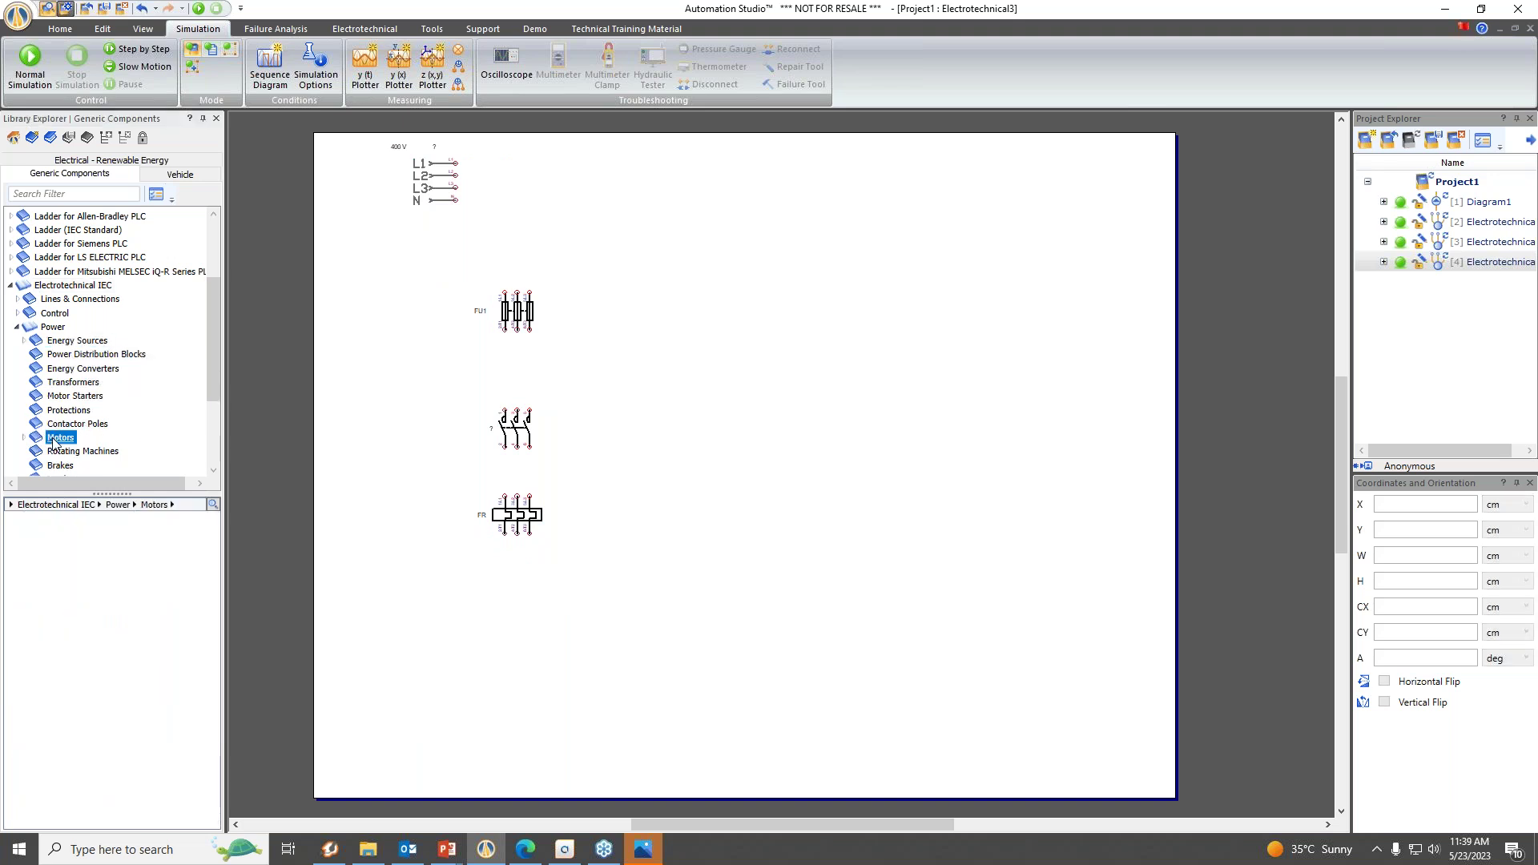
pyautogui.doubleClick(54, 440)
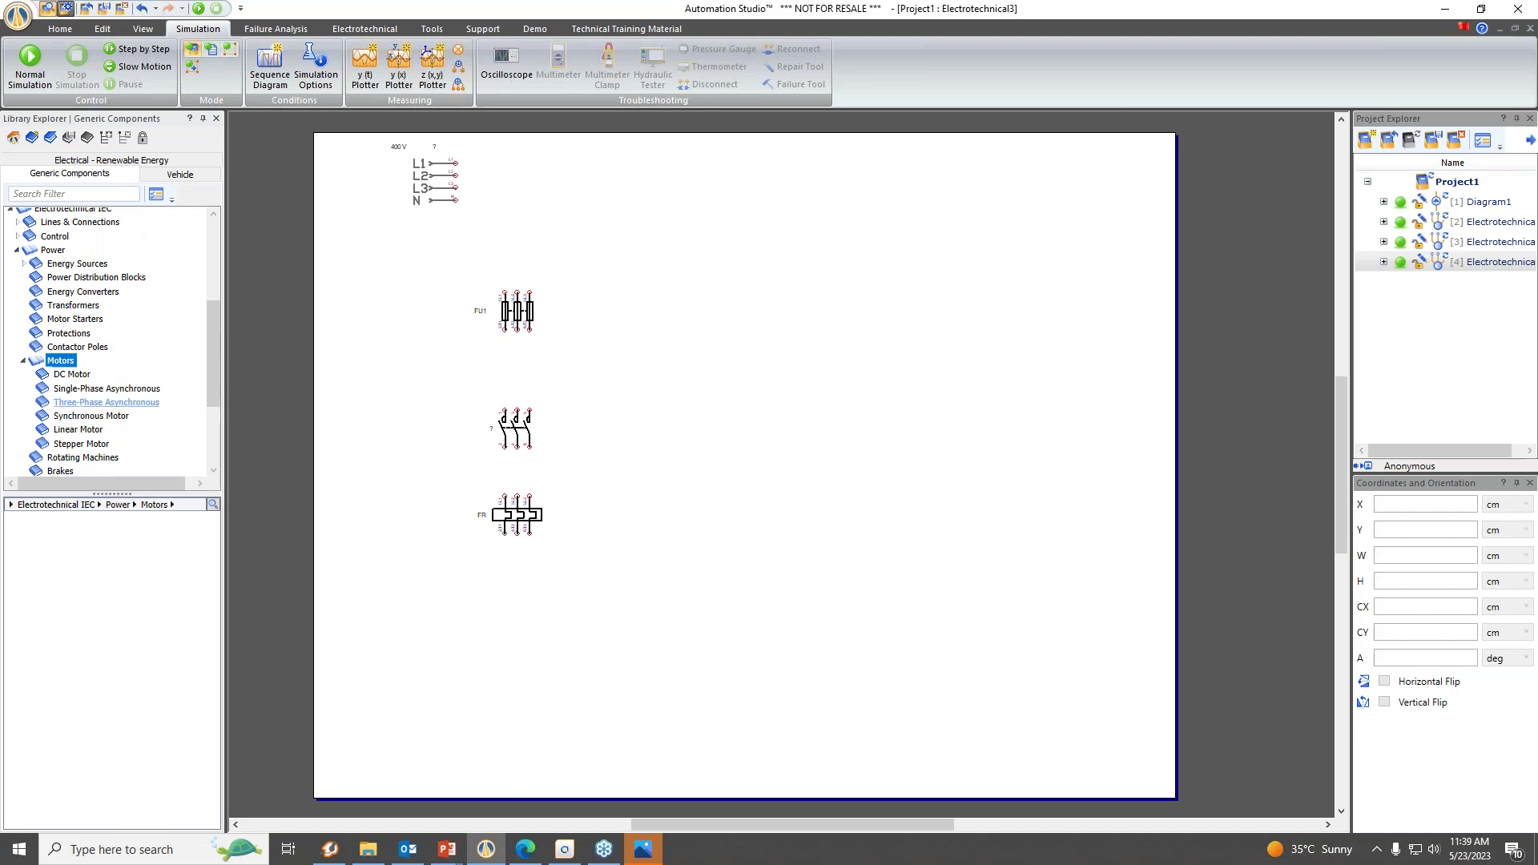
pyautogui.click(106, 402)
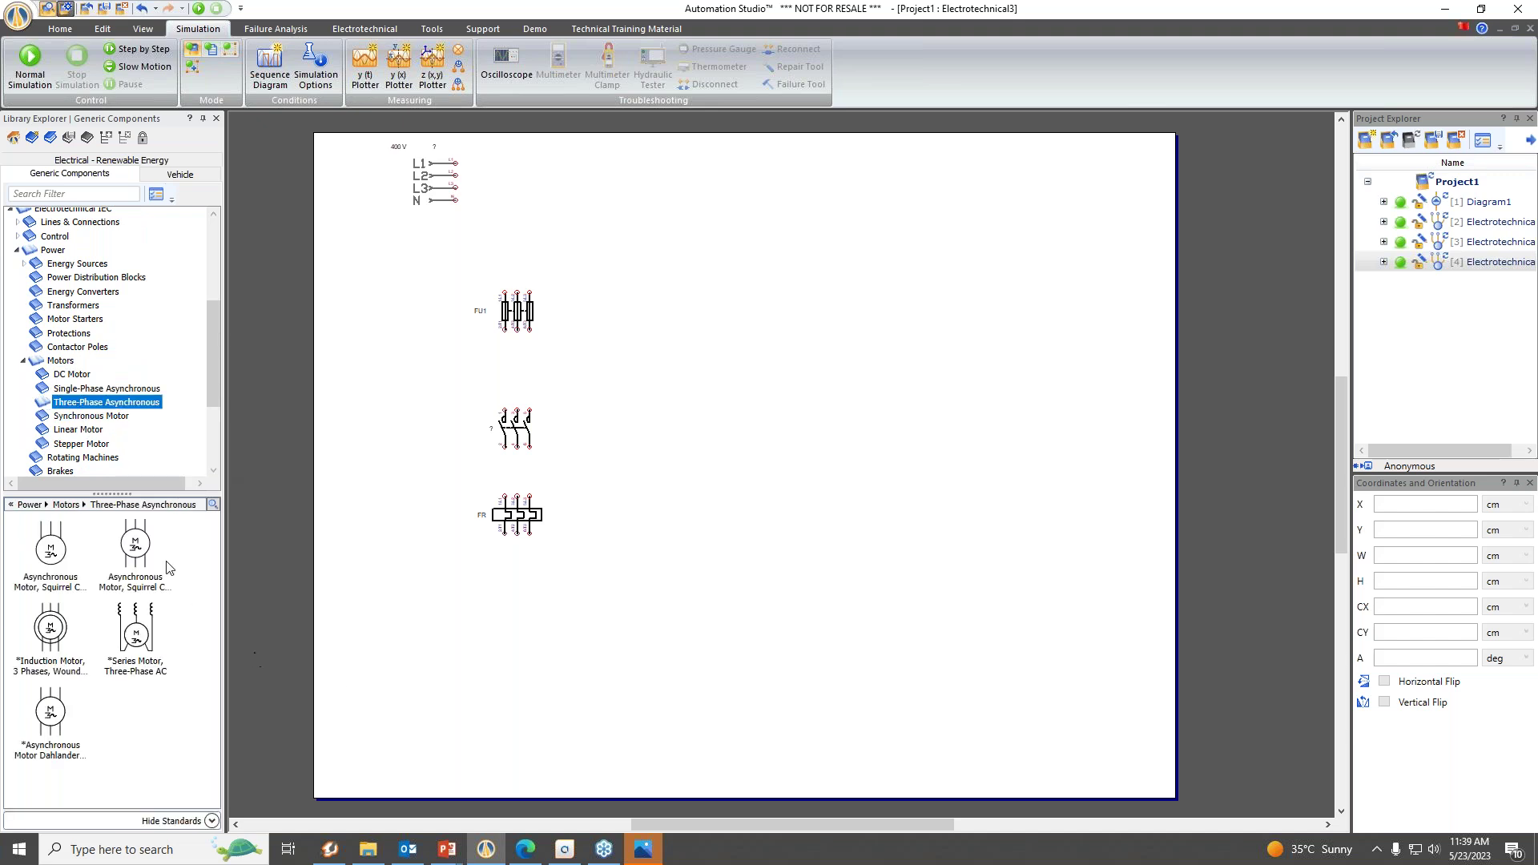
pyautogui.click(136, 548)
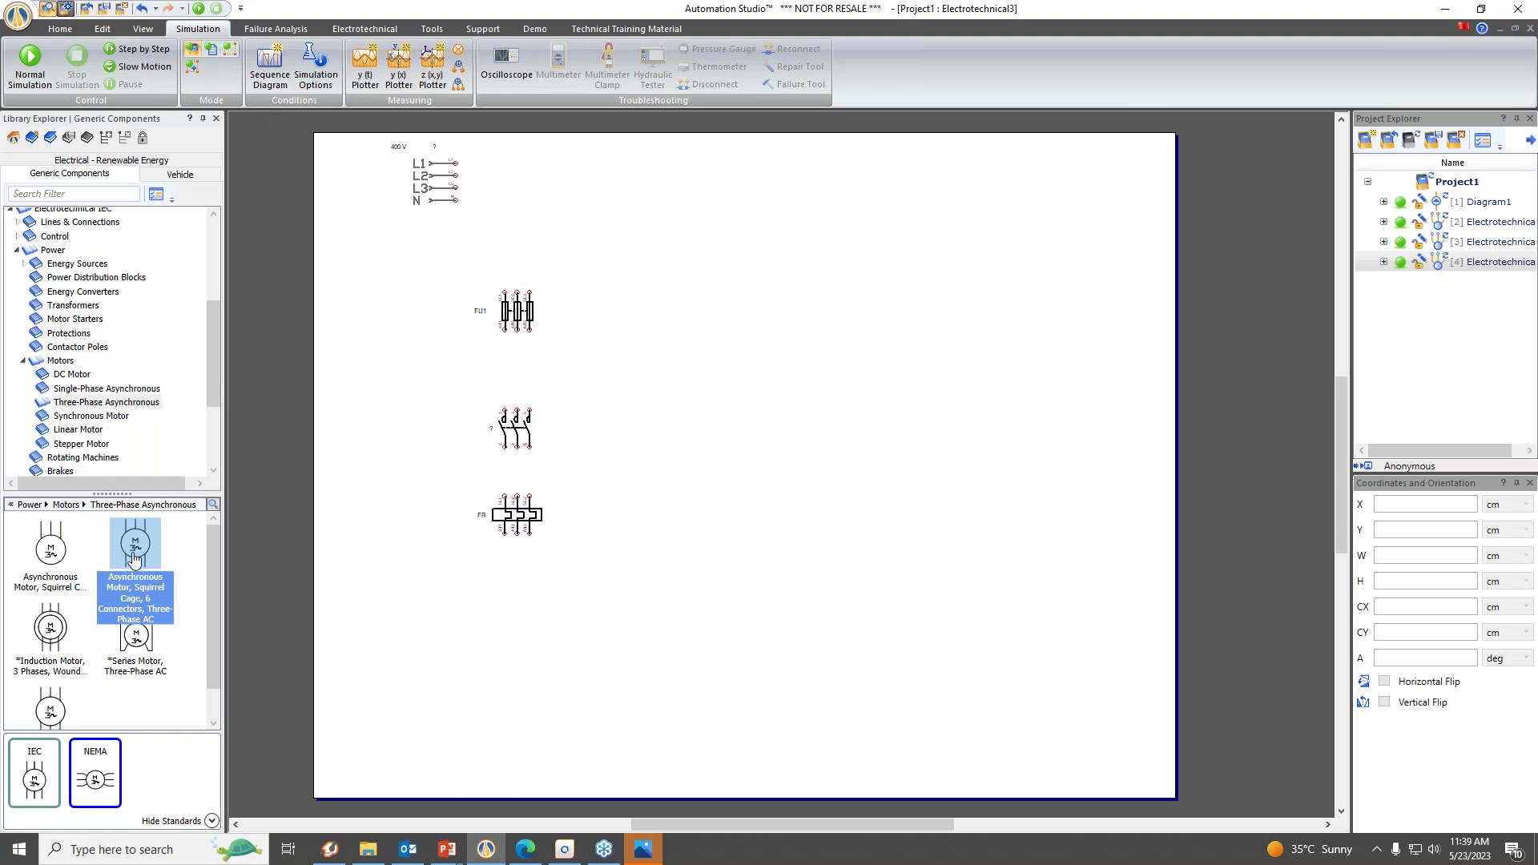
pyautogui.moveTo(135, 558); pyautogui.dragTo(521, 596)
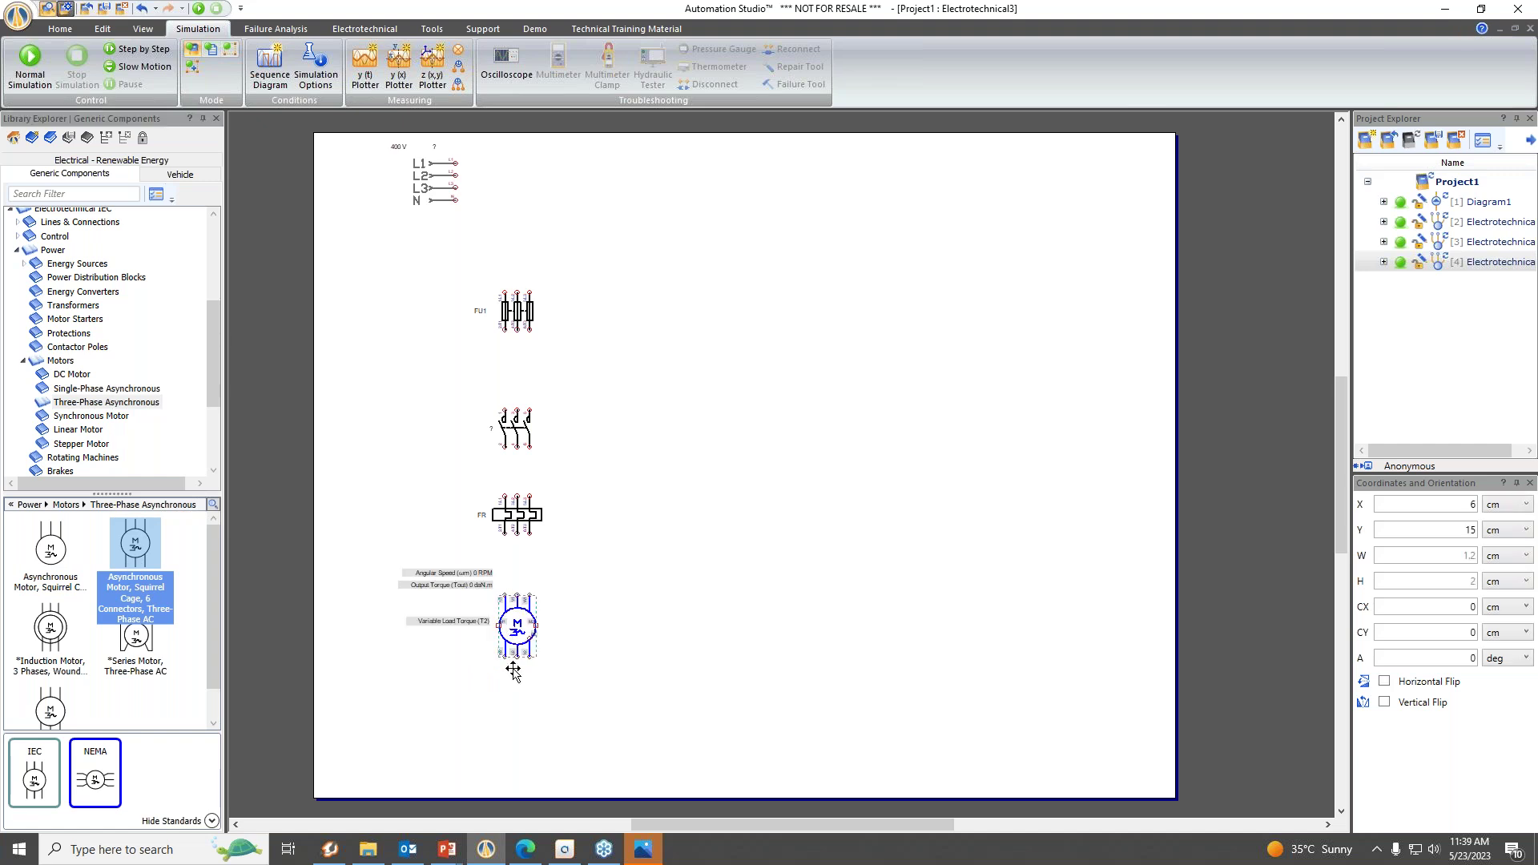
# Place two more three-pole main make contactors, one below the motor and one to the right of the motor.
pyautogui.click(243, 435)
pyautogui.scroll(2, 129, 352)
pyautogui.click(73, 285)
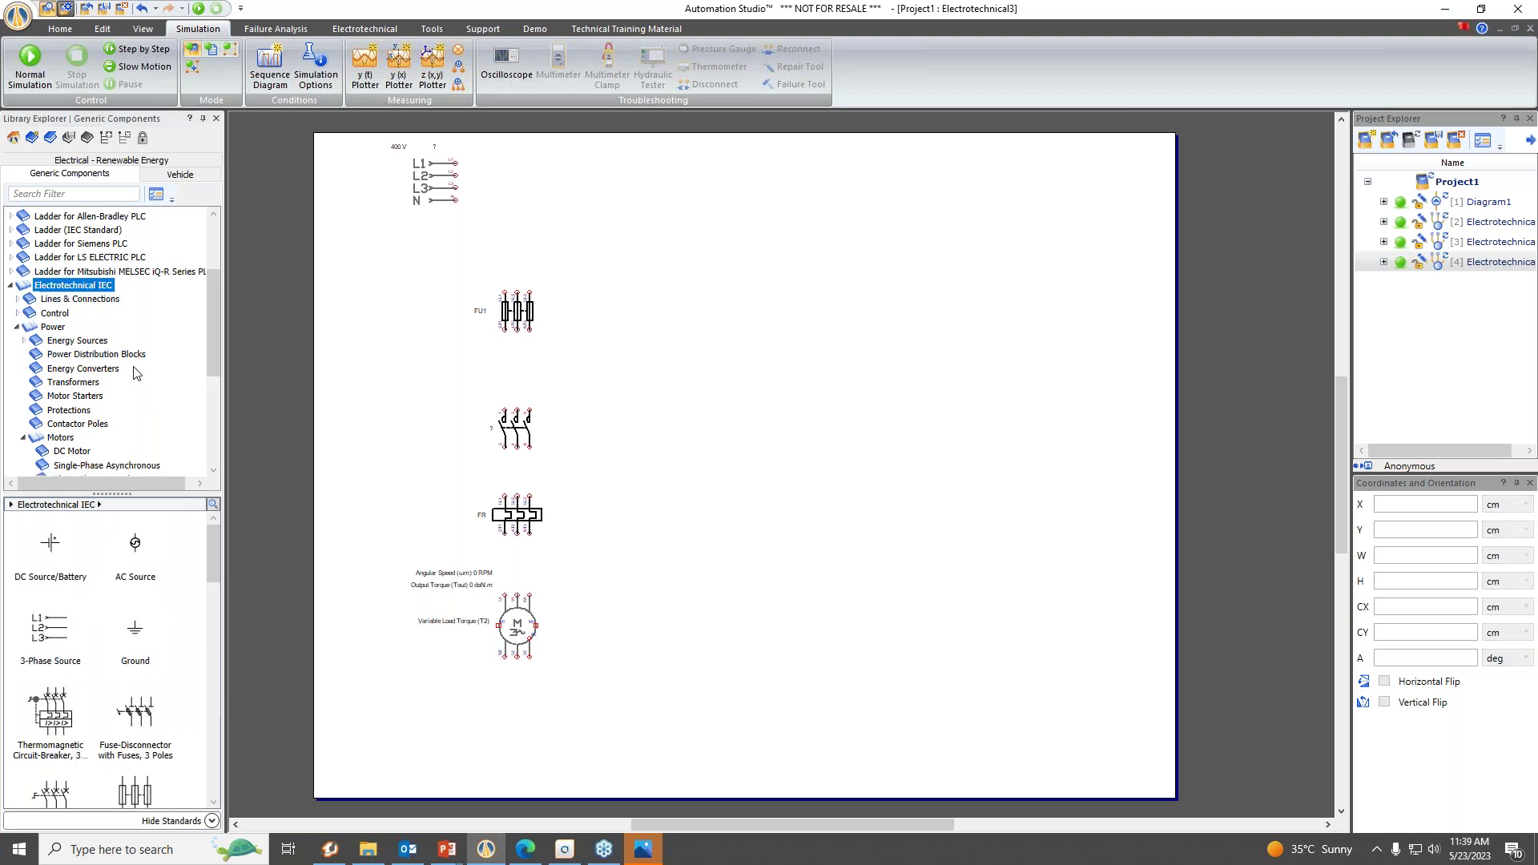
pyautogui.scroll(-4, 113, 599)
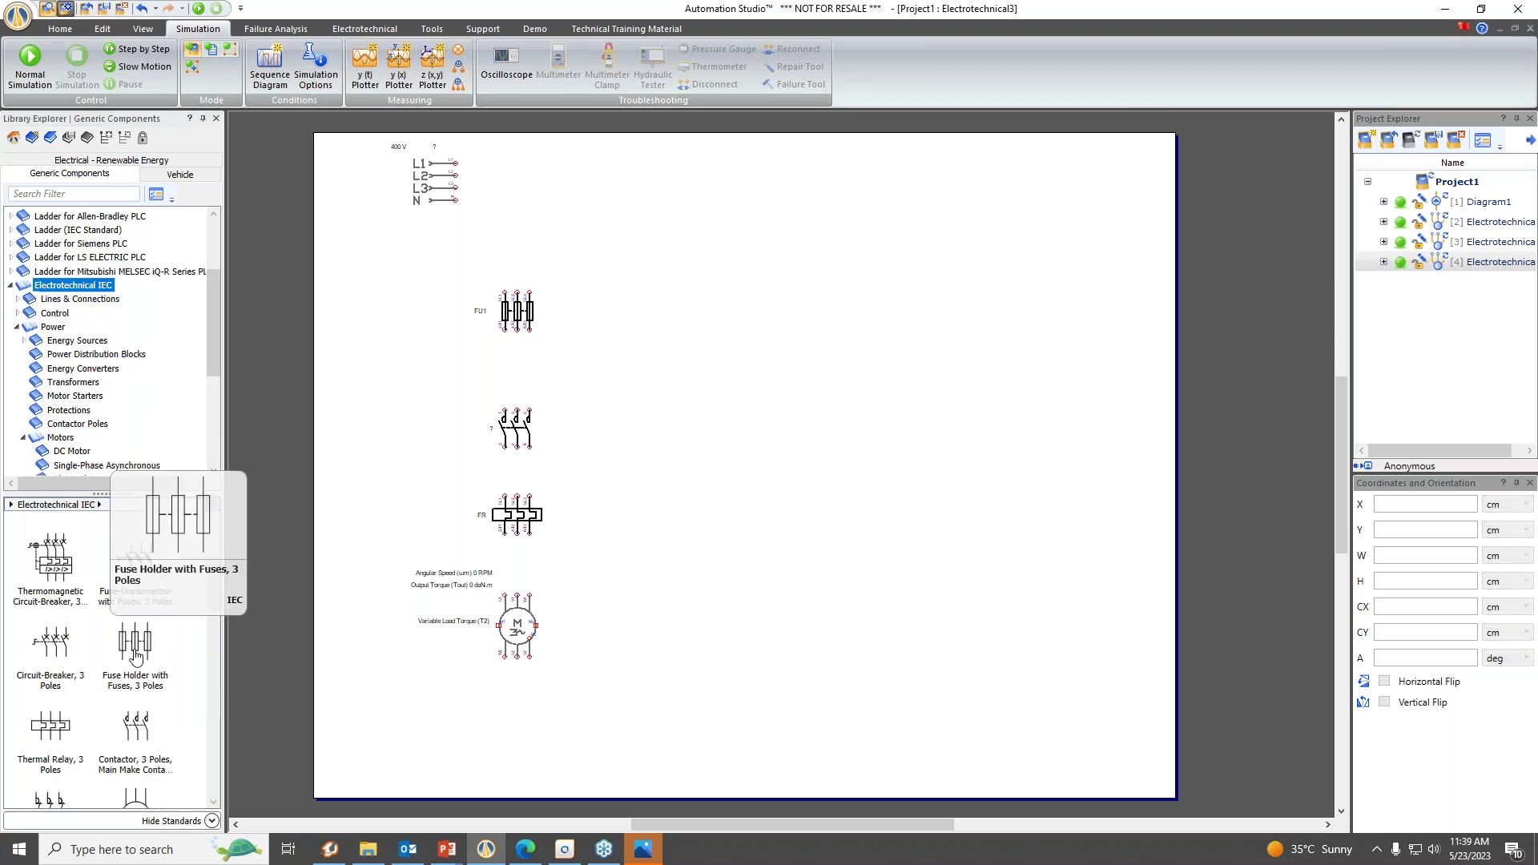
pyautogui.scroll(-1, 136, 657)
pyautogui.click(141, 697)
pyautogui.scroll(-1, 171, 674)
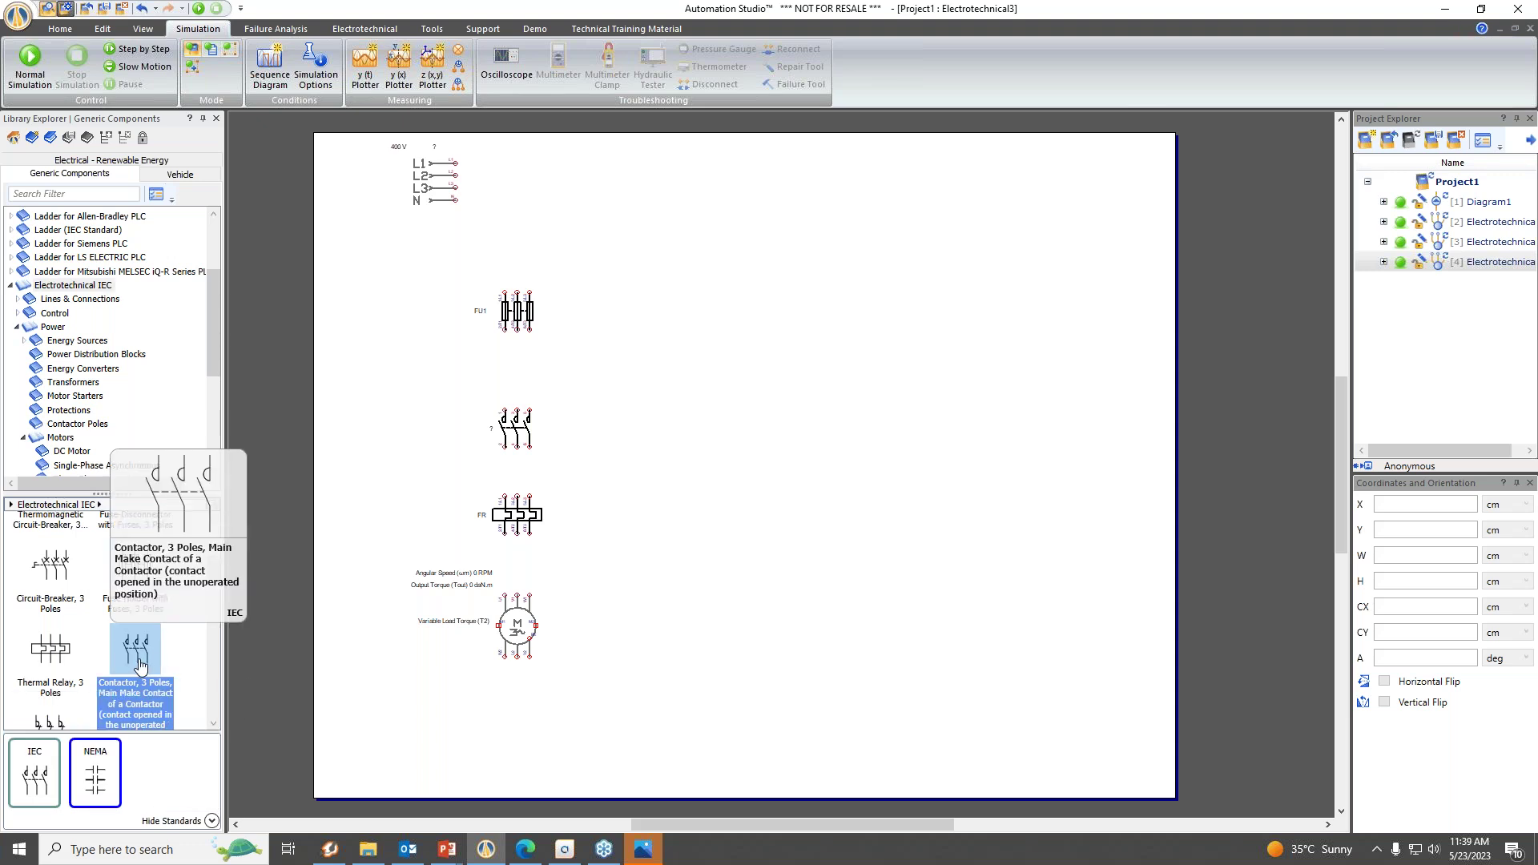
pyautogui.moveTo(138, 665); pyautogui.dragTo(523, 735)
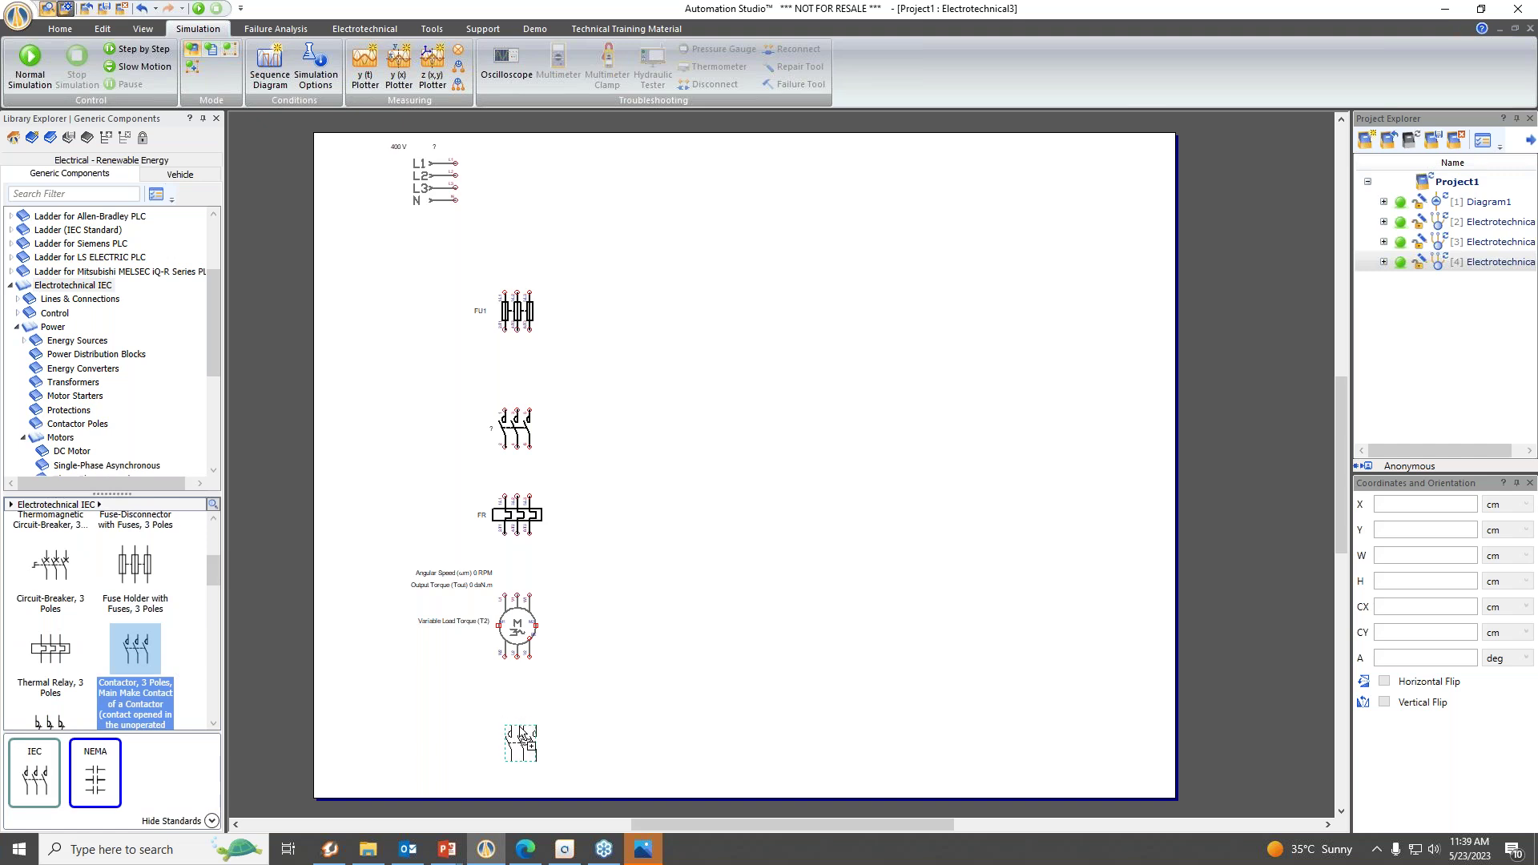
pyautogui.moveTo(520, 731); pyautogui.dragTo(521, 733)
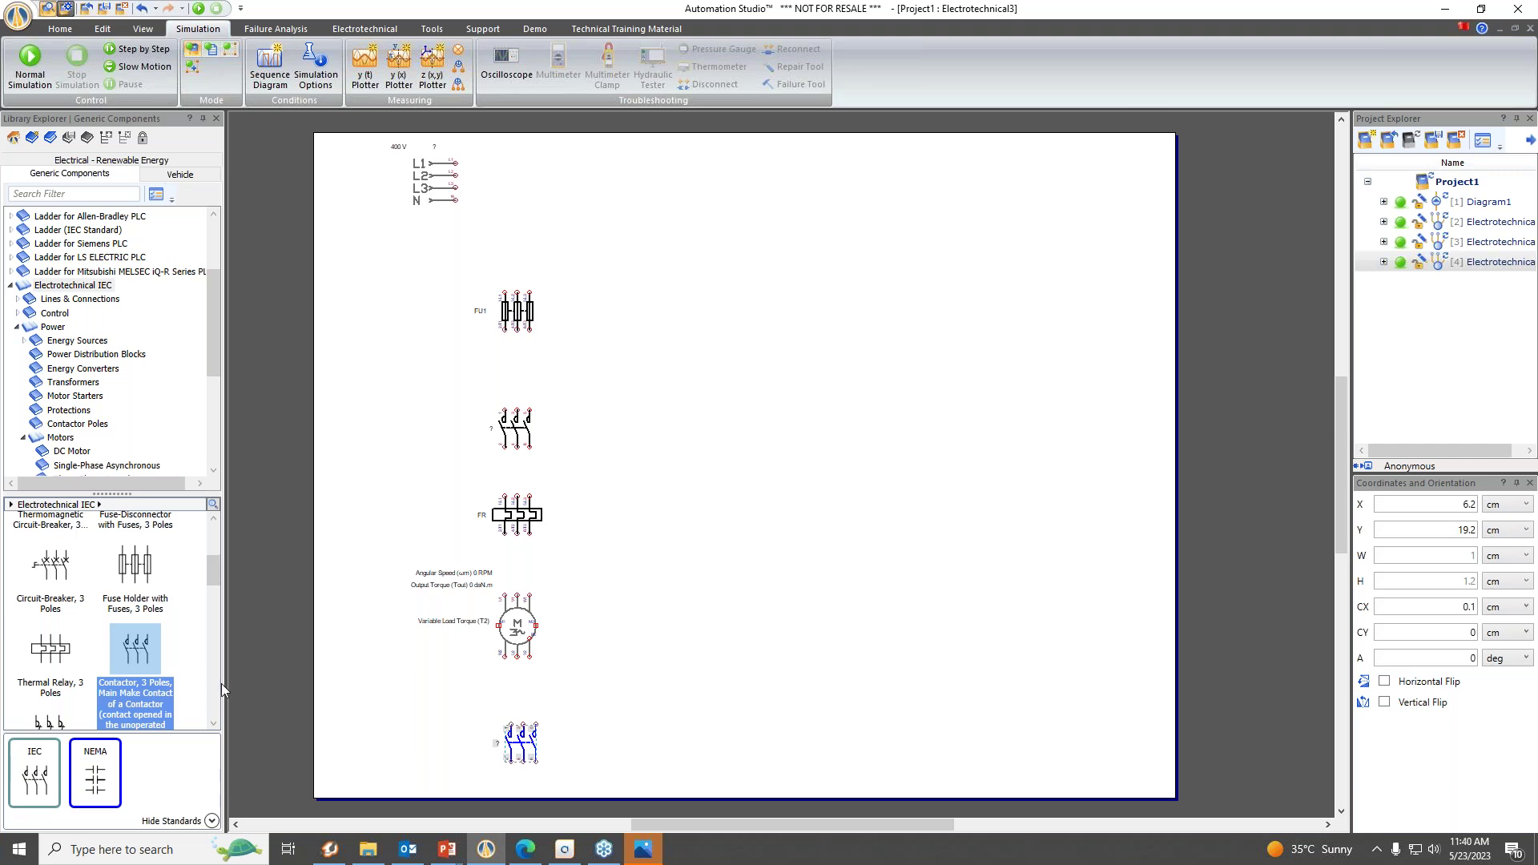
pyautogui.moveTo(136, 661); pyautogui.dragTo(658, 618)
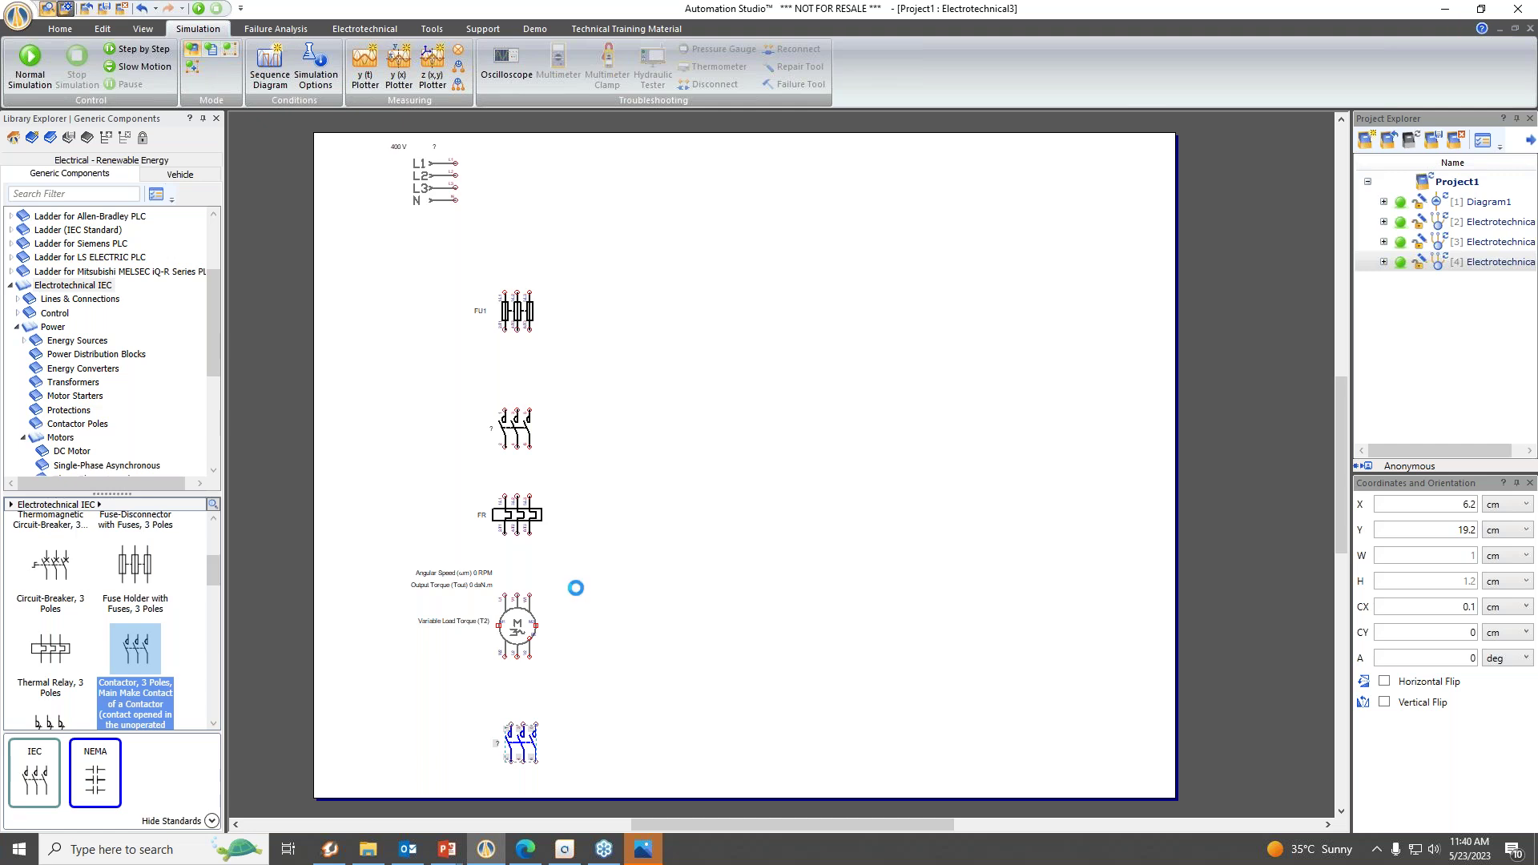
pyautogui.click(693, 510)
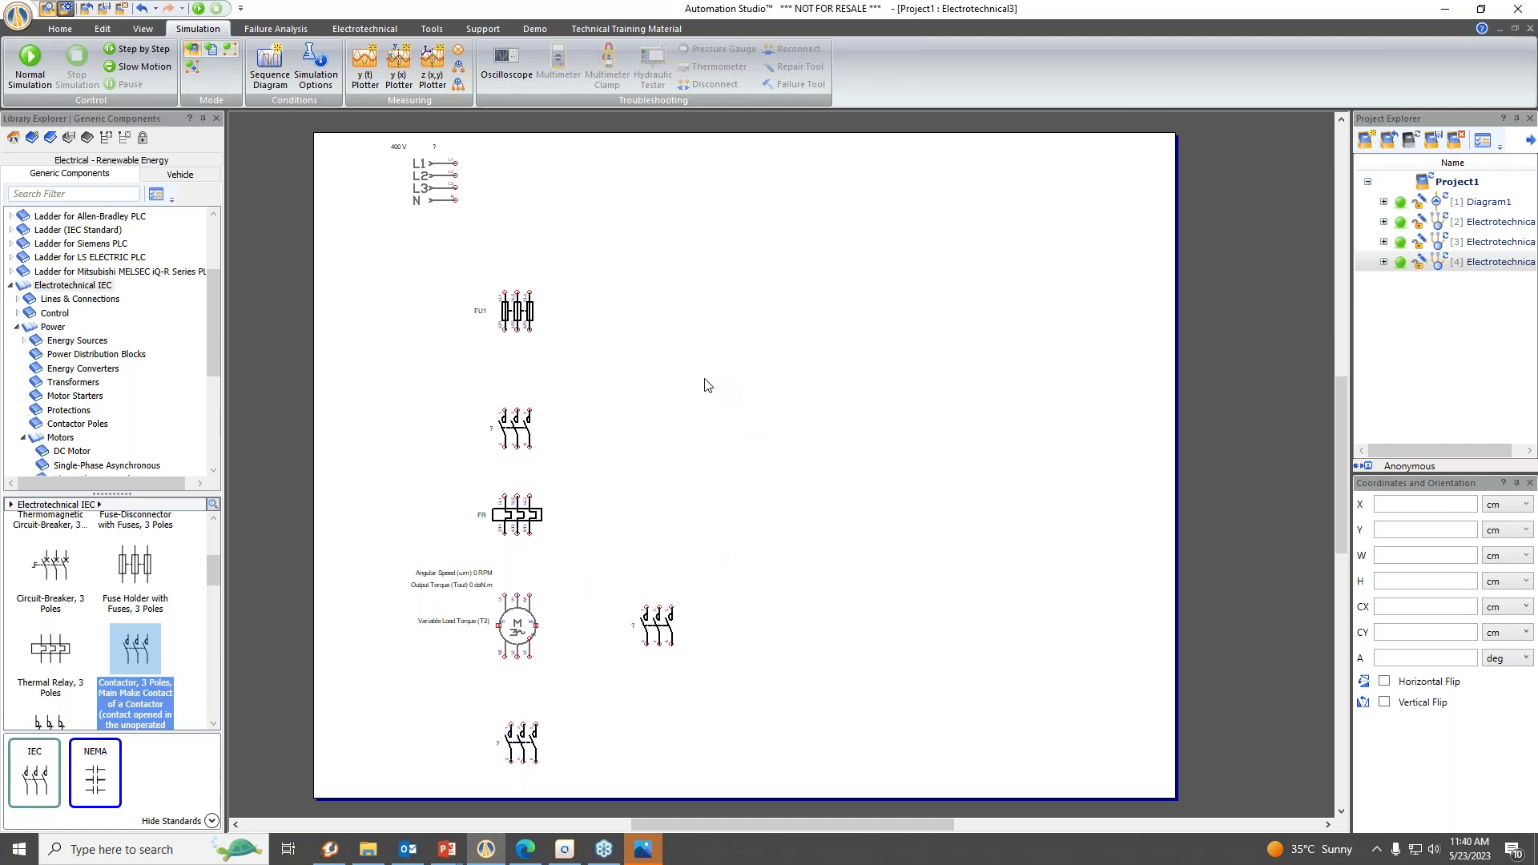
# Shift the three-phase source left and insert a three-pole Circuit-Breaker with alias QS above the FU1 fuse holder.
pyautogui.moveTo(440, 192); pyautogui.dragTo(373, 191)
pyautogui.click(434, 320)
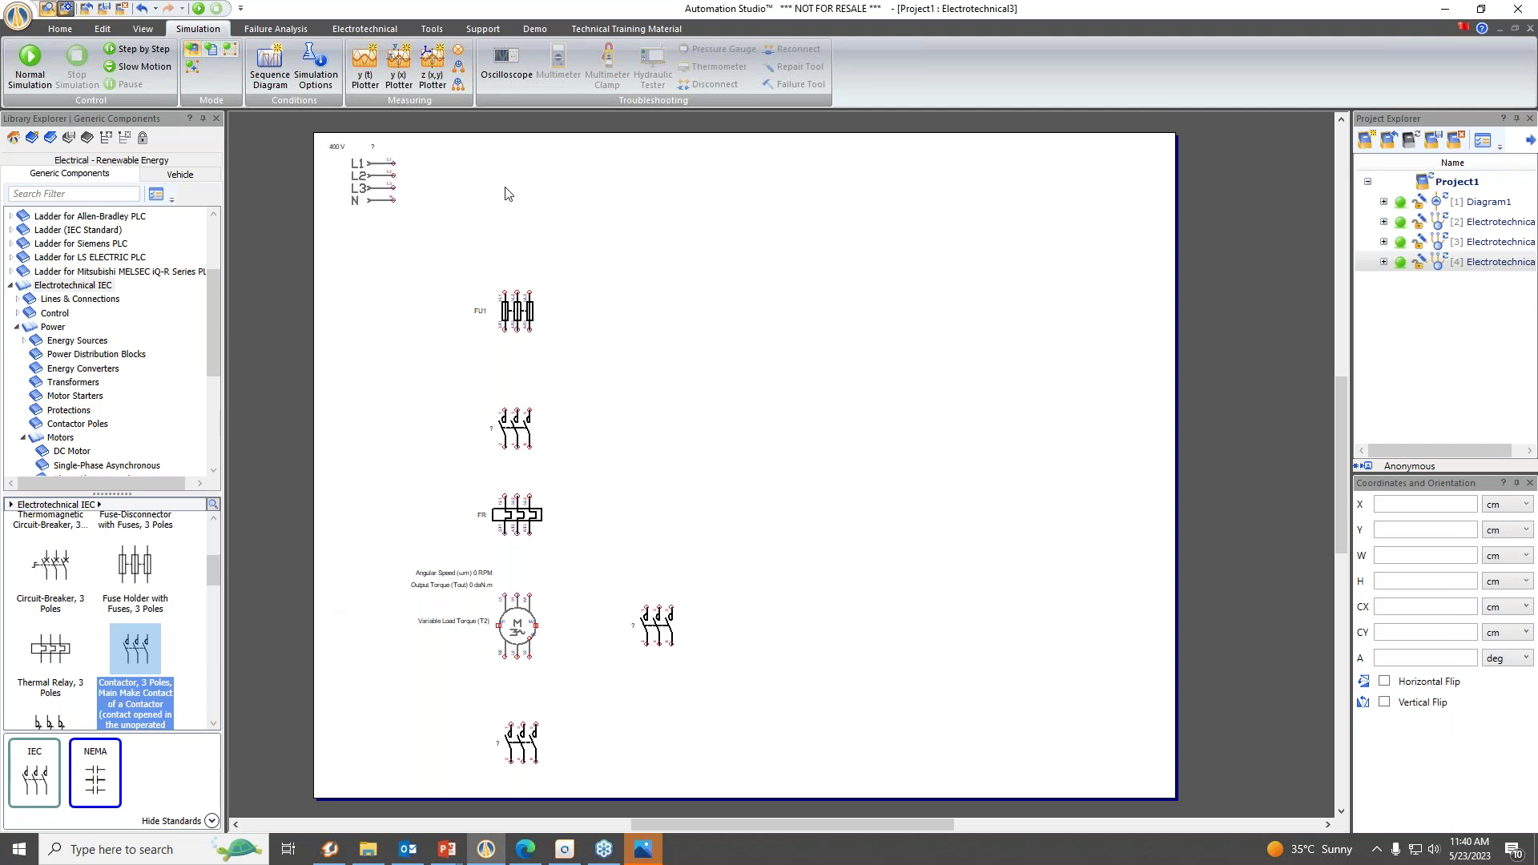
pyautogui.click(61, 575)
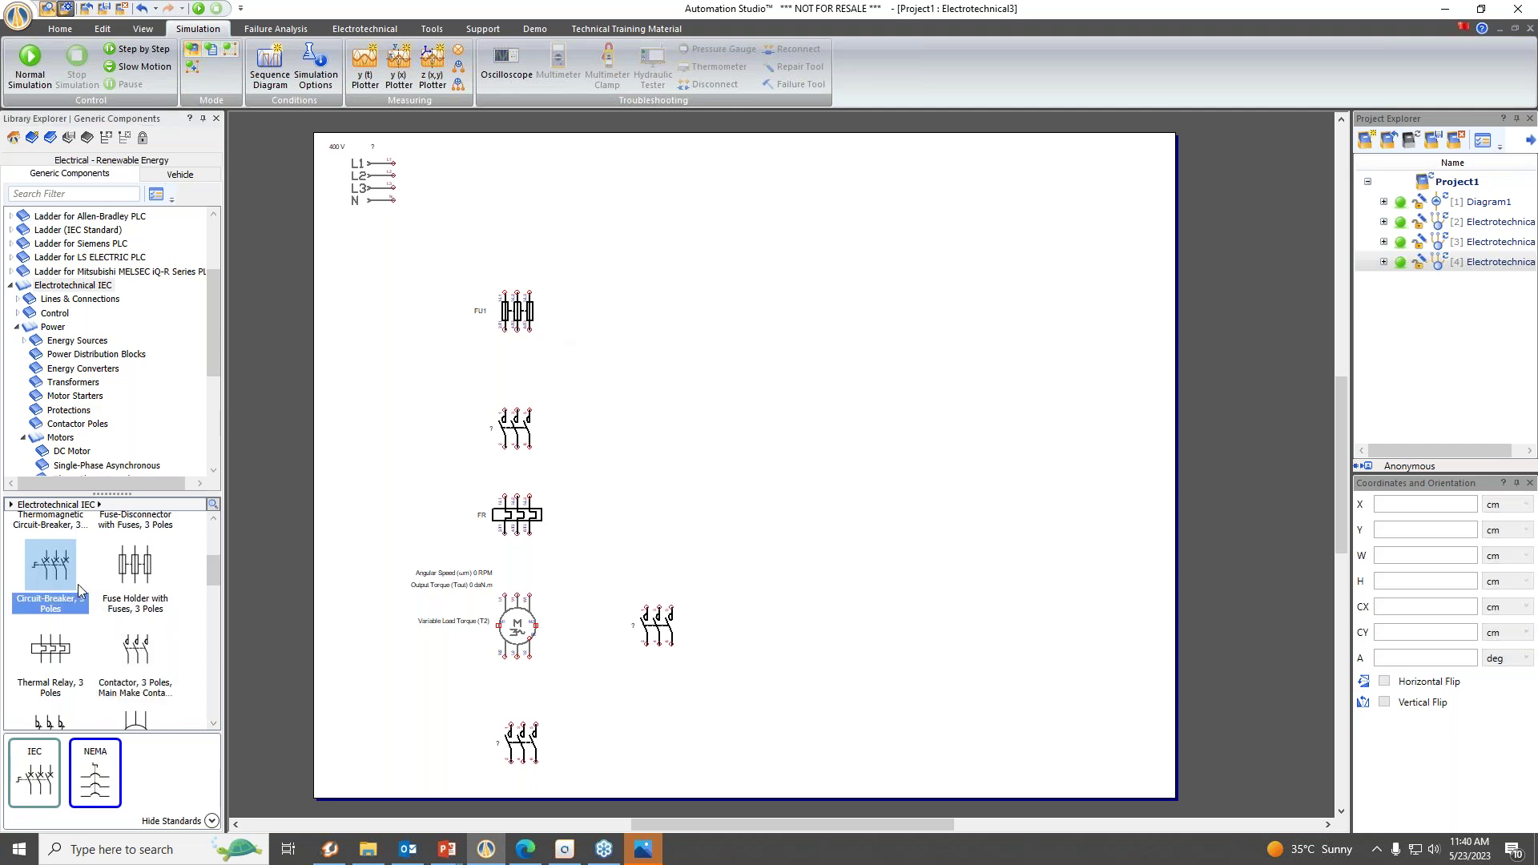
pyautogui.moveTo(46, 564); pyautogui.dragTo(533, 211)
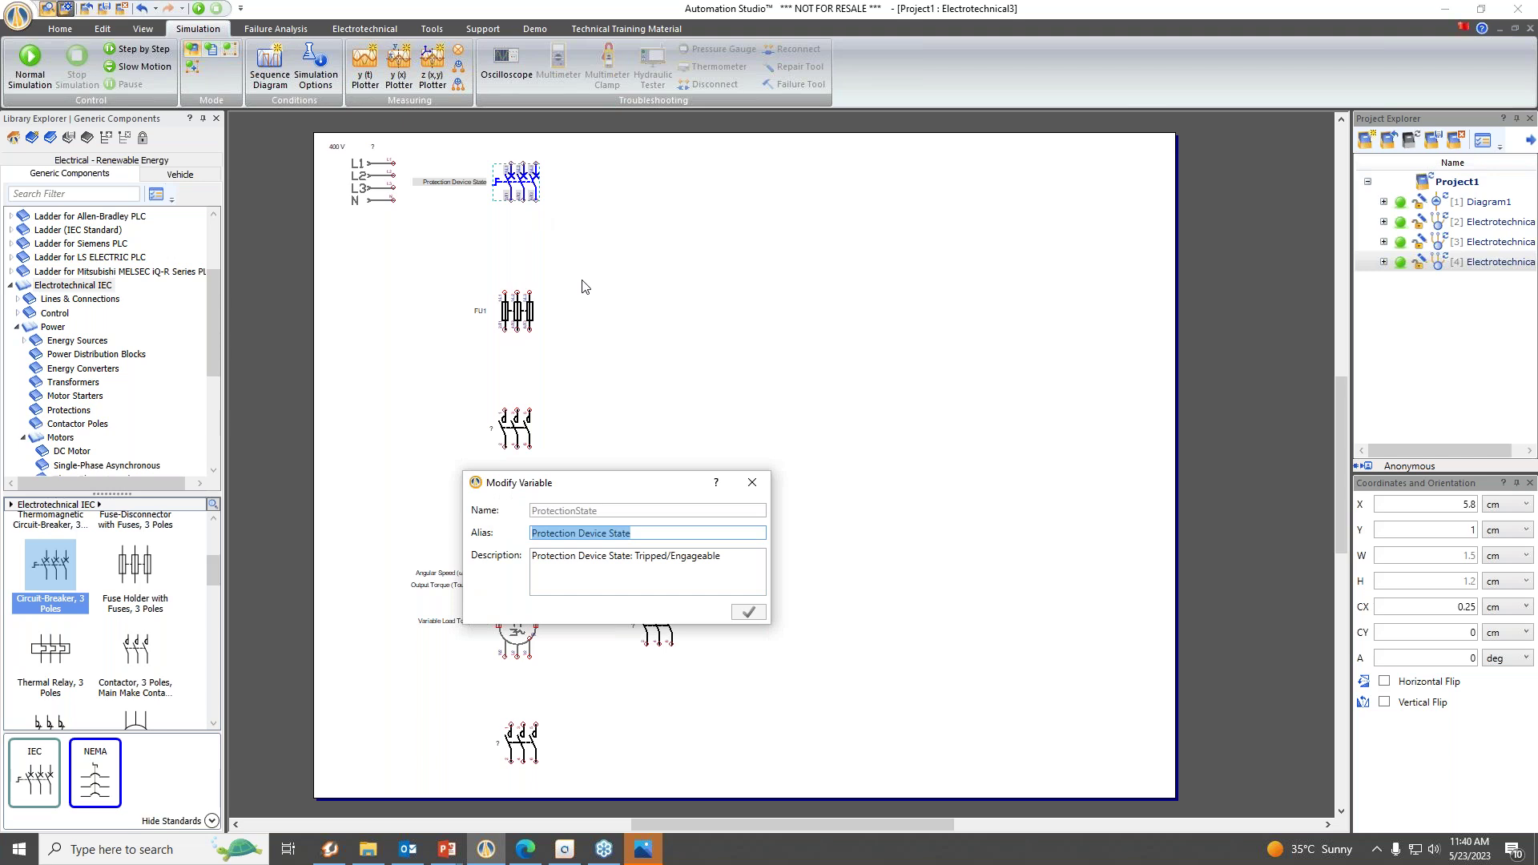
pyautogui.write('QS')
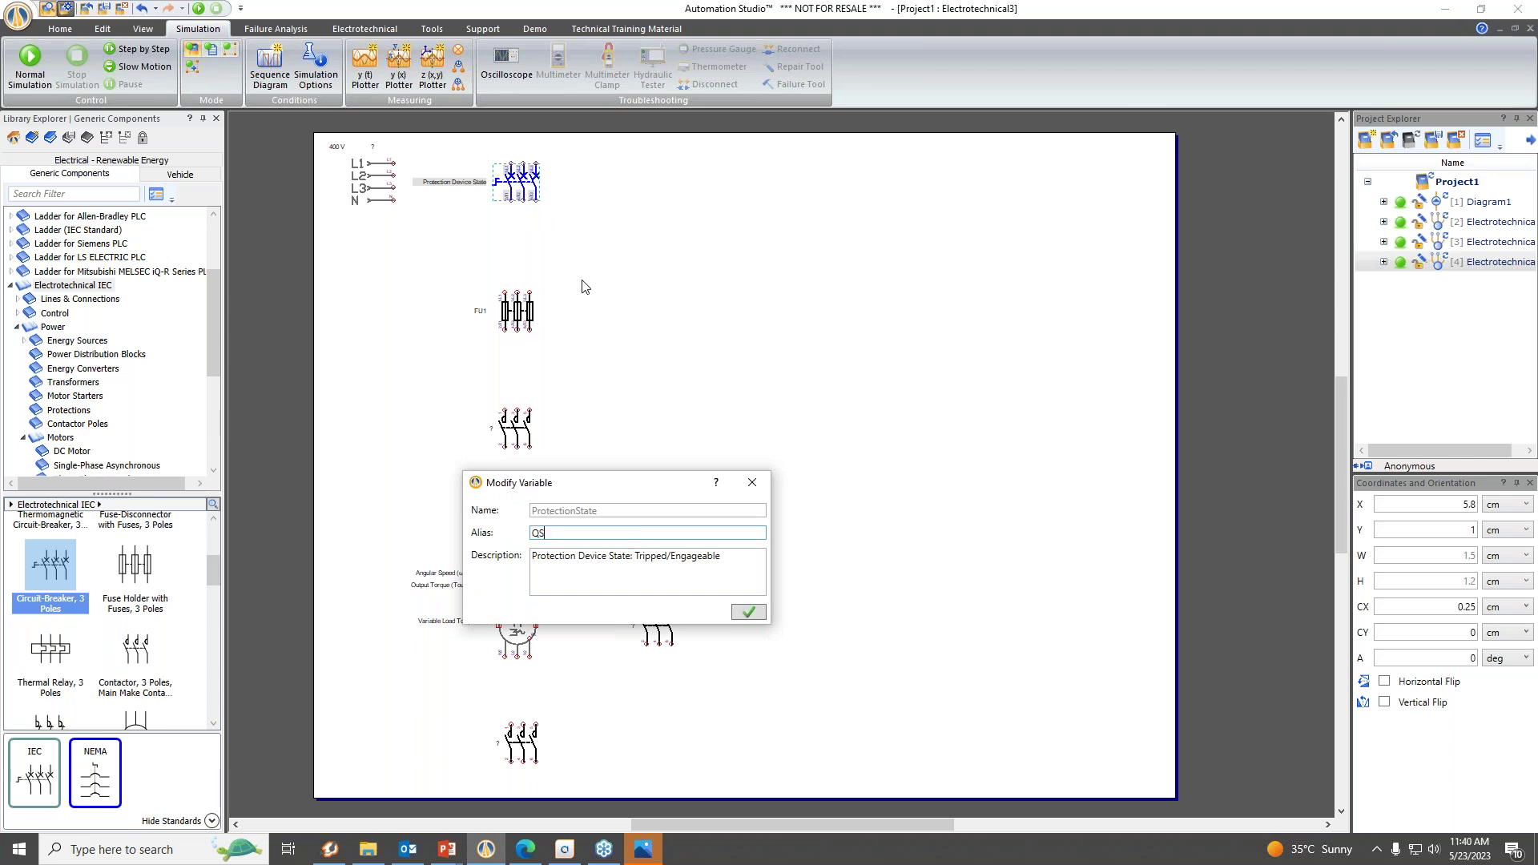
pyautogui.click(749, 613)
pyautogui.click(598, 249)
# Rotate the QS circuit breaker to -90 degrees and move it left, closer to the three-phase source.
pyautogui.click(519, 180)
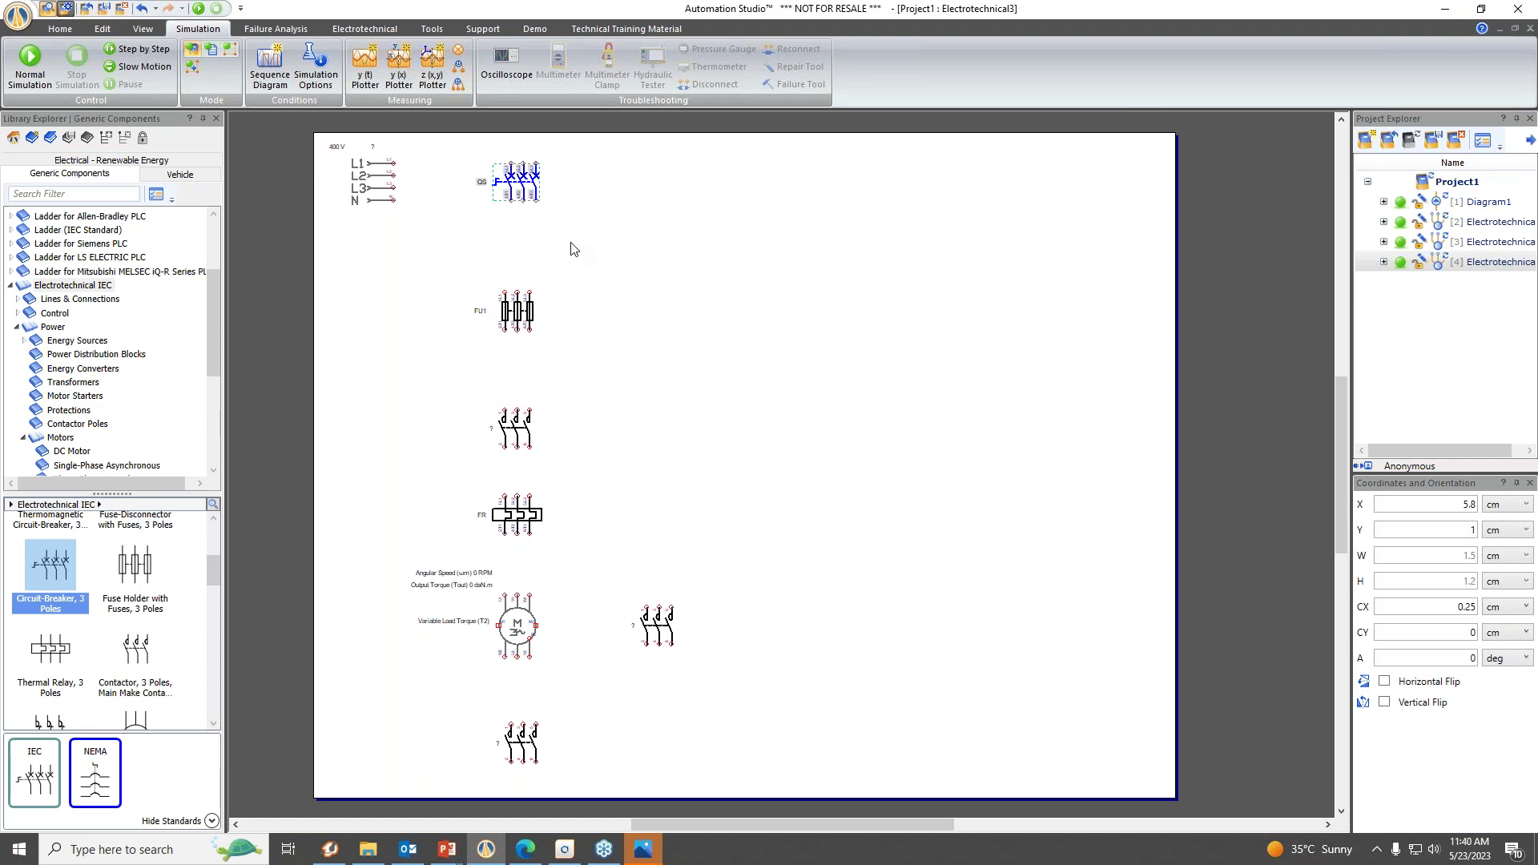
pyautogui.hotkey('ctrl', 'r')
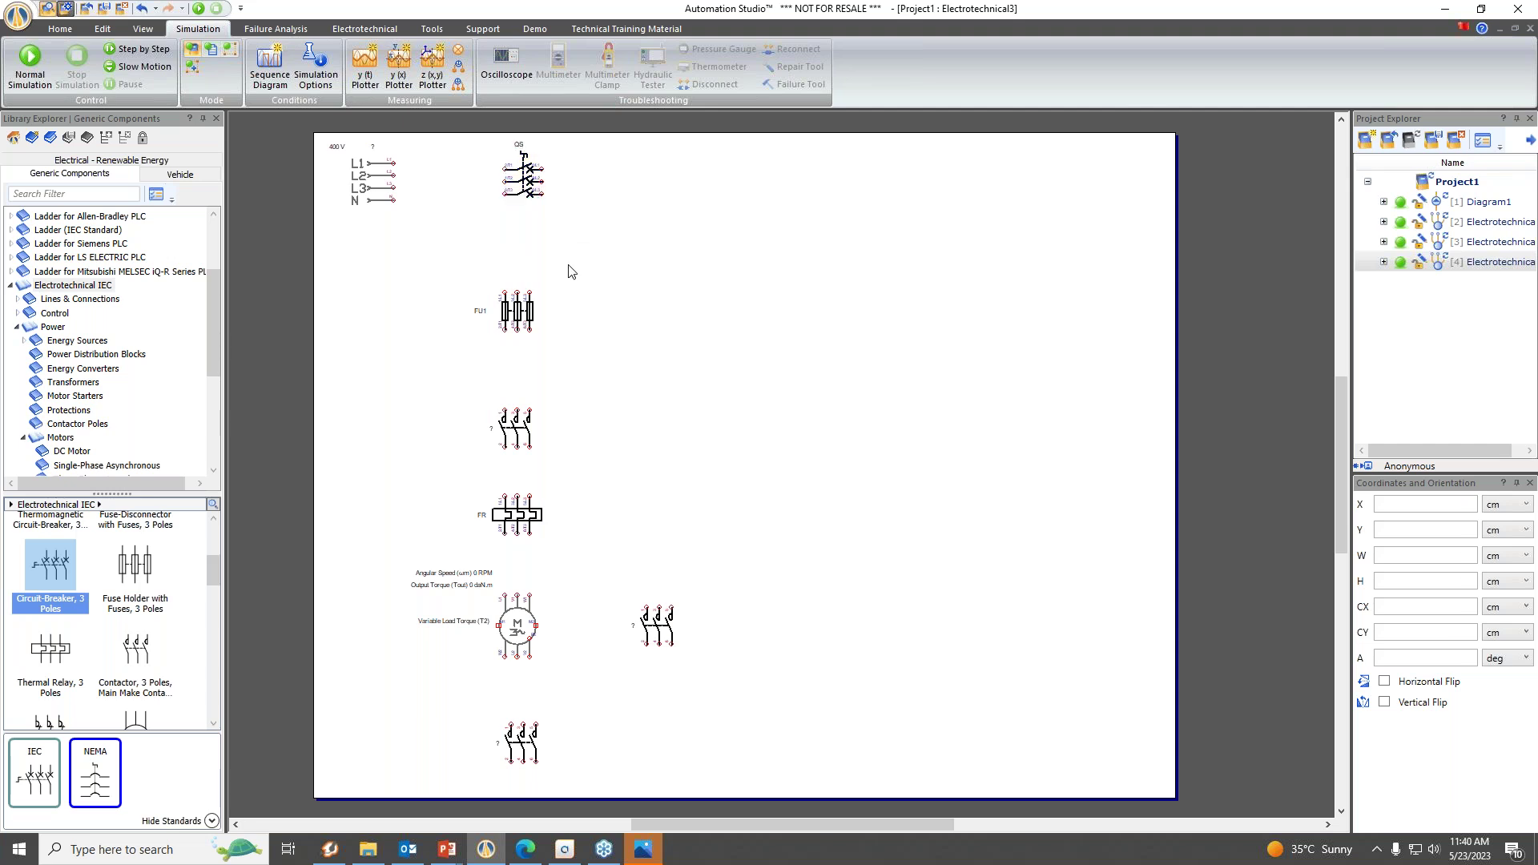
pyautogui.moveTo(527, 186); pyautogui.dragTo(479, 196)
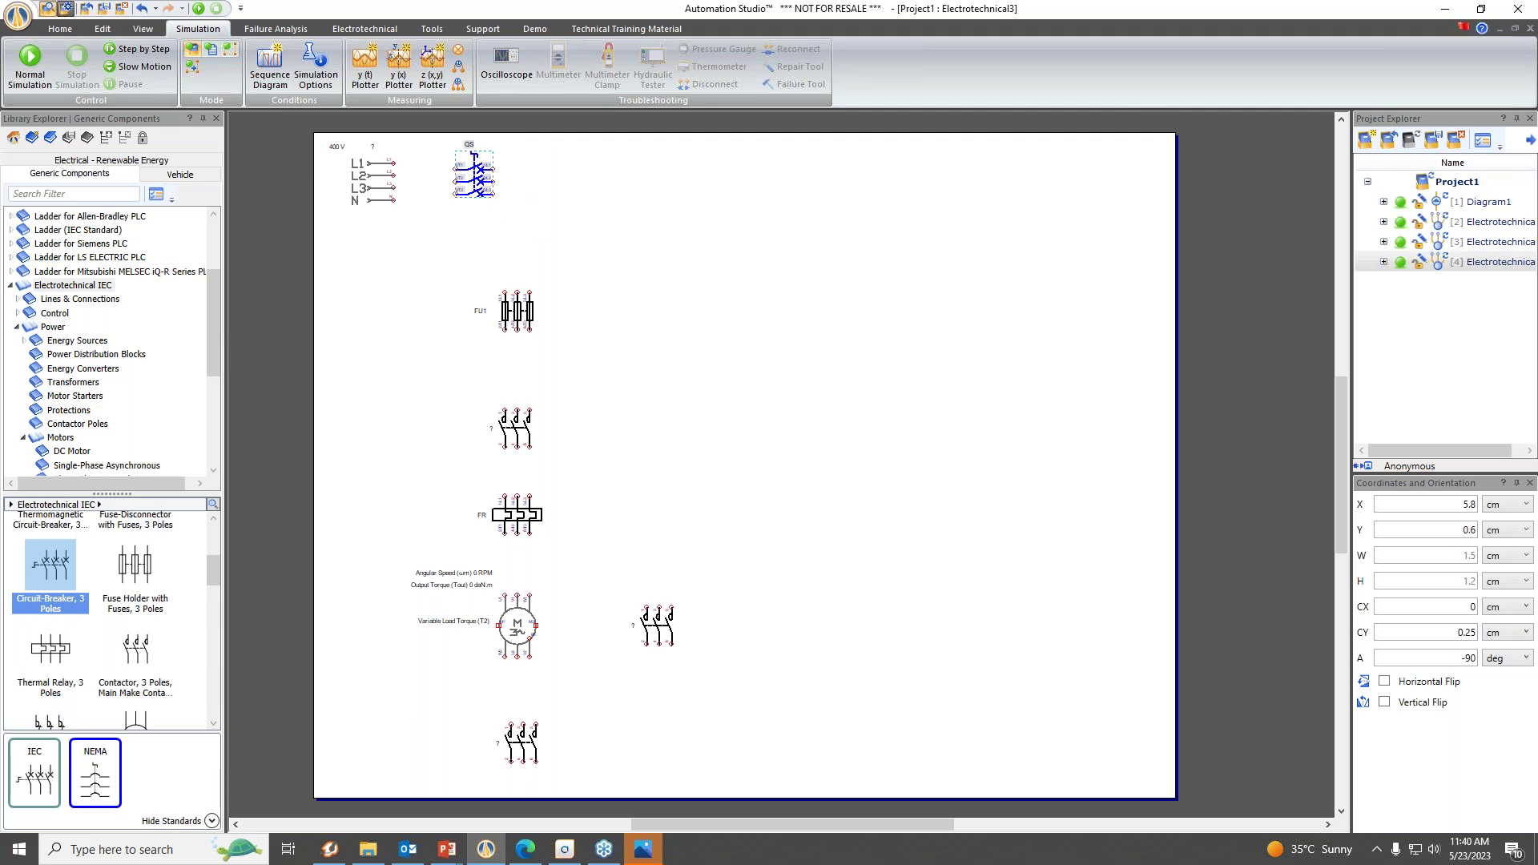
pyautogui.moveTo(481, 183); pyautogui.dragTo(469, 184)
pyautogui.click(693, 287)
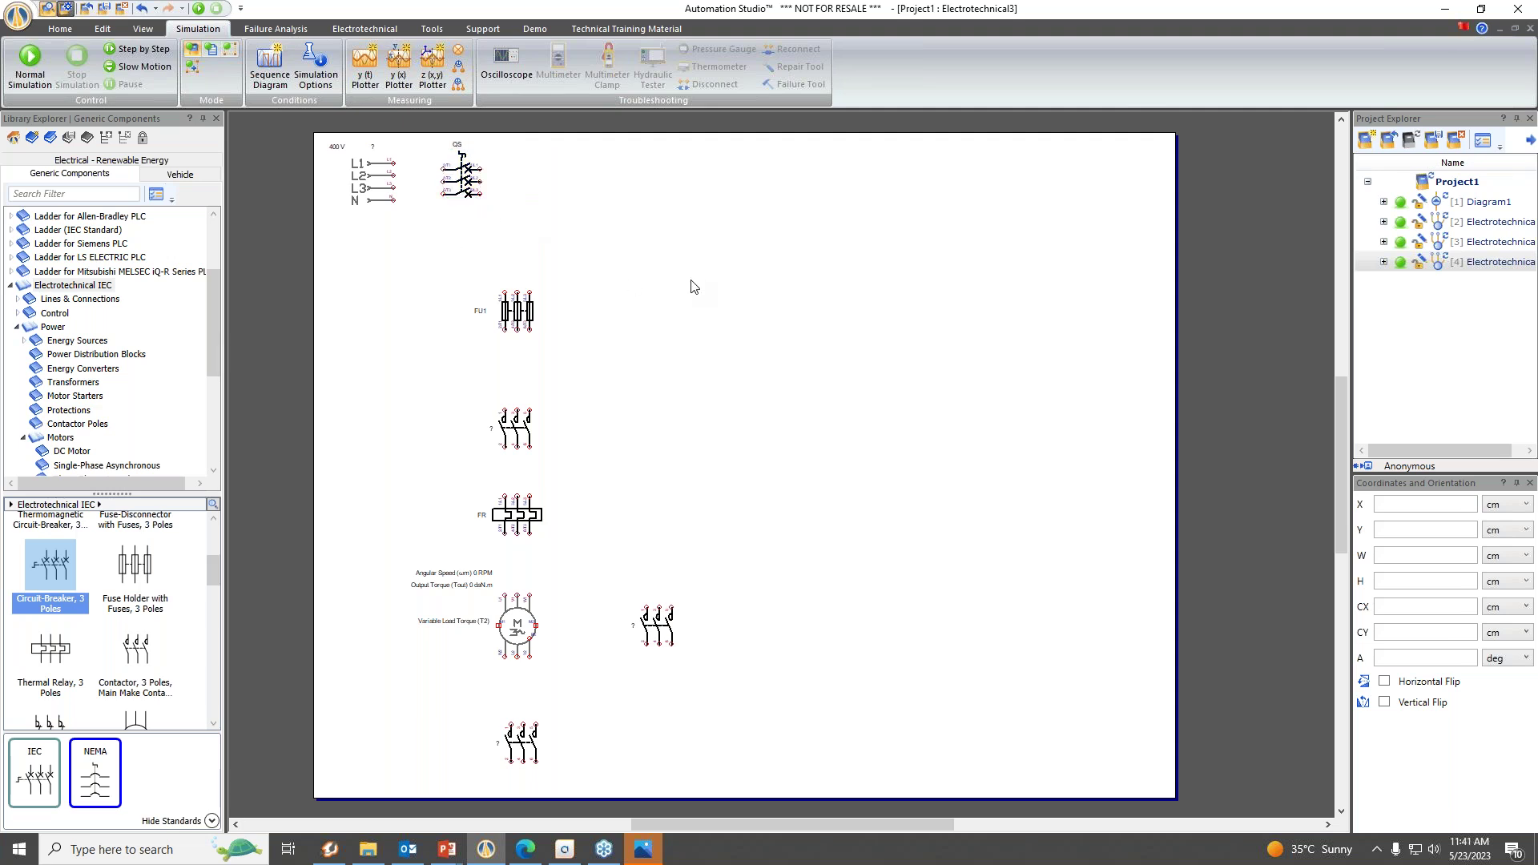
# Raise the QS circuit breaker so its three poles line up with the source's L1, L2 and L3 lines.
pyautogui.rightClick(690, 282)
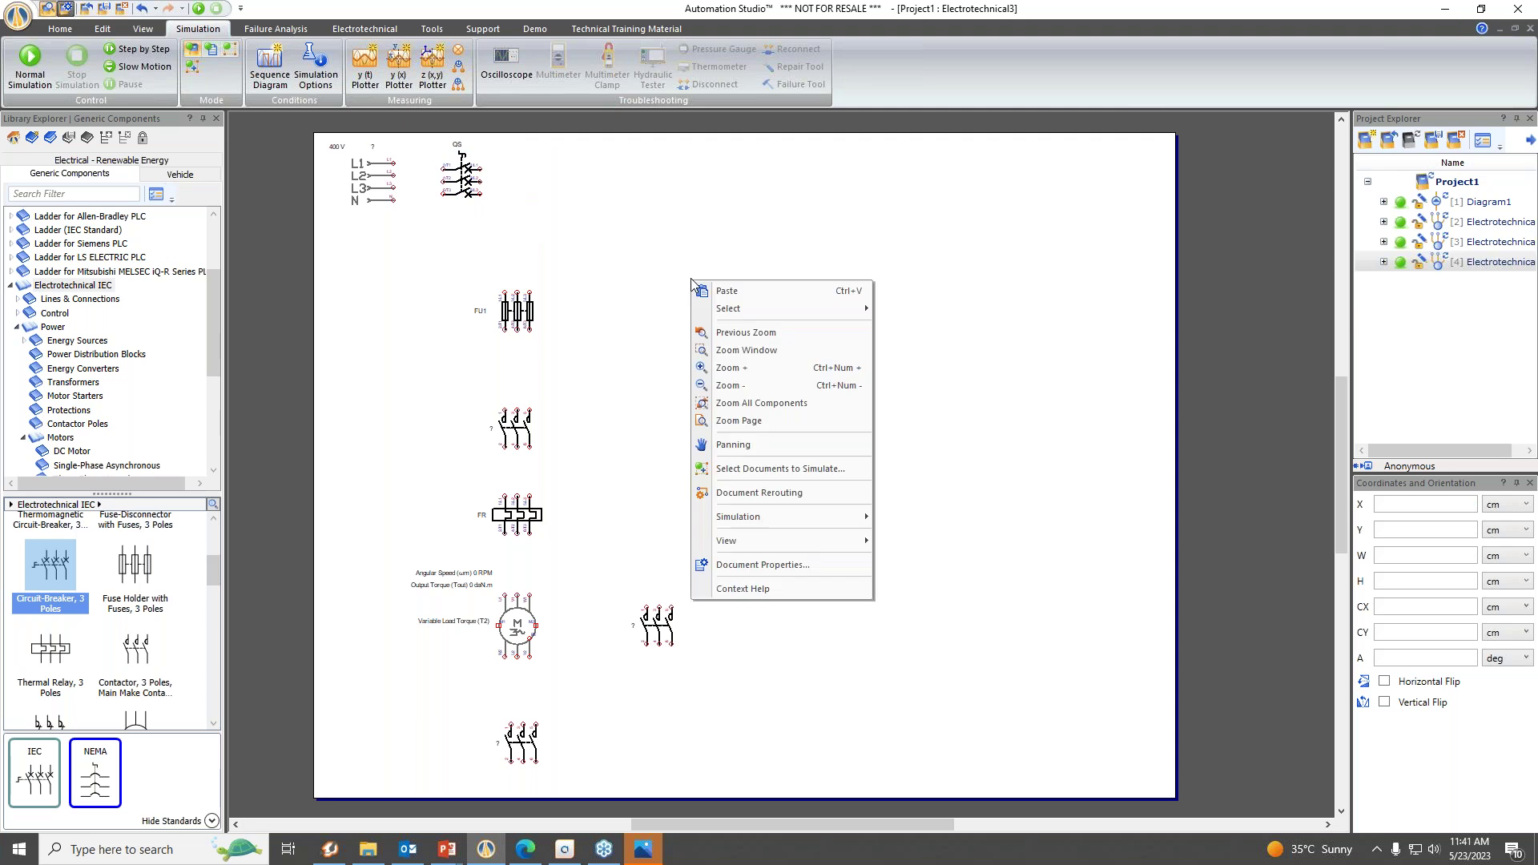
pyautogui.click(788, 413)
pyautogui.moveTo(809, 824); pyautogui.dragTo(895, 823)
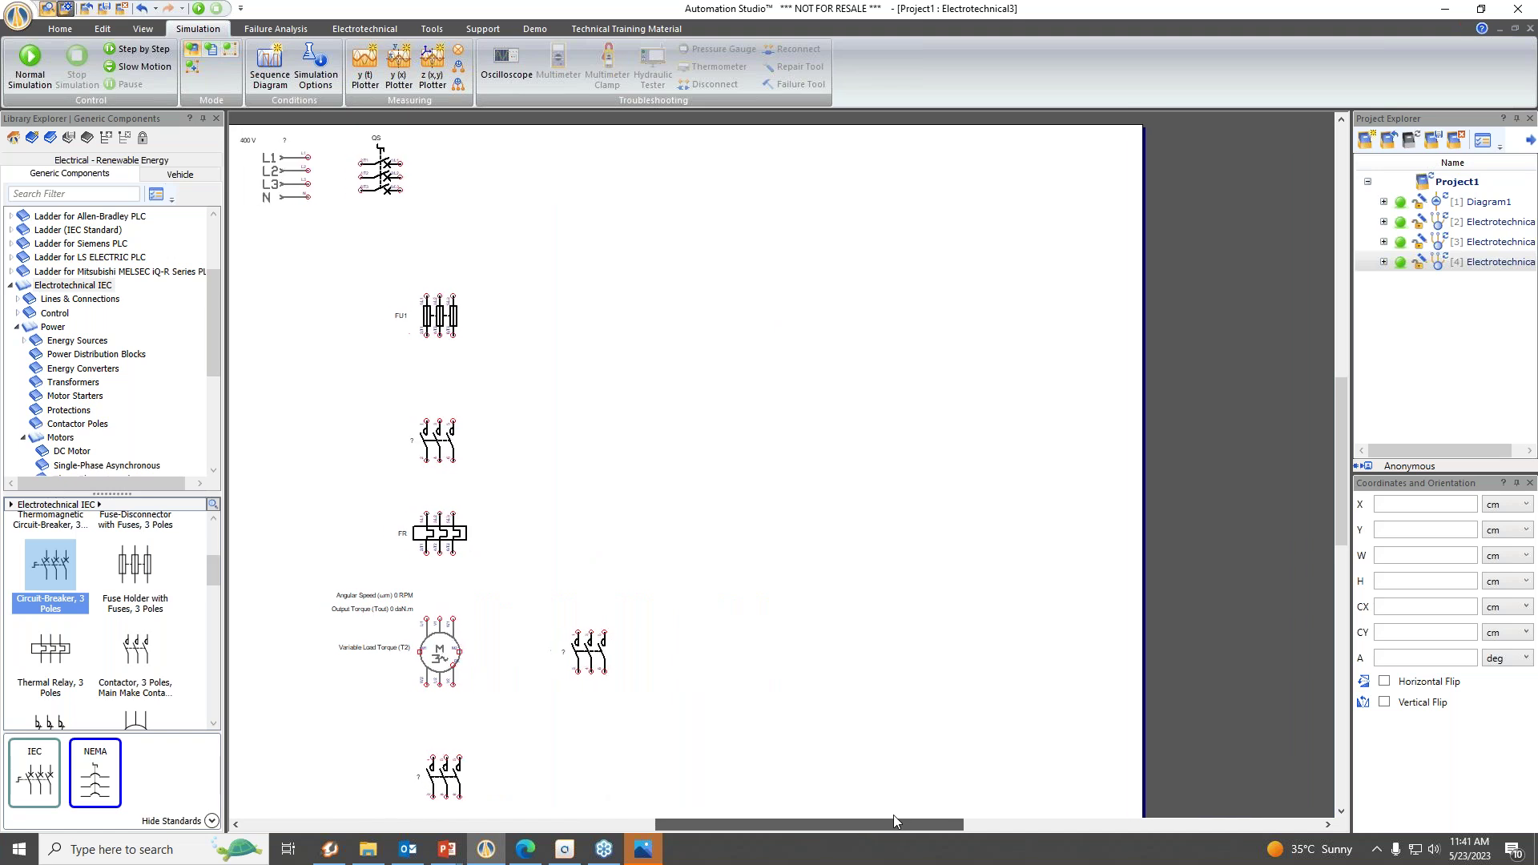
pyautogui.click(65, 30)
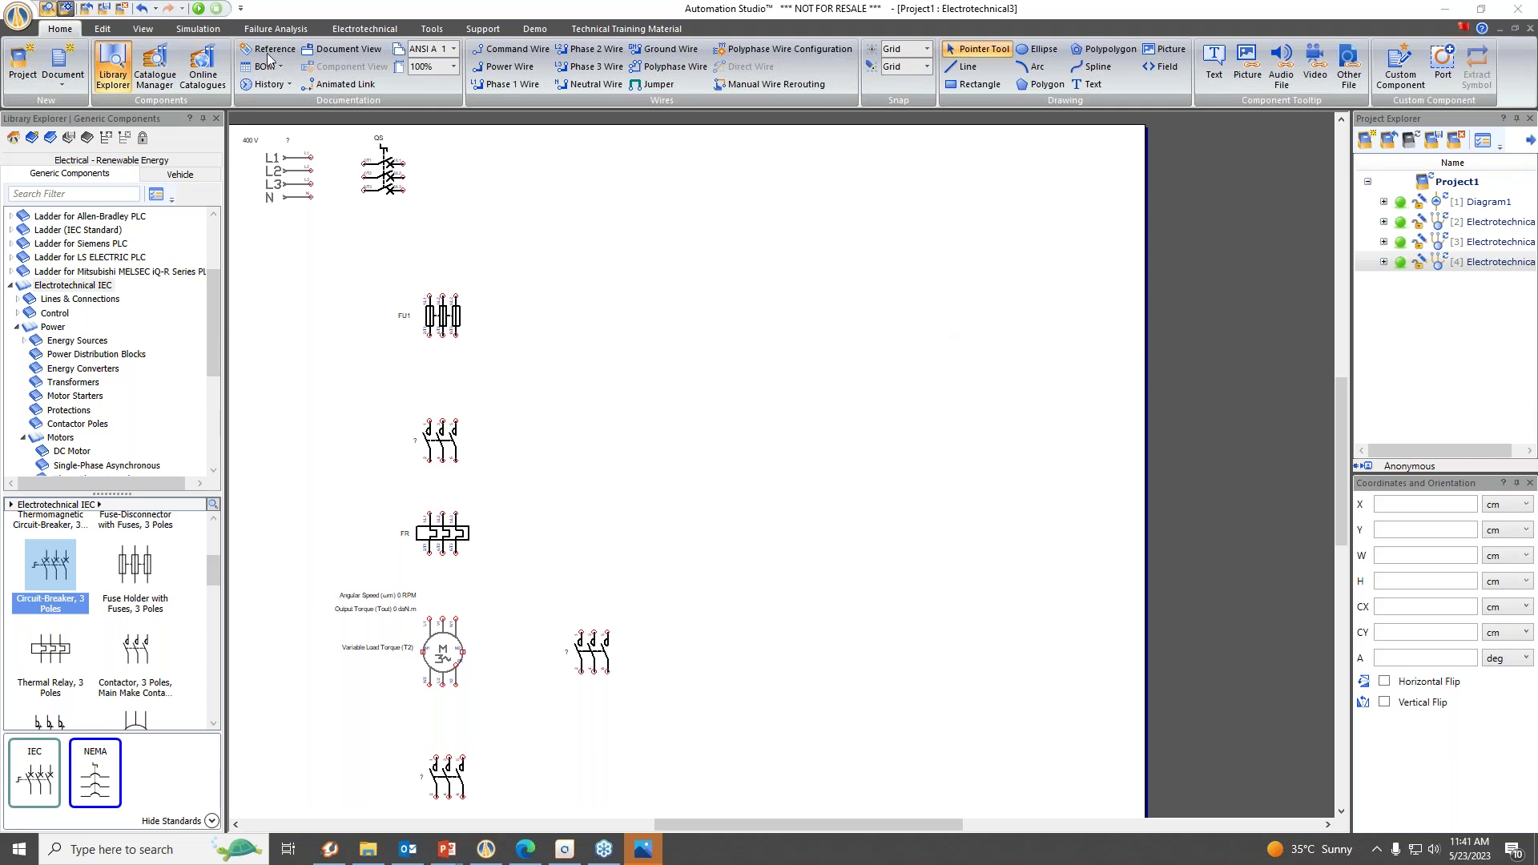
pyautogui.click(664, 71)
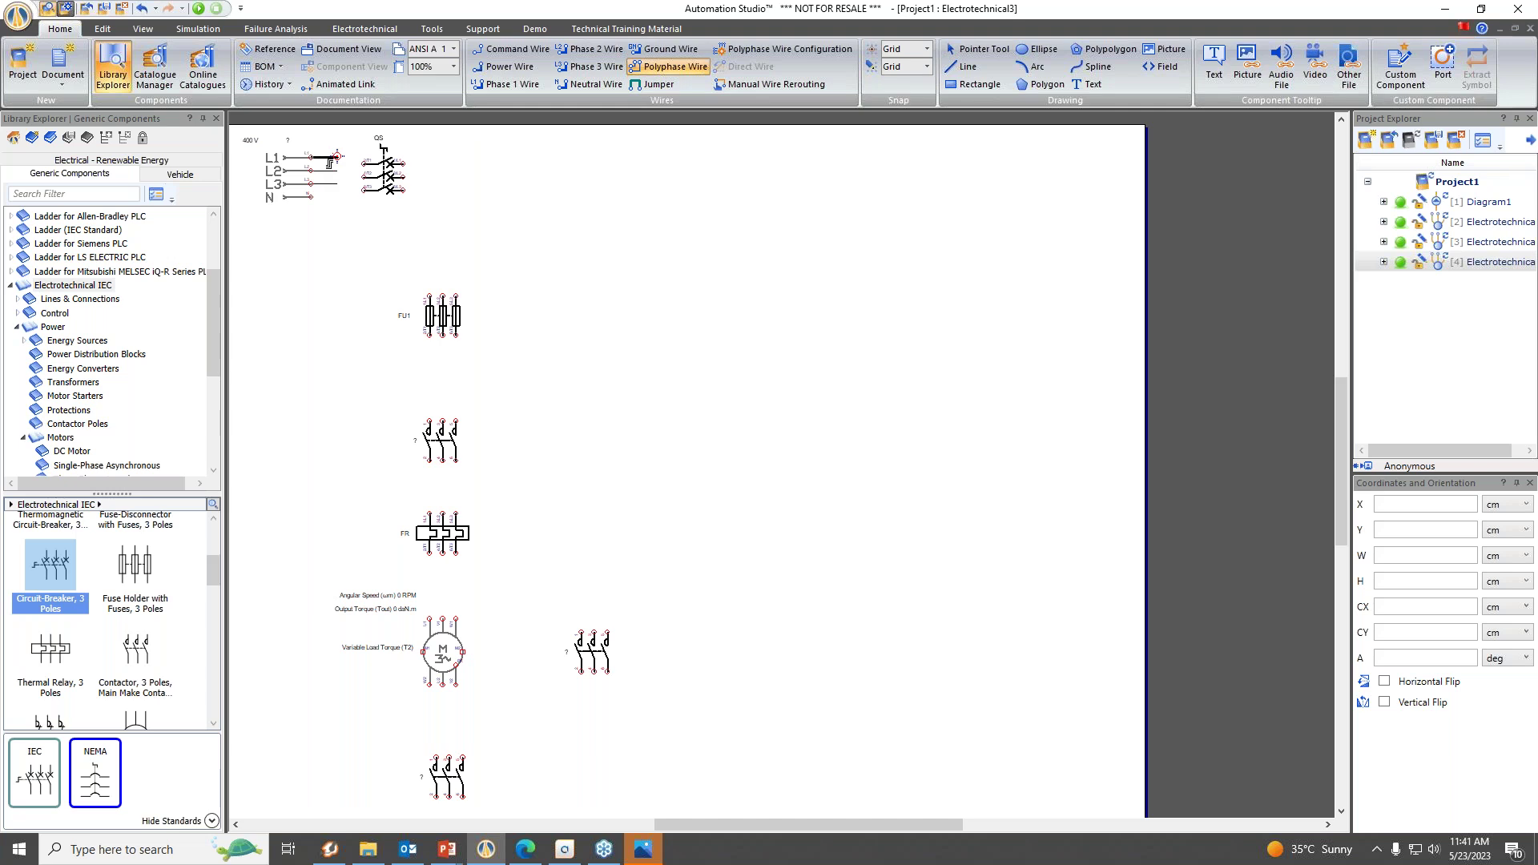
pyautogui.press('Escape')
pyautogui.moveTo(380, 179); pyautogui.dragTo(398, 237)
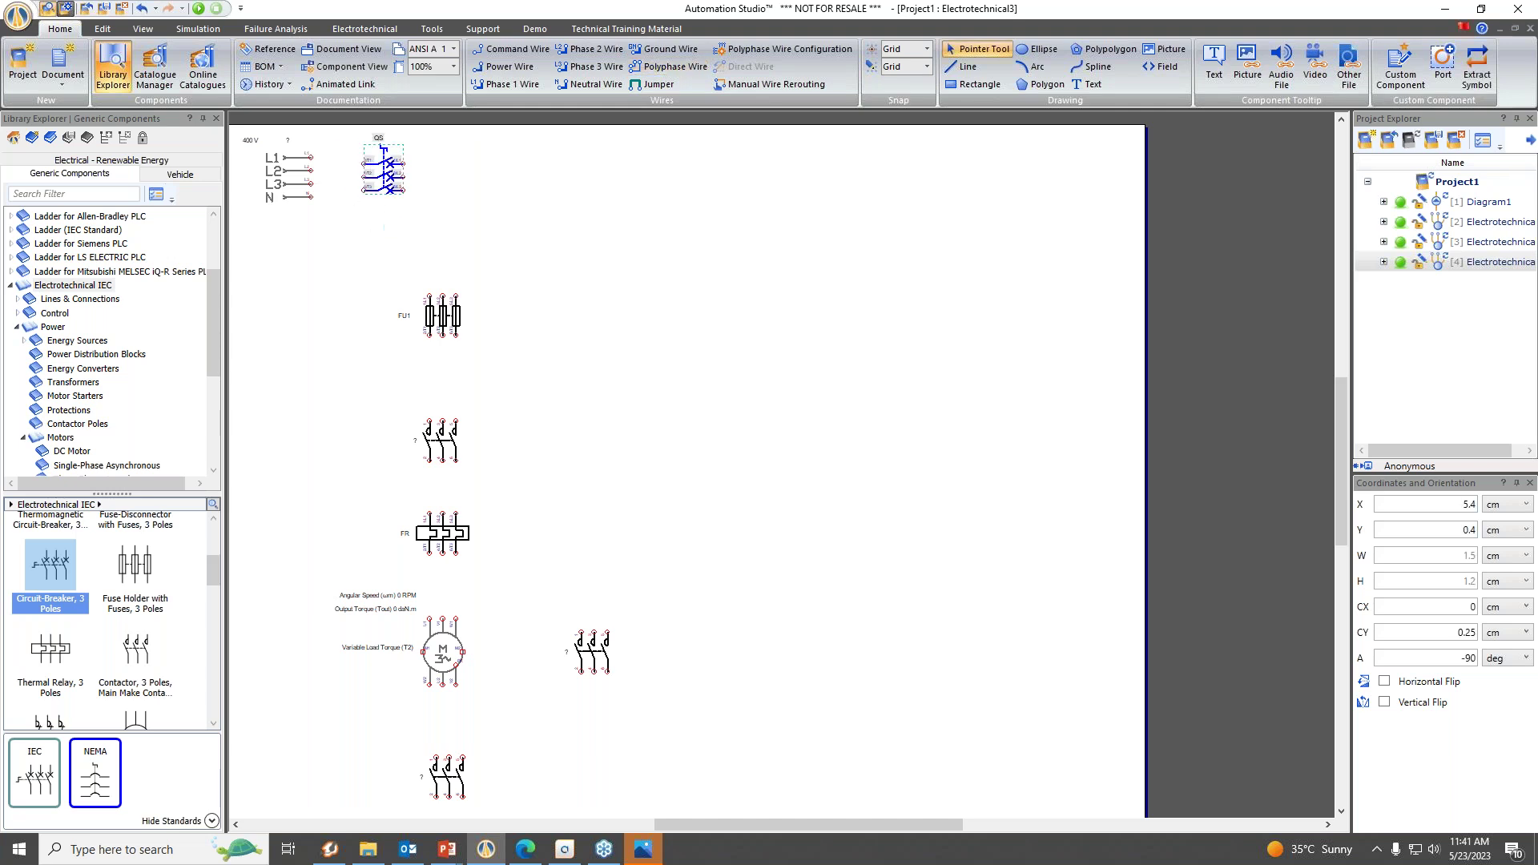
pyautogui.click(588, 181)
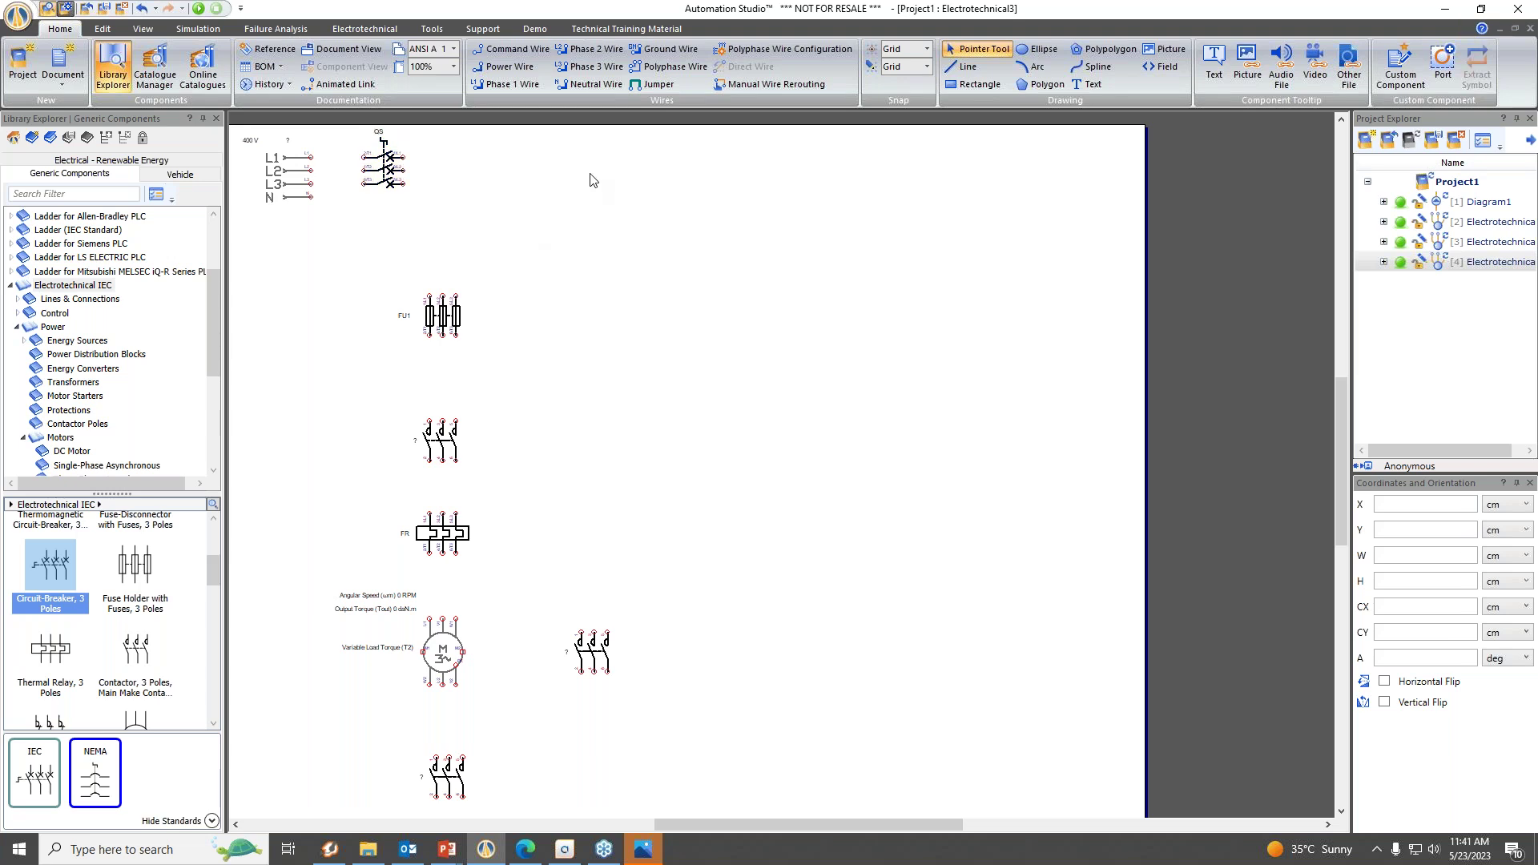
# Connect source lines L1 to L3 to the QS circuit breaker and the breaker to the FU1 fuse holder with polyphase wires.
pyautogui.click(665, 68)
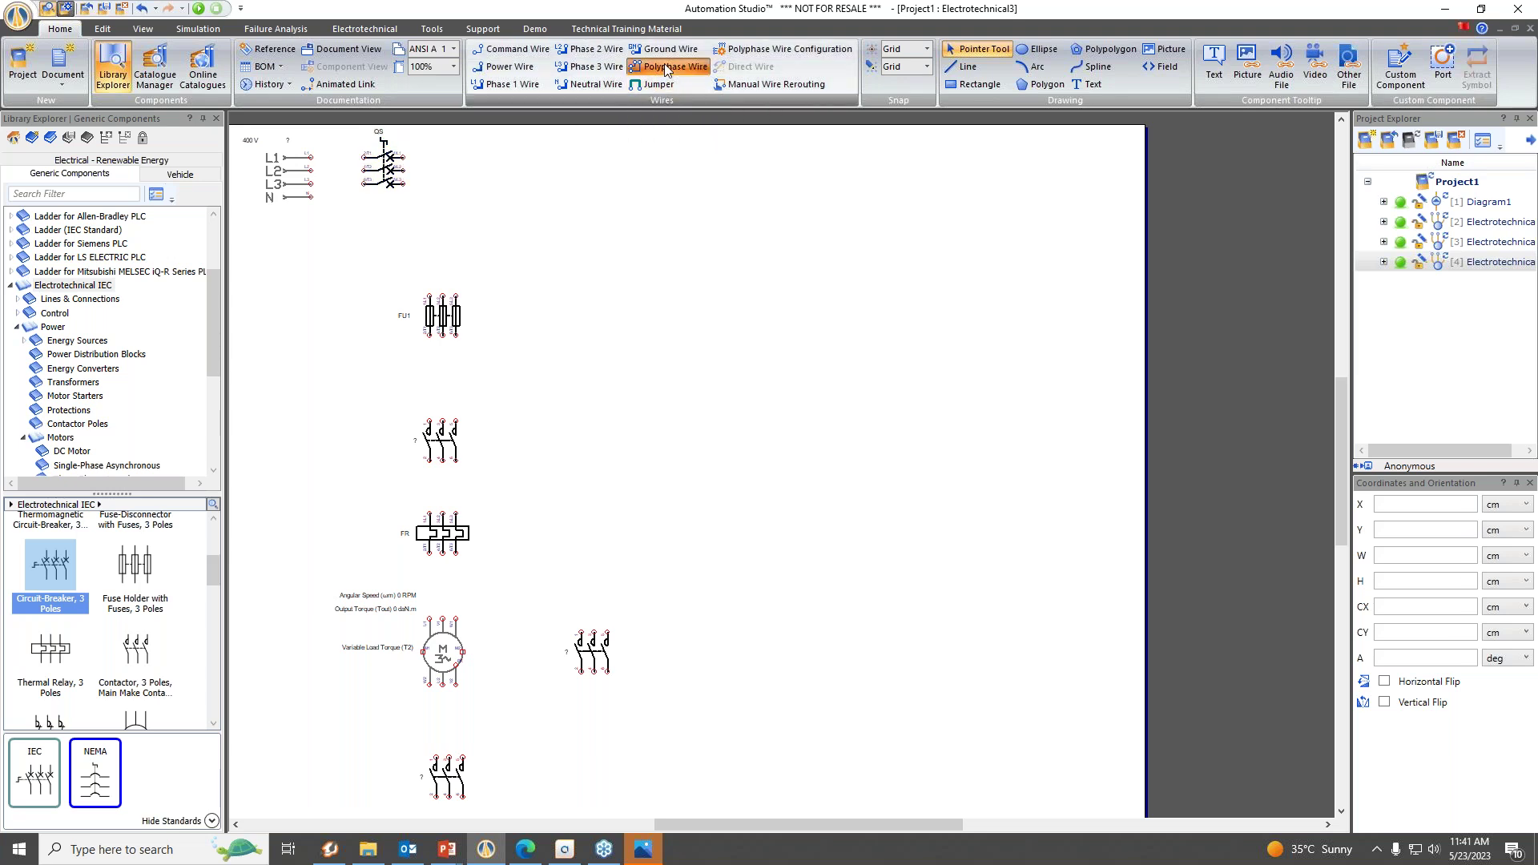
pyautogui.click(310, 157)
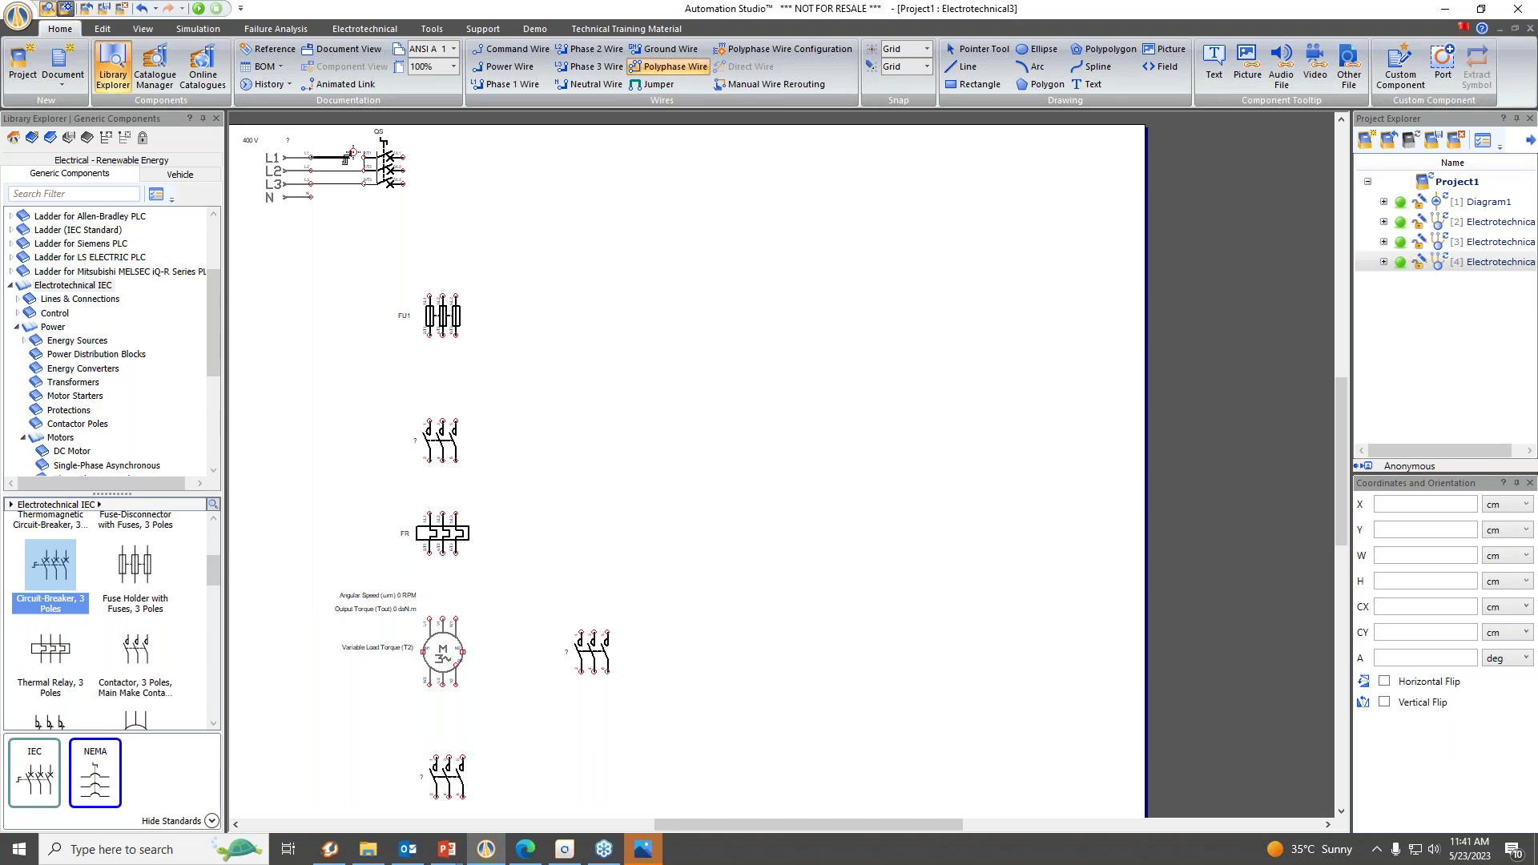
pyautogui.click(363, 157)
pyautogui.click(402, 156)
pyautogui.click(425, 297)
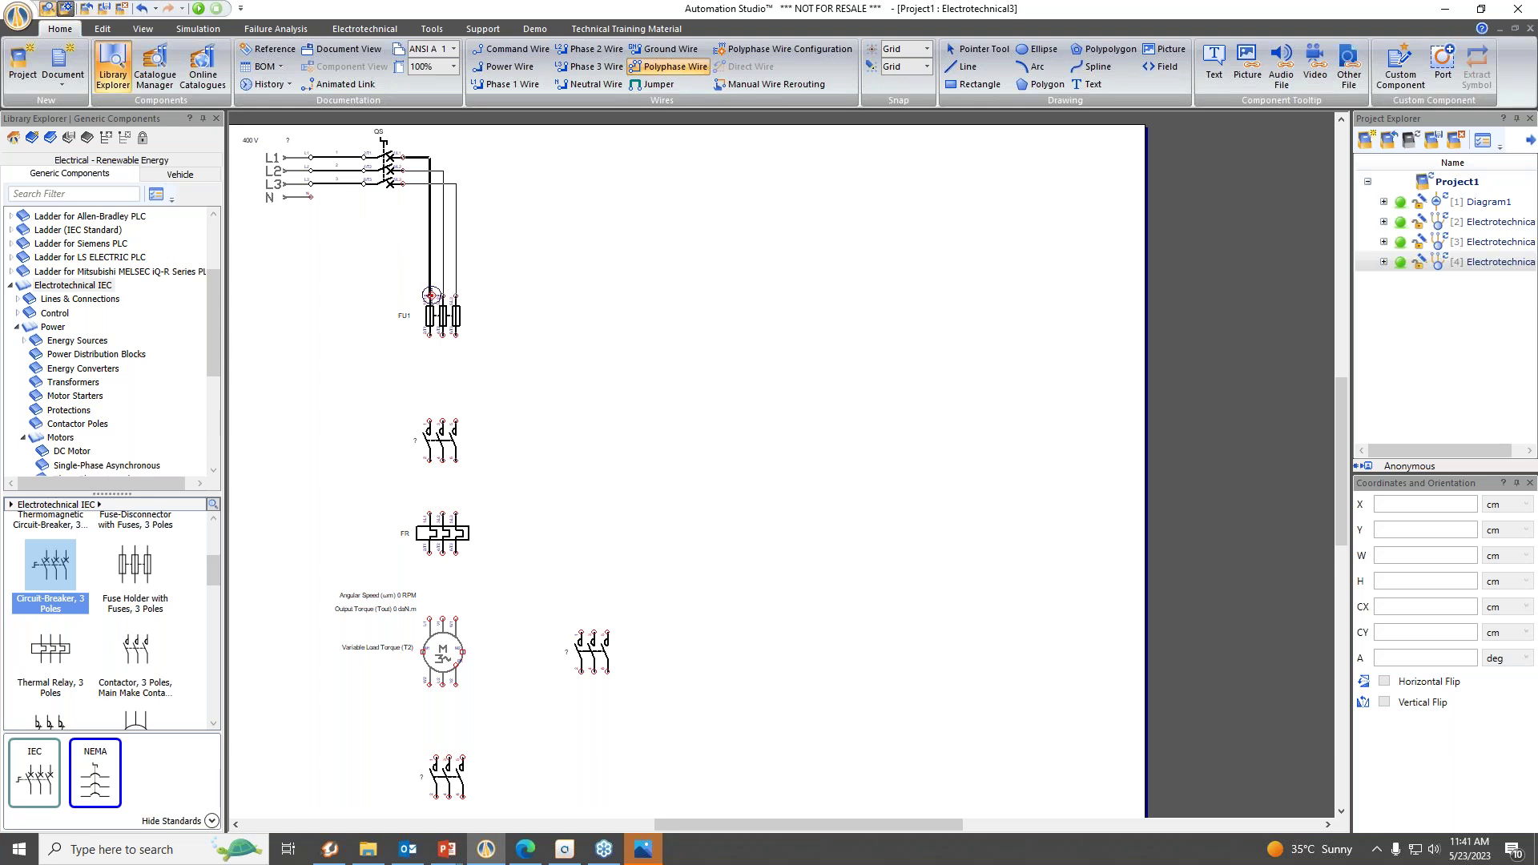
# Run polyphase wires from the FU1 fuse holder through the contactor and FR thermal relay to the motor's upper terminals.
pyautogui.click(429, 337)
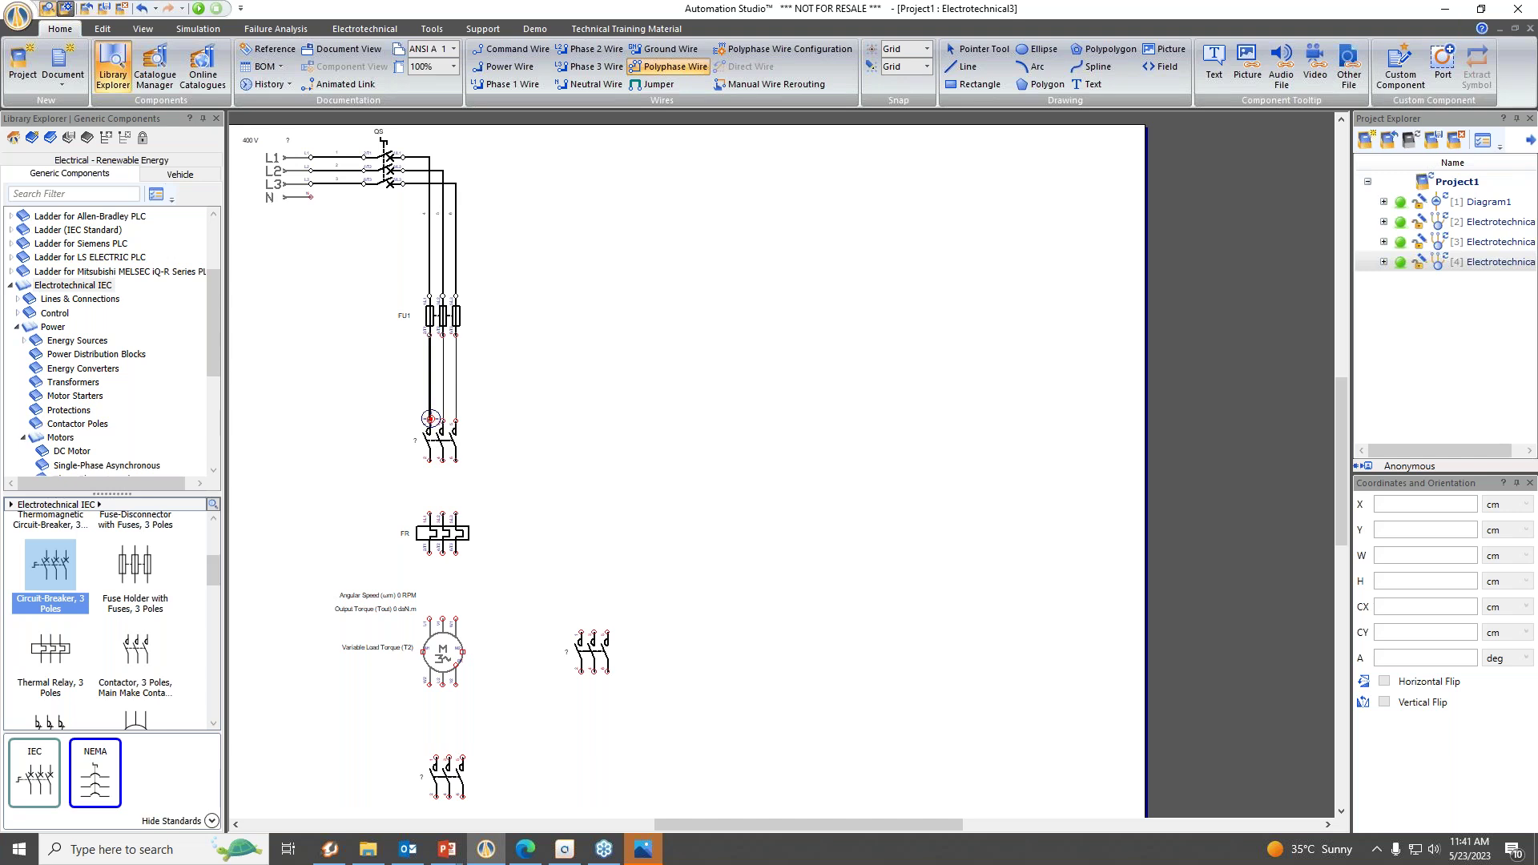
pyautogui.press('Escape')
pyautogui.click(430, 462)
pyautogui.press('Escape')
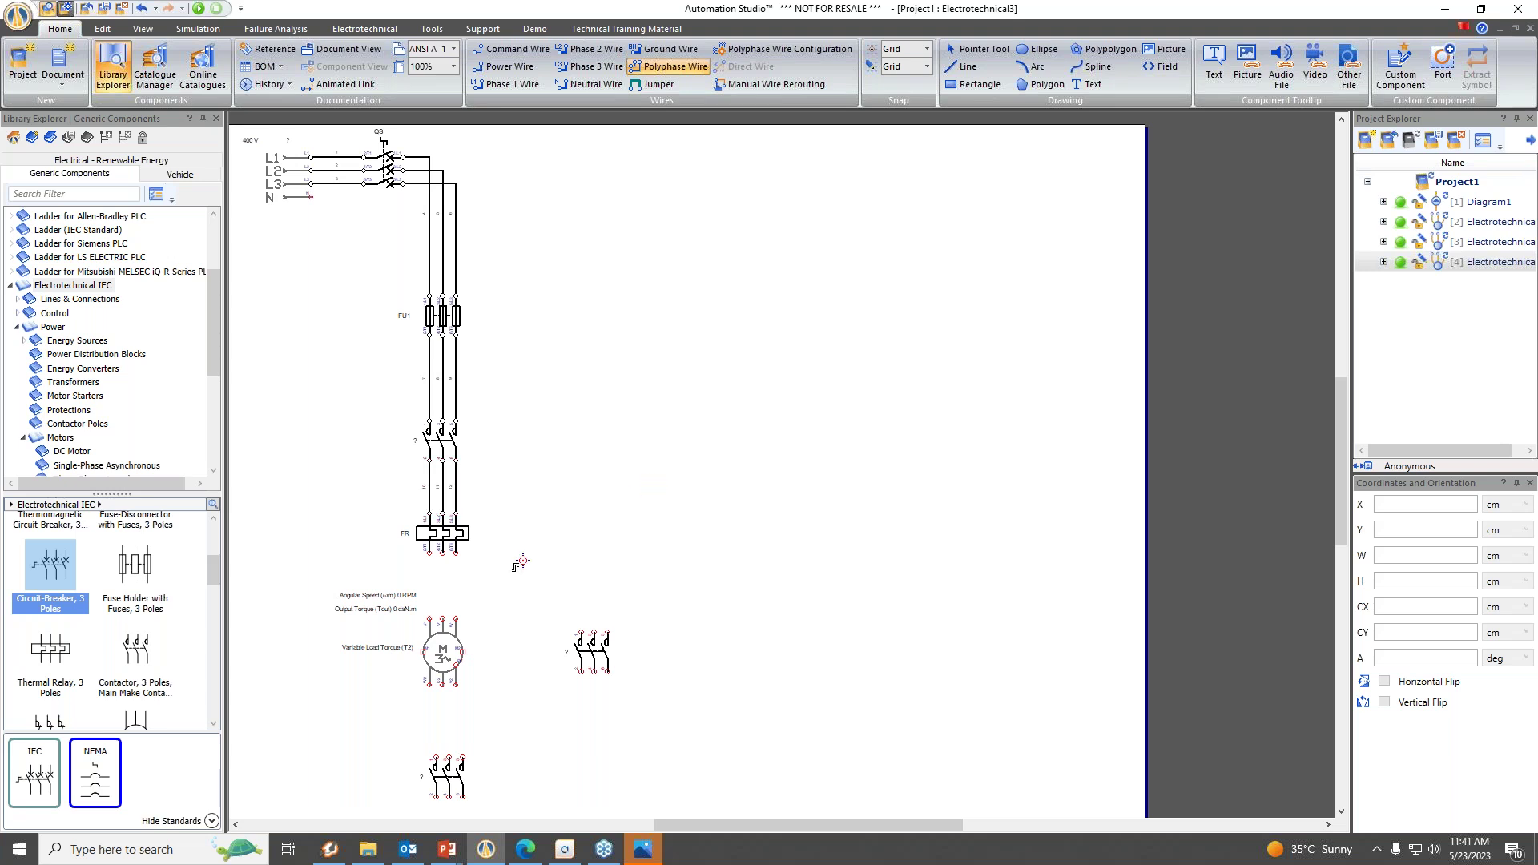
pyautogui.click(429, 552)
pyautogui.press('Escape')
pyautogui.click(429, 618)
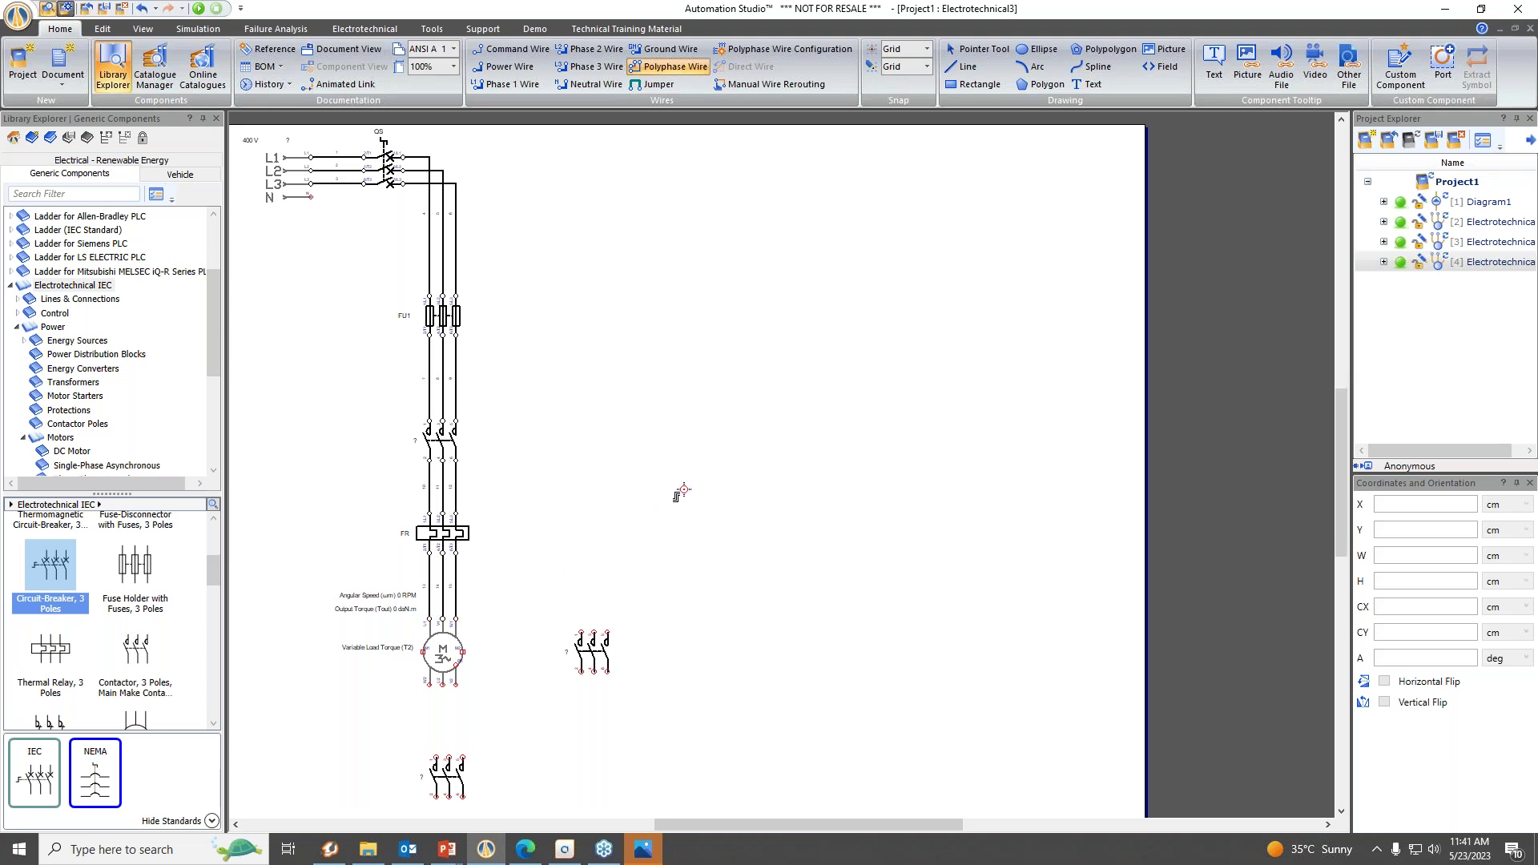
# Connect the motor's lower terminals to the contactor below it with a polyphase wire.
pyautogui.scroll(-1, 546, 670)
pyautogui.click(430, 636)
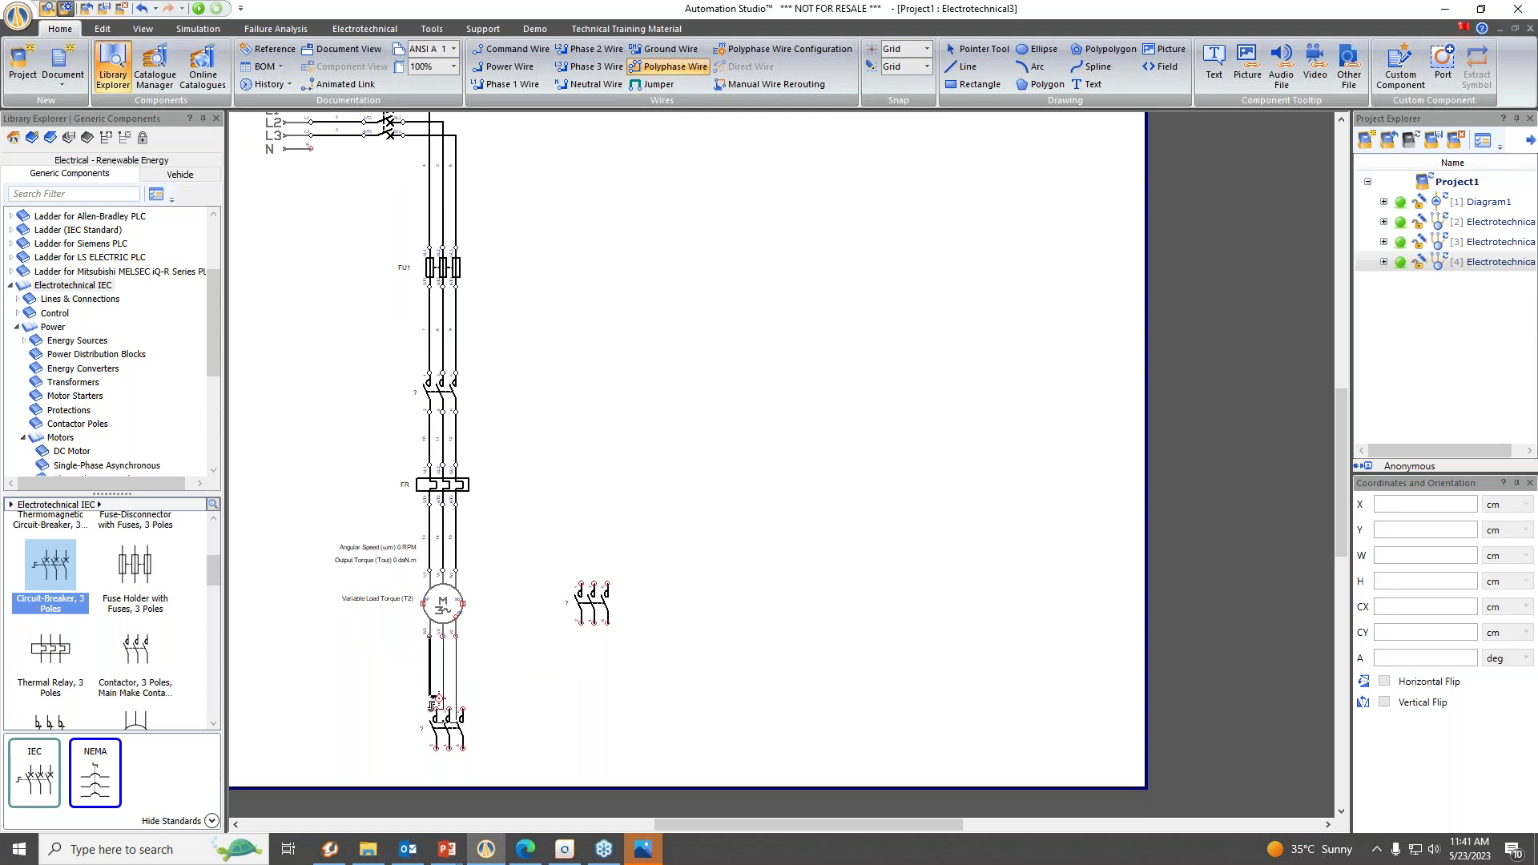
# Cancel the unfinished wire and shift the lower contactor left so its poles line up with the motor terminals.
pyautogui.press('Escape')
pyautogui.press('Escape')
pyautogui.click(455, 725)
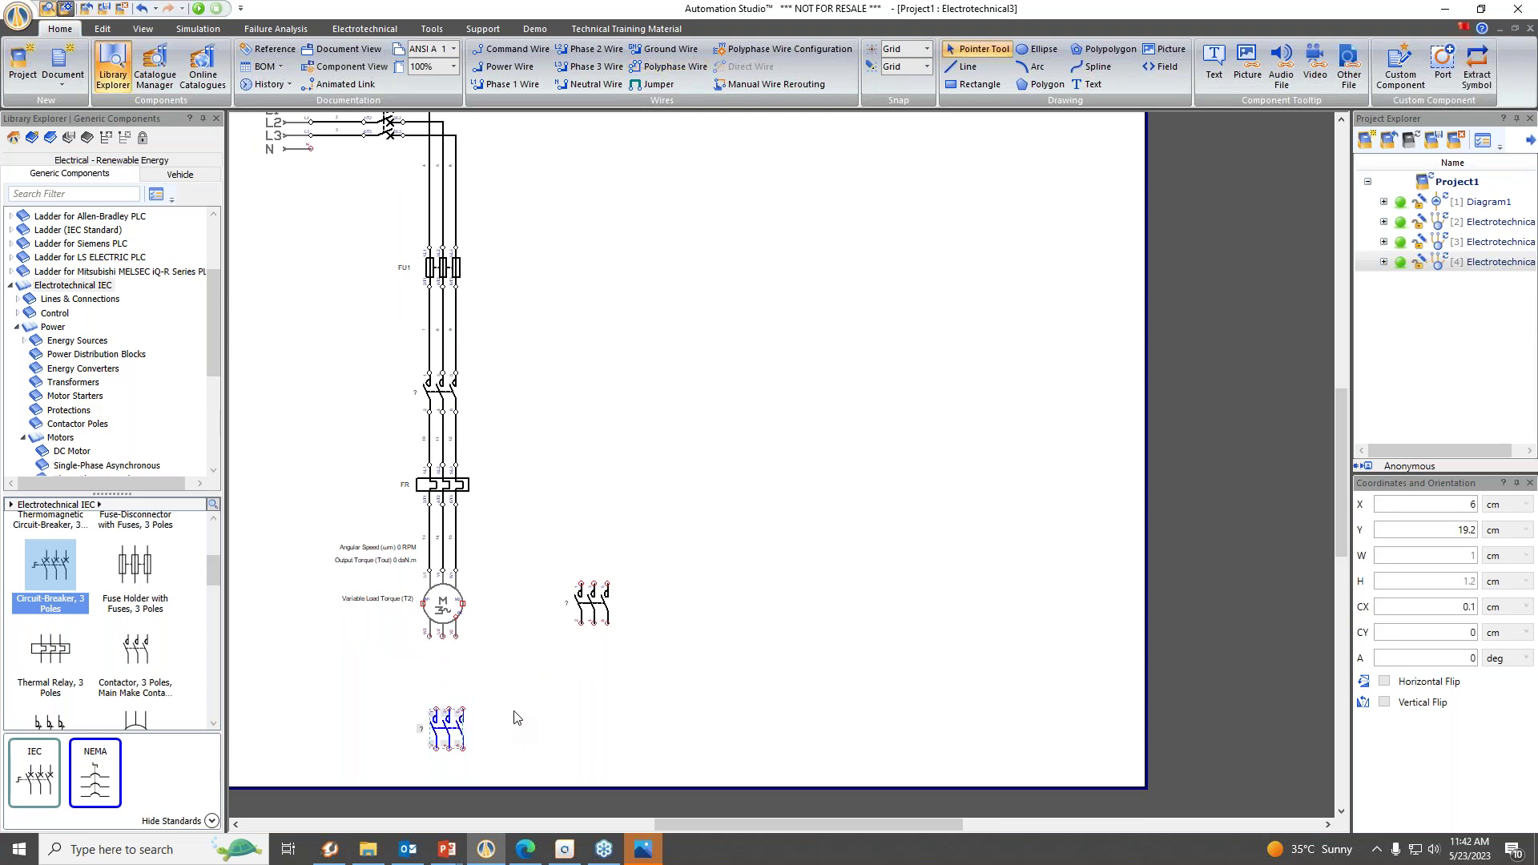
pyautogui.click(515, 715)
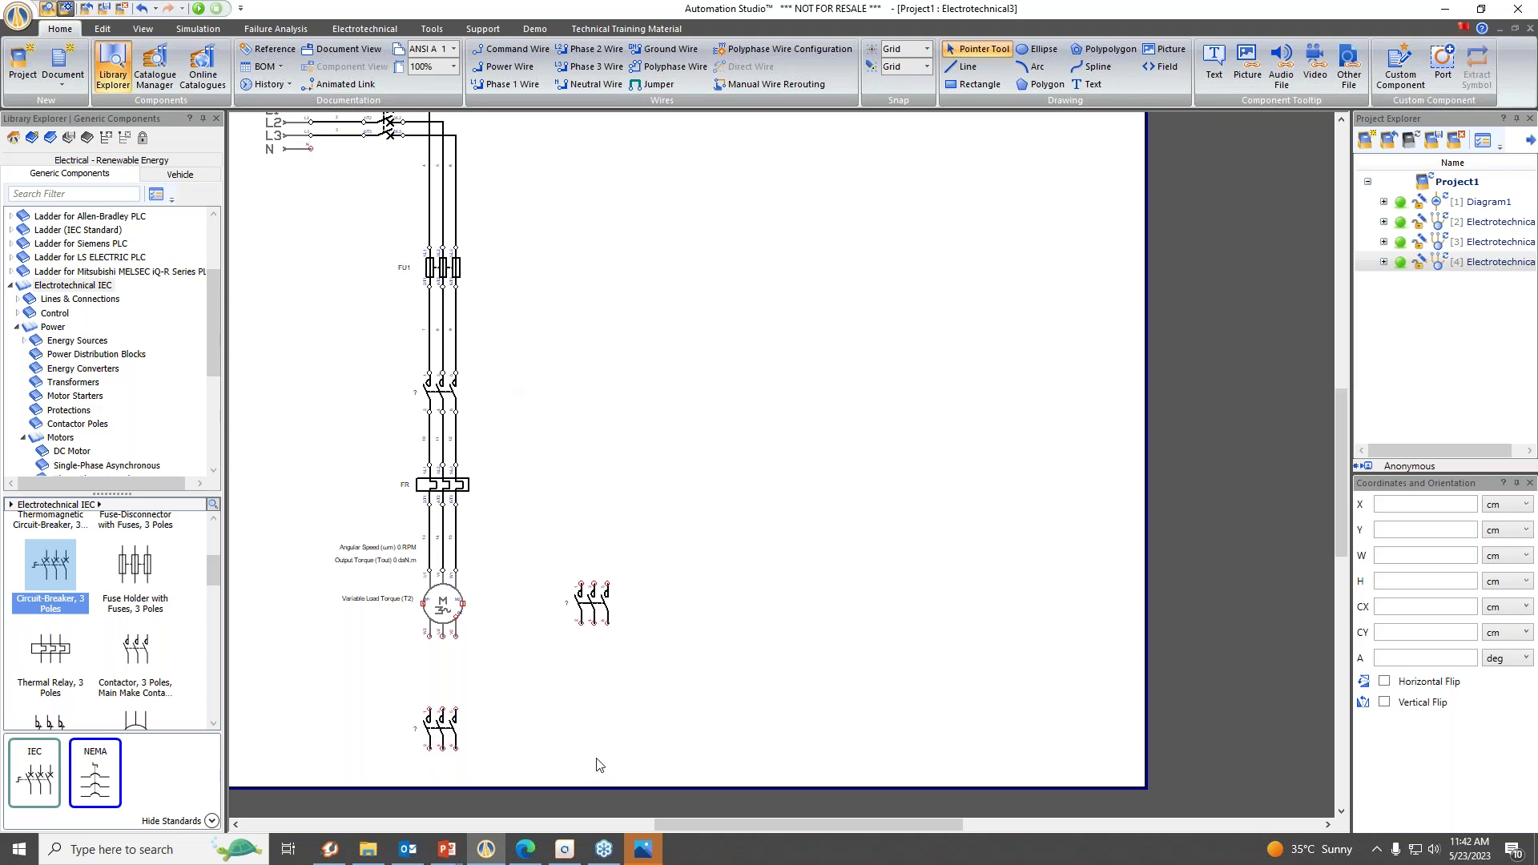
# Connect the motor's three lower terminals to the top of the lower contactor with a polyphase wire.
pyautogui.click(669, 67)
pyautogui.click(429, 637)
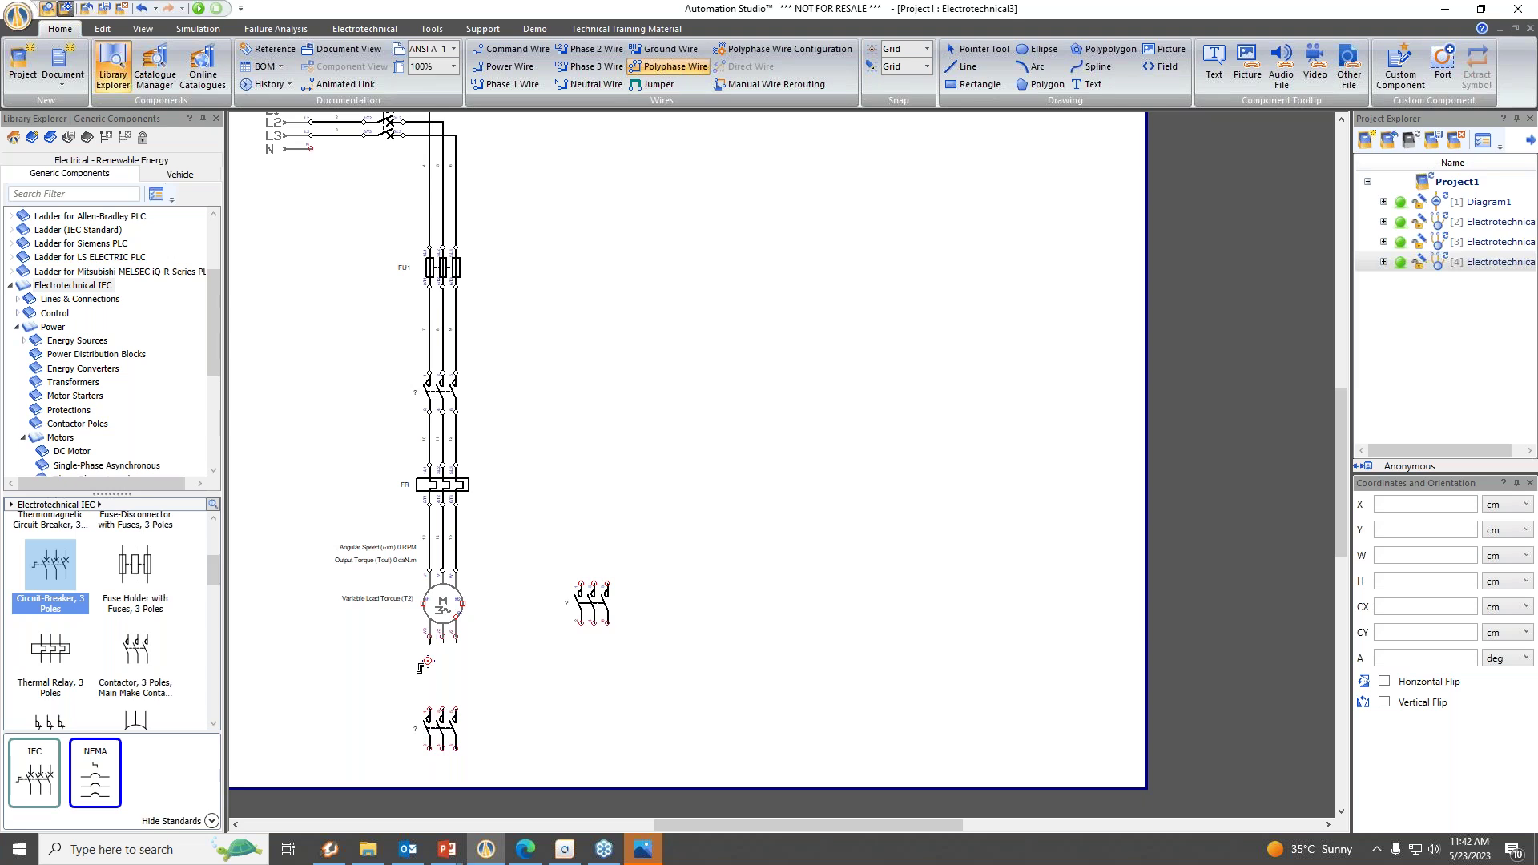
pyautogui.press('Escape')
pyautogui.click(430, 709)
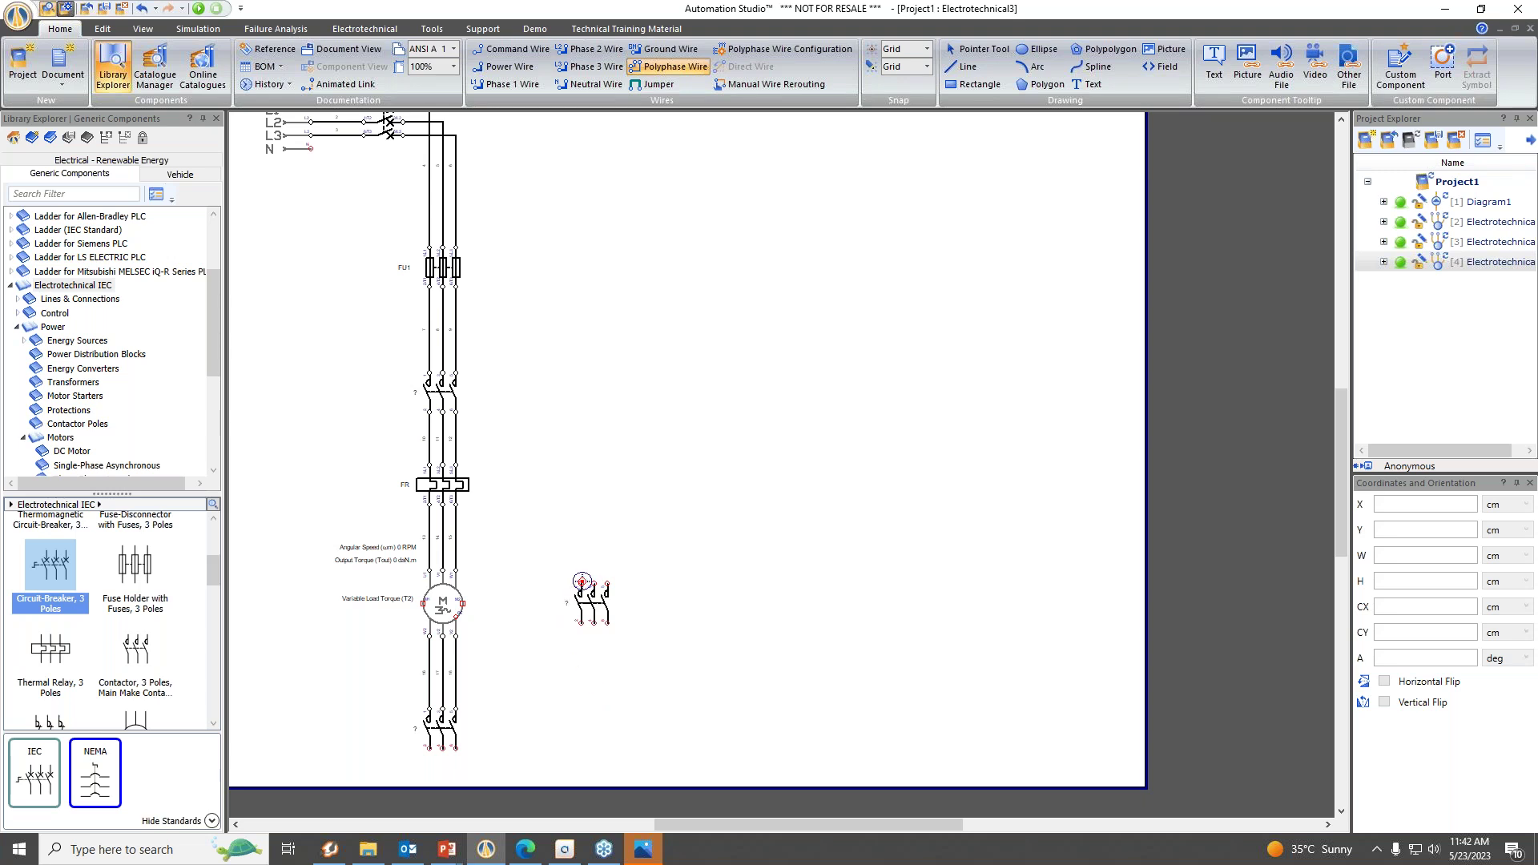
# Run a polyphase wire from the side contactor's top terminals to the three supply lines between thermal relay FR and the motor.
pyautogui.click(582, 580)
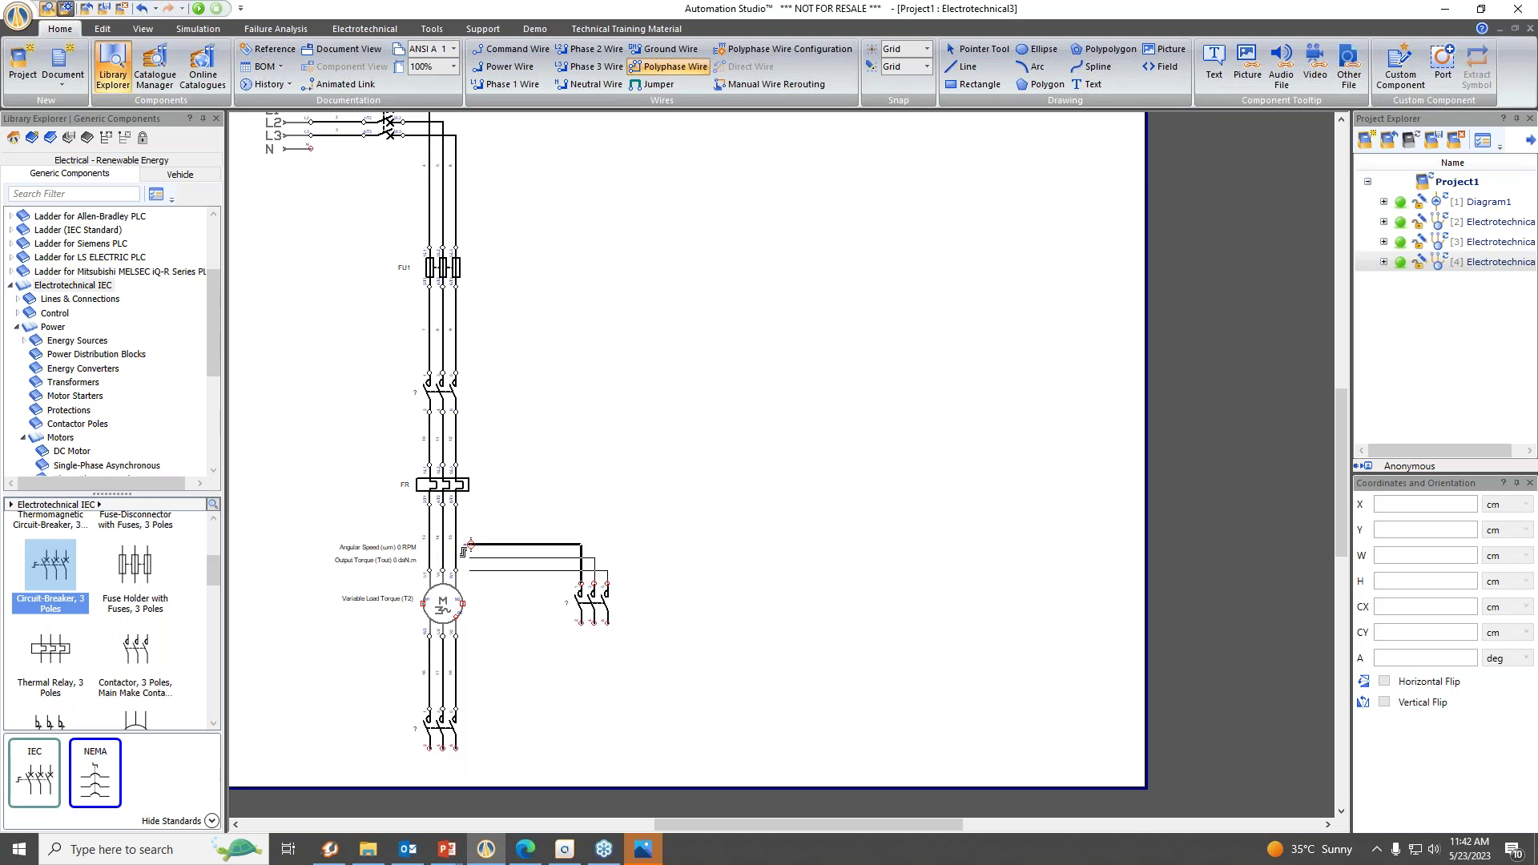
pyautogui.press('Escape')
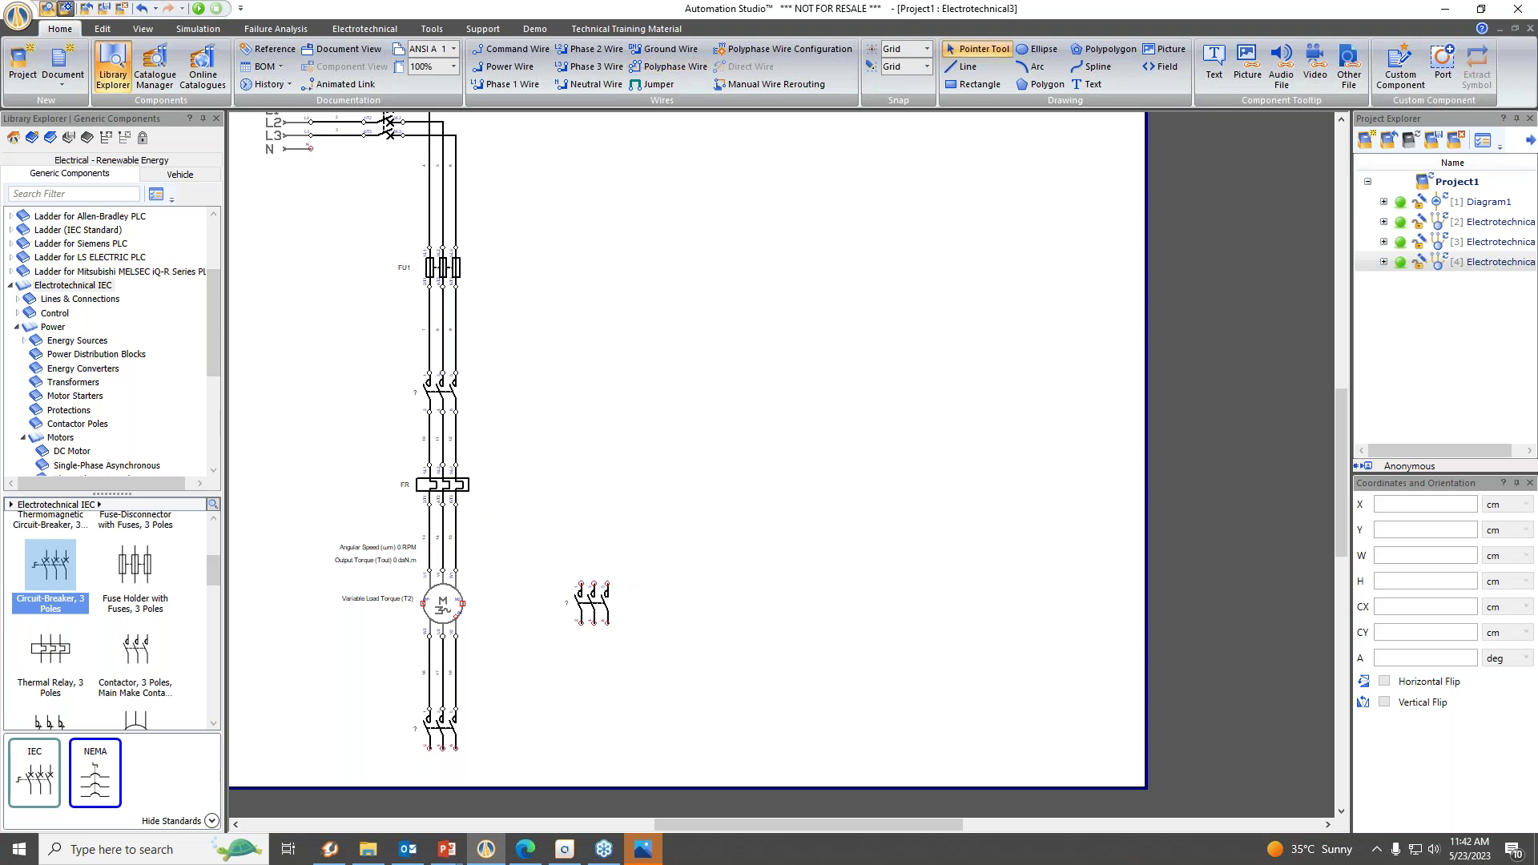
pyautogui.click(670, 68)
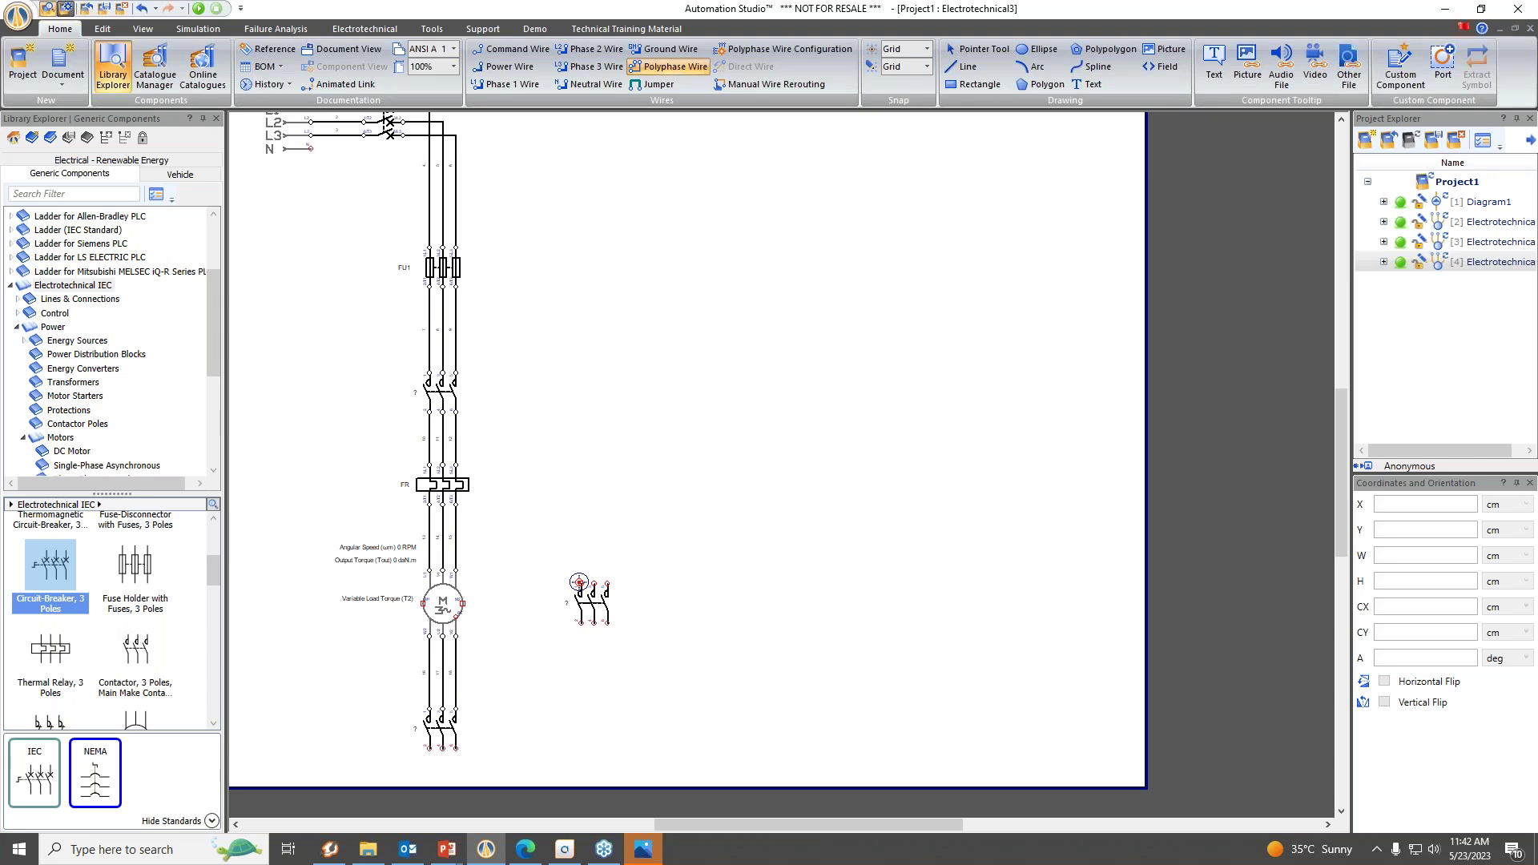
pyautogui.moveTo(579, 582); pyautogui.dragTo(421, 533)
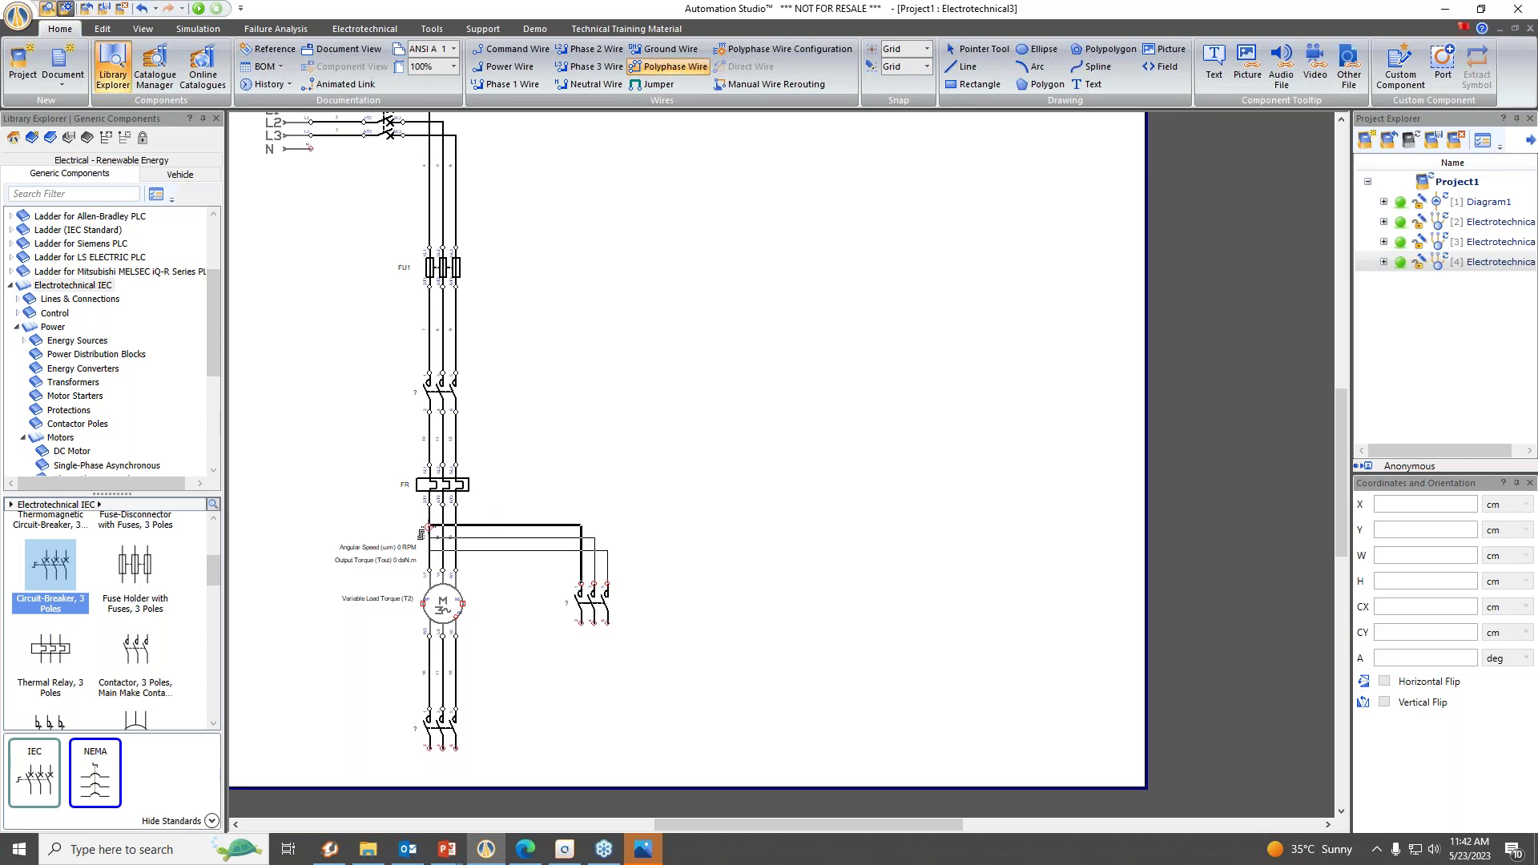
pyautogui.click(428, 528)
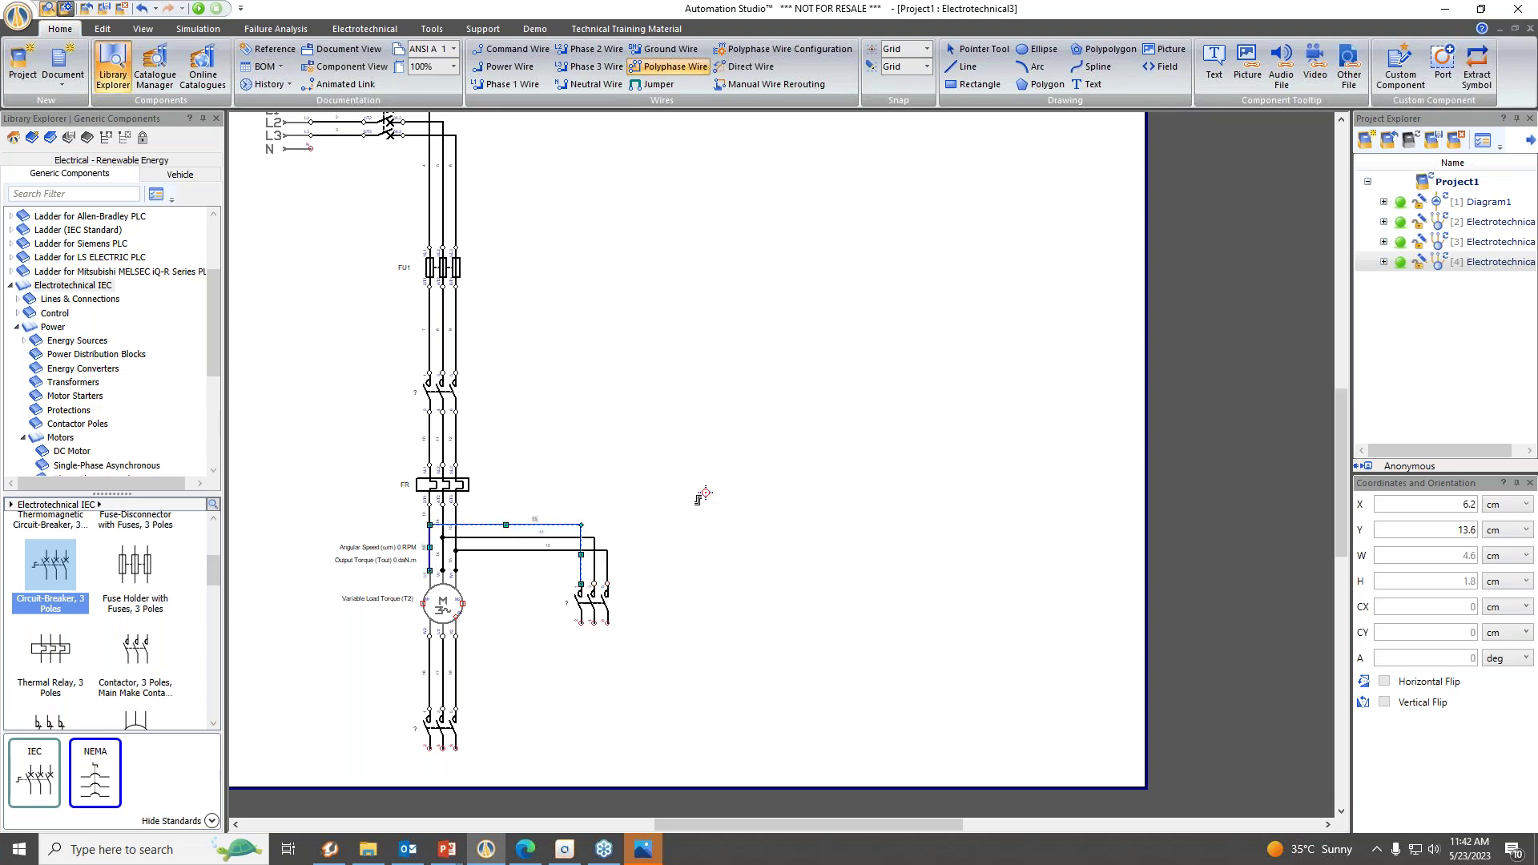
pyautogui.press('Escape')
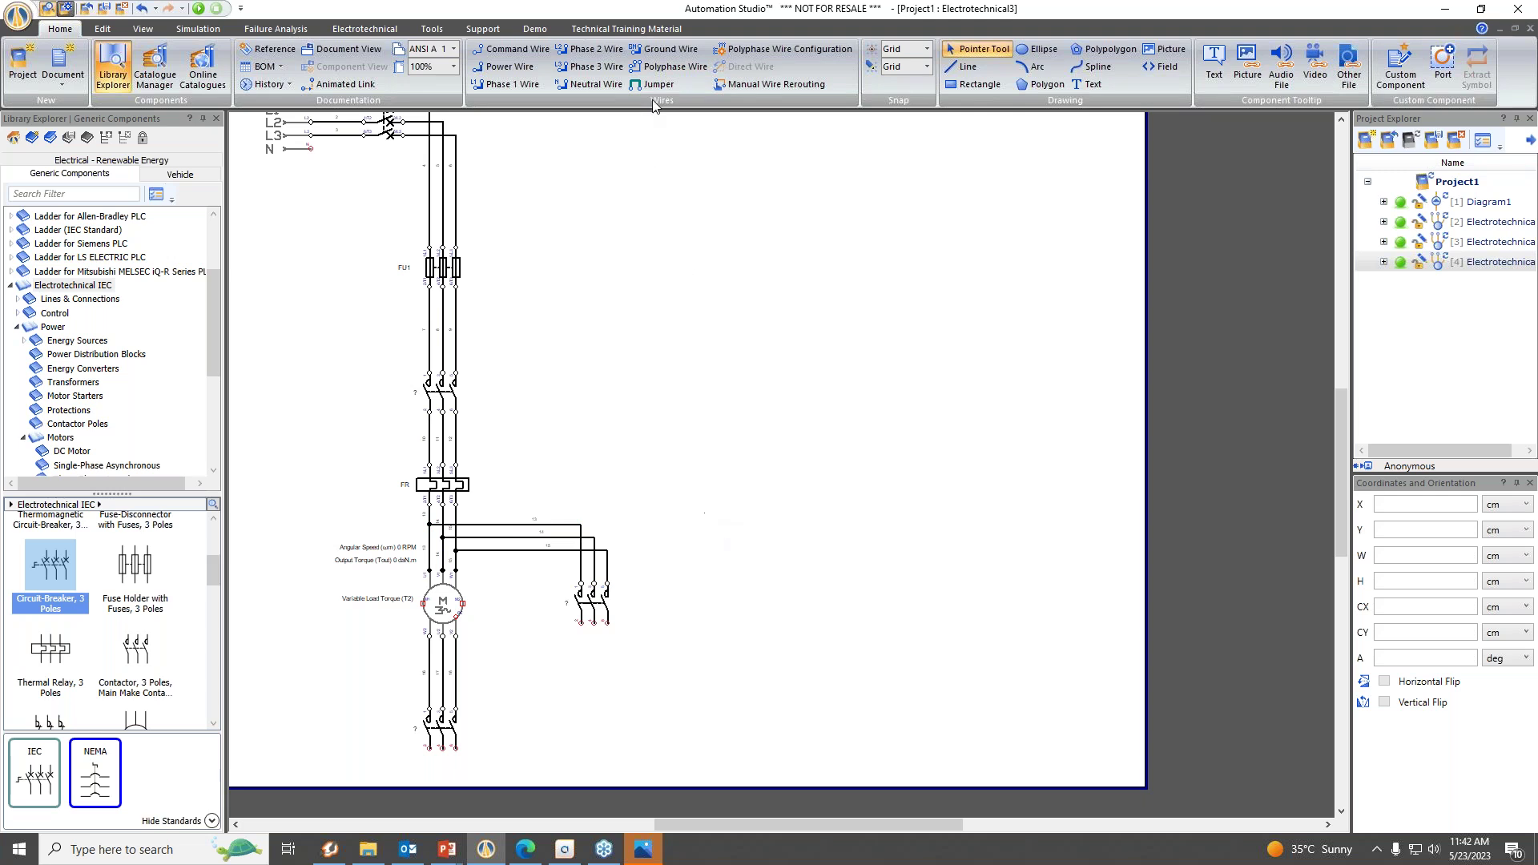
# Run a polyphase wire from the side contactor's bottom terminals to the three lines between the motor and the lower contactor.
pyautogui.click(665, 67)
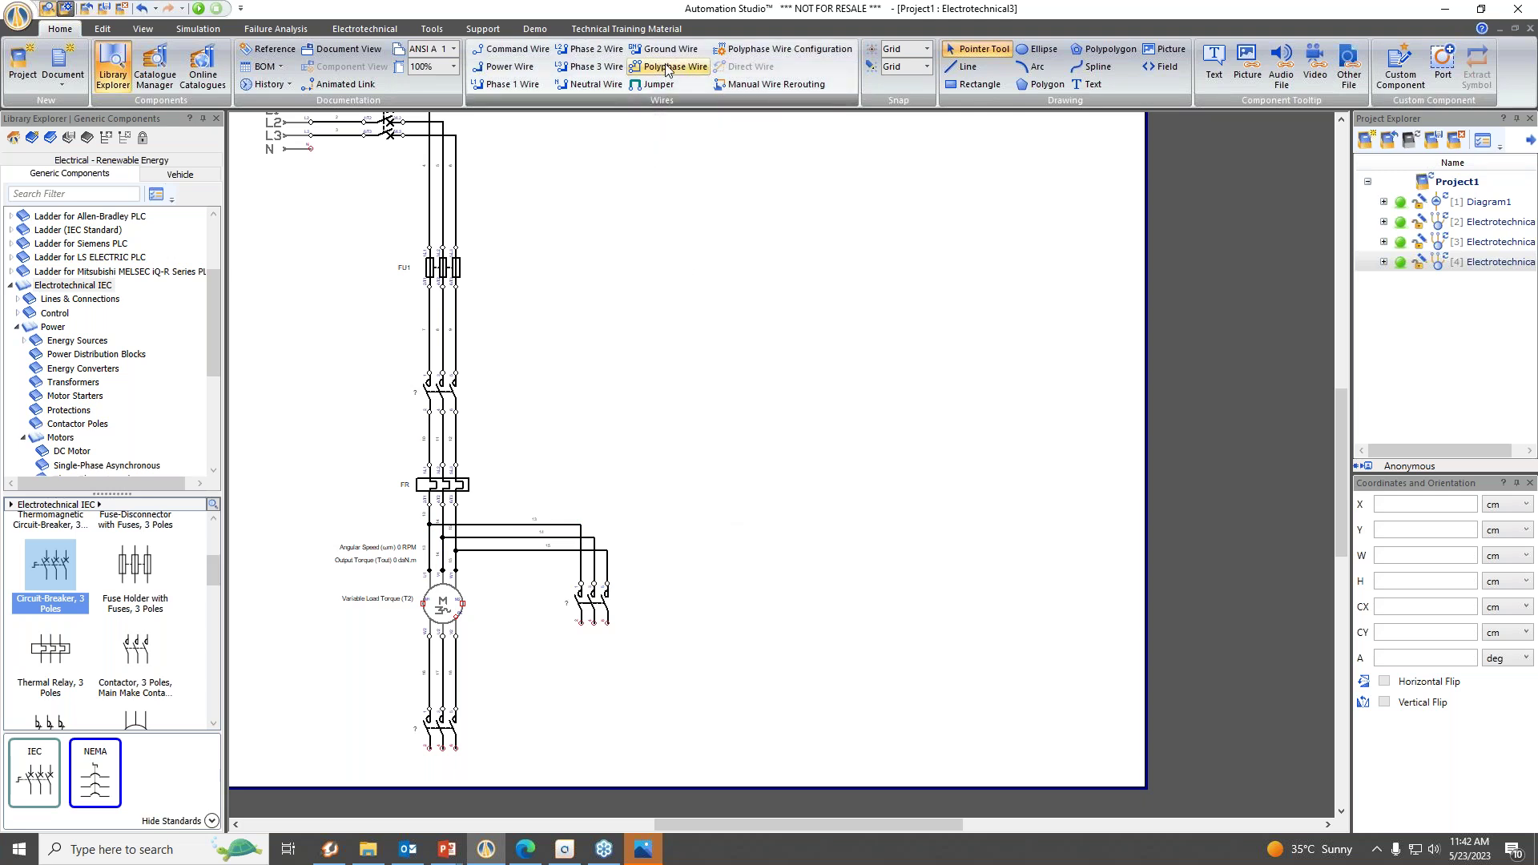
pyautogui.click(578, 624)
pyautogui.press('Escape')
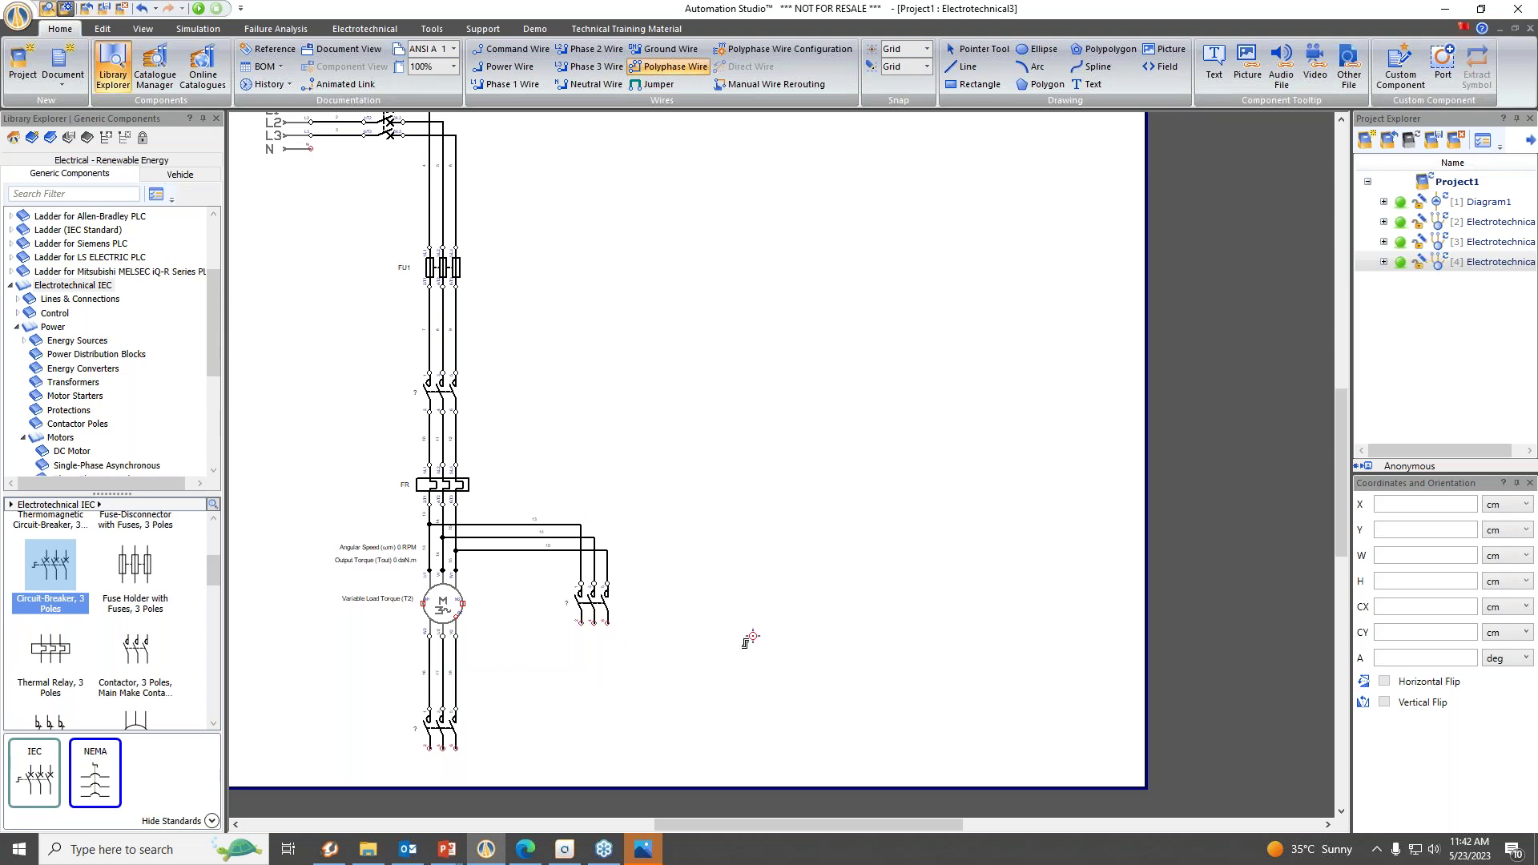
pyautogui.press('Escape')
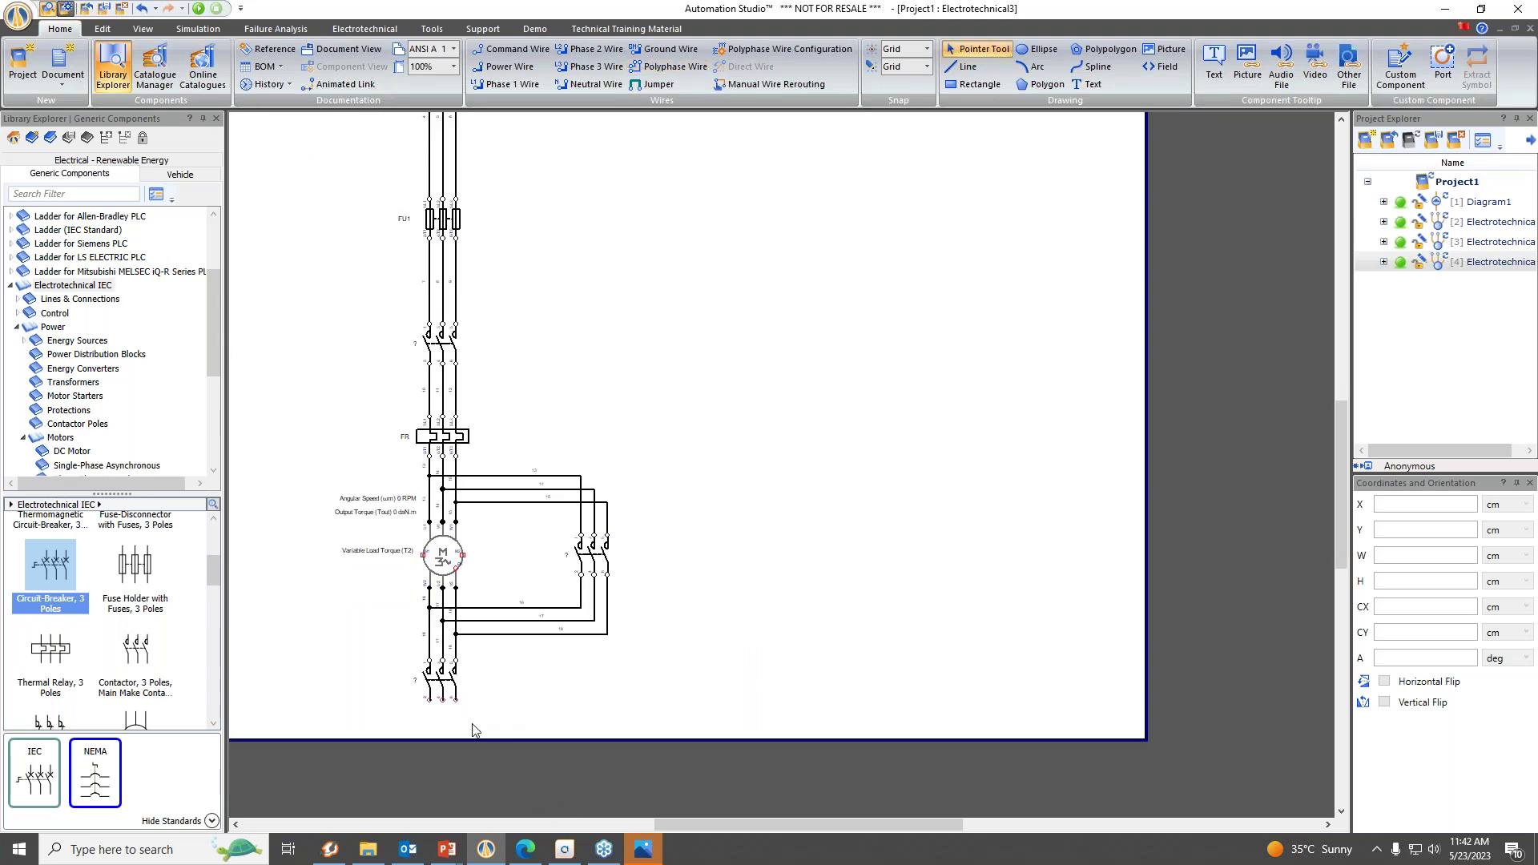
# Link the three open bottom terminals of the lower contactor together with a wire.
pyautogui.scroll(2, 474, 725)
pyautogui.scroll(-1, 461, 683)
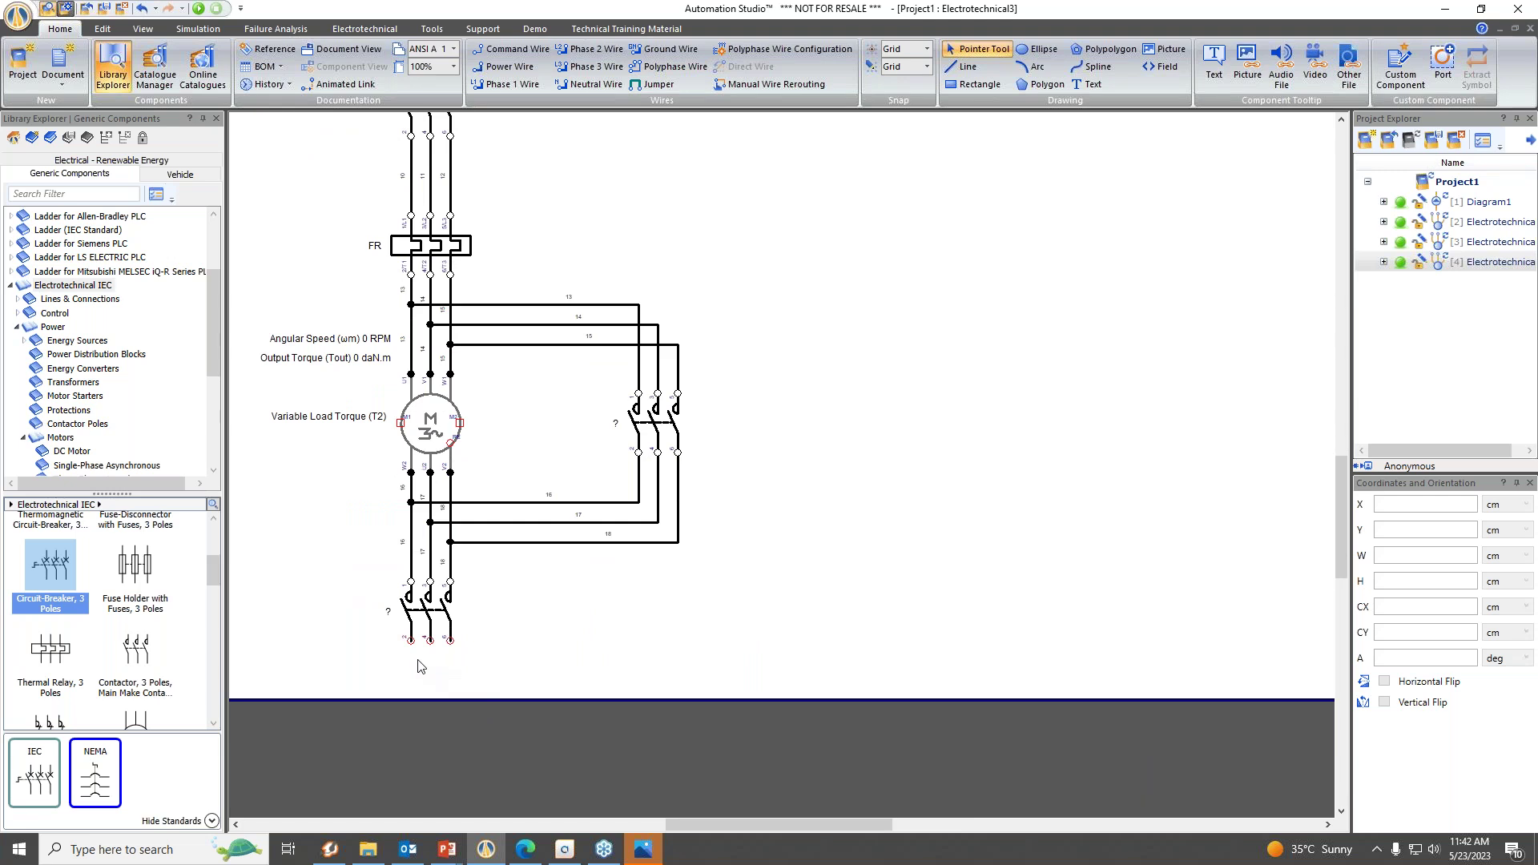
pyautogui.moveTo(410, 641)
pyautogui.mouseDown()
pyautogui.moveTo(431, 691)
pyautogui.moveTo(455, 692)
pyautogui.moveTo(451, 641)
pyautogui.mouseUp()
pyautogui.moveTo(430, 693); pyautogui.dragTo(430, 690)
# Place a one-pole fuse holder with fuse to the right of switch QS and give it the alias FU2.
pyautogui.scroll(3, 762, 651)
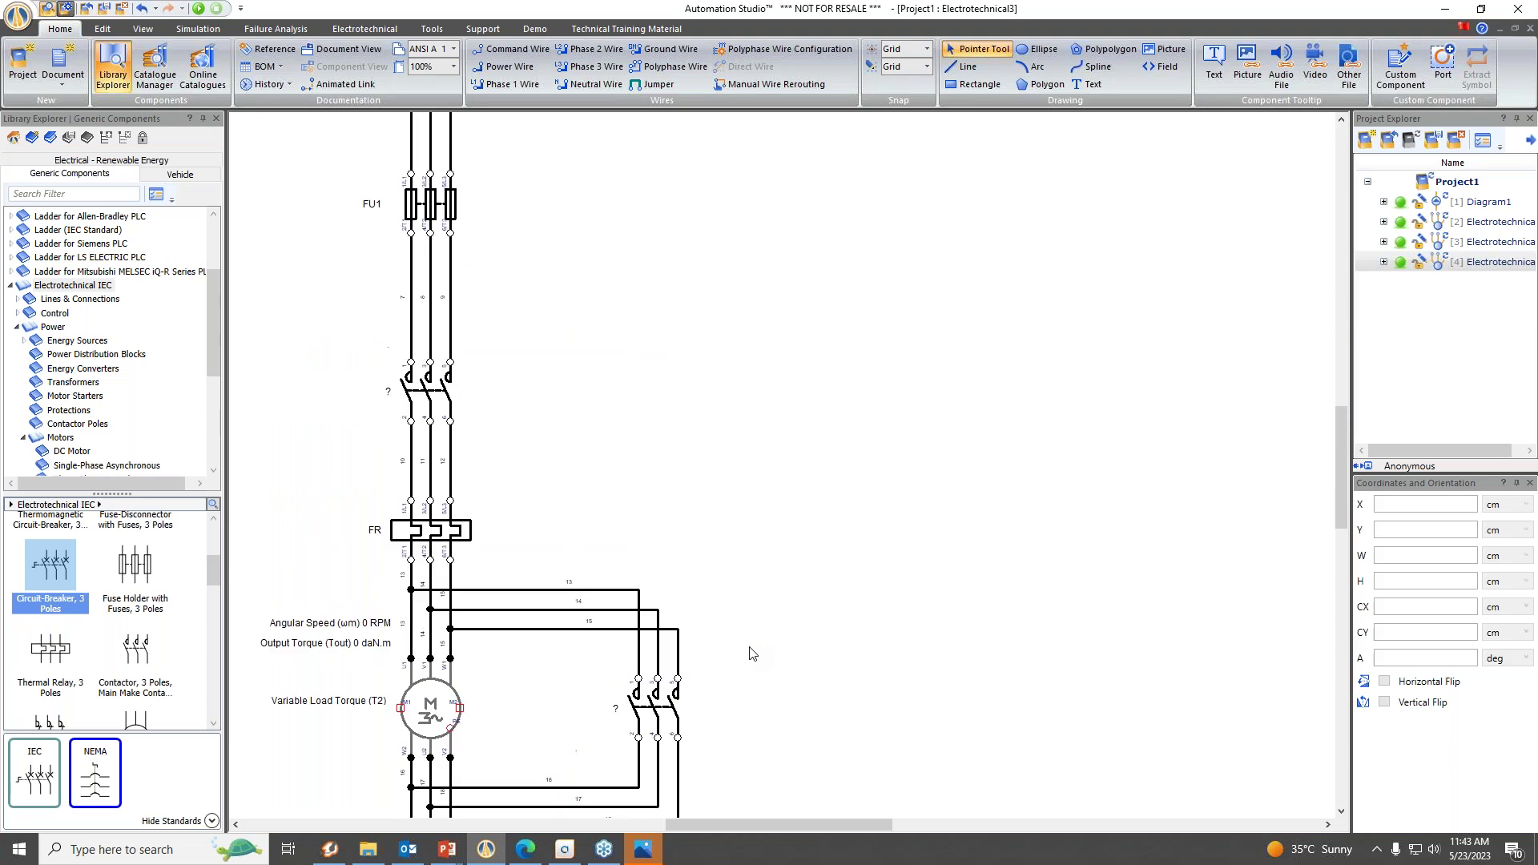
pyautogui.keyDown('ctrl'); pyautogui.scroll(-1, 750, 657); pyautogui.keyUp('ctrl')
pyautogui.keyDown('ctrl'); pyautogui.scroll(1, 750, 657); pyautogui.keyUp('ctrl')
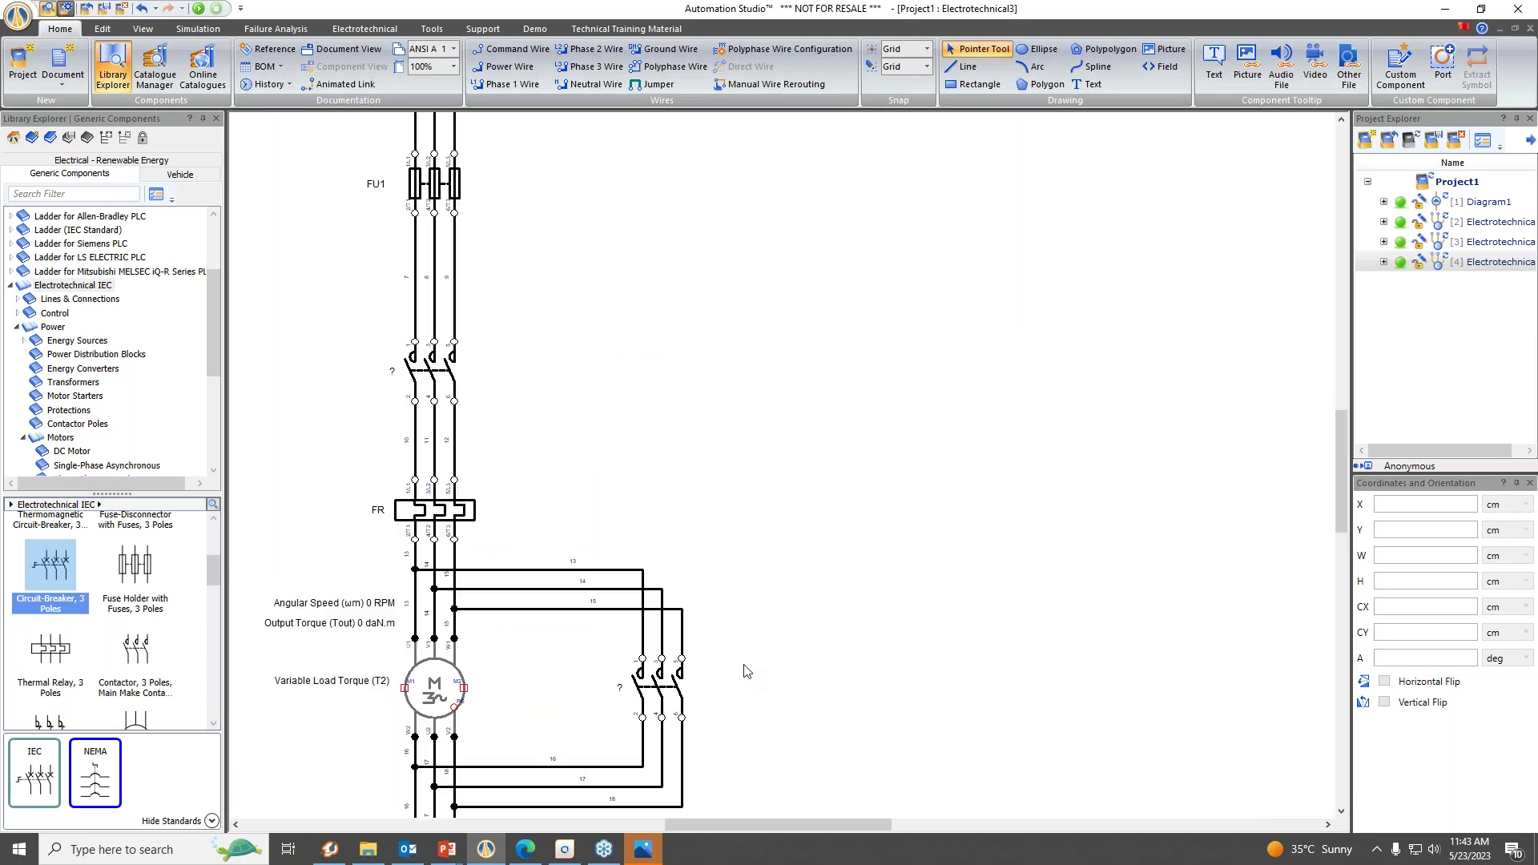
pyautogui.scroll(1, 746, 672)
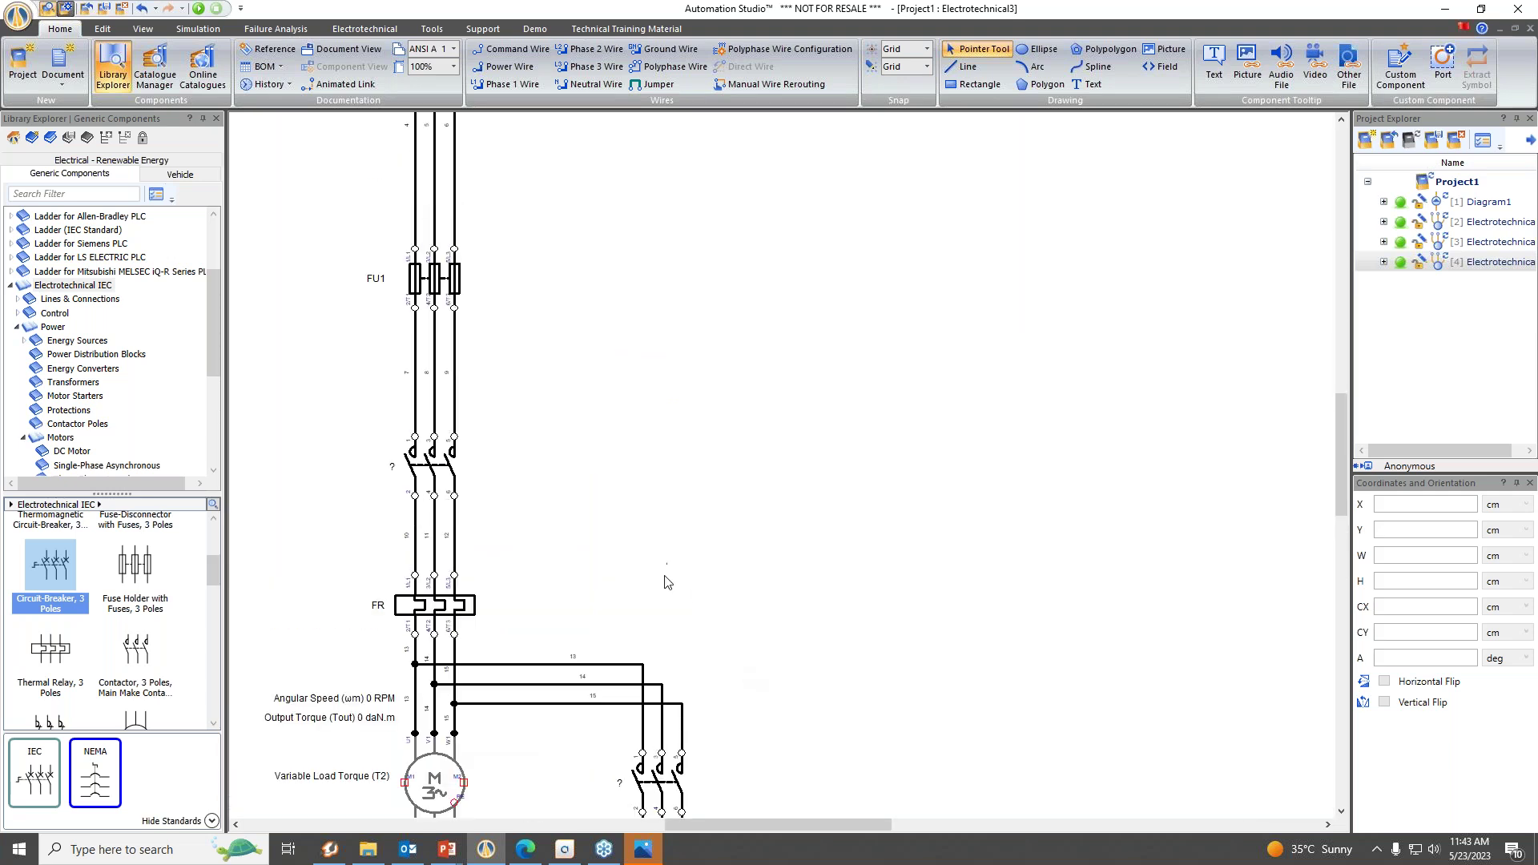
pyautogui.scroll(1, 667, 581)
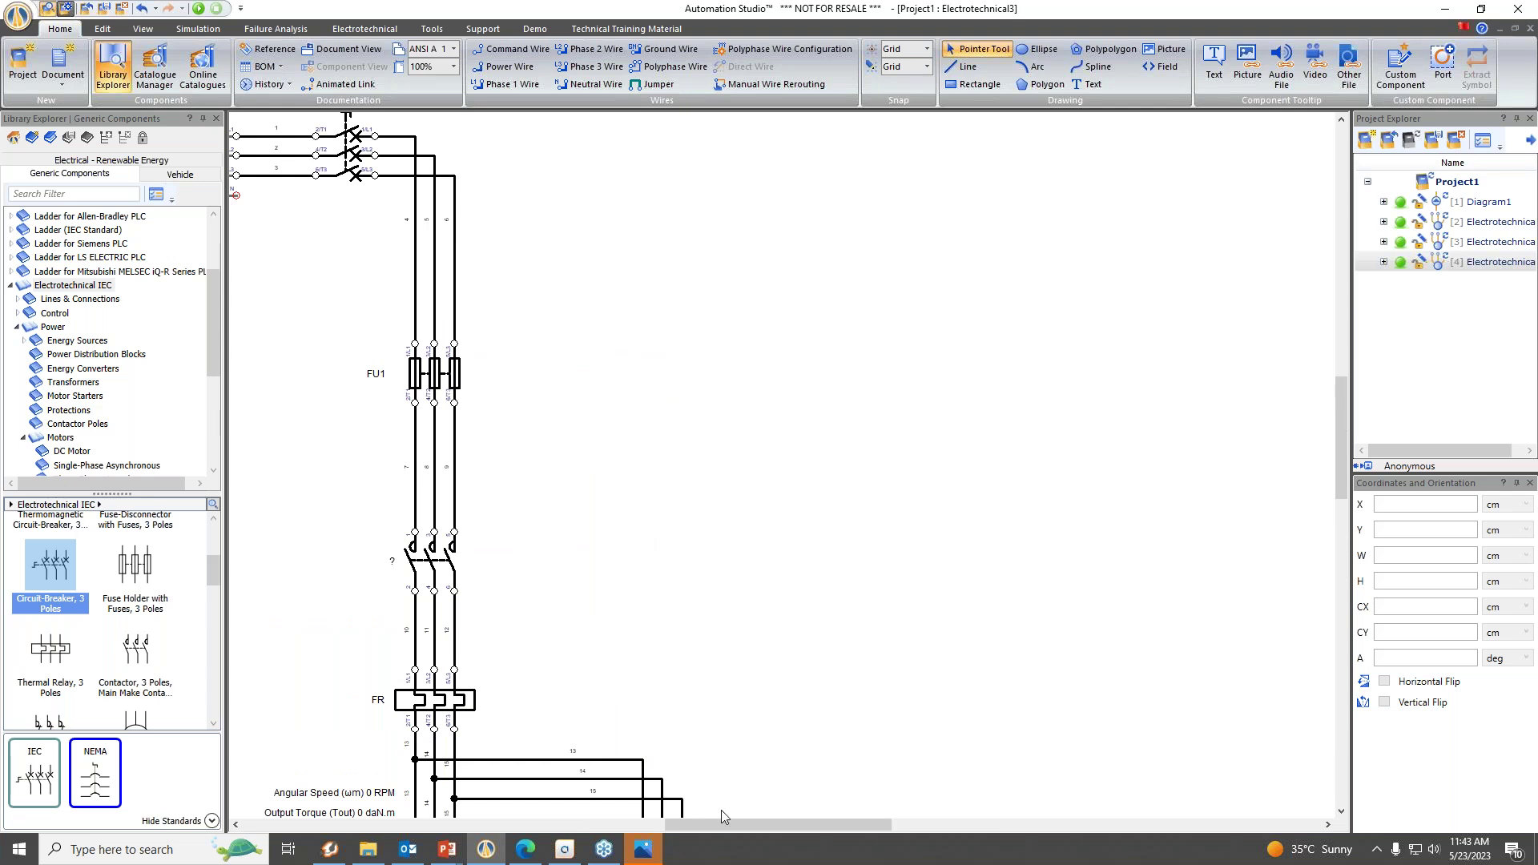
pyautogui.moveTo(716, 825); pyautogui.dragTo(729, 827)
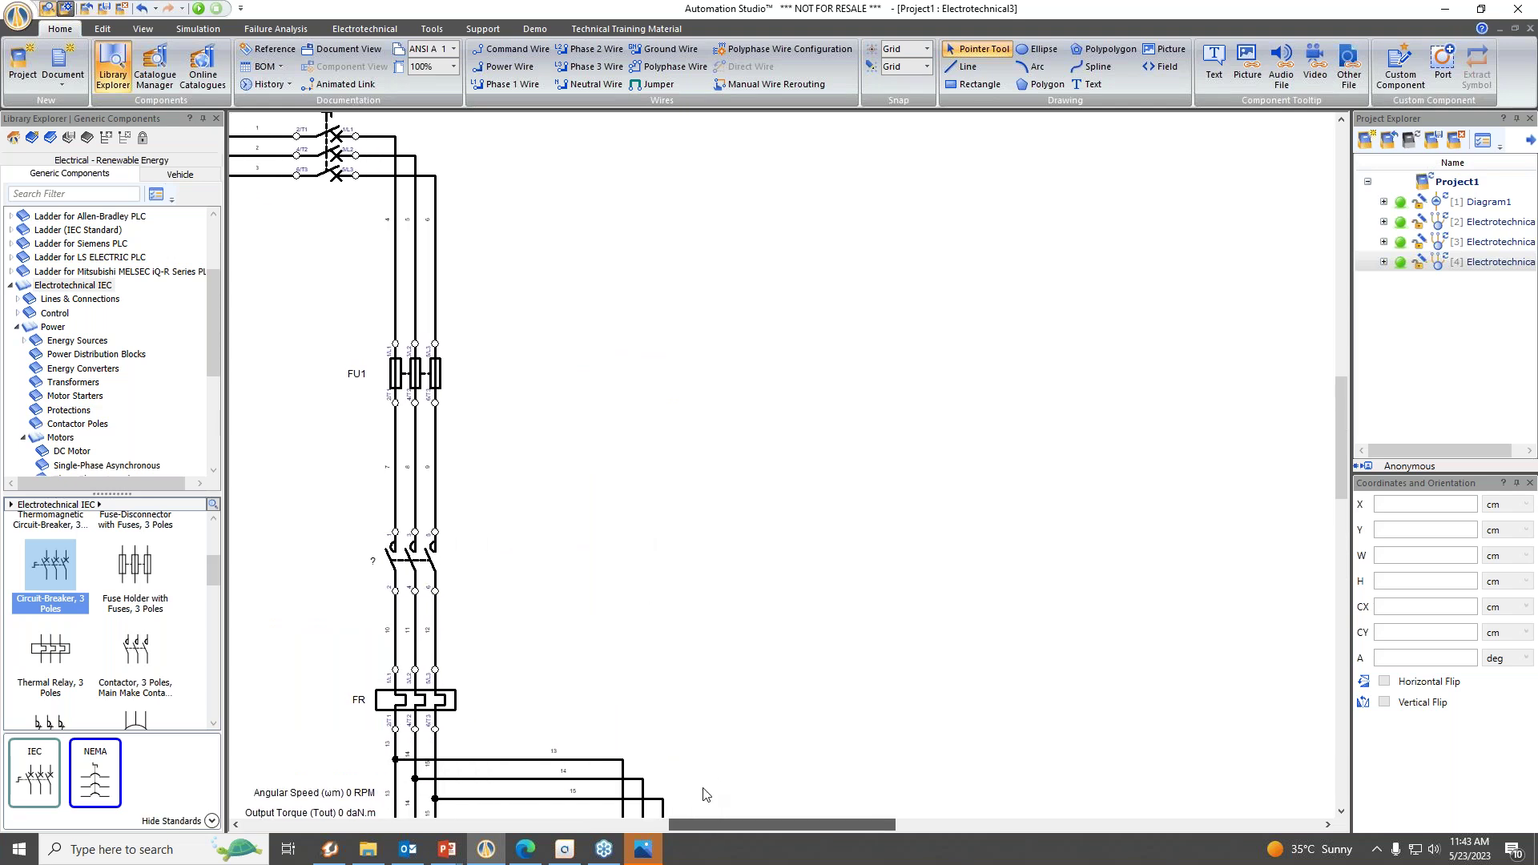
pyautogui.scroll(1, 628, 625)
pyautogui.scroll(-1, 623, 628)
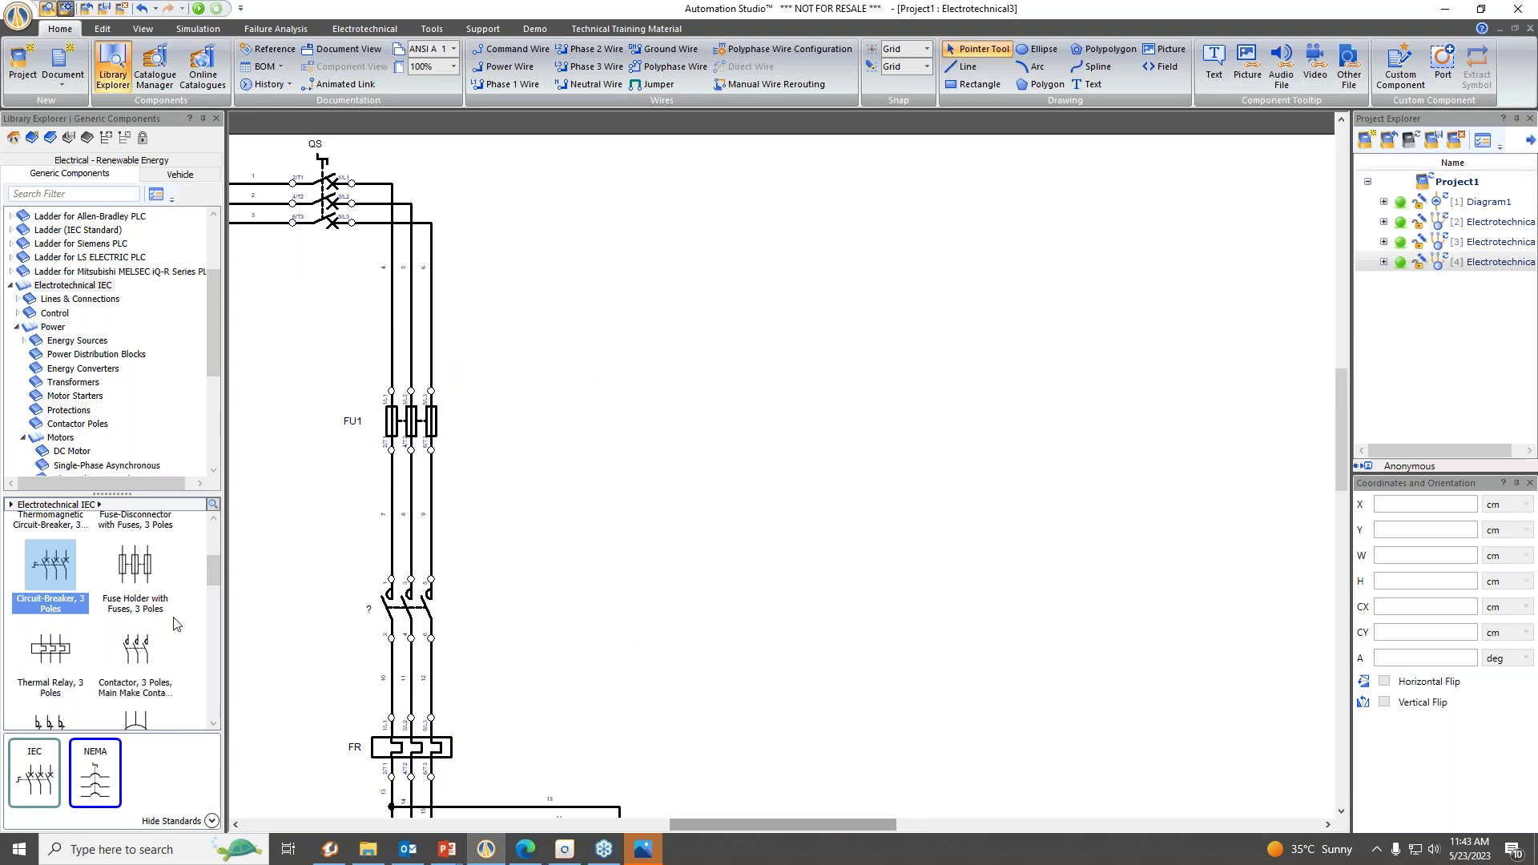
pyautogui.scroll(3, 112, 617)
pyautogui.scroll(-3, 113, 617)
pyautogui.scroll(-6, 112, 617)
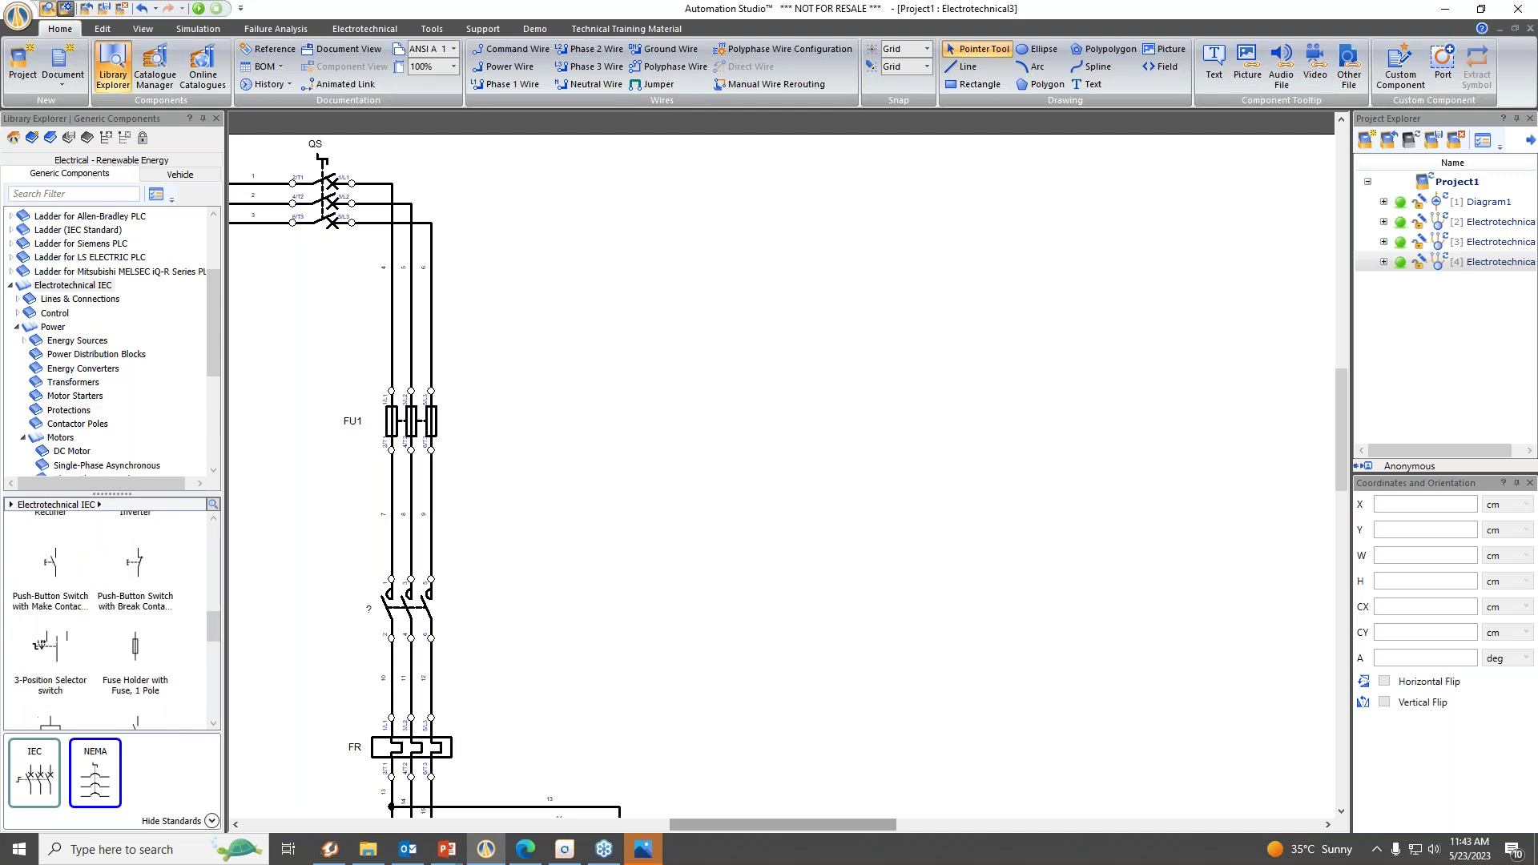
pyautogui.scroll(-1, 135, 617)
pyautogui.moveTo(134, 610); pyautogui.dragTo(585, 166)
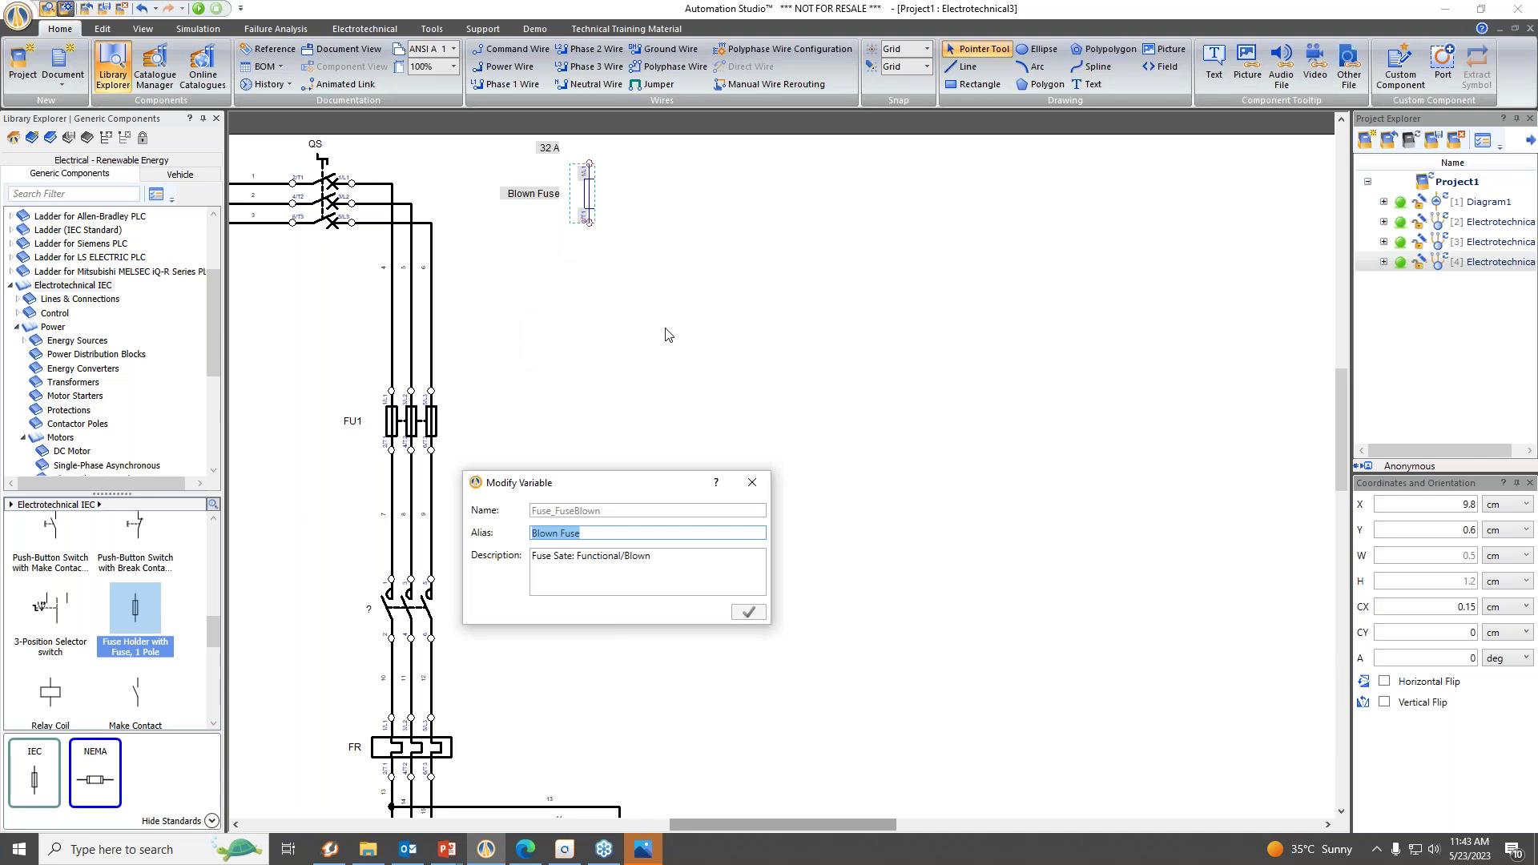
pyautogui.write('F')
pyautogui.click(751, 615)
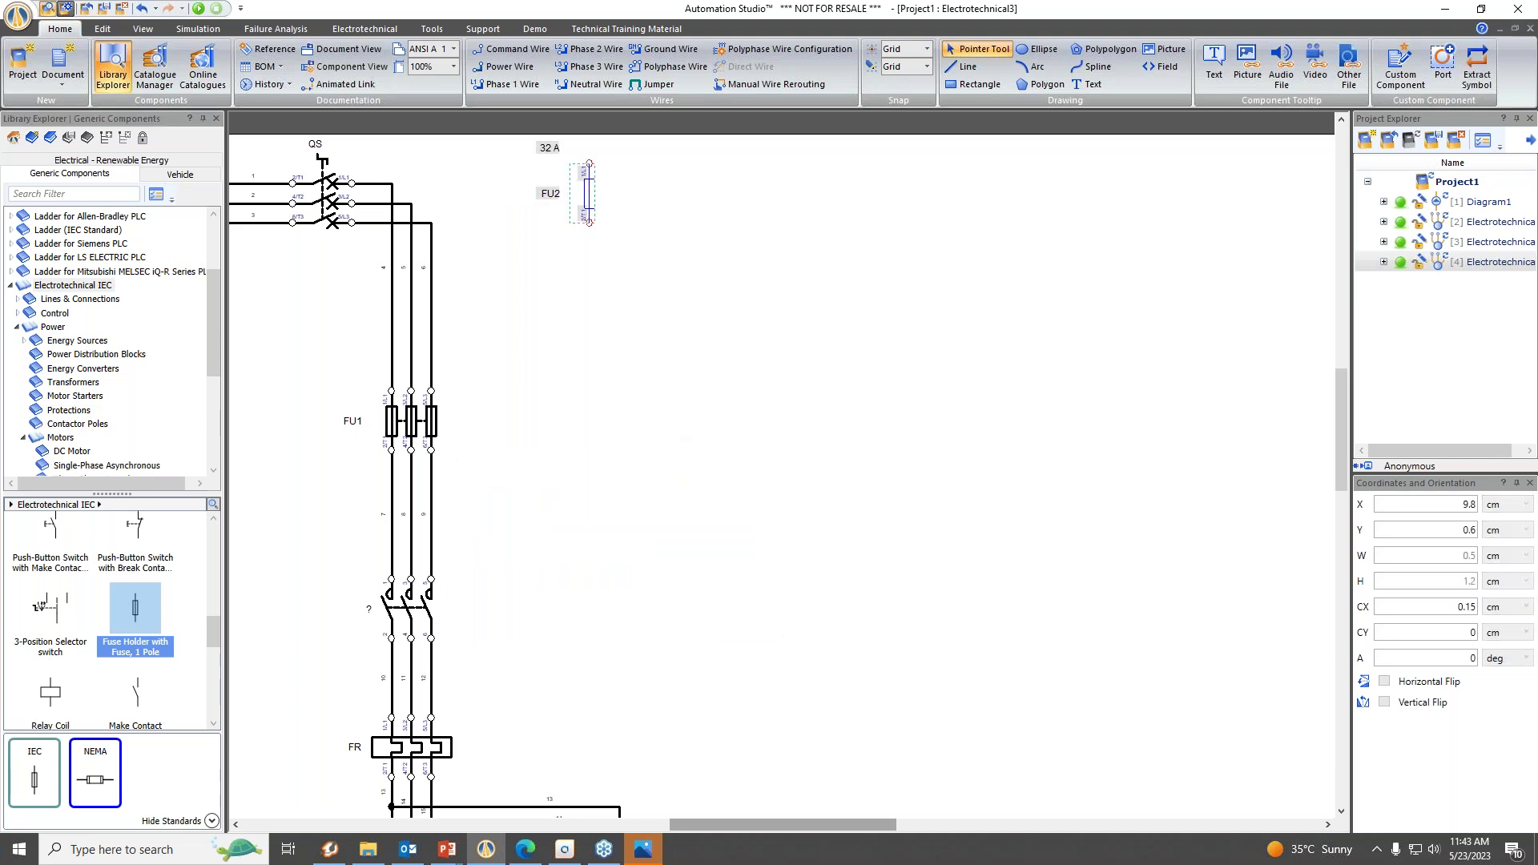
# Rotate fuse holder FU2 to -90 degrees so it lies horizontally and nudge it upward.
pyautogui.hotkey('ctrl', 'r')
pyautogui.moveTo(683, 826)
pyautogui.mouseDown()
pyautogui.moveTo(692, 841)
pyautogui.moveTo(675, 838)
pyautogui.mouseUp()
pyautogui.click(765, 327)
pyautogui.click(702, 197)
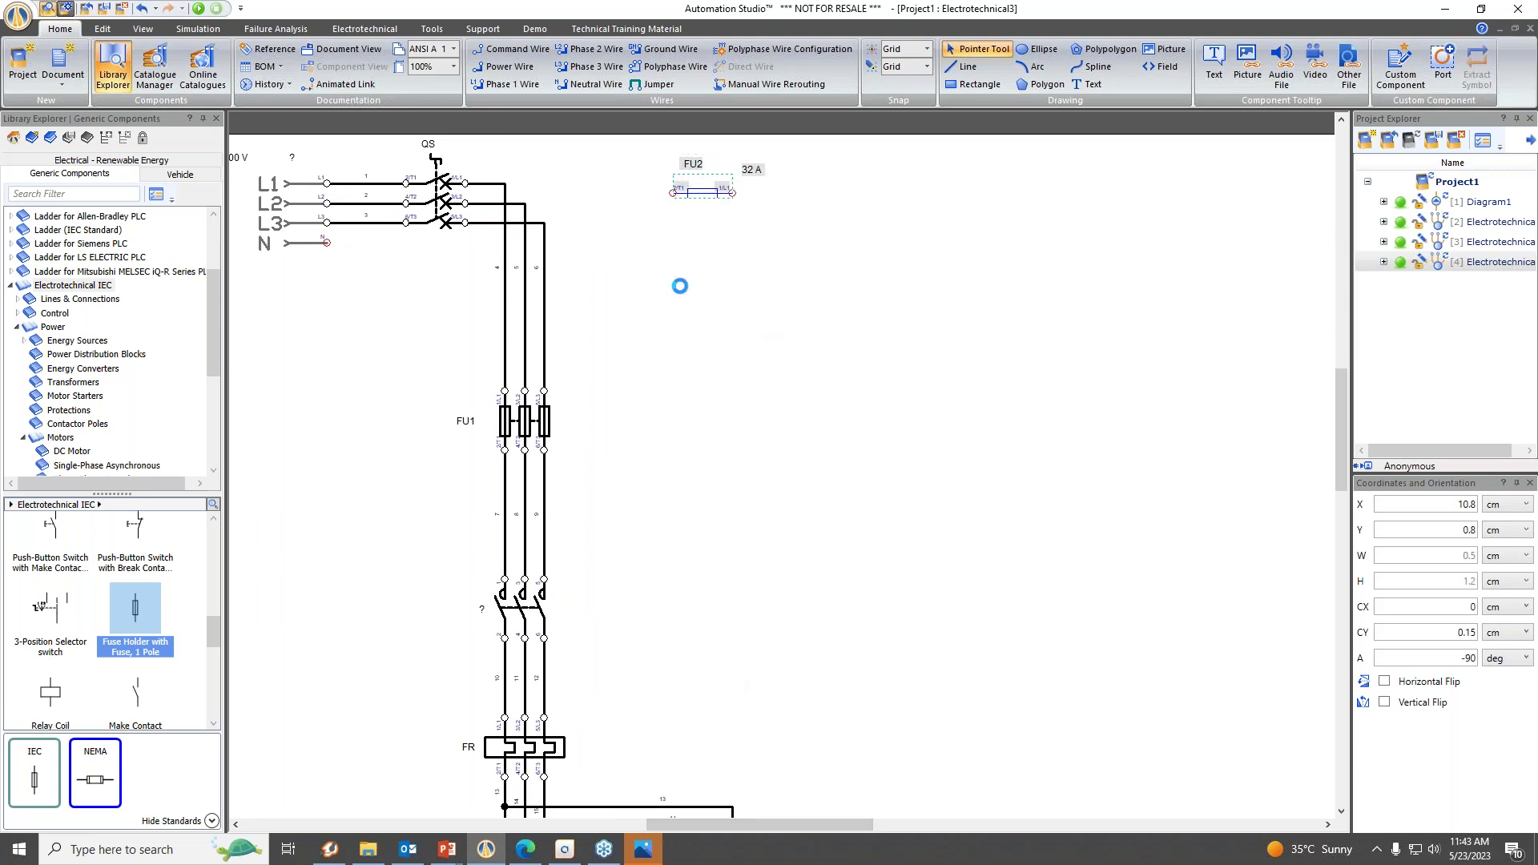
pyautogui.press('Up')
pyautogui.press('Escape')
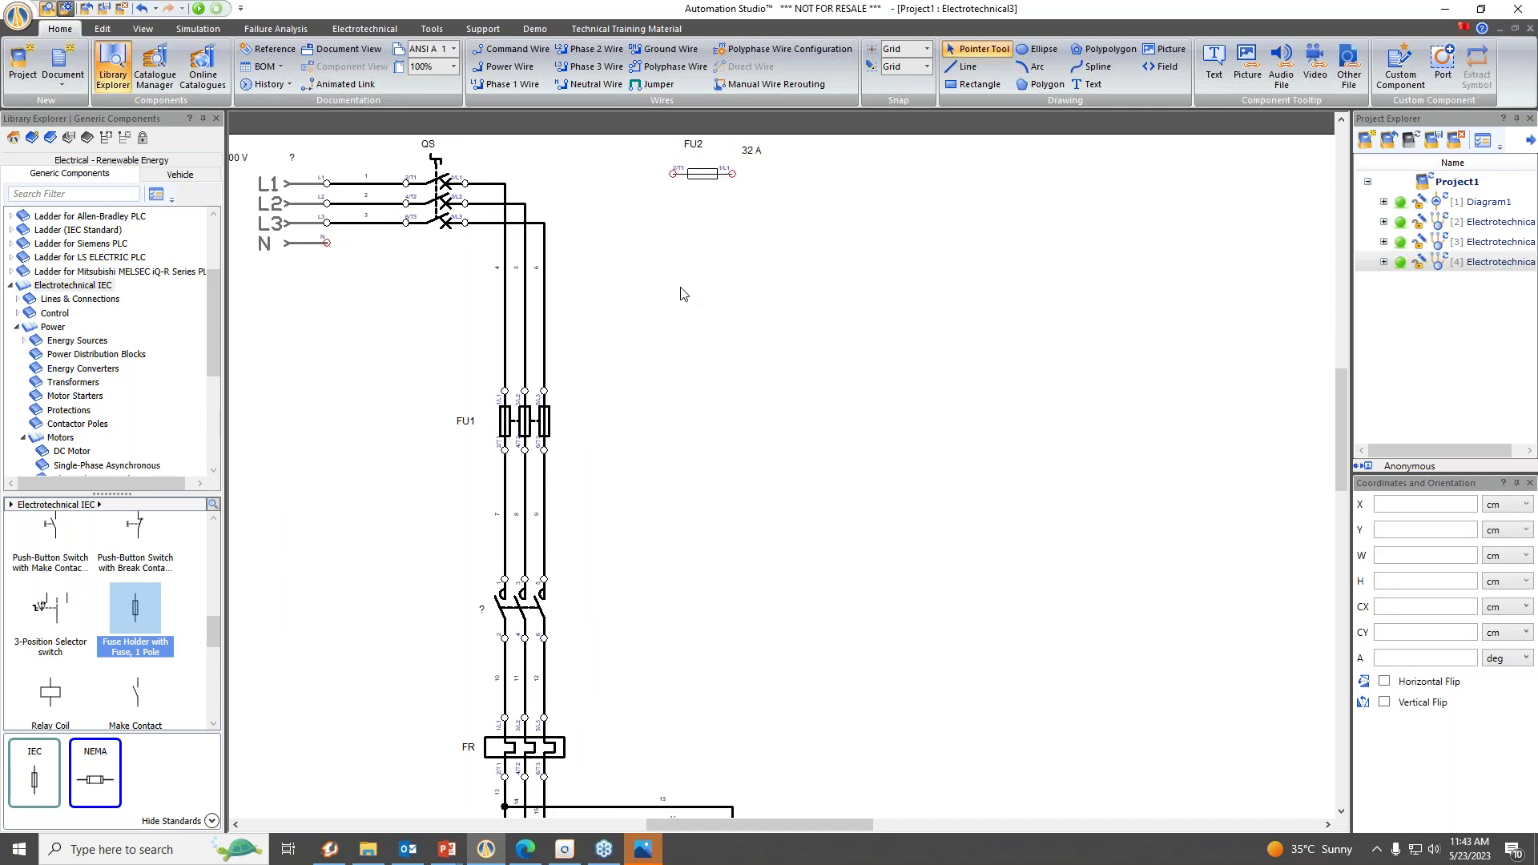
# Place a second one-pole fuse holder below FU2 without a new alias and delete its Blown Fuse and 32 A labels.
pyautogui.click(136, 615)
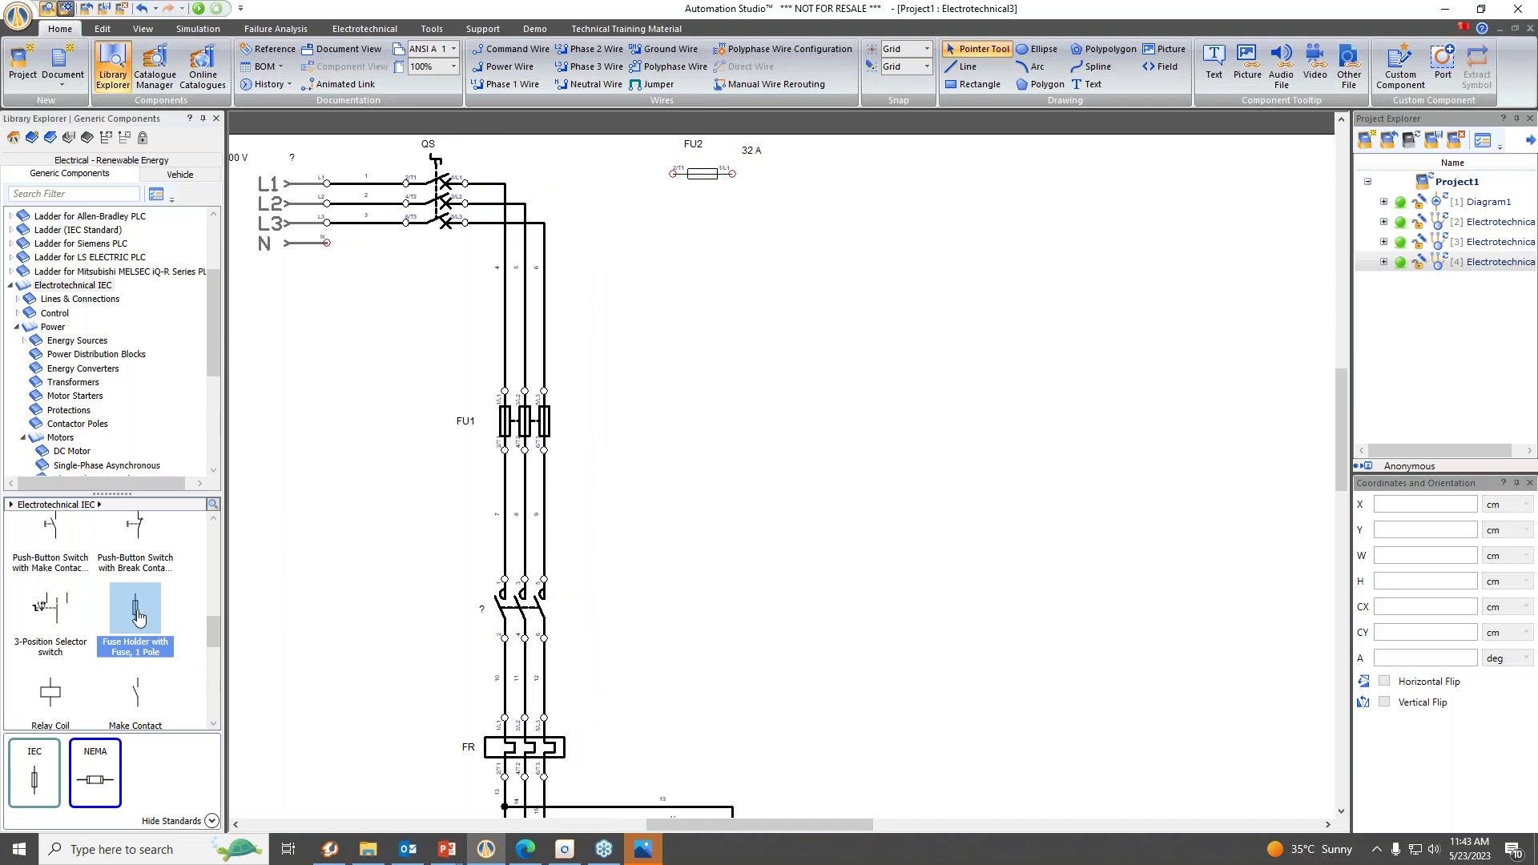
pyautogui.moveTo(136, 615); pyautogui.dragTo(695, 225)
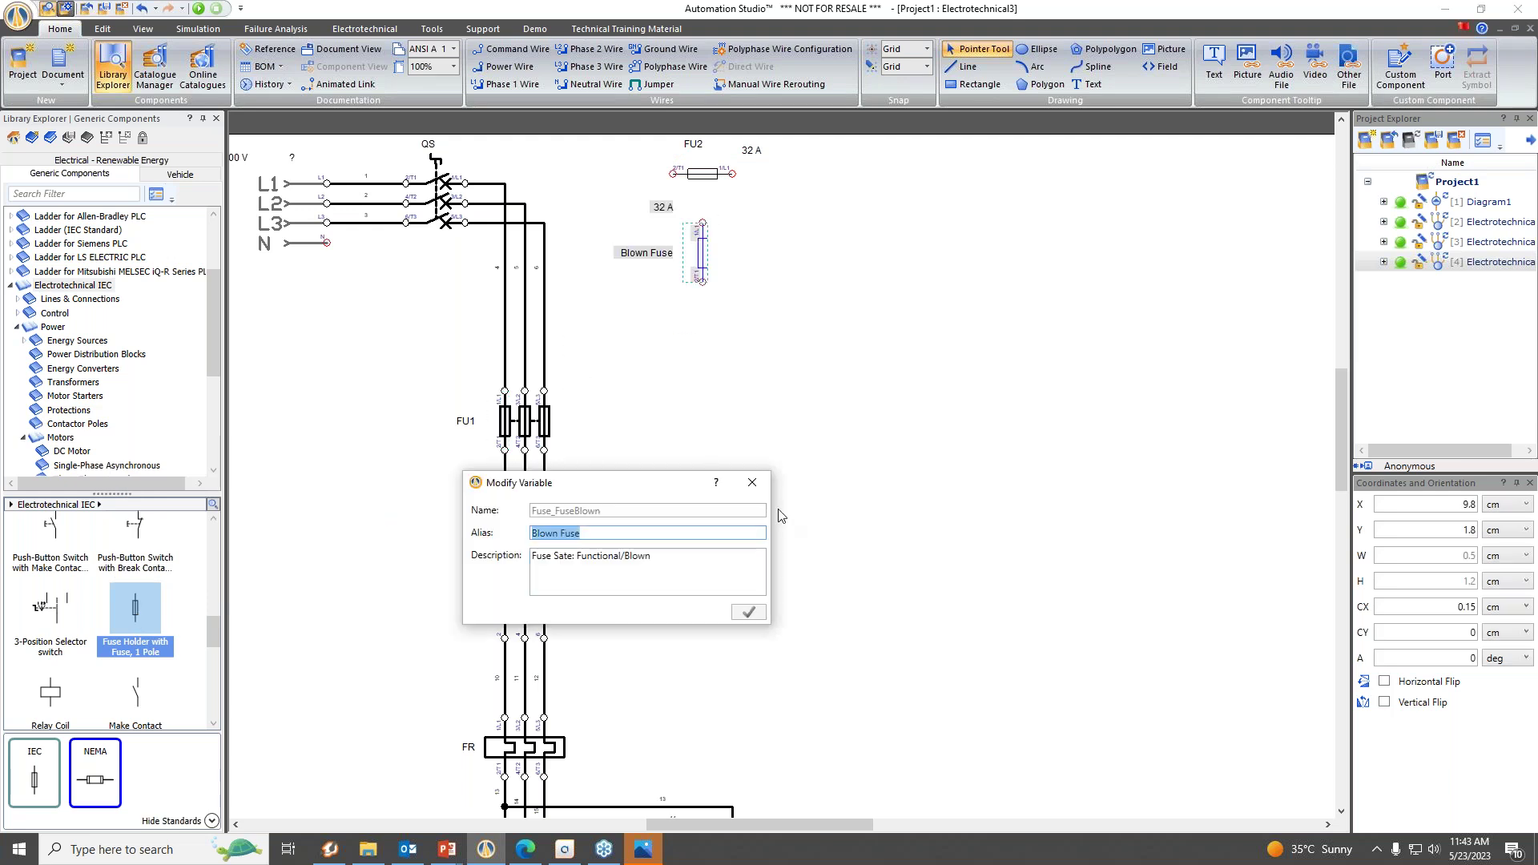
pyautogui.click(745, 481)
pyautogui.click(648, 260)
pyautogui.press('Delete')
pyautogui.click(661, 207)
pyautogui.press('Delete')
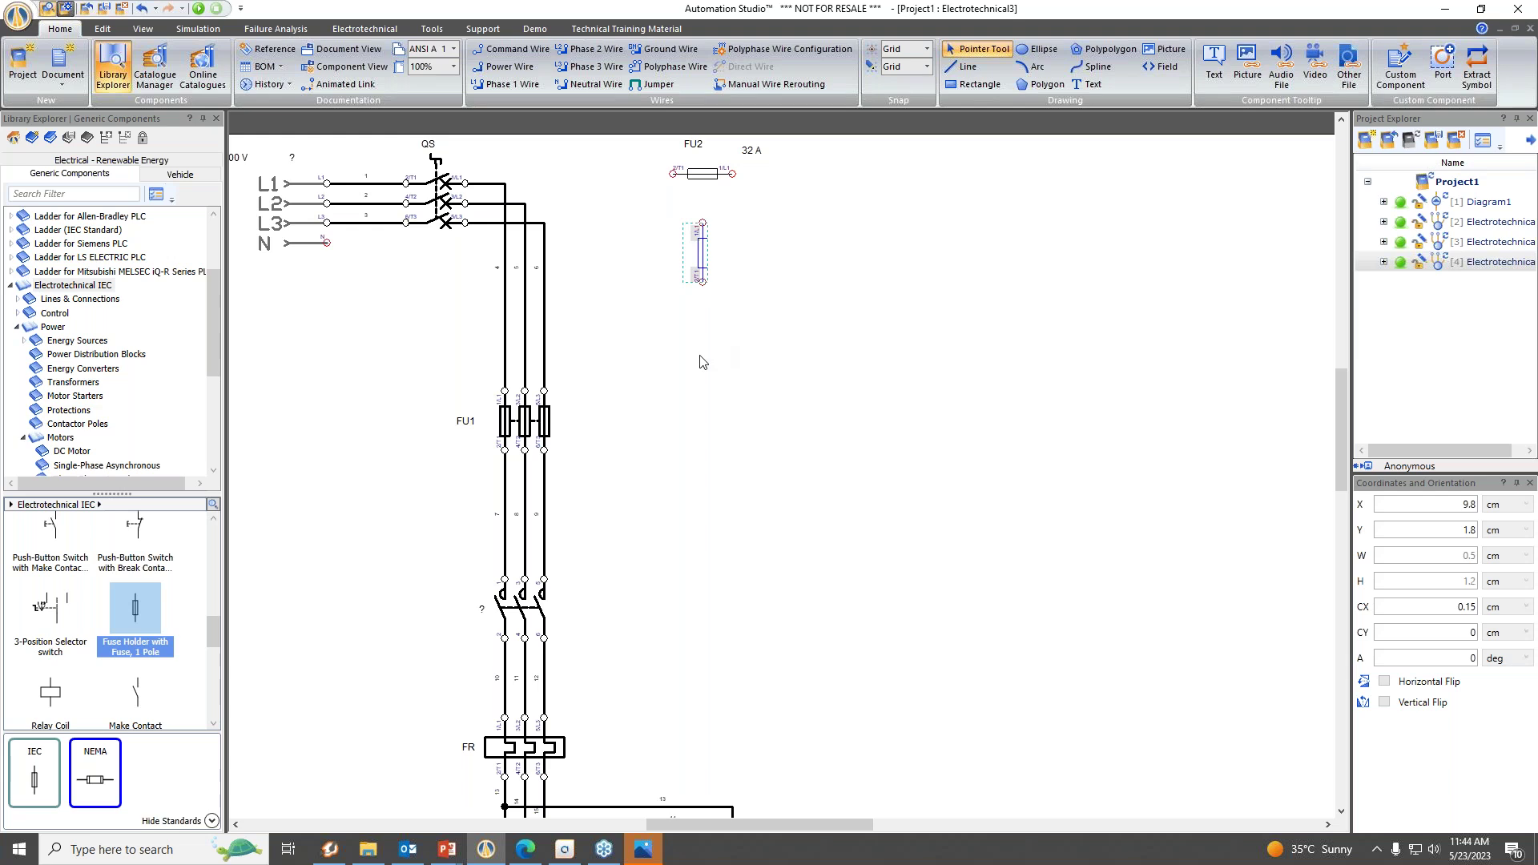
# Rotate the second fuse holder to -90 degrees and shift it slightly up and to the right.
pyautogui.hotkey('ctrl', 'r')
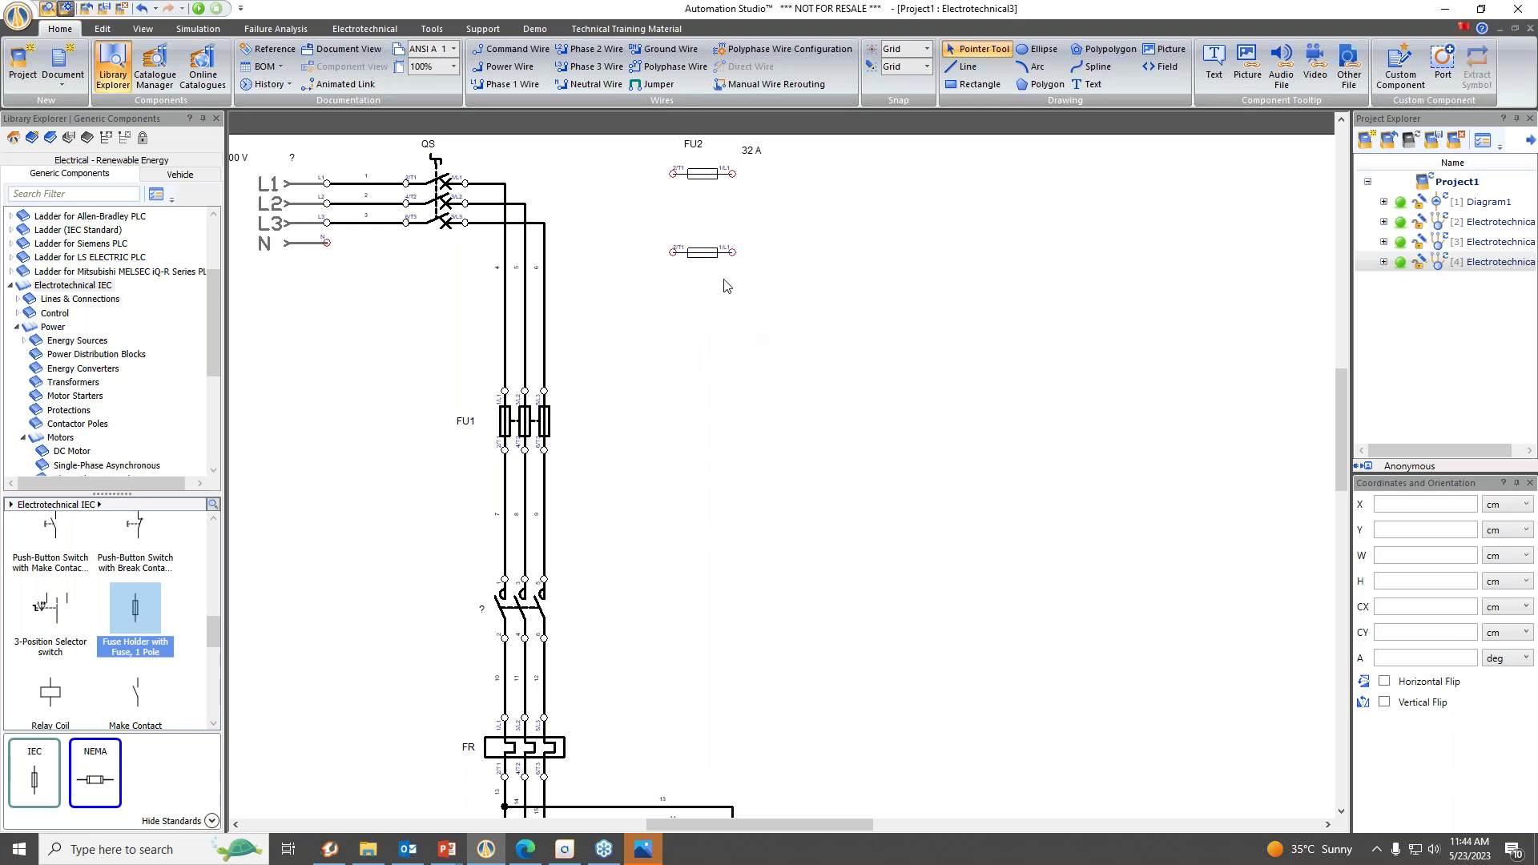
pyautogui.click(707, 241)
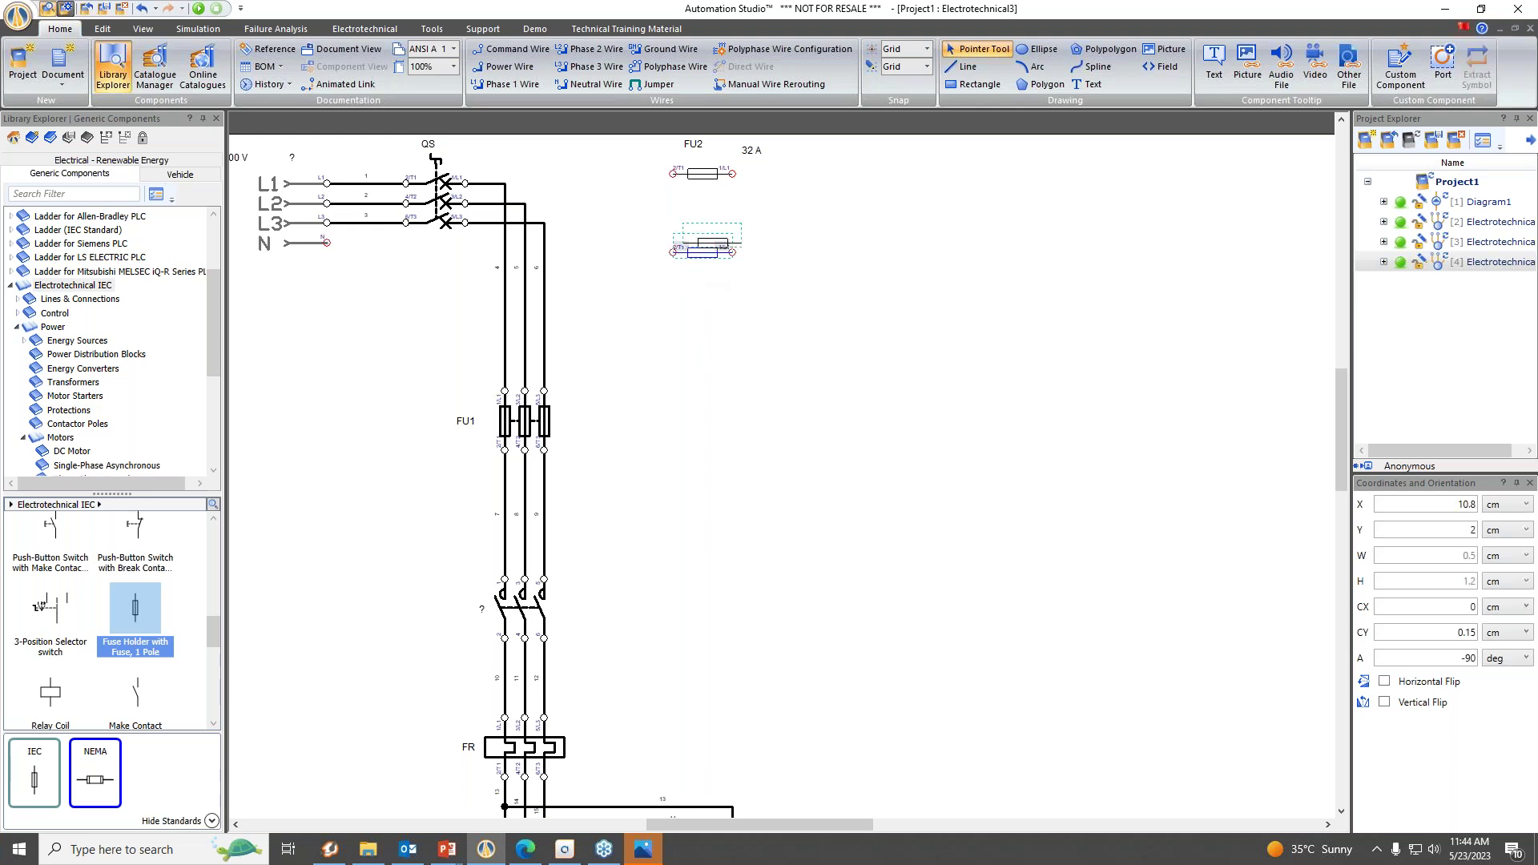
pyautogui.click(660, 330)
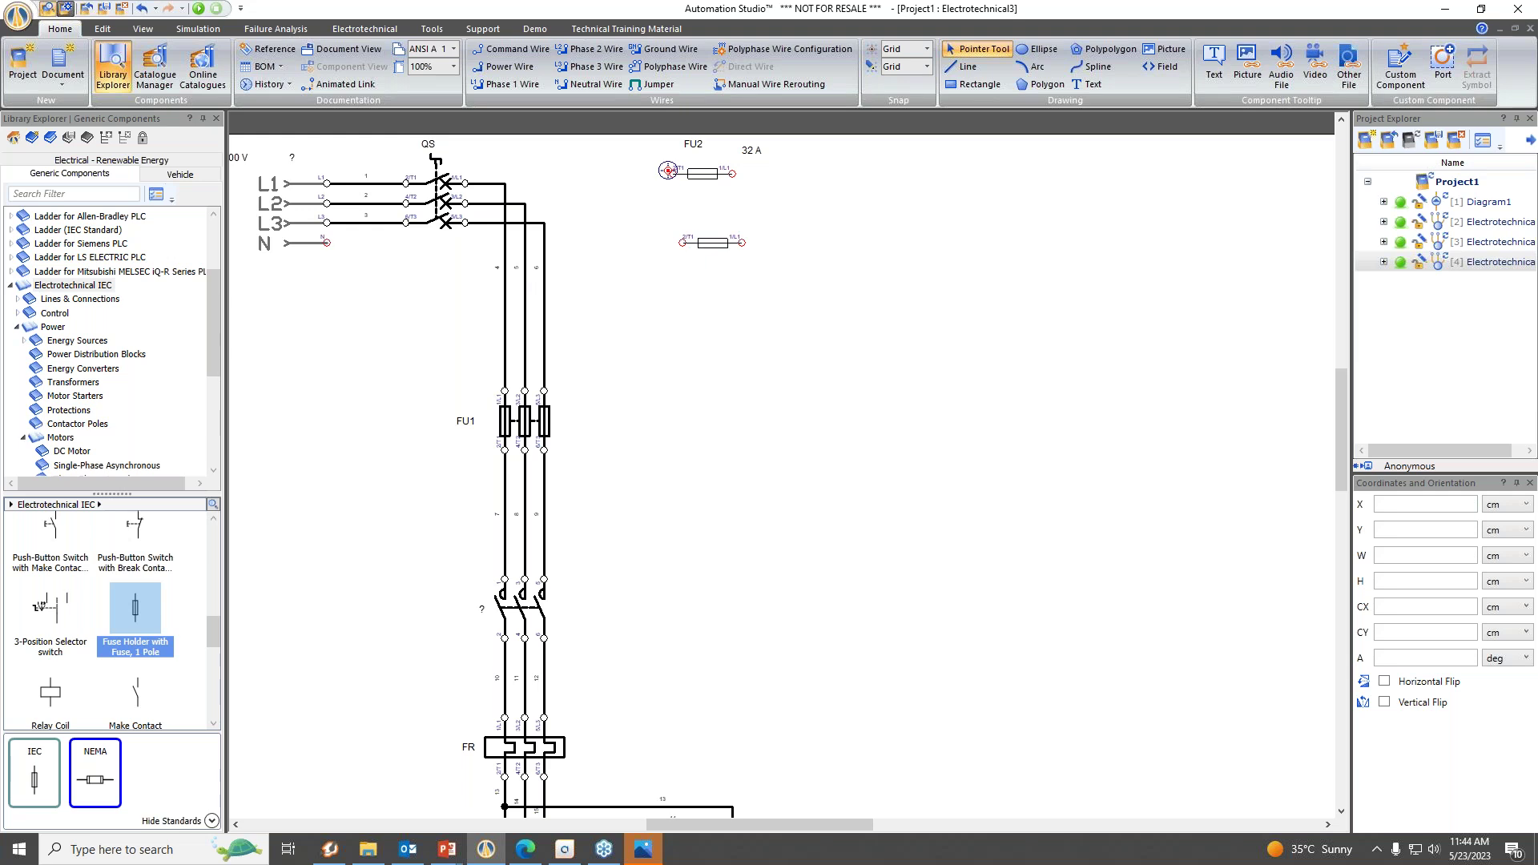
# Lower fuse holder FU2 to Y 0.6 cm so it lines up with the L1 line.
pyautogui.rightClick(546, 171)
pyautogui.click(779, 203)
pyautogui.click(734, 253)
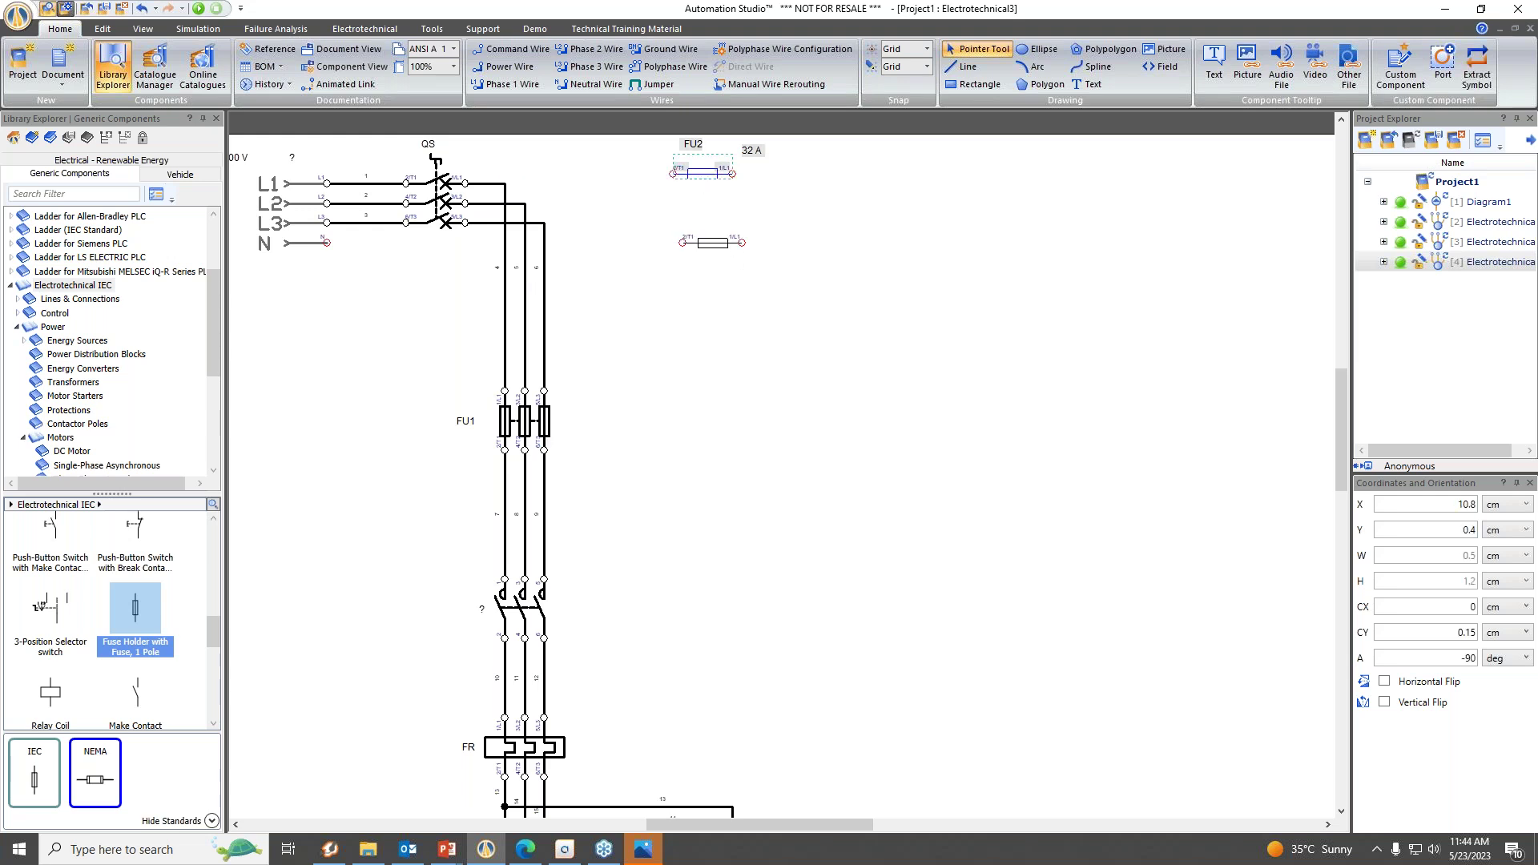
pyautogui.press('Down')
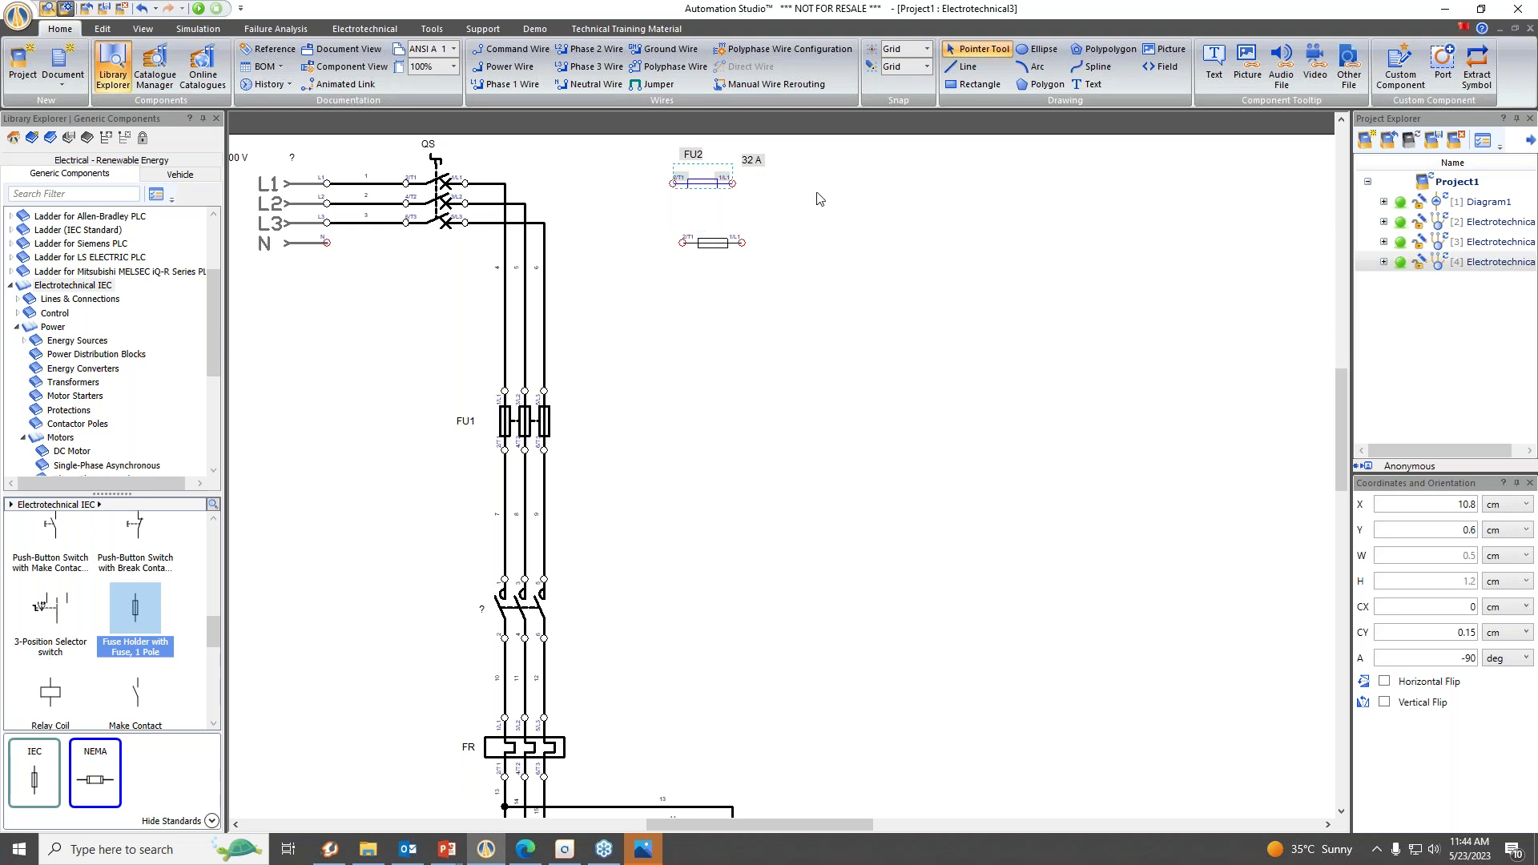
# Wire the left terminal of FU2 to the L1 line at the outlet of switch QS.
pyautogui.click(704, 202)
pyautogui.click(674, 183)
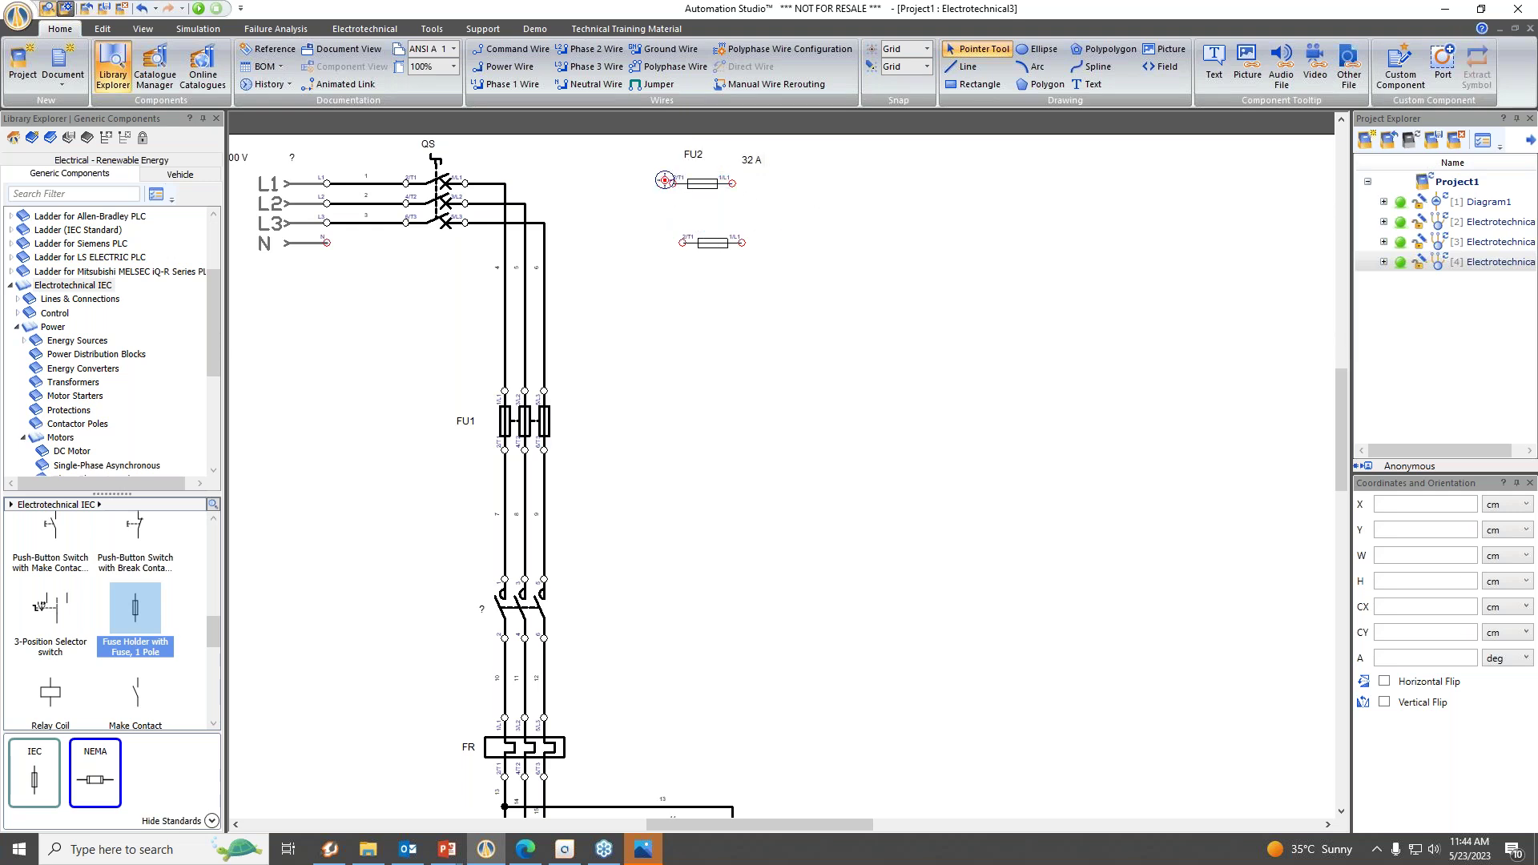
pyautogui.click(491, 183)
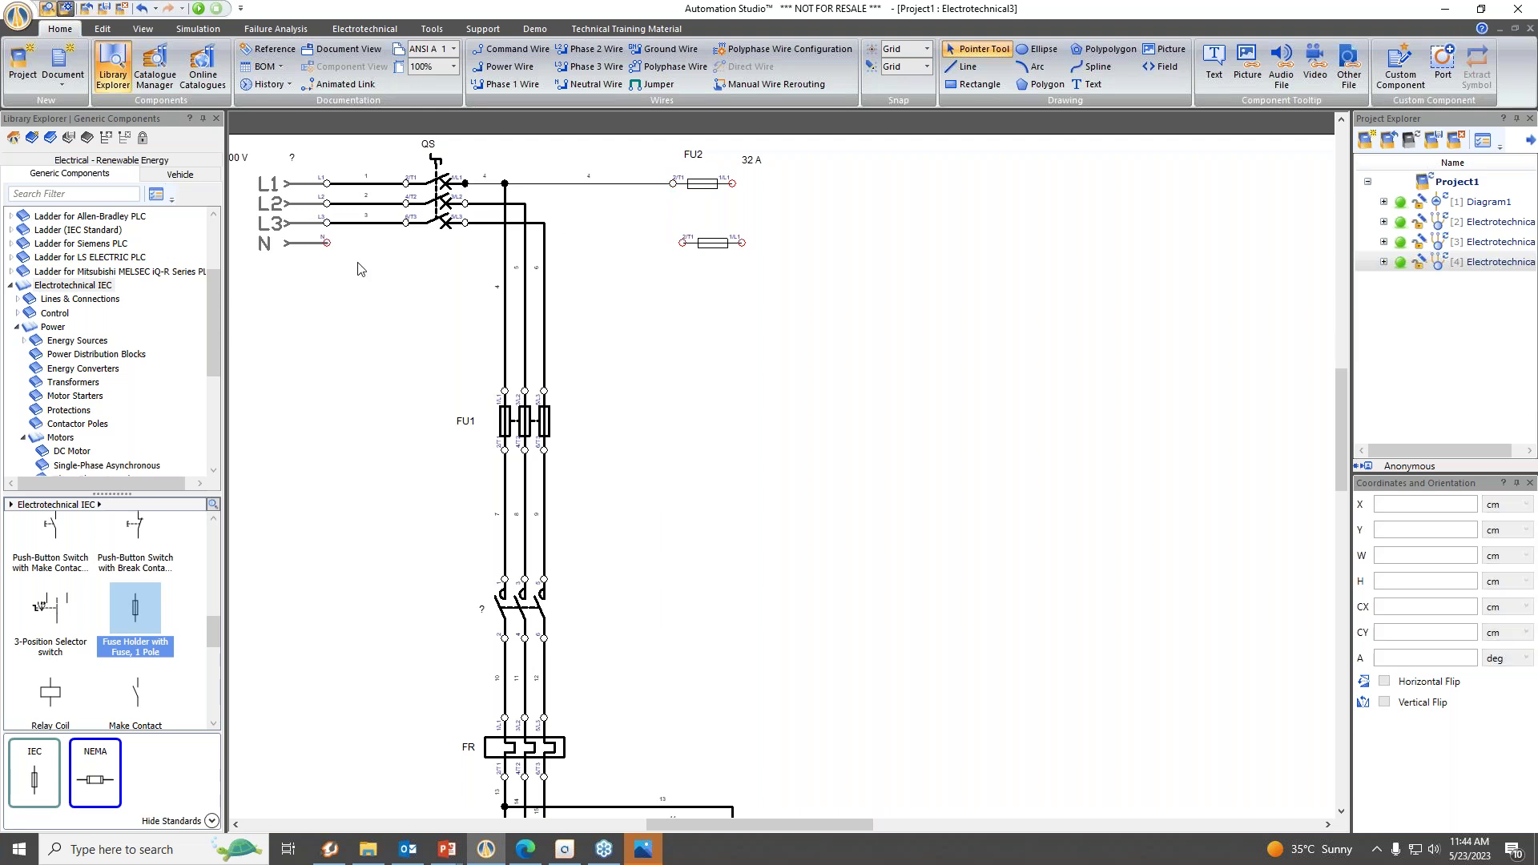
# Wire the neutral line N to the left terminal of the unnamed fuse holder below FU2.
pyautogui.click(330, 243)
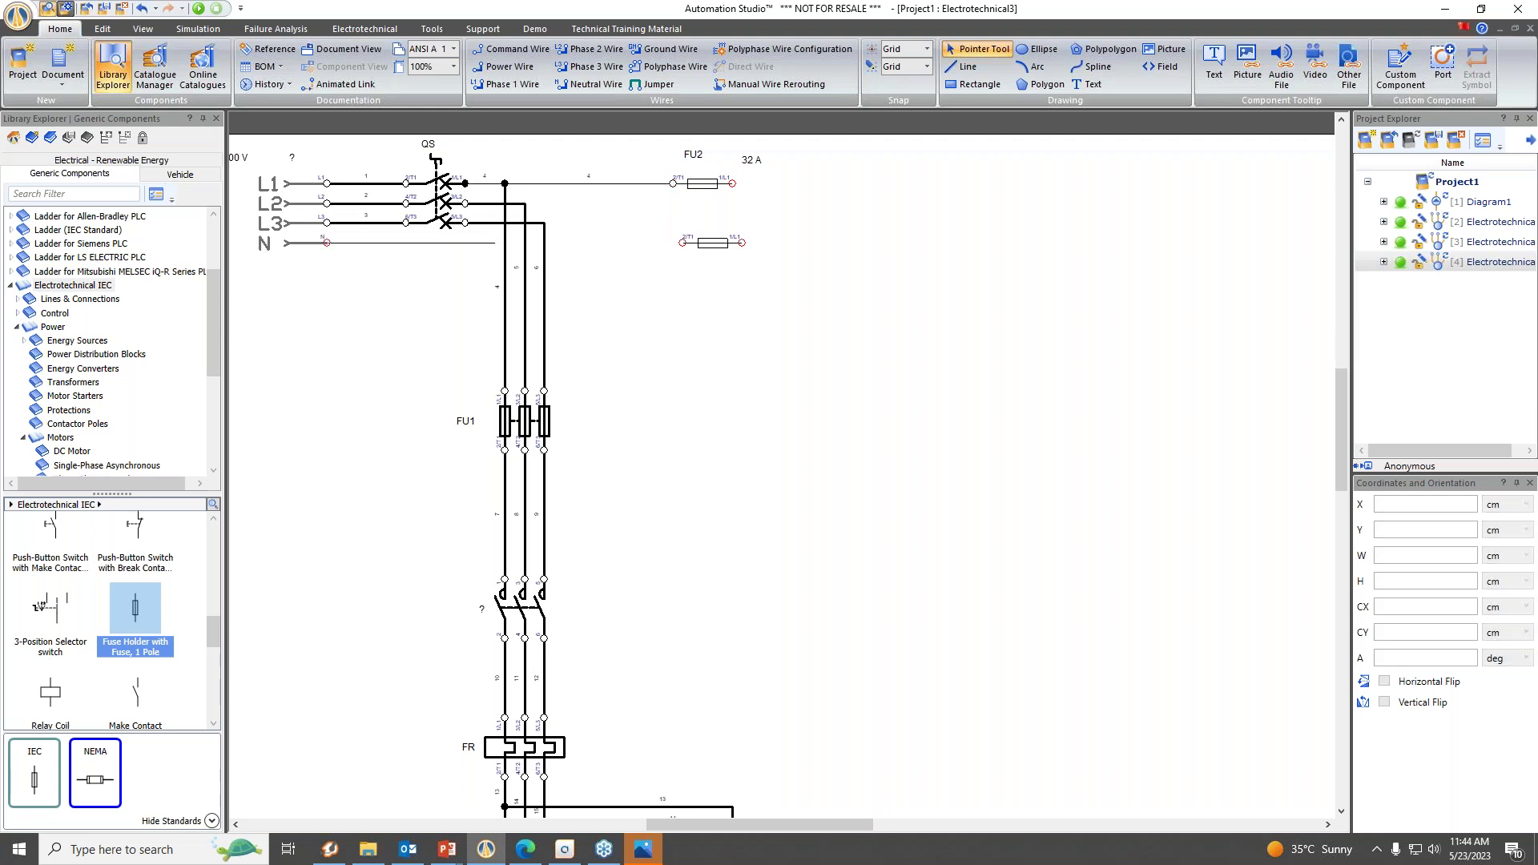
pyautogui.click(683, 242)
# Place three Make Contacts without aliases in a row at X 13, 14.6 and 16.2 cm, Y 4.8 cm.
pyautogui.scroll(-1, 138, 634)
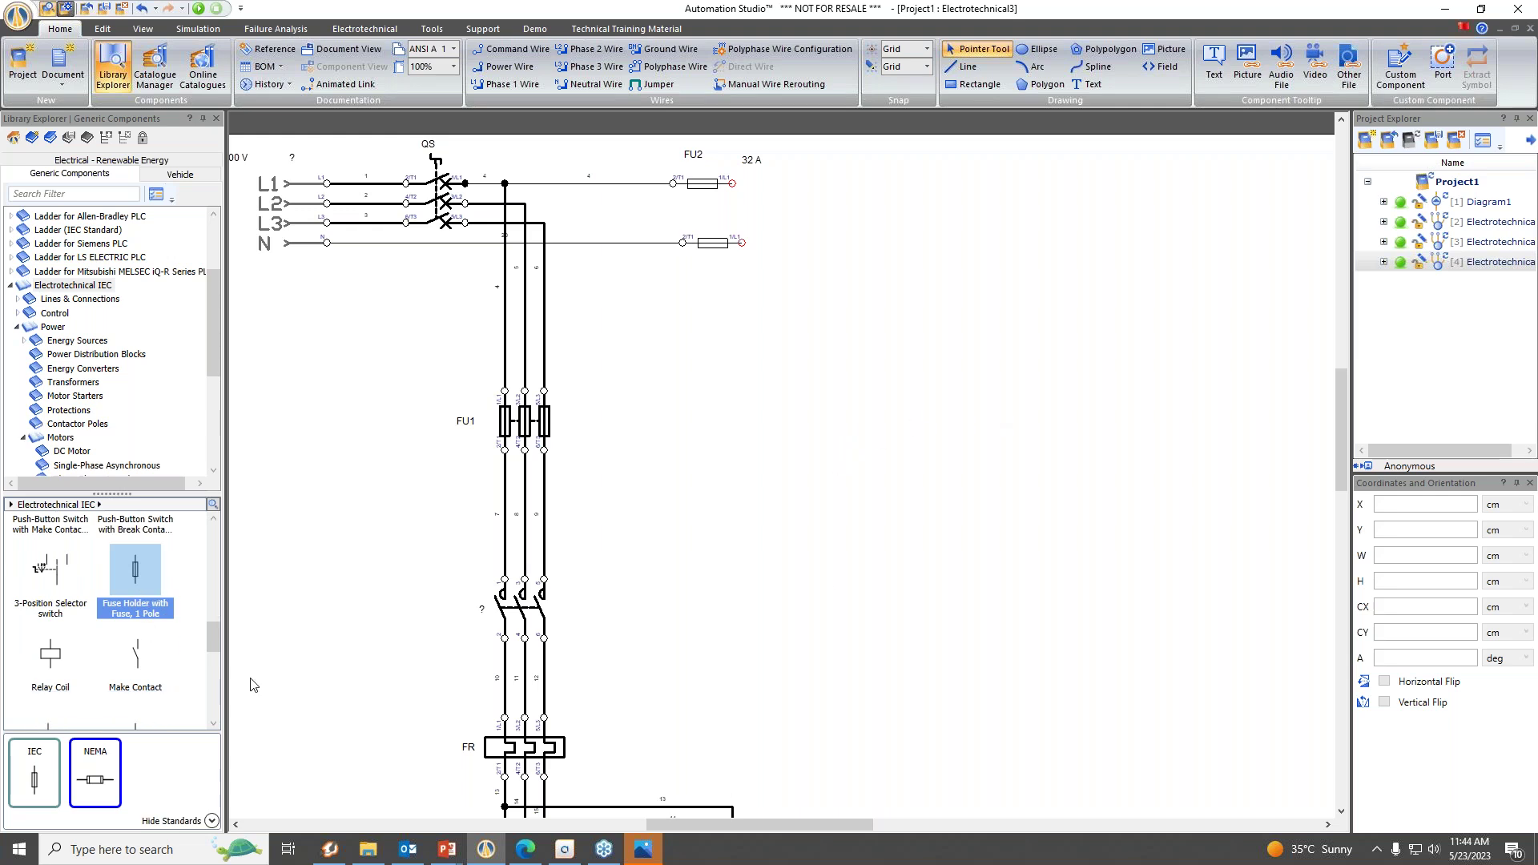
pyautogui.click(136, 665)
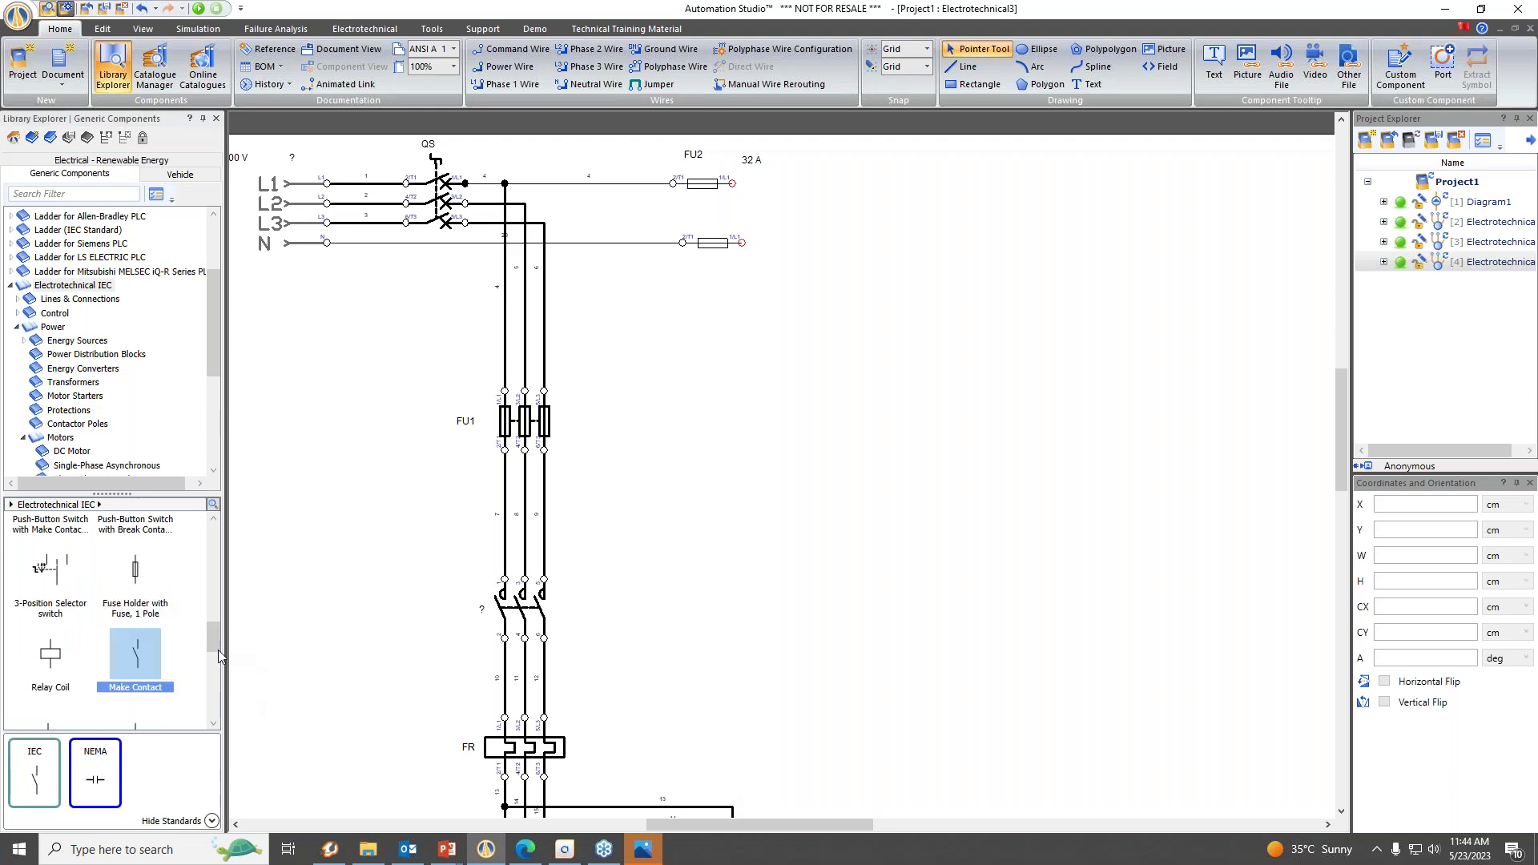
pyautogui.moveTo(138, 665); pyautogui.dragTo(857, 380)
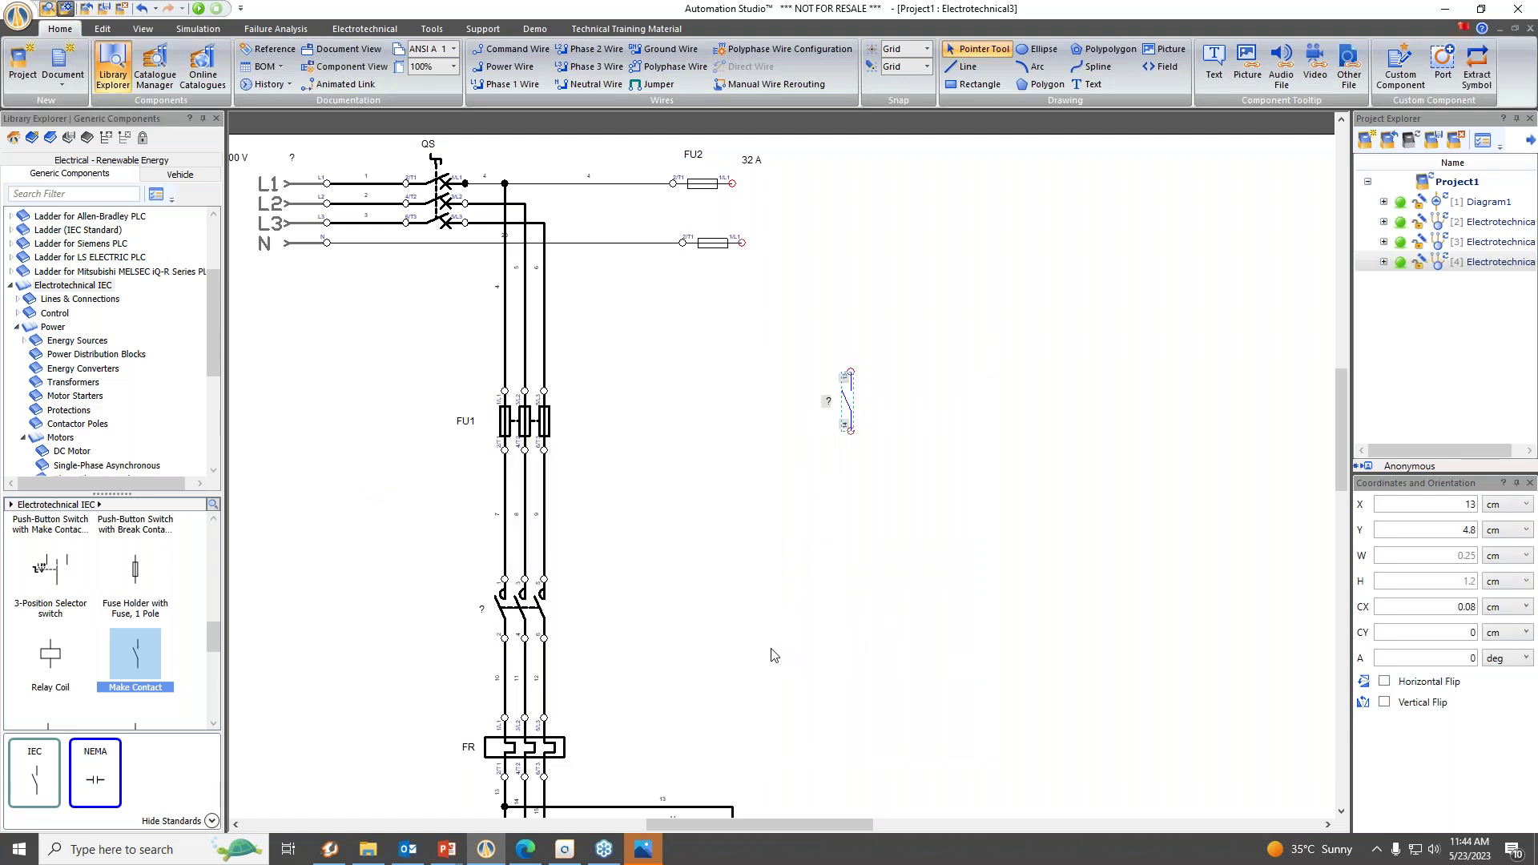
pyautogui.moveTo(134, 665); pyautogui.dragTo(937, 397)
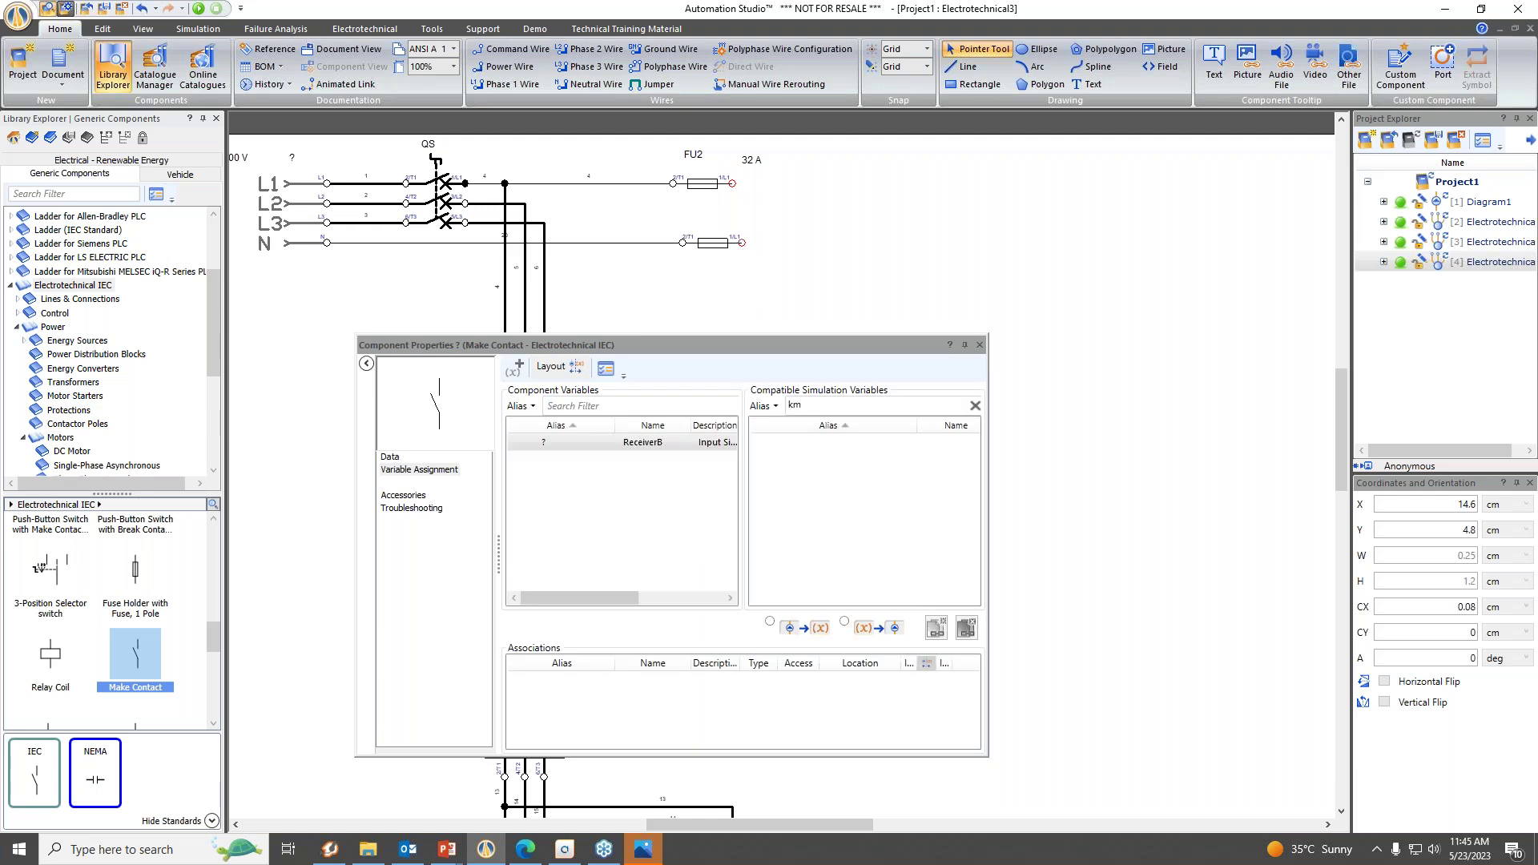
pyautogui.click(817, 528)
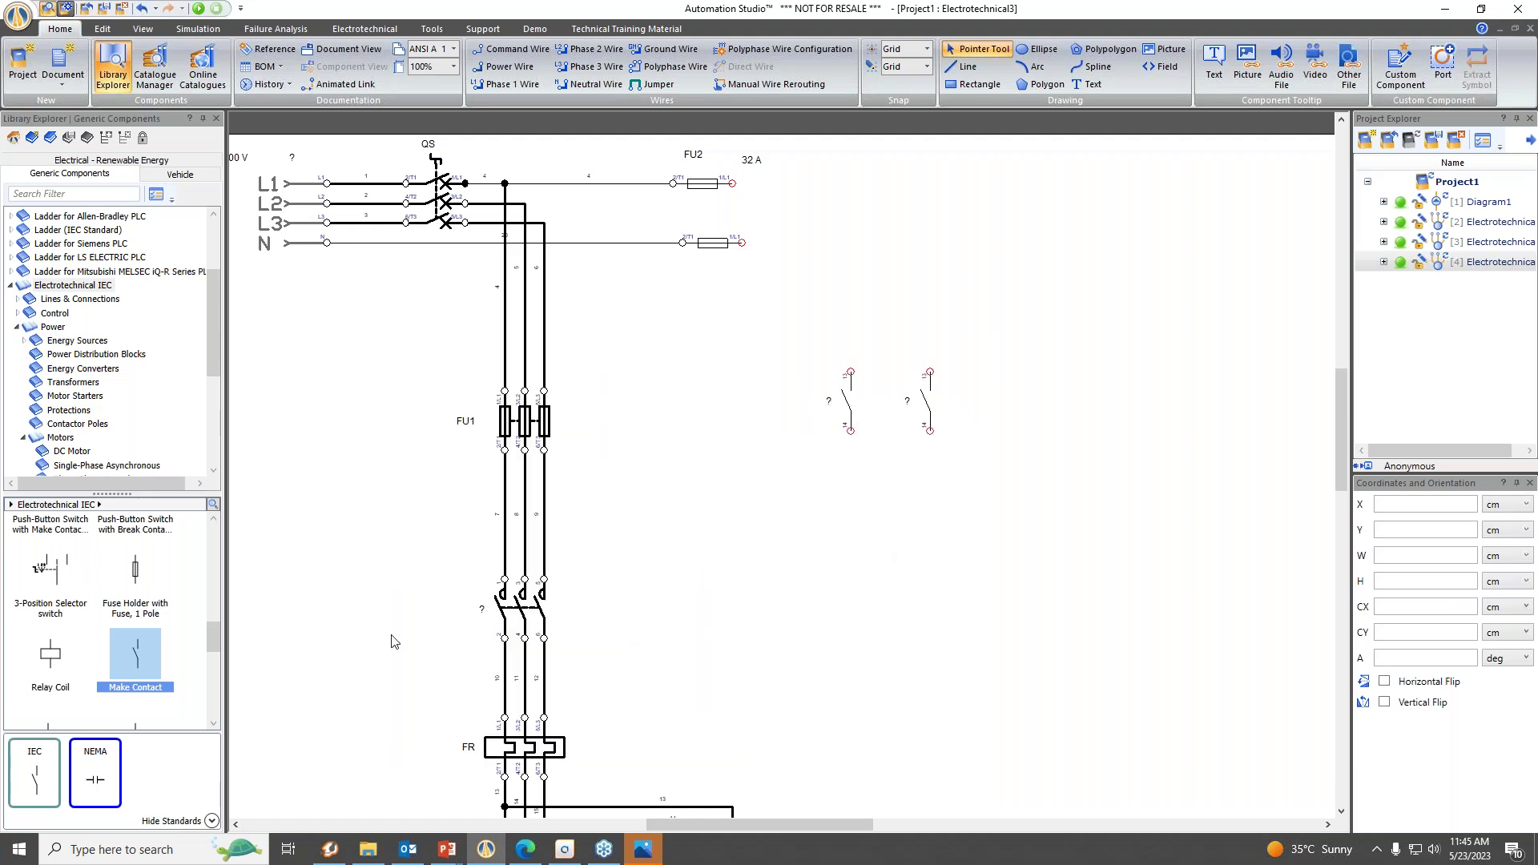
pyautogui.moveTo(136, 666); pyautogui.dragTo(1011, 378)
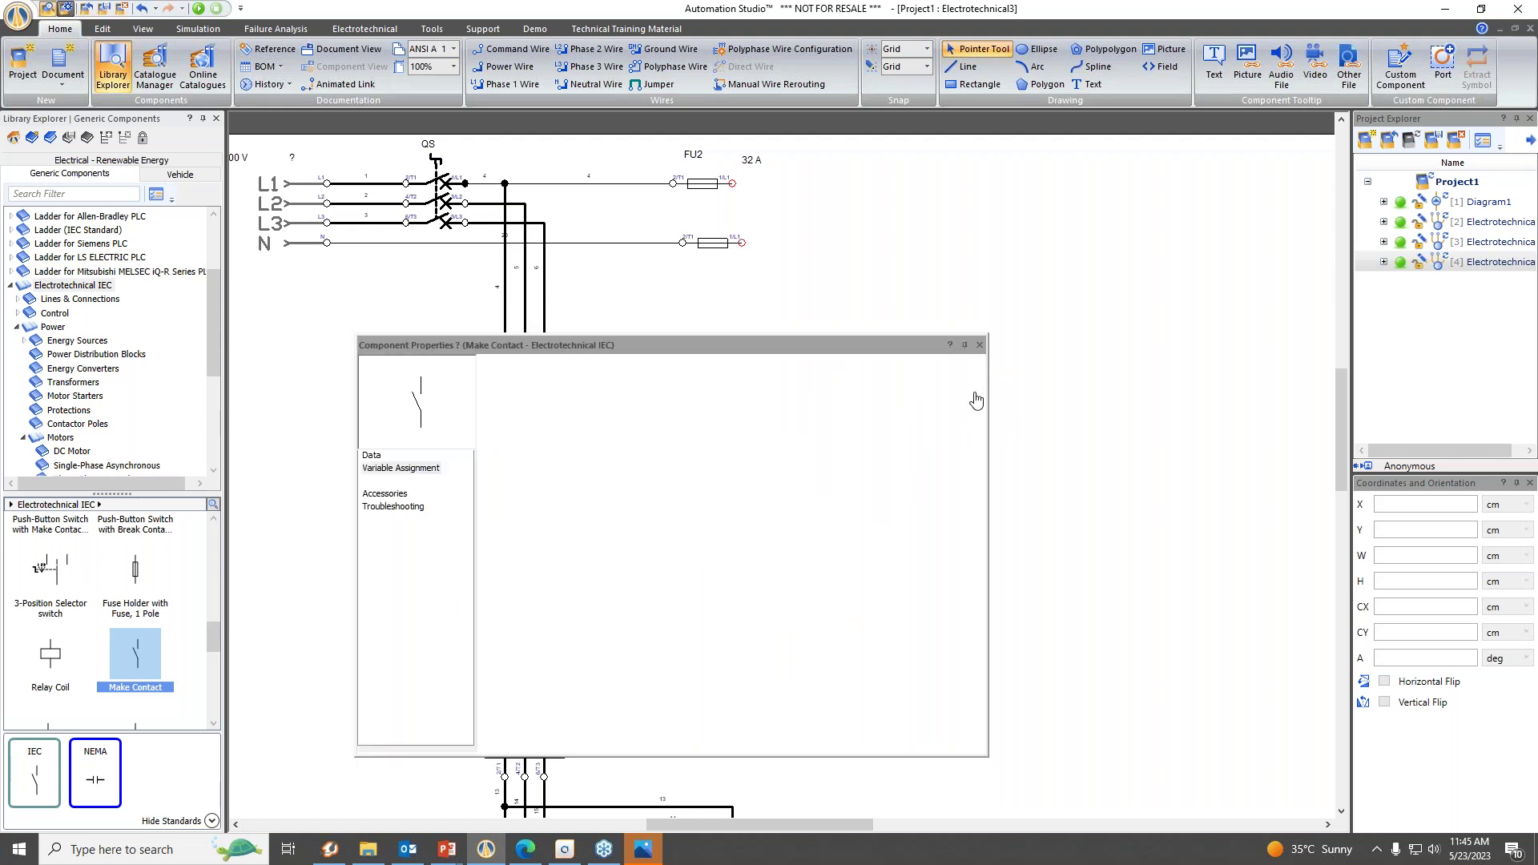
pyautogui.click(980, 345)
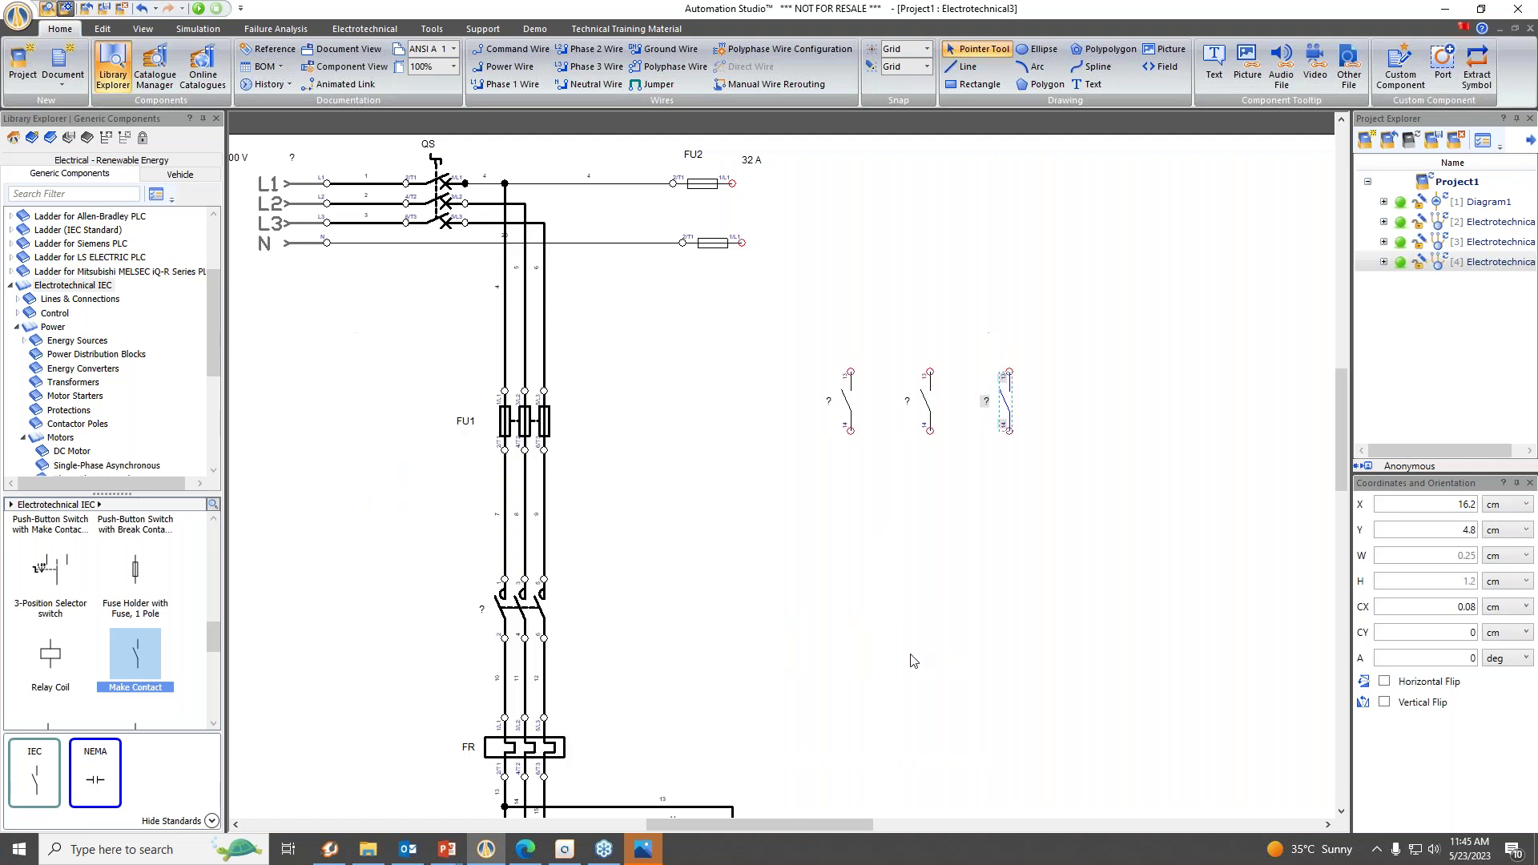
pyautogui.click(665, 561)
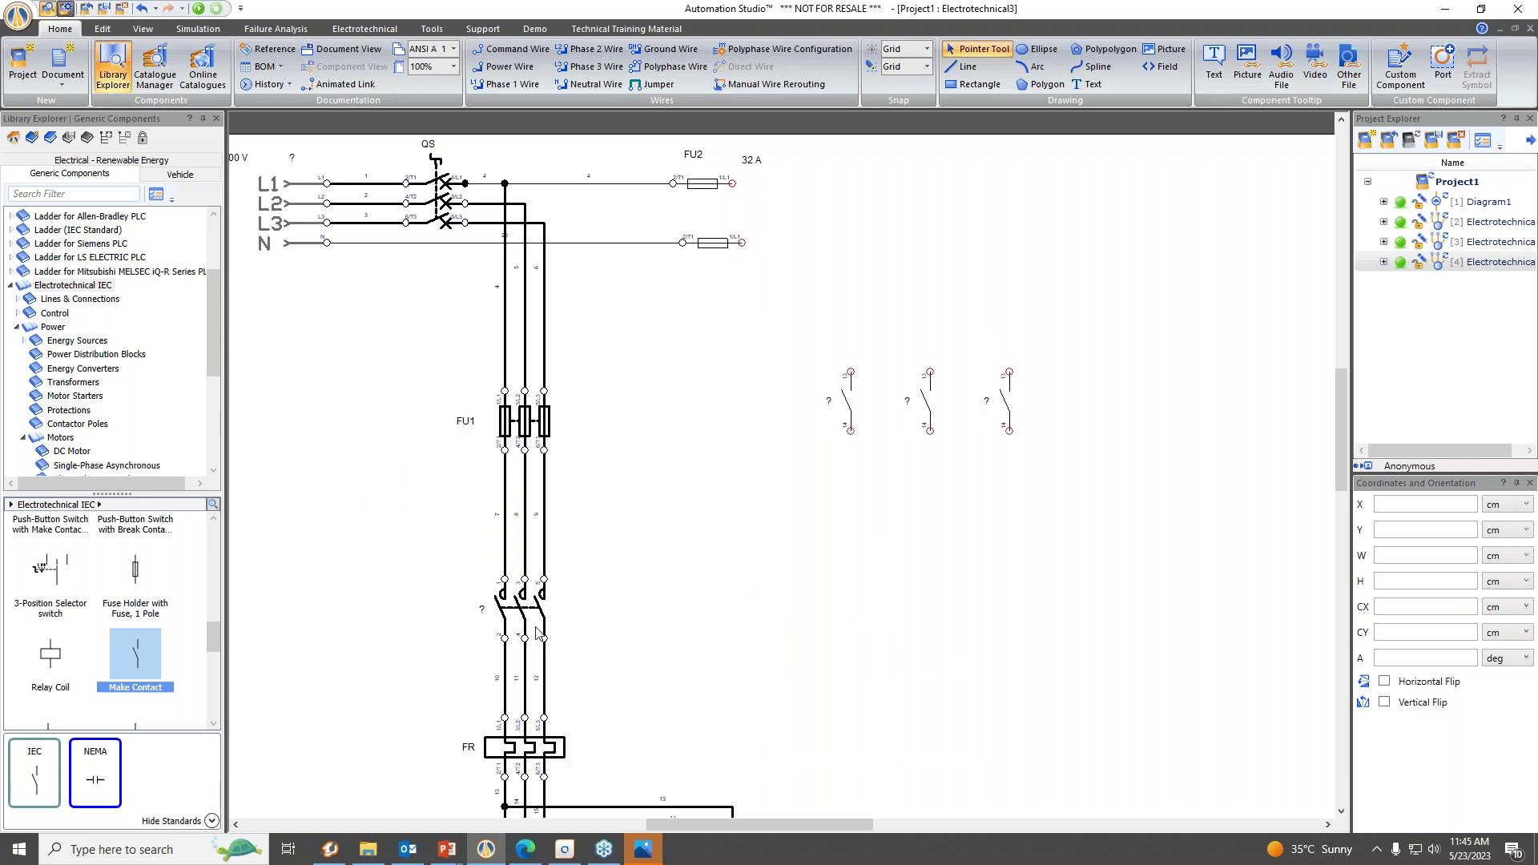
# Place three lamps without aliases below the make contacts, at X 13, 14.6 and 16.2 cm, Y 7.6 cm.
pyautogui.scroll(-3, 144, 633)
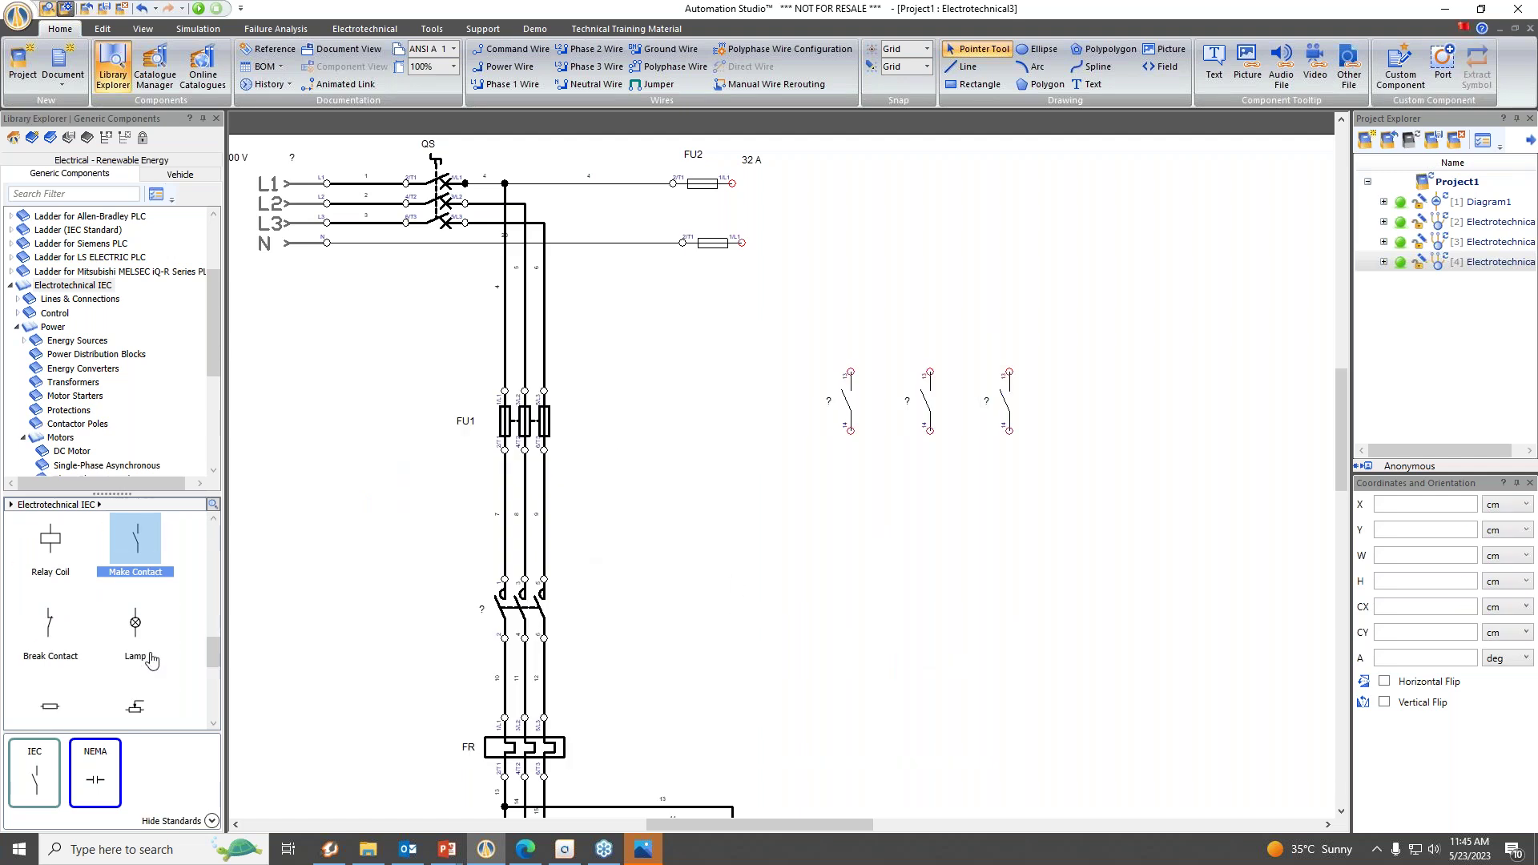
pyautogui.click(139, 629)
pyautogui.moveTo(138, 635); pyautogui.dragTo(859, 514)
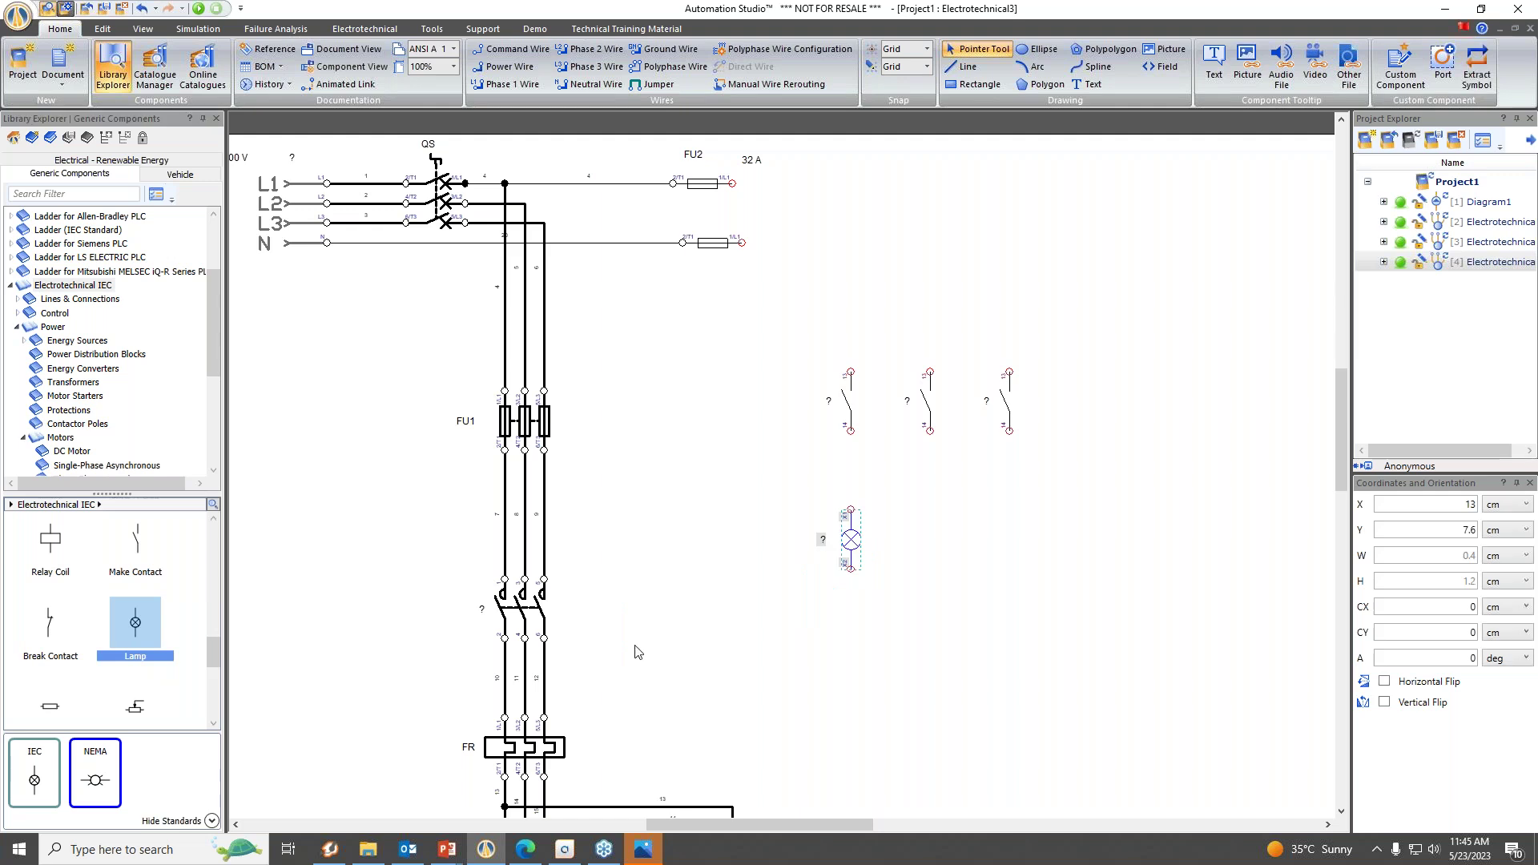
pyautogui.moveTo(138, 633); pyautogui.dragTo(932, 513)
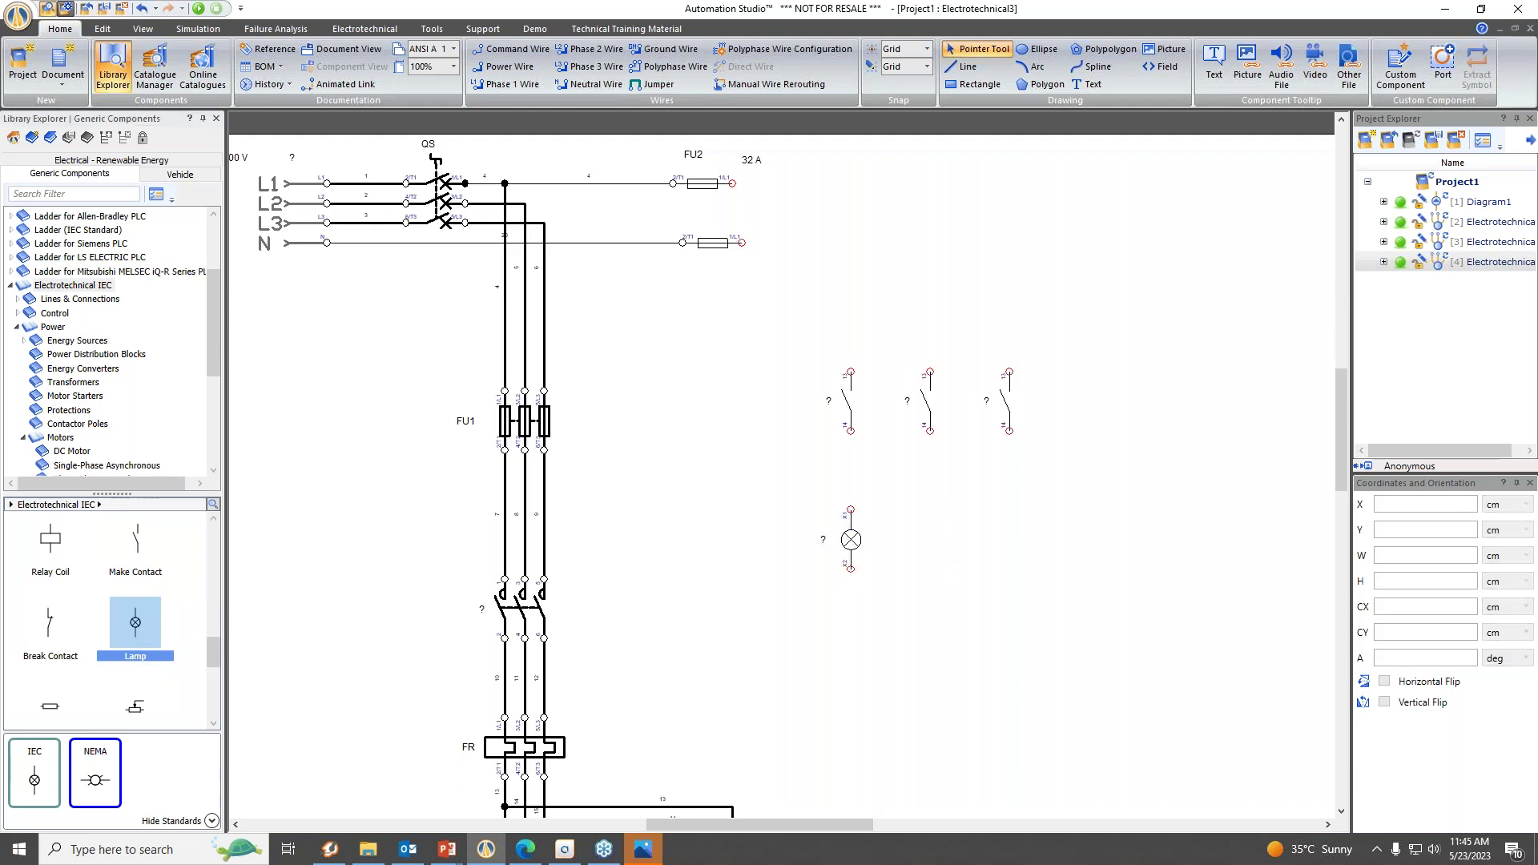
pyautogui.moveTo(135, 633); pyautogui.dragTo(1020, 518)
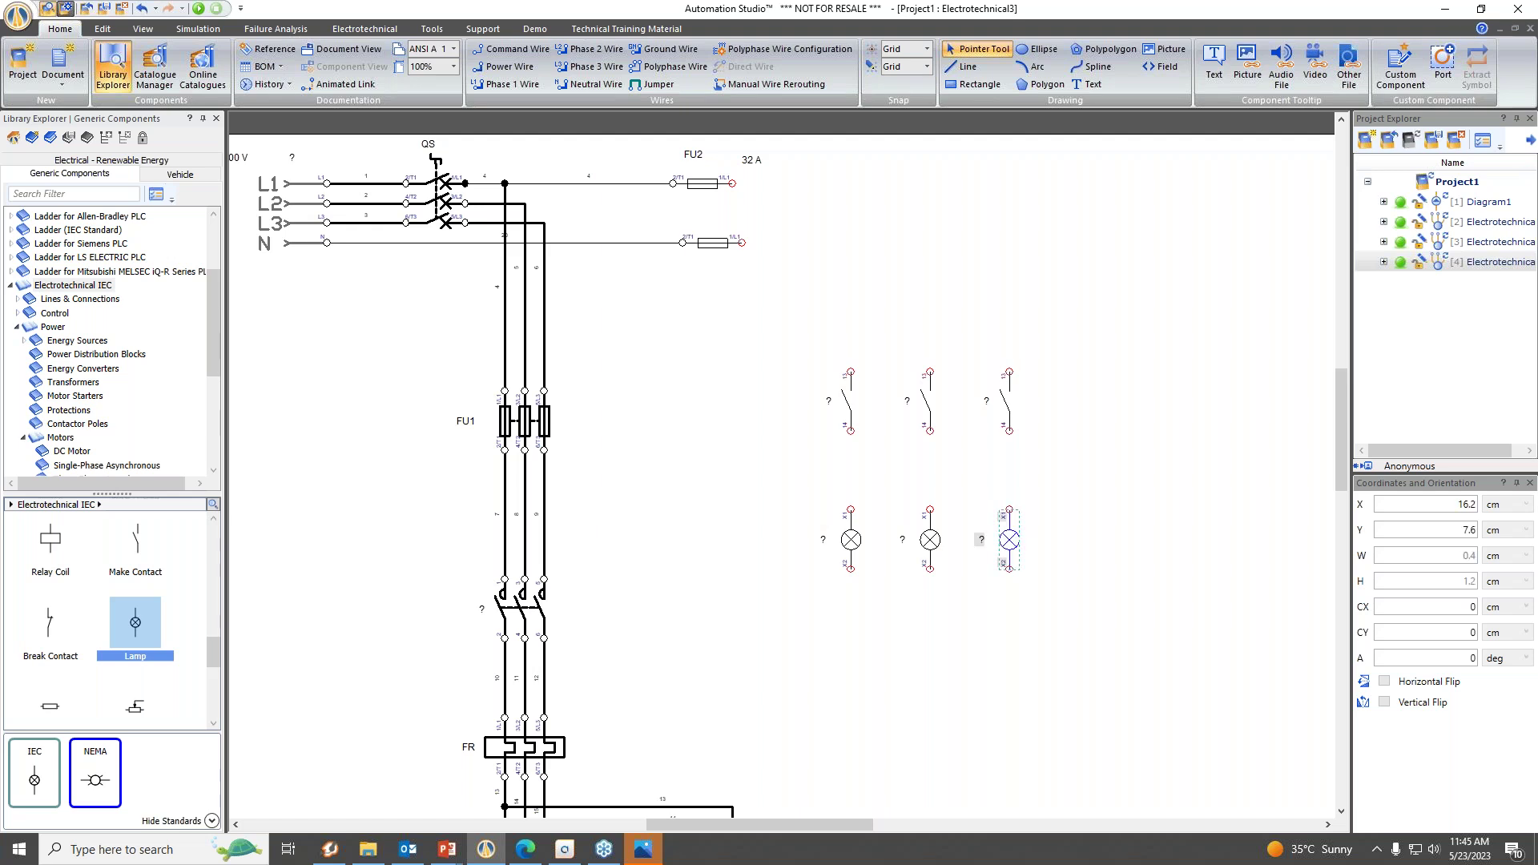
pyautogui.click(911, 698)
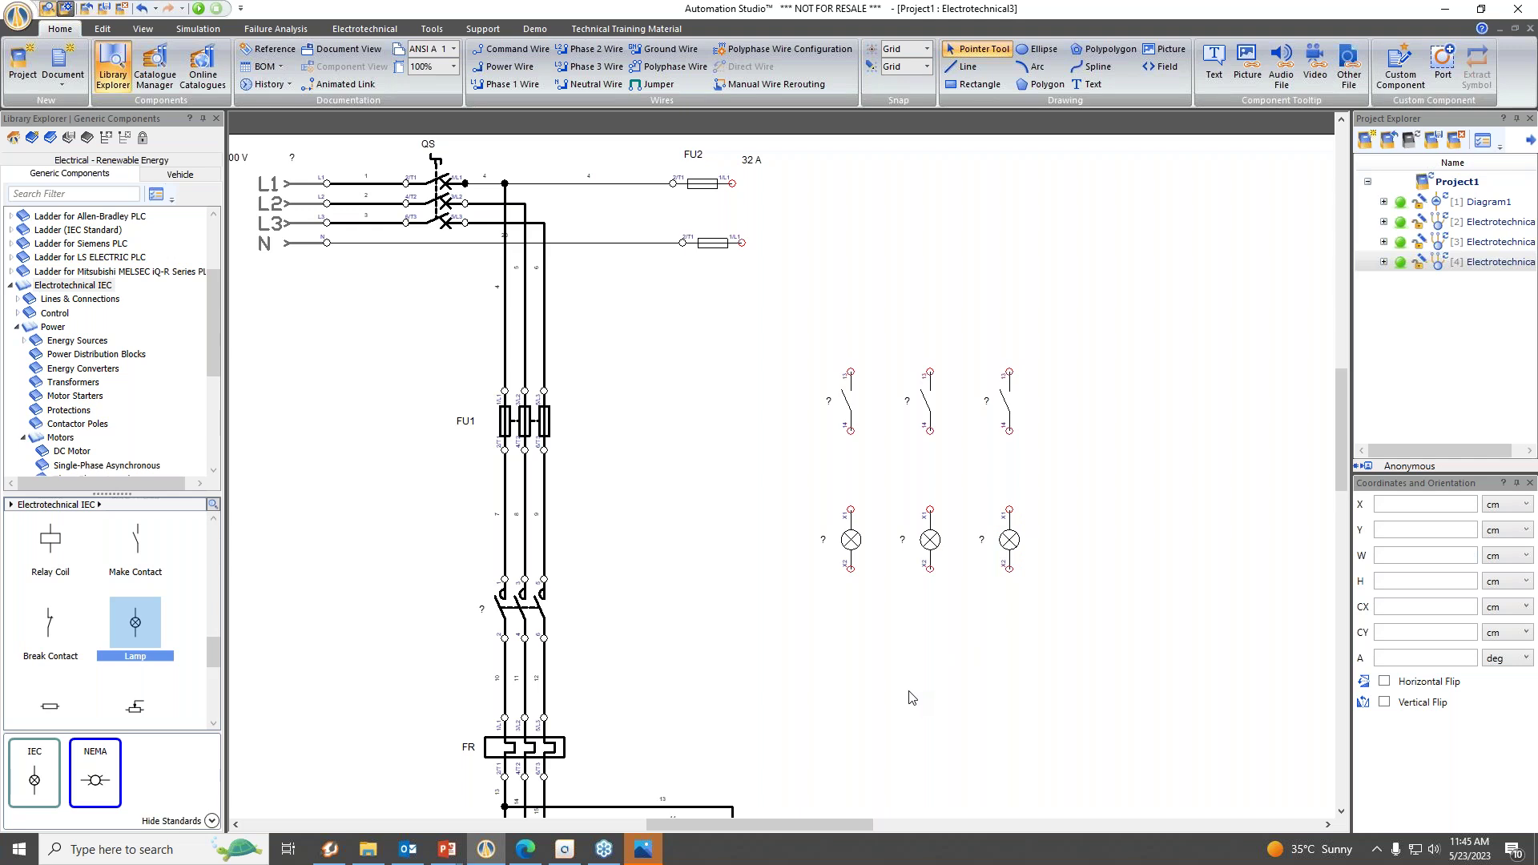
# Browse the Electrotechnical IEC component library and open its Relay Contacts category under Control.
pyautogui.scroll(1, 896, 721)
pyautogui.moveTo(805, 828); pyautogui.dragTo(817, 835)
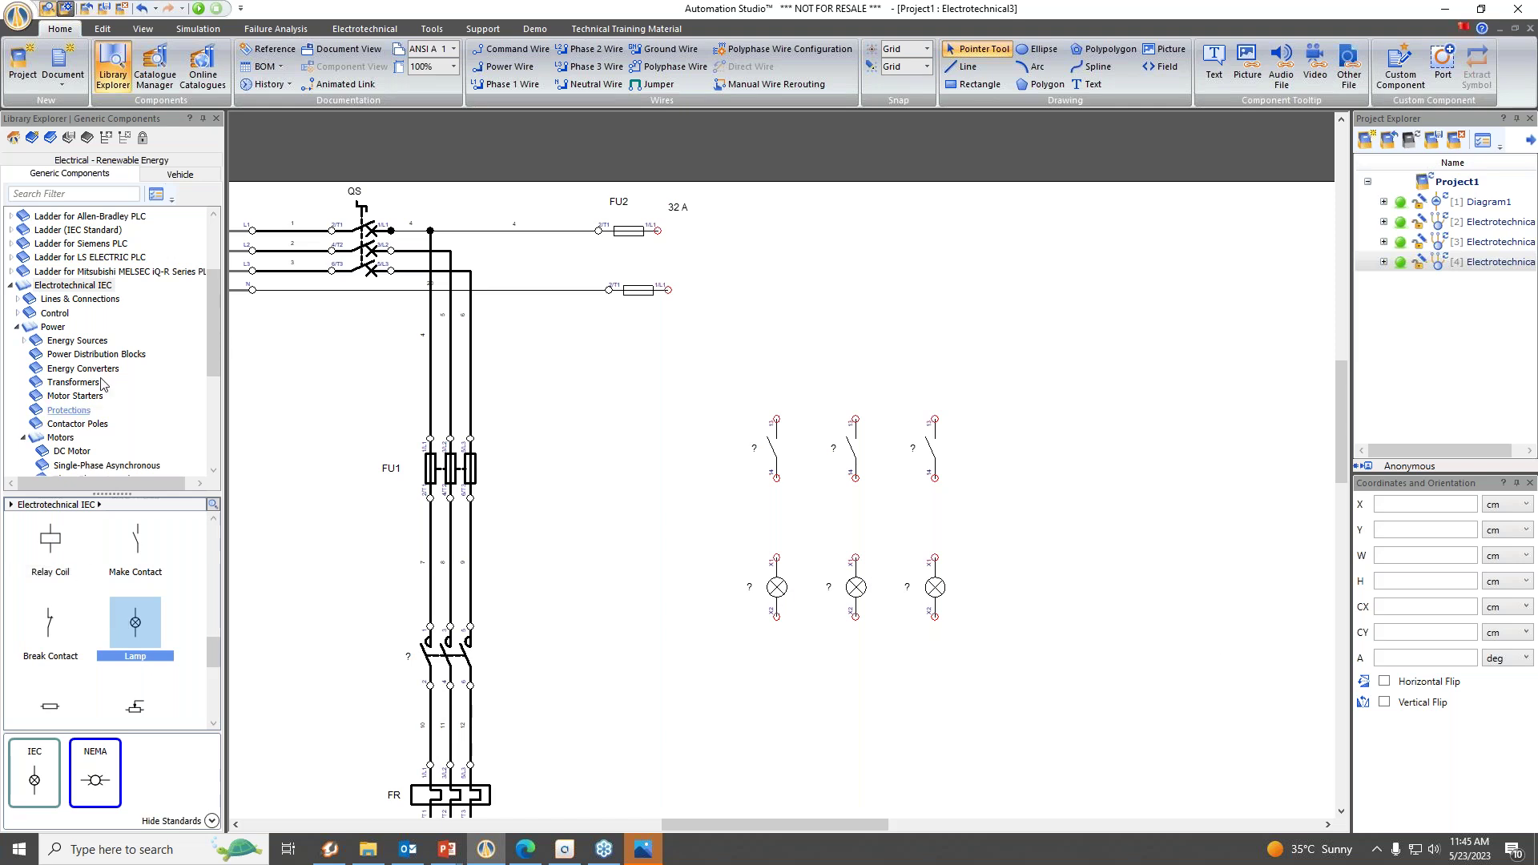
pyautogui.doubleClick(54, 329)
pyautogui.doubleClick(67, 332)
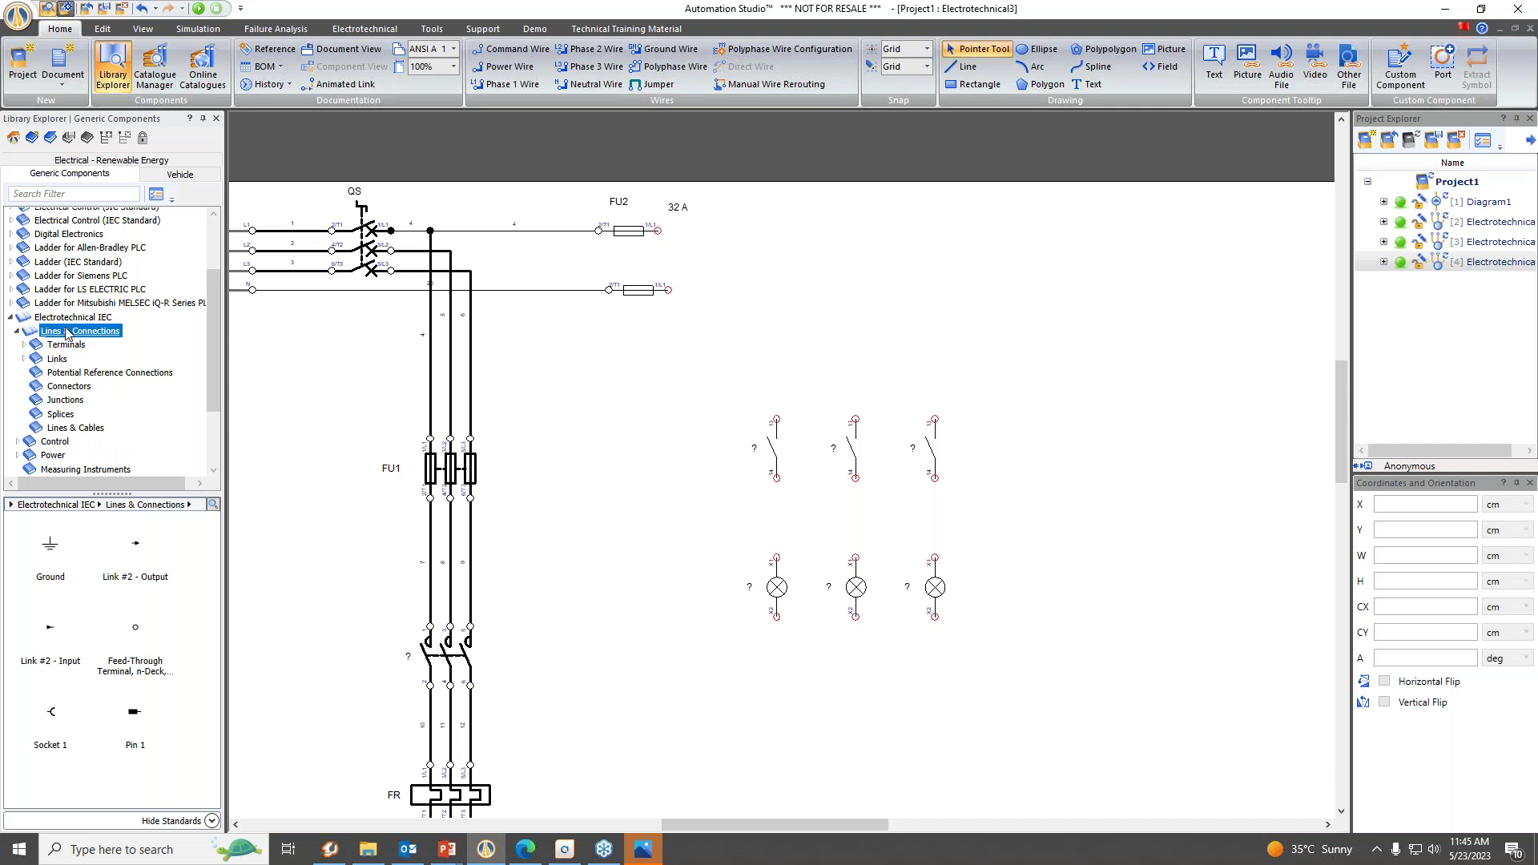
pyautogui.scroll(-1, 64, 325)
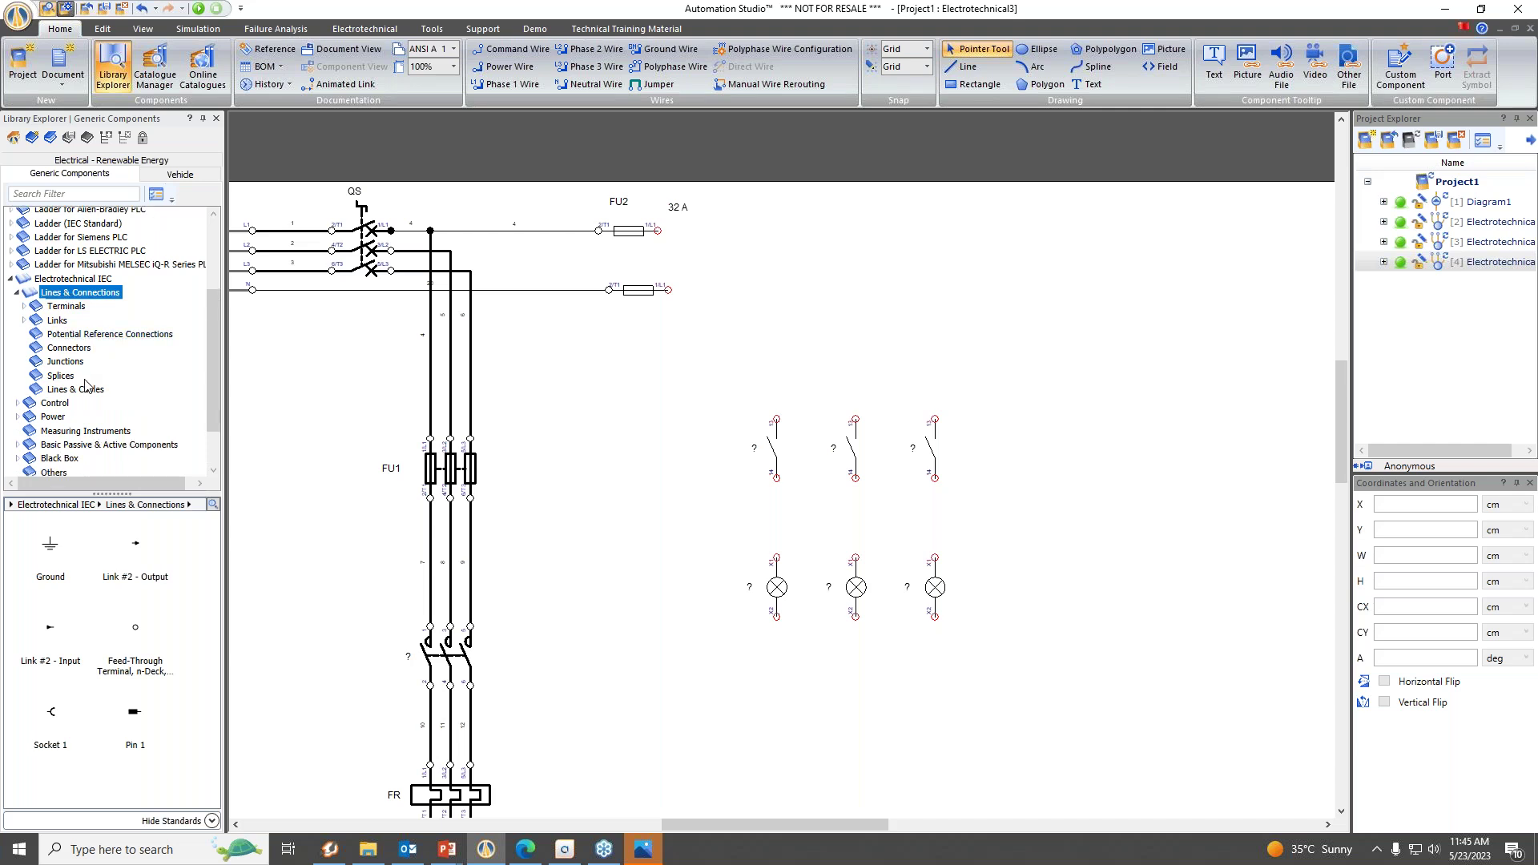
pyautogui.doubleClick(54, 281)
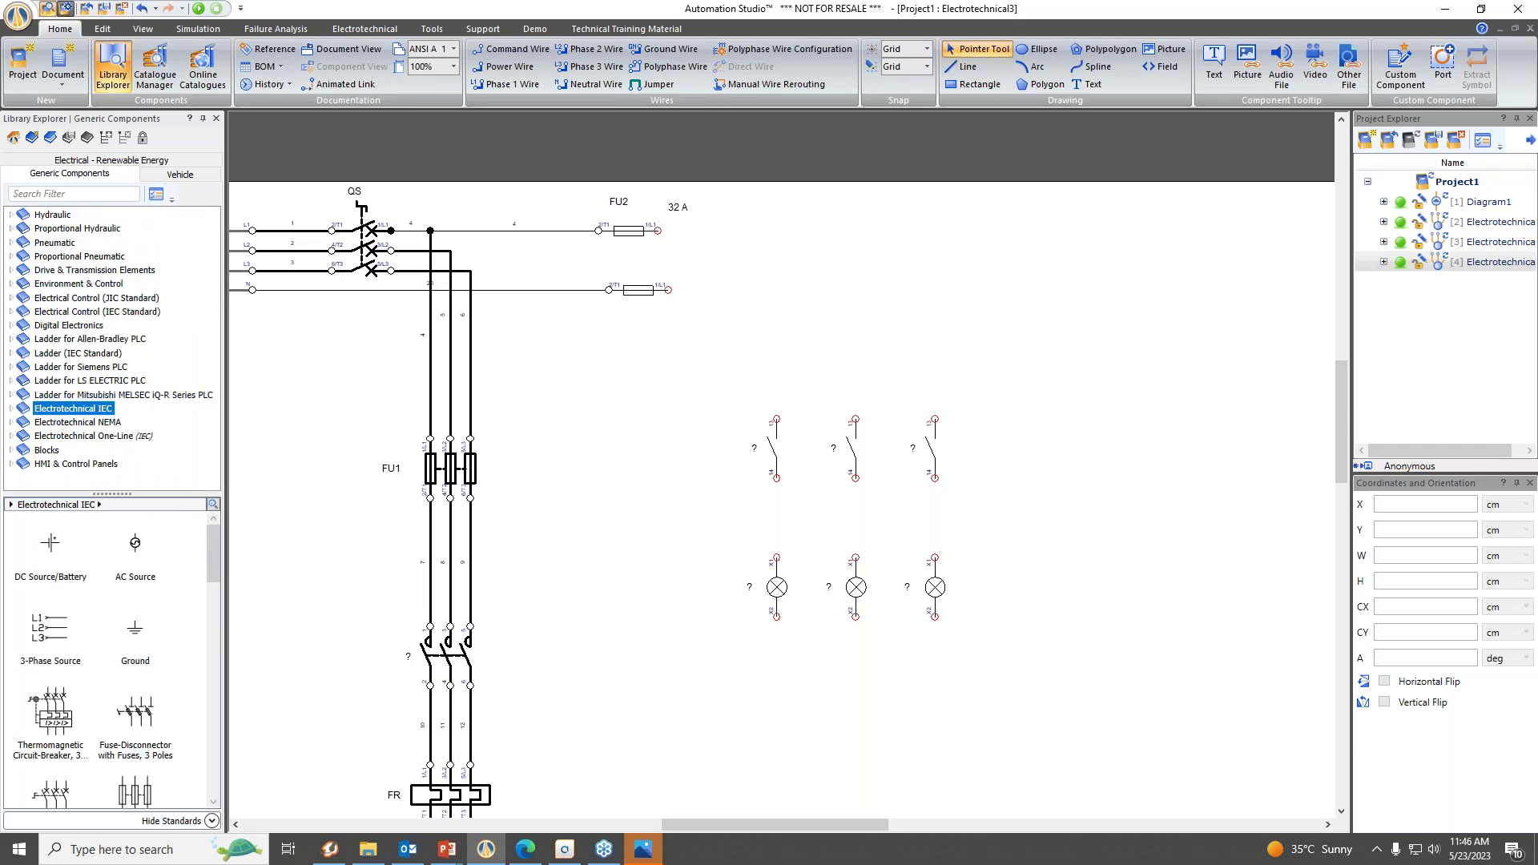
pyautogui.doubleClick(71, 409)
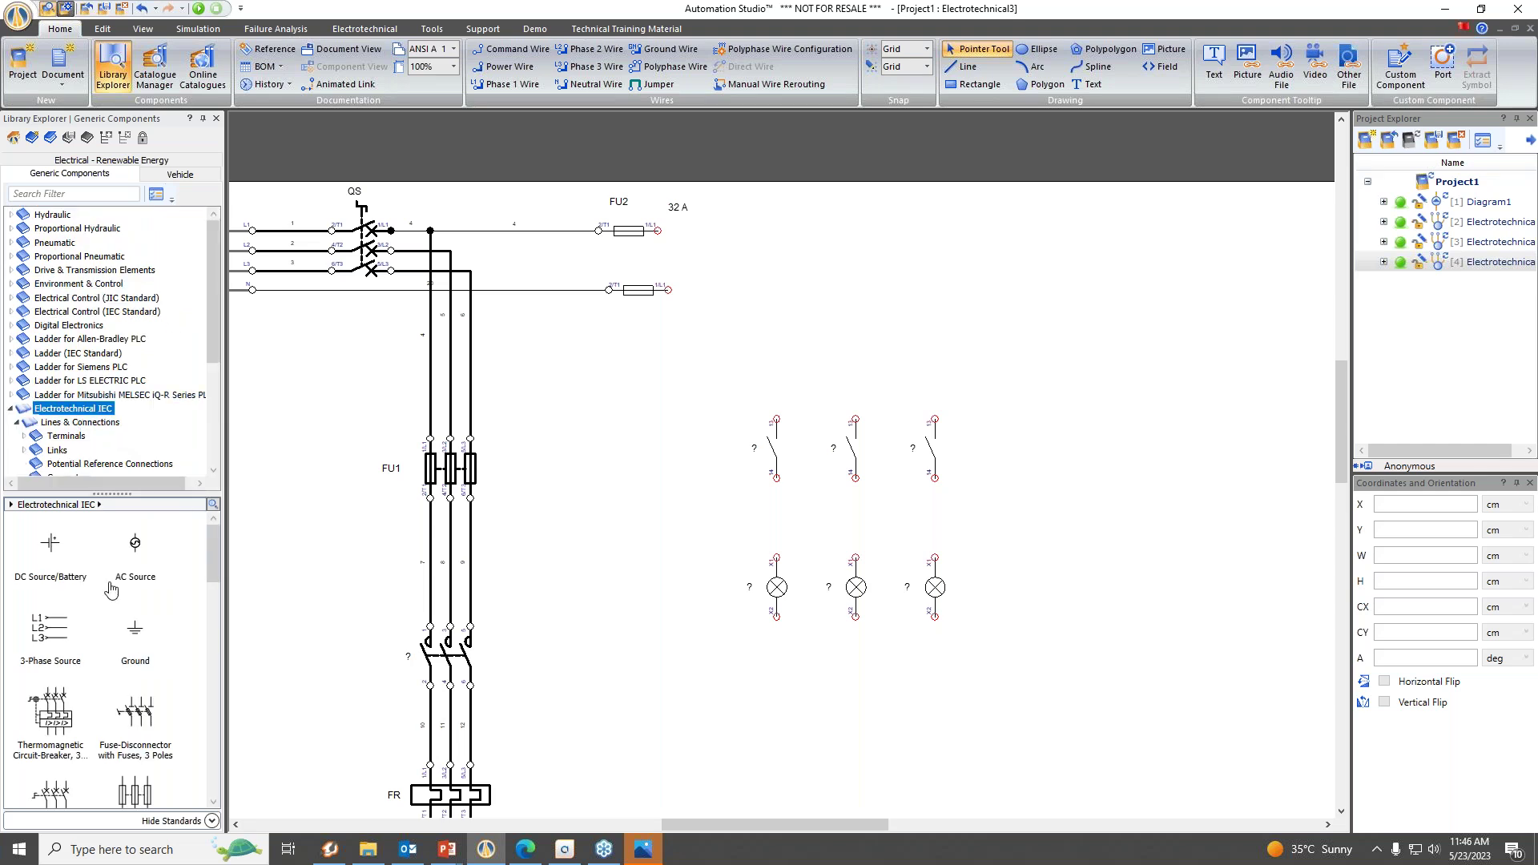
pyautogui.scroll(-3, 128, 599)
pyautogui.scroll(2, 128, 599)
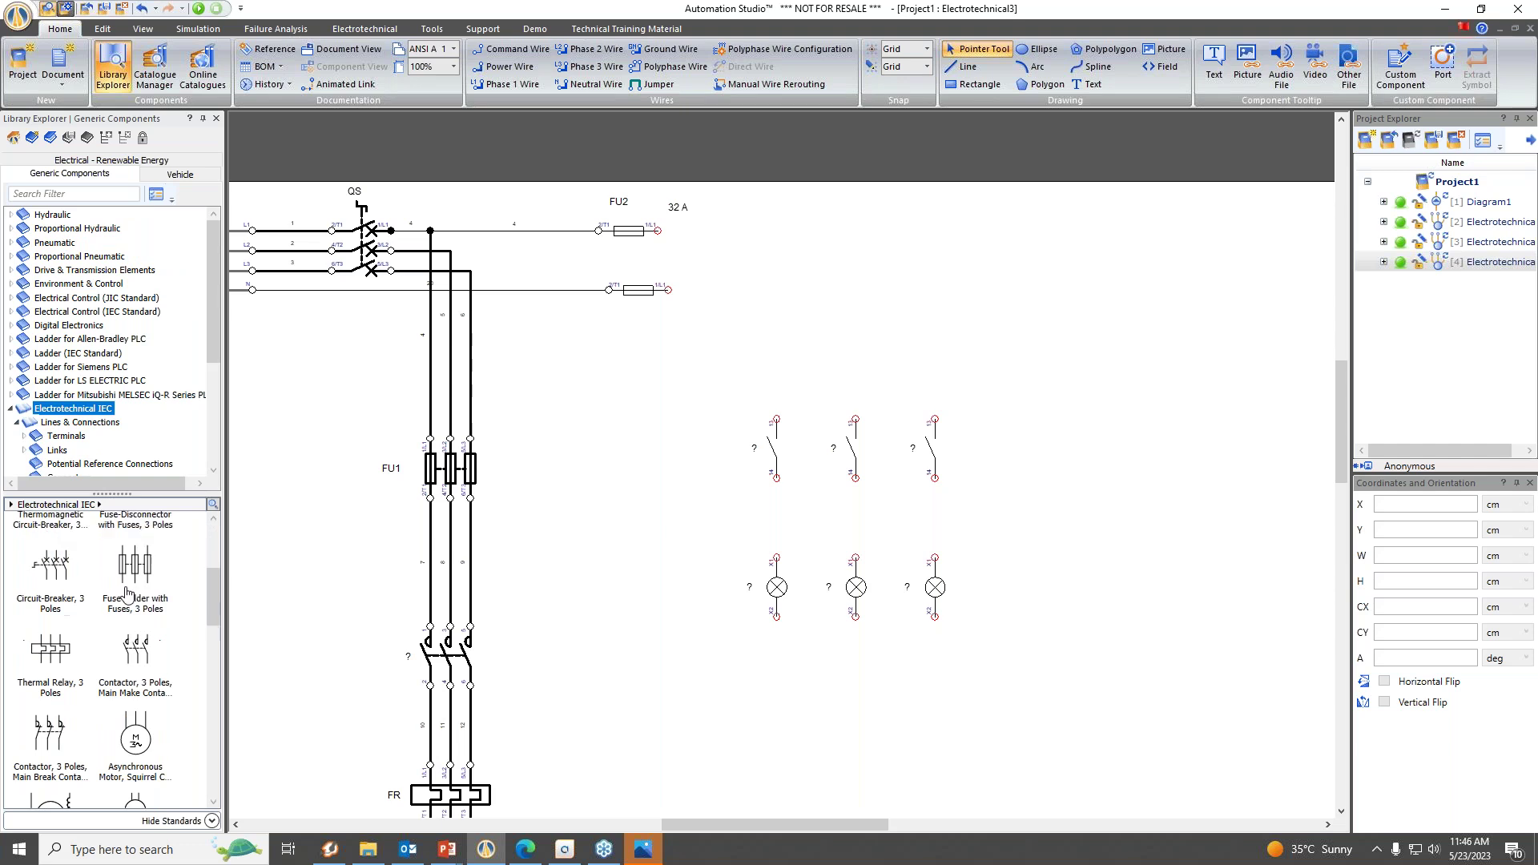
pyautogui.scroll(-2, 106, 440)
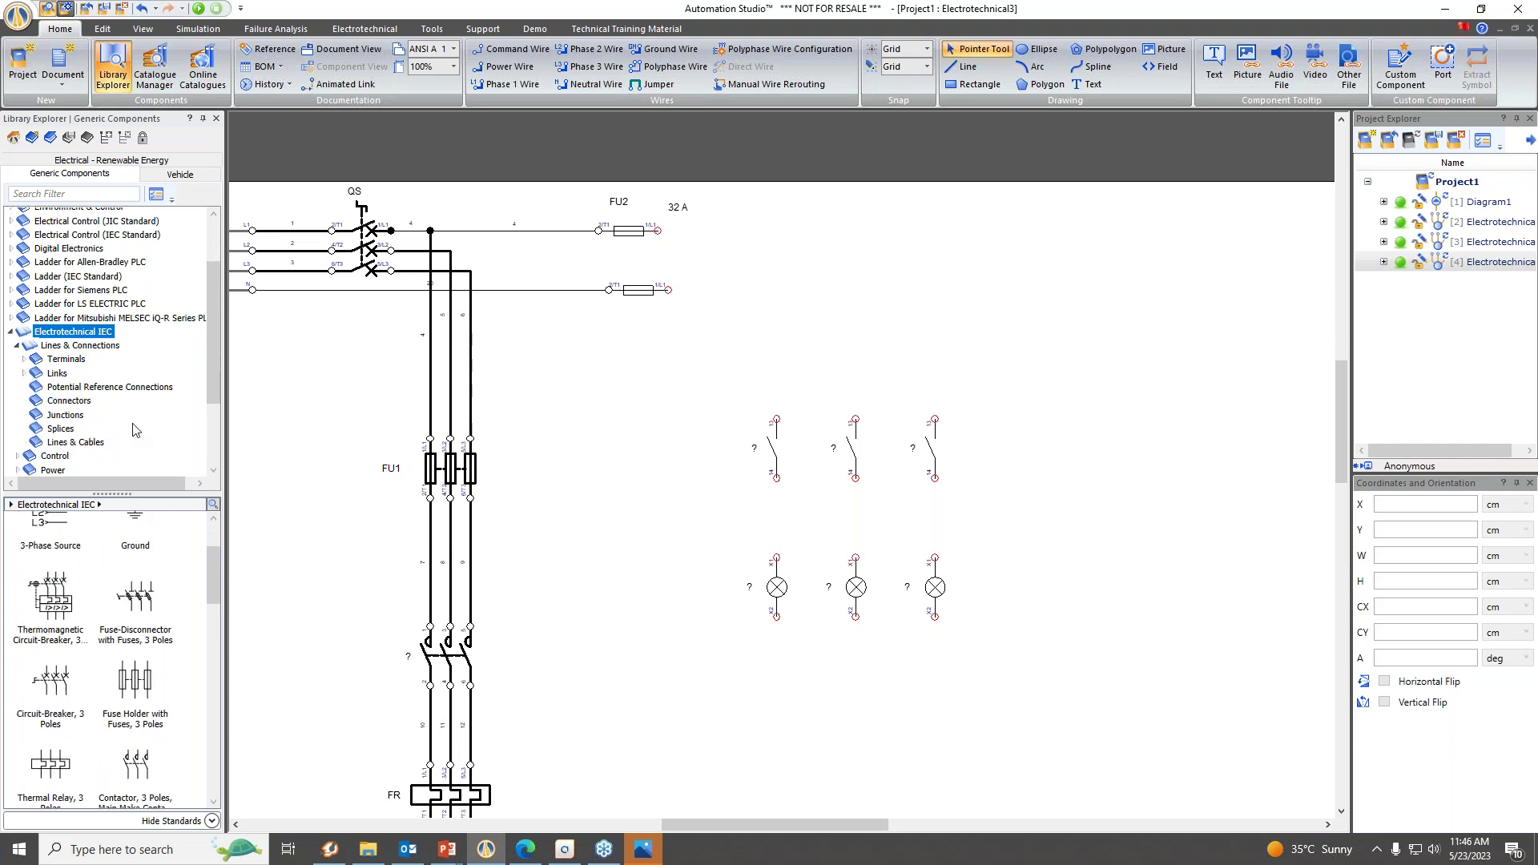
pyautogui.scroll(-1, 134, 431)
pyautogui.doubleClick(56, 418)
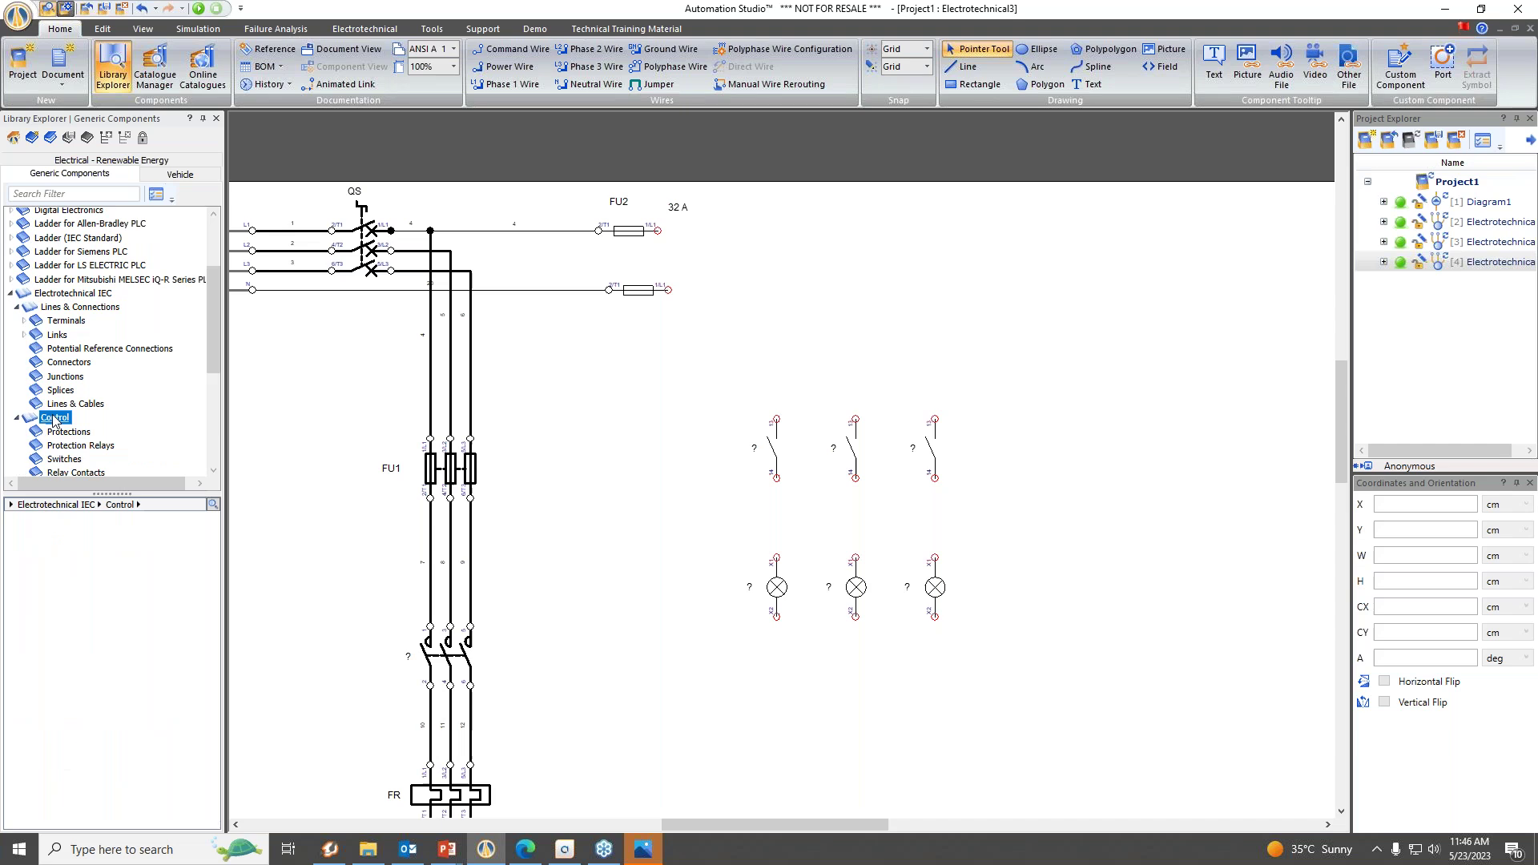
pyautogui.scroll(-1, 56, 417)
pyautogui.click(78, 419)
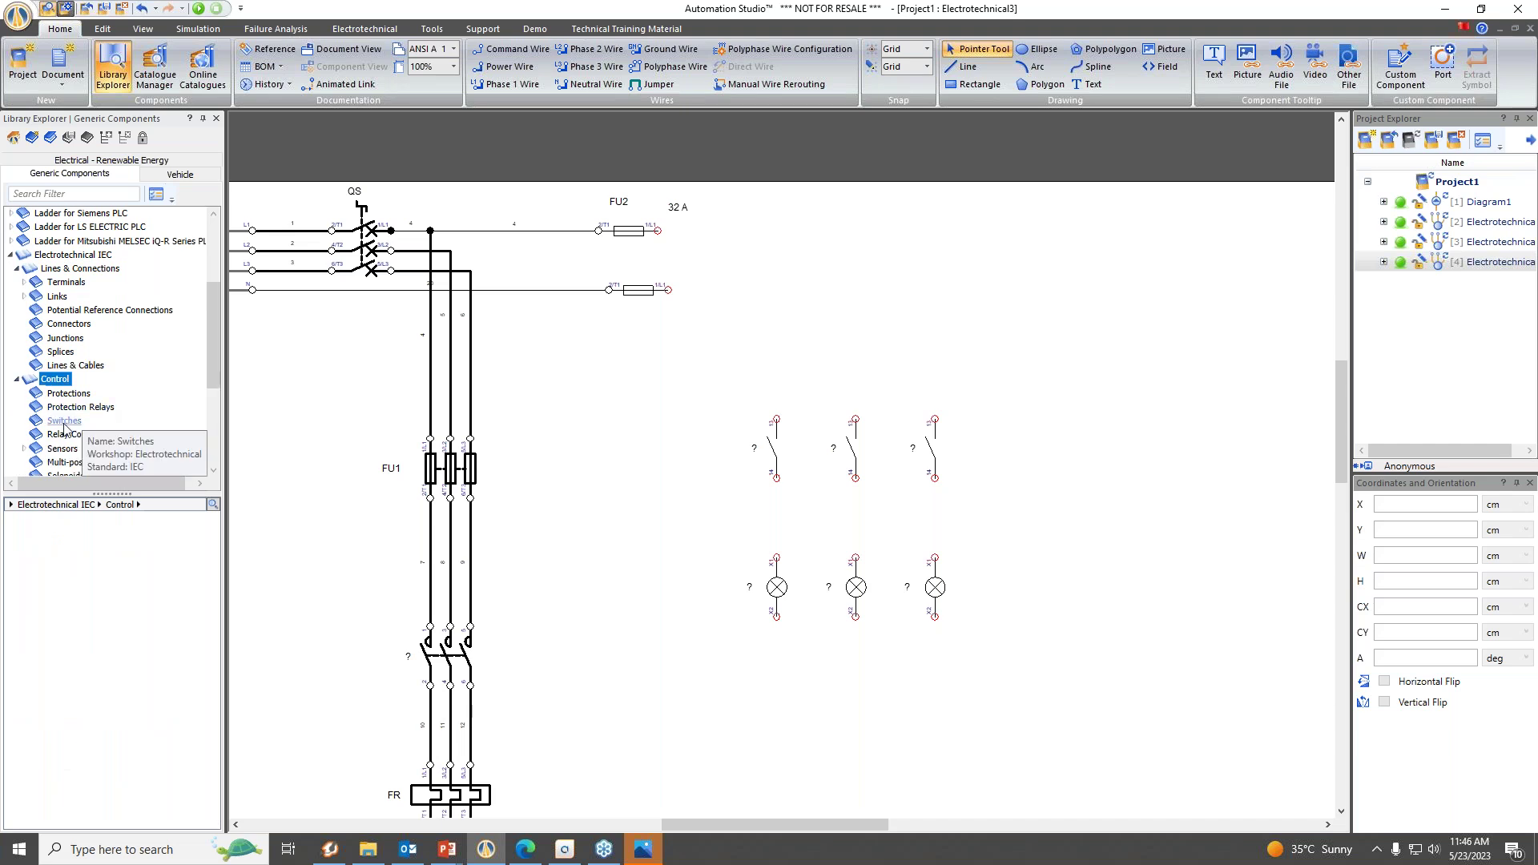
pyautogui.click(76, 434)
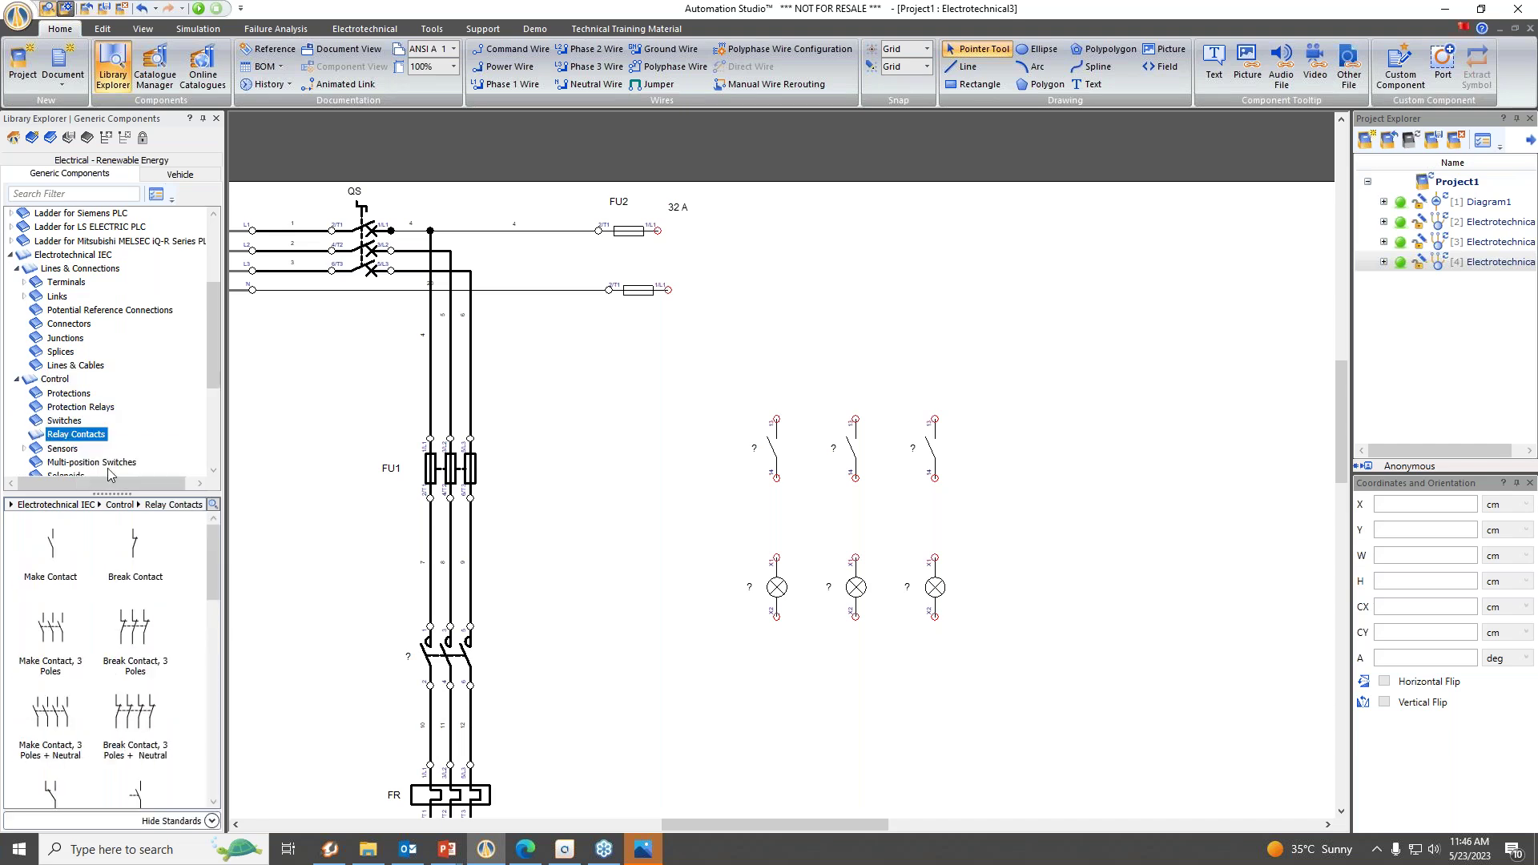
# Look through the Relay Contacts library, examining the auxiliary, delayed and thermal or magnetic overload relay contact symbols.
pyautogui.scroll(-1, 119, 637)
pyautogui.moveTo(118, 638)
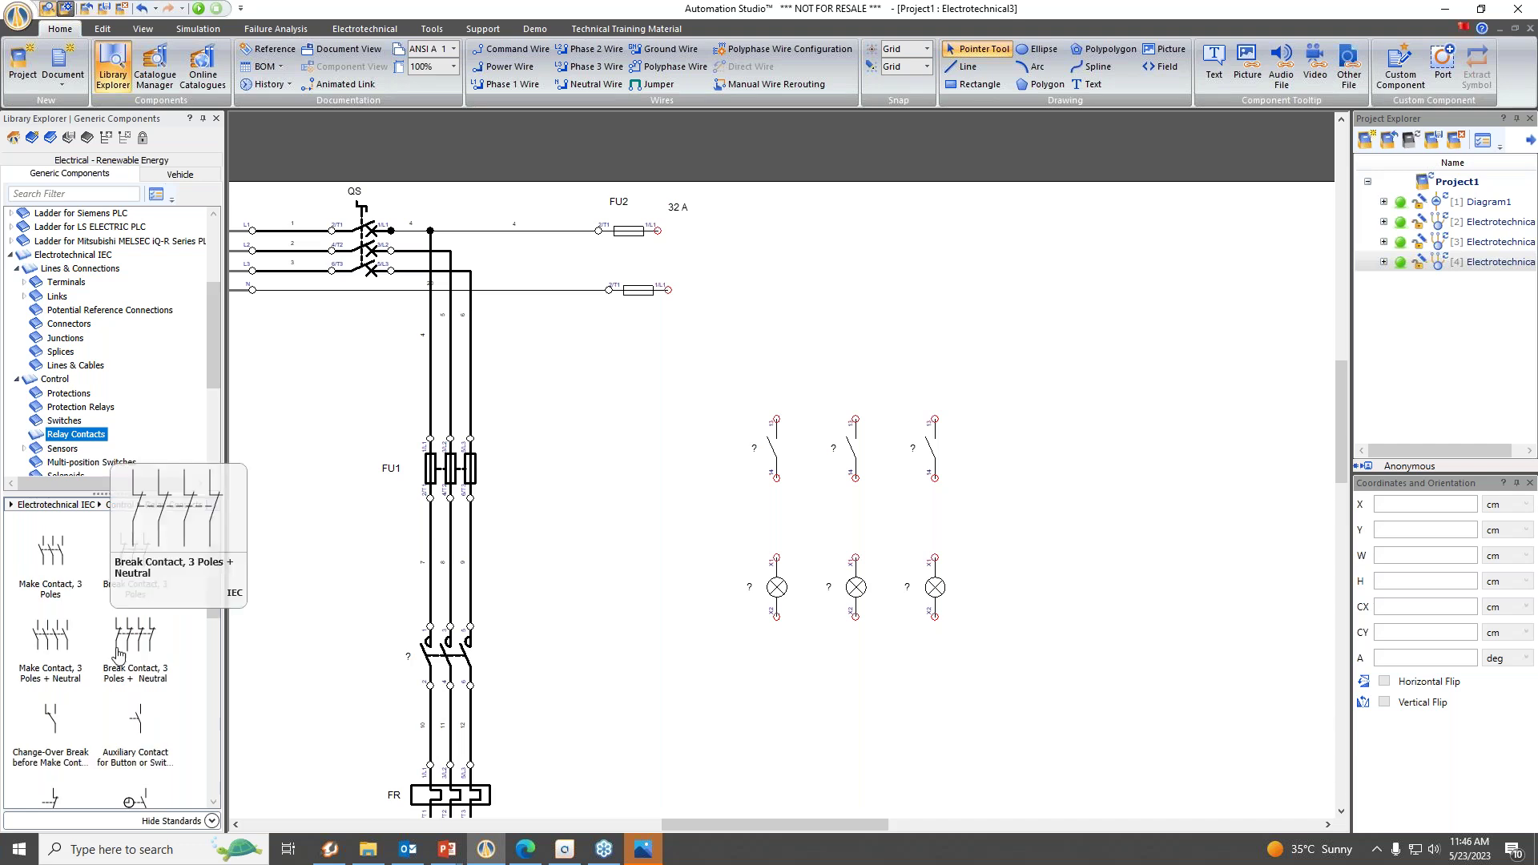
pyautogui.scroll(-1, 112, 657)
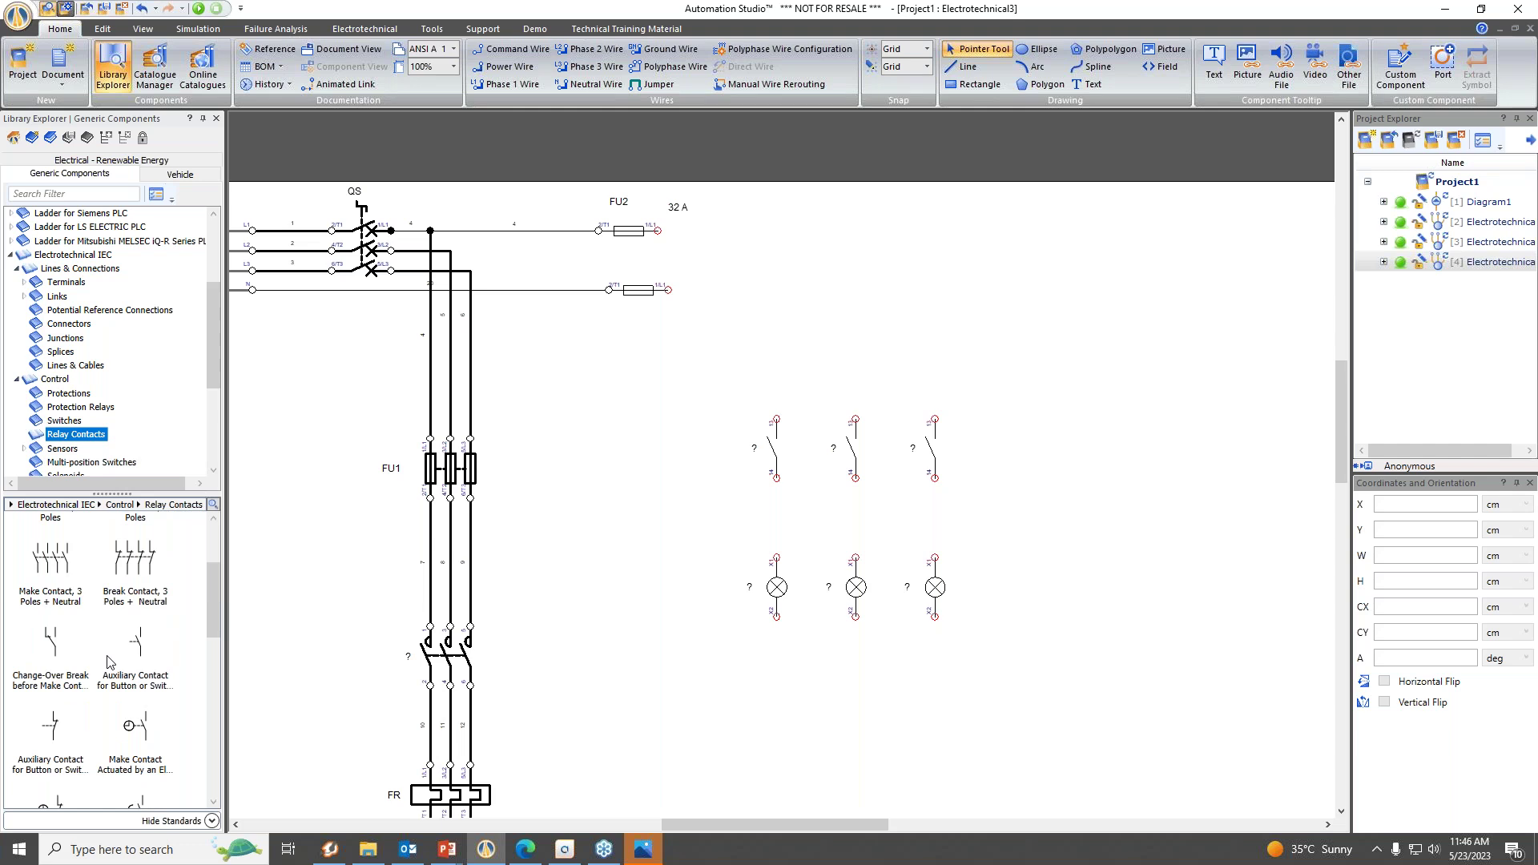
pyautogui.scroll(-3, 110, 662)
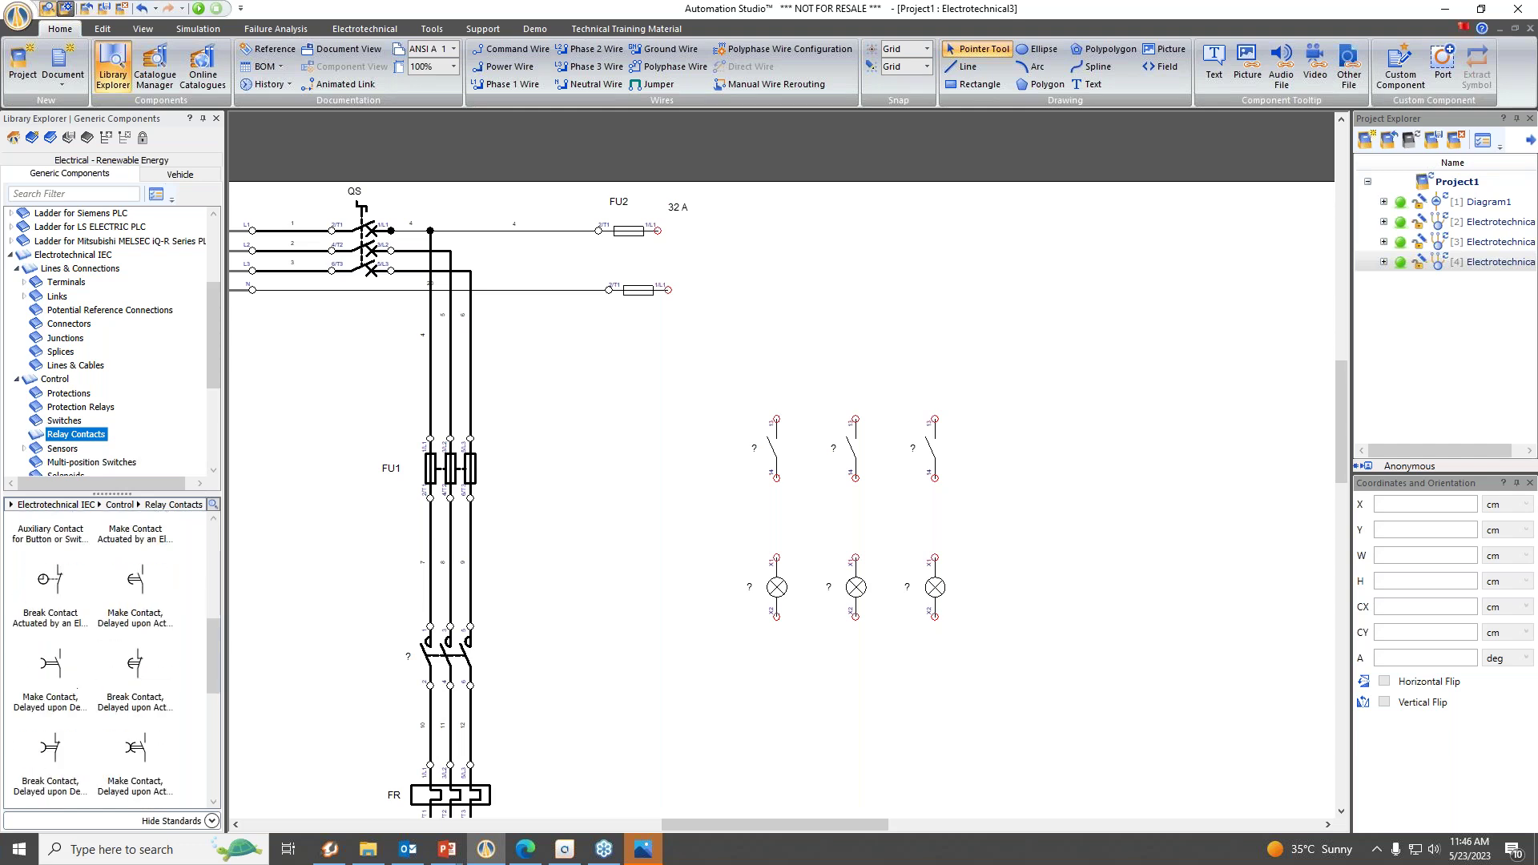
pyautogui.scroll(-1, 112, 665)
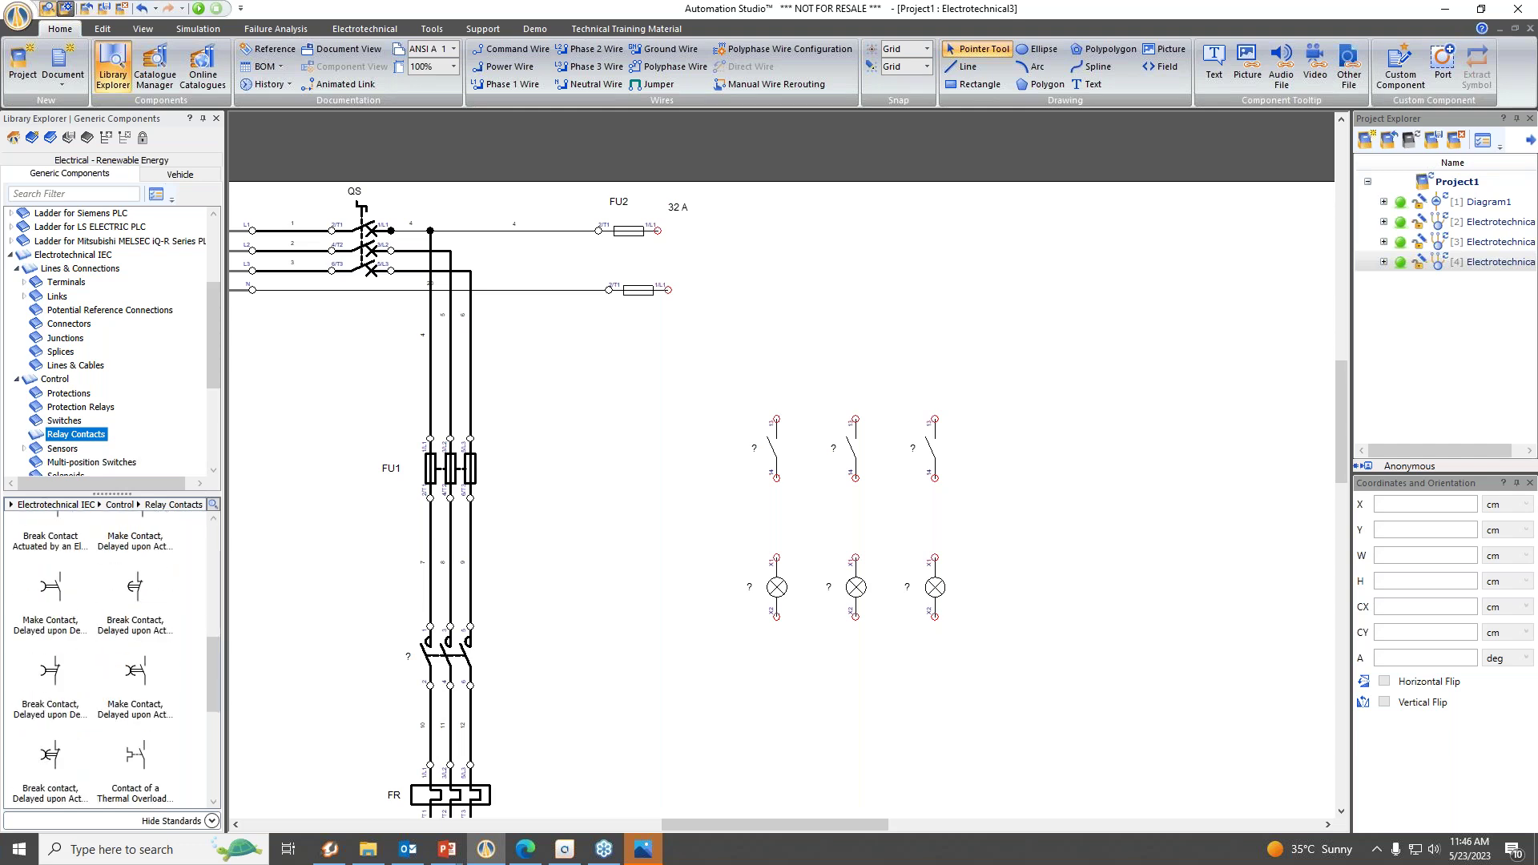
pyautogui.scroll(-2, 112, 657)
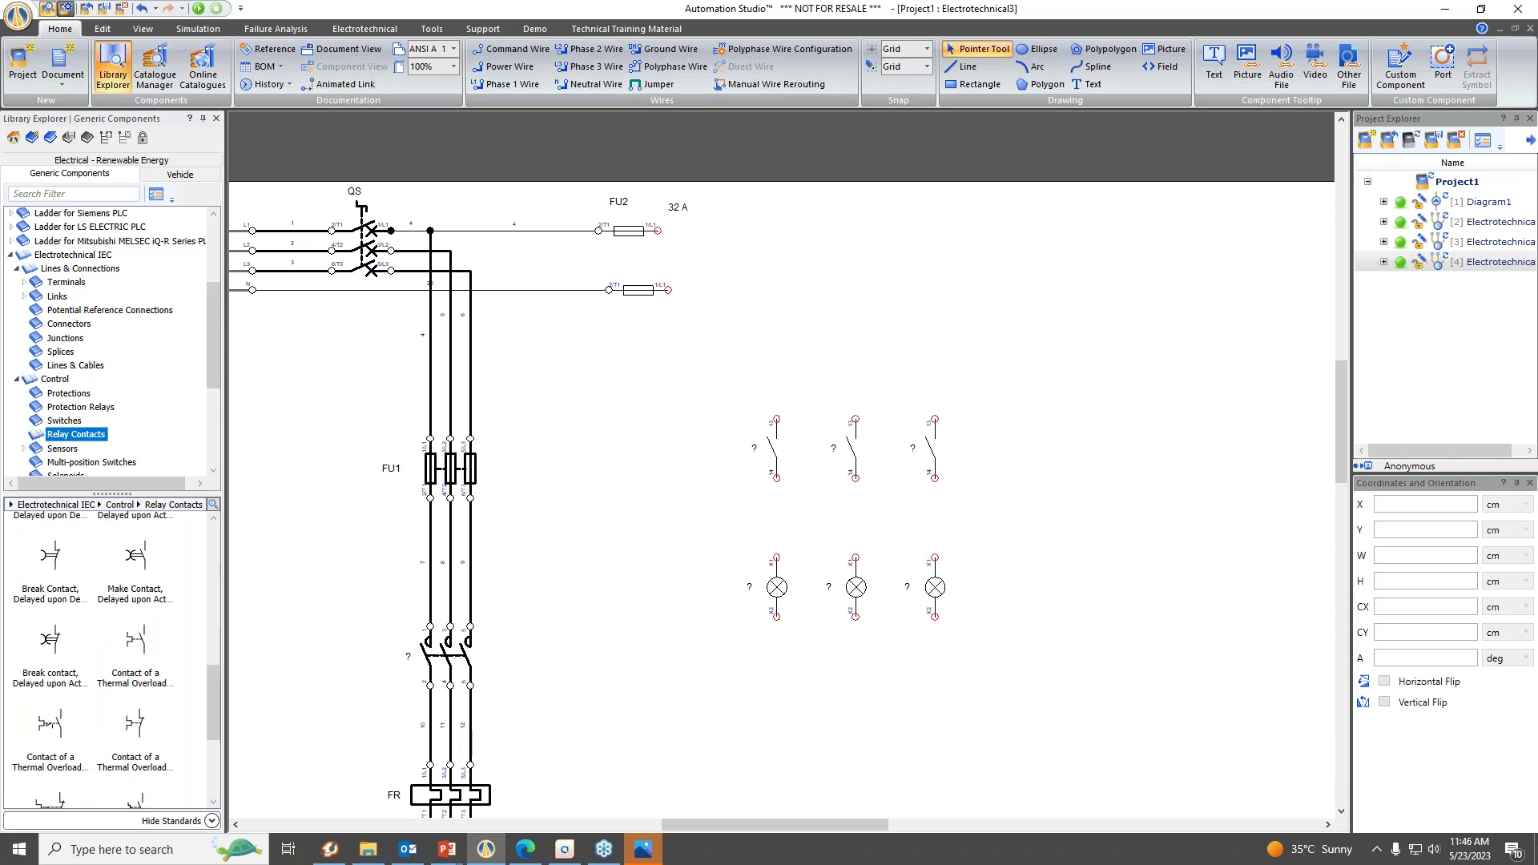
pyautogui.scroll(-2, 120, 659)
pyautogui.scroll(-1, 120, 659)
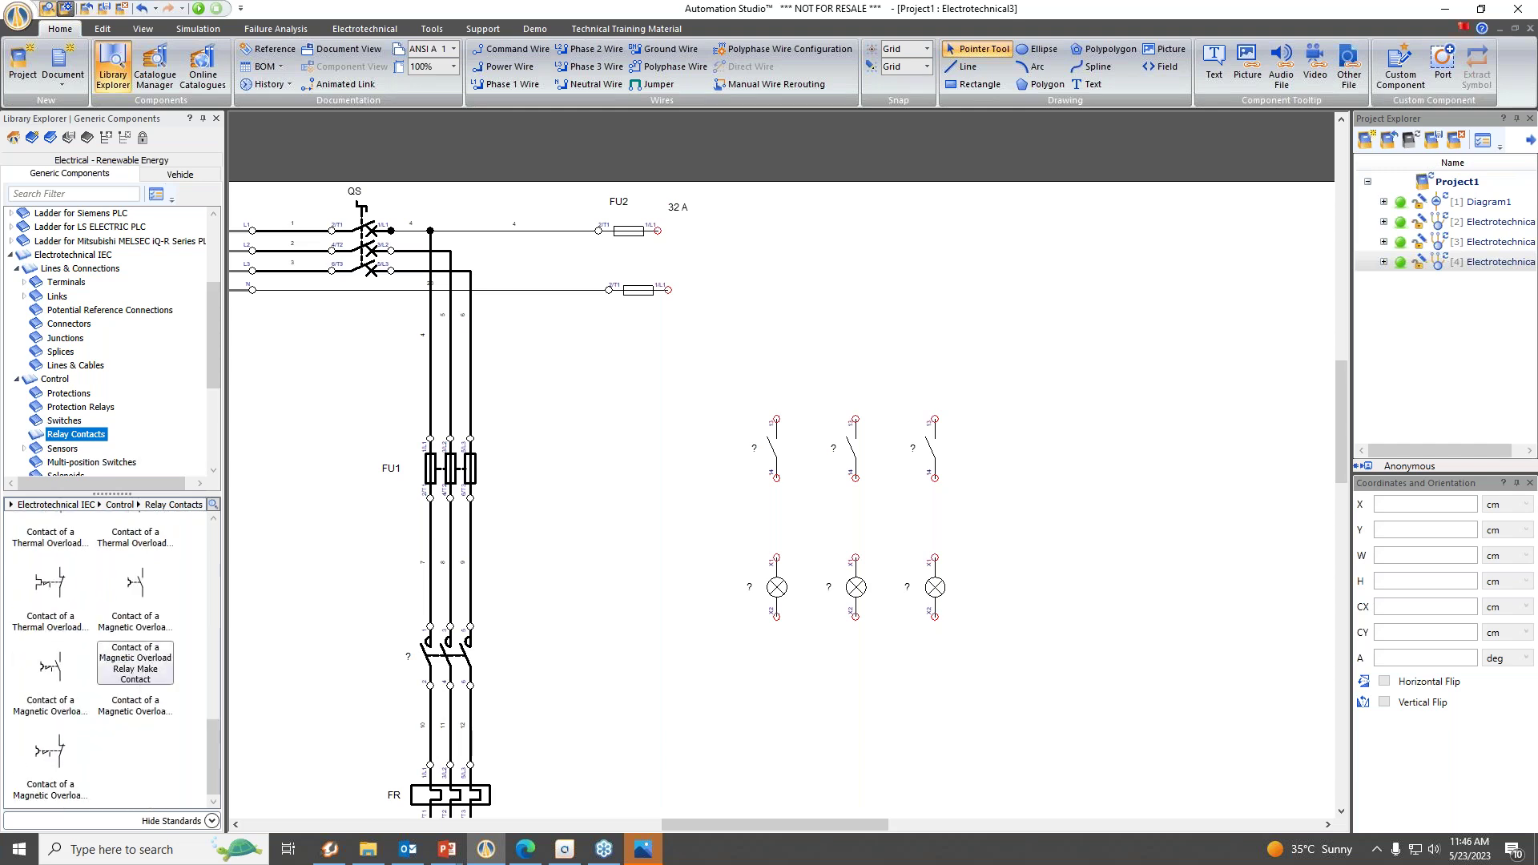
pyautogui.scroll(2, 120, 659)
pyautogui.scroll(3, 116, 657)
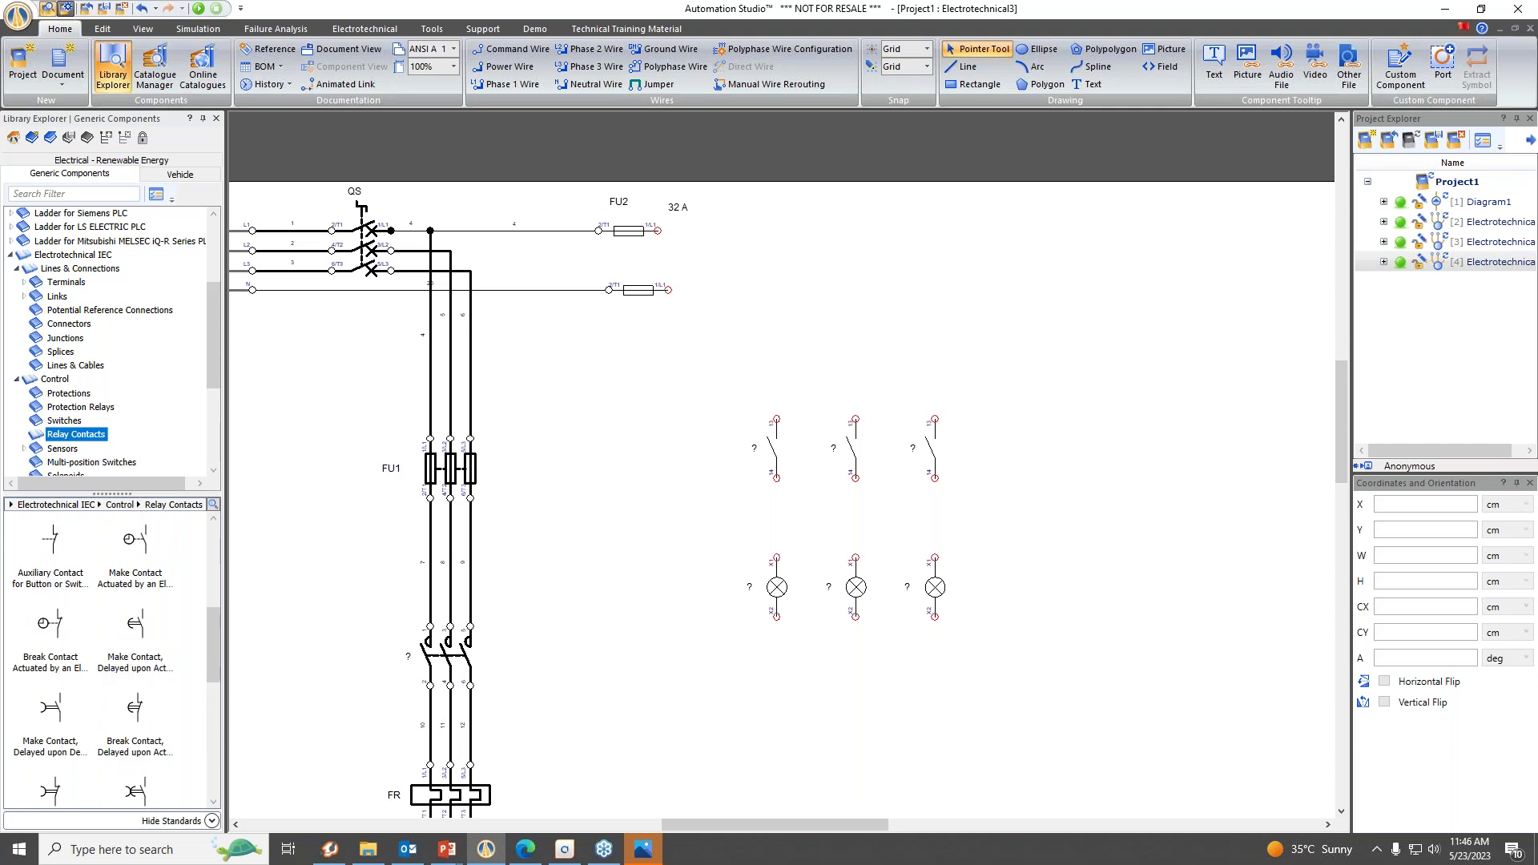
pyautogui.scroll(2, 117, 657)
pyautogui.scroll(1, 116, 657)
pyautogui.scroll(-2, 112, 657)
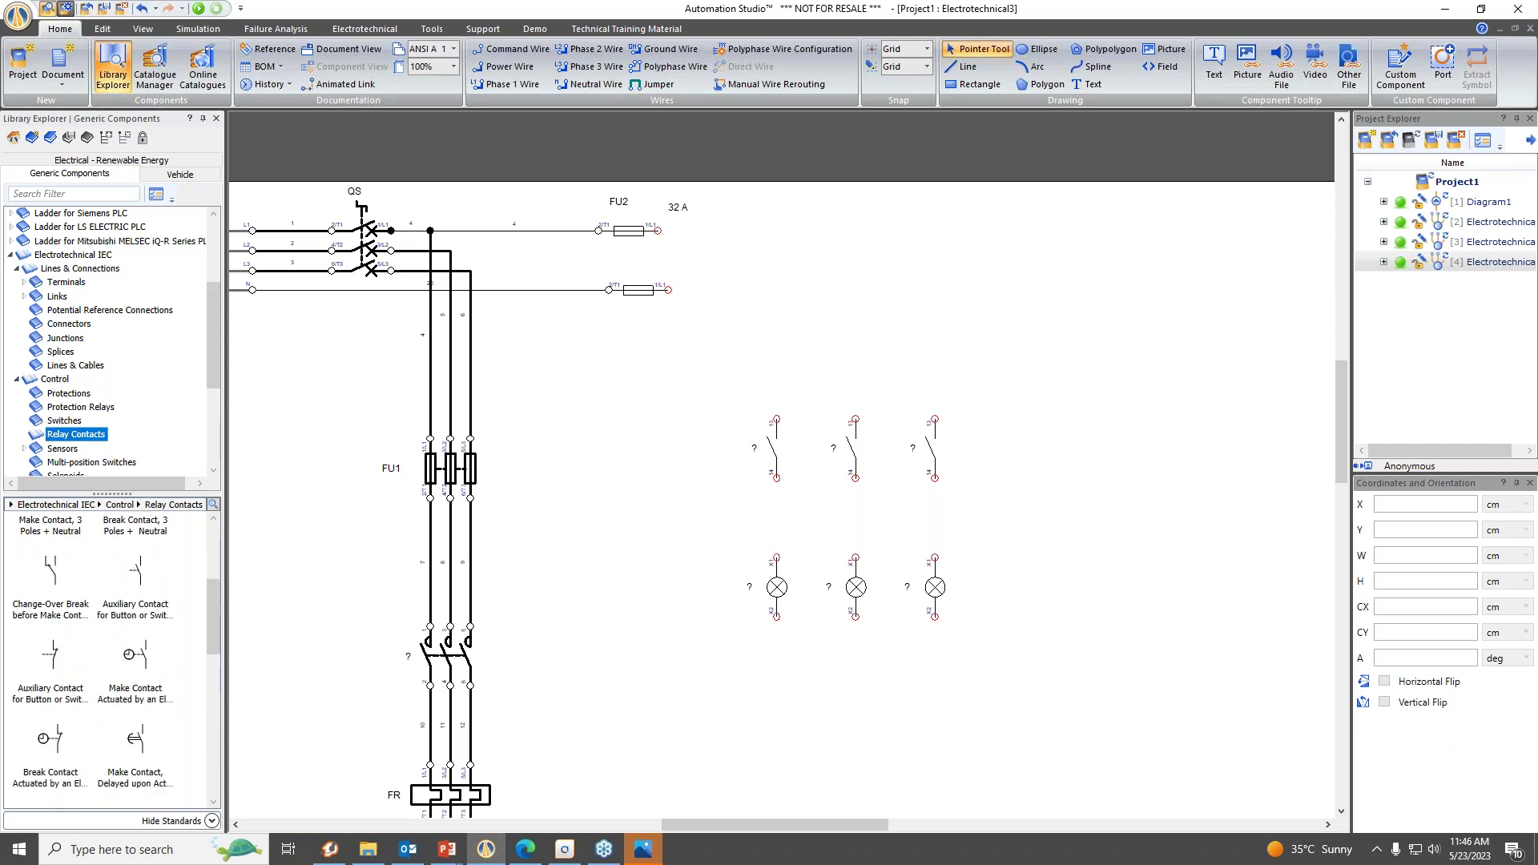
pyautogui.scroll(-1, 88, 672)
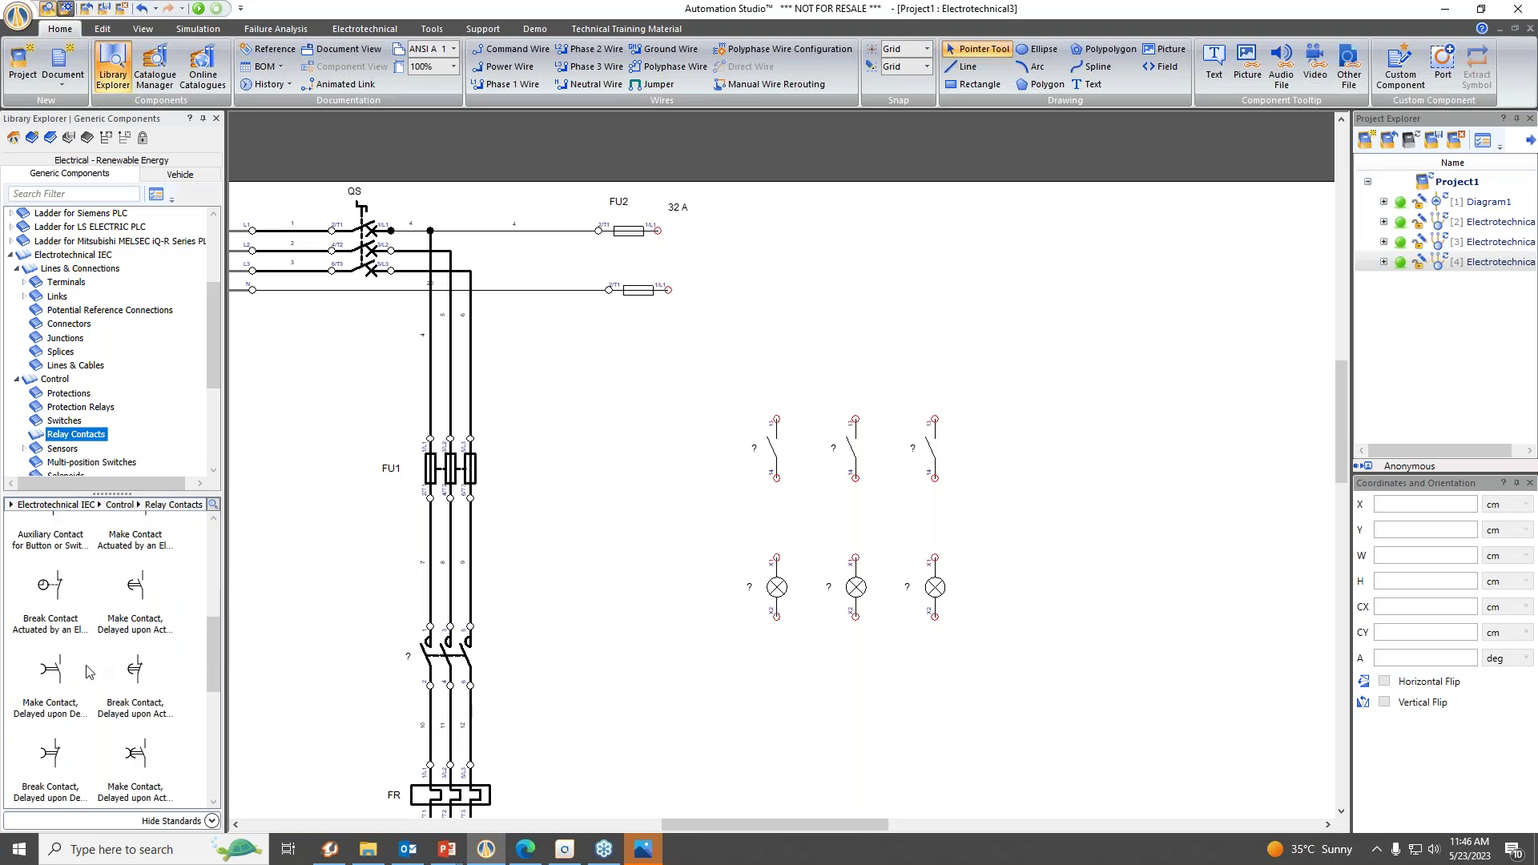
pyautogui.click(64, 673)
pyautogui.scroll(-2, 72, 673)
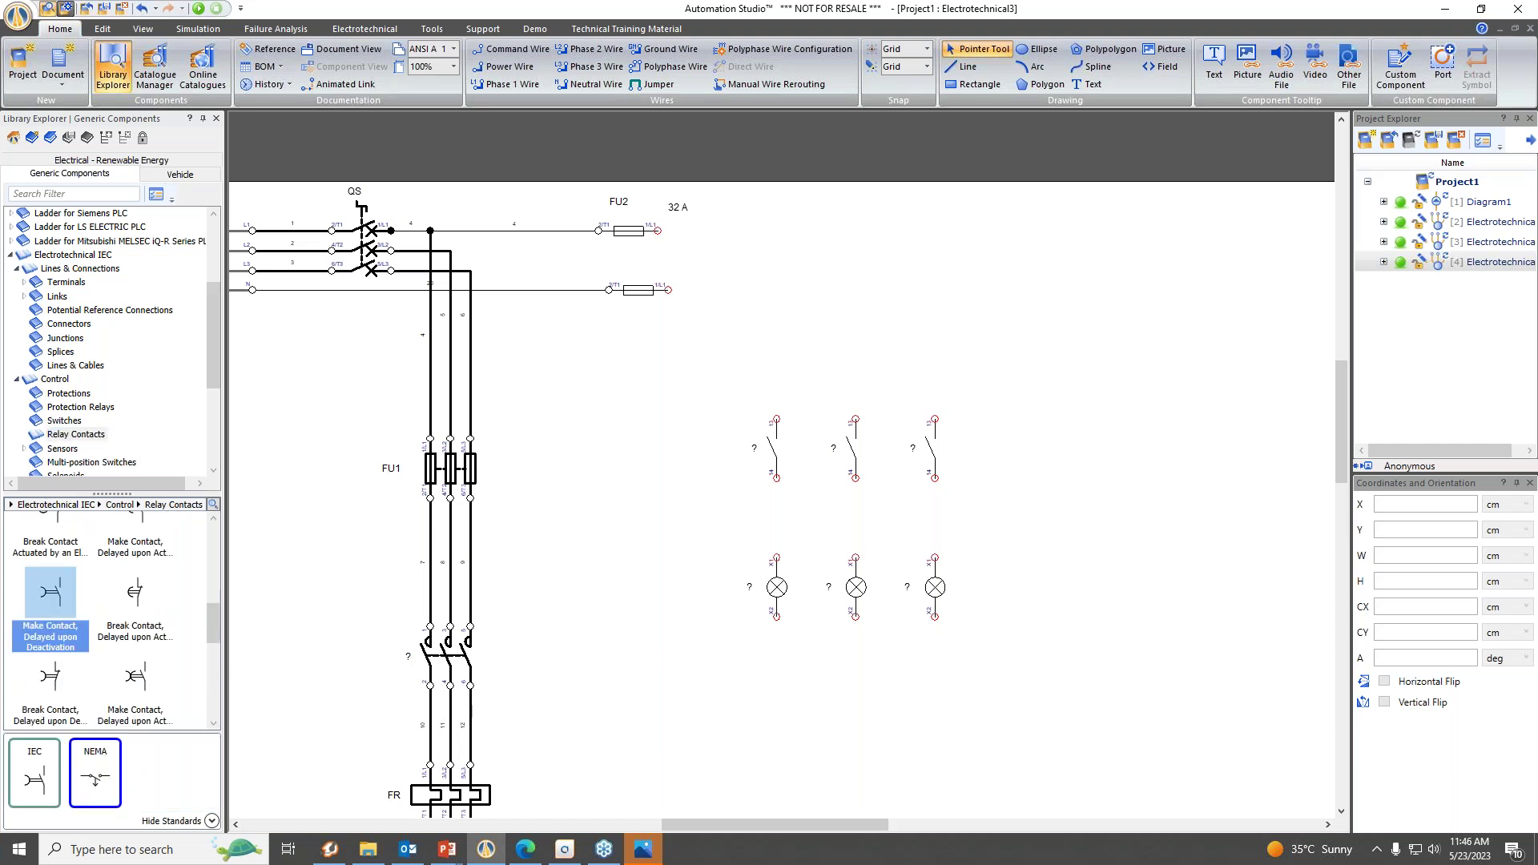
pyautogui.moveTo(144, 663)
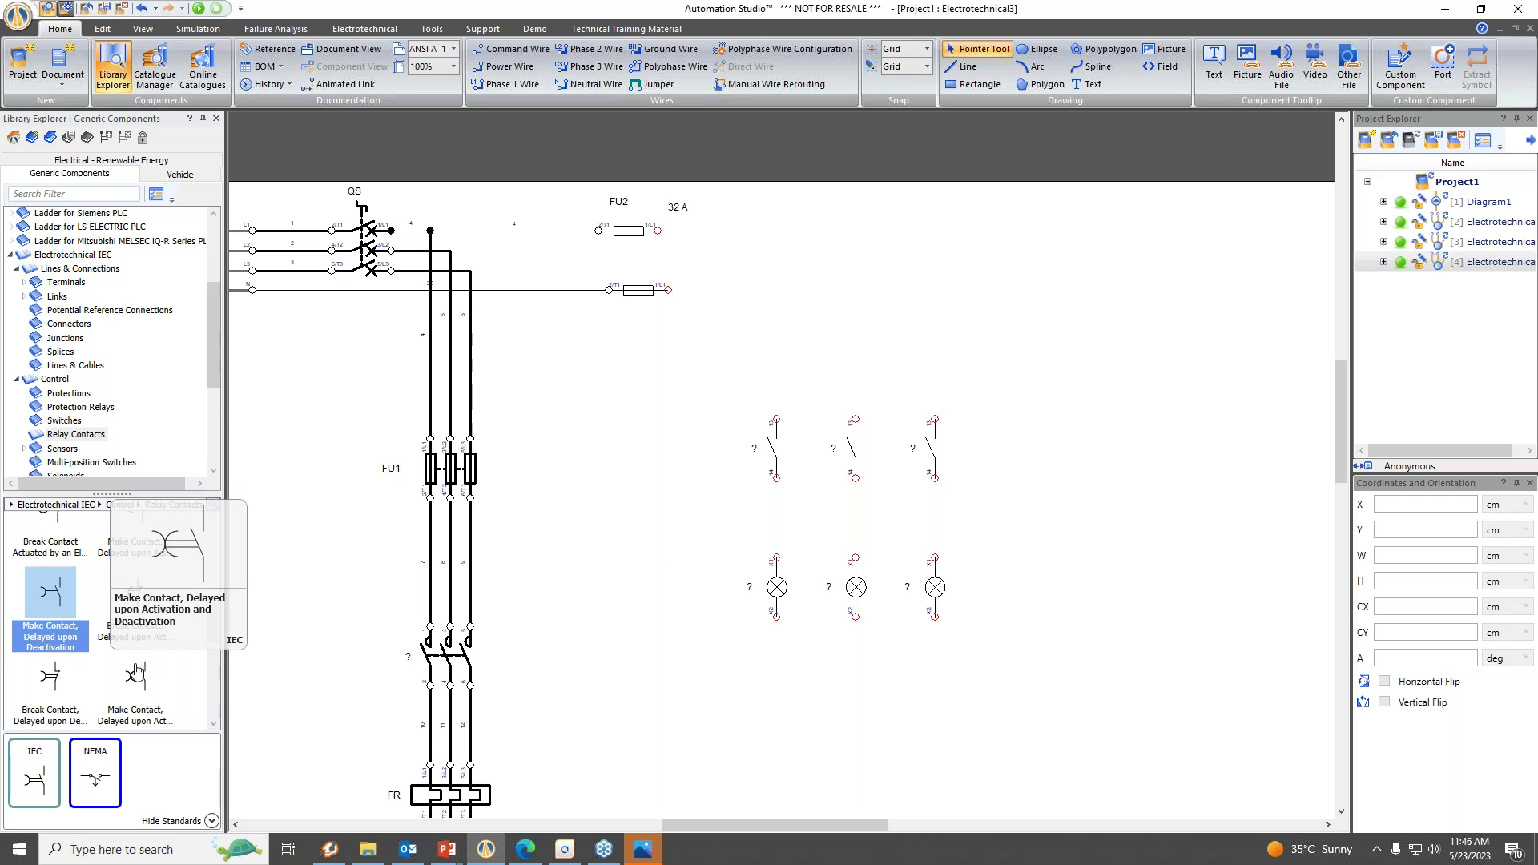
pyautogui.scroll(-1, 138, 671)
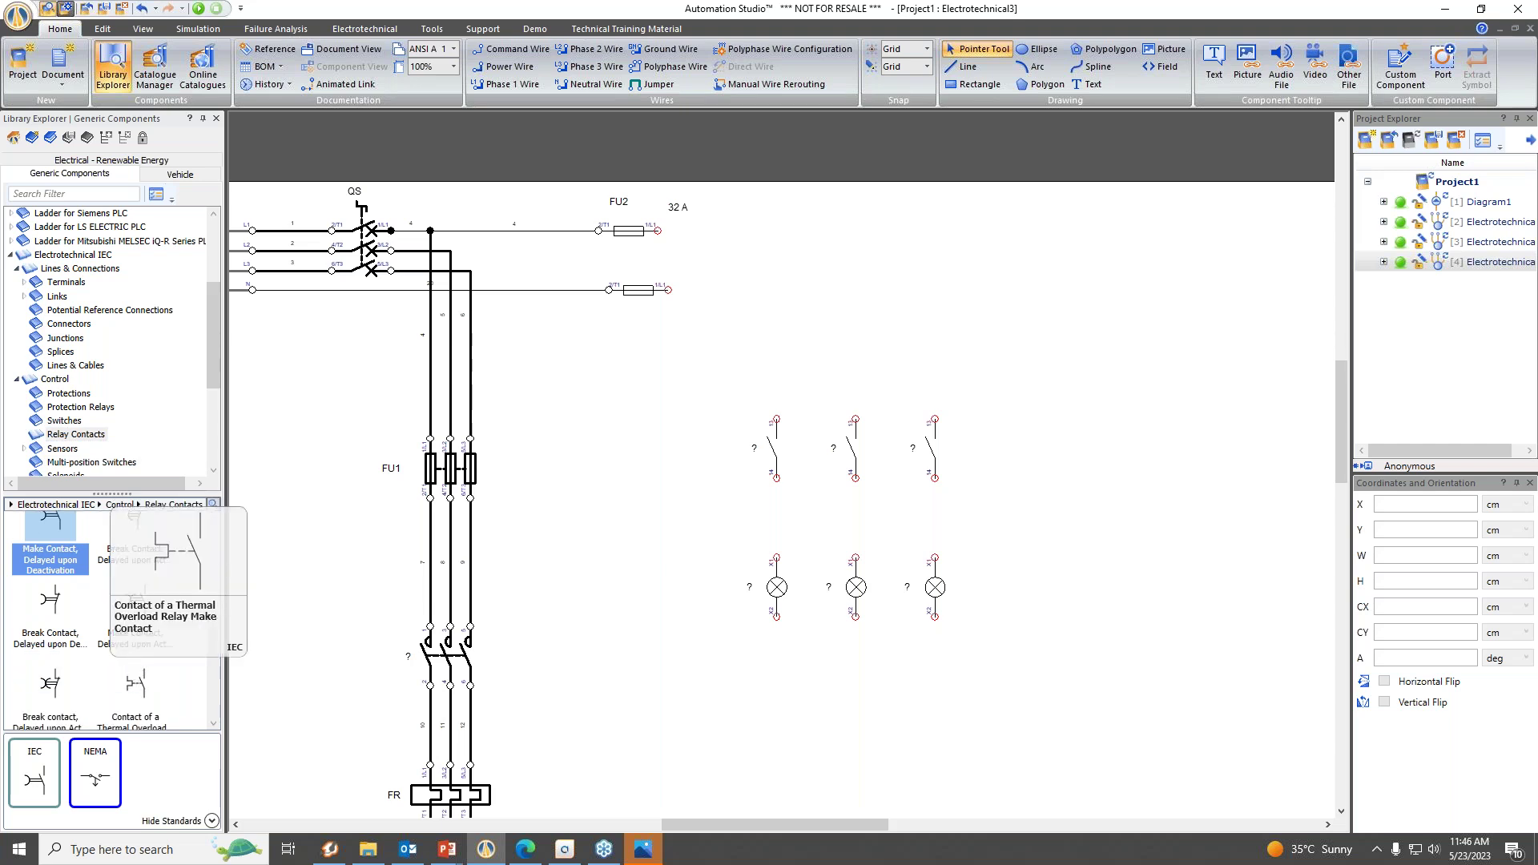
pyautogui.click(138, 696)
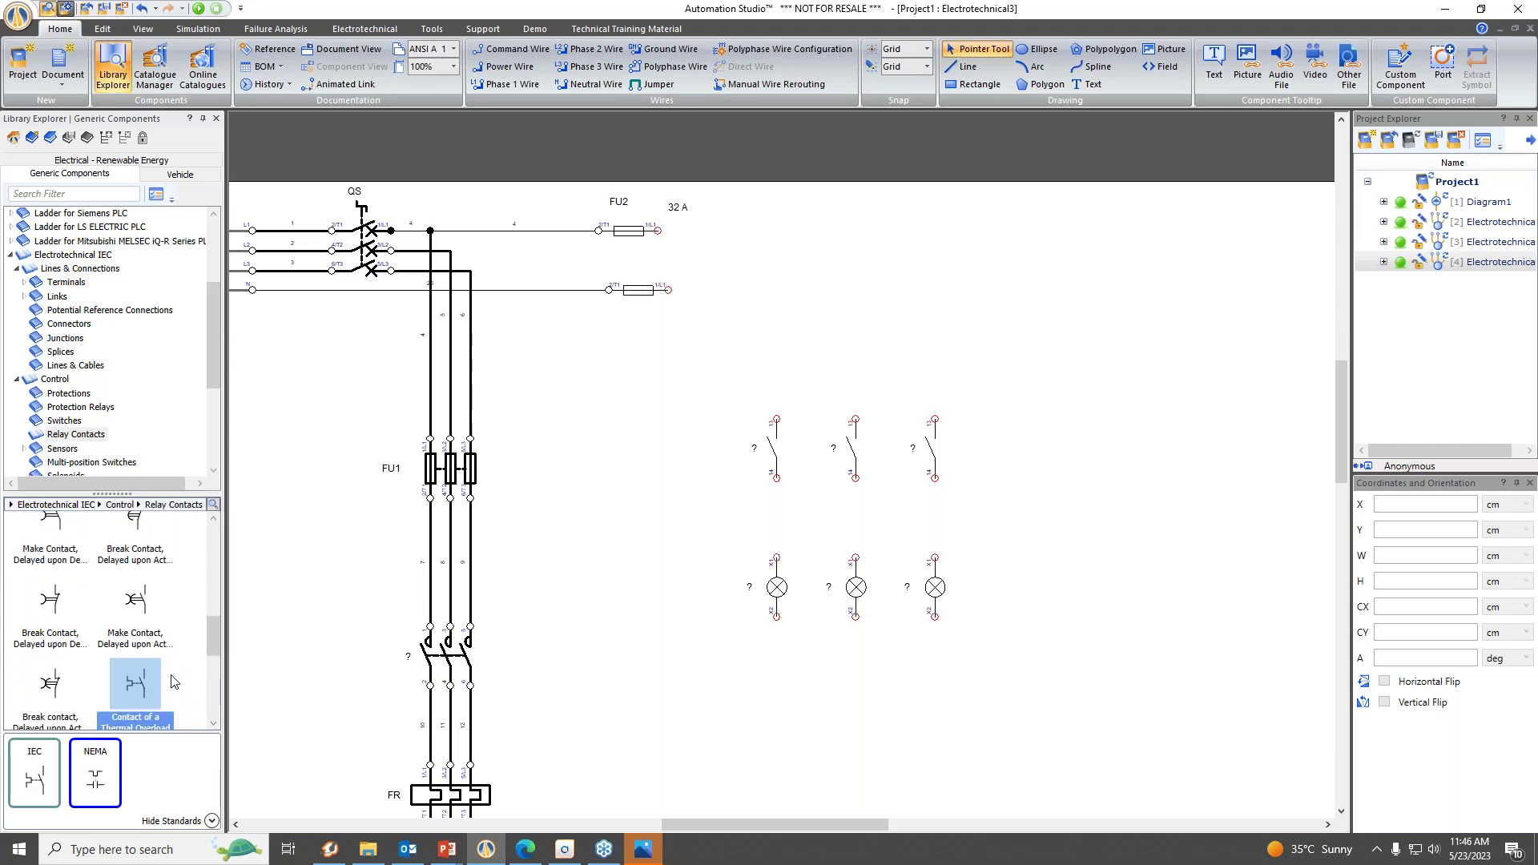
pyautogui.scroll(-1, 172, 679)
pyautogui.scroll(-1, 196, 678)
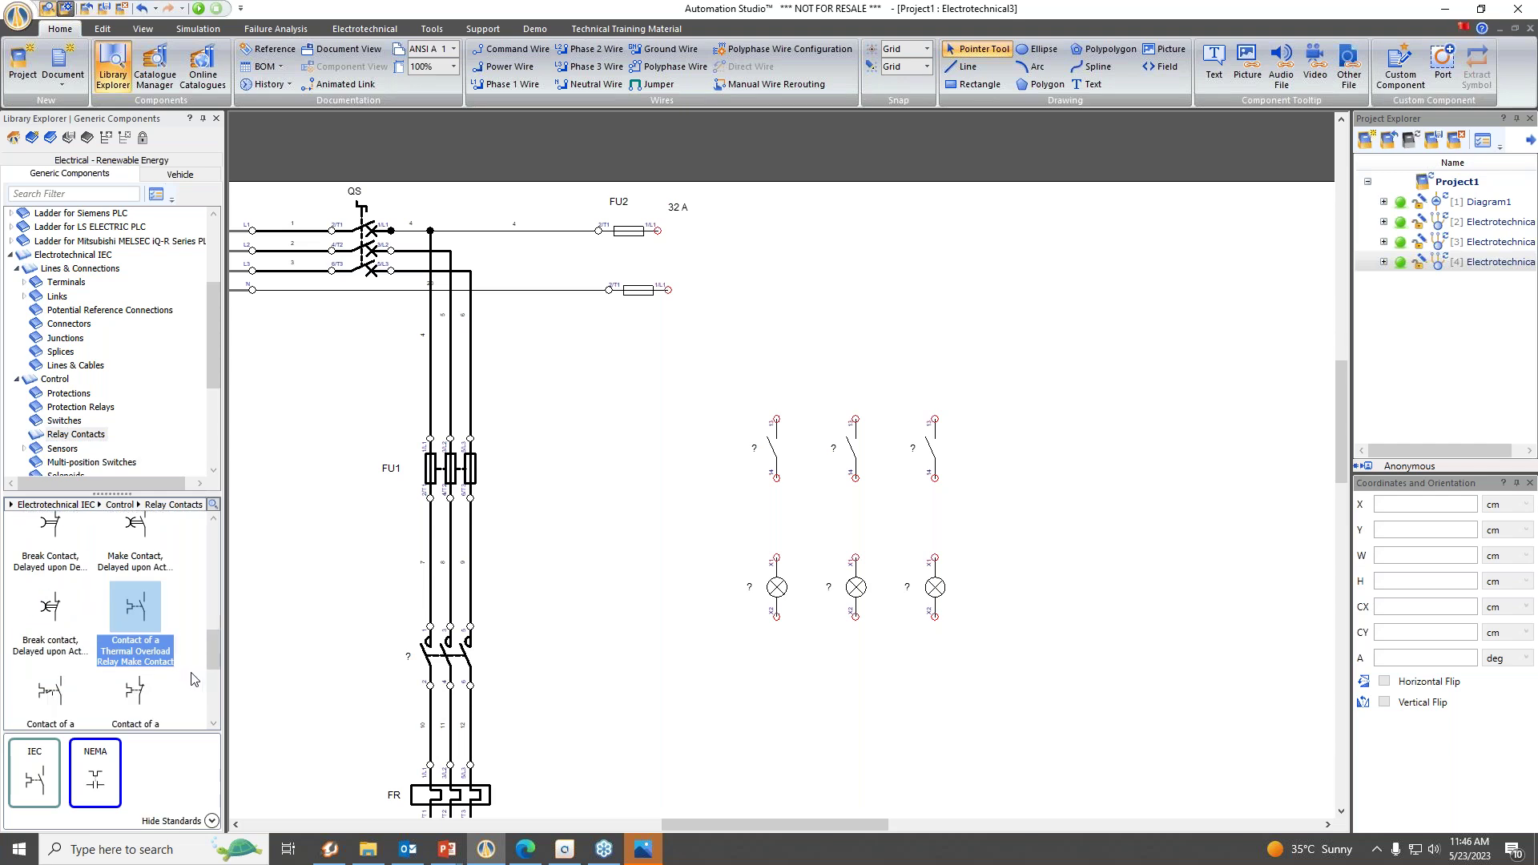
# Place a Contact of a Thermal Overload Relay Break Contact without an alias at X 18.2 cm, Y 1.2 cm.
pyautogui.scroll(-1, 193, 680)
pyautogui.click(156, 673)
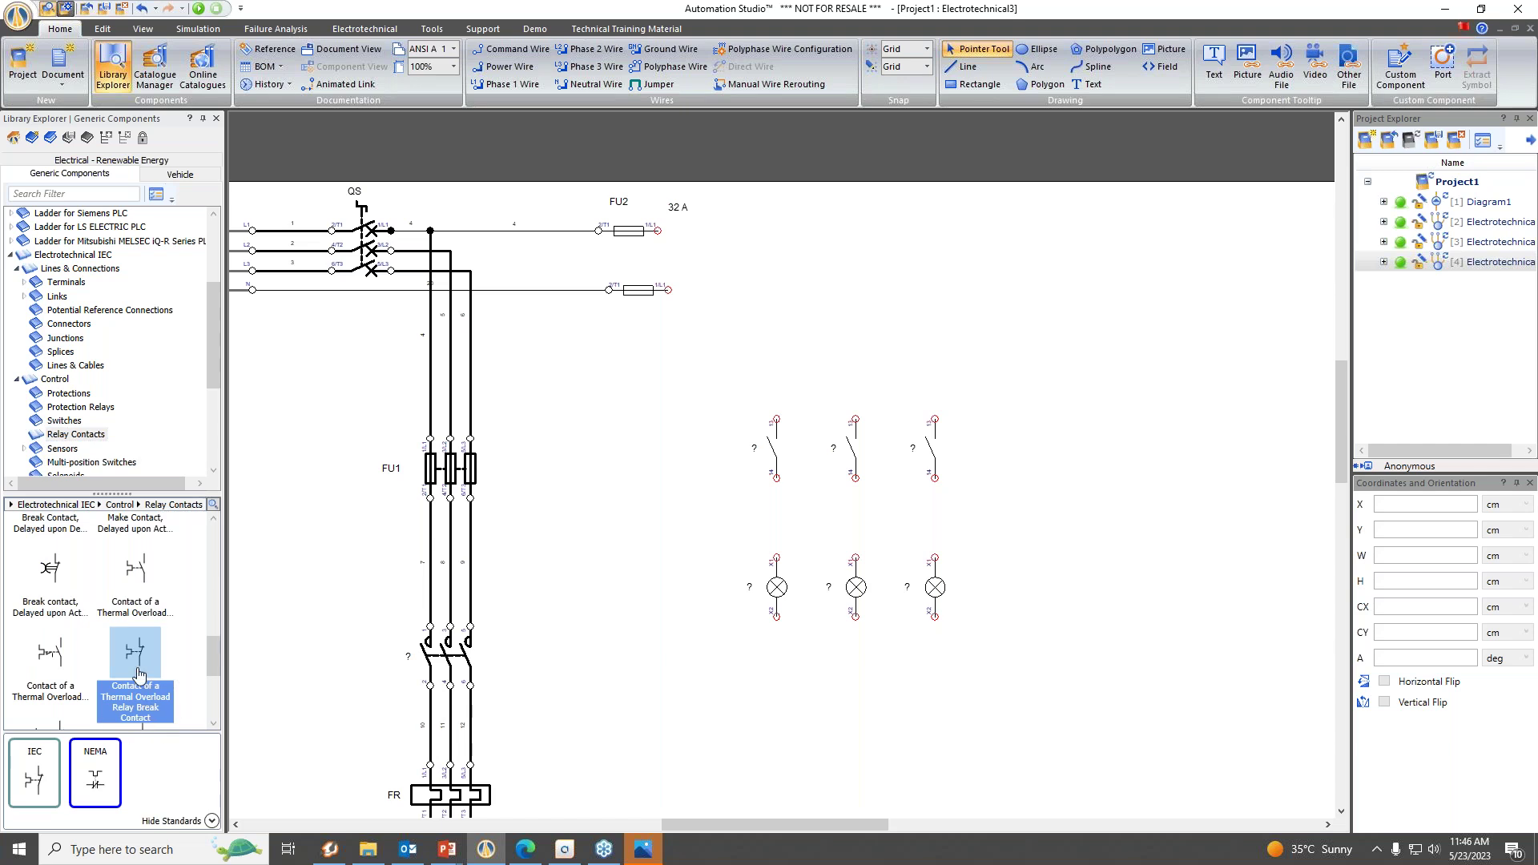
pyautogui.moveTo(138, 673)
pyautogui.moveTo(138, 673); pyautogui.dragTo(1048, 308)
pyautogui.moveTo(1047, 309); pyautogui.dragTo(1047, 269)
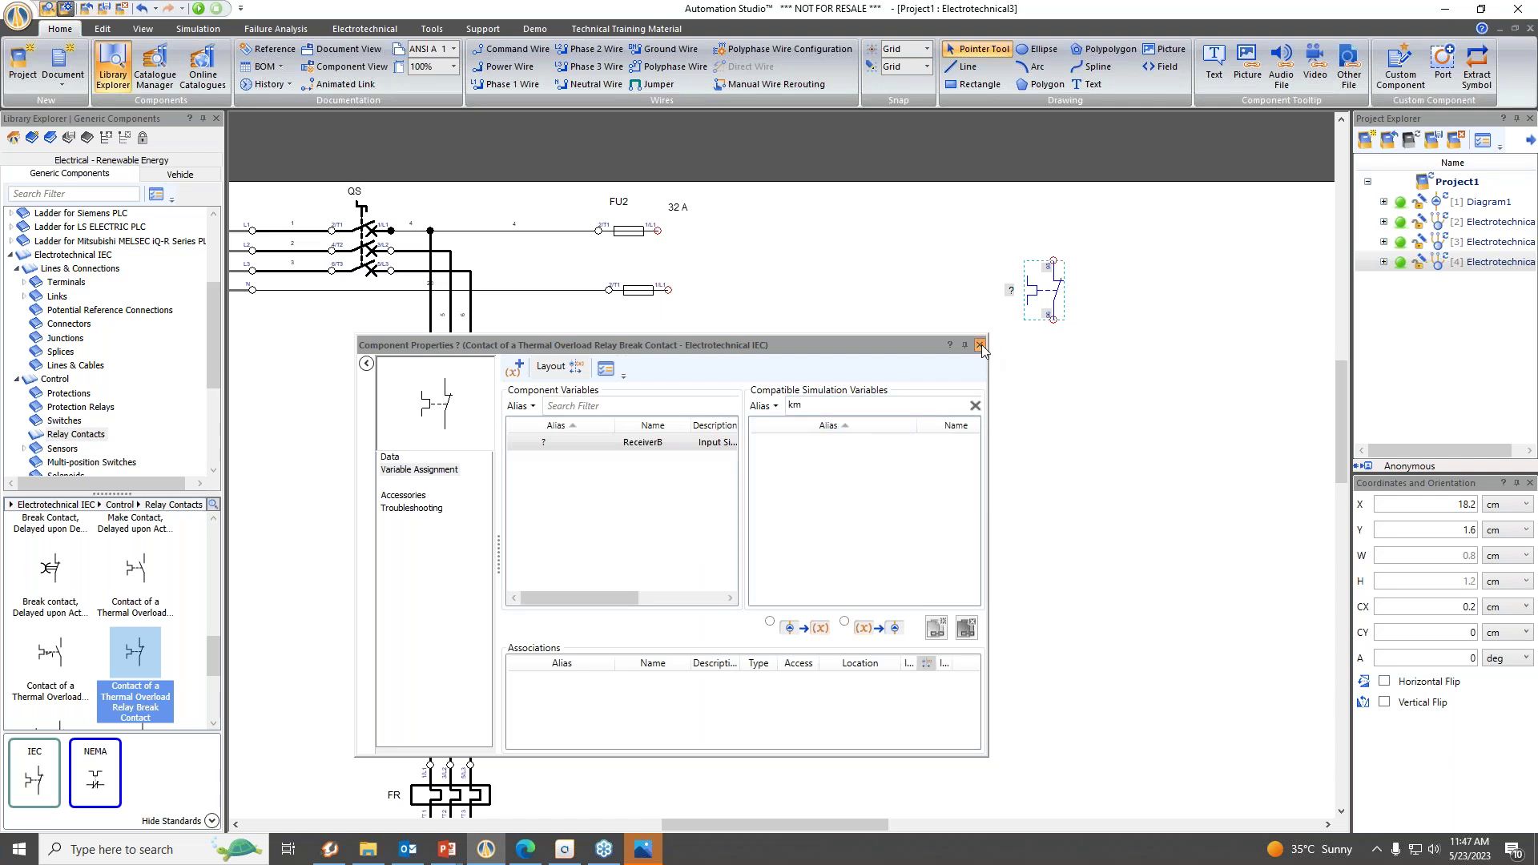
pyautogui.click(980, 346)
pyautogui.click(1086, 421)
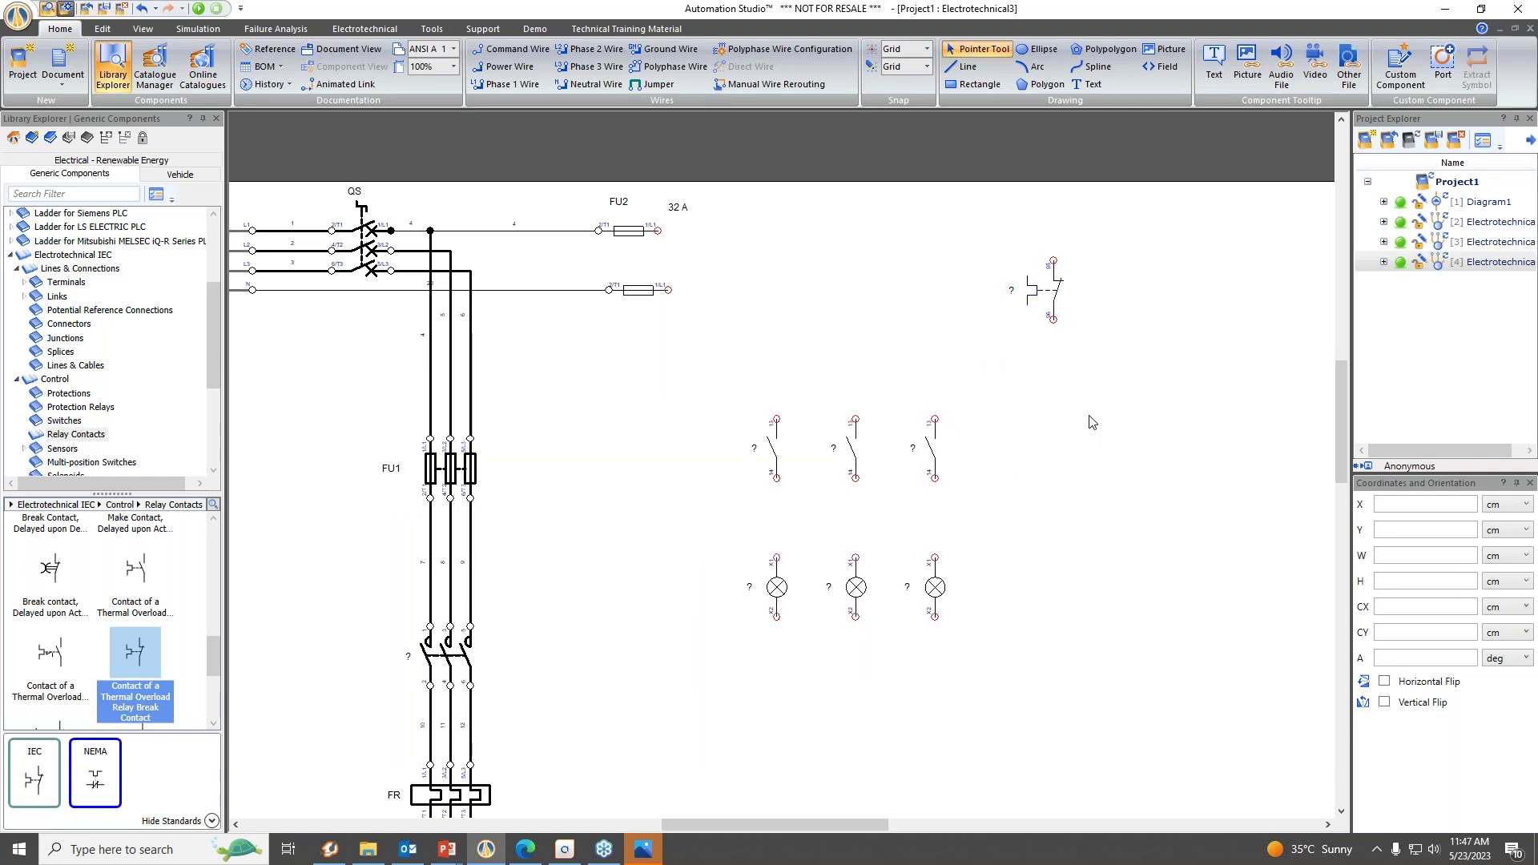
pyautogui.click(1054, 284)
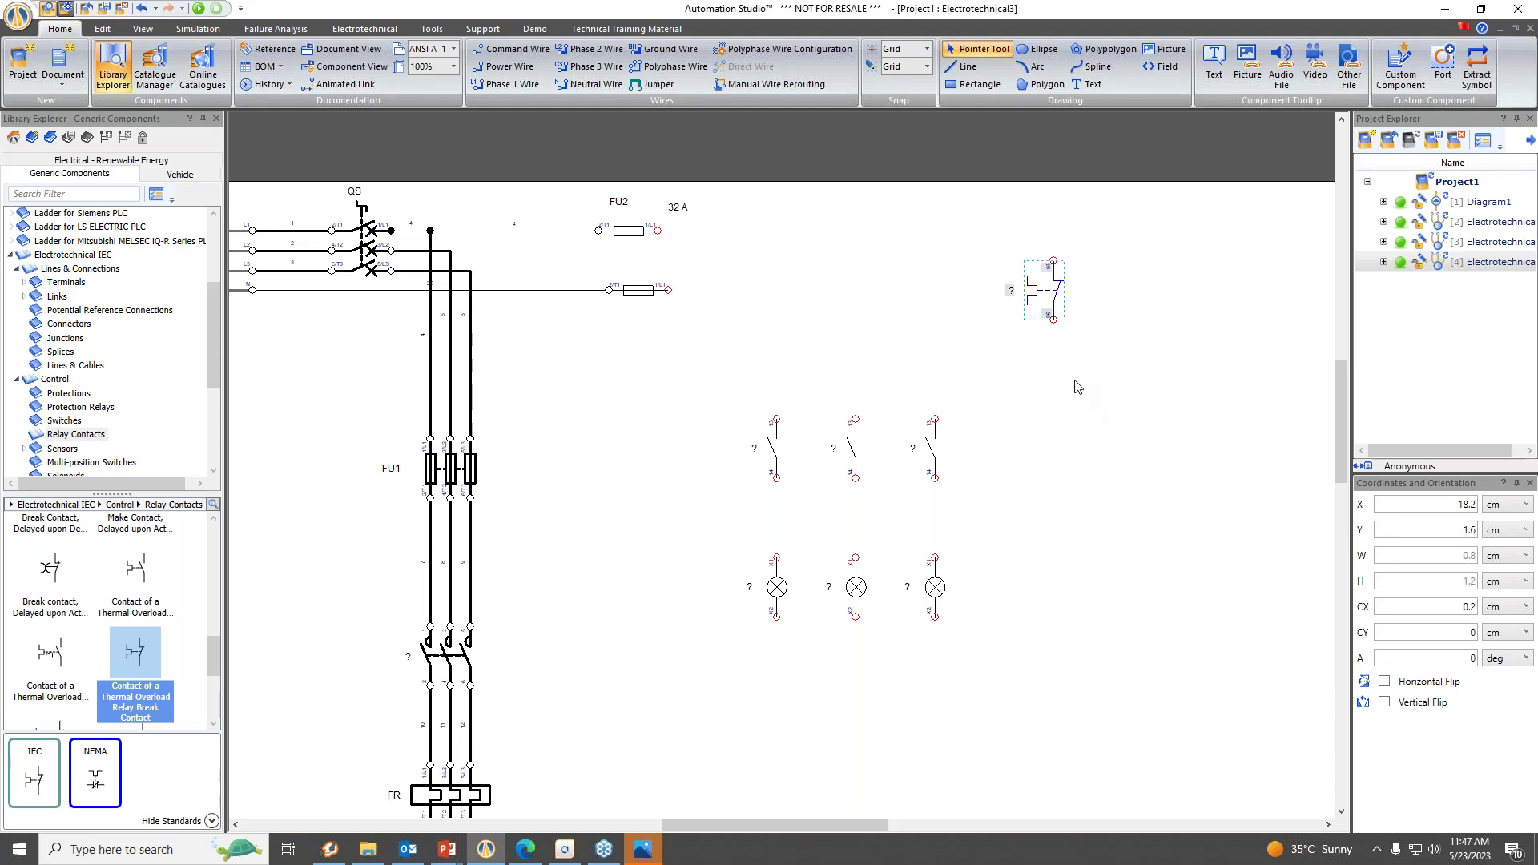
pyautogui.press('Up')
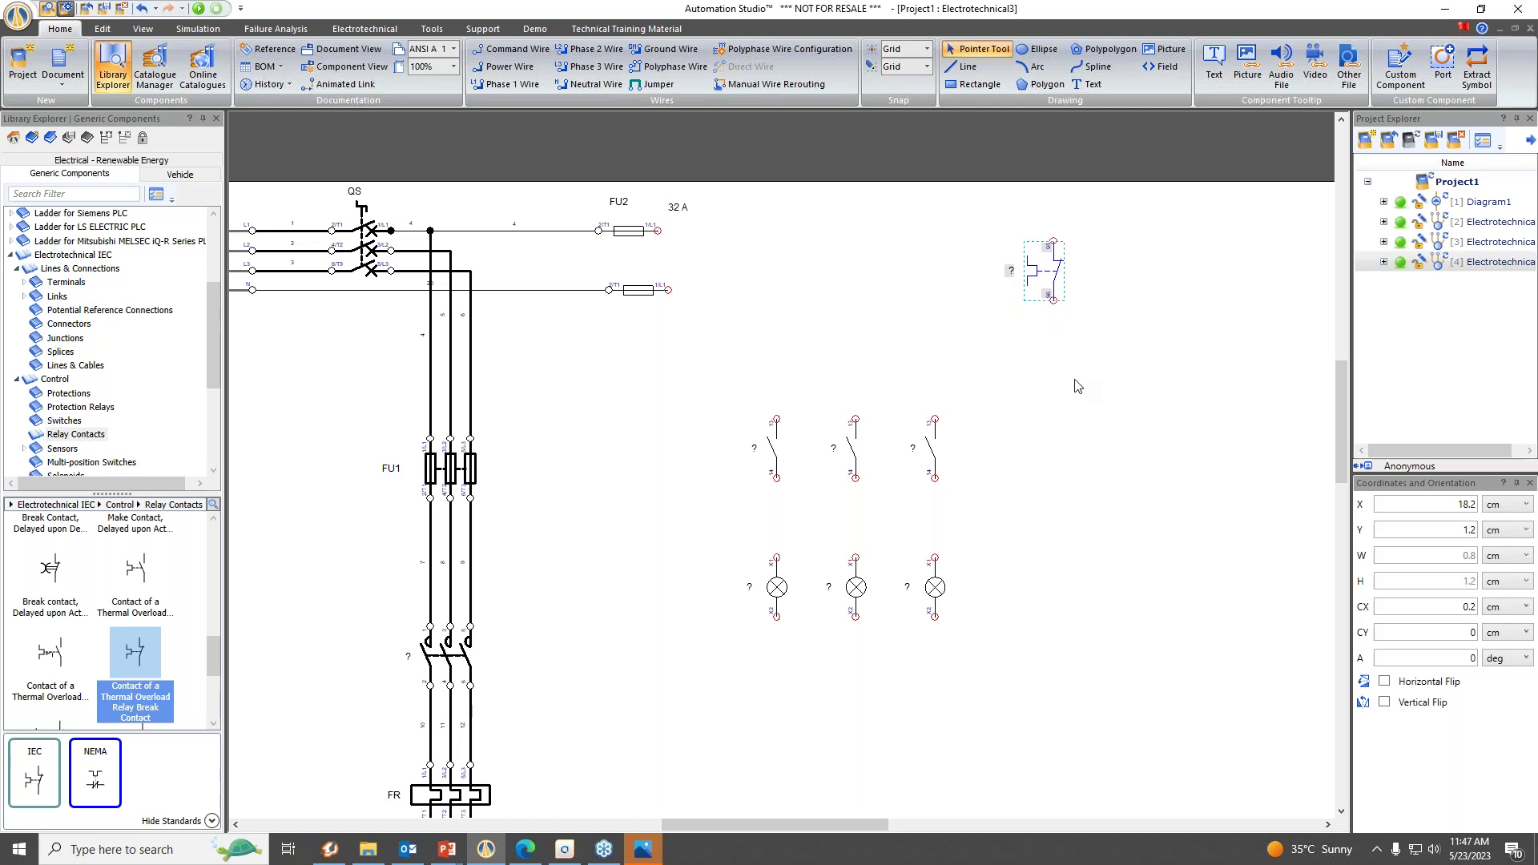
pyautogui.click(1064, 439)
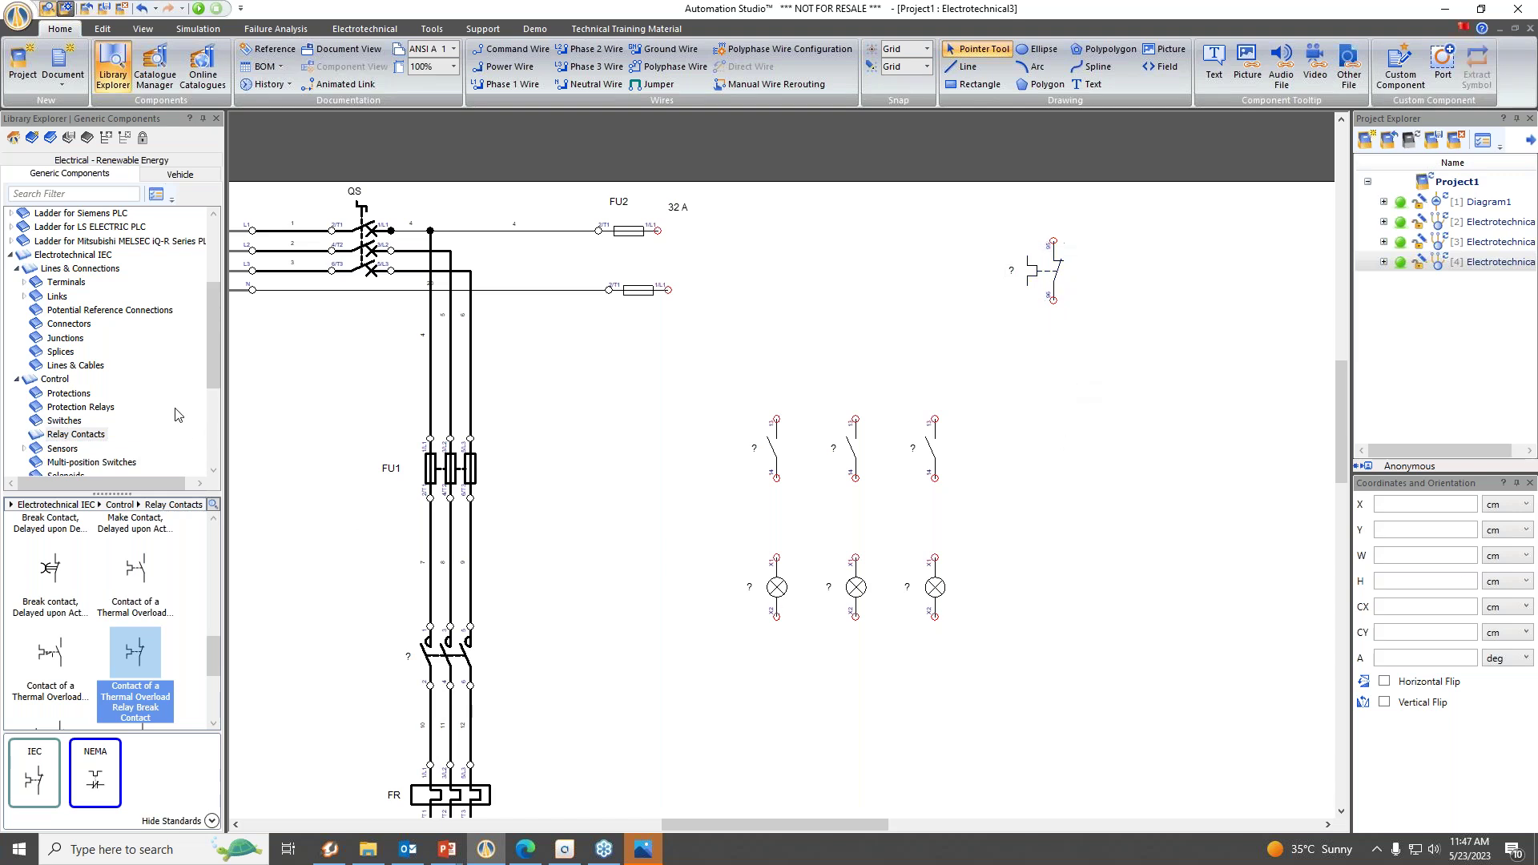
# Place a Pull-Switch with Break Contact (Automatic Return) directly below the thermal overload contact, at X 18.2 cm, Y 2.4 cm, with alias SB3.
pyautogui.click(64, 421)
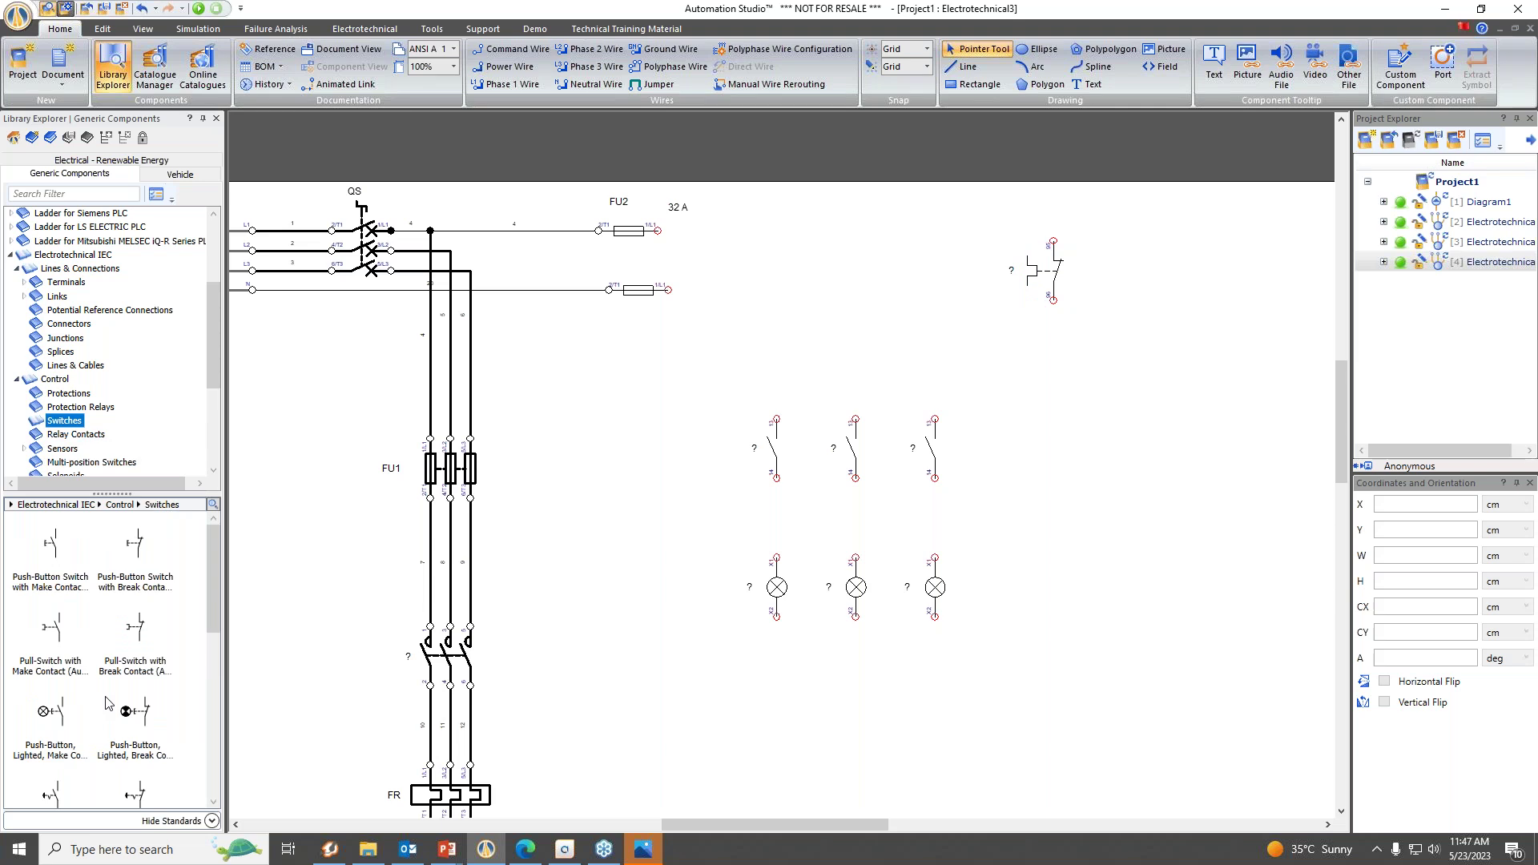
pyautogui.click(55, 651)
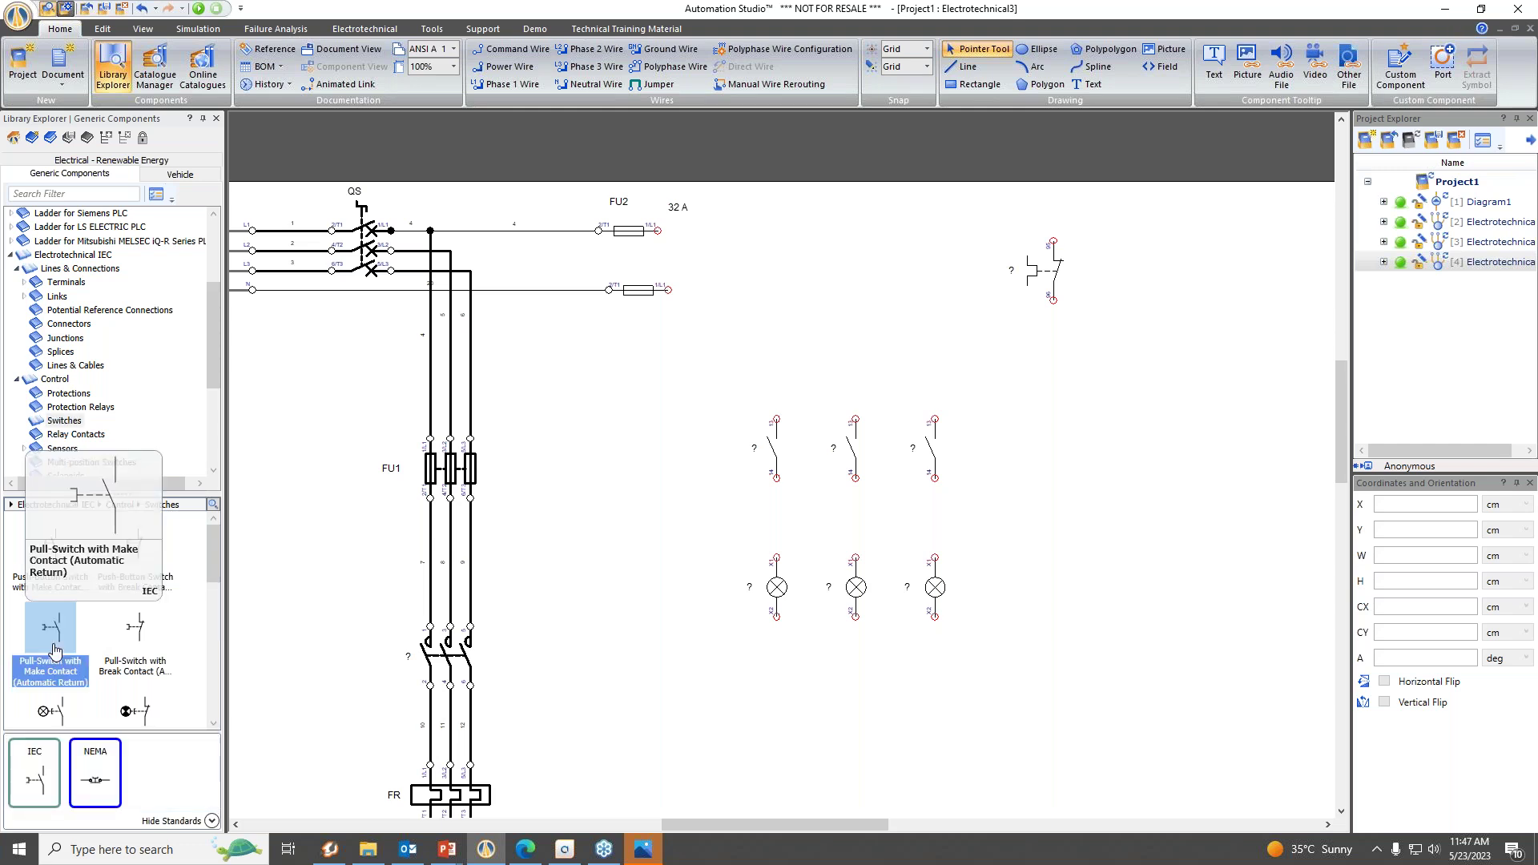
pyautogui.scroll(-1, 54, 651)
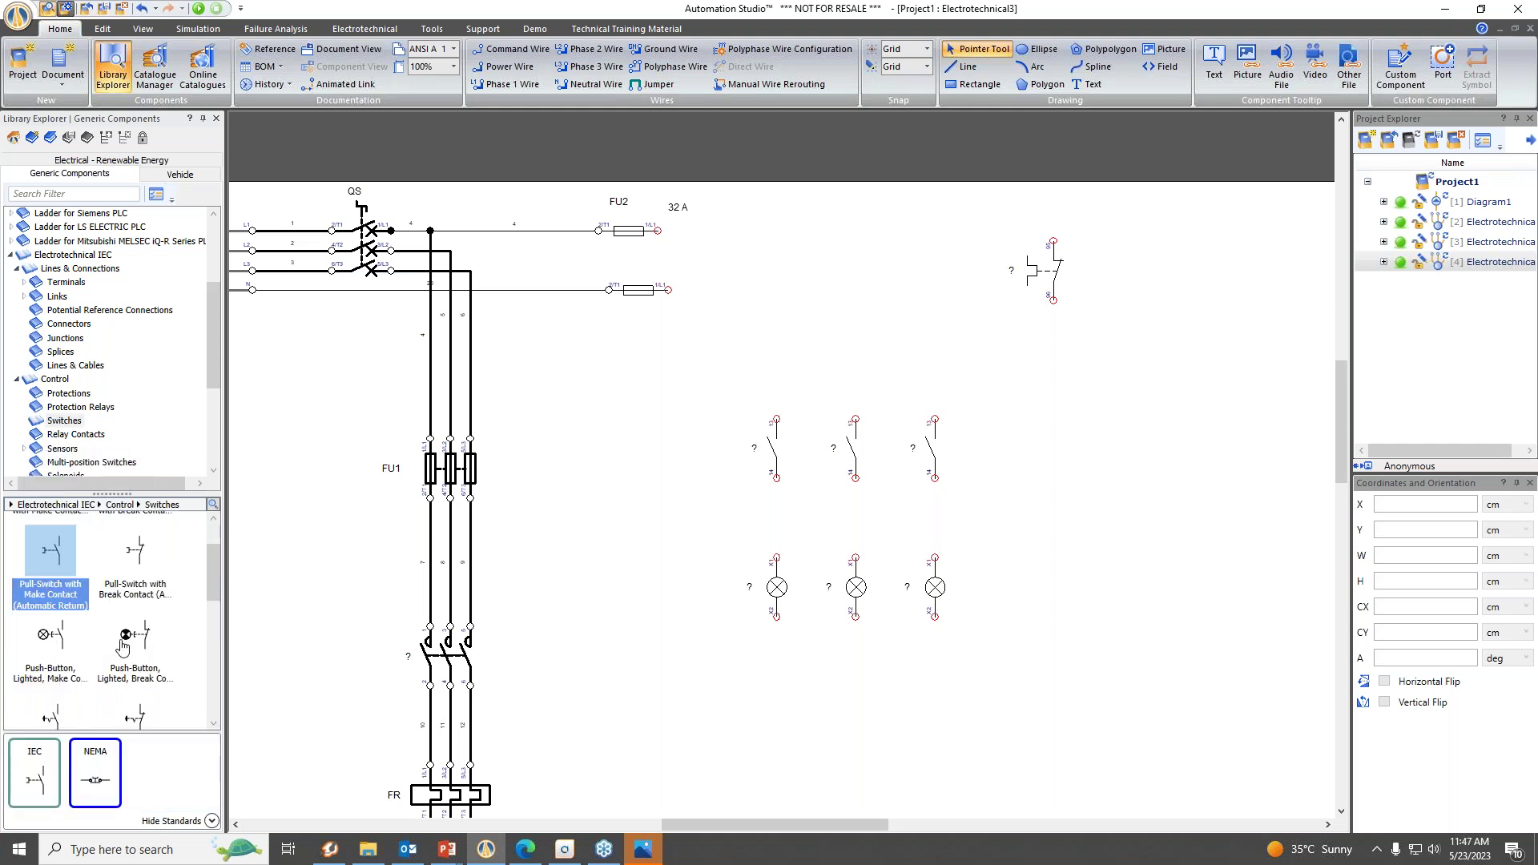
pyautogui.click(134, 575)
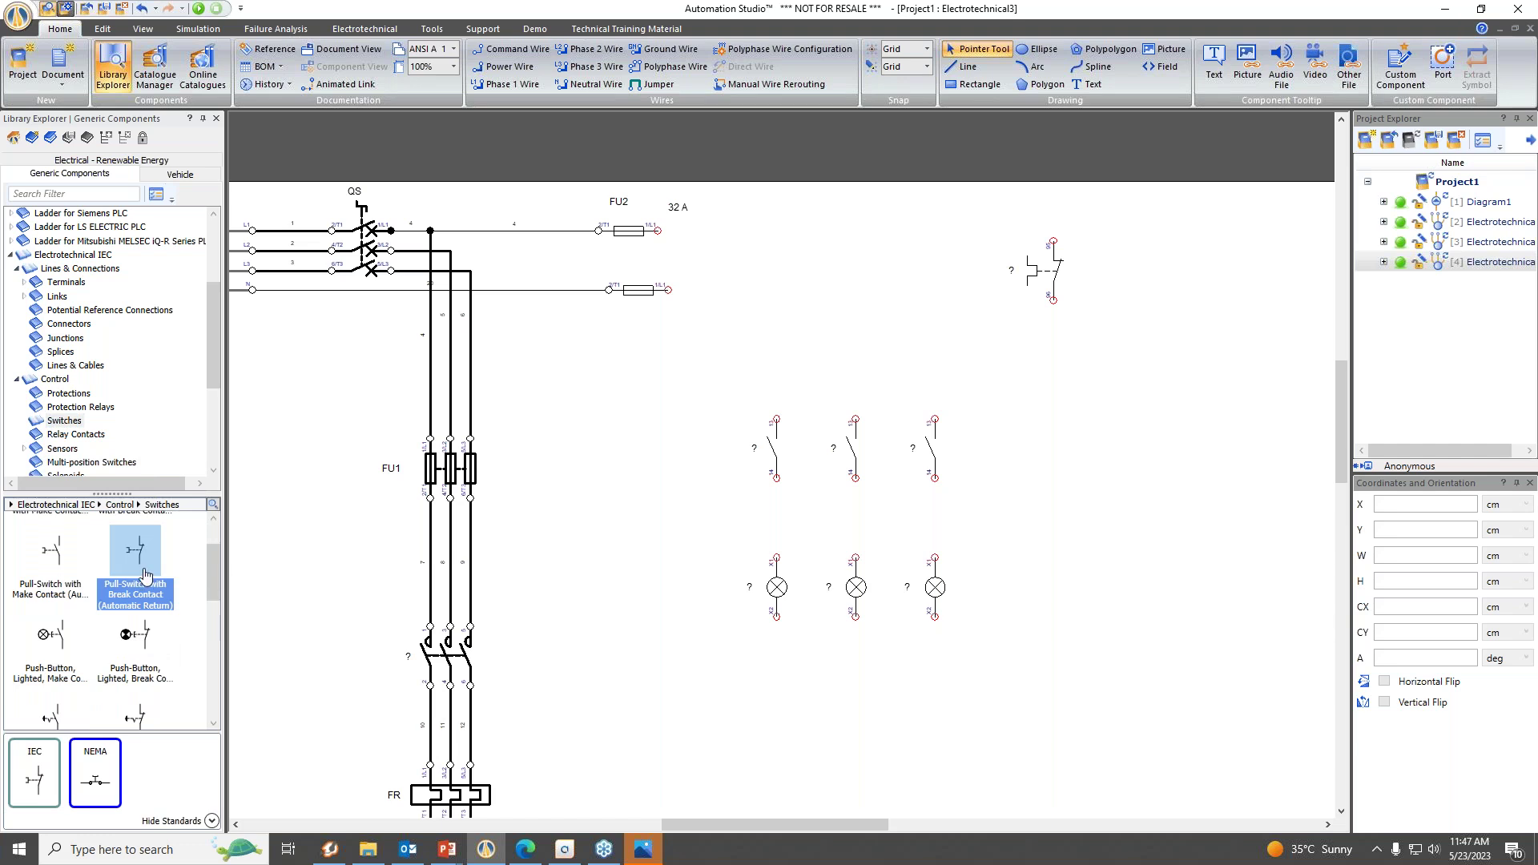
pyautogui.moveTo(145, 575)
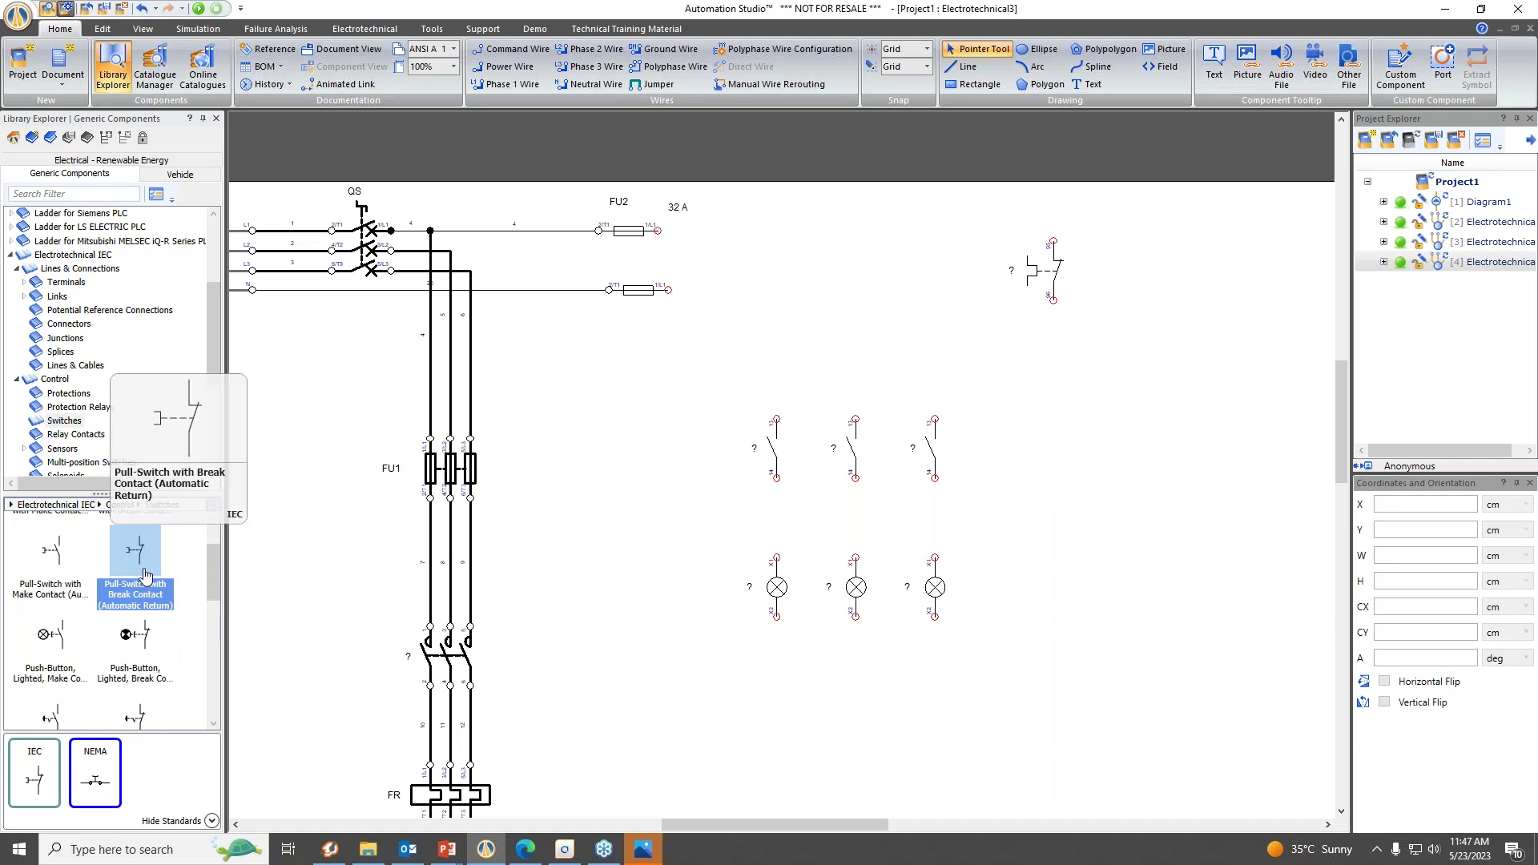
pyautogui.moveTo(145, 576); pyautogui.dragTo(1034, 364)
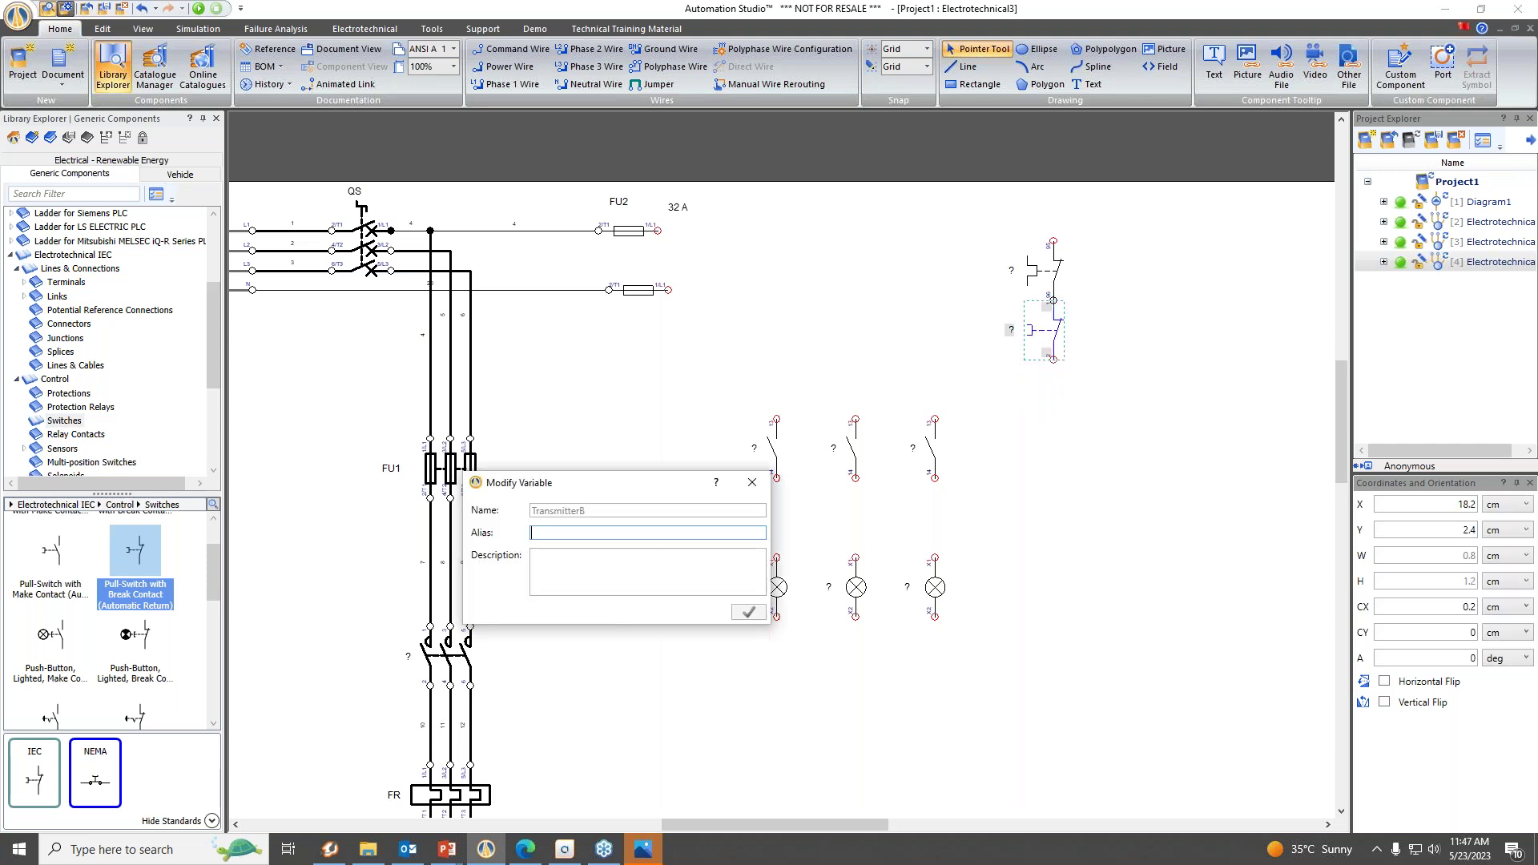
pyautogui.write('SB3')
pyautogui.click(748, 612)
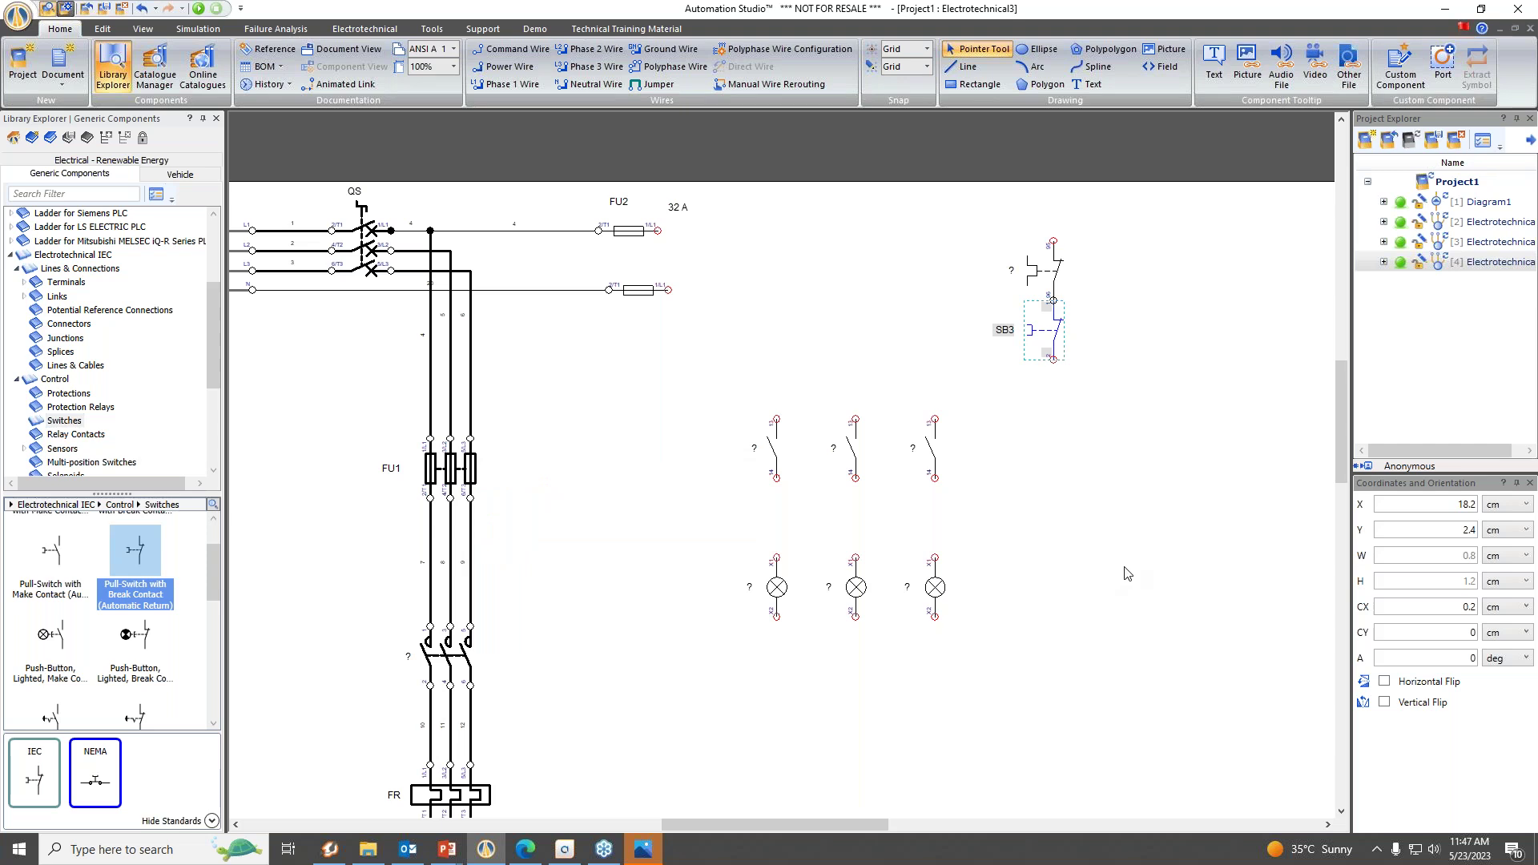
pyautogui.click(1091, 479)
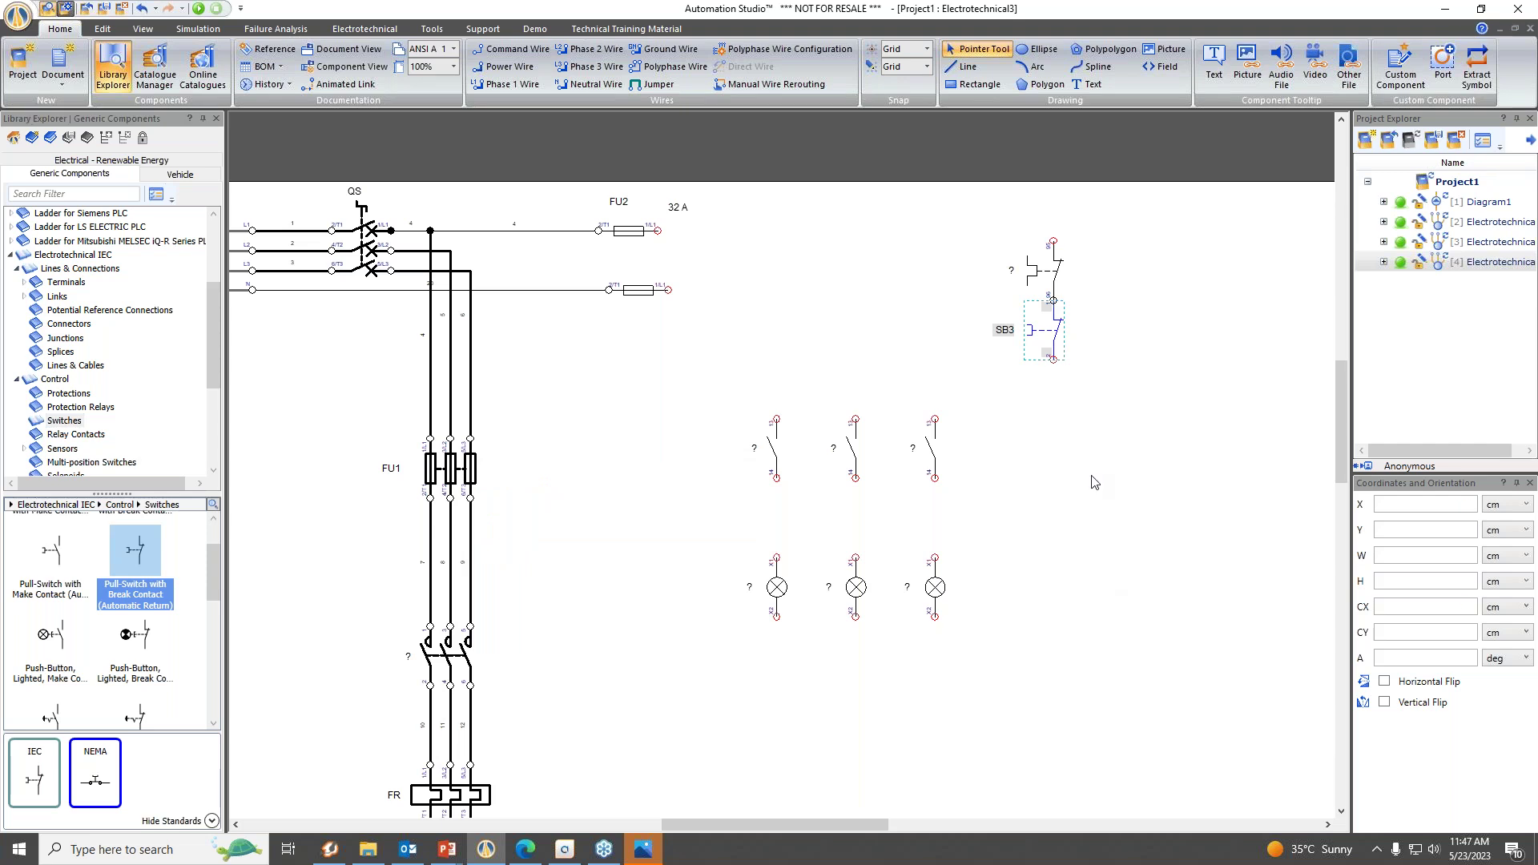
# Wire the upper terminal of the thermal overload relay contact to the right terminal of fuse FU2.
pyautogui.click(1053, 240)
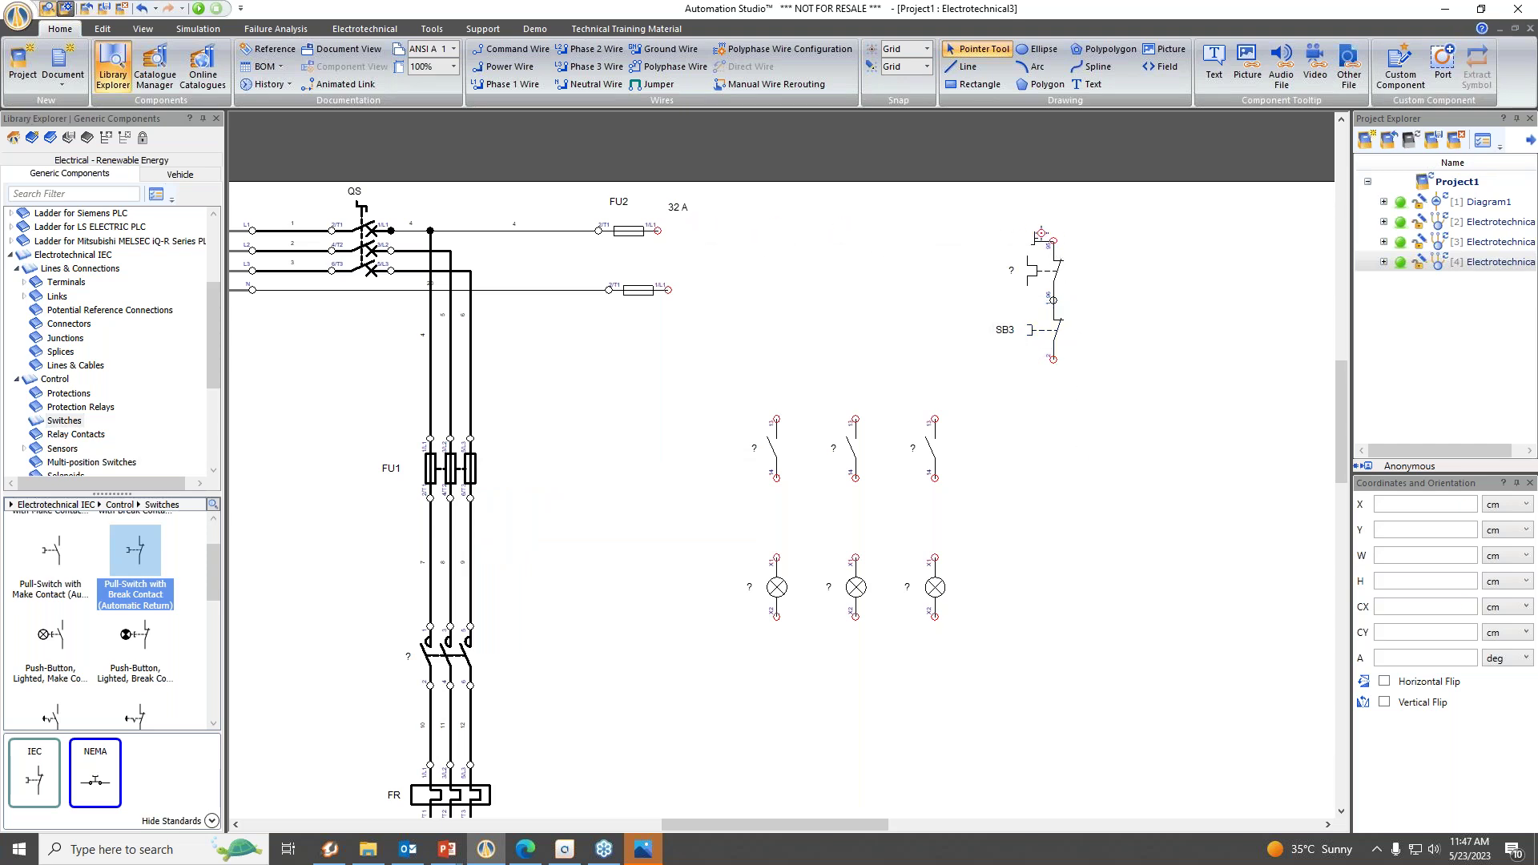
pyautogui.click(658, 231)
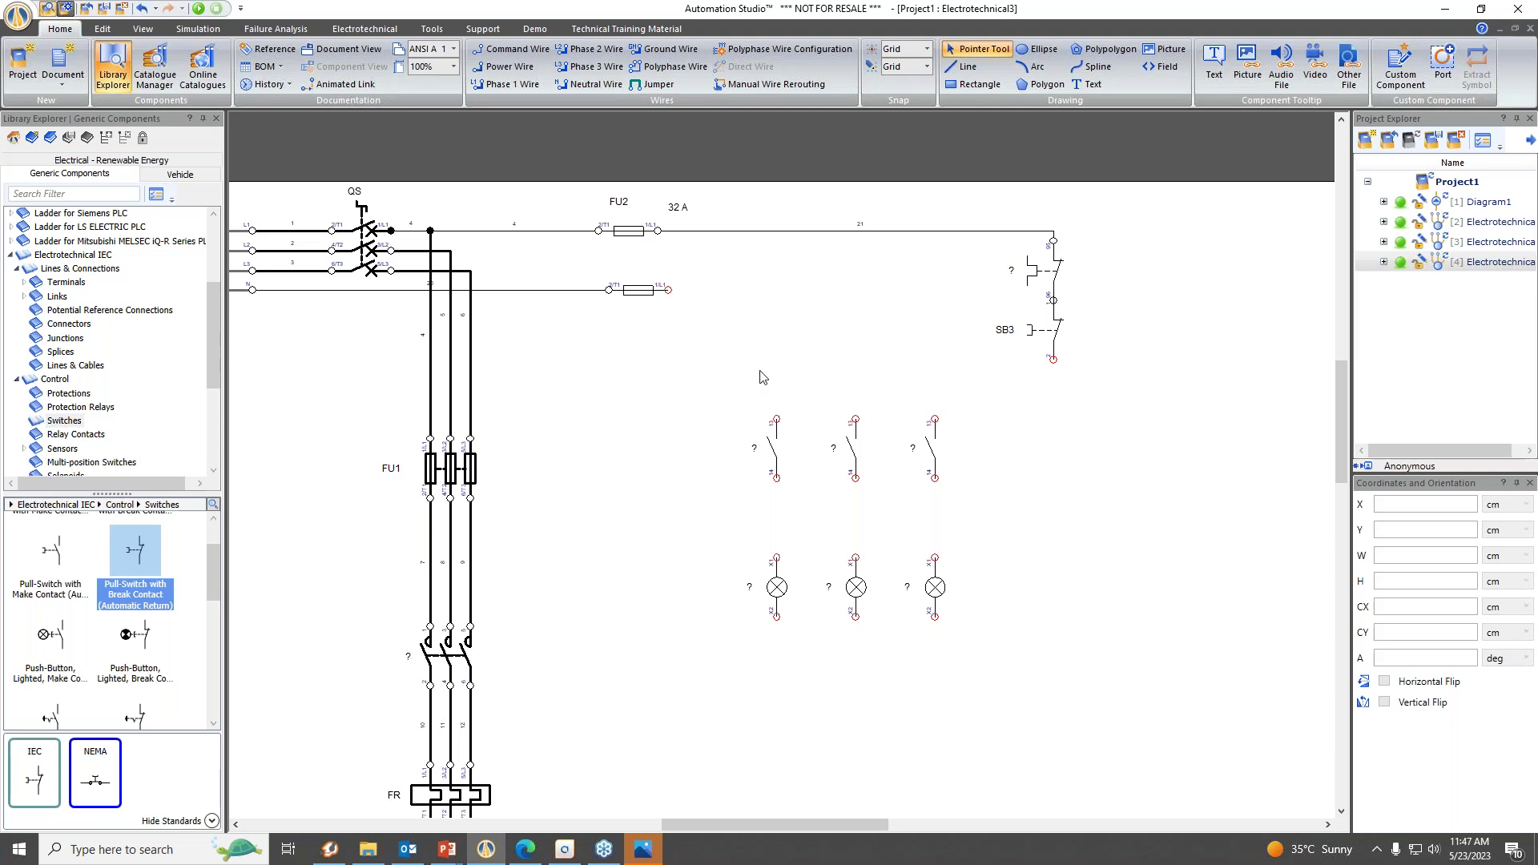
# Wire the right terminal of the unnamed fuse holder below FU2 to the lower terminals of all three lamps through a common line beneath them.
pyautogui.scroll(-1, 944, 403)
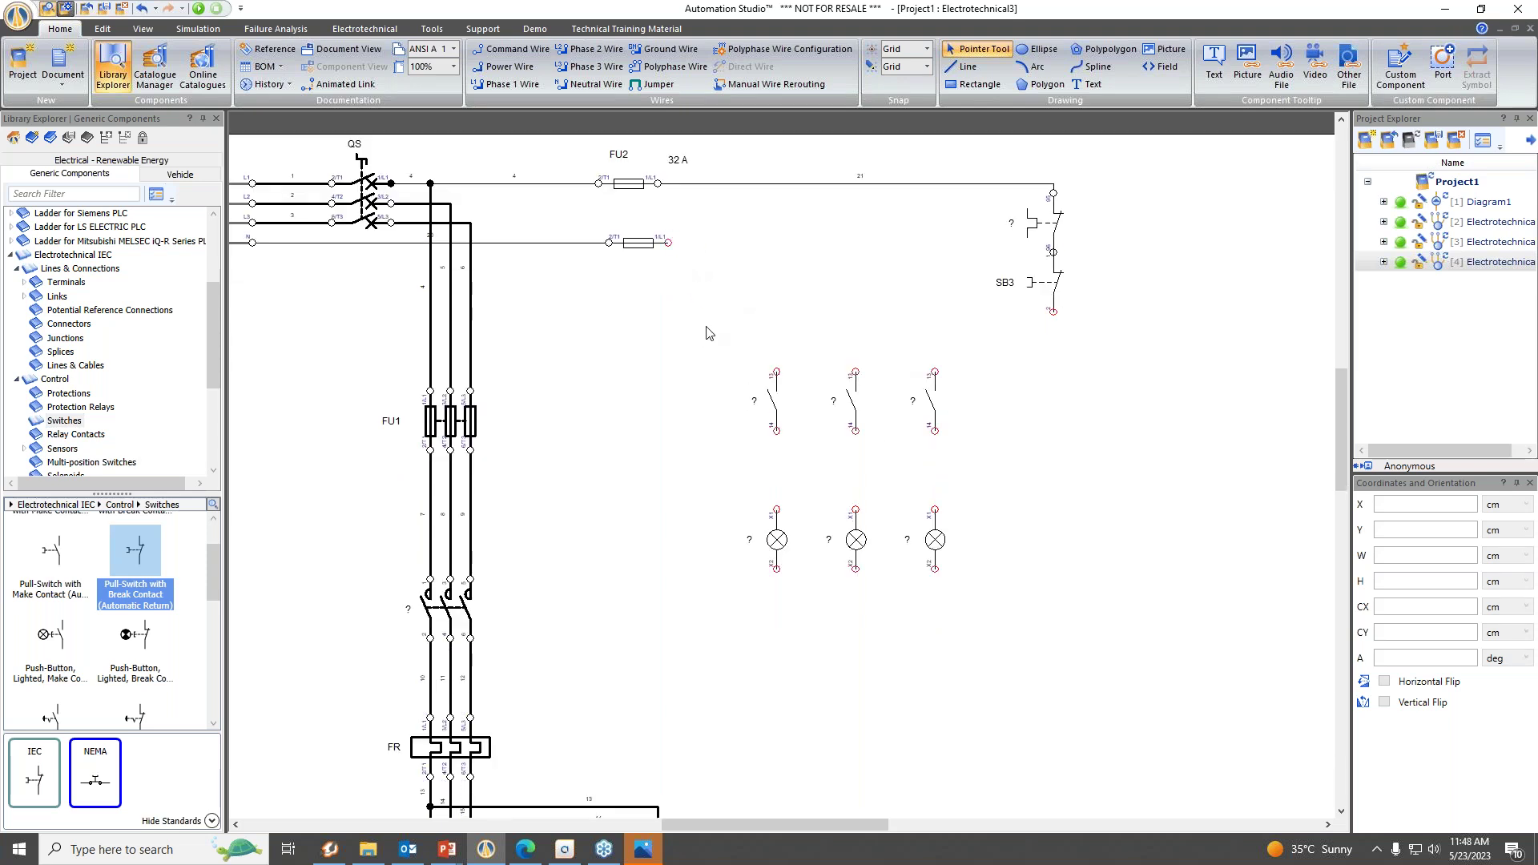
pyautogui.moveTo(668, 241)
pyautogui.mouseDown()
pyautogui.moveTo(692, 236)
pyautogui.moveTo(683, 467)
pyautogui.moveTo(702, 534)
pyautogui.moveTo(699, 674)
pyautogui.moveTo(917, 689)
pyautogui.moveTo(951, 763)
pyautogui.moveTo(935, 568)
pyautogui.mouseUp()
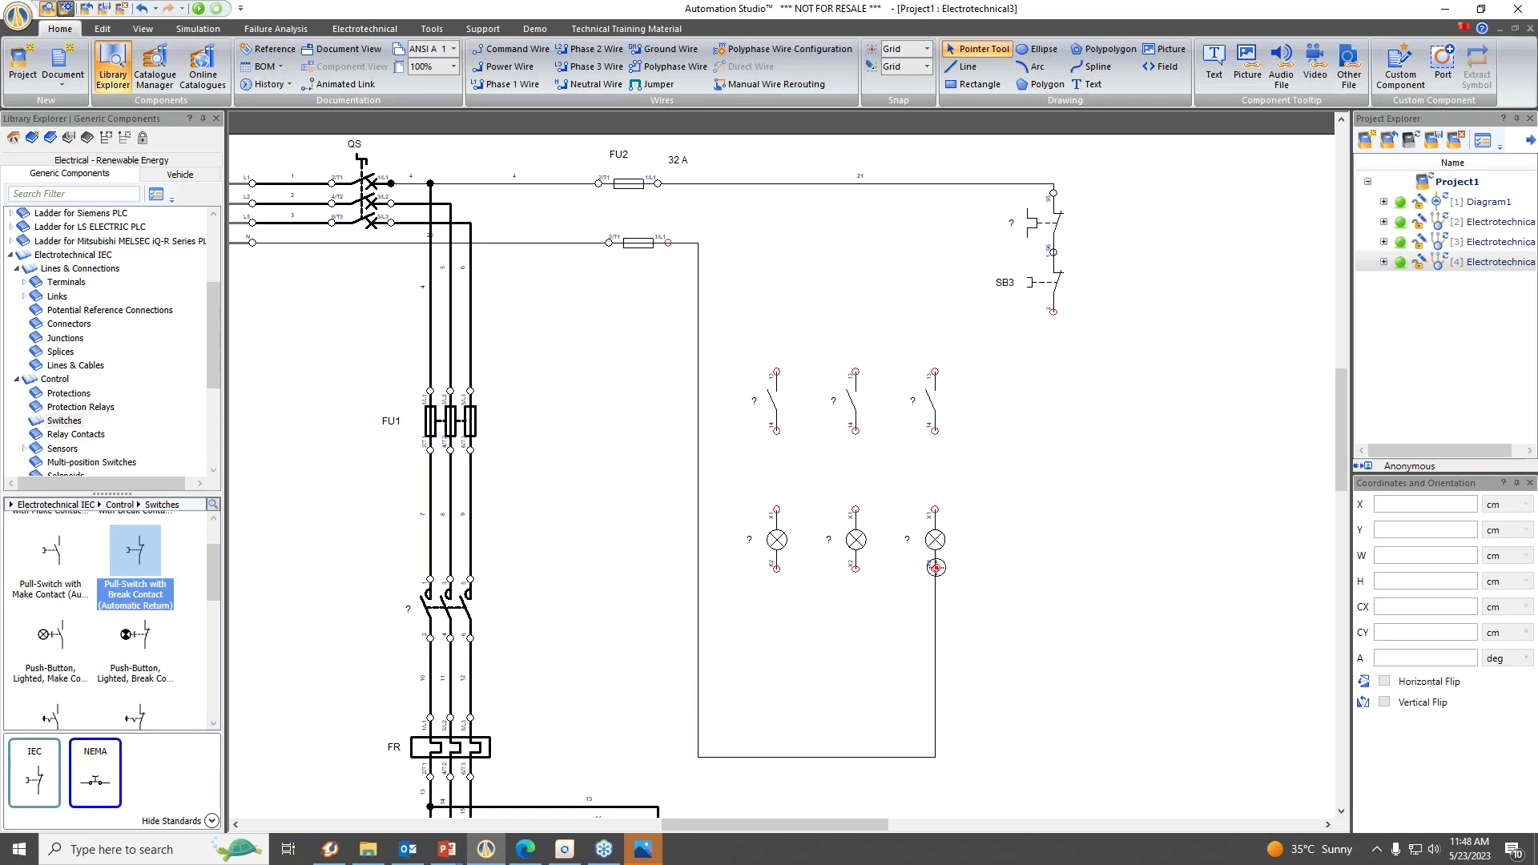
pyautogui.moveTo(776, 568); pyautogui.dragTo(777, 758)
pyautogui.moveTo(855, 570); pyautogui.dragTo(856, 757)
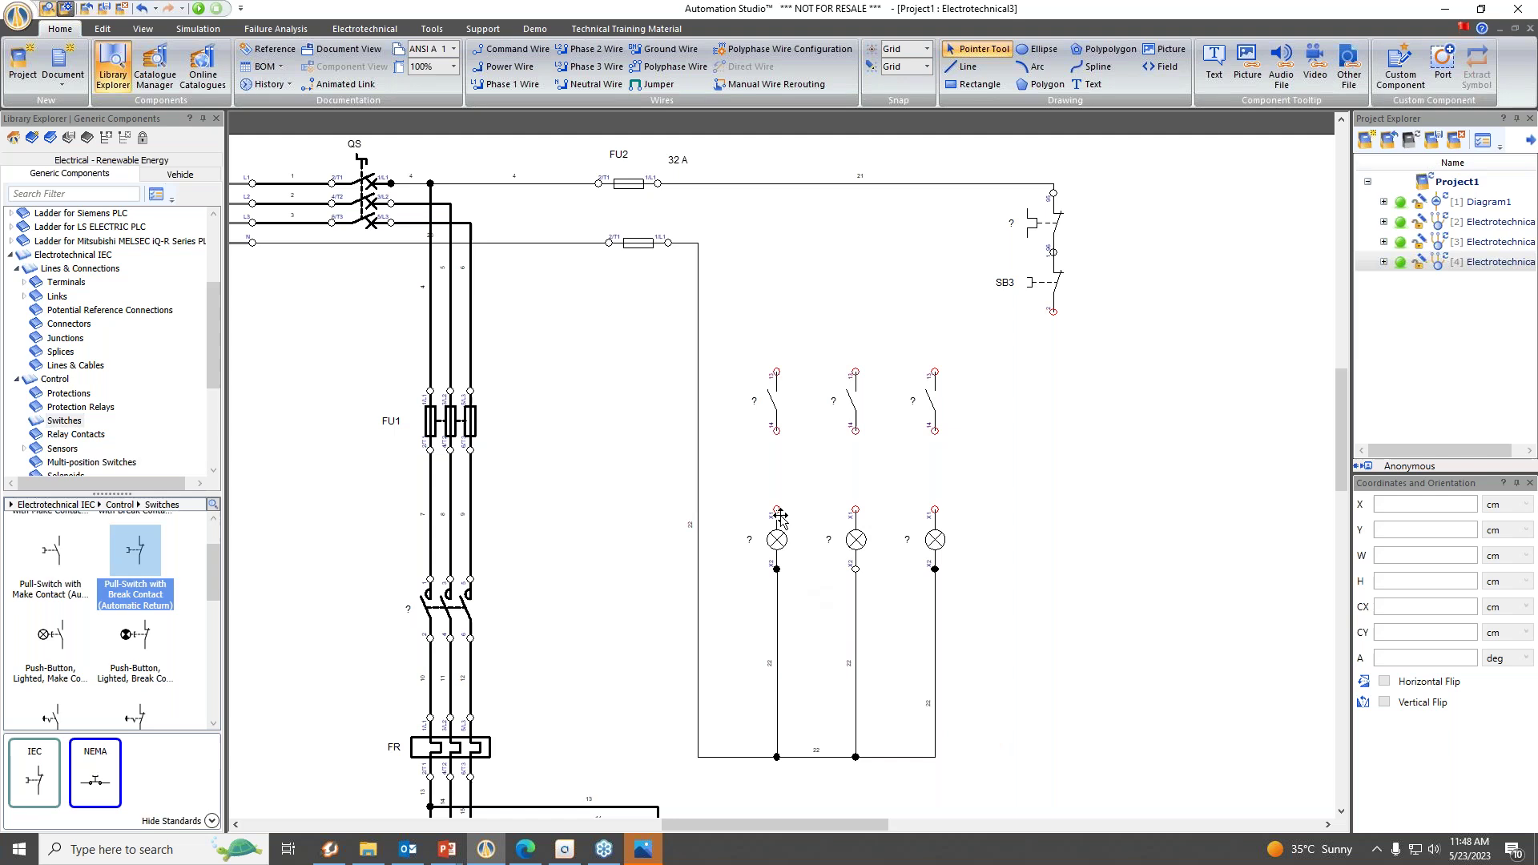
# Wire each lamp's upper terminal to the make contact above it, and connect the first make contact's upper terminal to the FU2 line.
pyautogui.moveTo(777, 511); pyautogui.dragTo(776, 431)
pyautogui.moveTo(856, 510); pyautogui.dragTo(858, 433)
pyautogui.moveTo(935, 509); pyautogui.dragTo(935, 432)
pyautogui.moveTo(776, 373)
pyautogui.mouseDown()
pyautogui.moveTo(798, 209)
pyautogui.moveTo(777, 184)
pyautogui.mouseUp()
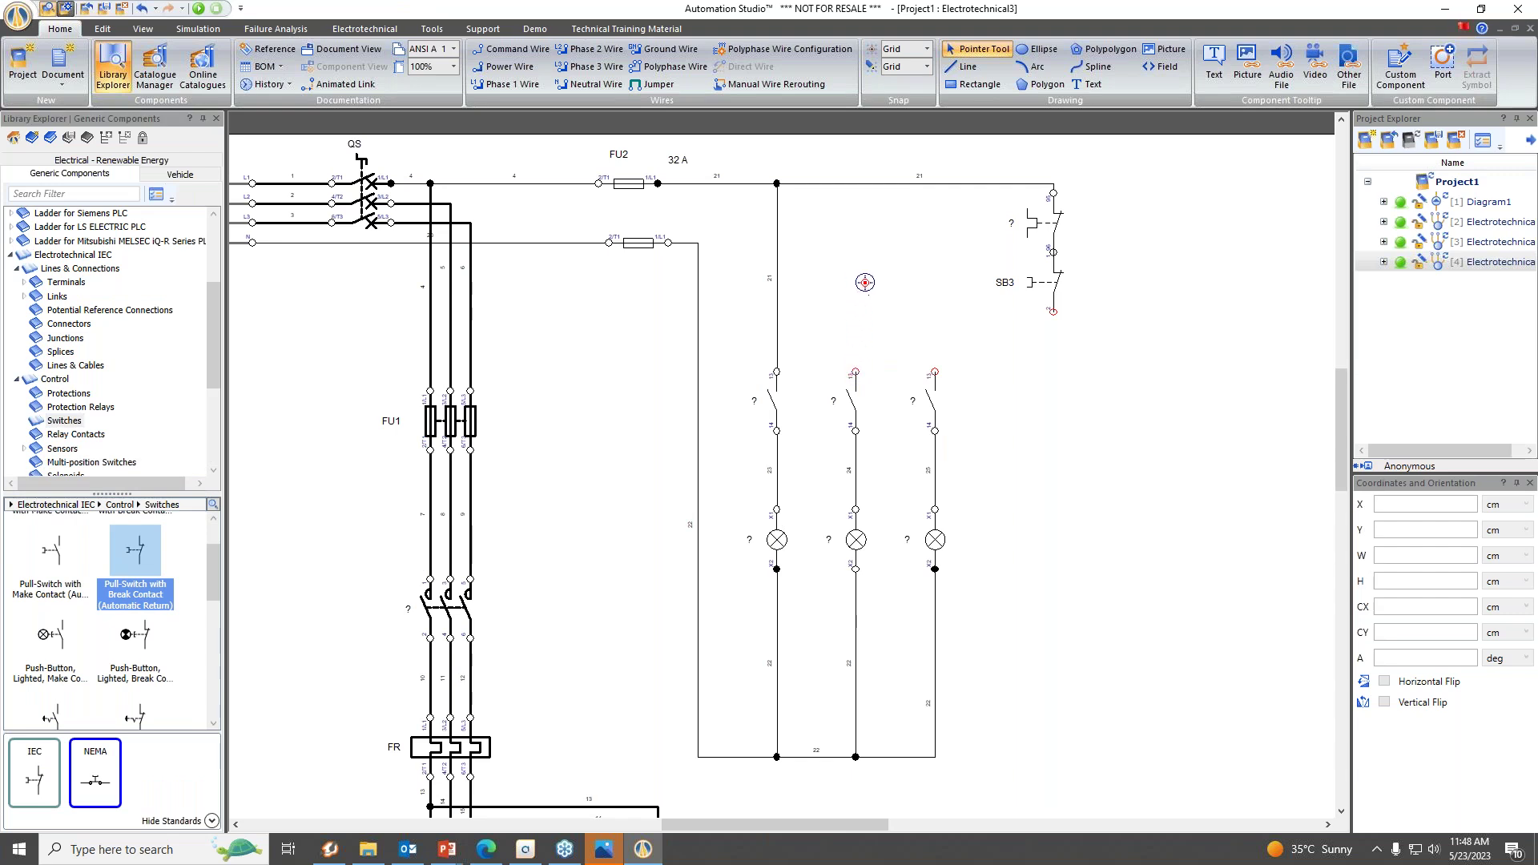
pyautogui.rightClick(1050, 413)
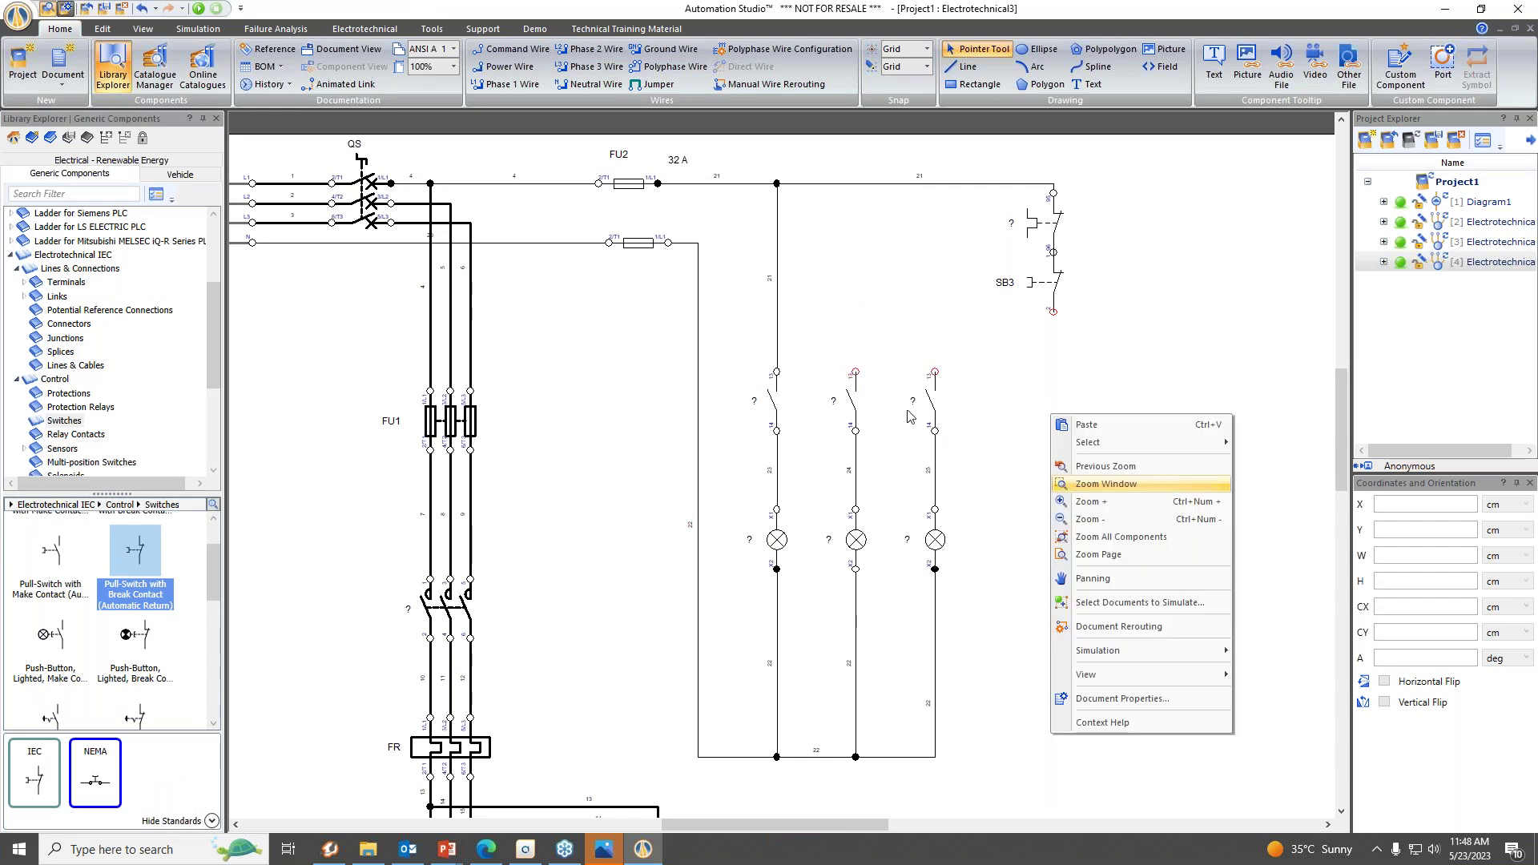
# Wire the upper terminals of the second and third make contacts above the lamps up to the FU2 line.
pyautogui.click(857, 376)
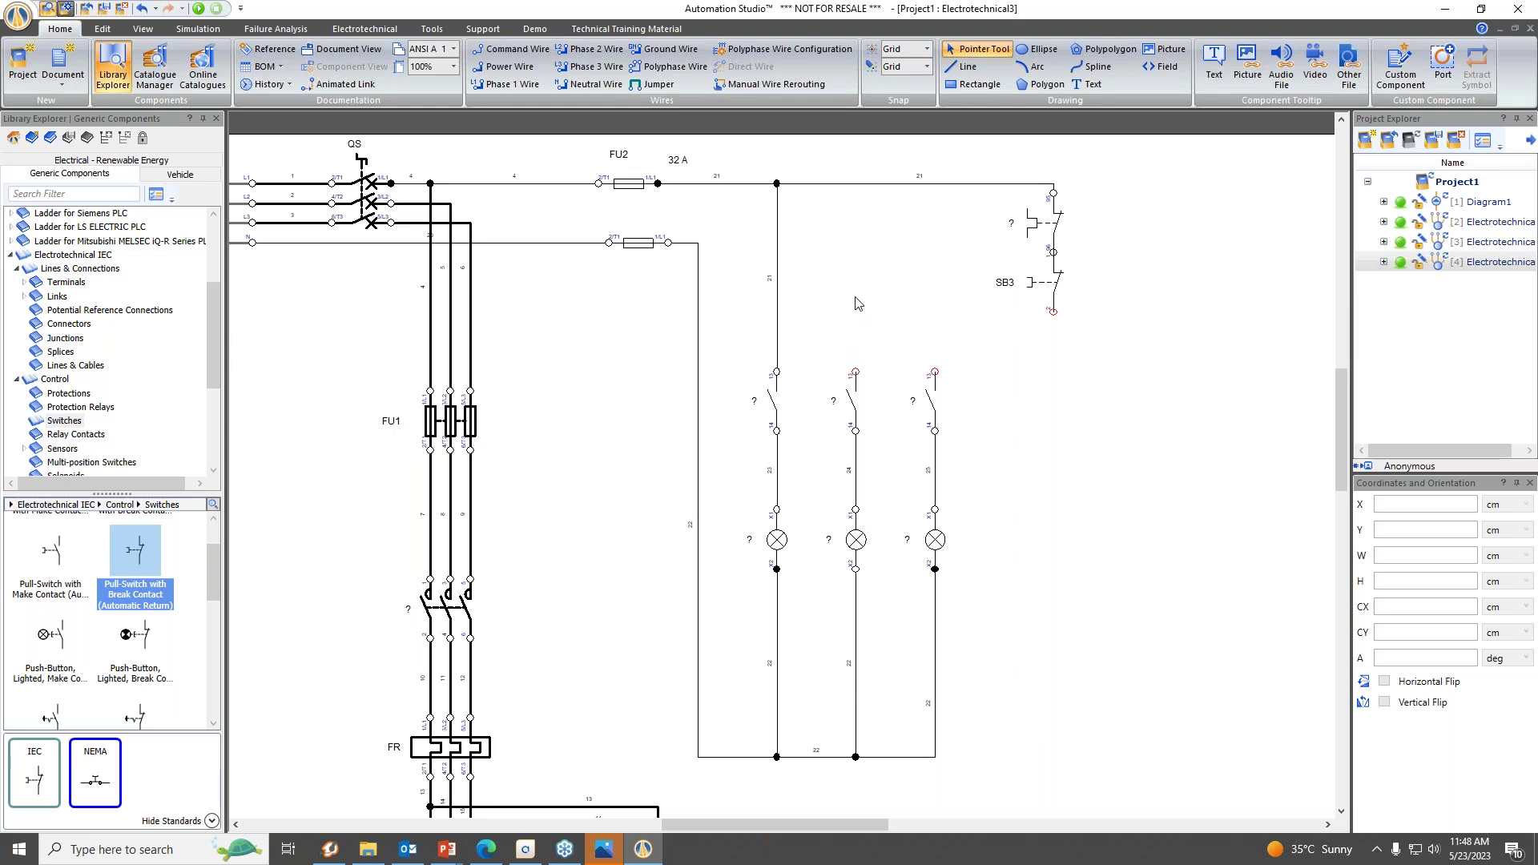
pyautogui.moveTo(856, 372); pyautogui.dragTo(854, 184)
pyautogui.moveTo(934, 372); pyautogui.dragTo(931, 183)
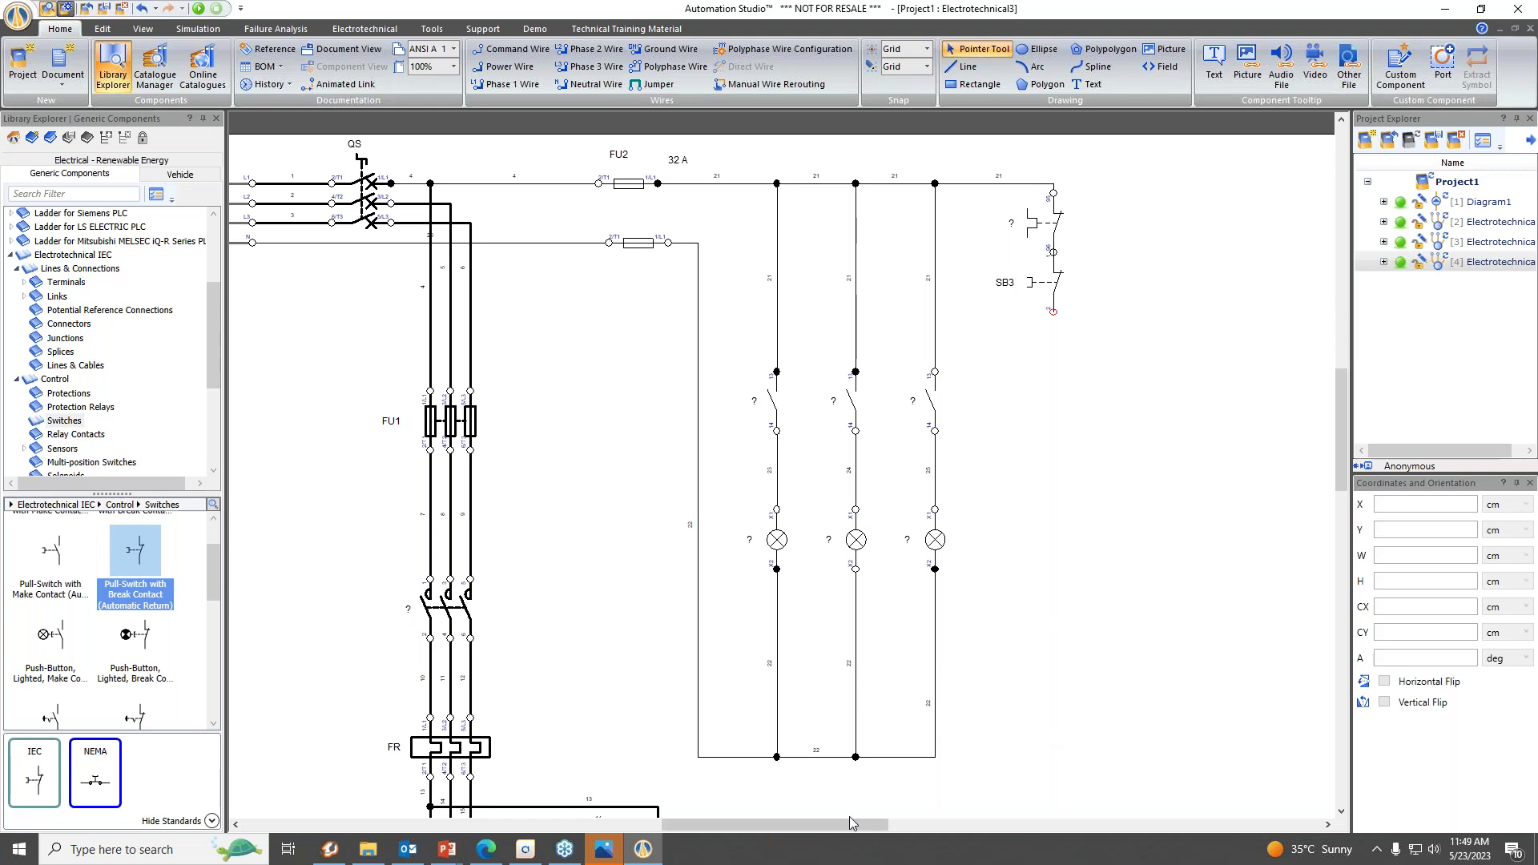
# Place a Push-Button Switch with Make Contact below SB3 at X 18.2 cm, Y 4.6 cm, alias SB1, and wire it to SB3's lower terminal.
pyautogui.moveTo(834, 827); pyautogui.dragTo(908, 827)
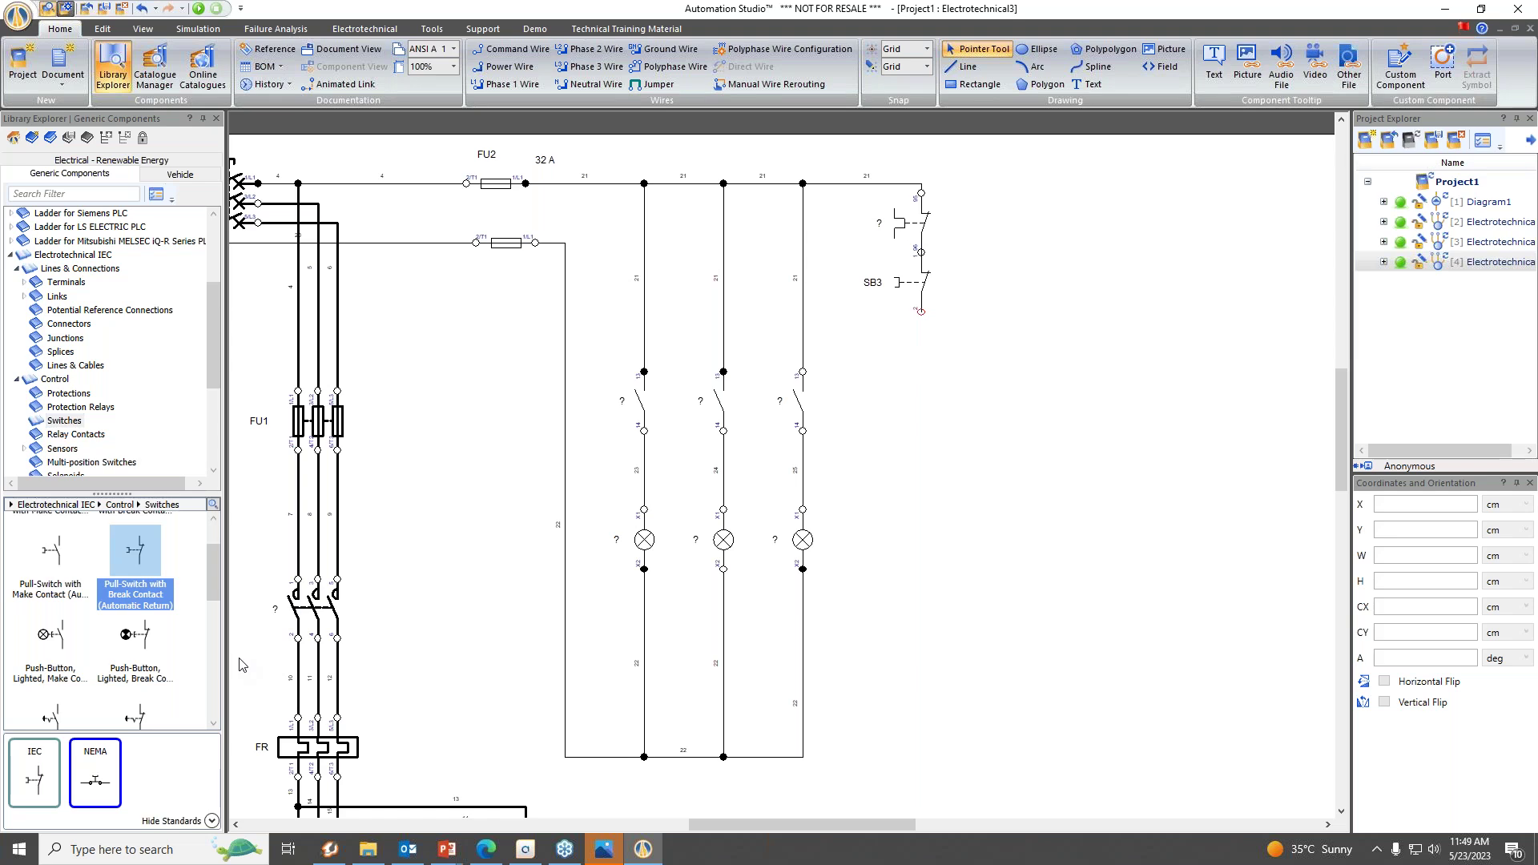
pyautogui.scroll(-3, 134, 677)
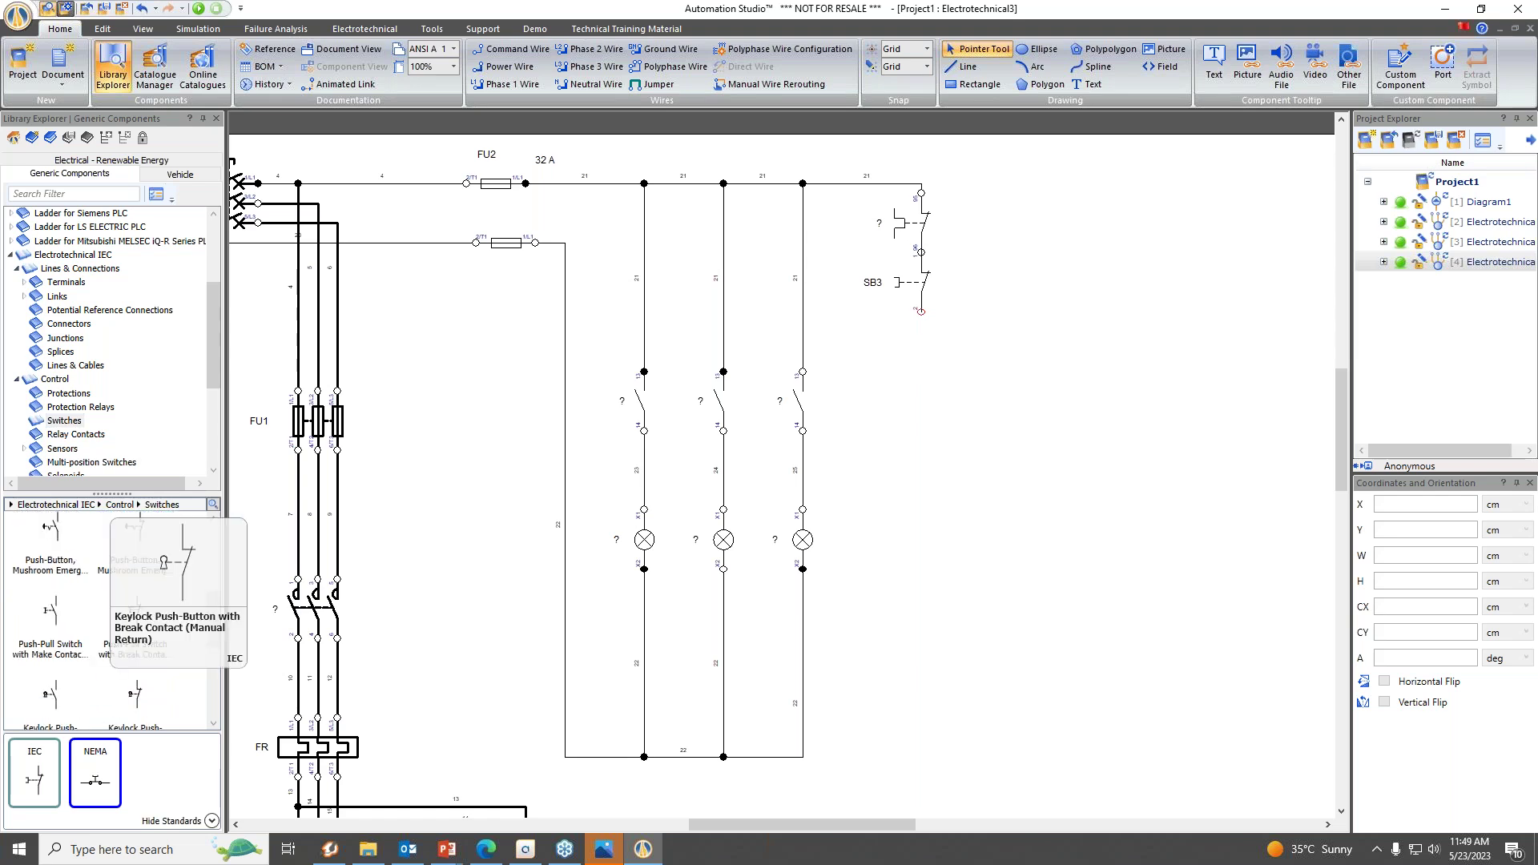
pyautogui.scroll(3, 134, 677)
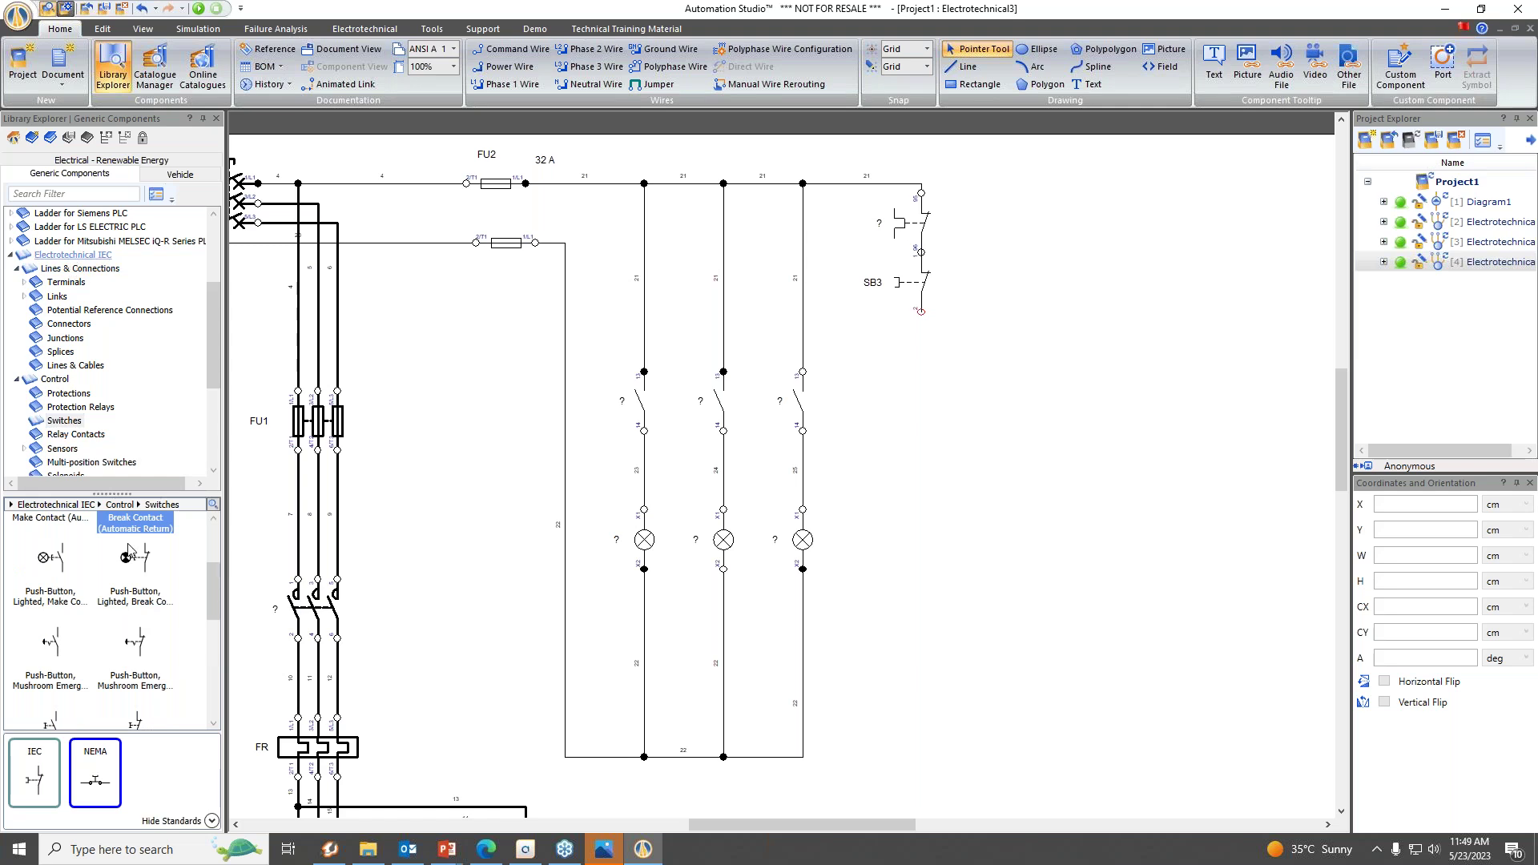
pyautogui.click(84, 255)
pyautogui.scroll(-5, 134, 658)
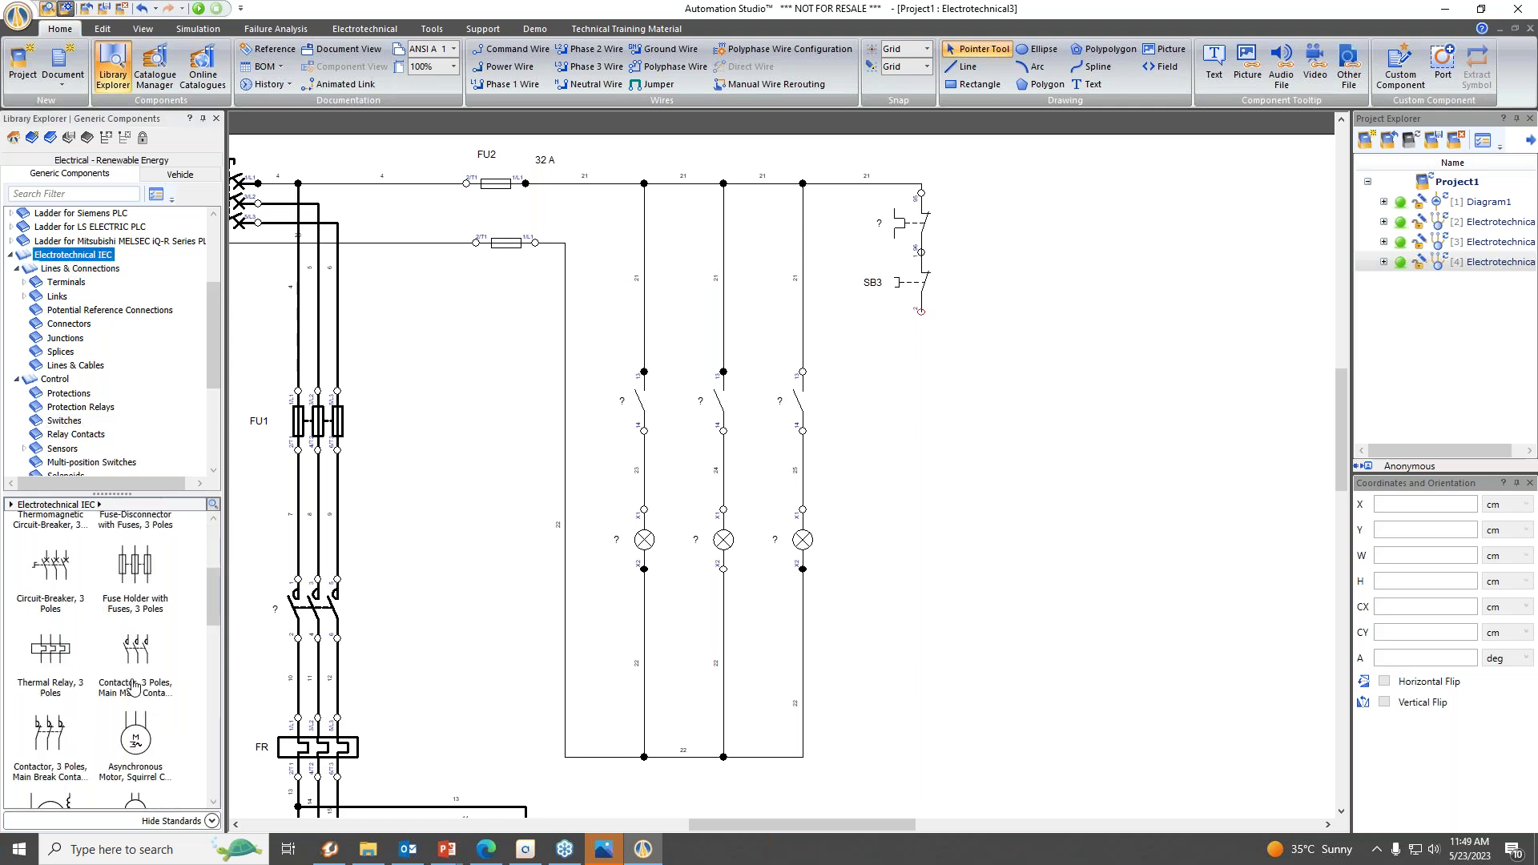
pyautogui.click(53, 677)
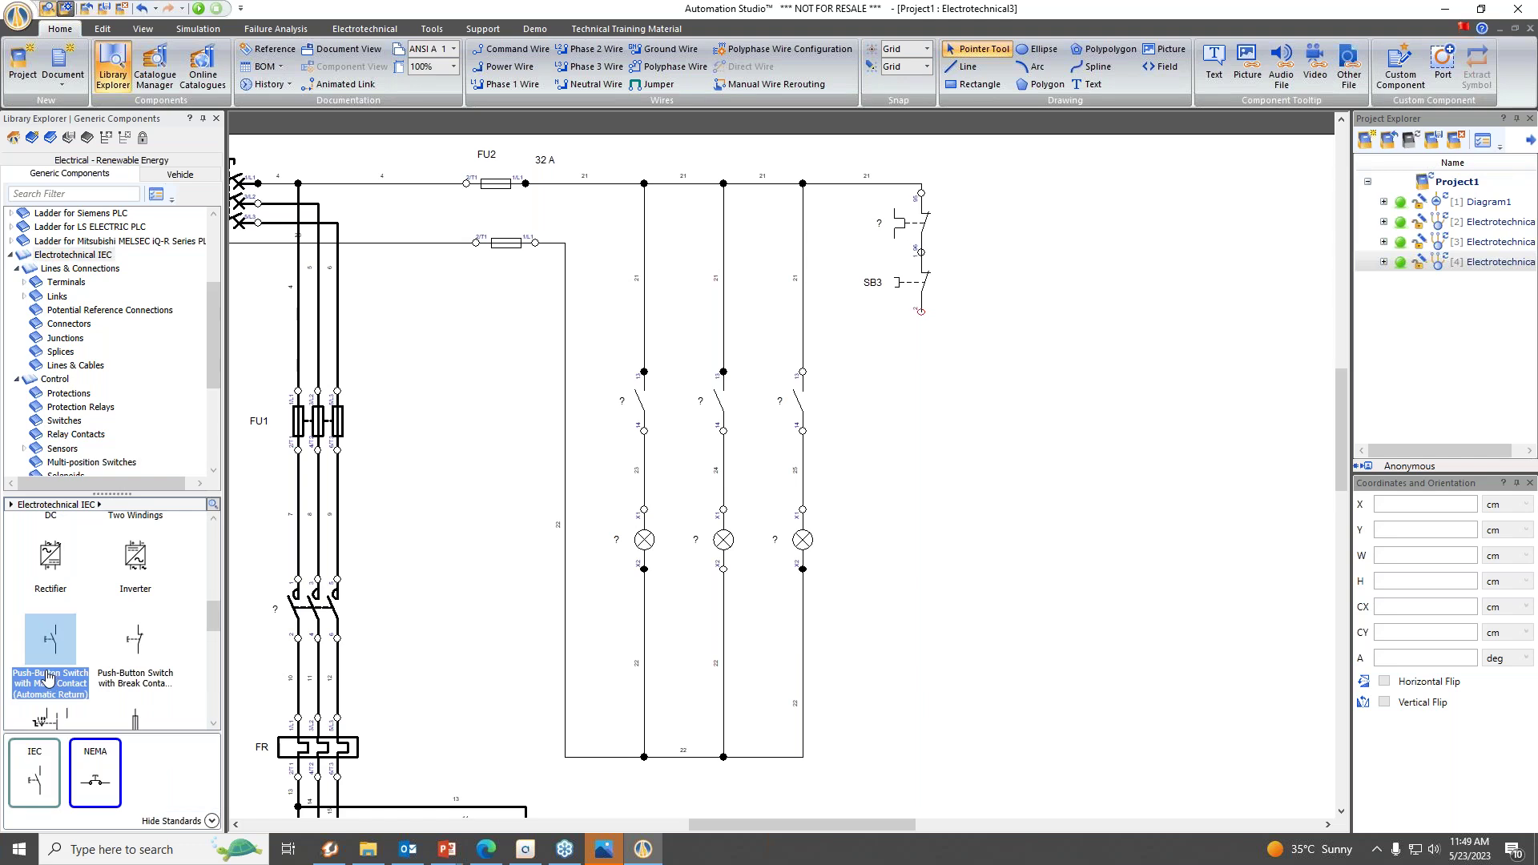
pyautogui.moveTo(53, 681); pyautogui.dragTo(920, 363)
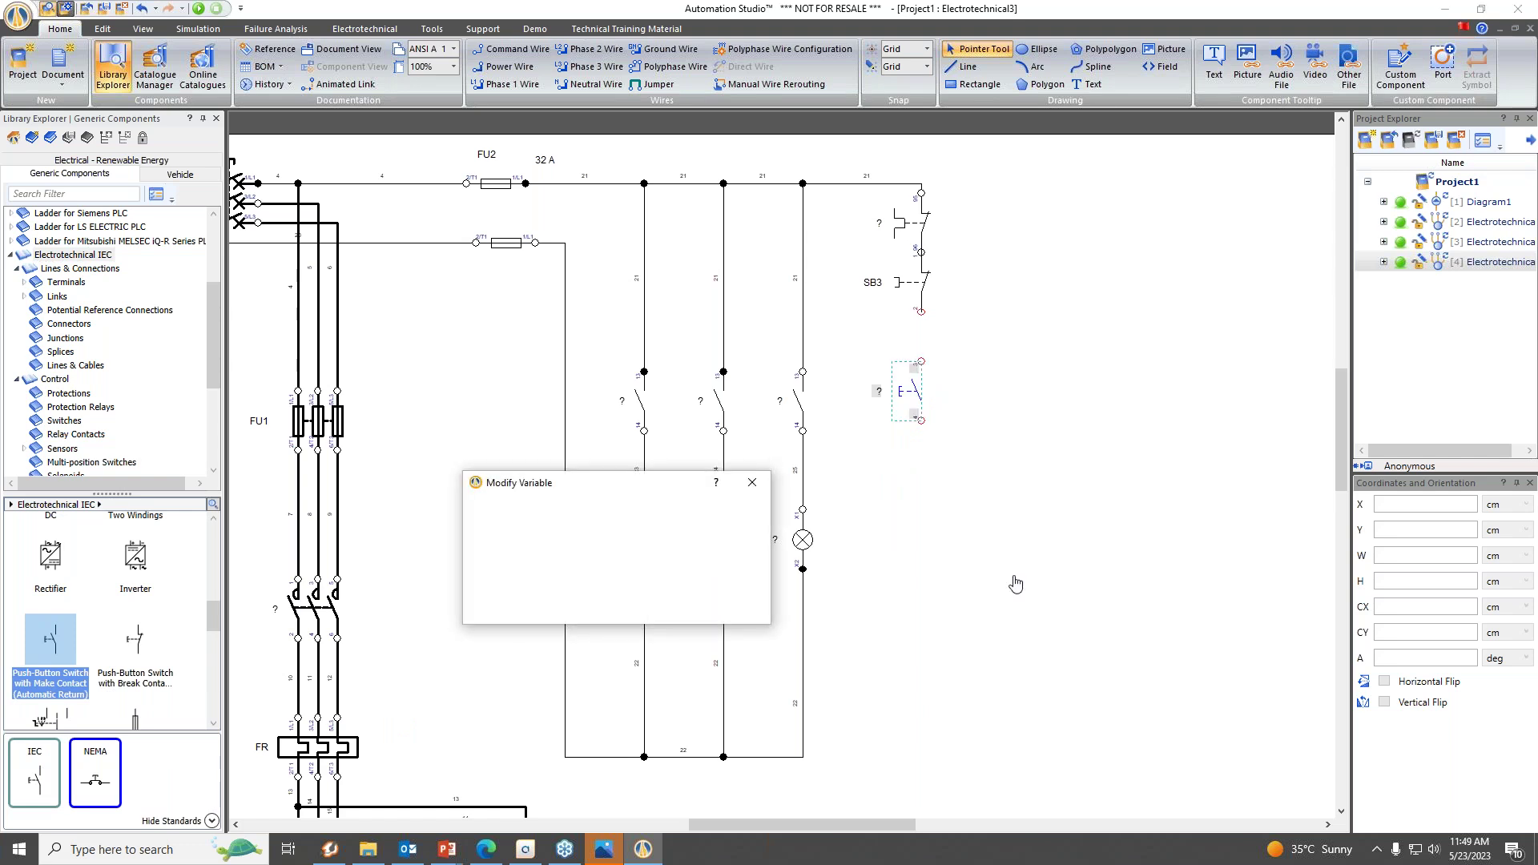
pyautogui.write('SB')
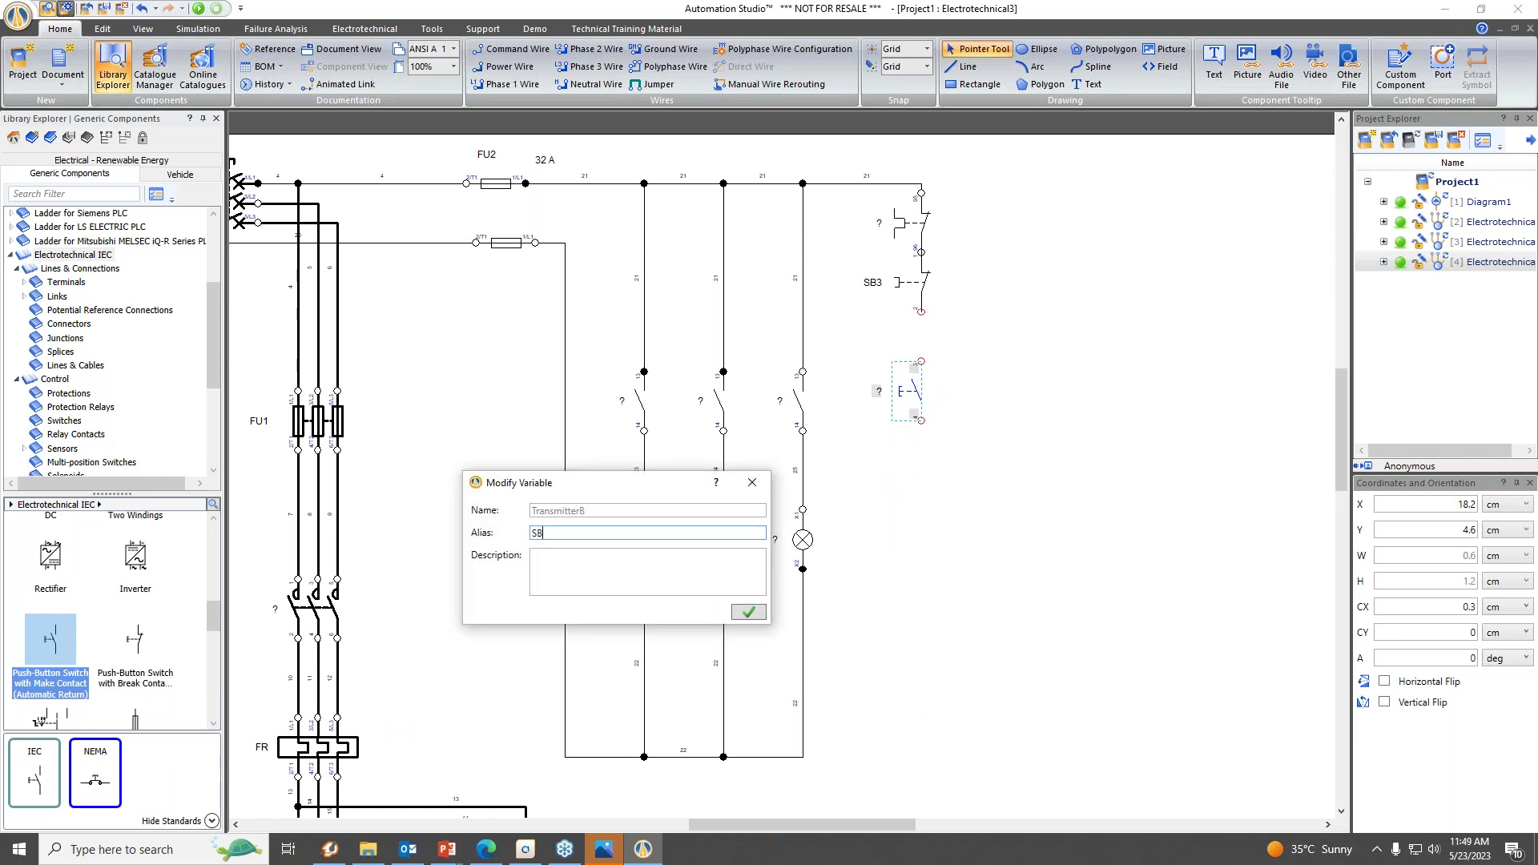
pyautogui.write('1')
pyautogui.click(750, 612)
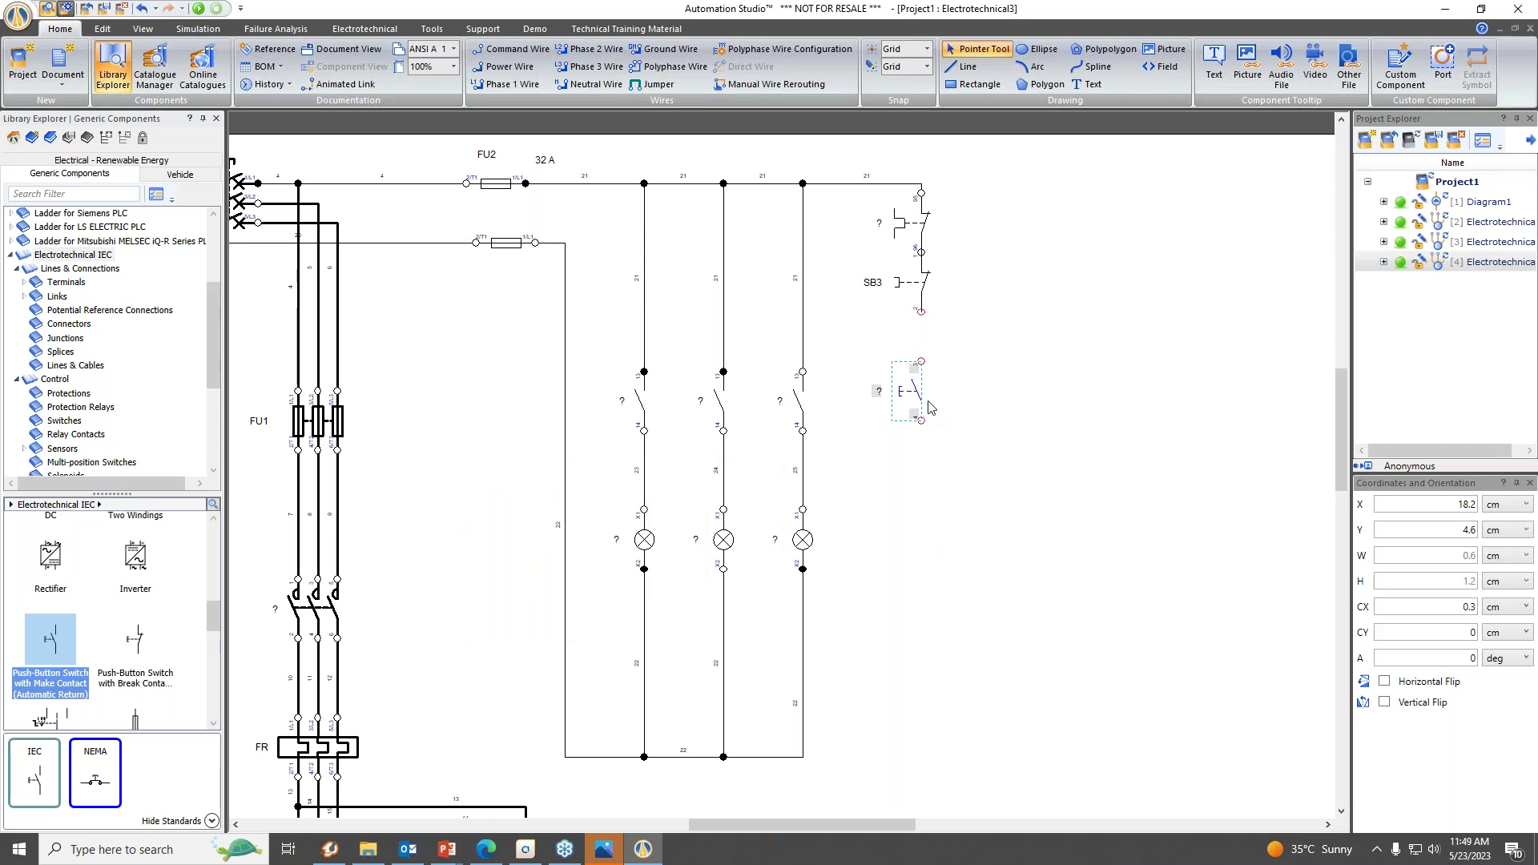
pyautogui.click(961, 432)
pyautogui.moveTo(927, 315); pyautogui.dragTo(922, 362)
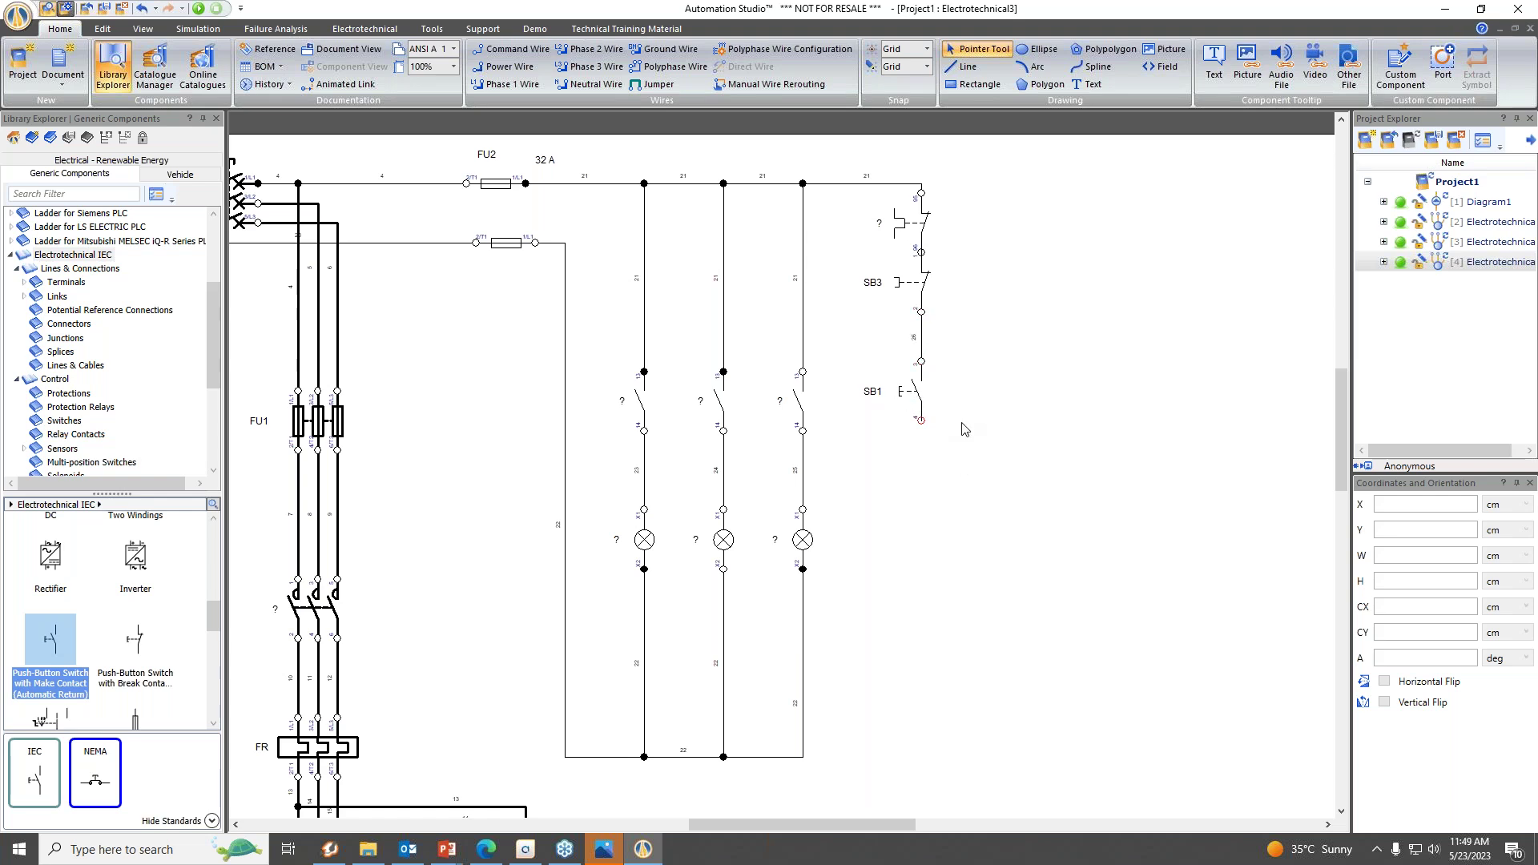
# Place a Make Contact beside SB1 at X 20.8 cm, Y 4.6 cm, without assigning a variable, and wire it in parallel with SB1.
pyautogui.scroll(-3, 148, 665)
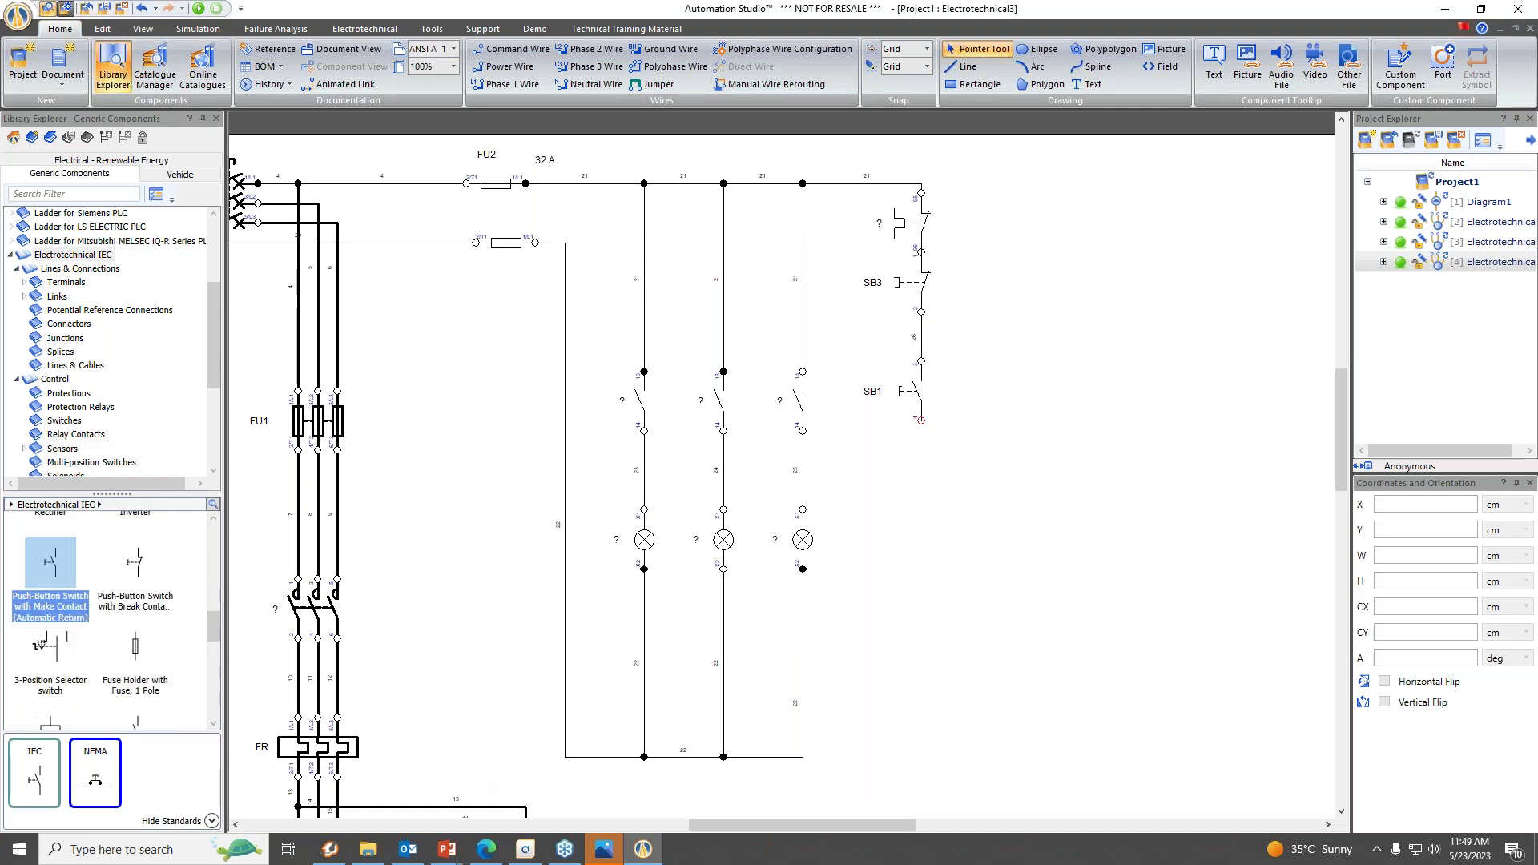
pyautogui.moveTo(137, 637); pyautogui.dragTo(1030, 367)
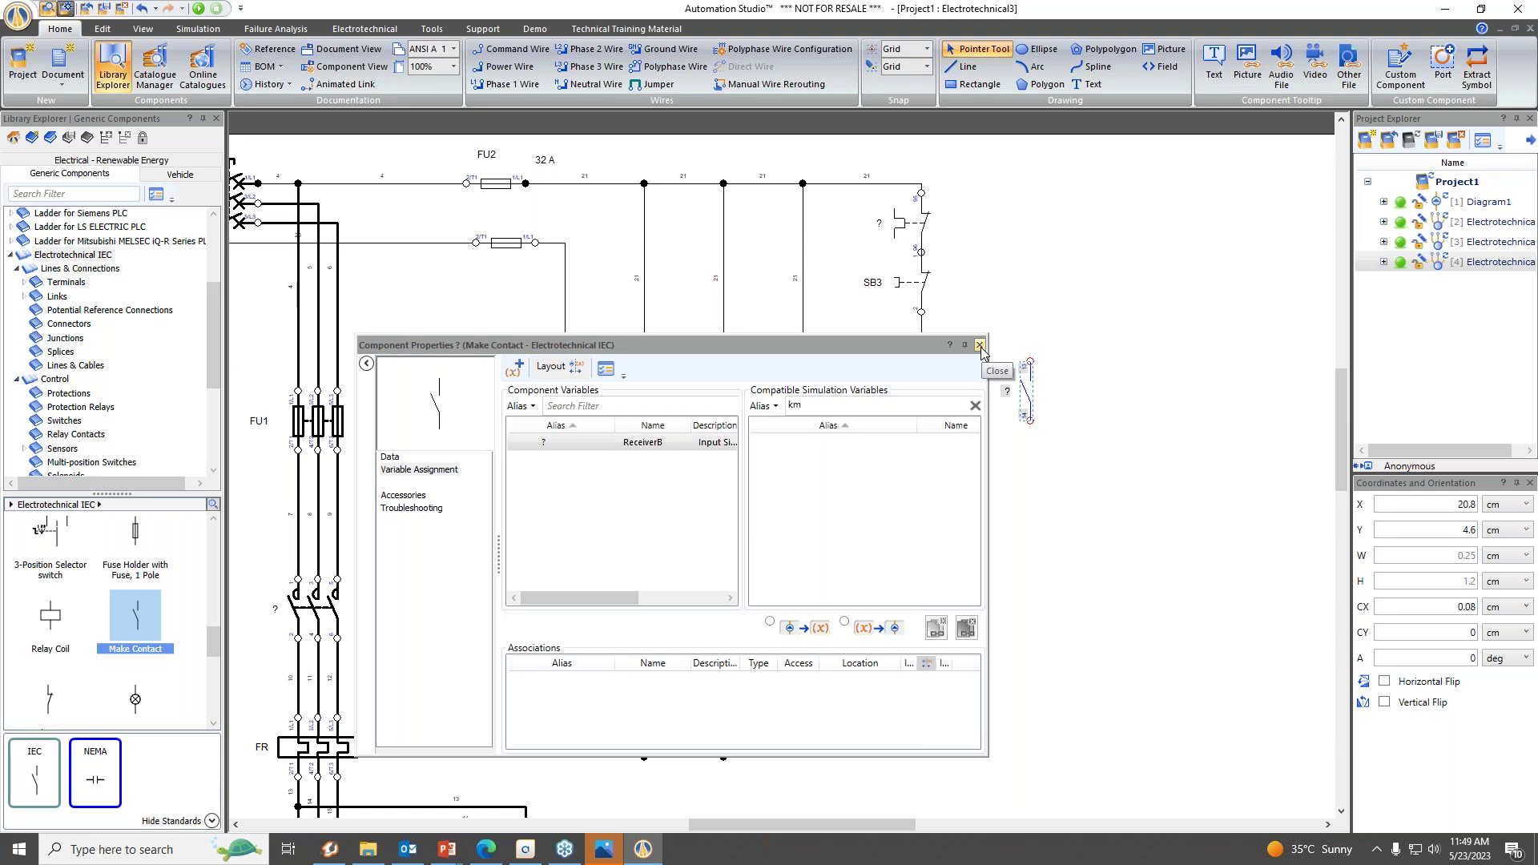
pyautogui.click(979, 347)
pyautogui.click(1019, 553)
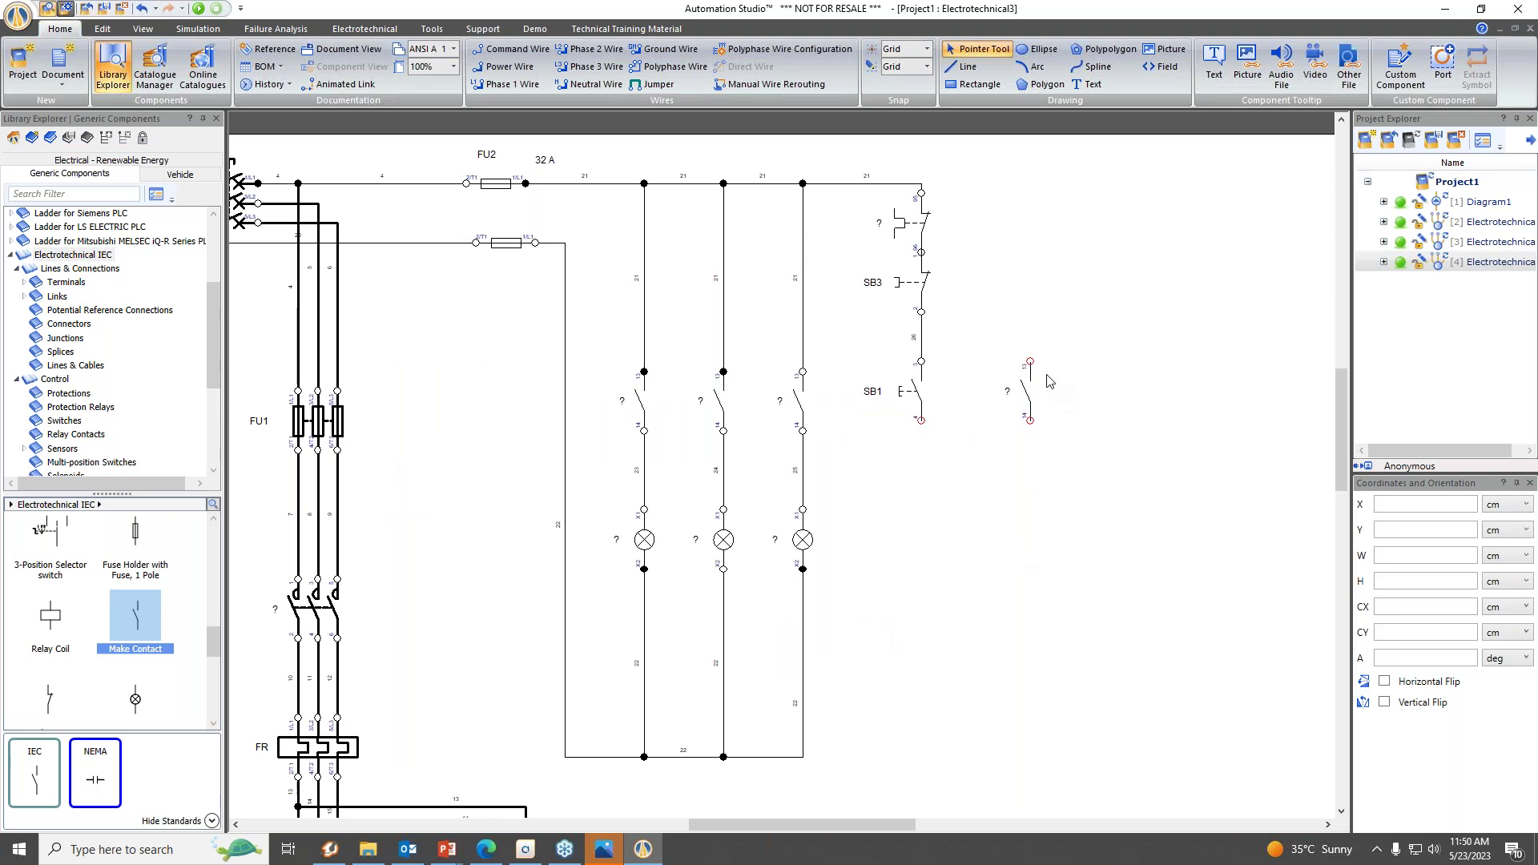
pyautogui.moveTo(1031, 361); pyautogui.dragTo(921, 360)
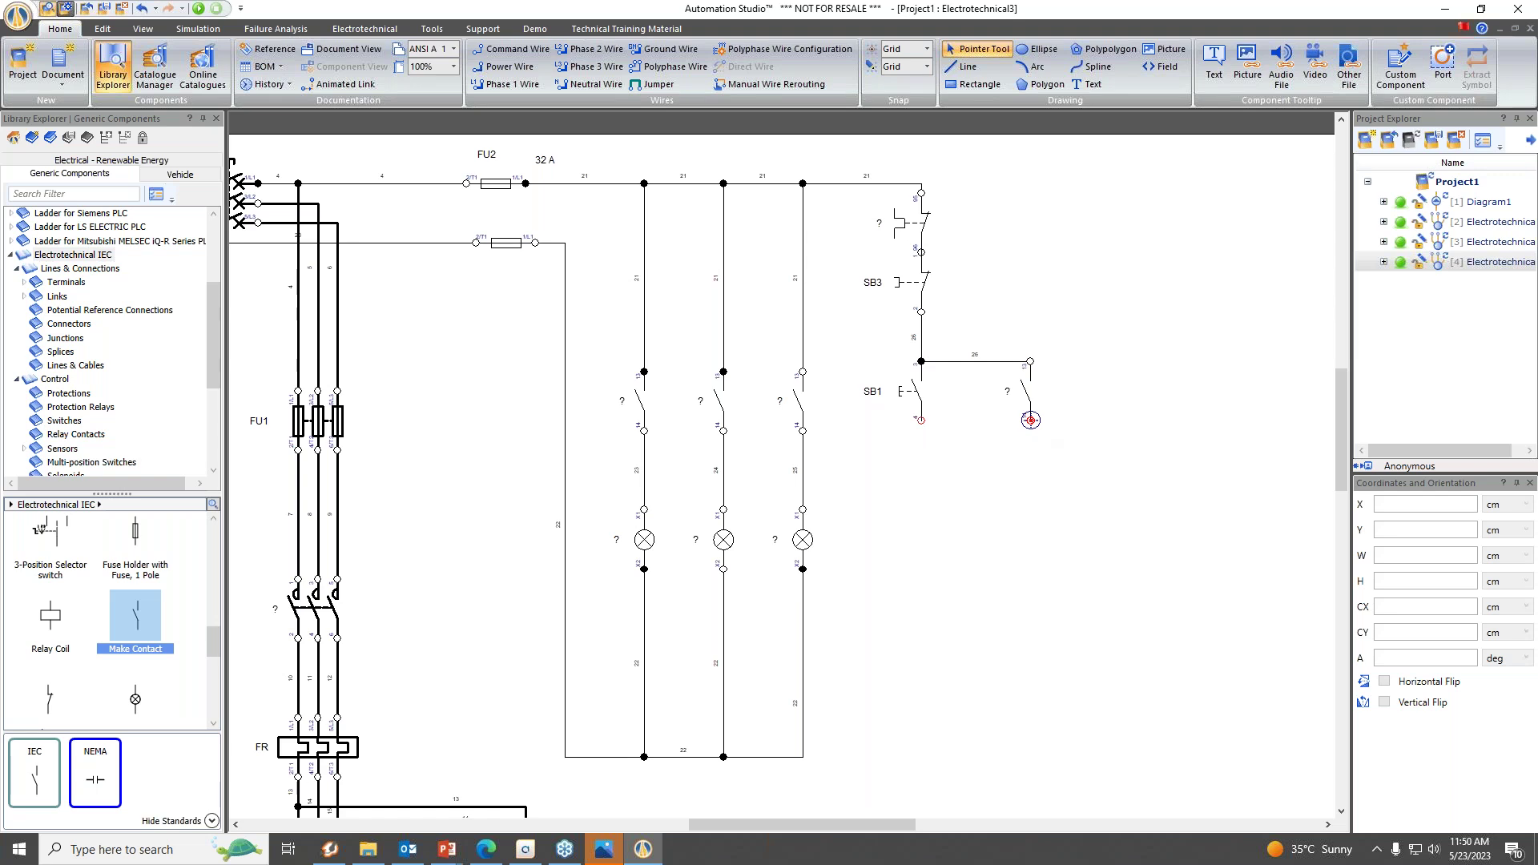
pyautogui.moveTo(1030, 421); pyautogui.dragTo(922, 421)
# Place a Relay Coil below the SB1 branch at X 18.6 cm, Y 10.4 cm, with alias KM.
pyautogui.click(51, 625)
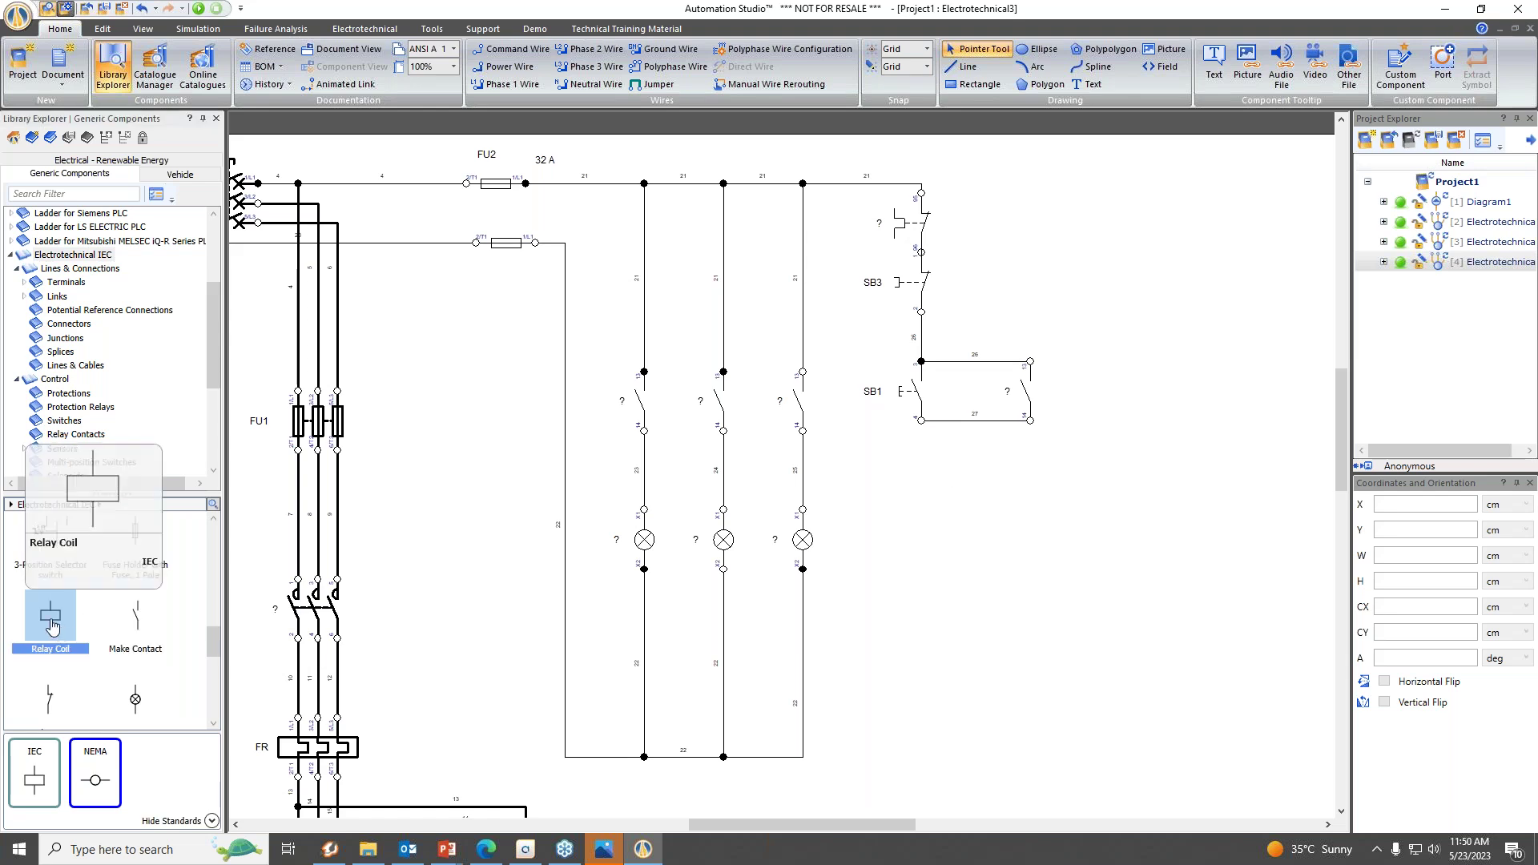
pyautogui.moveTo(52, 625); pyautogui.dragTo(930, 653)
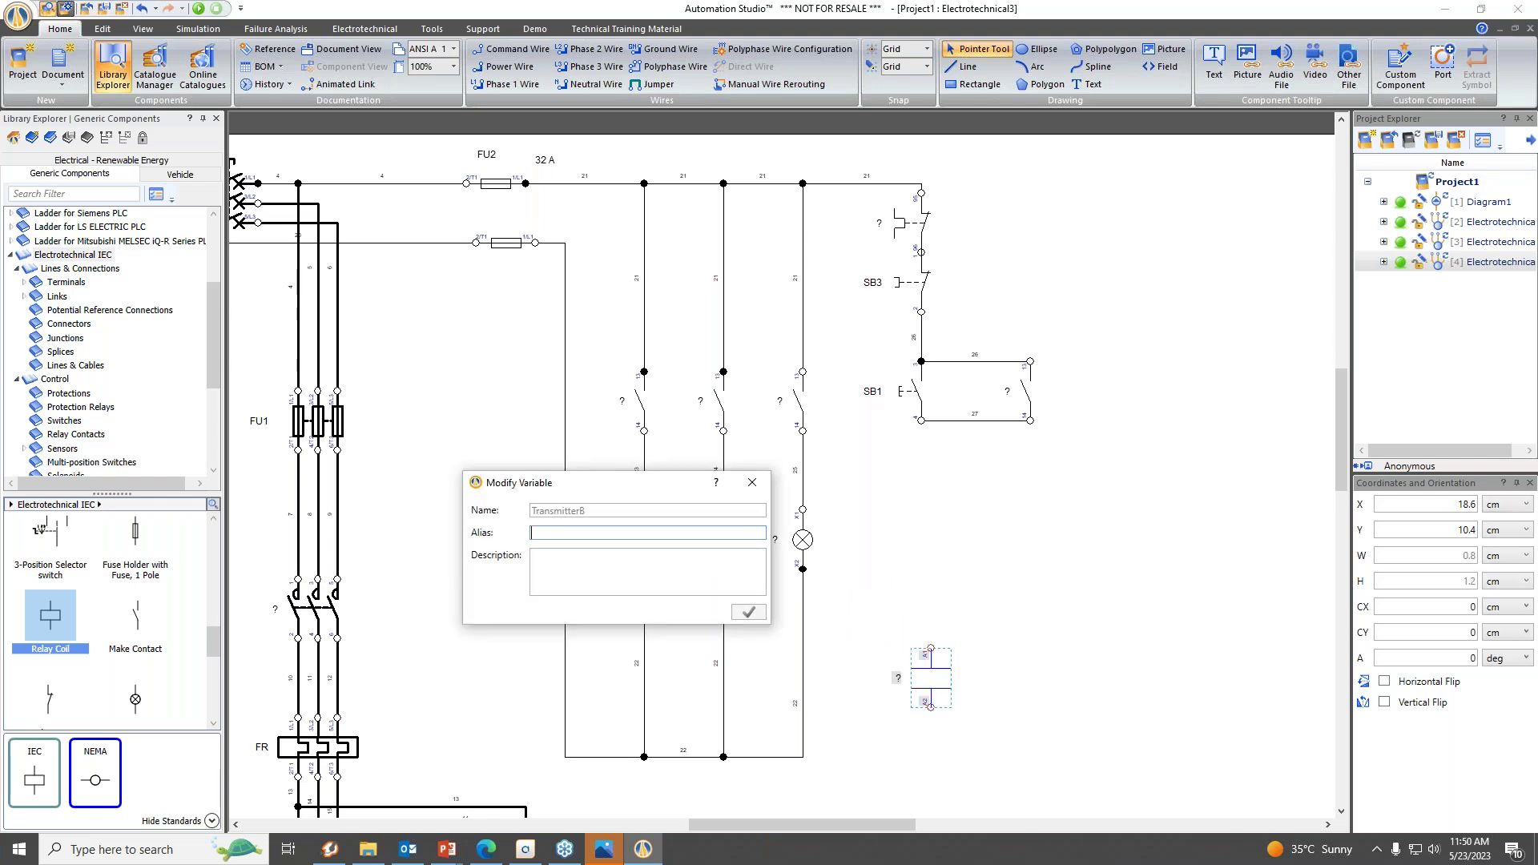
pyautogui.write('KM')
pyautogui.click(750, 613)
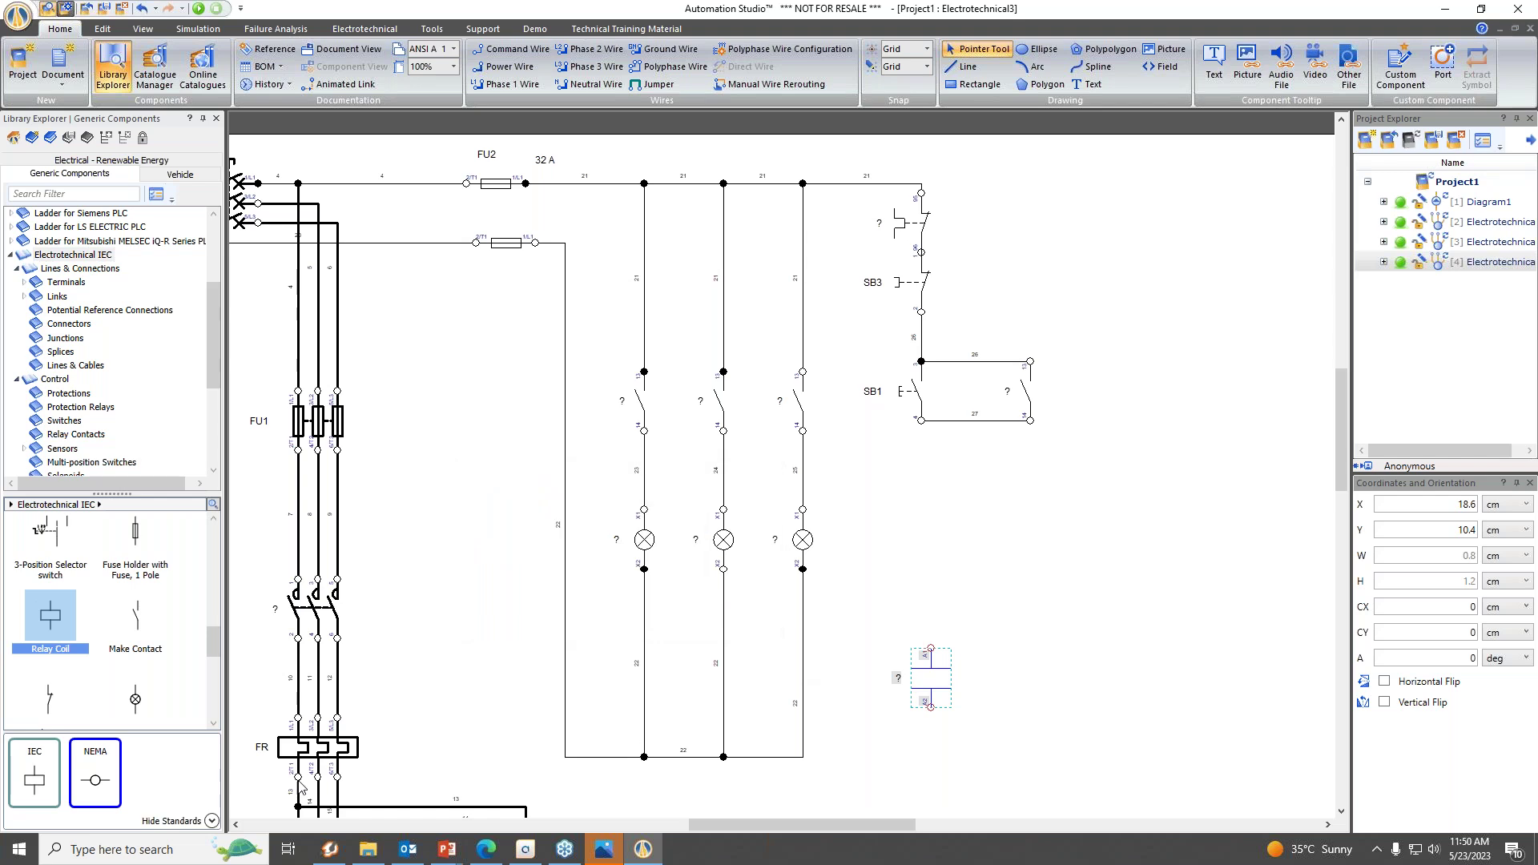
# Place a second Relay Coil beside coil KM at X 20.8 cm, Y 10.4 cm, with alias KMy.
pyautogui.moveTo(50, 617); pyautogui.dragTo(1028, 655)
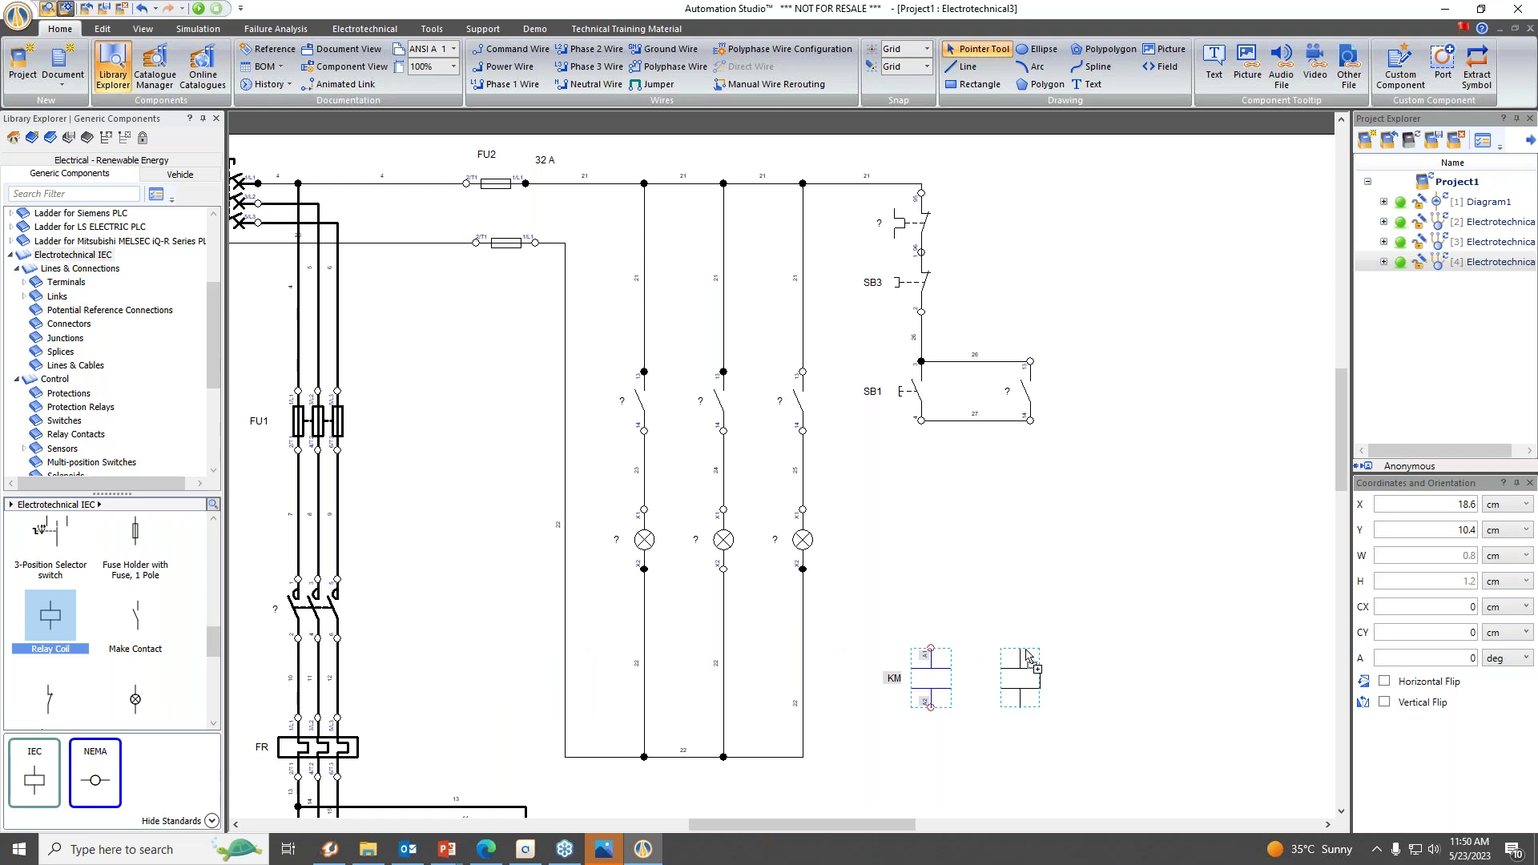
pyautogui.moveTo(1027, 653); pyautogui.dragTo(1043, 656)
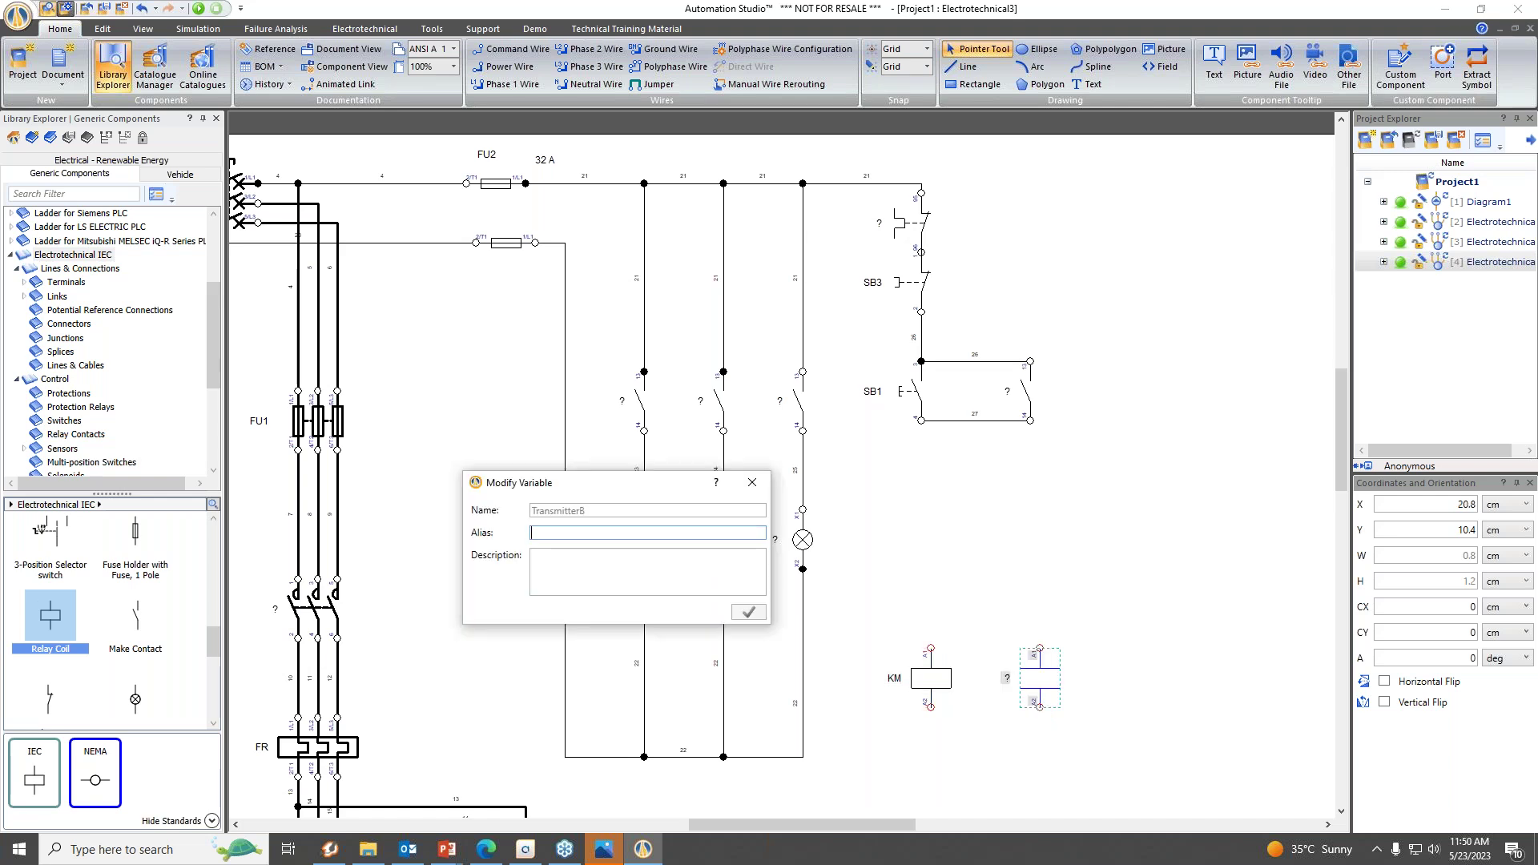
pyautogui.write('KMy')
pyautogui.click(752, 616)
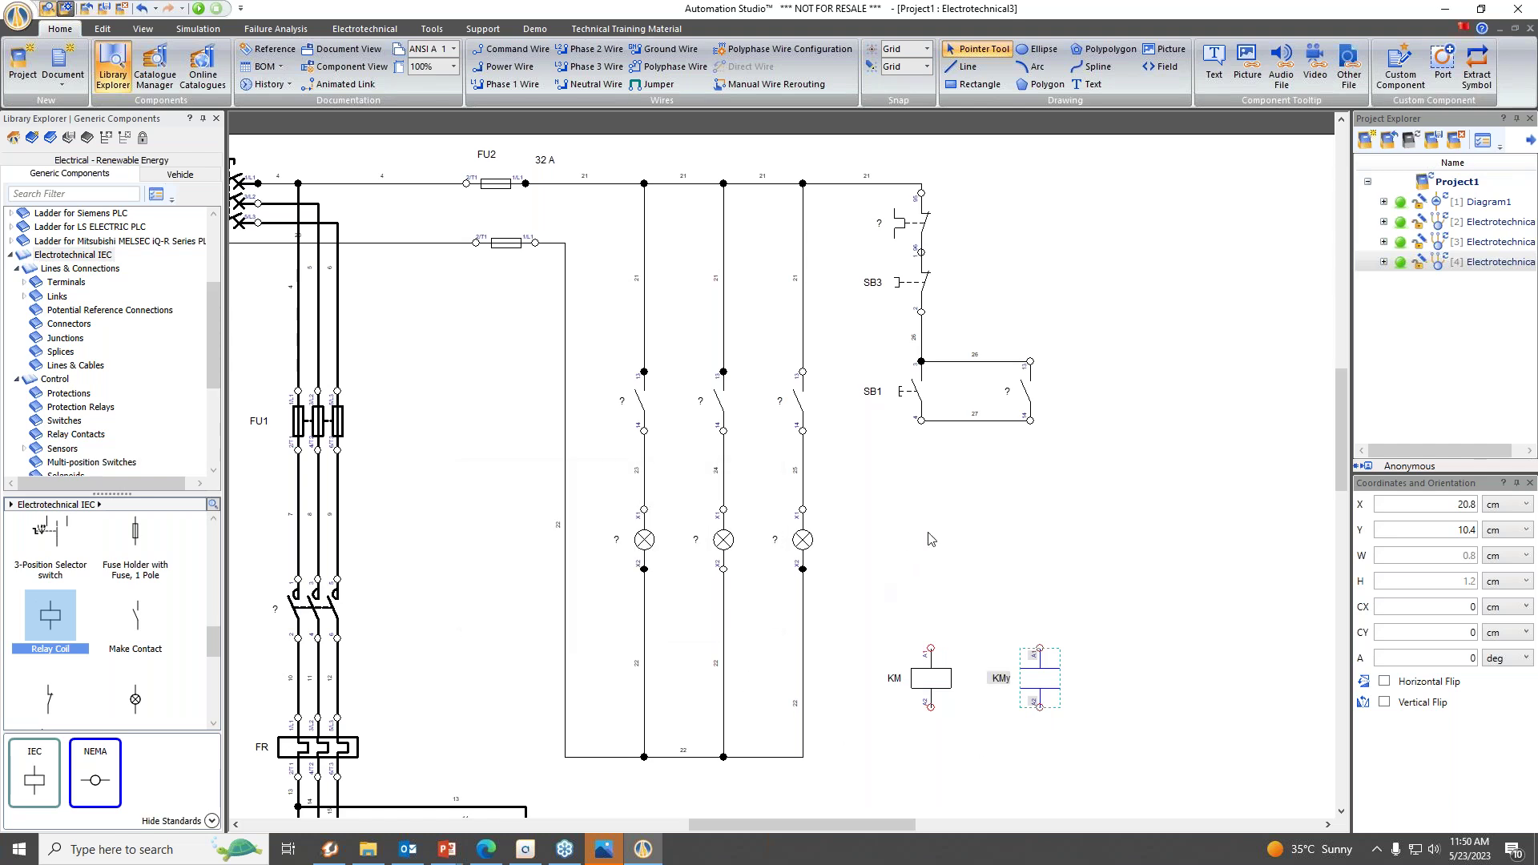
# Place a third Relay Coil beside coil KMy at X 23 cm, Y 10.4 cm, with alias KMd.
pyautogui.moveTo(56, 629); pyautogui.dragTo(1148, 654)
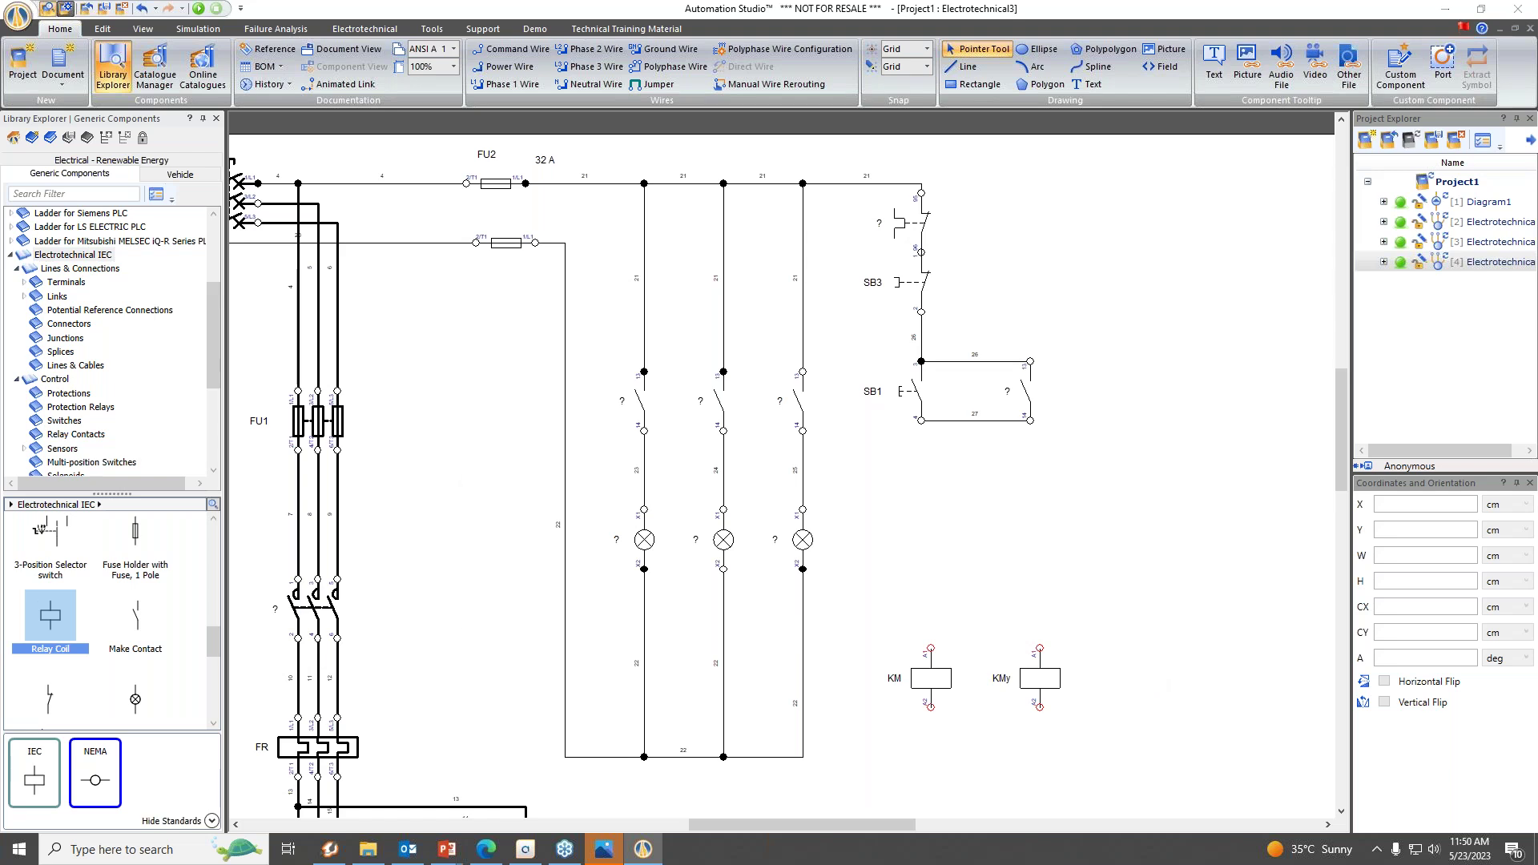
pyautogui.write('KMd')
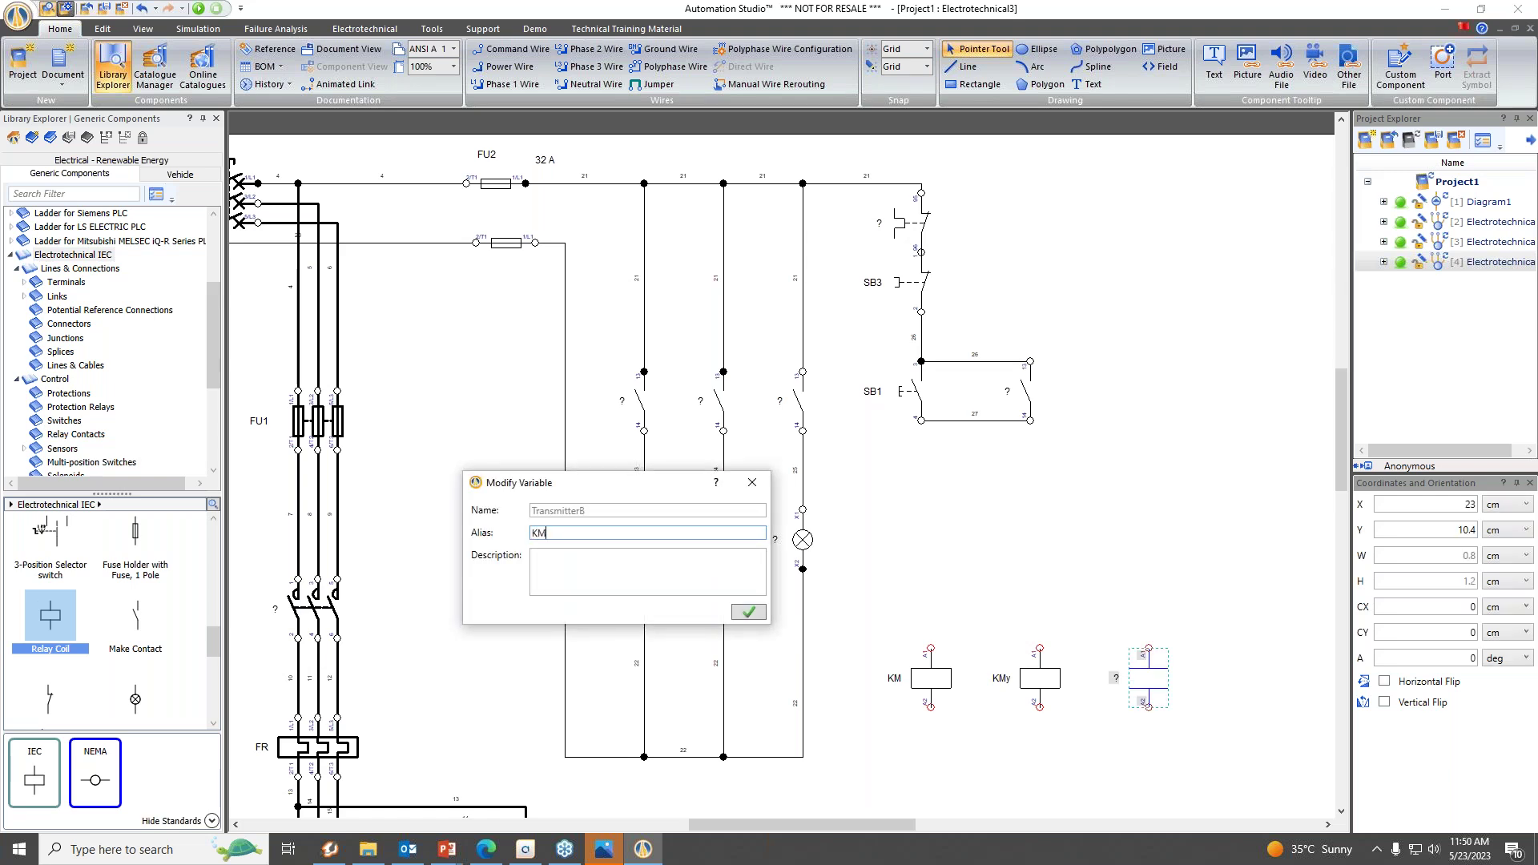
pyautogui.click(750, 613)
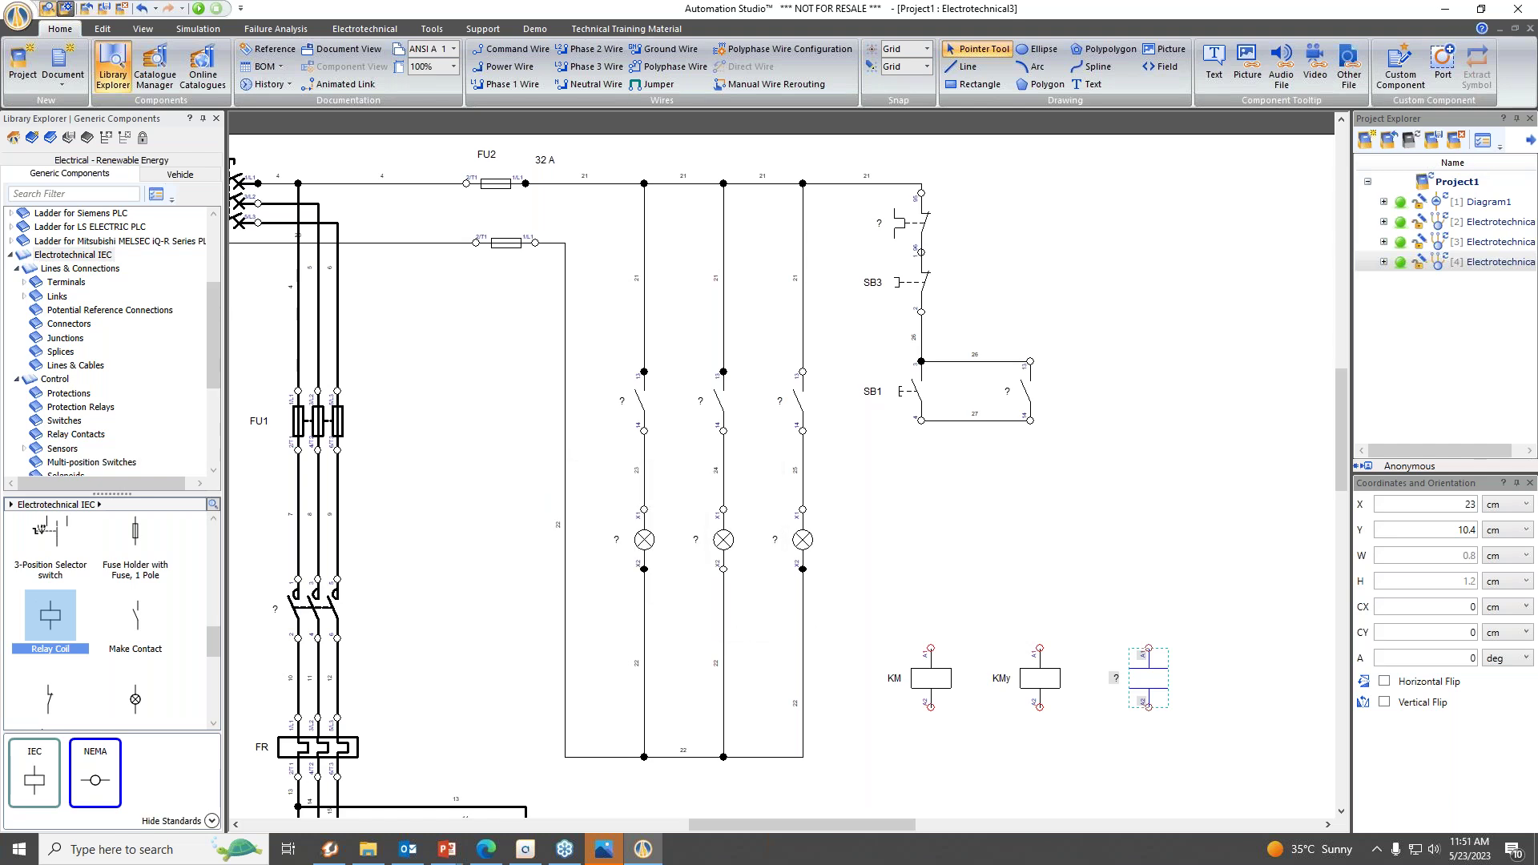
pyautogui.click(1276, 525)
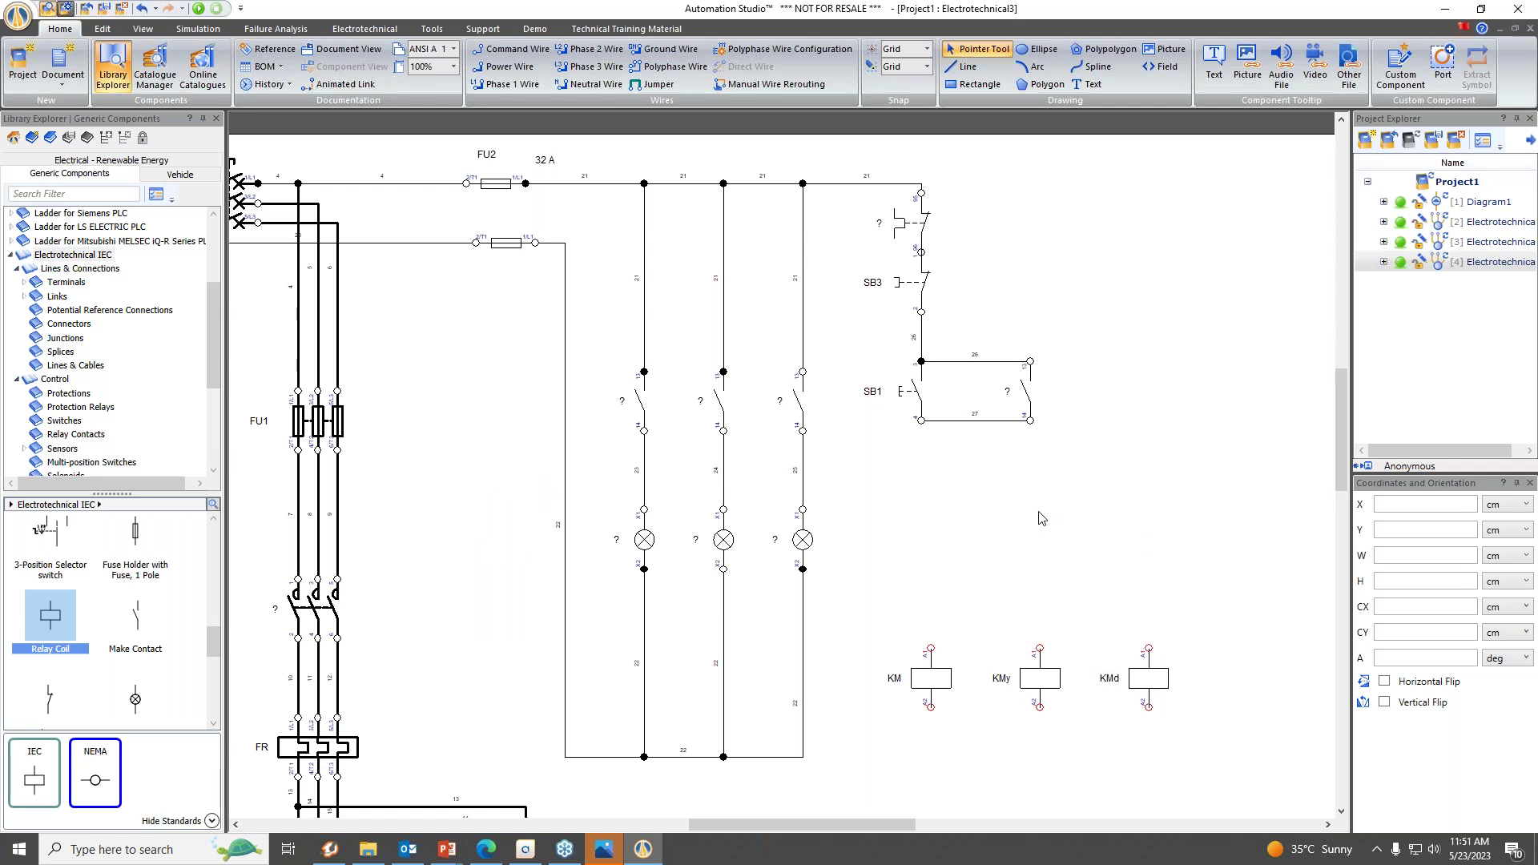
# Wire the lower terminals of coils KMd, KMy and KM through a shared line to the lamps' common return line.
pyautogui.scroll(-2, 1040, 519)
pyautogui.click(1149, 613)
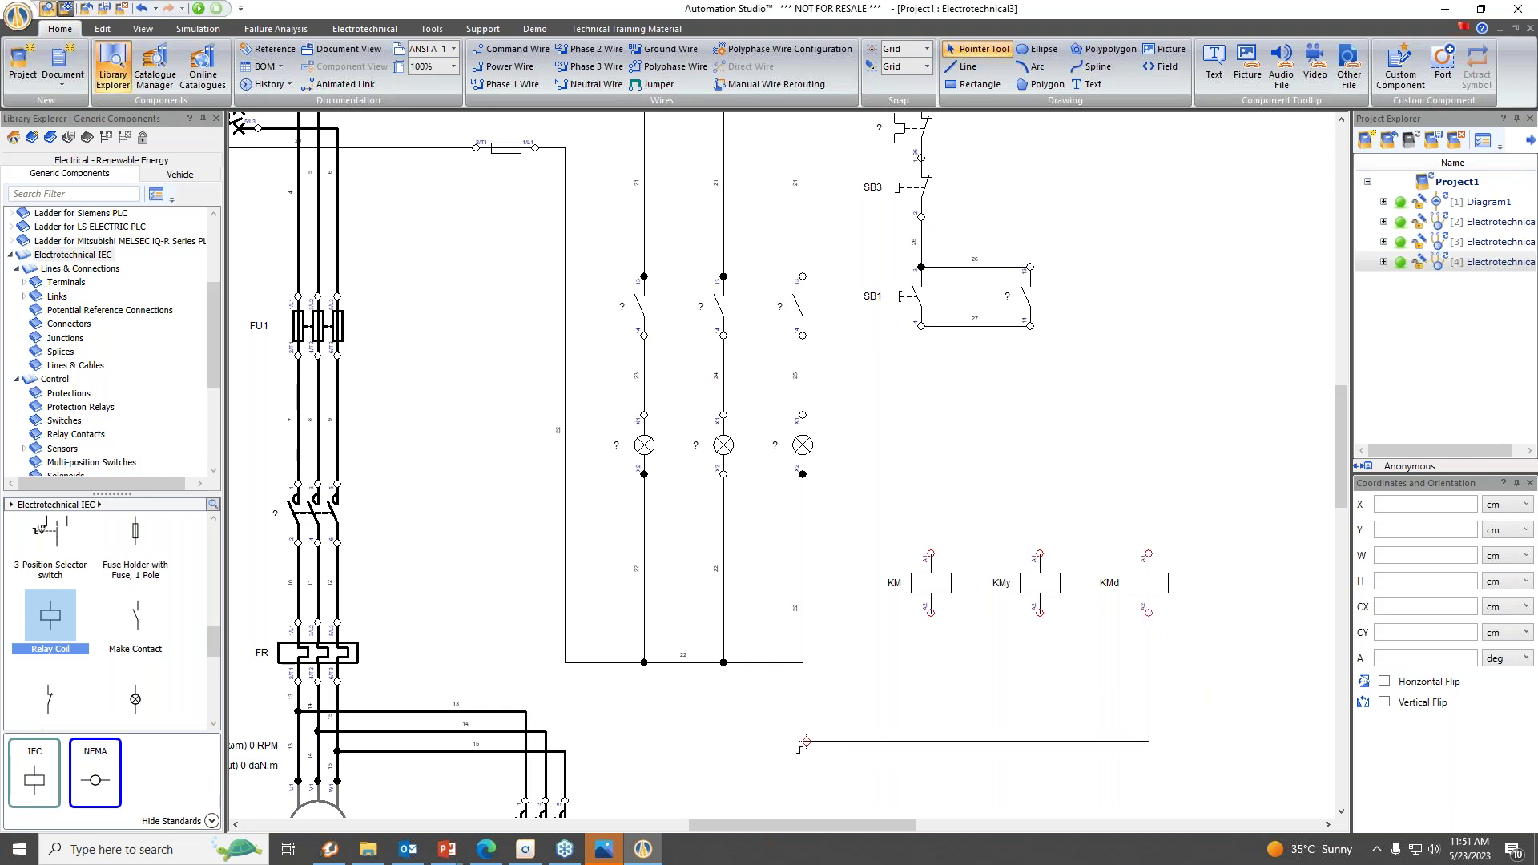
pyautogui.press('Escape')
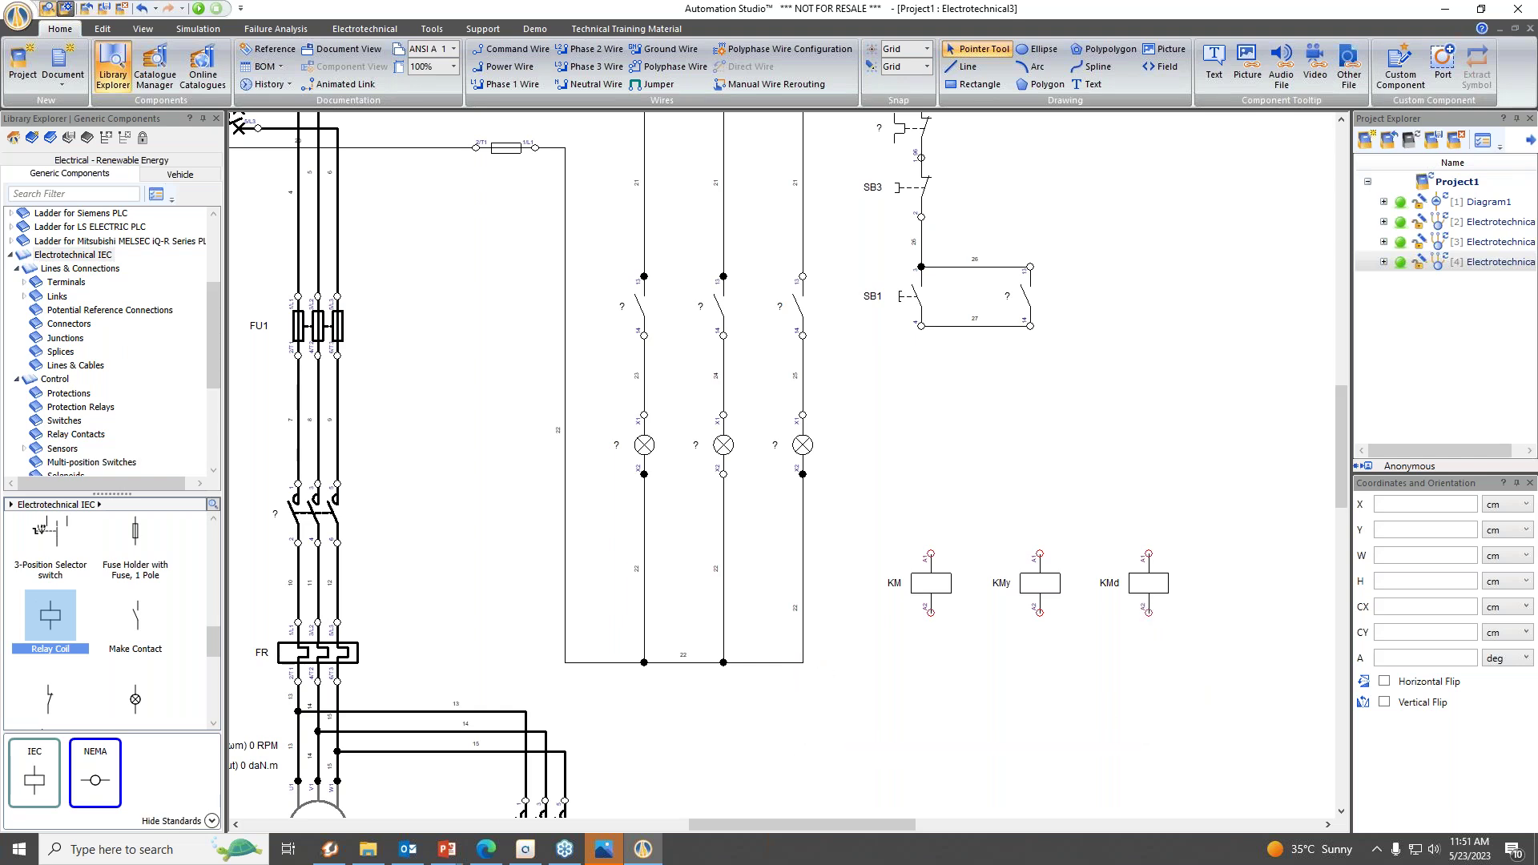
pyautogui.click(836, 667)
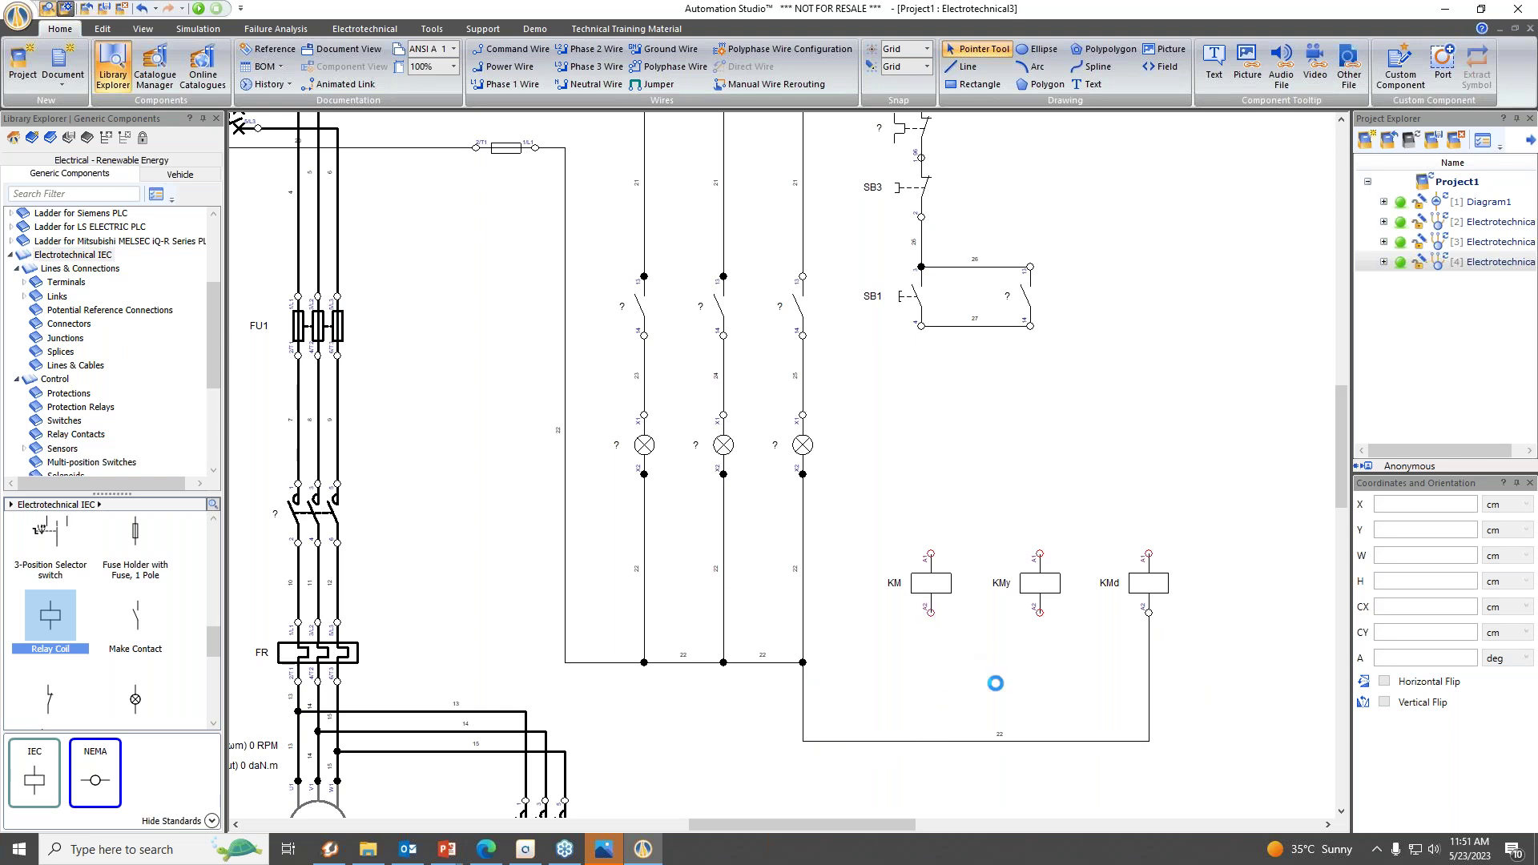
pyautogui.click(1040, 613)
pyautogui.click(1040, 741)
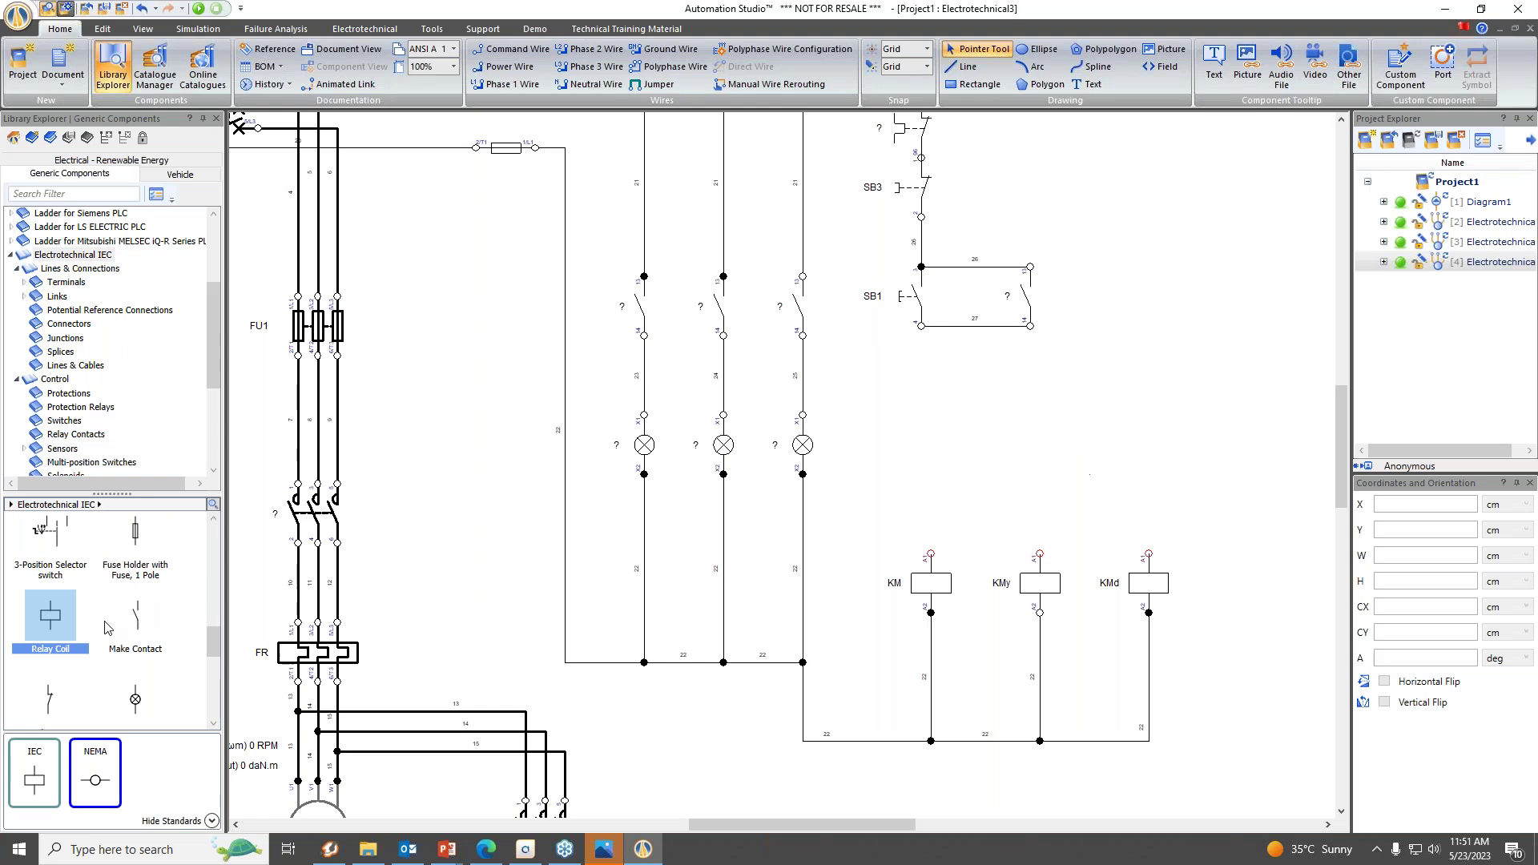
# Place a Break Contact directly below the make contact parallel to SB1, at X 21 cm, Y 5.8 cm, without assigning a variable.
pyautogui.scroll(-1, 108, 629)
pyautogui.click(76, 671)
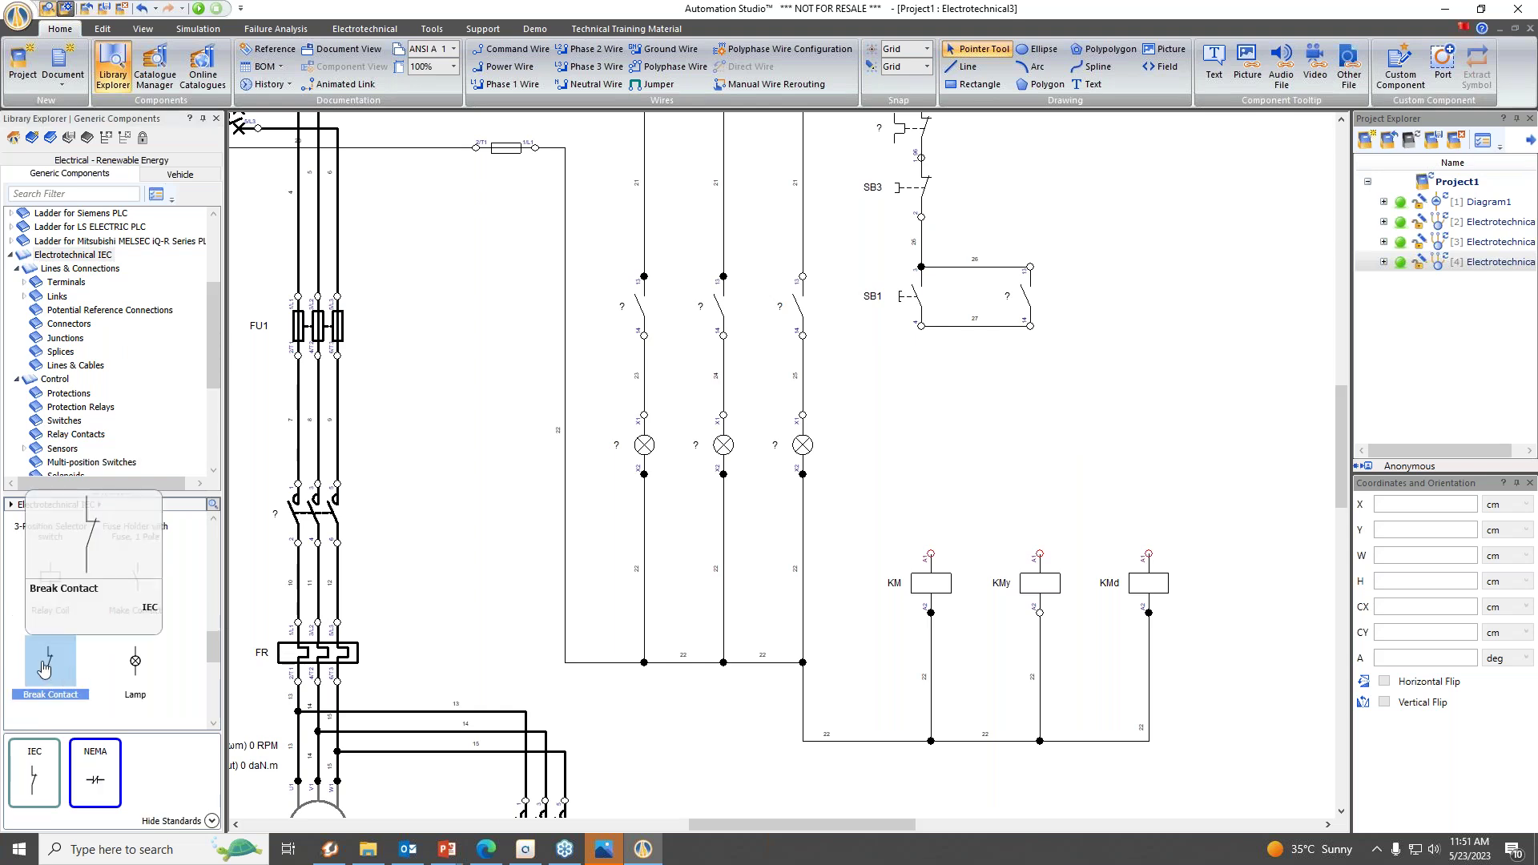
pyautogui.moveTo(44, 669); pyautogui.dragTo(1033, 338)
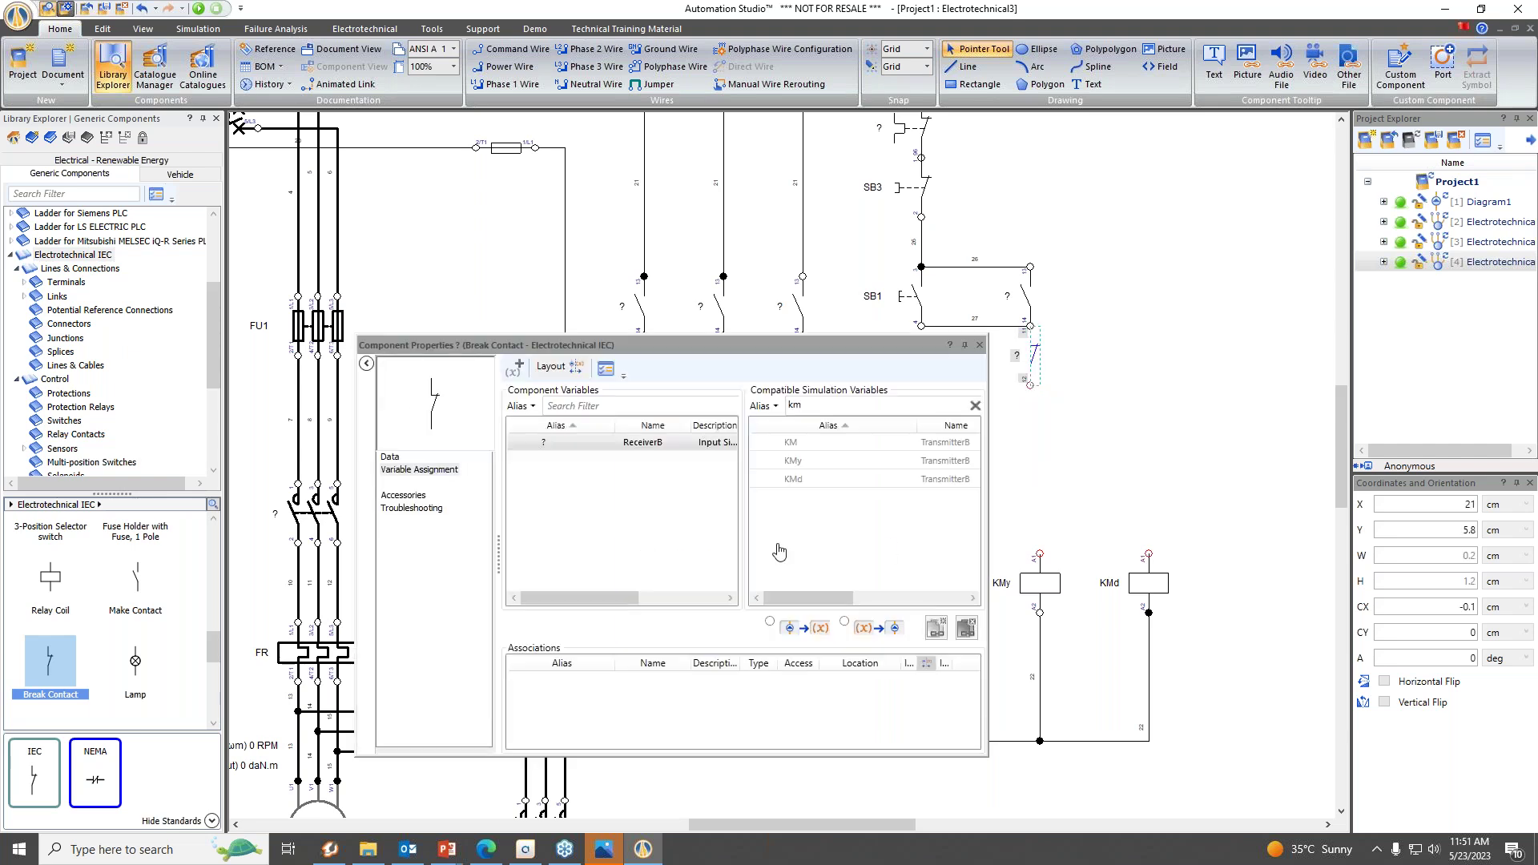
pyautogui.click(980, 346)
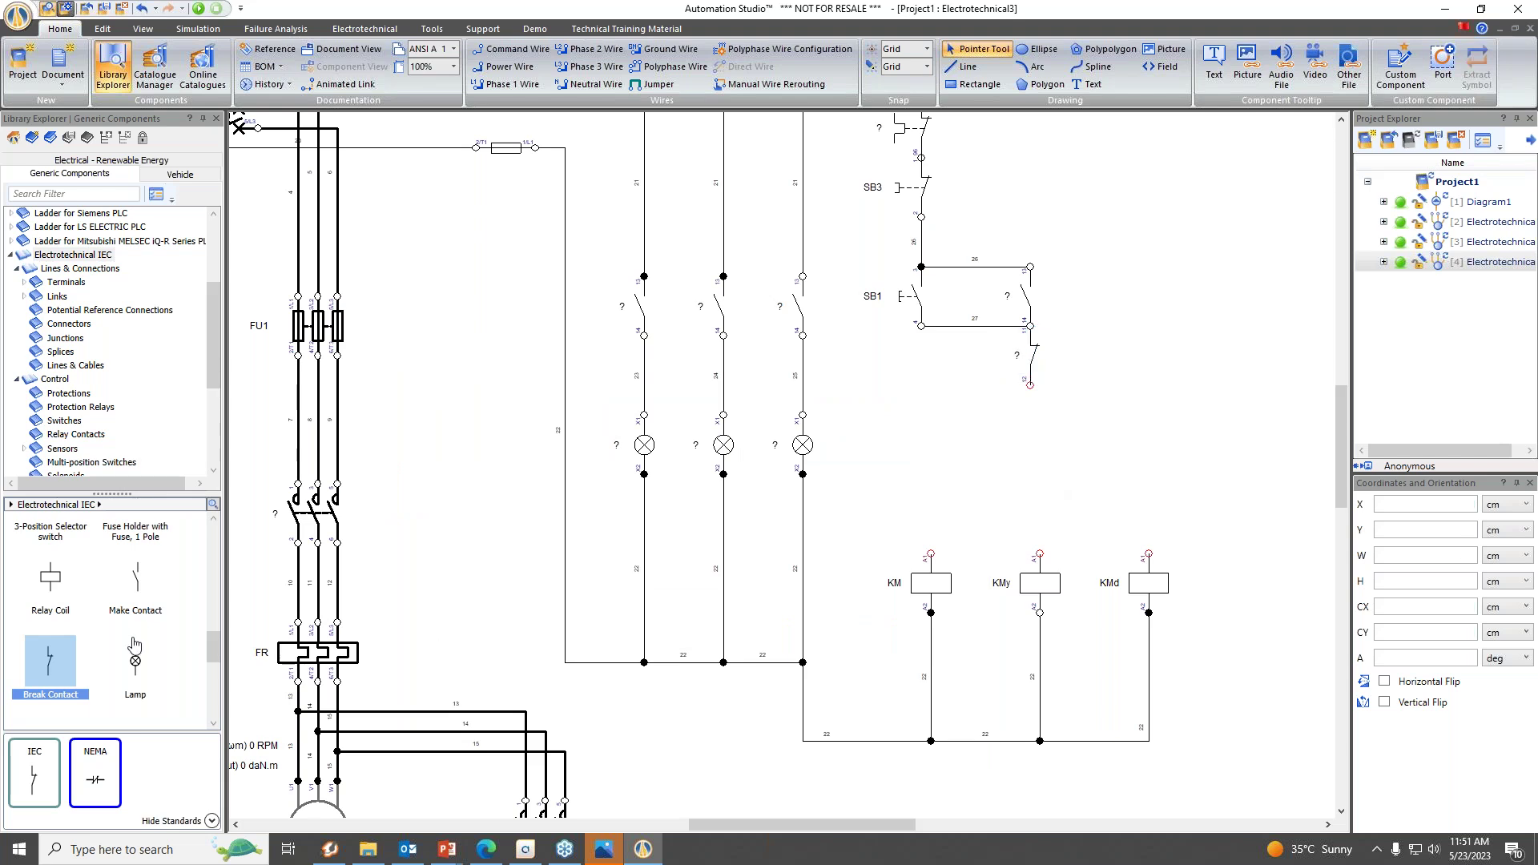
# Place a Push-Button Switch with Break Contact, alias SB2, directly below the break contact and wire its lower terminal to coil KMy.
pyautogui.scroll(3, 134, 645)
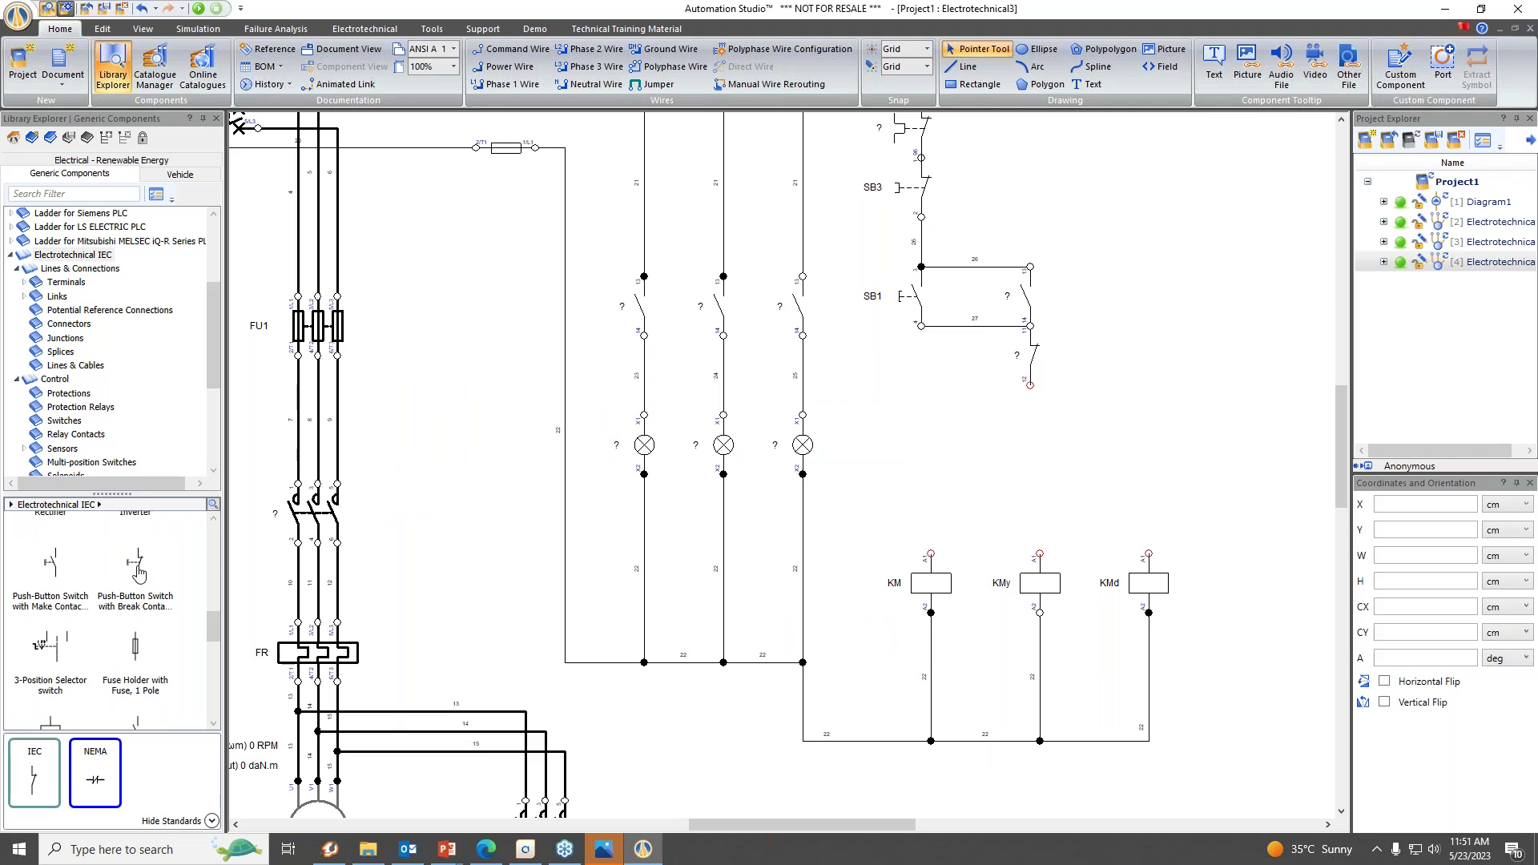
pyautogui.click(141, 577)
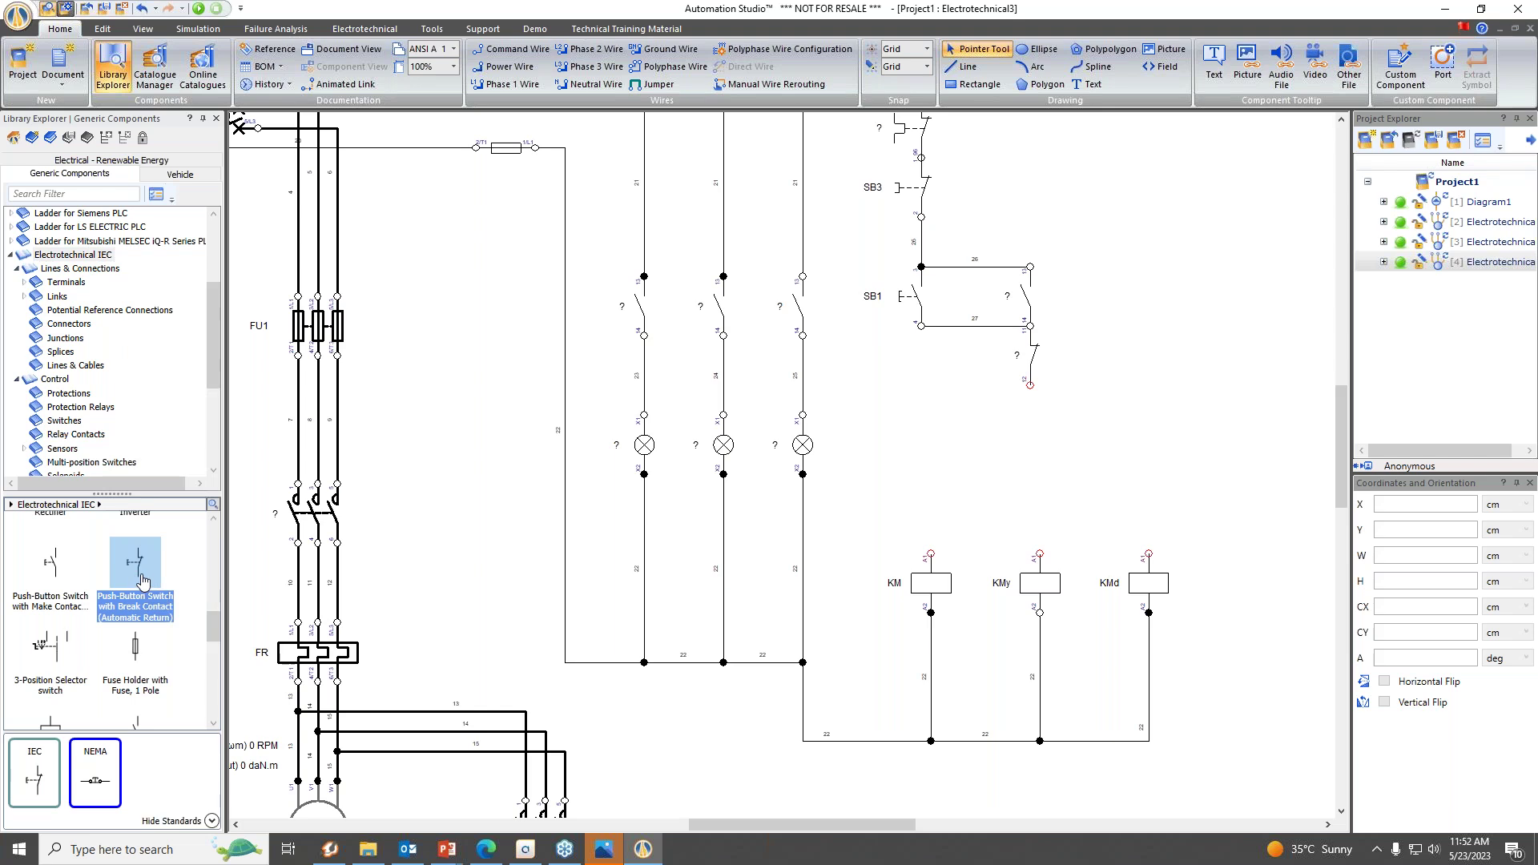
pyautogui.moveTo(143, 576); pyautogui.dragTo(1033, 406)
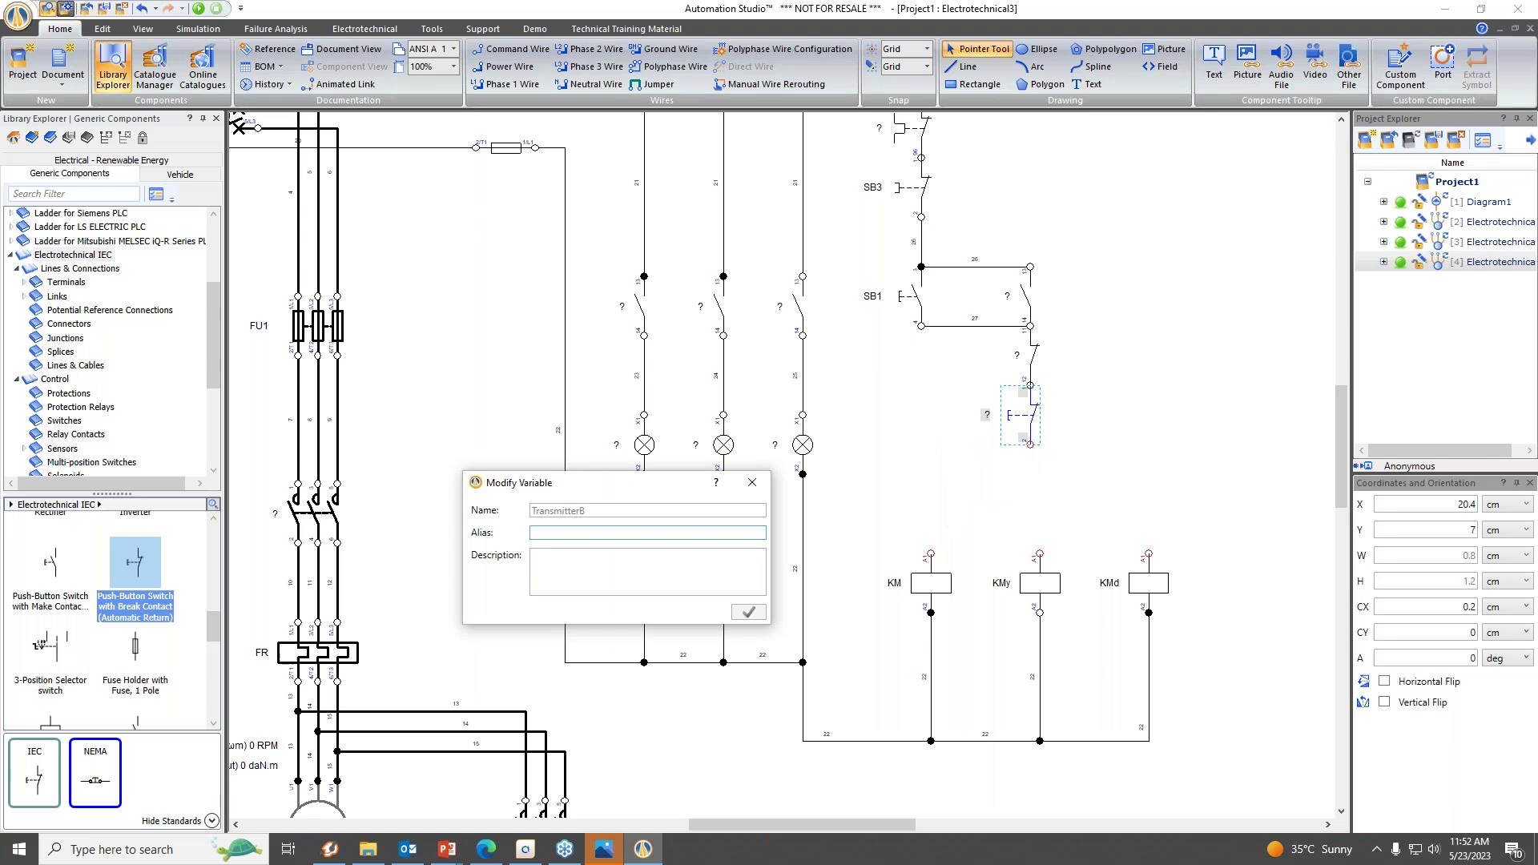
pyautogui.write('SB2')
pyautogui.click(753, 614)
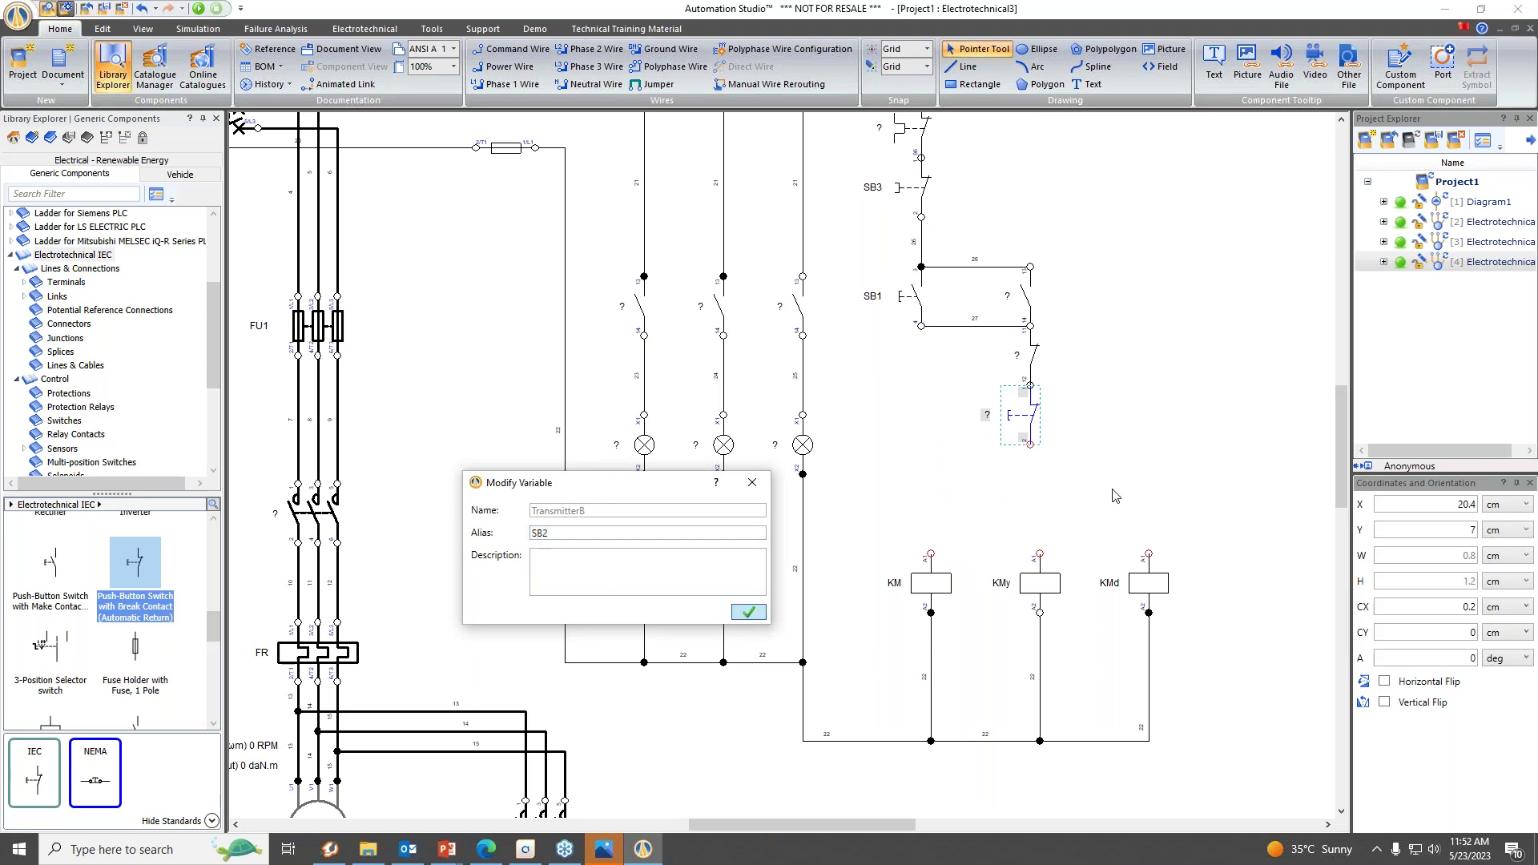
pyautogui.click(1065, 549)
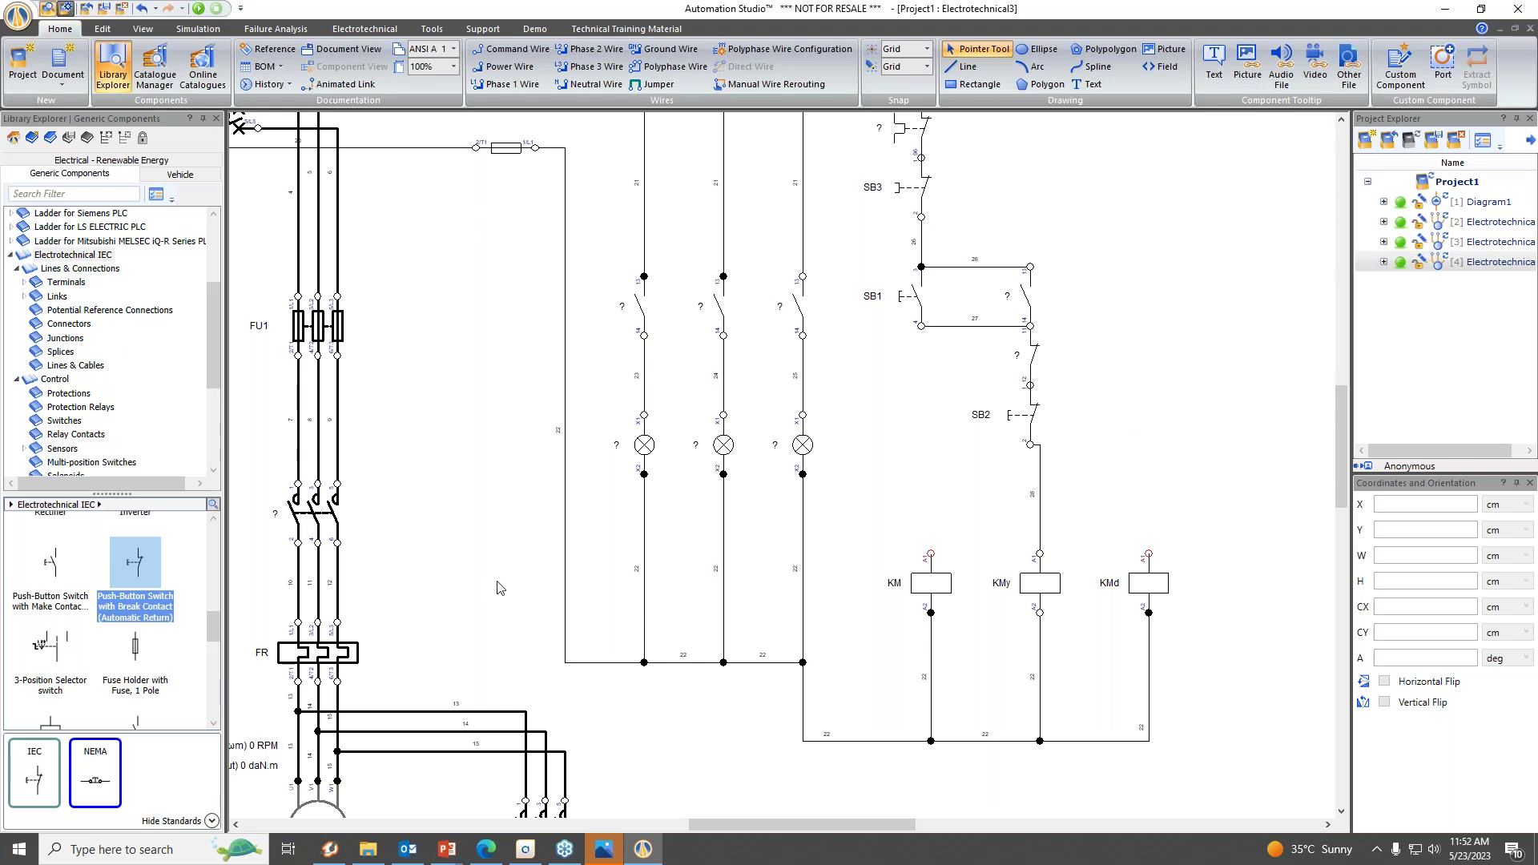
# Place another Break Contact beside the break contact above SB2, level with it, without assigning a variable.
pyautogui.scroll(-1, 104, 621)
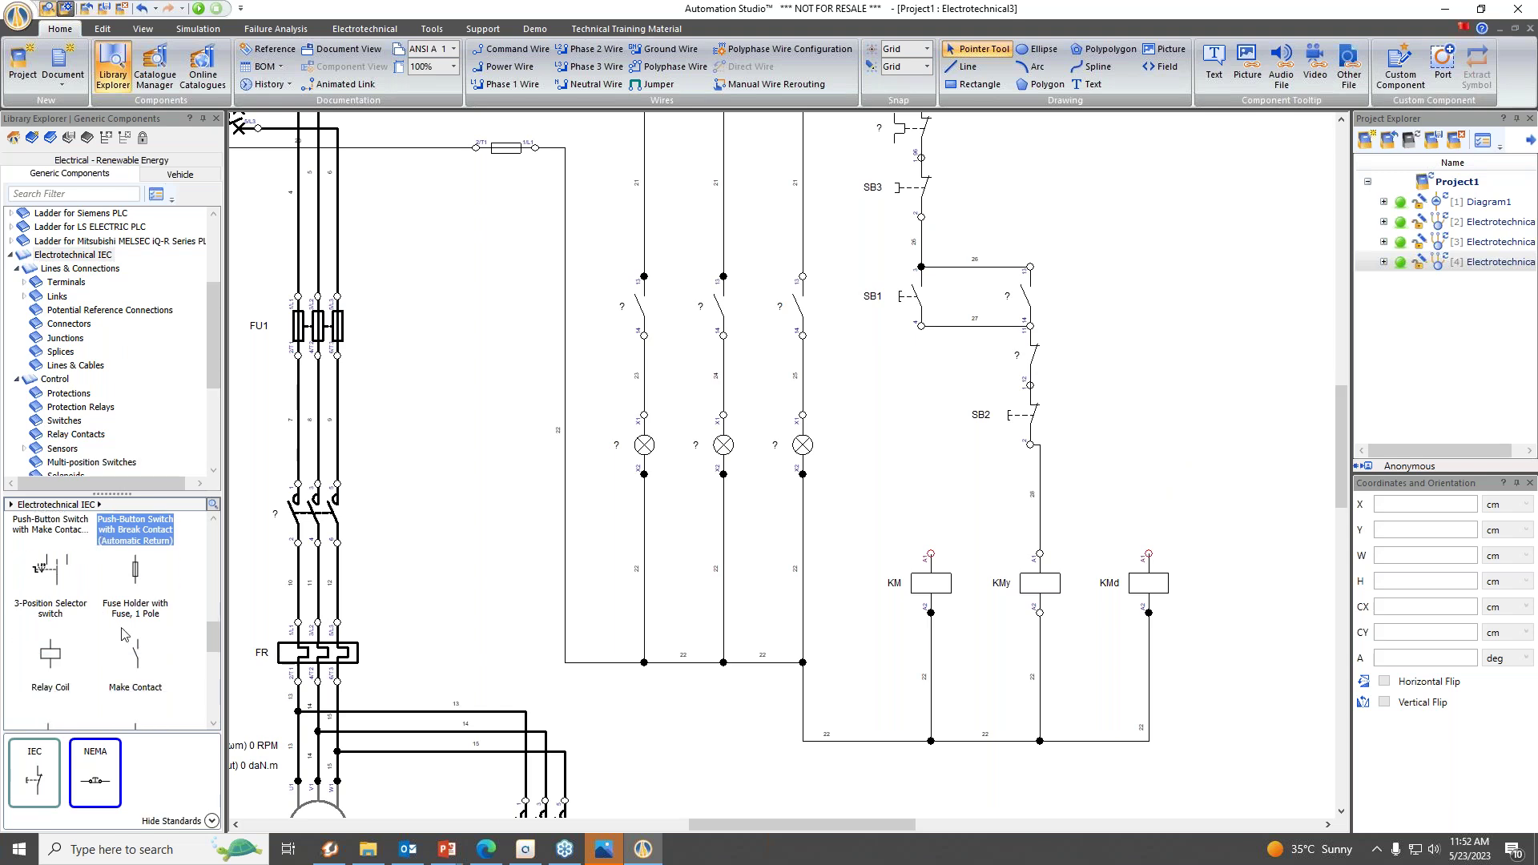
pyautogui.scroll(6, 125, 638)
pyautogui.scroll(-5, 127, 643)
pyautogui.scroll(-3, 125, 639)
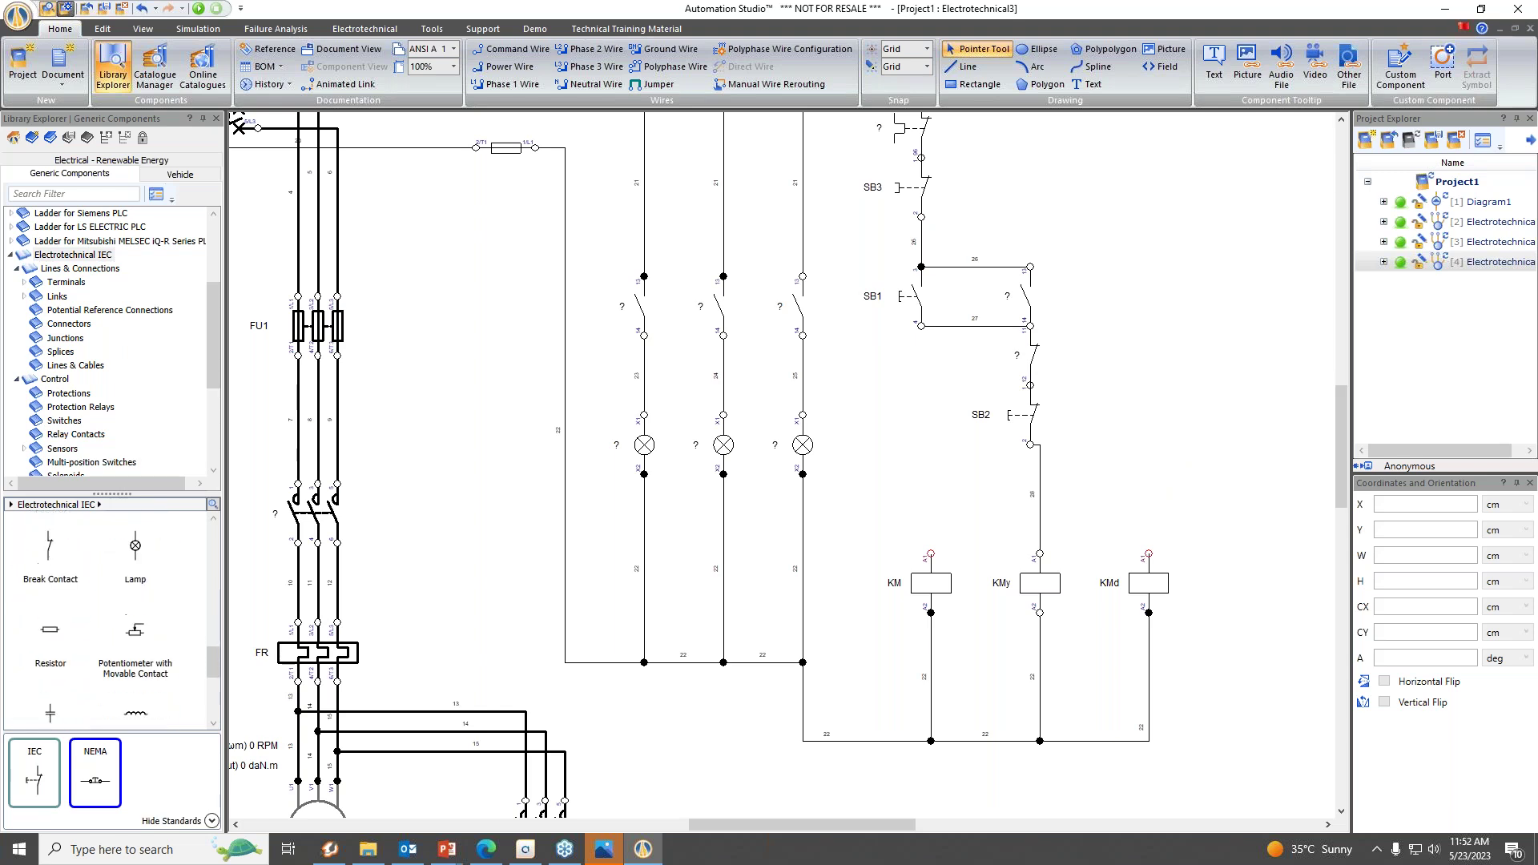
pyautogui.click(49, 676)
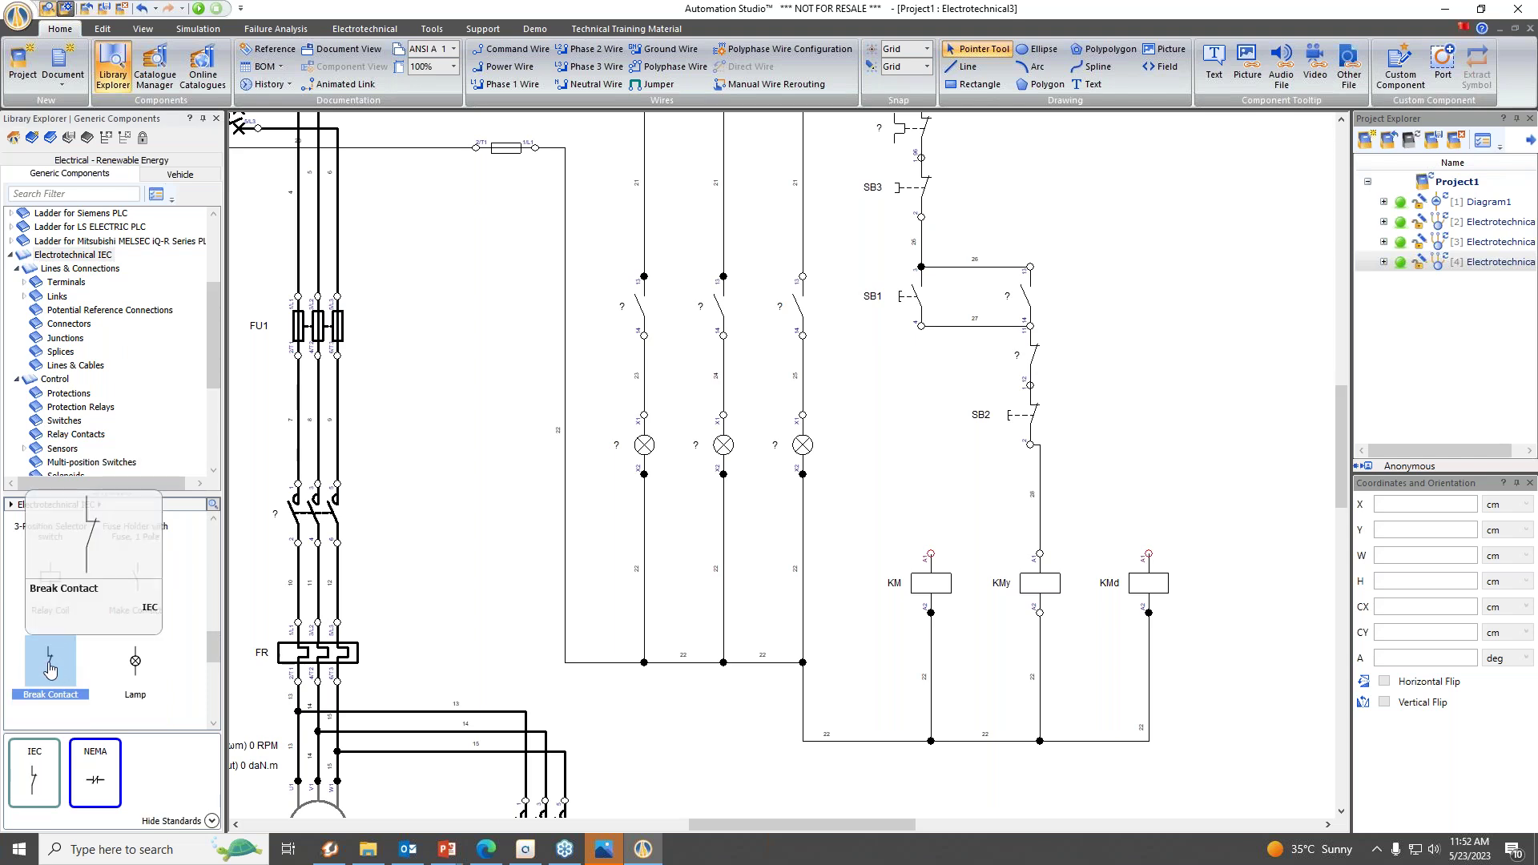
pyautogui.moveTo(49, 669); pyautogui.dragTo(1114, 339)
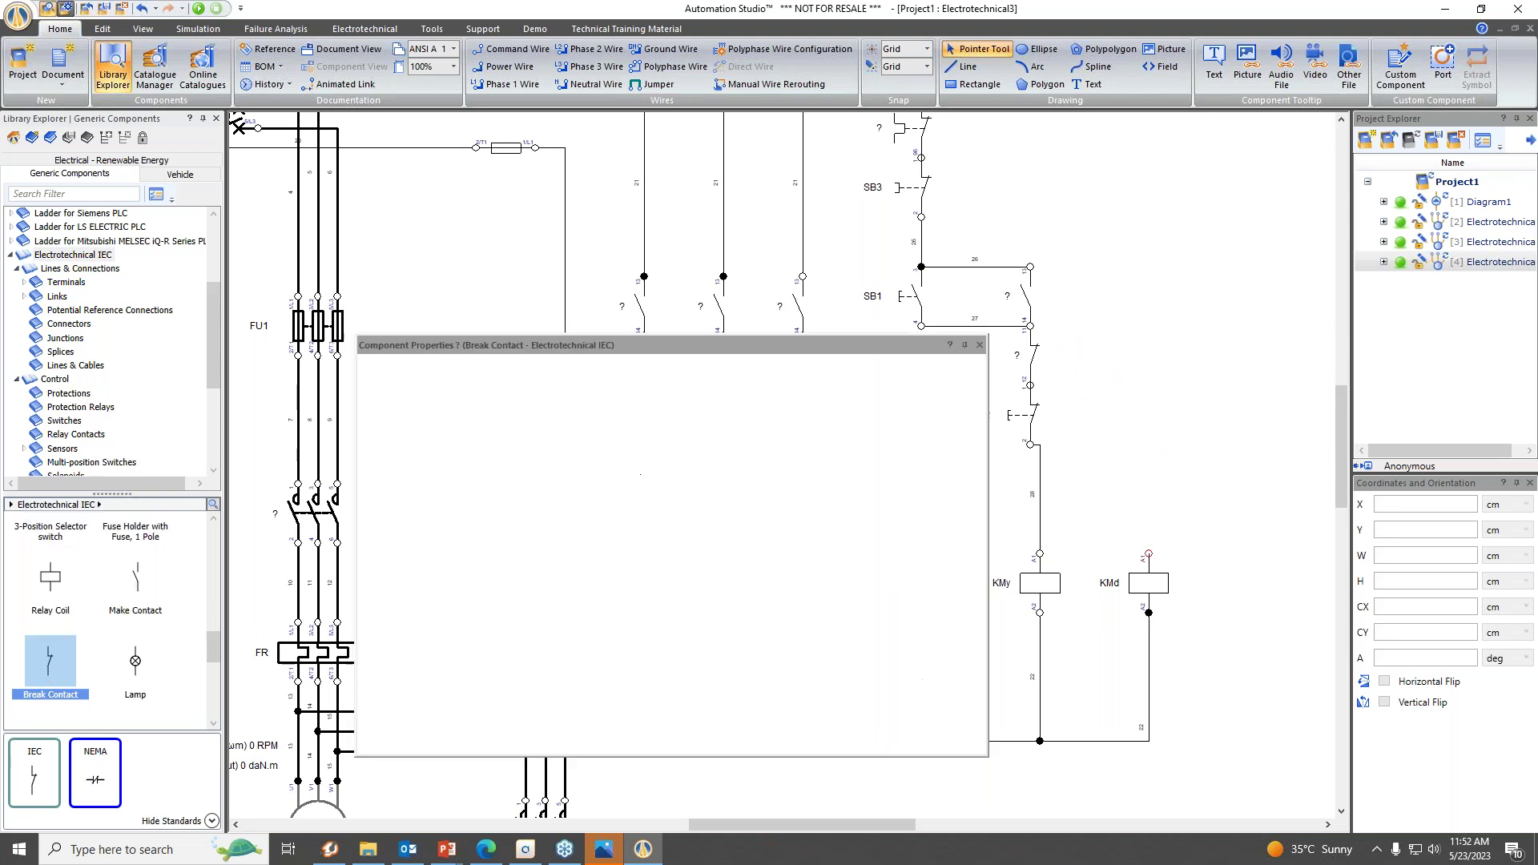
pyautogui.click(979, 346)
pyautogui.click(1160, 461)
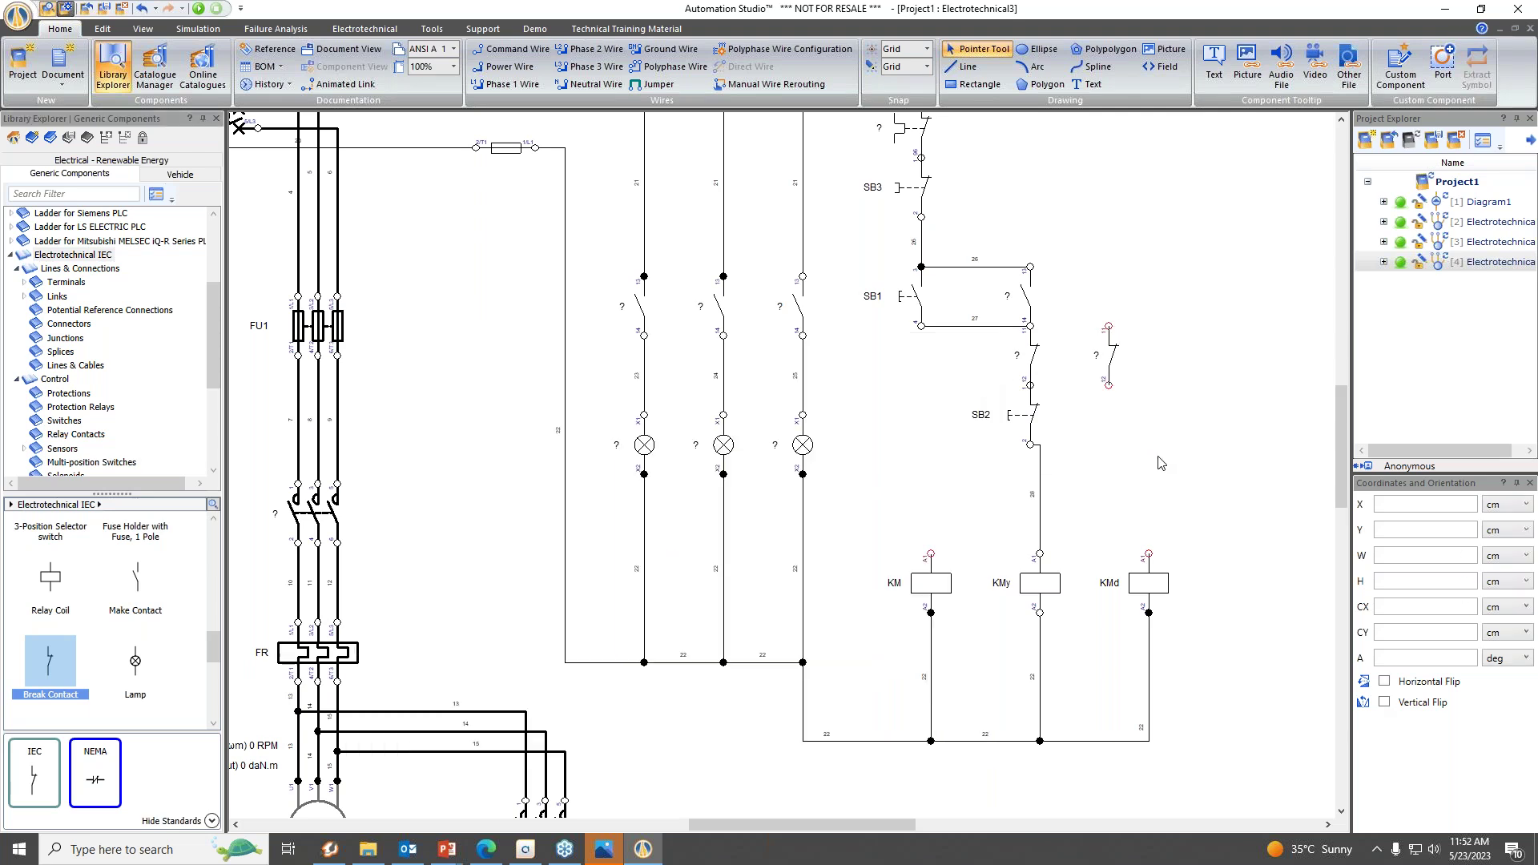
# Place two Make Contacts in a row beyond the new break contact, the farther one at X 25.8 cm, Y 5.8 cm, without assigning variables.
pyautogui.click(137, 591)
pyautogui.moveTo(137, 592); pyautogui.dragTo(1205, 338)
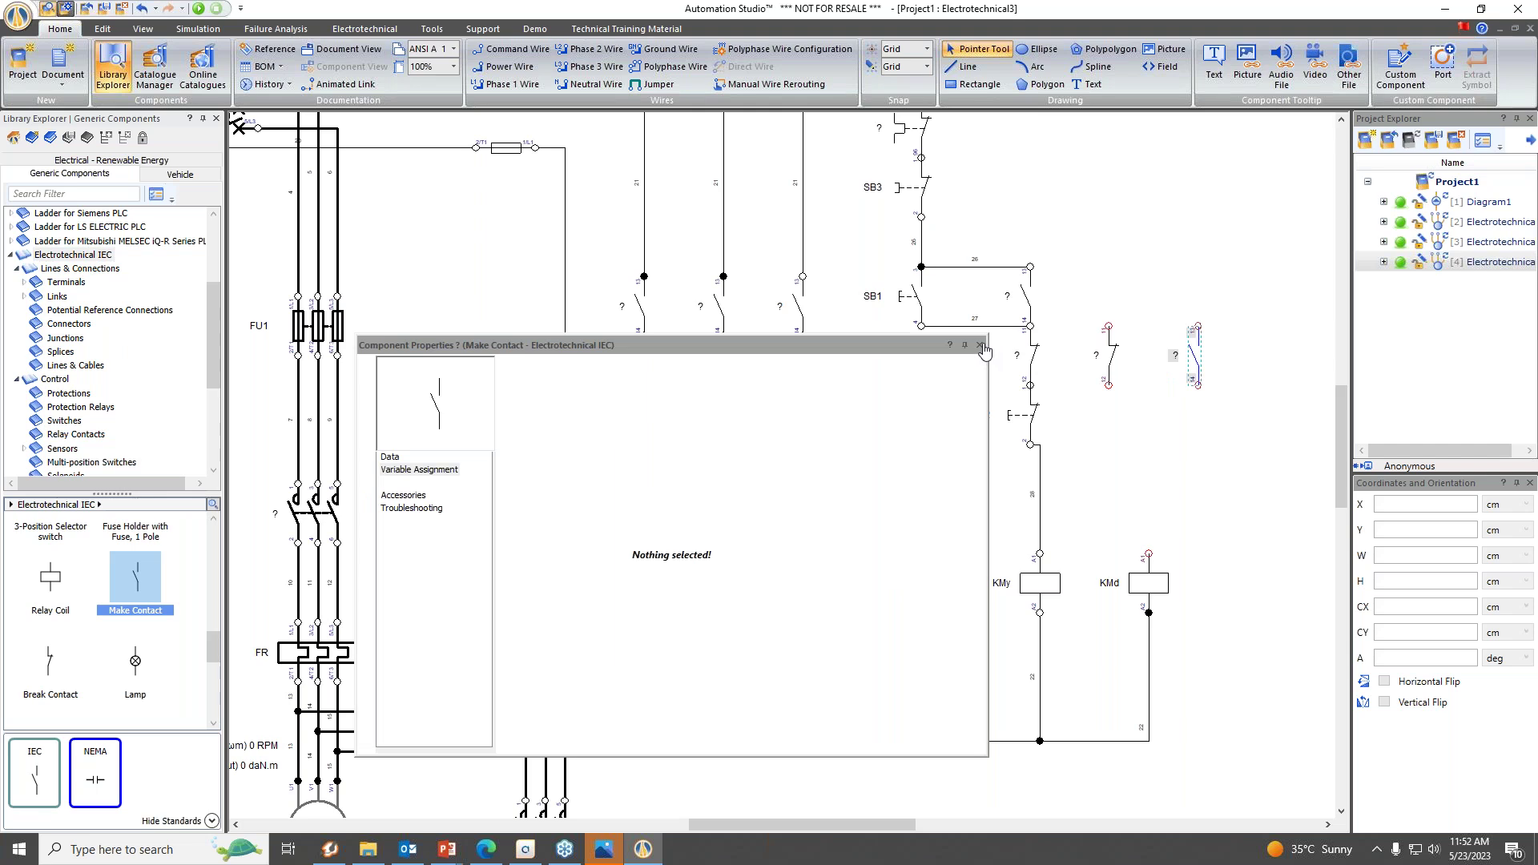
pyautogui.click(980, 346)
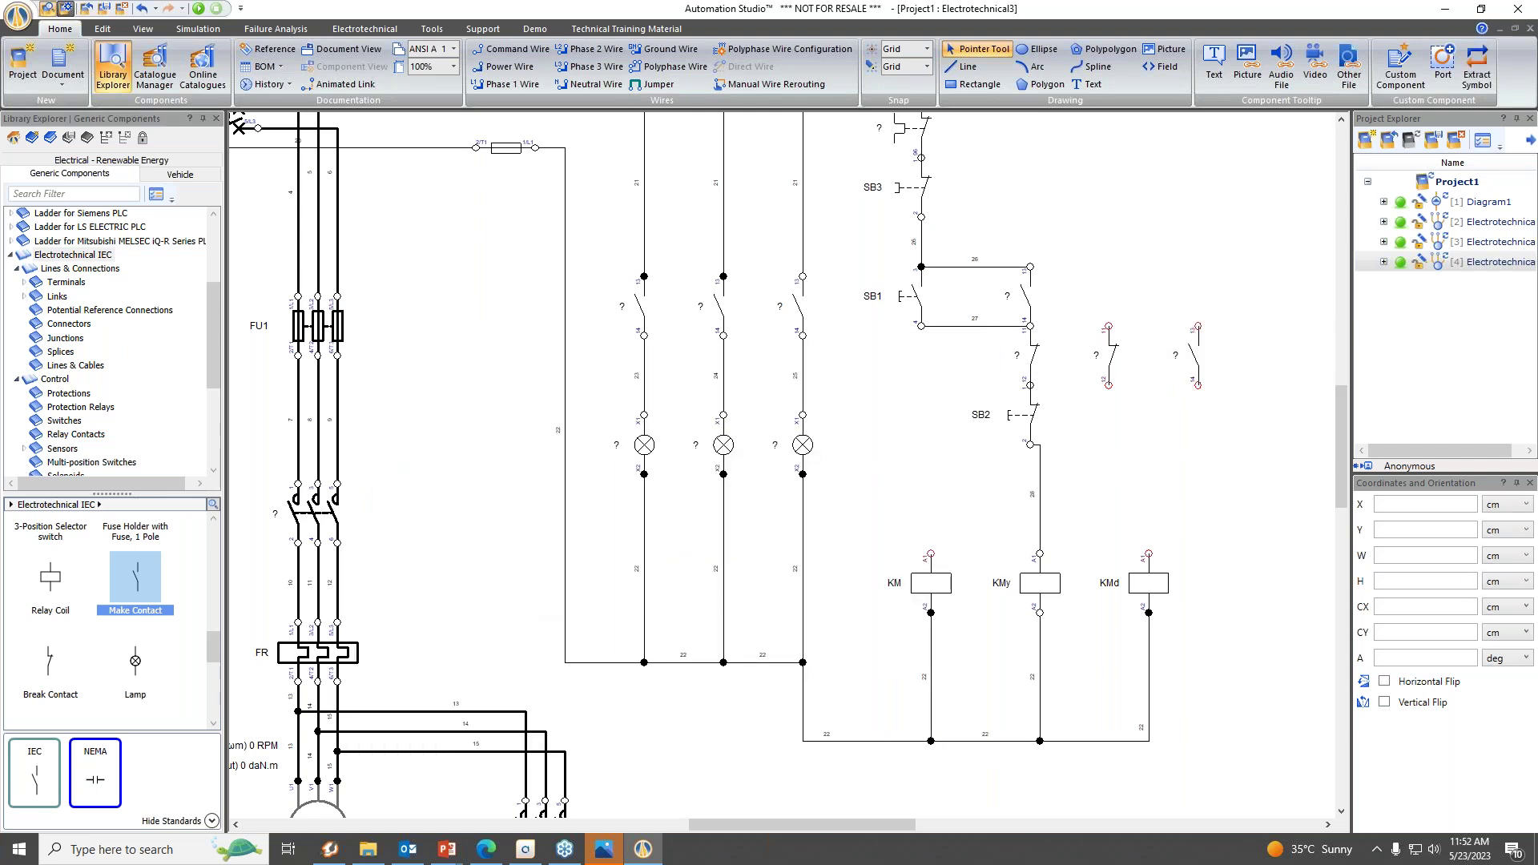
pyautogui.moveTo(133, 589); pyautogui.dragTo(1280, 337)
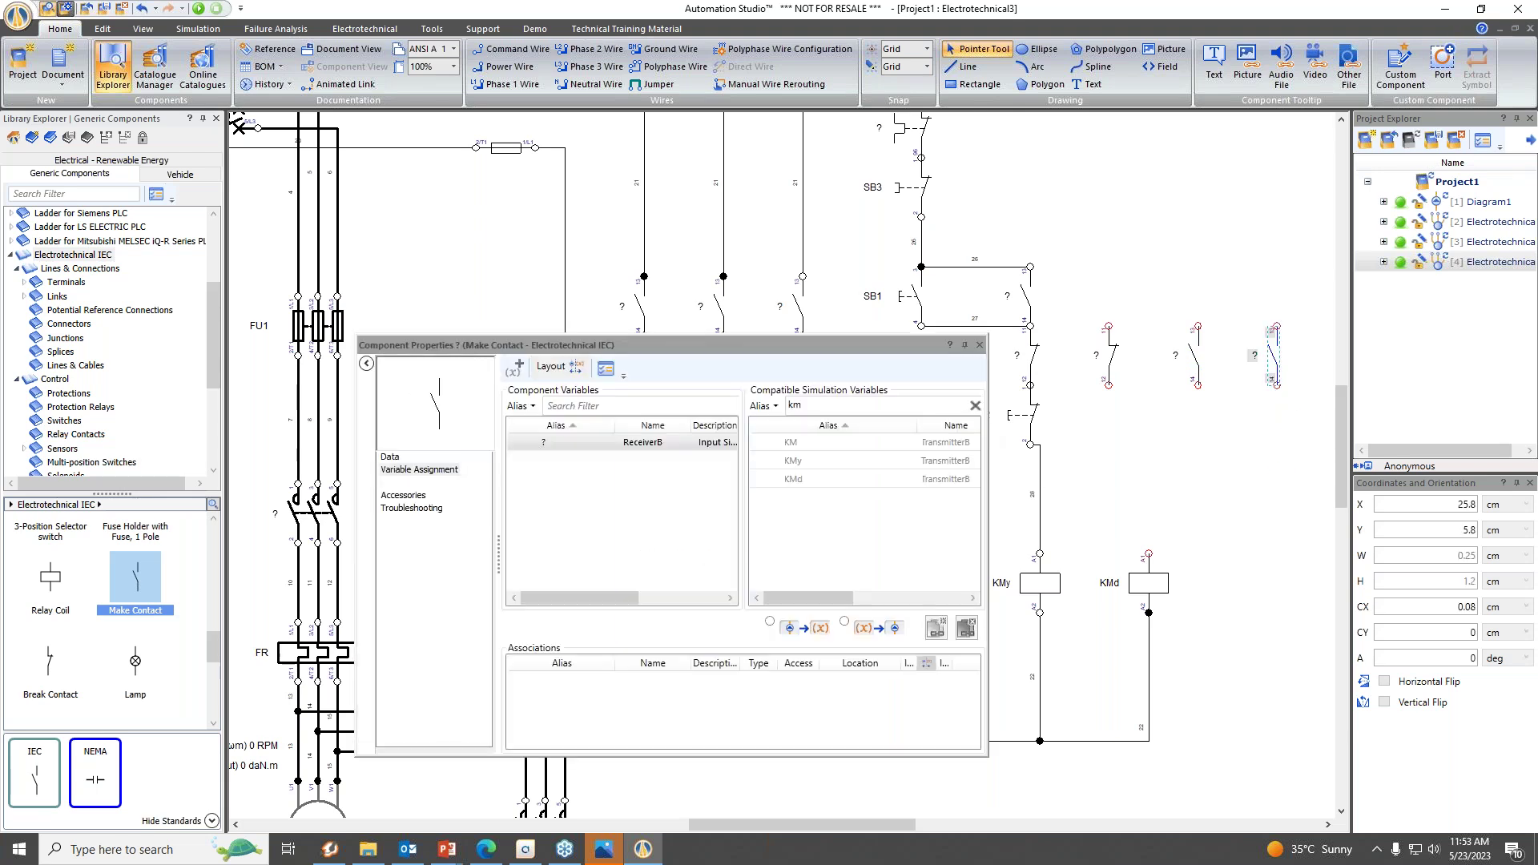
pyautogui.click(980, 345)
pyautogui.click(1268, 517)
# Align the break contact above coil KMd at X 23.4 cm, Y 5.8 cm, and wire the three contacts' upper terminals to SB1's output line.
pyautogui.moveTo(1111, 355); pyautogui.dragTo(1160, 488)
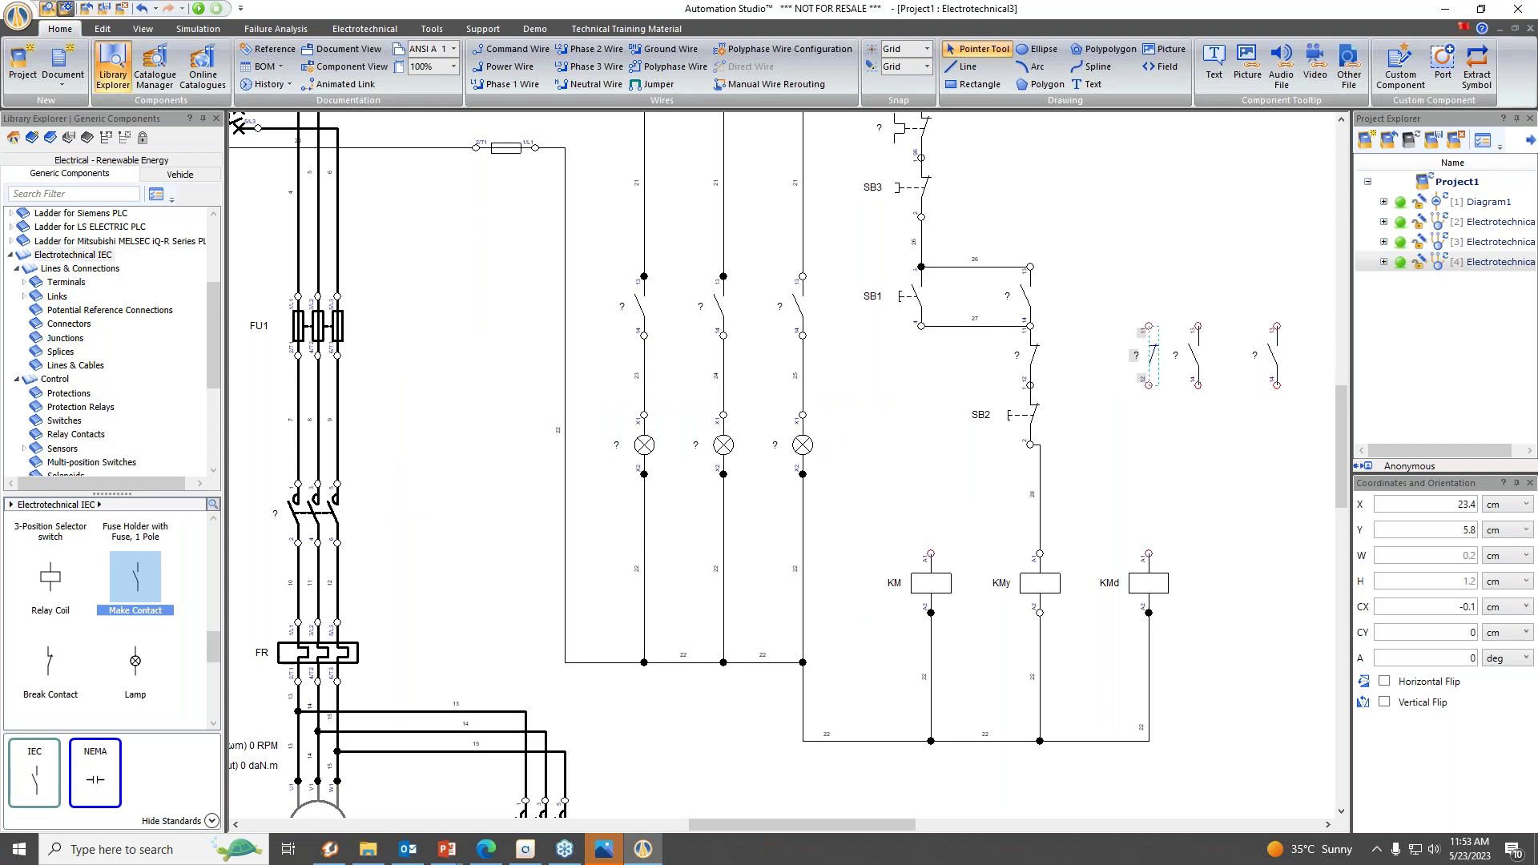
pyautogui.click(1159, 501)
pyautogui.click(1198, 325)
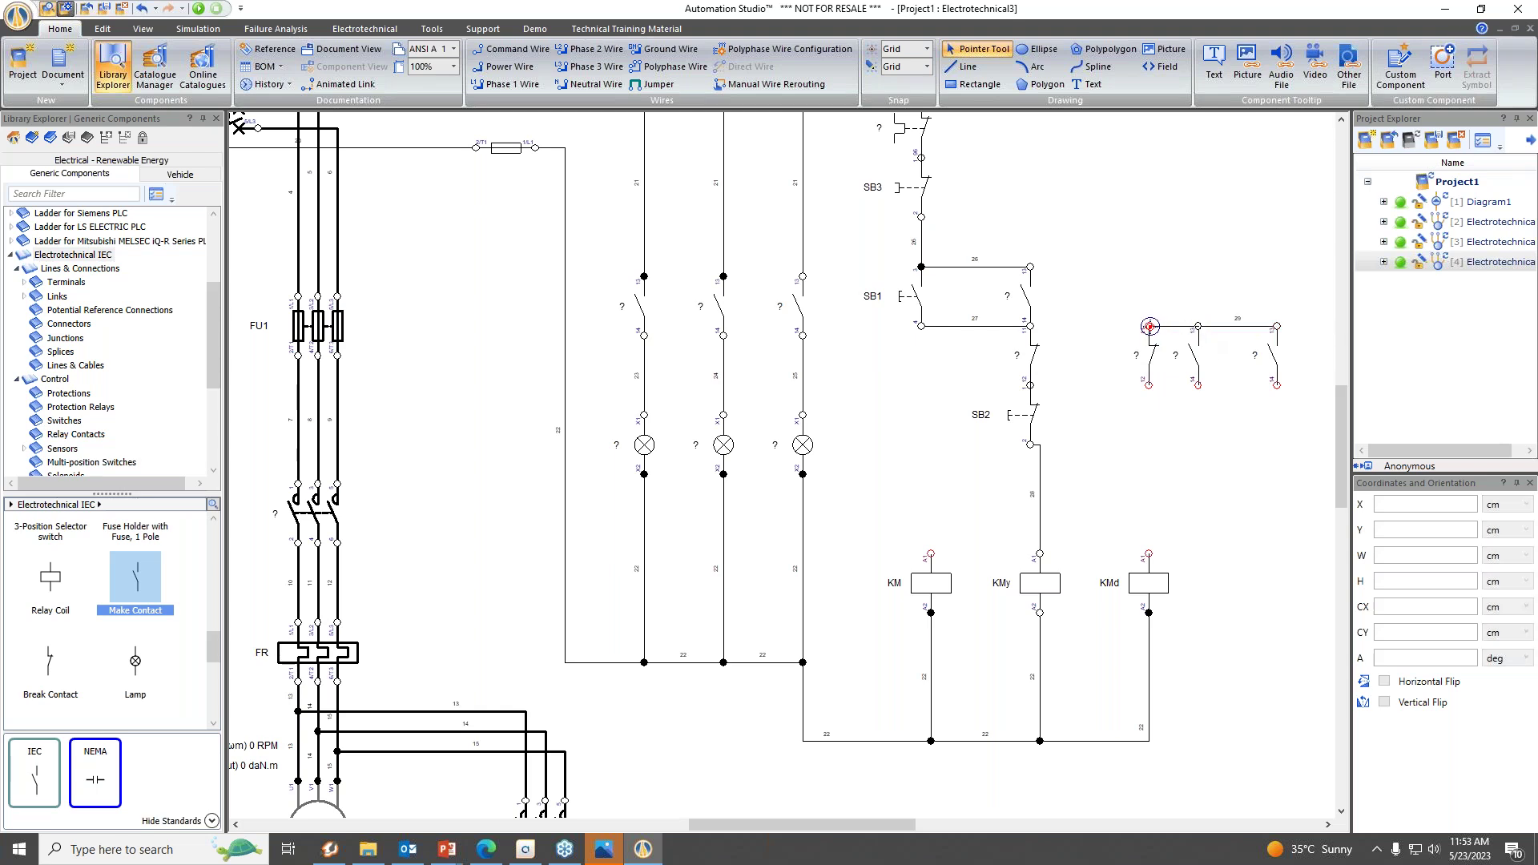
pyautogui.click(1148, 326)
pyautogui.click(1147, 325)
pyautogui.click(1028, 325)
# Wire the lower terminals of the two make contacts and the break contact together to form a parallel group.
pyautogui.click(1277, 386)
pyautogui.click(1198, 387)
pyautogui.click(1150, 386)
# Add an unassigned Break Contact between the parallel group and coil KMd, and wire coil KM's upper terminal to SB1's lower terminal.
pyautogui.click(45, 678)
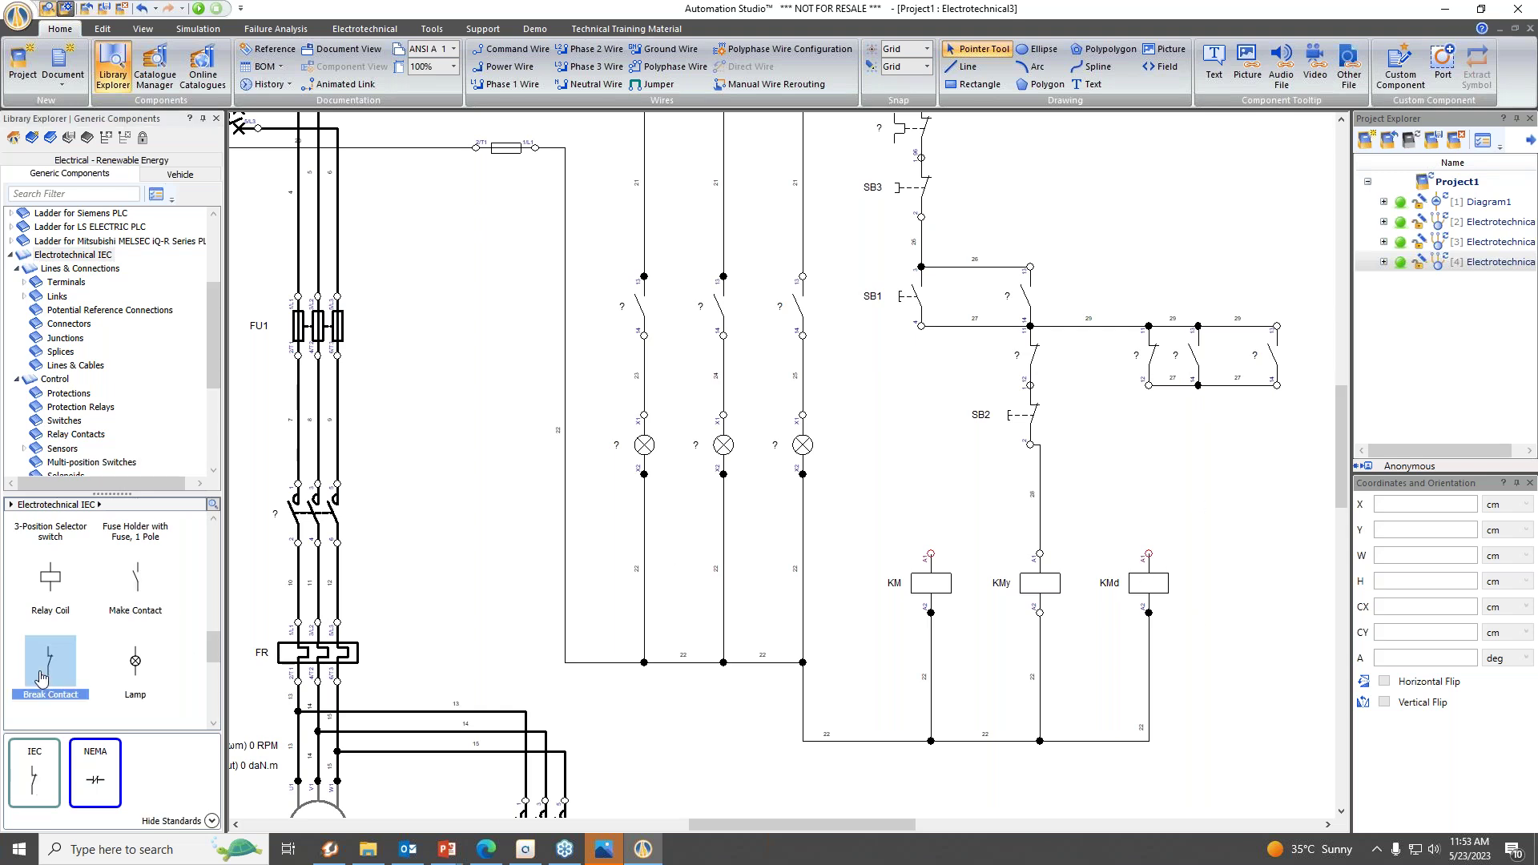
pyautogui.moveTo(48, 674); pyautogui.dragTo(1152, 395)
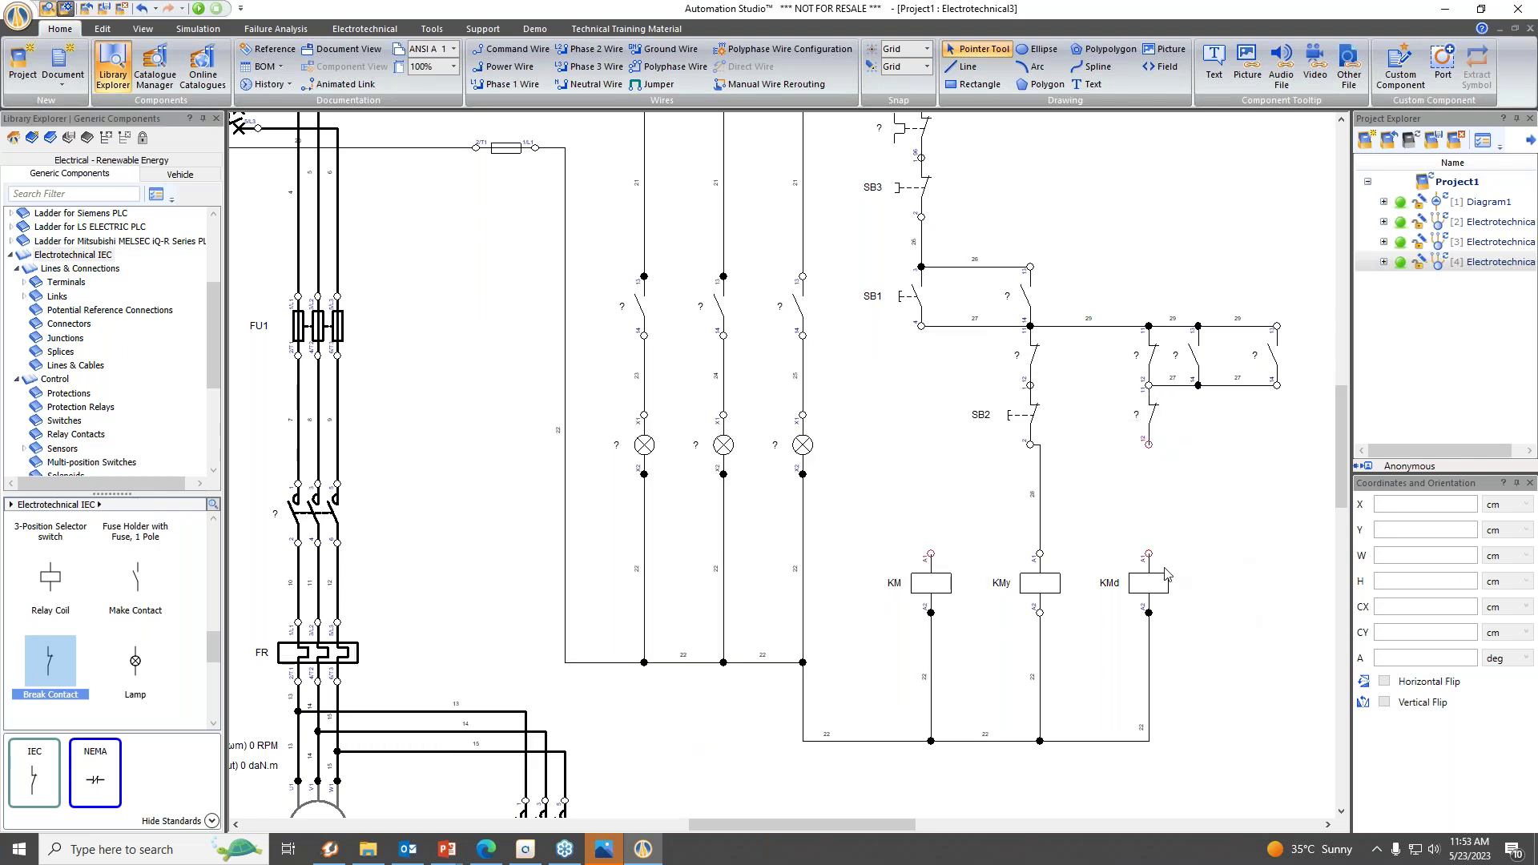
pyautogui.moveTo(1150, 552); pyautogui.dragTo(1149, 443)
pyautogui.moveTo(931, 553); pyautogui.dragTo(921, 326)
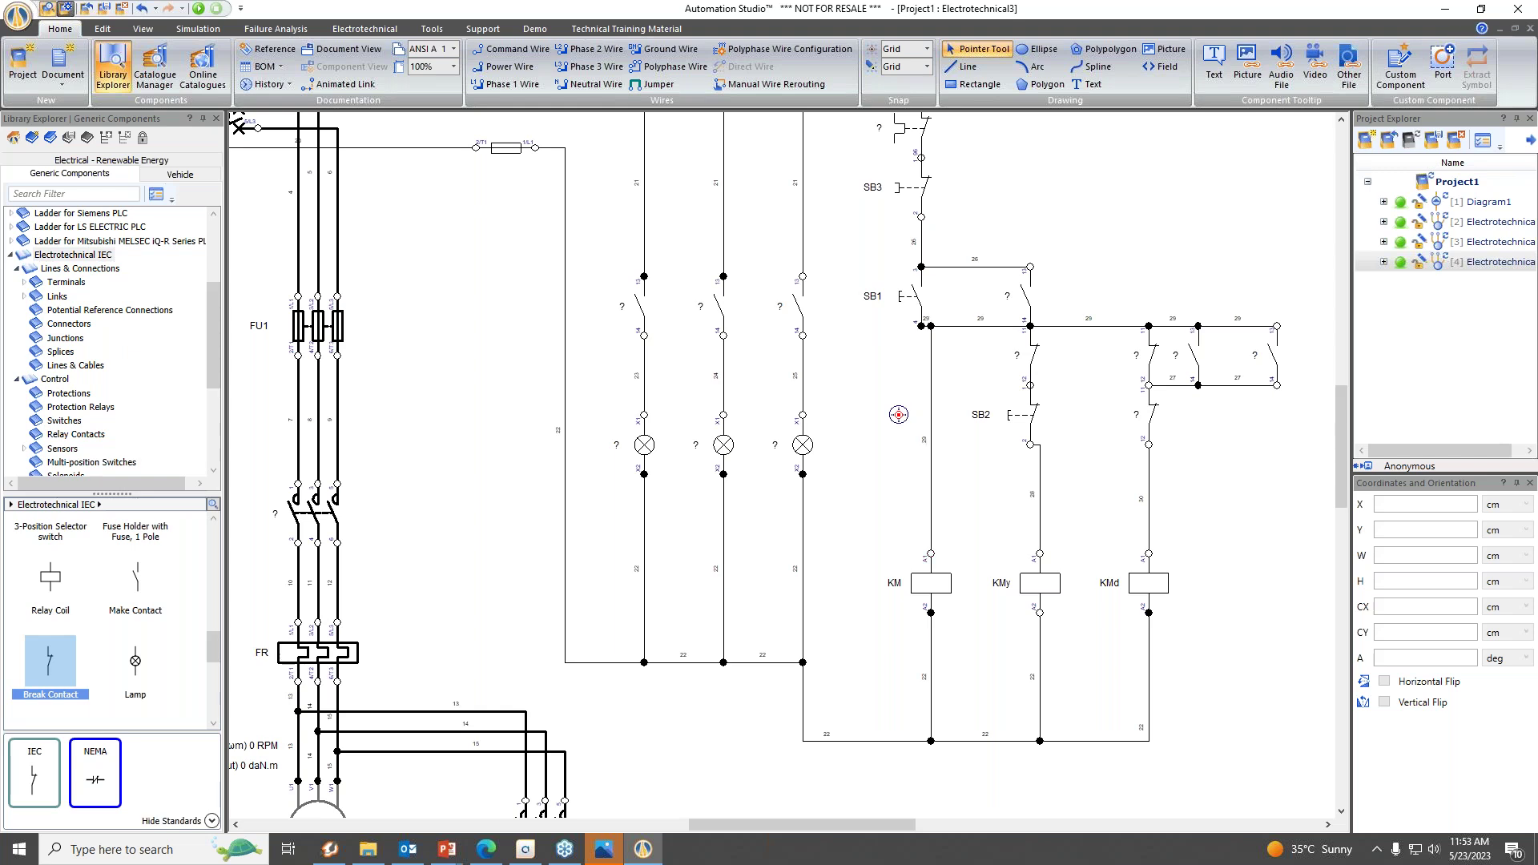
# Assign the simulation variable KM to the make contact above the first lamp.
pyautogui.scroll(1, 857, 505)
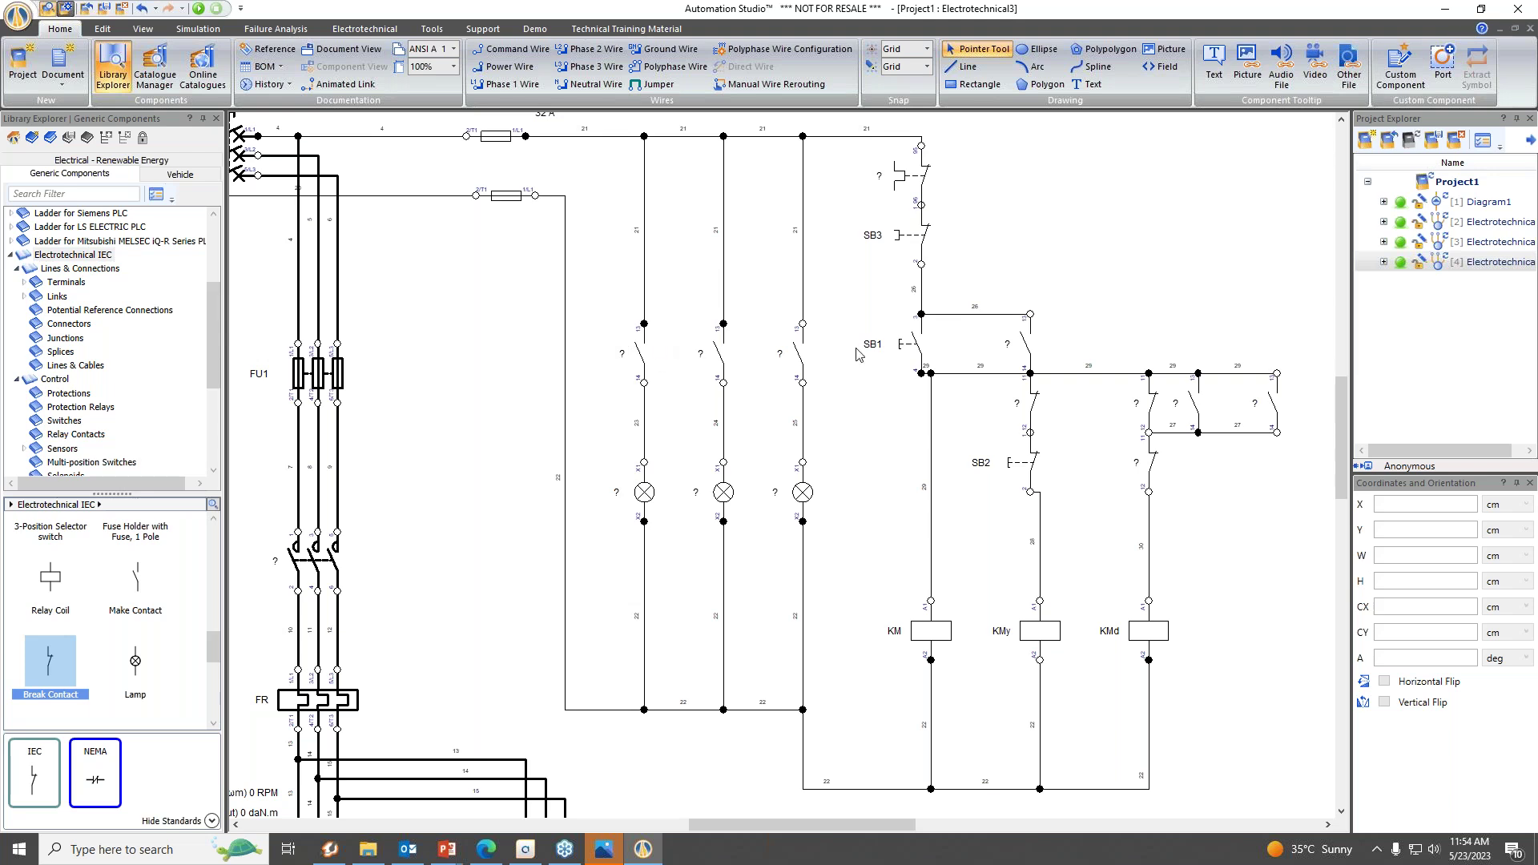
pyautogui.doubleClick(638, 351)
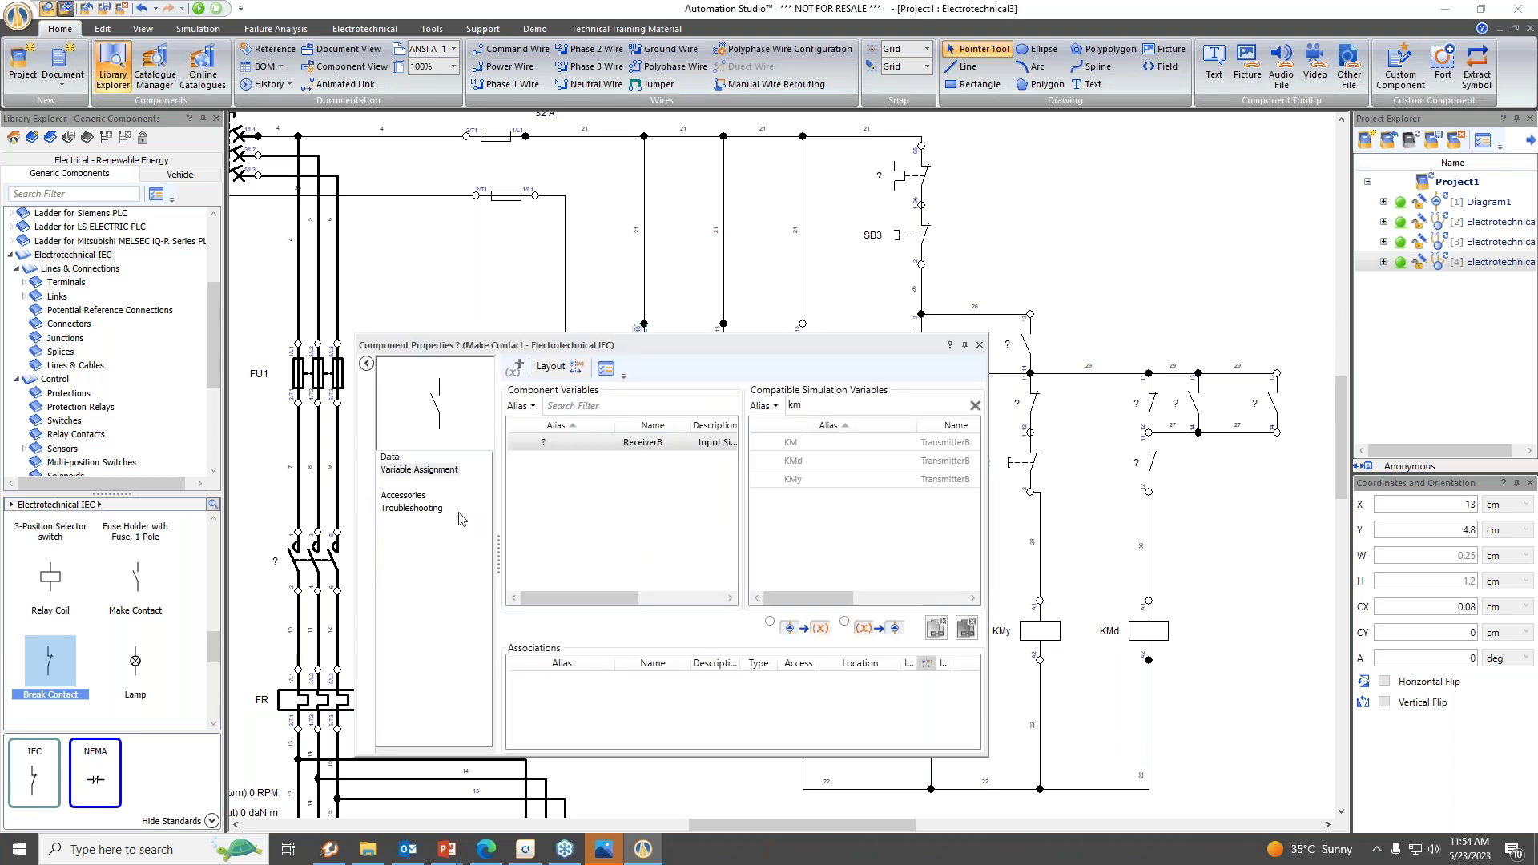
pyautogui.moveTo(649, 350); pyautogui.dragTo(555, 324)
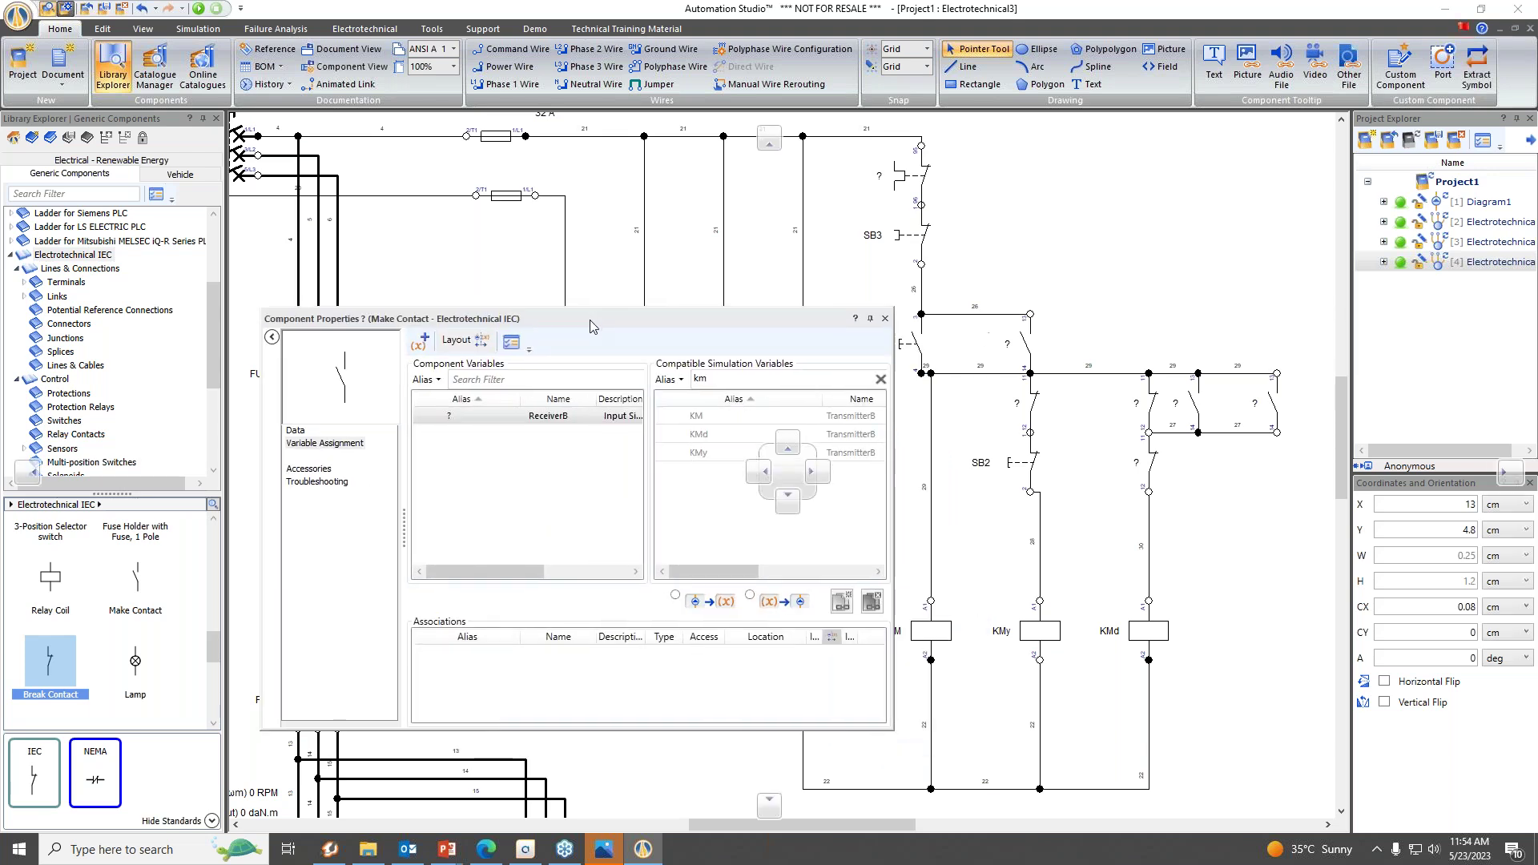
pyautogui.doubleClick(719, 378)
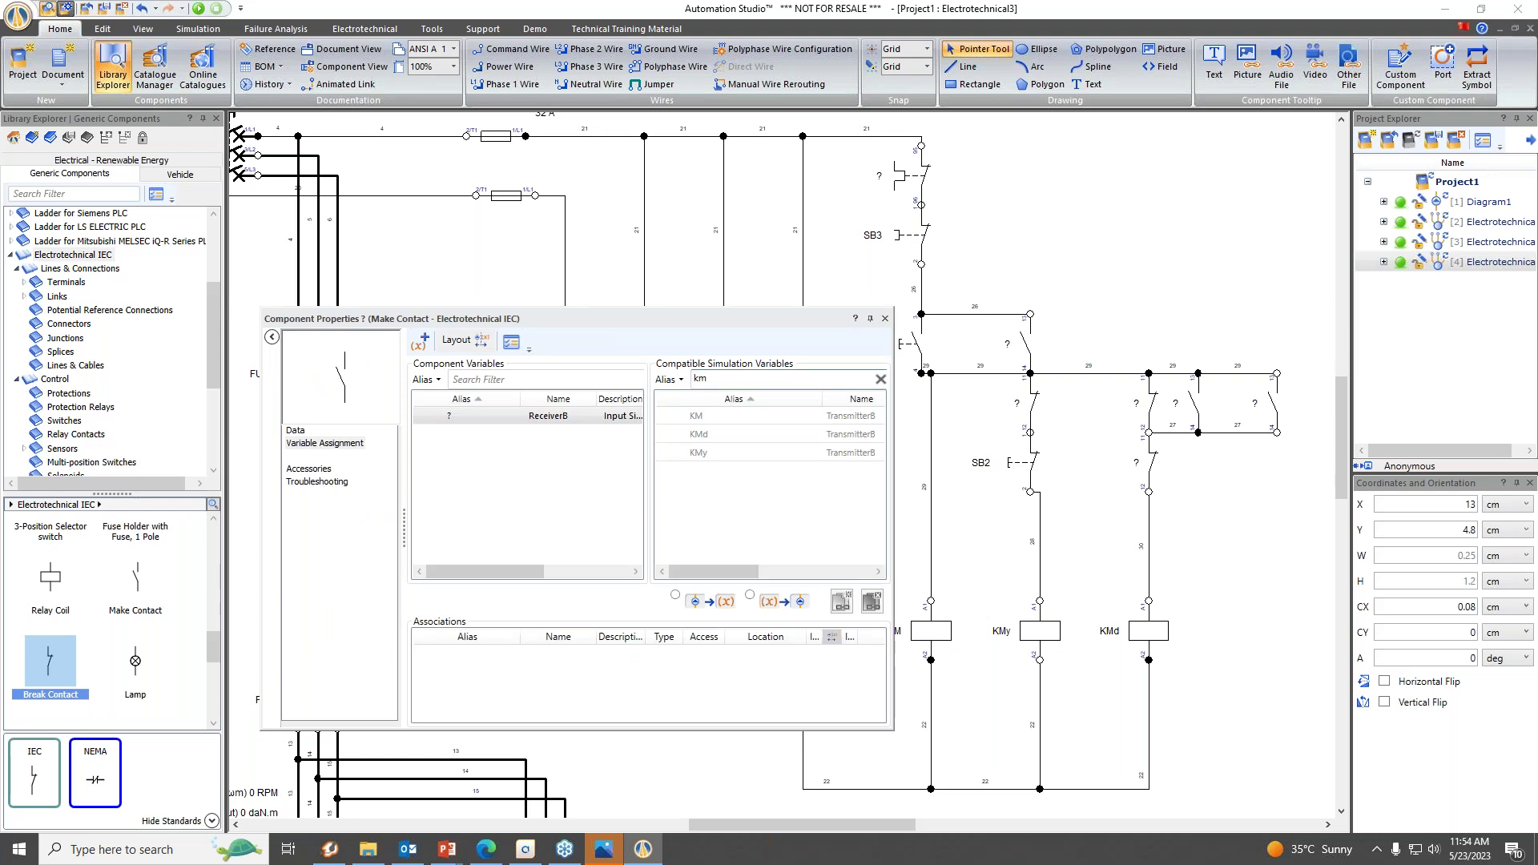
pyautogui.moveTo(704, 320); pyautogui.dragTo(557, 415)
pyautogui.scroll(-1, 800, 324)
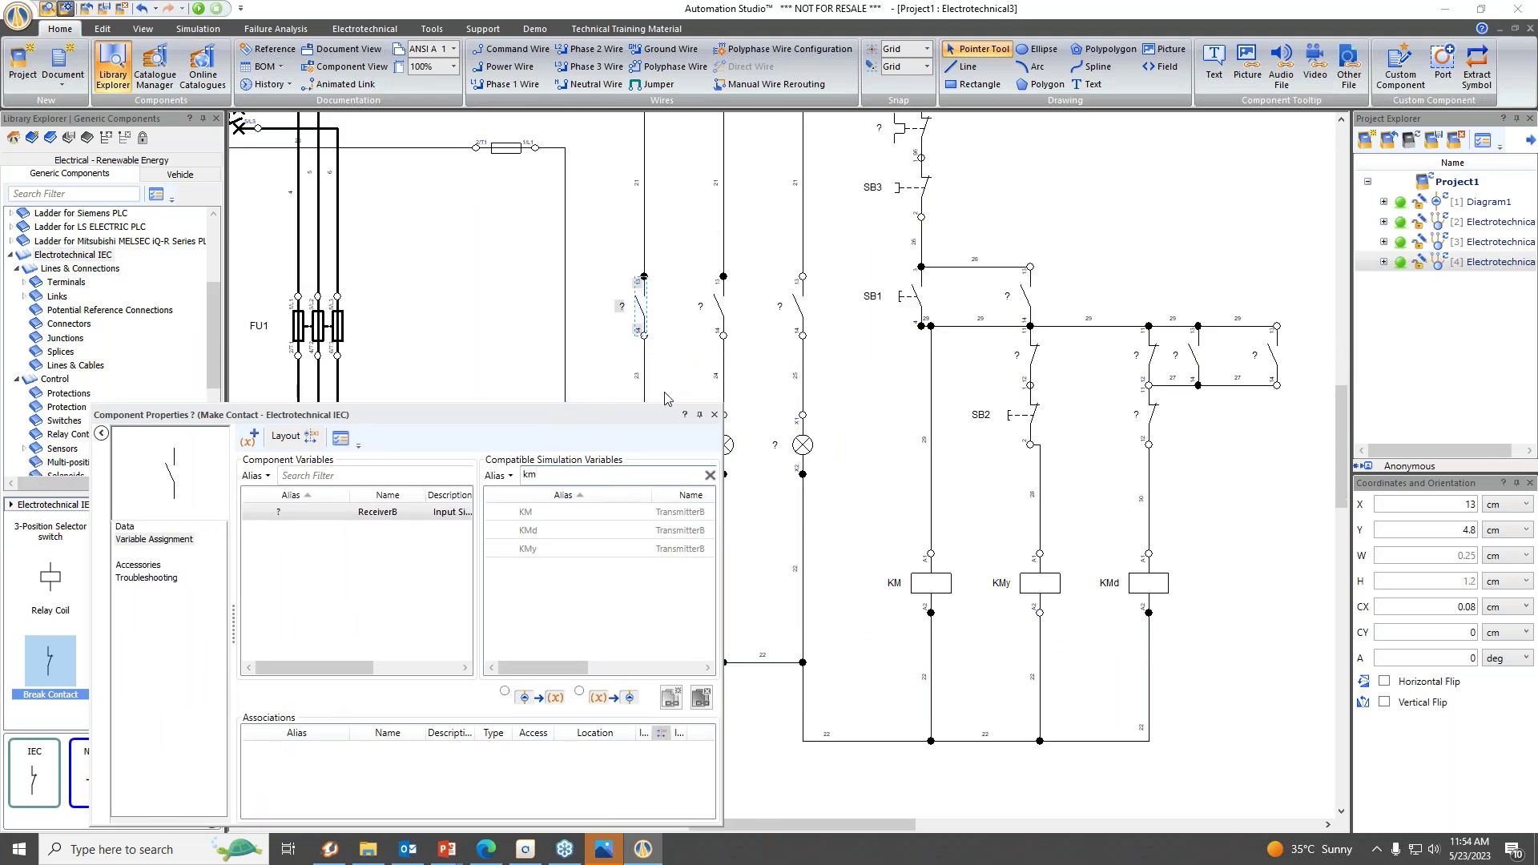
pyautogui.click(561, 512)
pyautogui.doubleClick(542, 512)
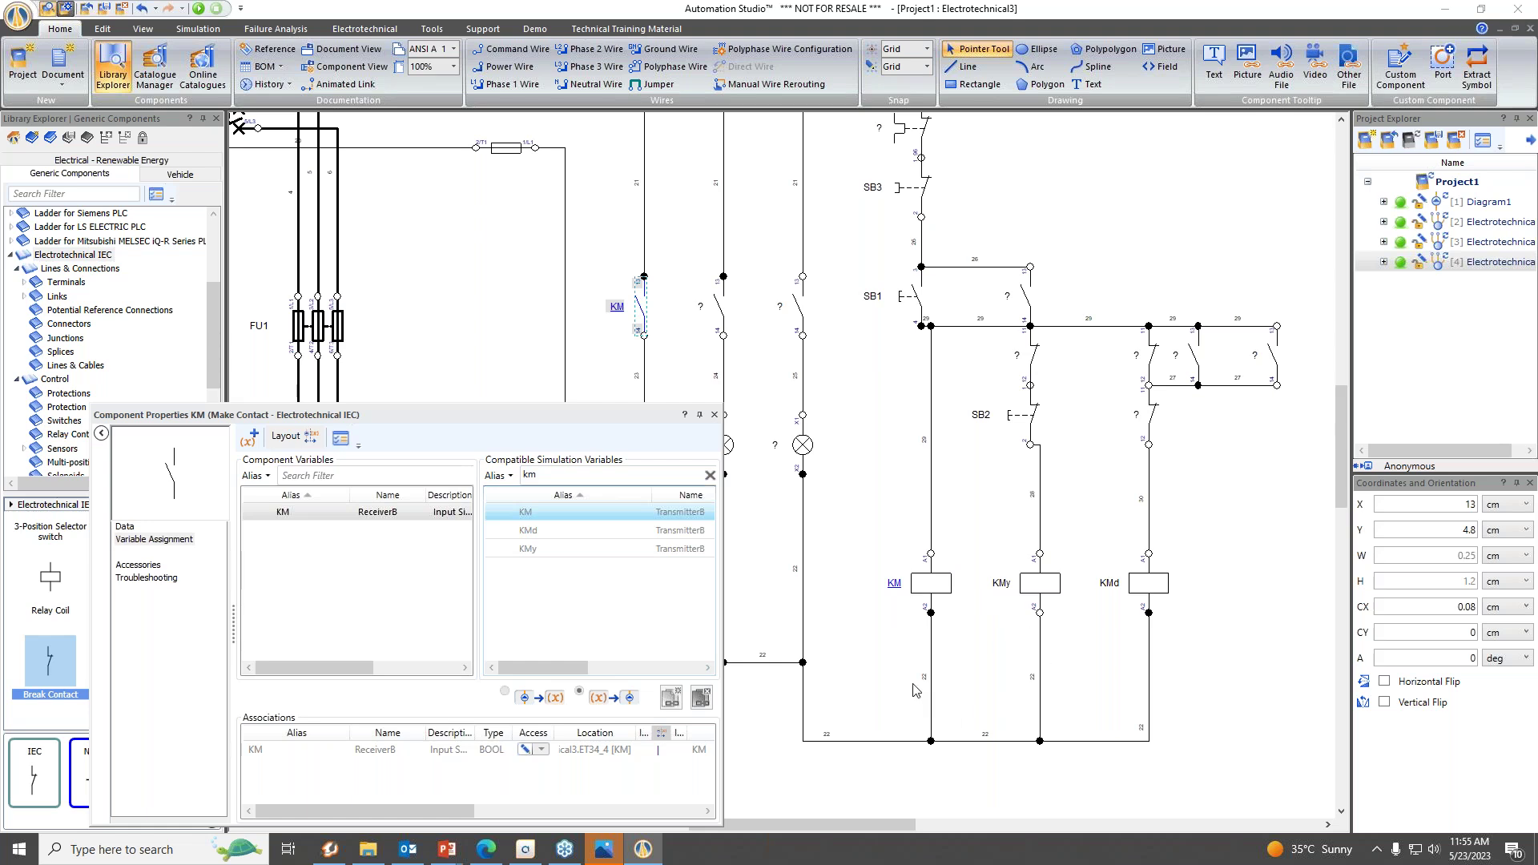
# Assign variable KMy to the make contact above the second lamp and KMd to the one above the third lamp.
pyautogui.click(722, 306)
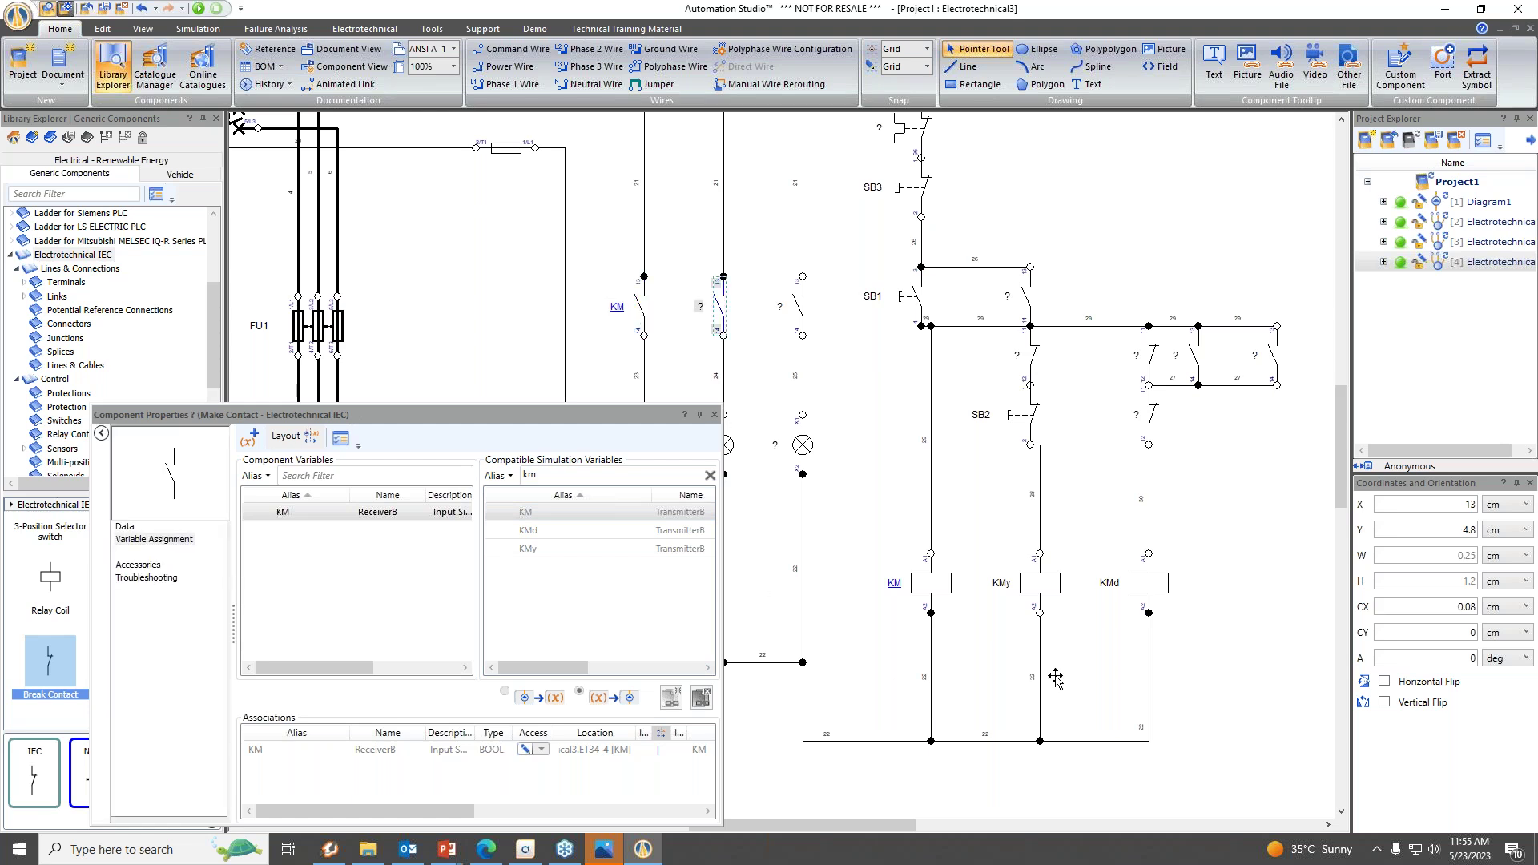
pyautogui.doubleClick(538, 556)
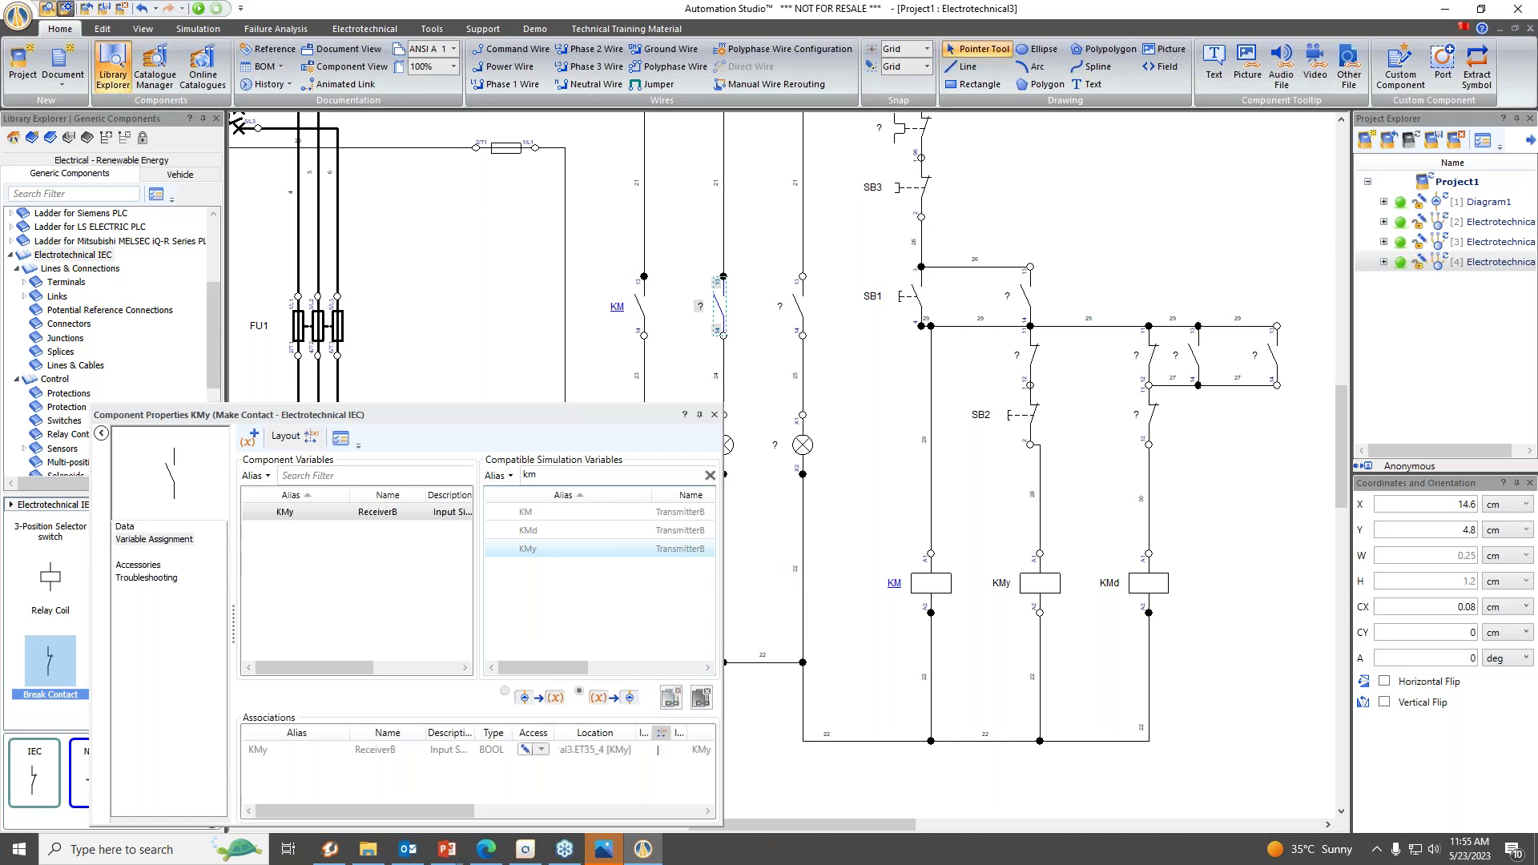
pyautogui.click(800, 307)
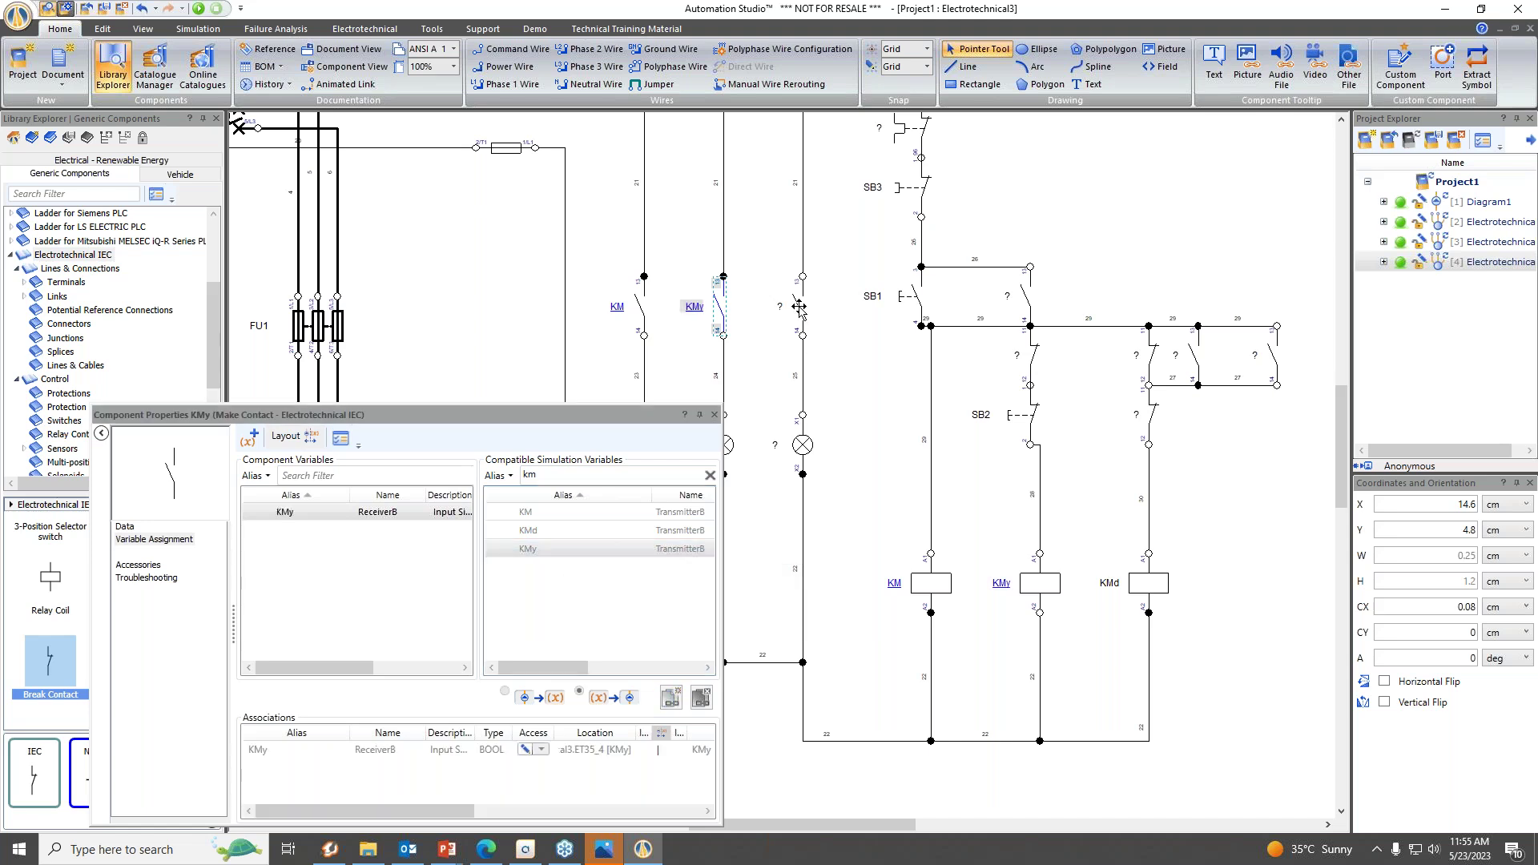
pyautogui.click(800, 307)
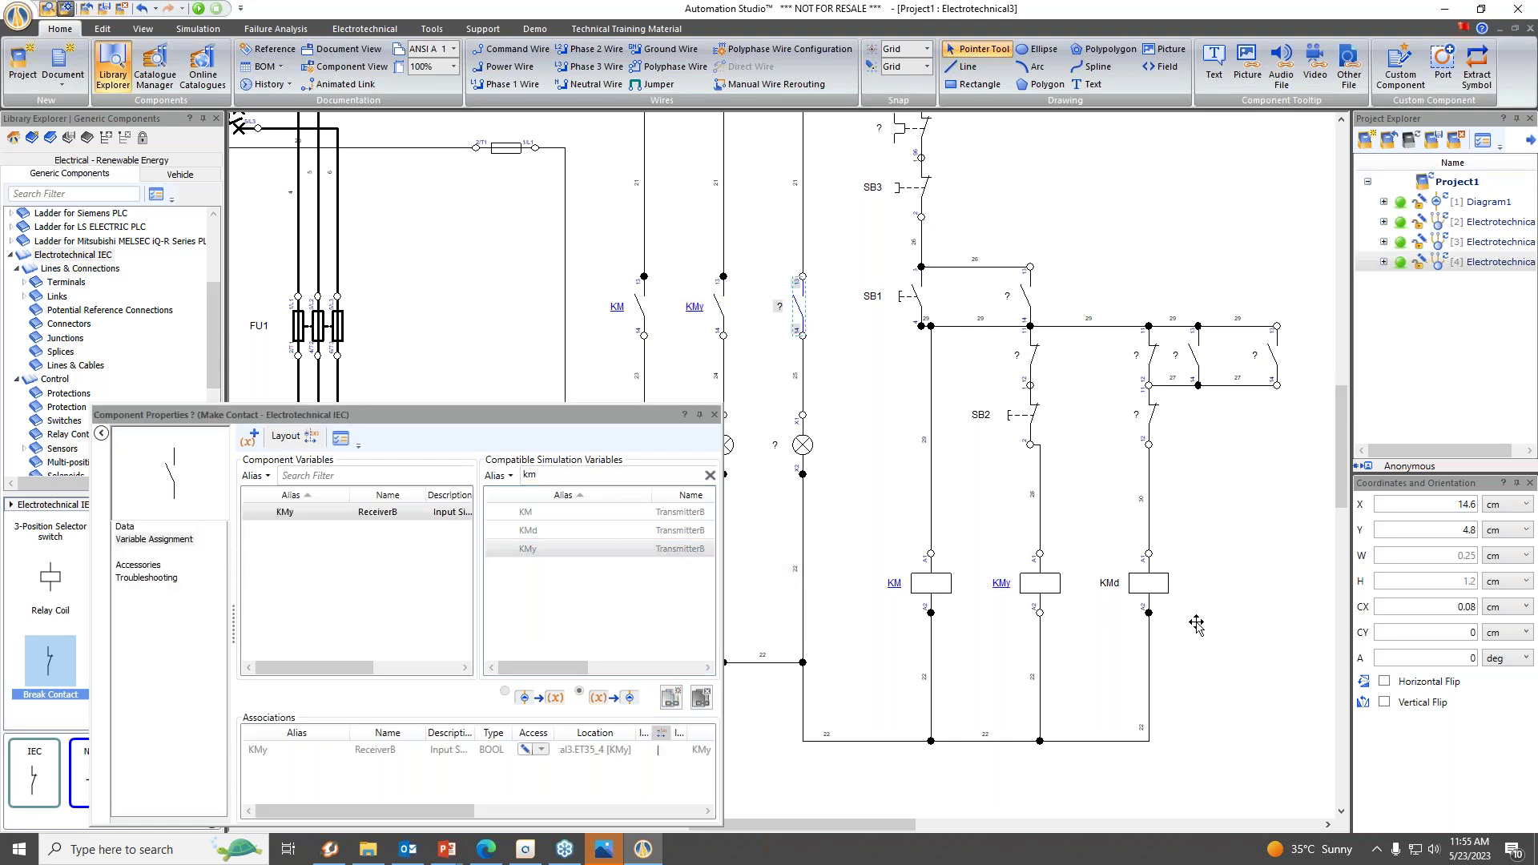
pyautogui.doubleClick(551, 531)
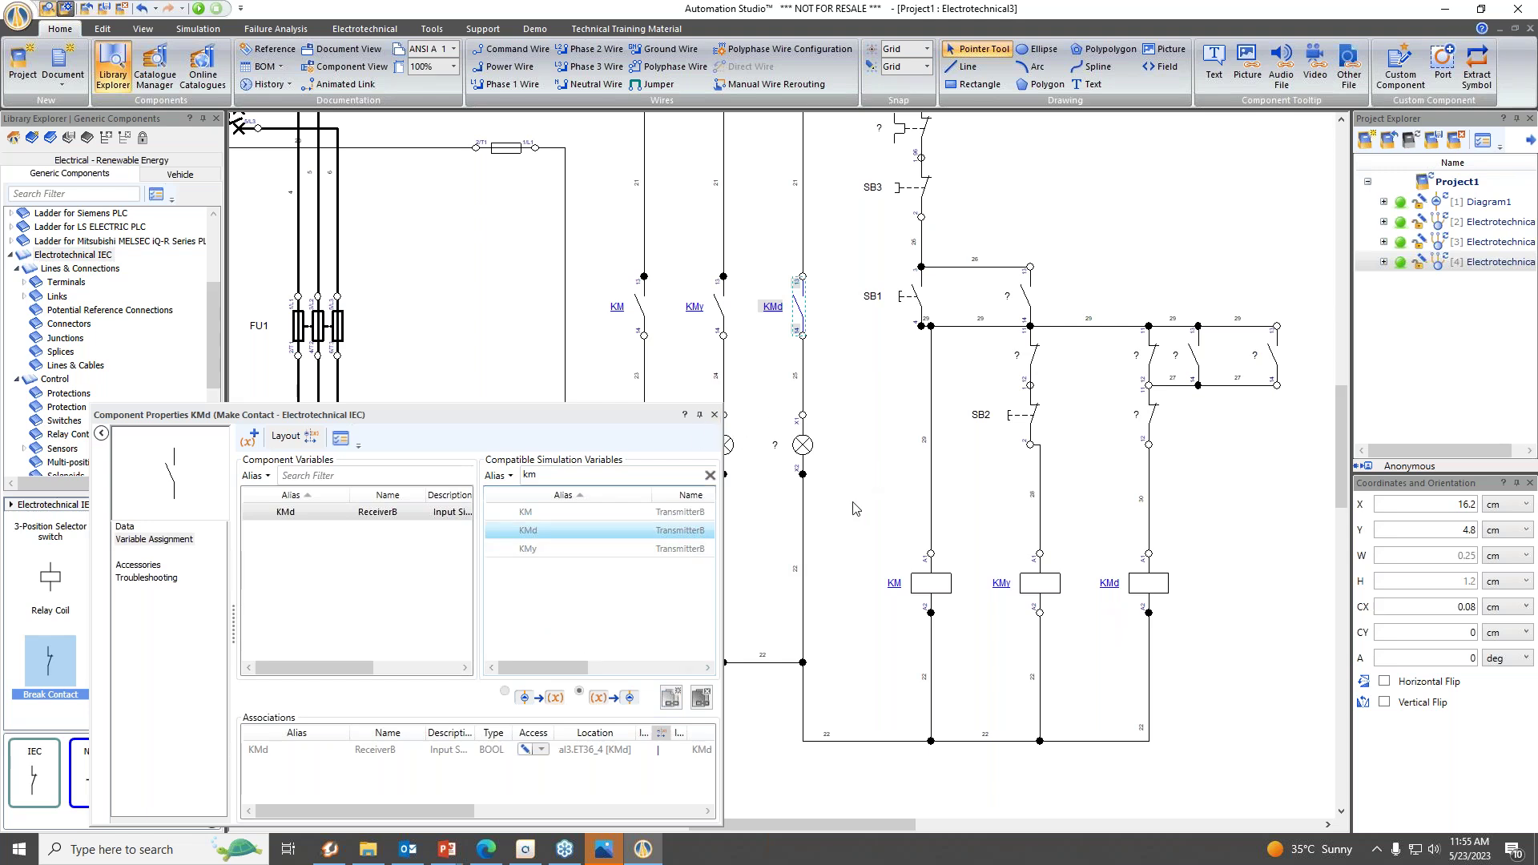
# Filter the compatible variables by "fr" and assign FR to the thermal overload relay break contact above SB3.
pyautogui.scroll(2, 855, 508)
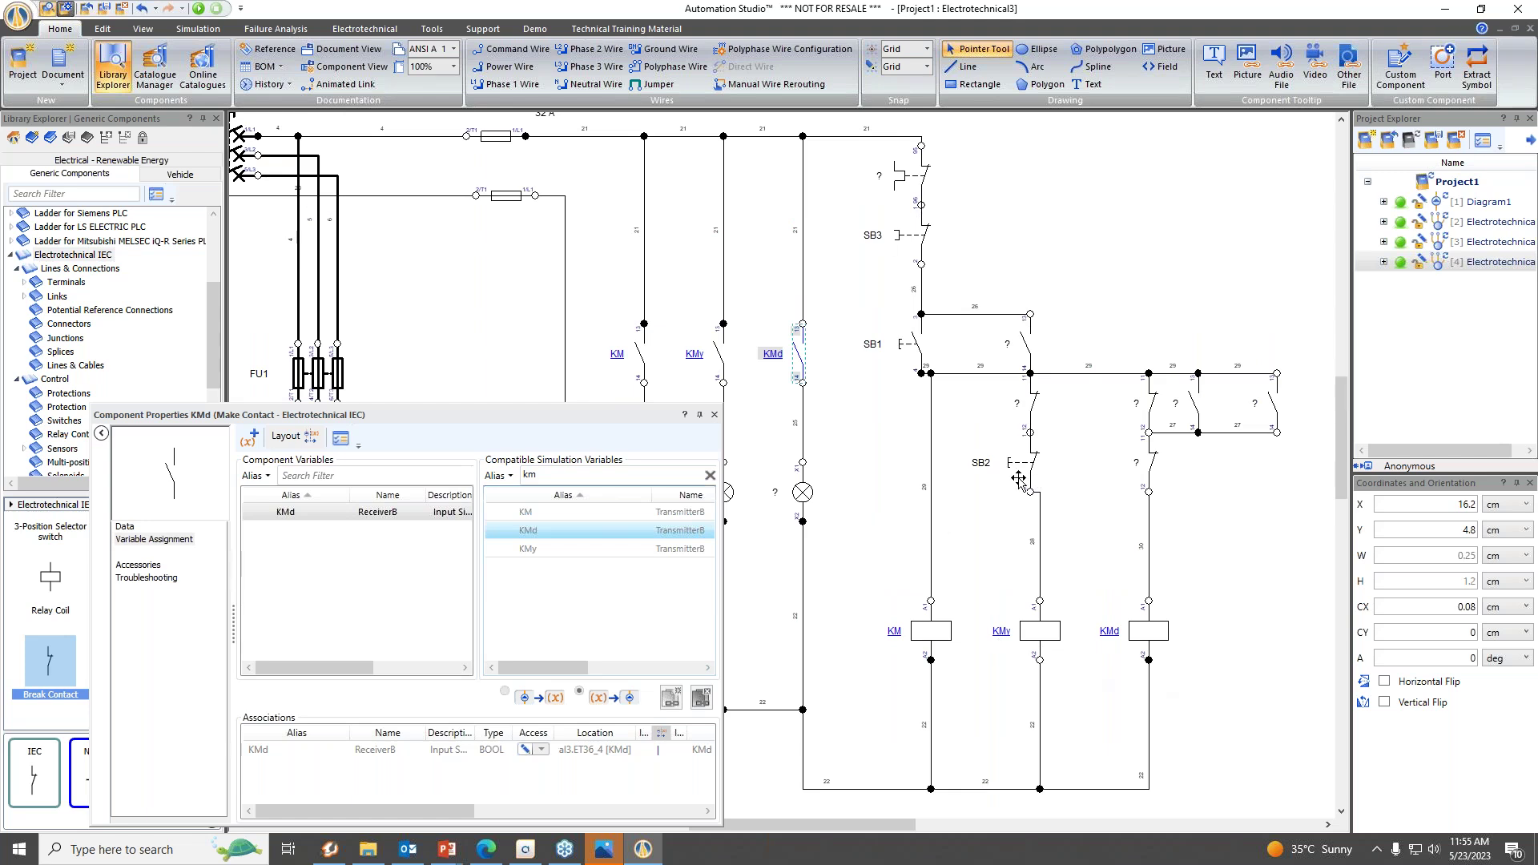
pyautogui.click(911, 176)
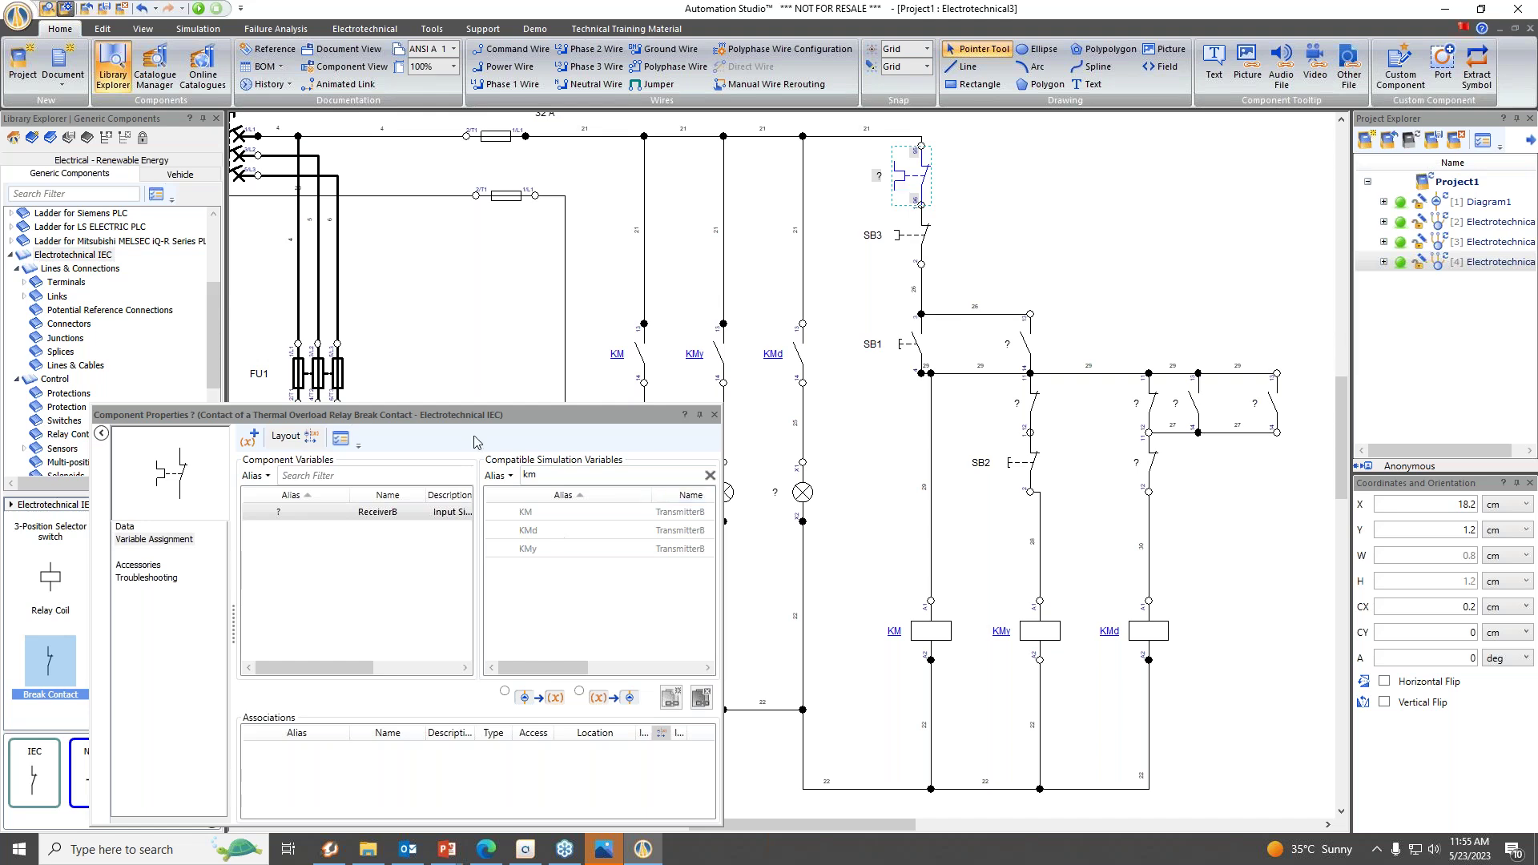
pyautogui.moveTo(476, 415); pyautogui.dragTo(760, 386)
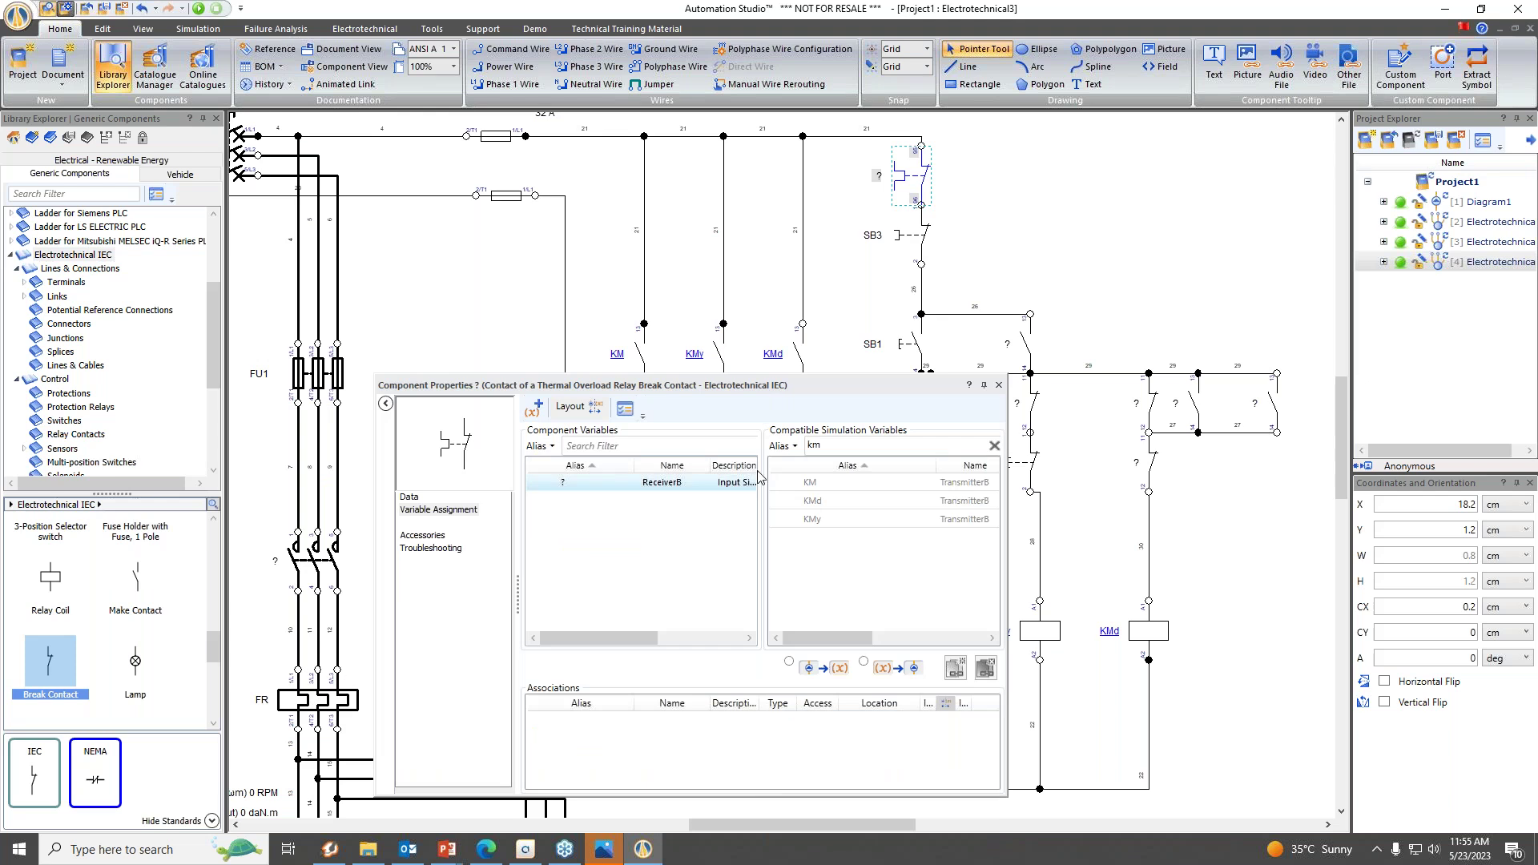
pyautogui.click(814, 445)
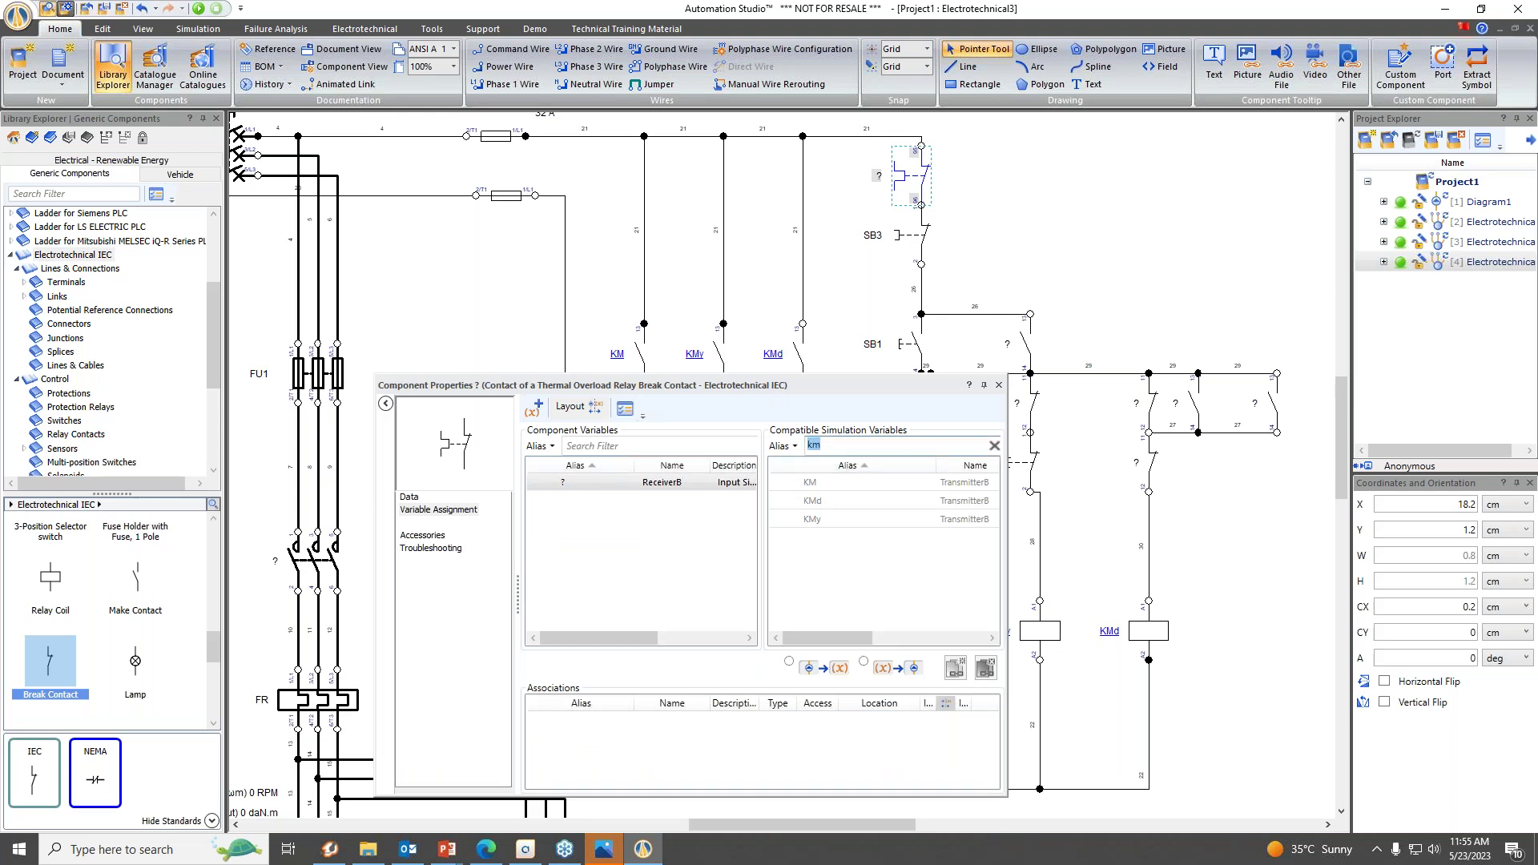
pyautogui.write('fr')
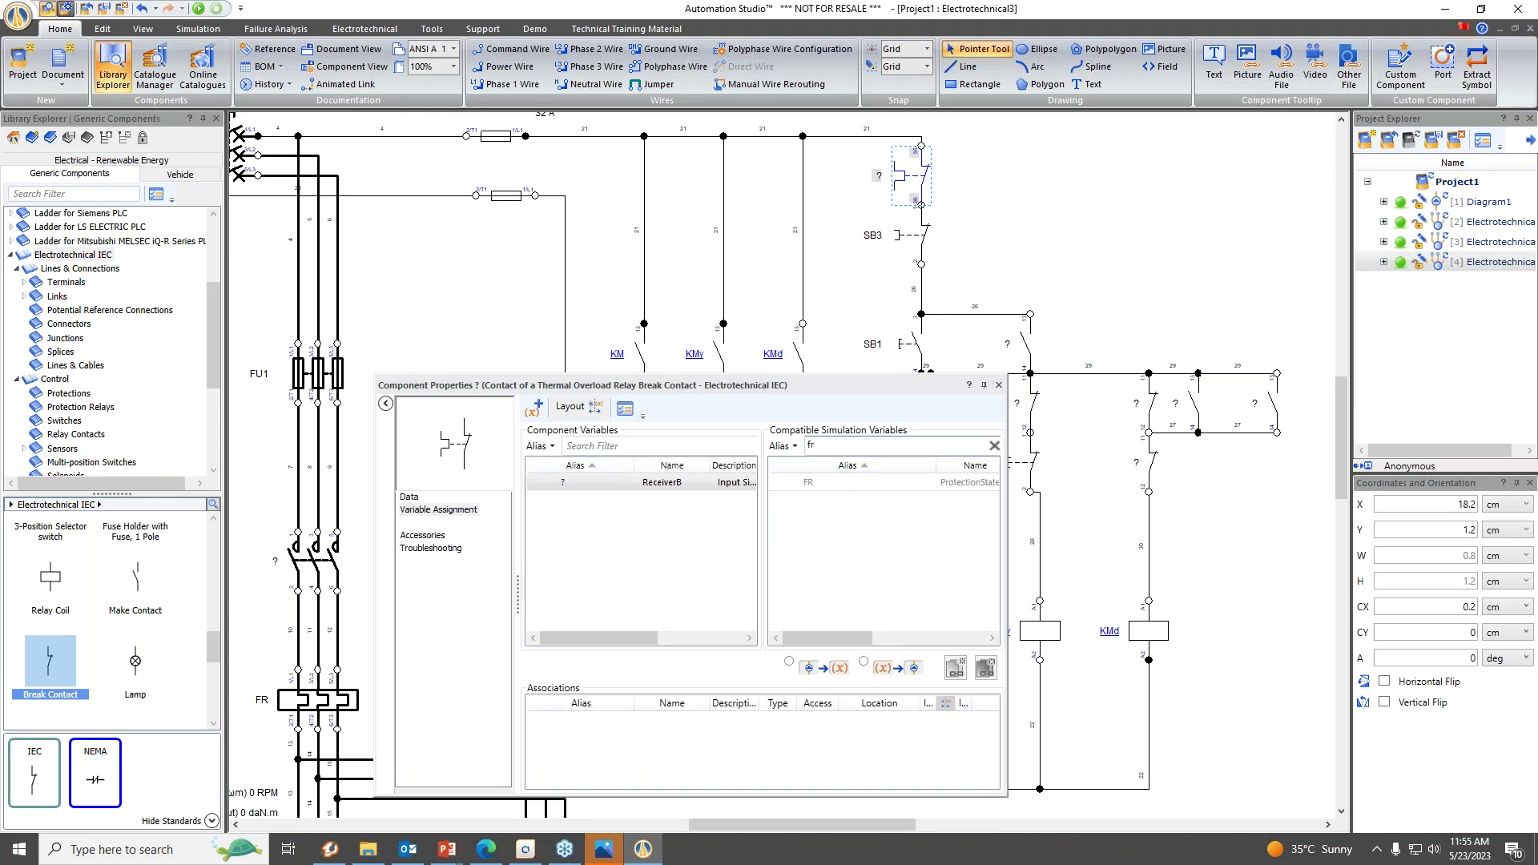
pyautogui.click(840, 484)
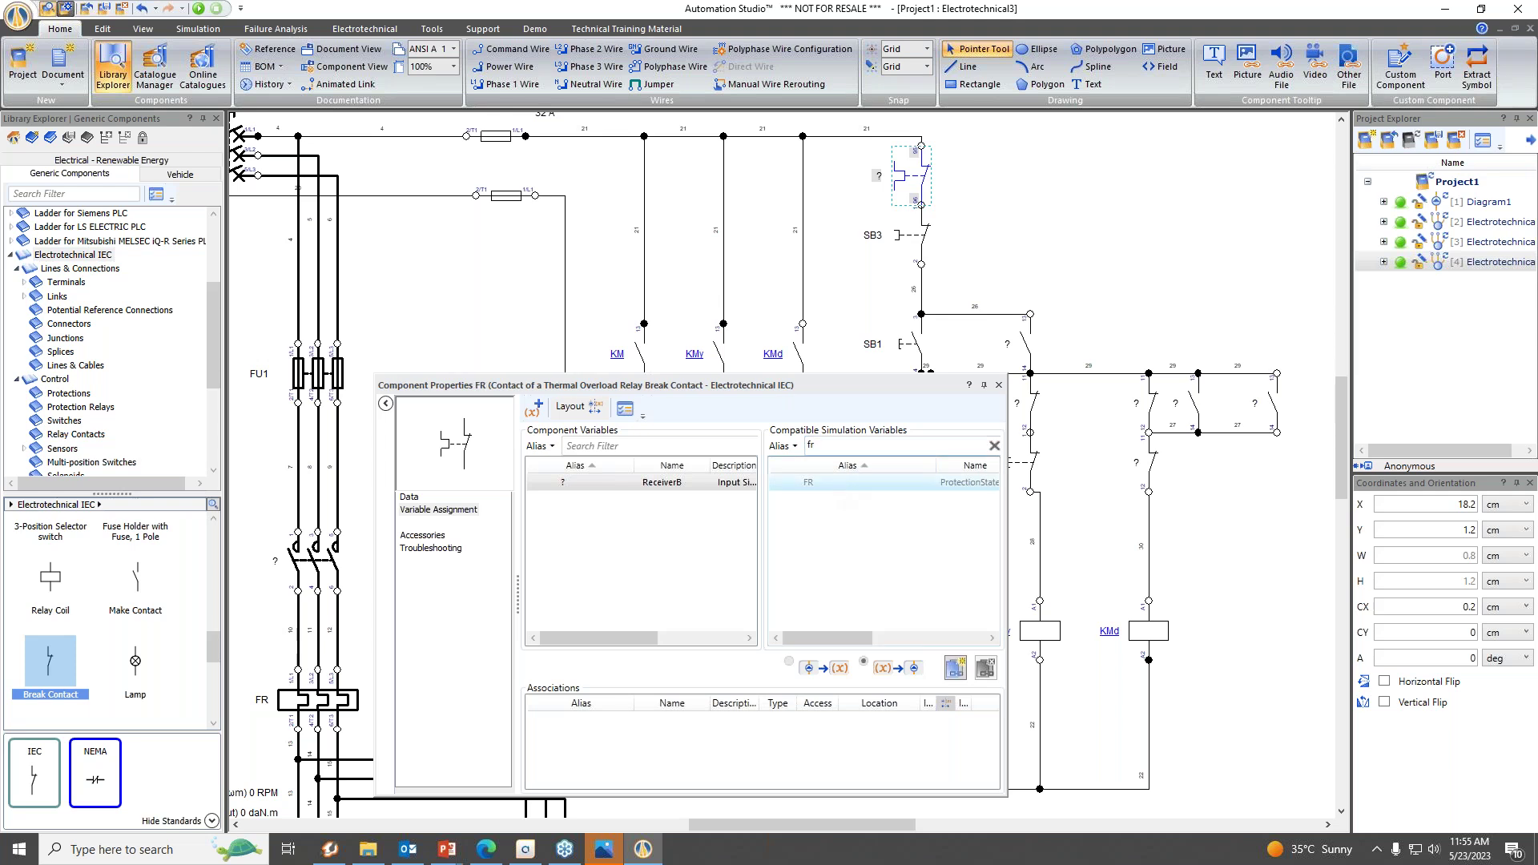
# Assign FR to the thermal overload relay break contact and, filtering by "km", assign KM to the make contact parallel to SB1.
pyautogui.click(956, 667)
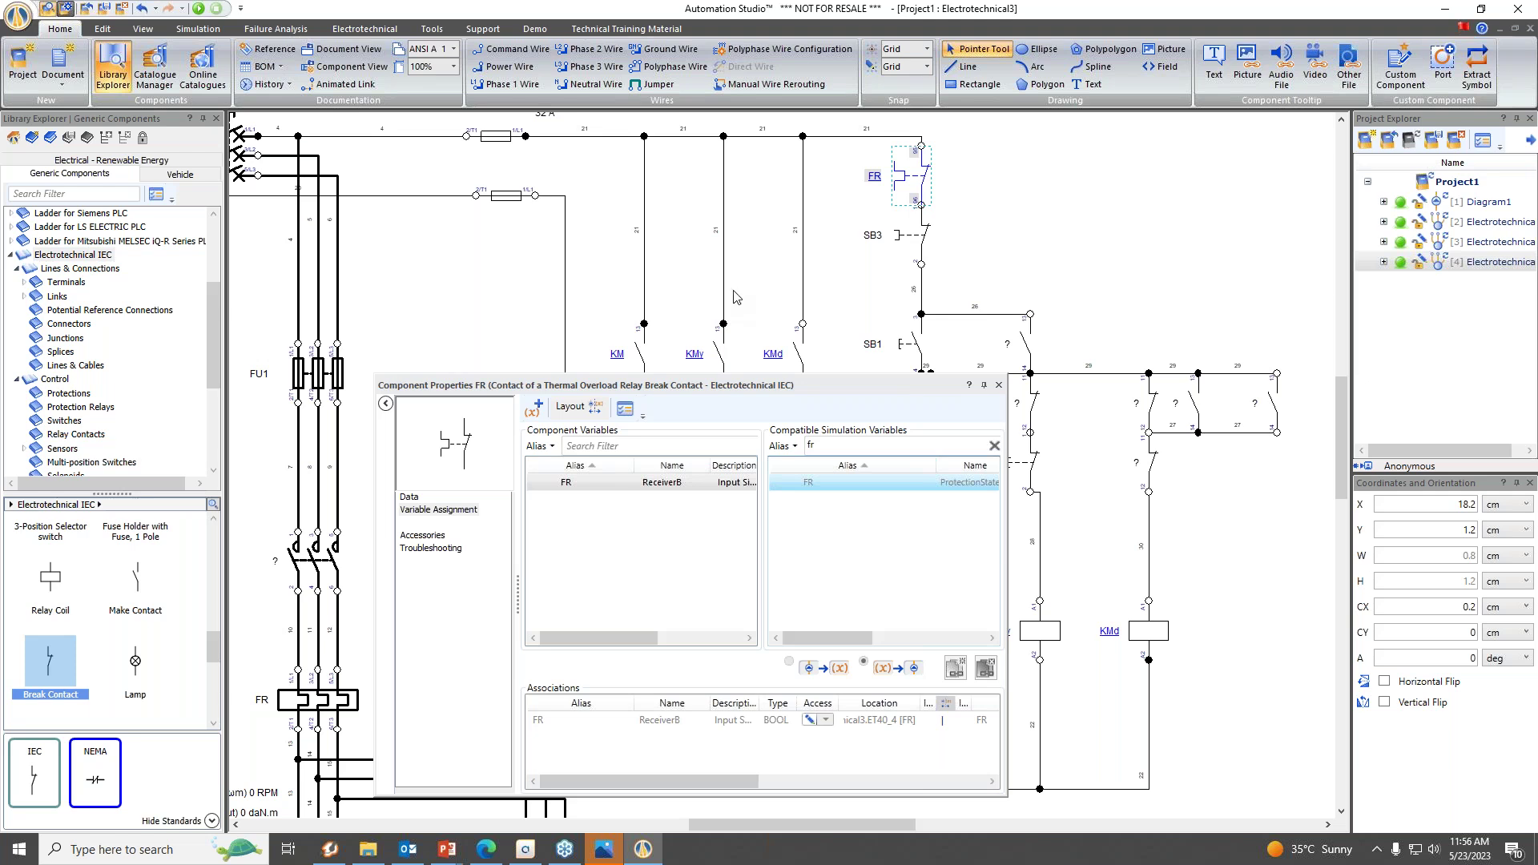
pyautogui.scroll(-1, 734, 295)
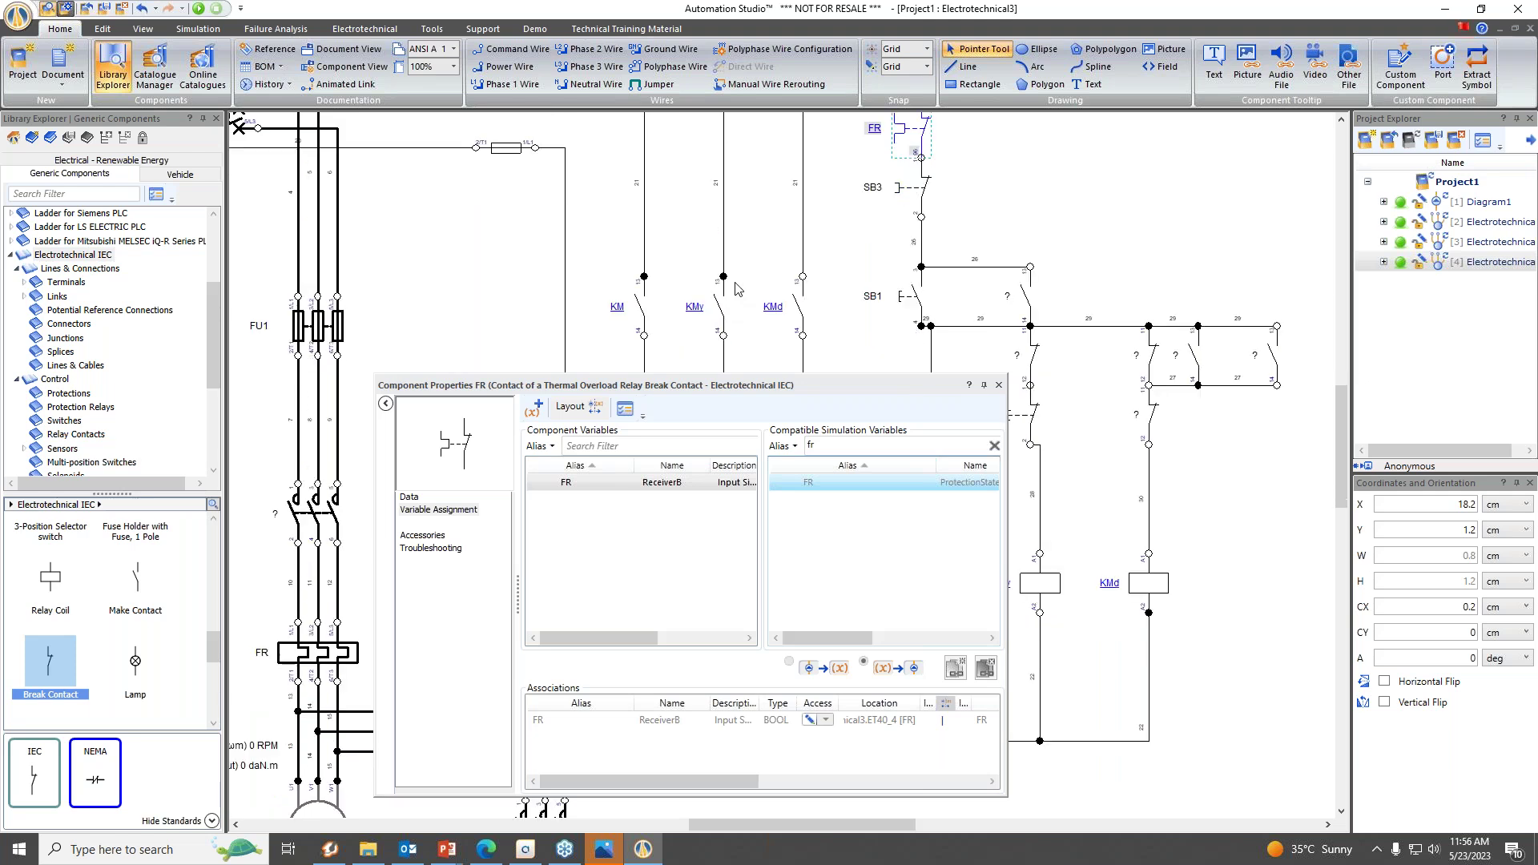
pyautogui.click(1028, 295)
pyautogui.click(1029, 296)
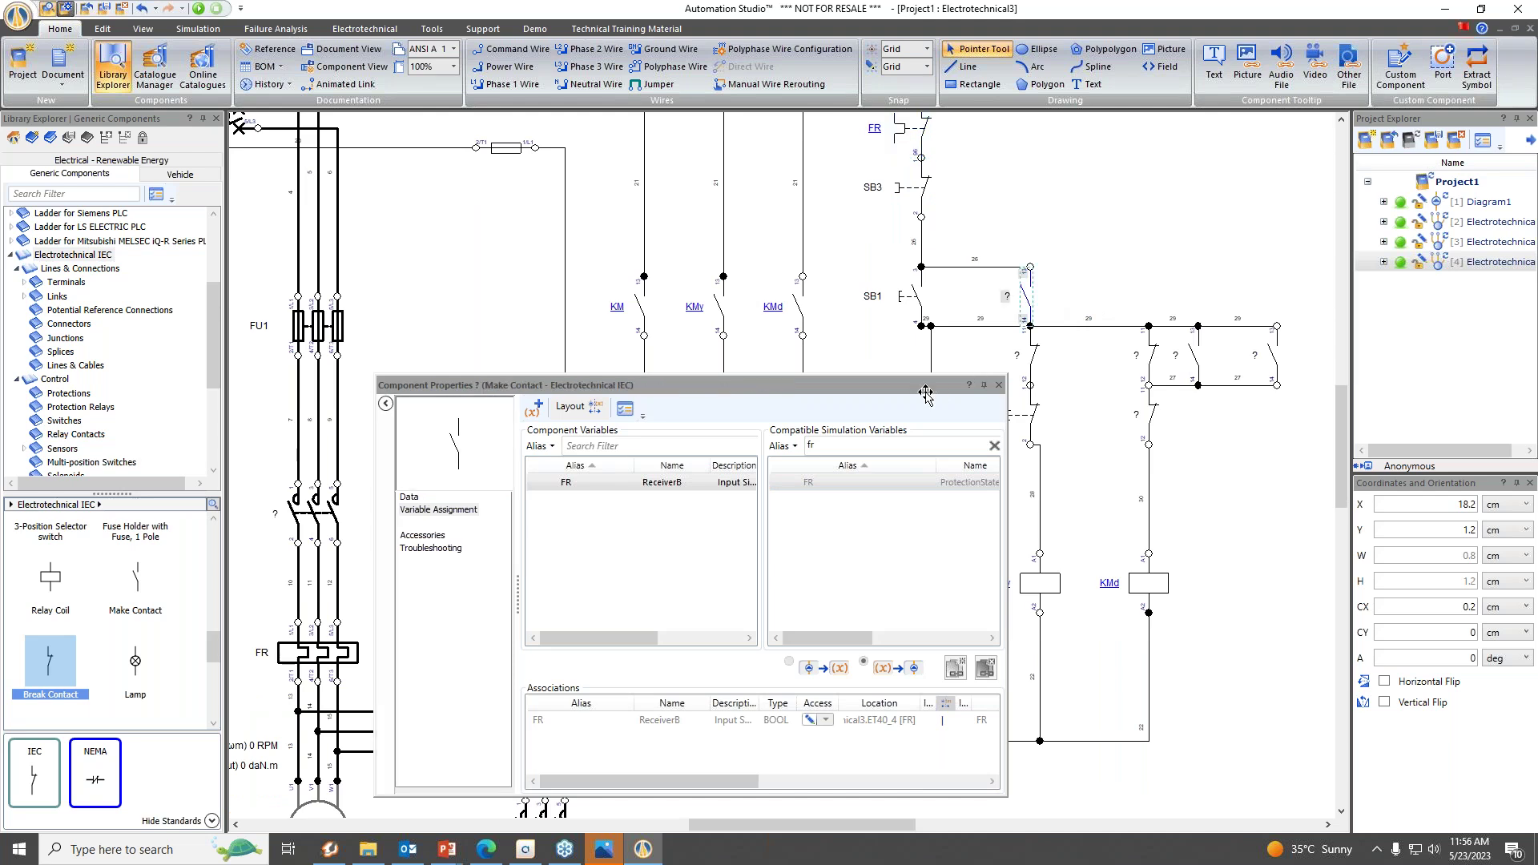
pyautogui.doubleClick(842, 443)
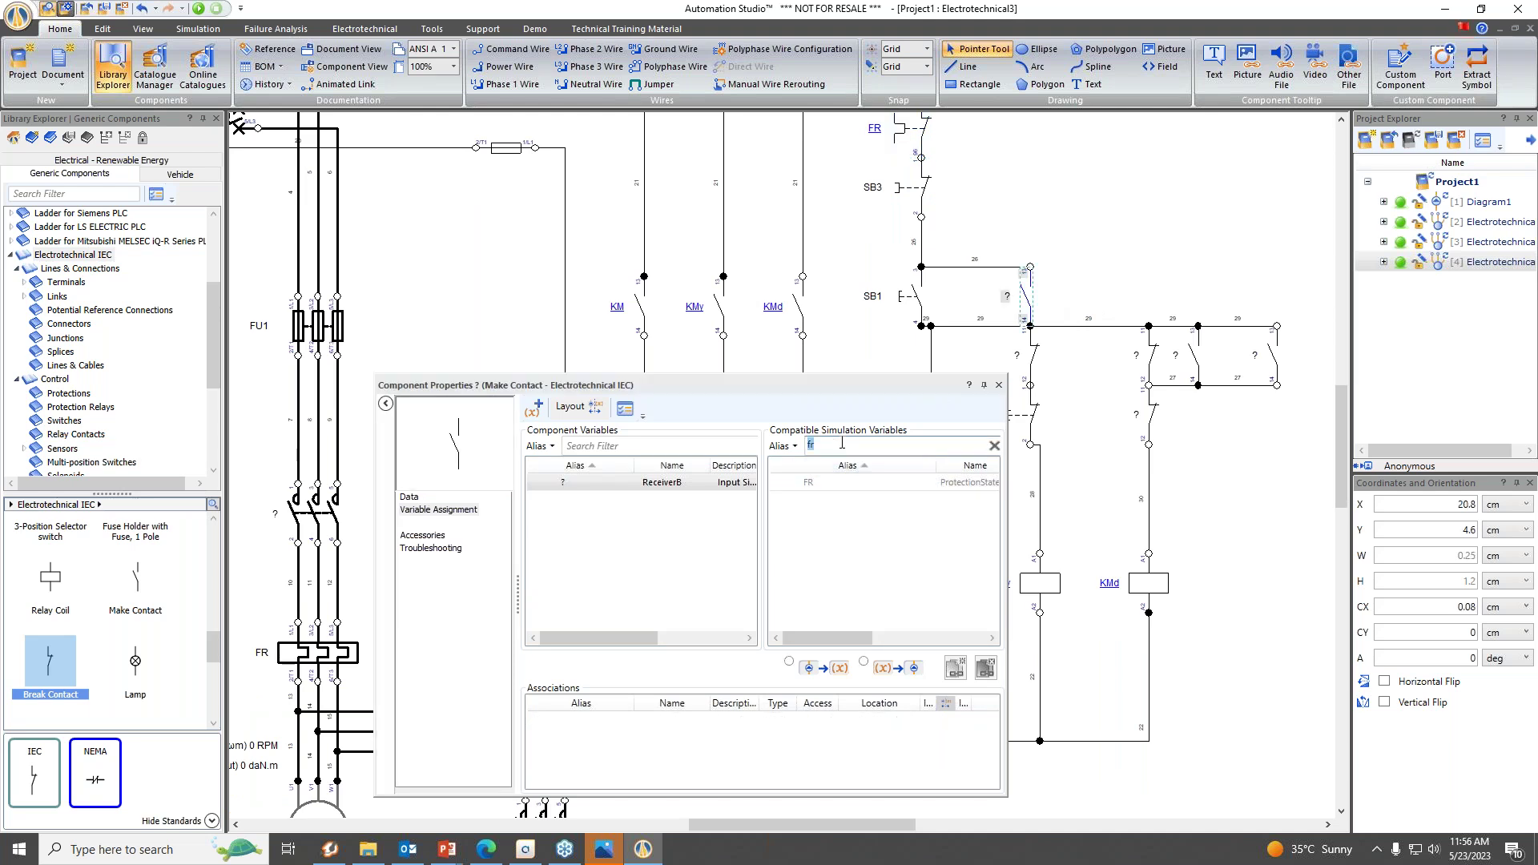
pyautogui.write('km')
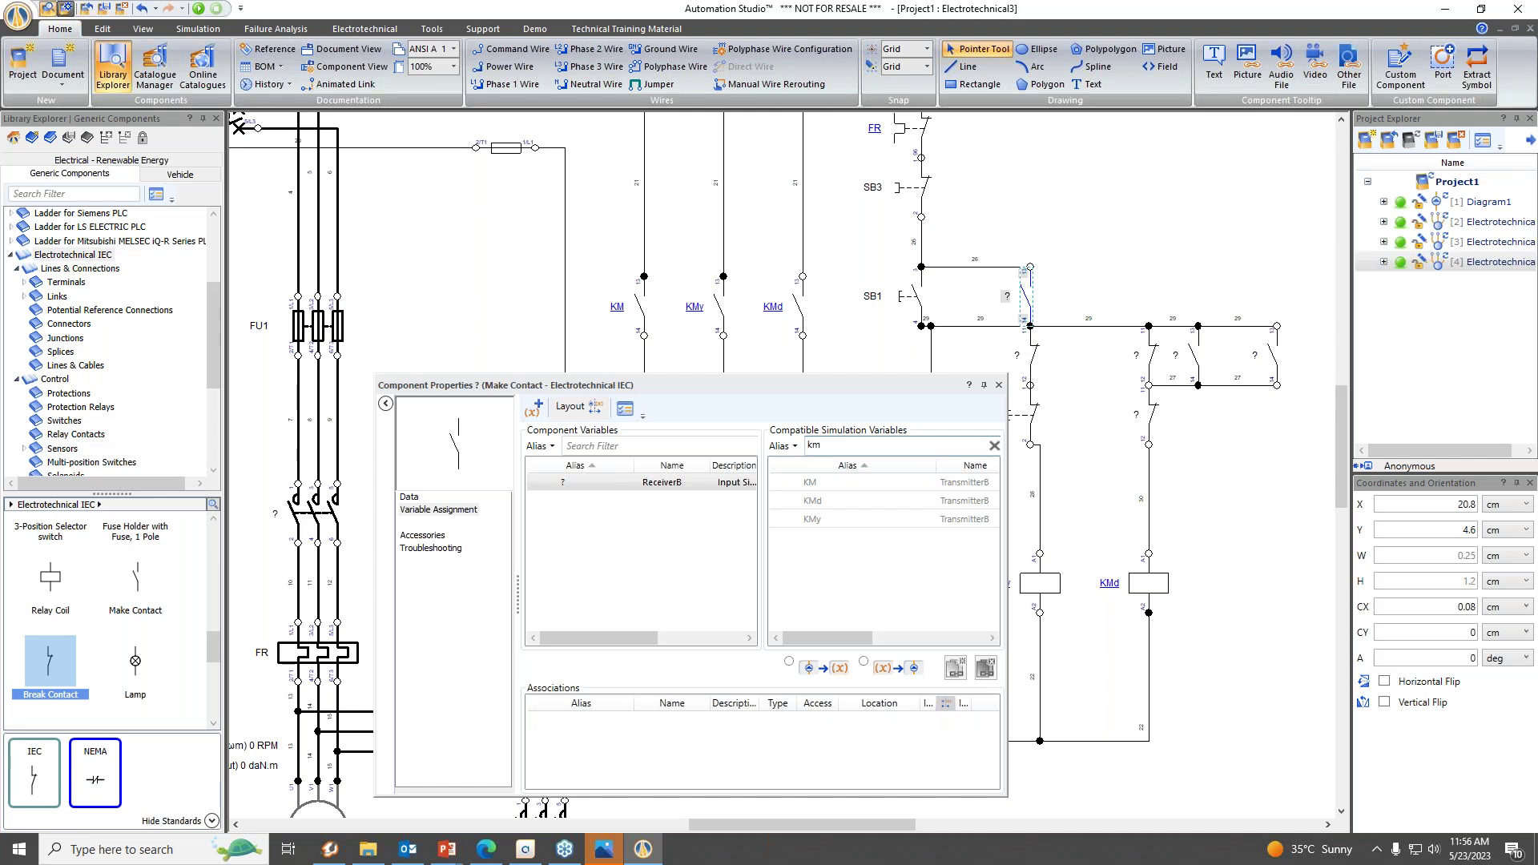
pyautogui.doubleClick(819, 485)
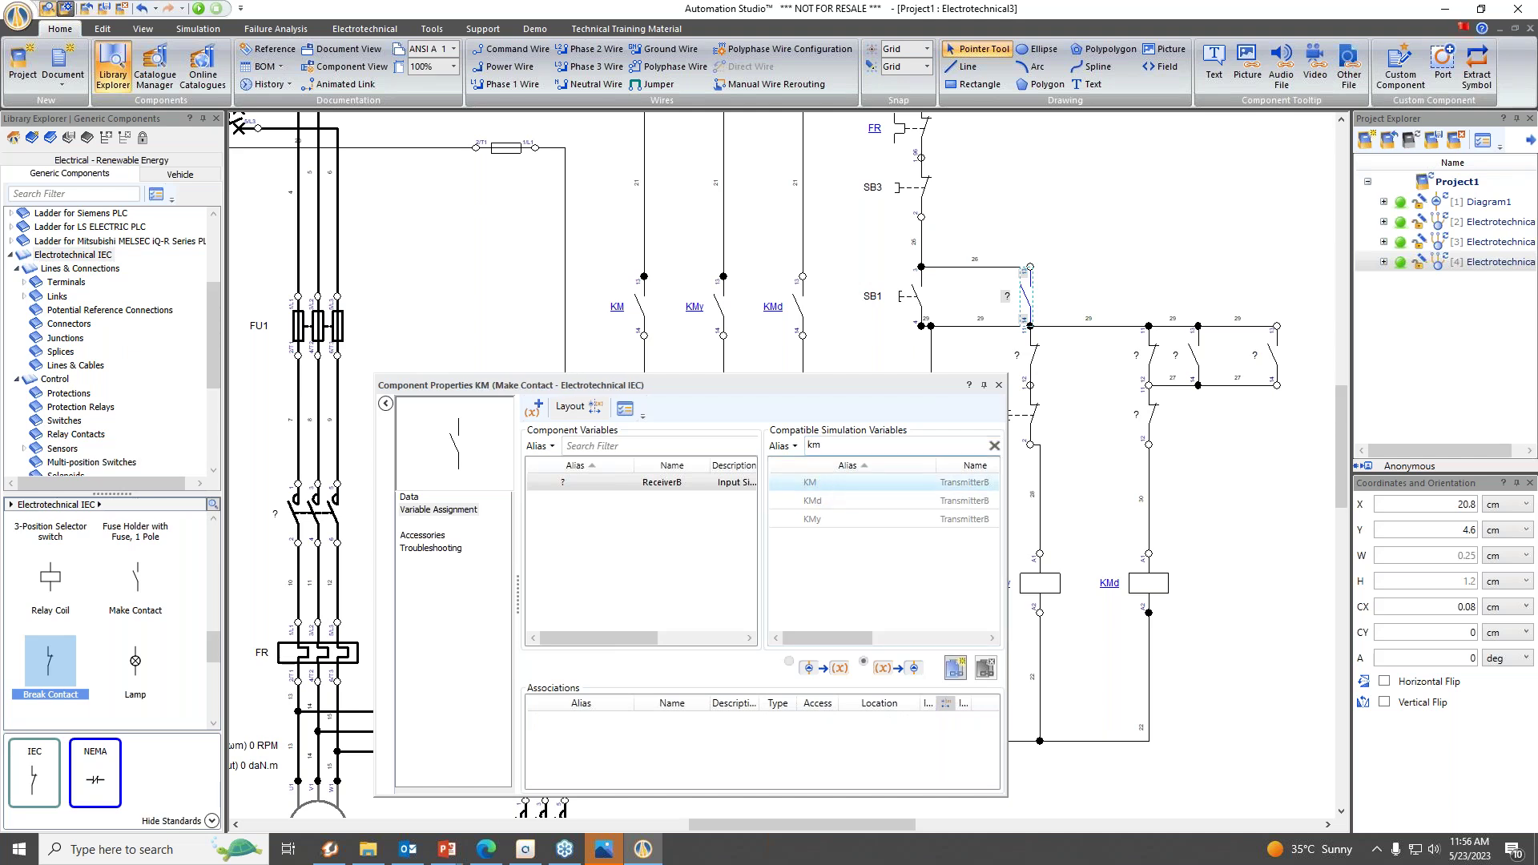
# Move the component properties window clear of the control circuit and assign KMd to the break contact above SB2.
pyautogui.moveTo(880, 386); pyautogui.dragTo(783, 371)
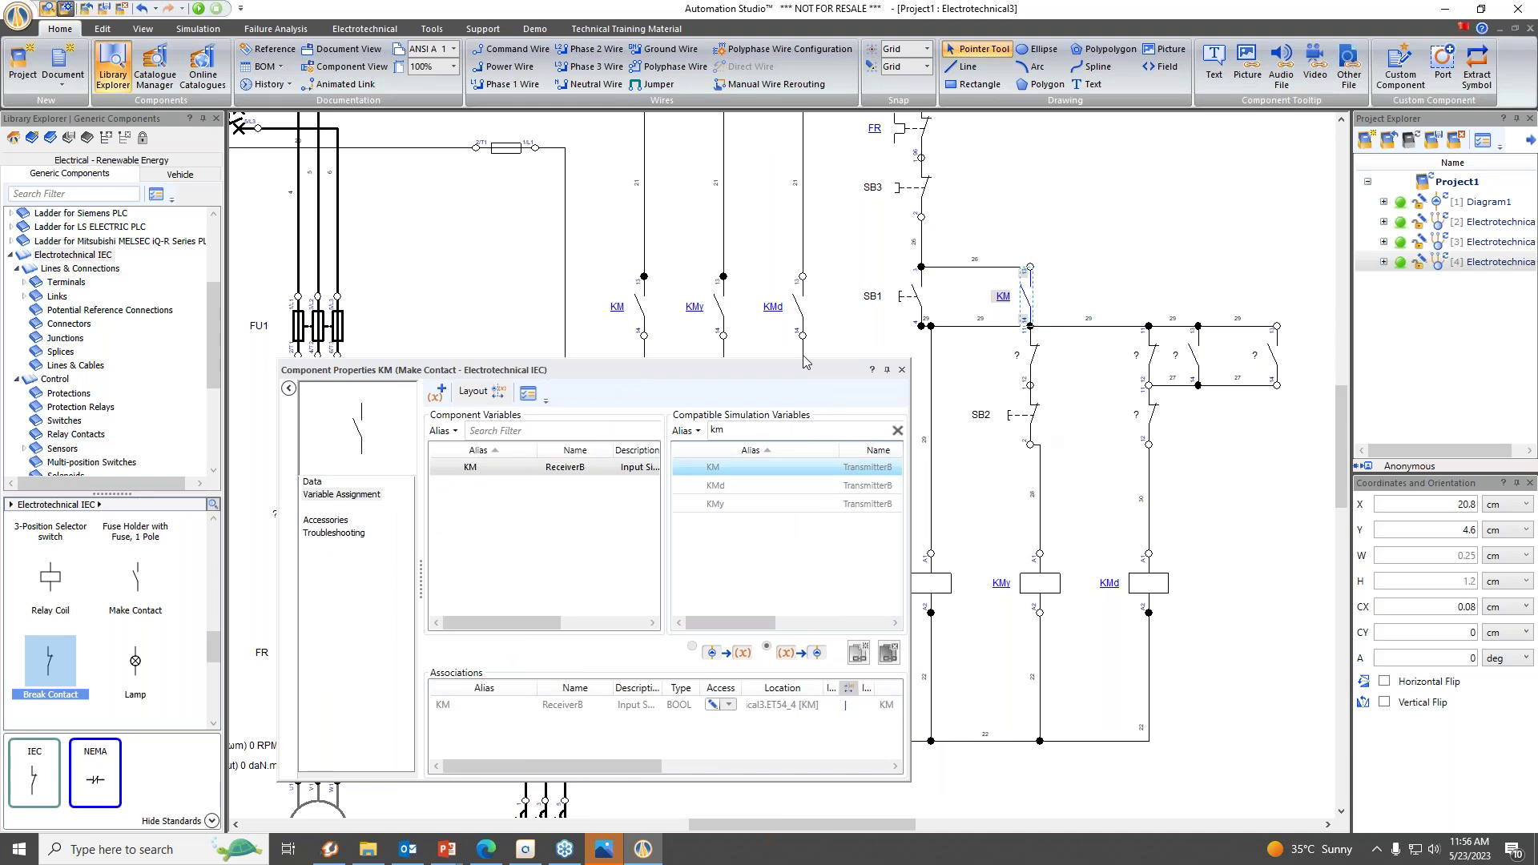
pyautogui.moveTo(767, 368); pyautogui.dragTo(703, 322)
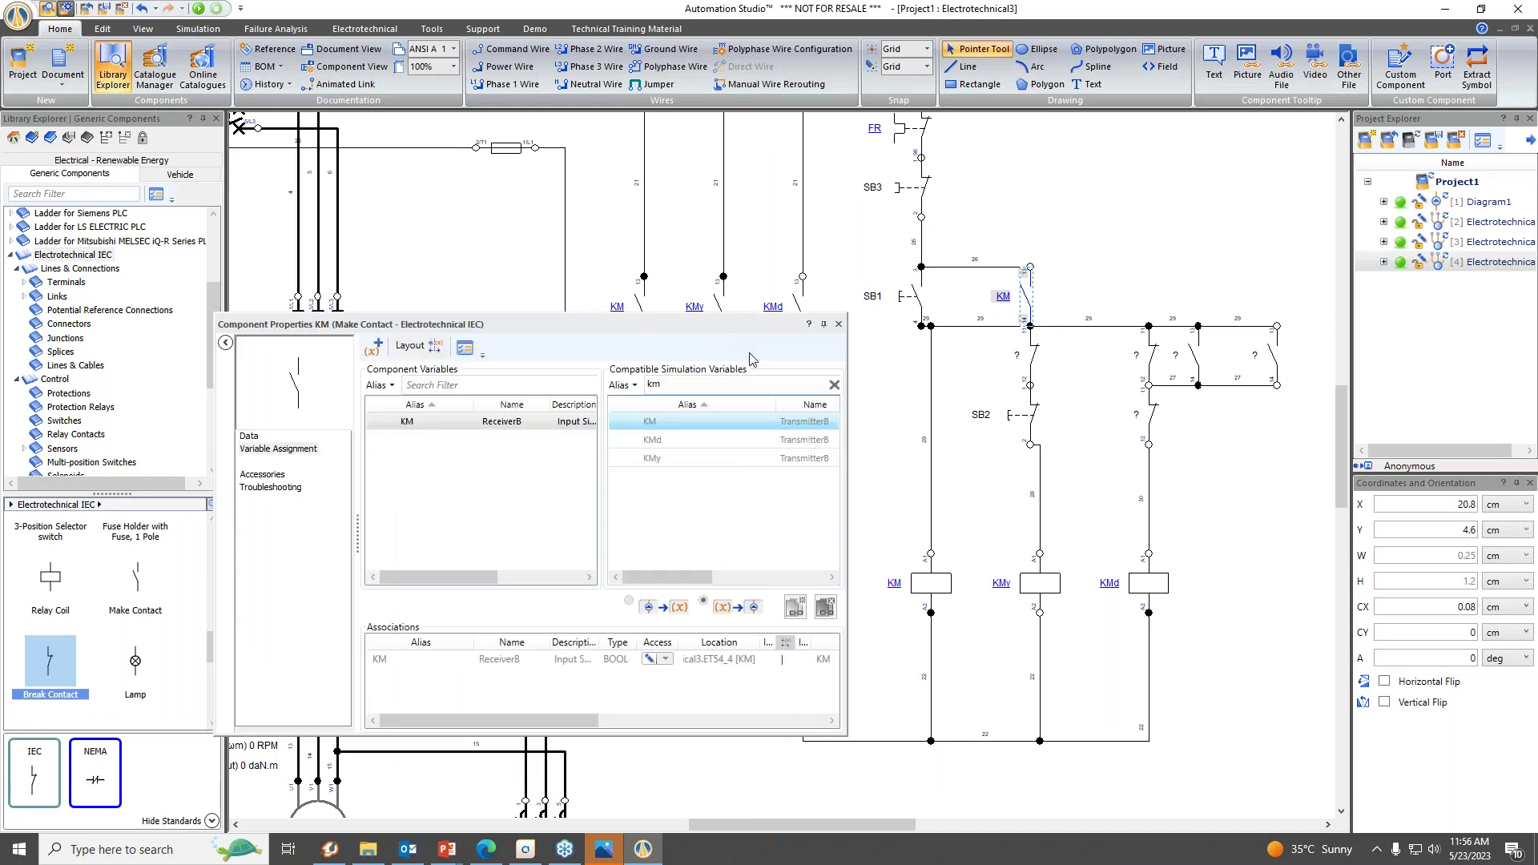
pyautogui.click(1032, 354)
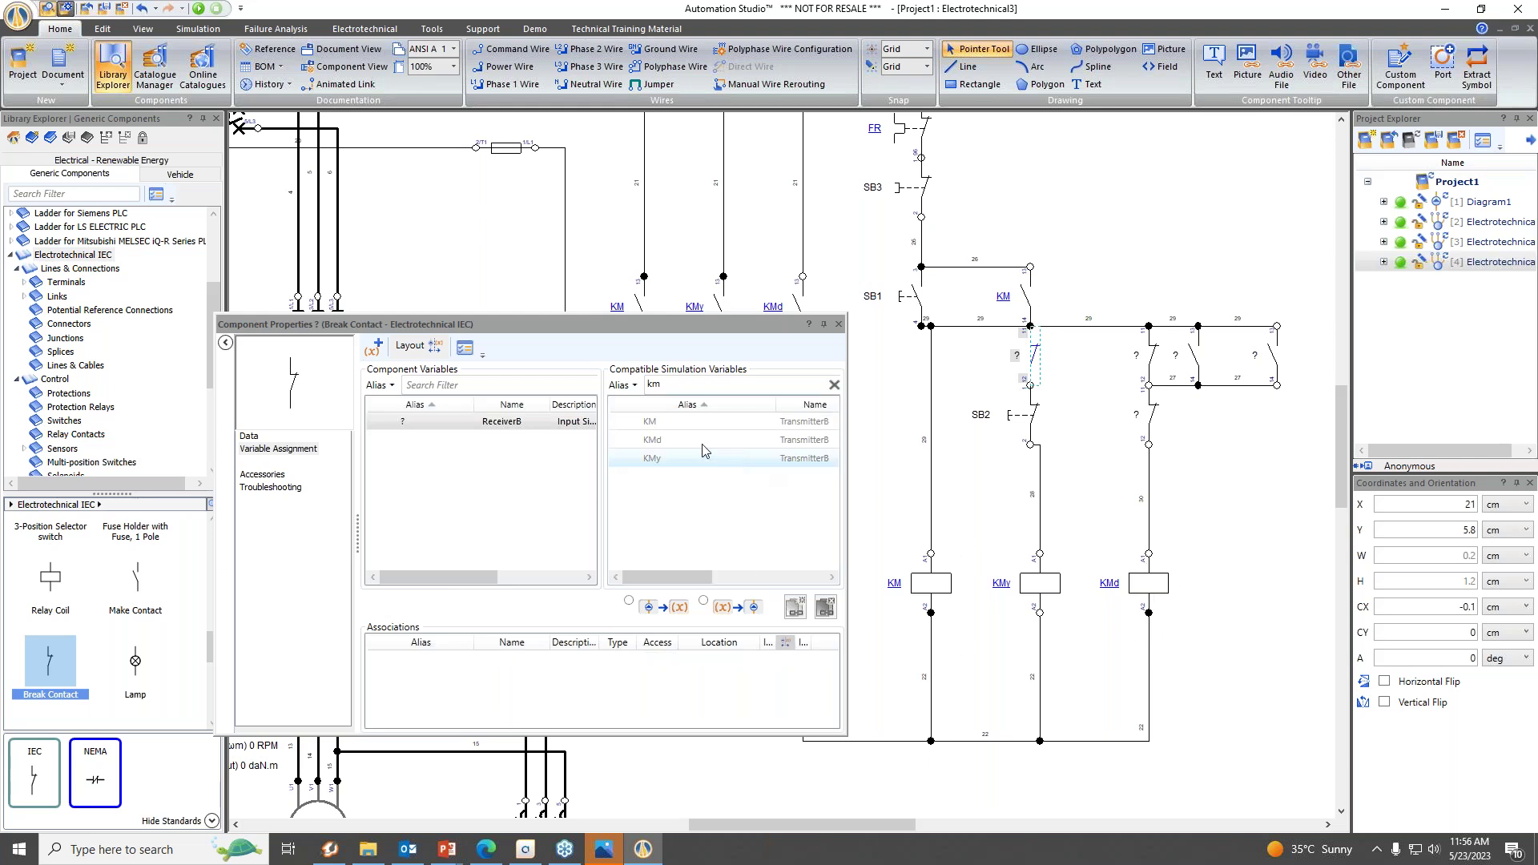
pyautogui.doubleClick(677, 440)
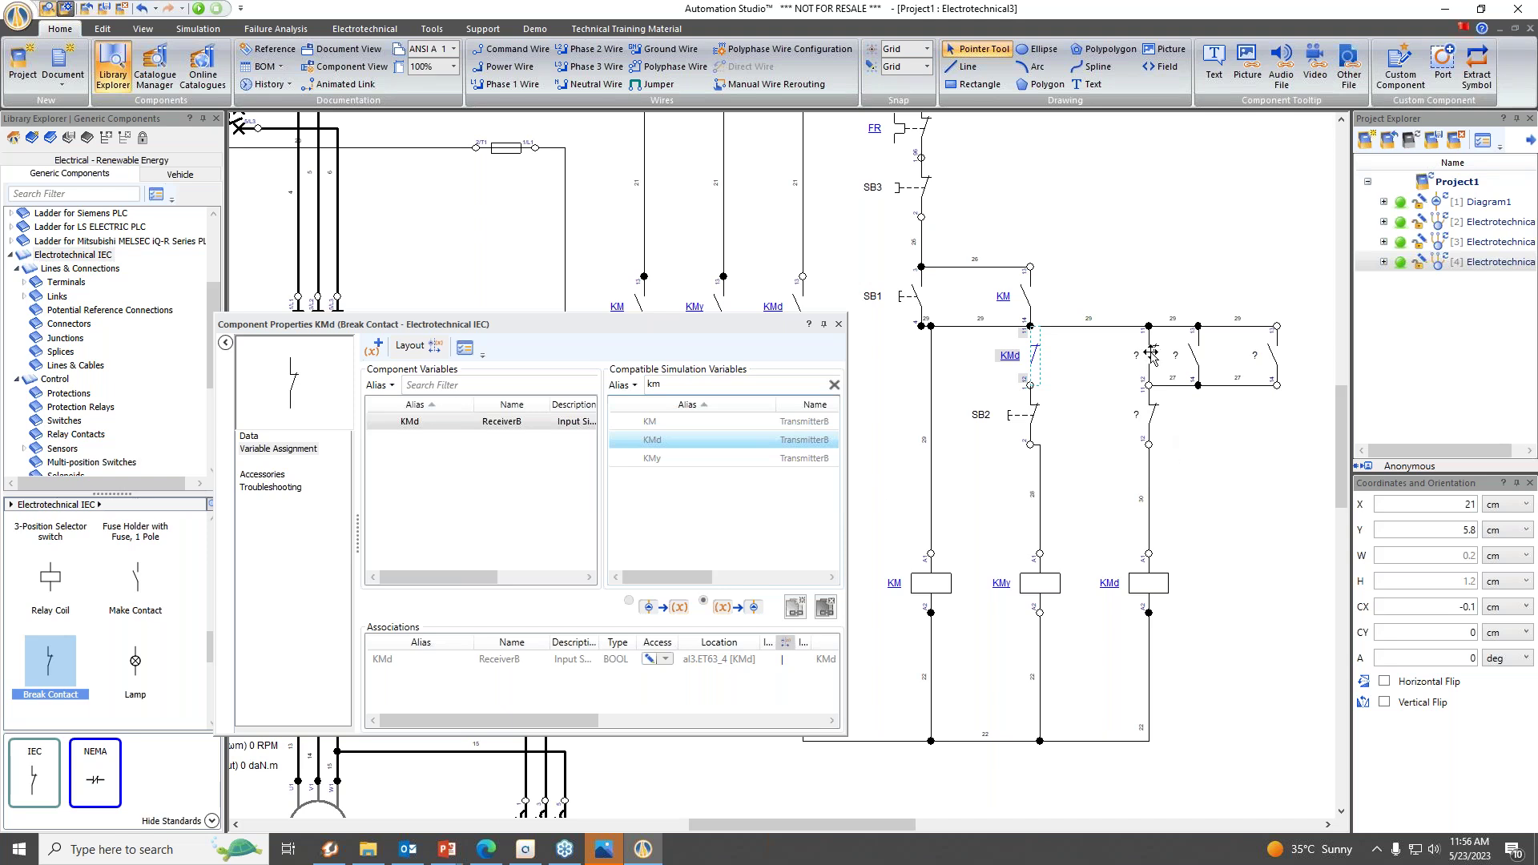
# Filter the compatible variables by "sb" and assign SB1 to the break contact in the parallel group above coil KMd.
pyautogui.click(1143, 406)
pyautogui.click(1152, 357)
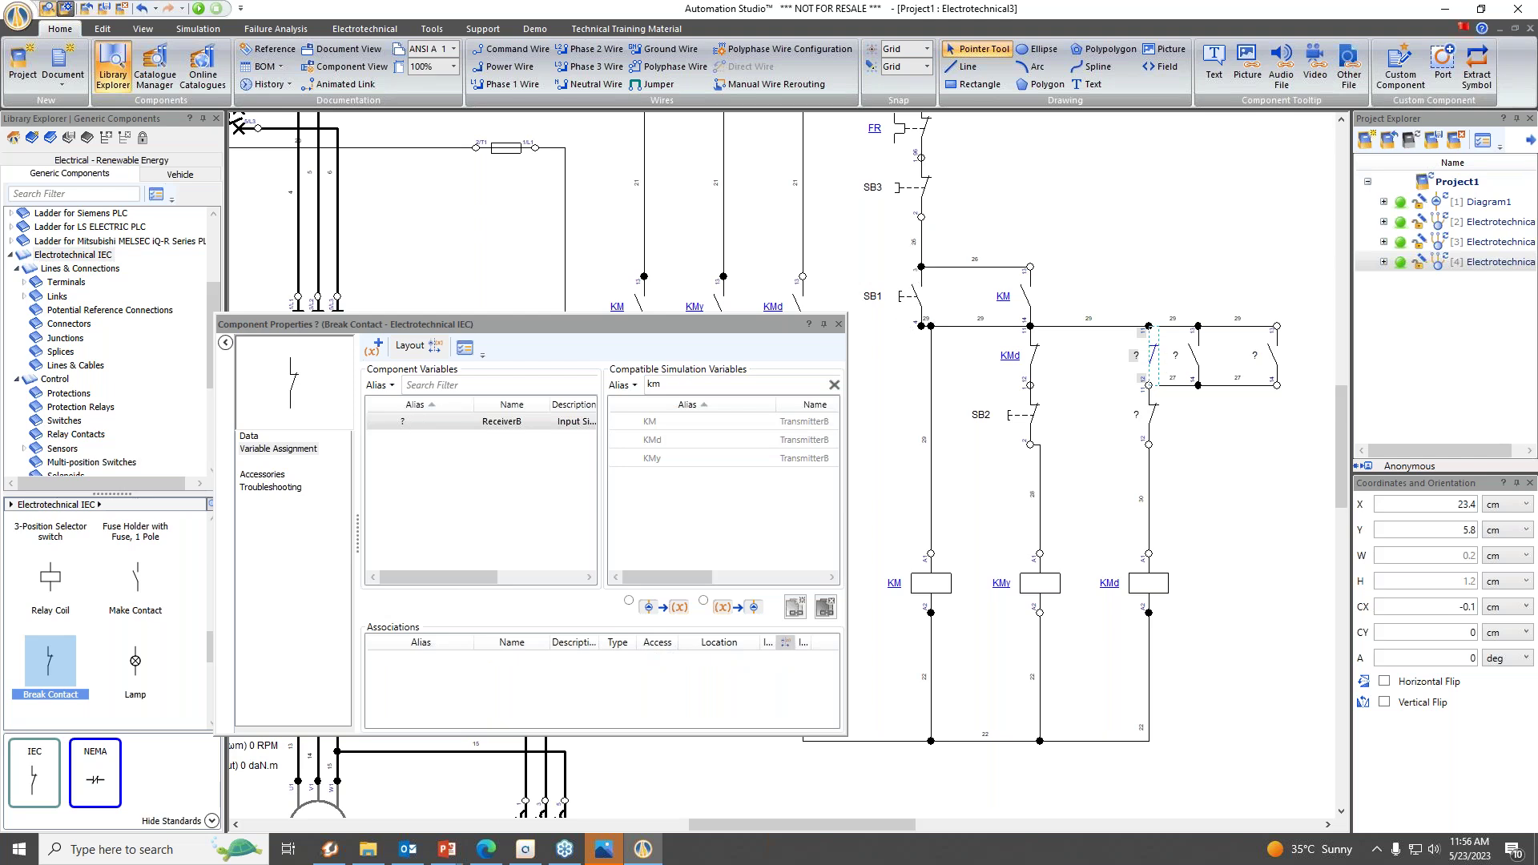
pyautogui.click(675, 386)
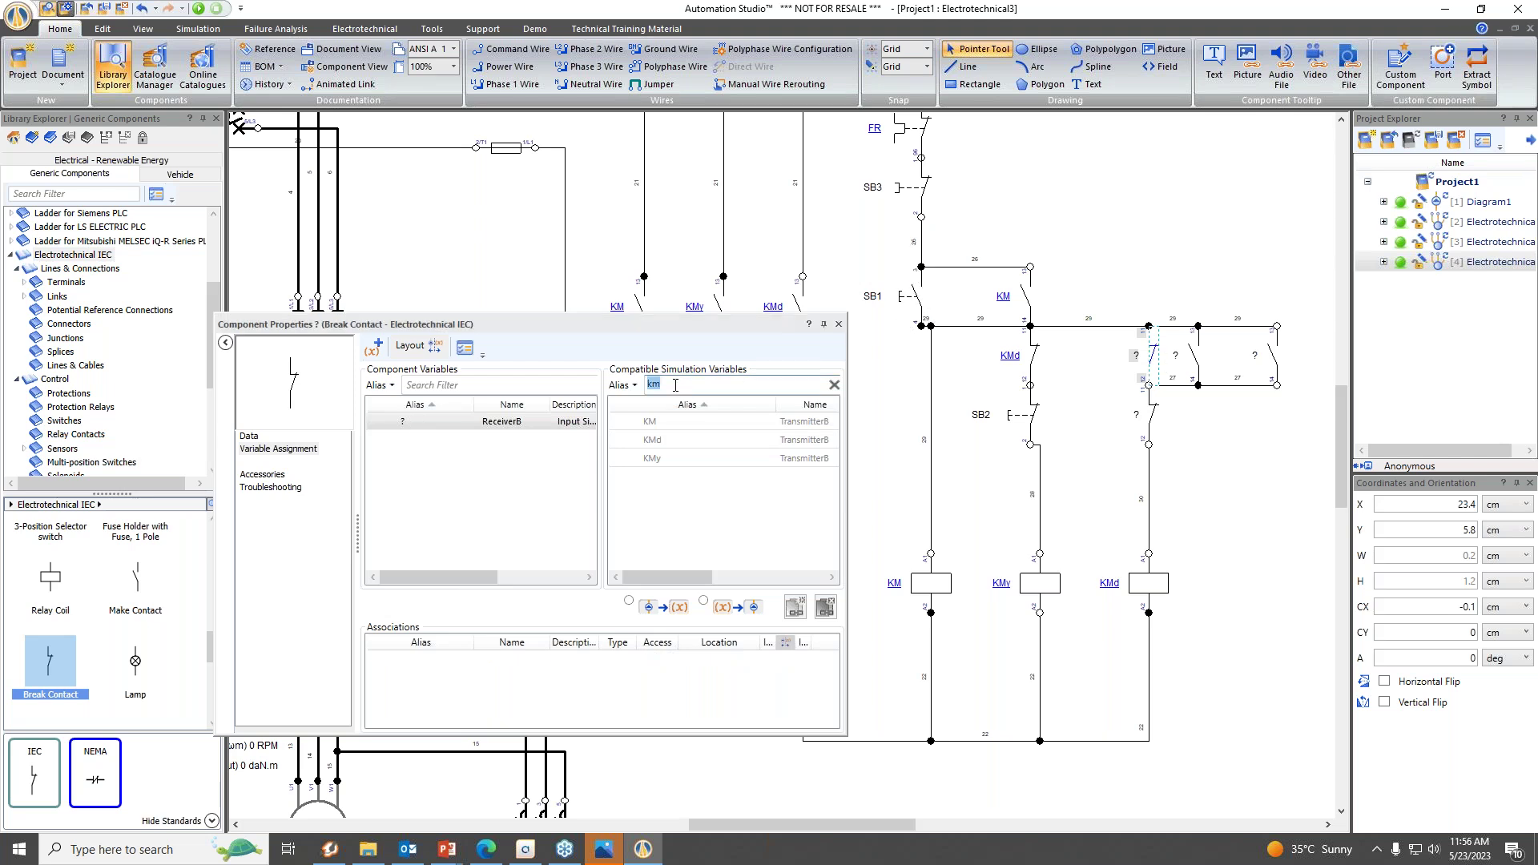
pyautogui.write('sb')
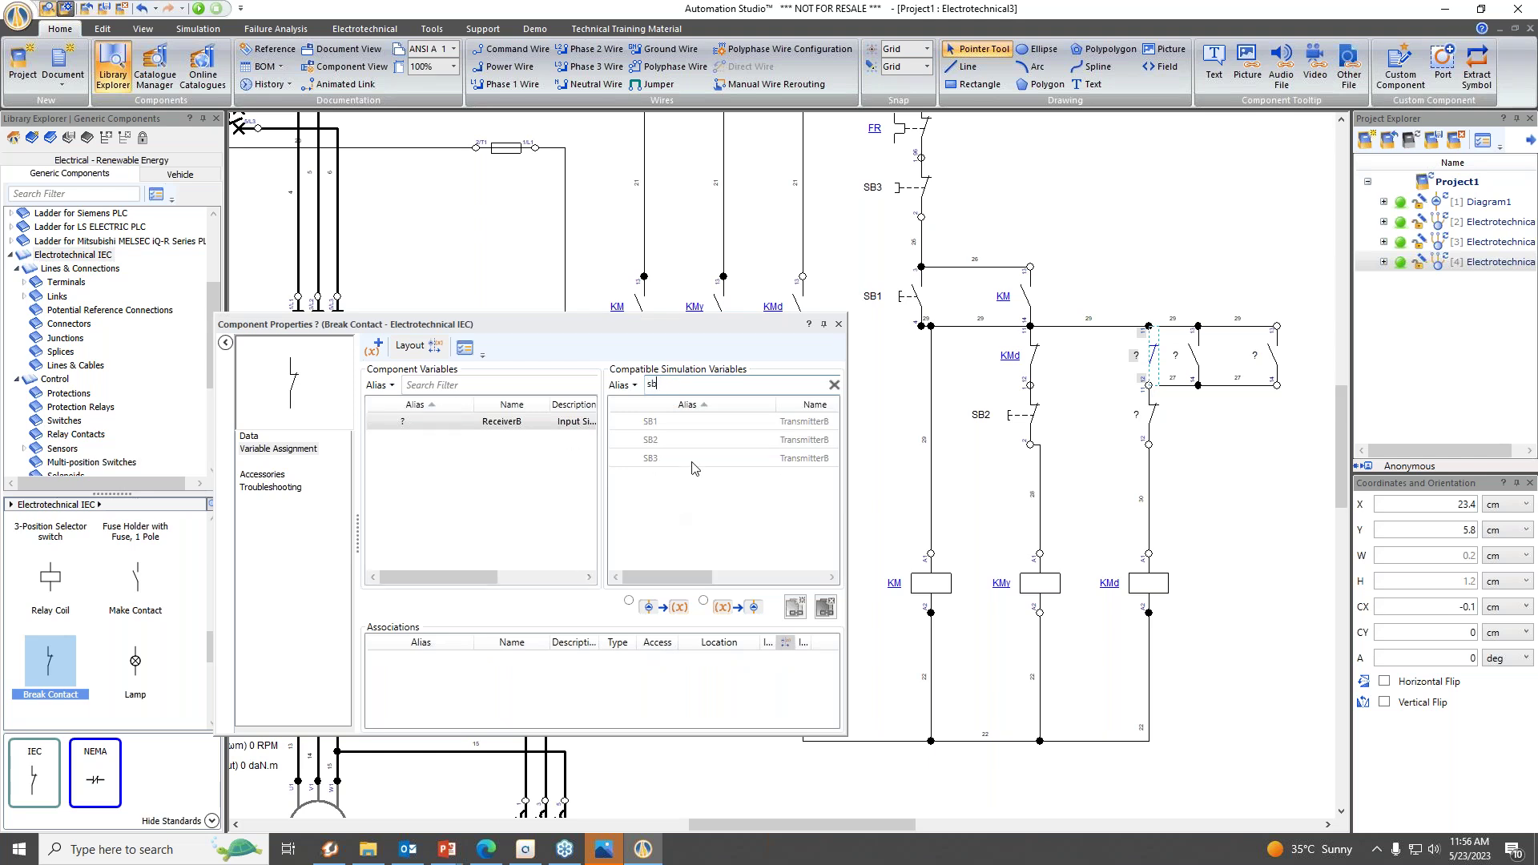
pyautogui.doubleClick(666, 421)
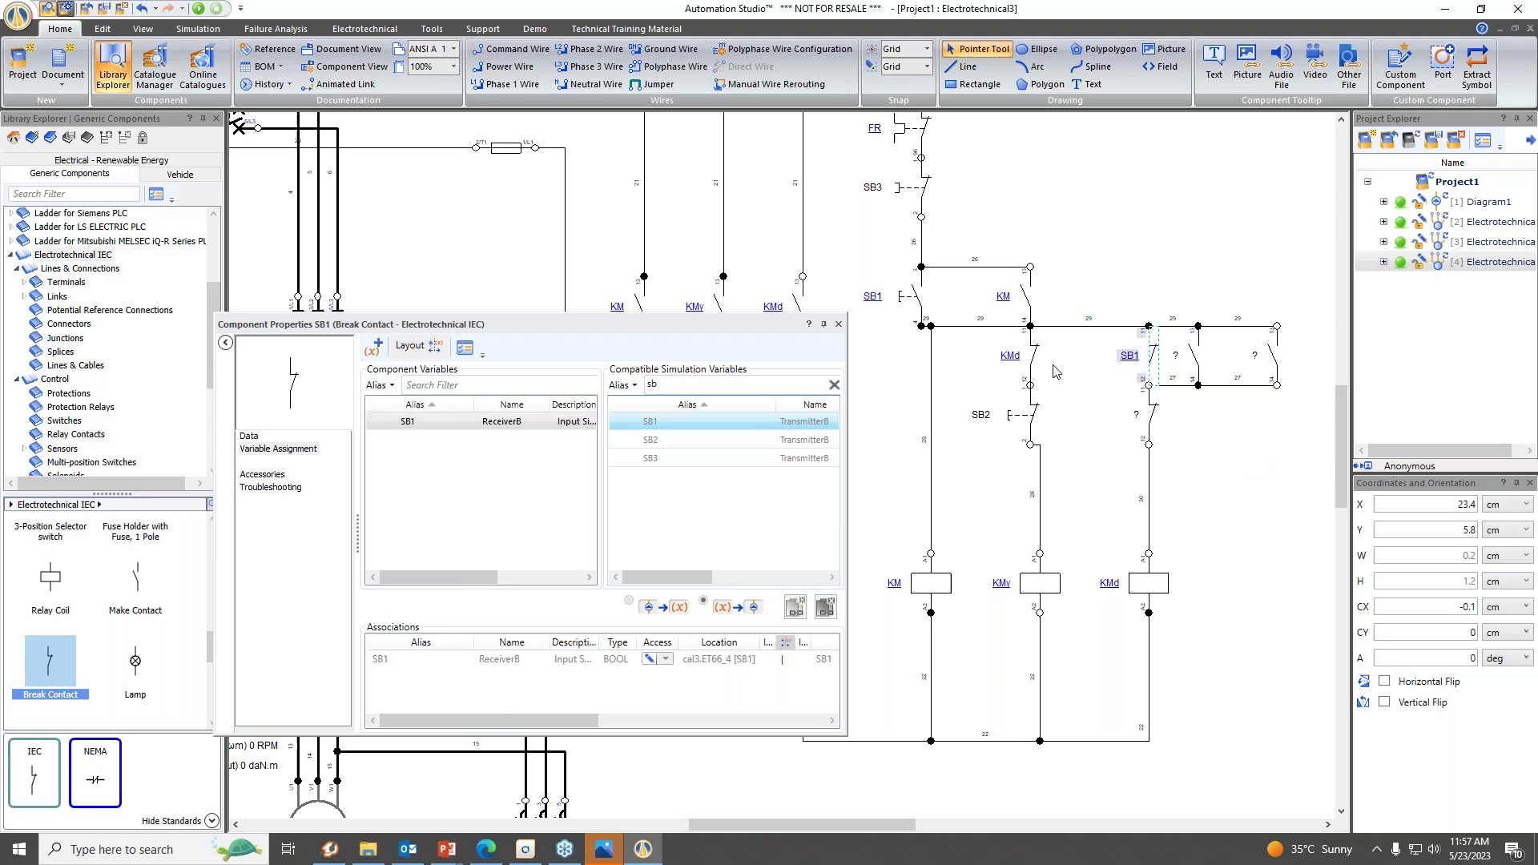
# Assign SB2 to the middle make contact of the parallel group above coil KMd.
pyautogui.click(1199, 359)
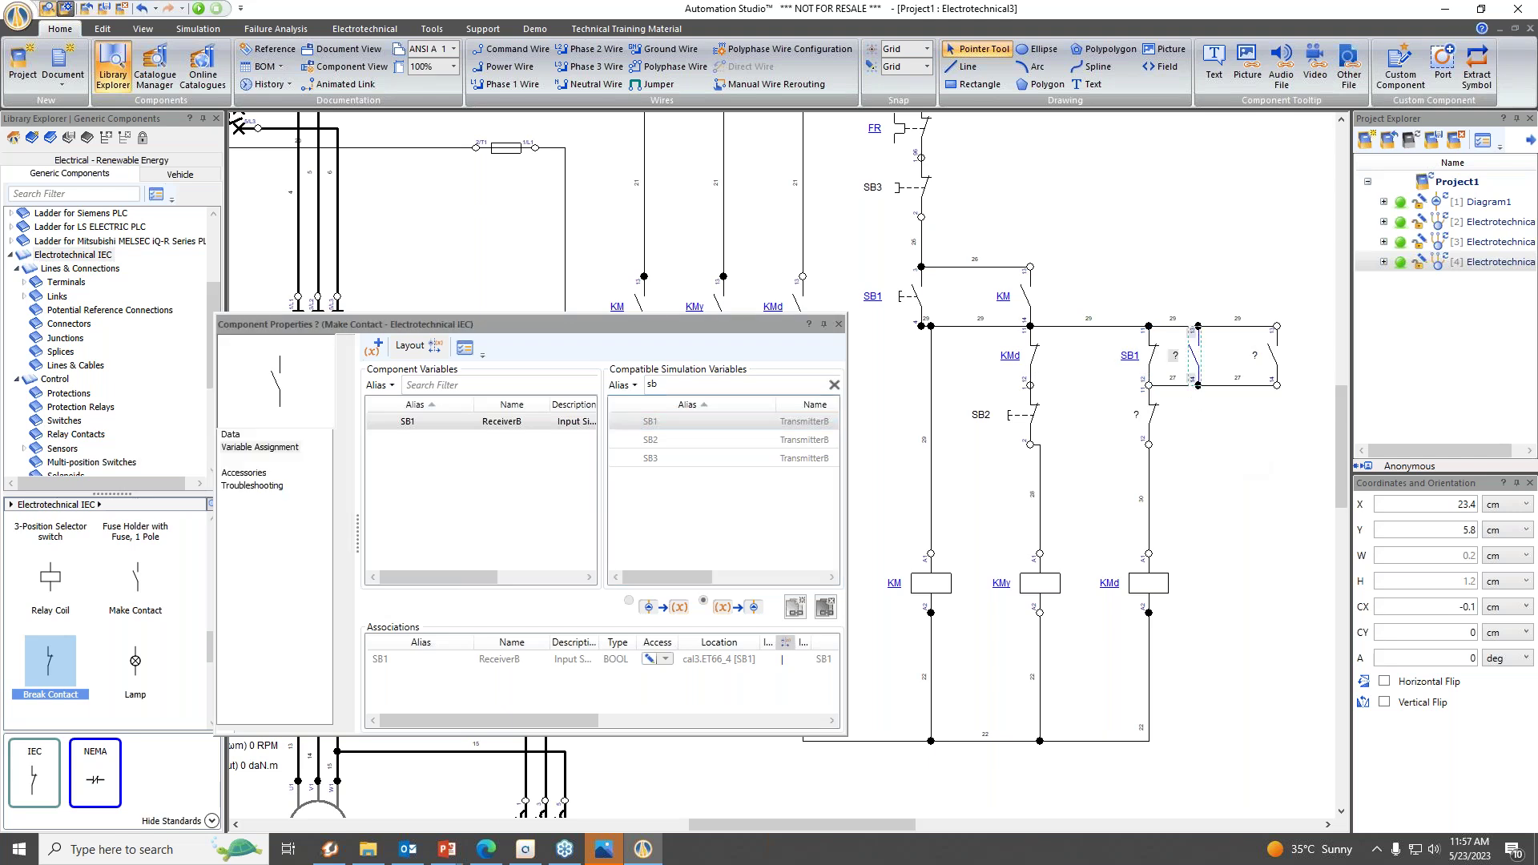
pyautogui.click(664, 446)
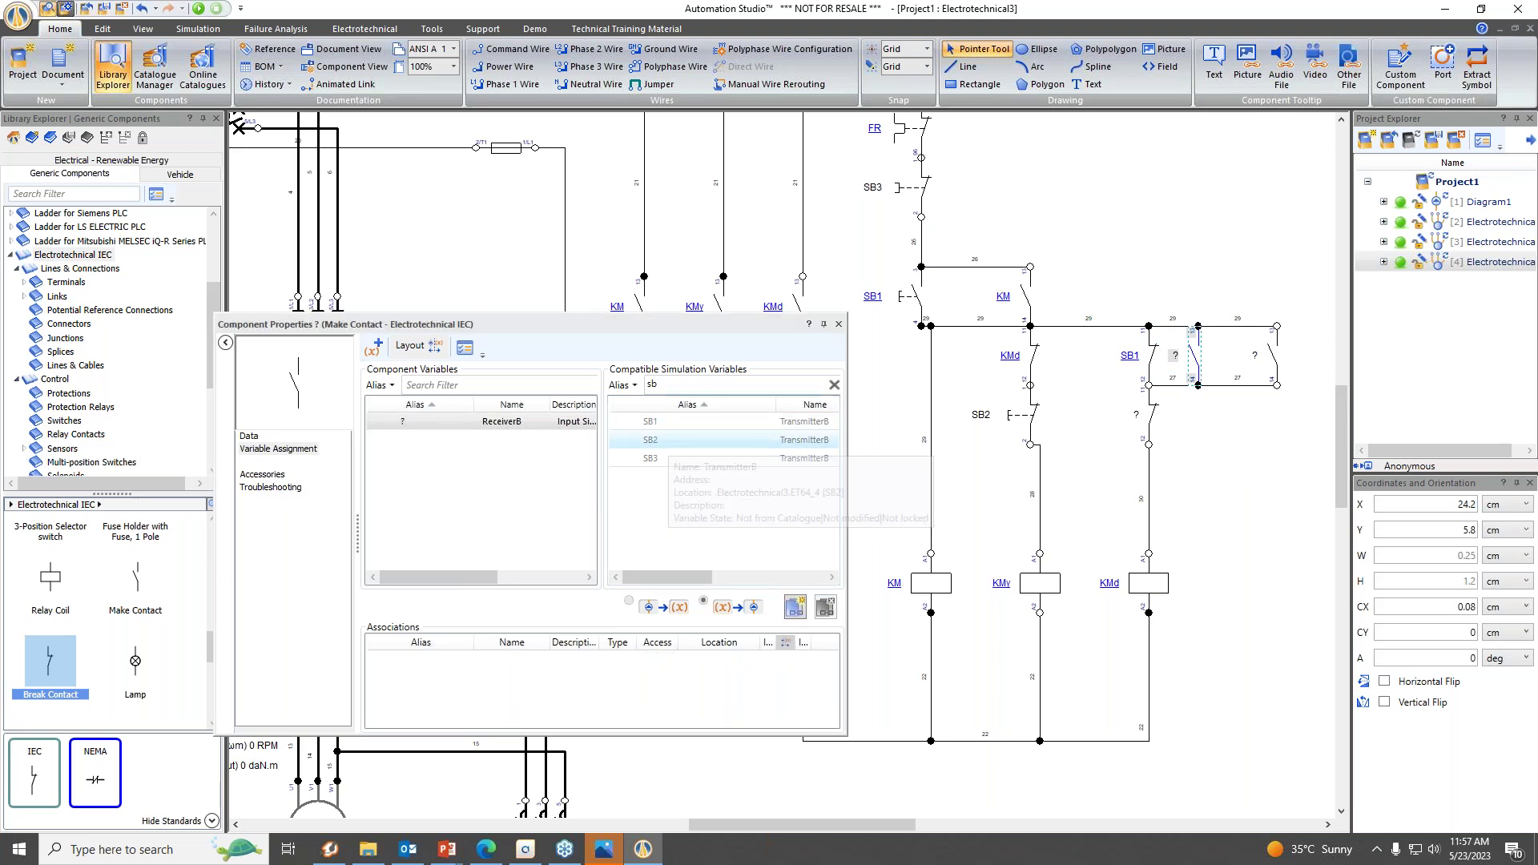
pyautogui.click(795, 606)
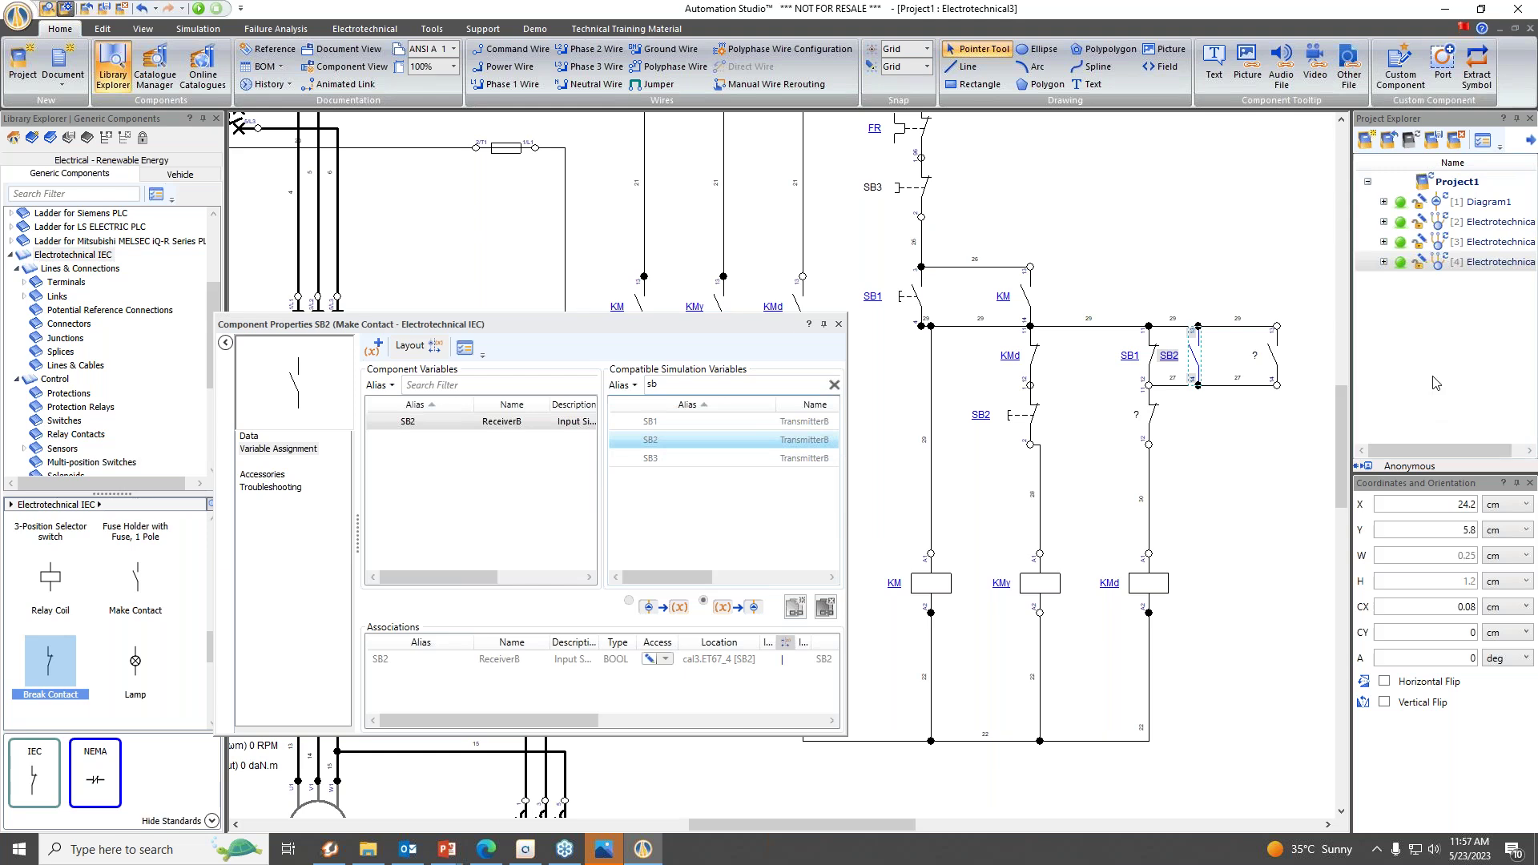
# Filter the variables by "km", assign KMd to the outermost make contact of the parallel group, and close the component properties.
pyautogui.click(1274, 355)
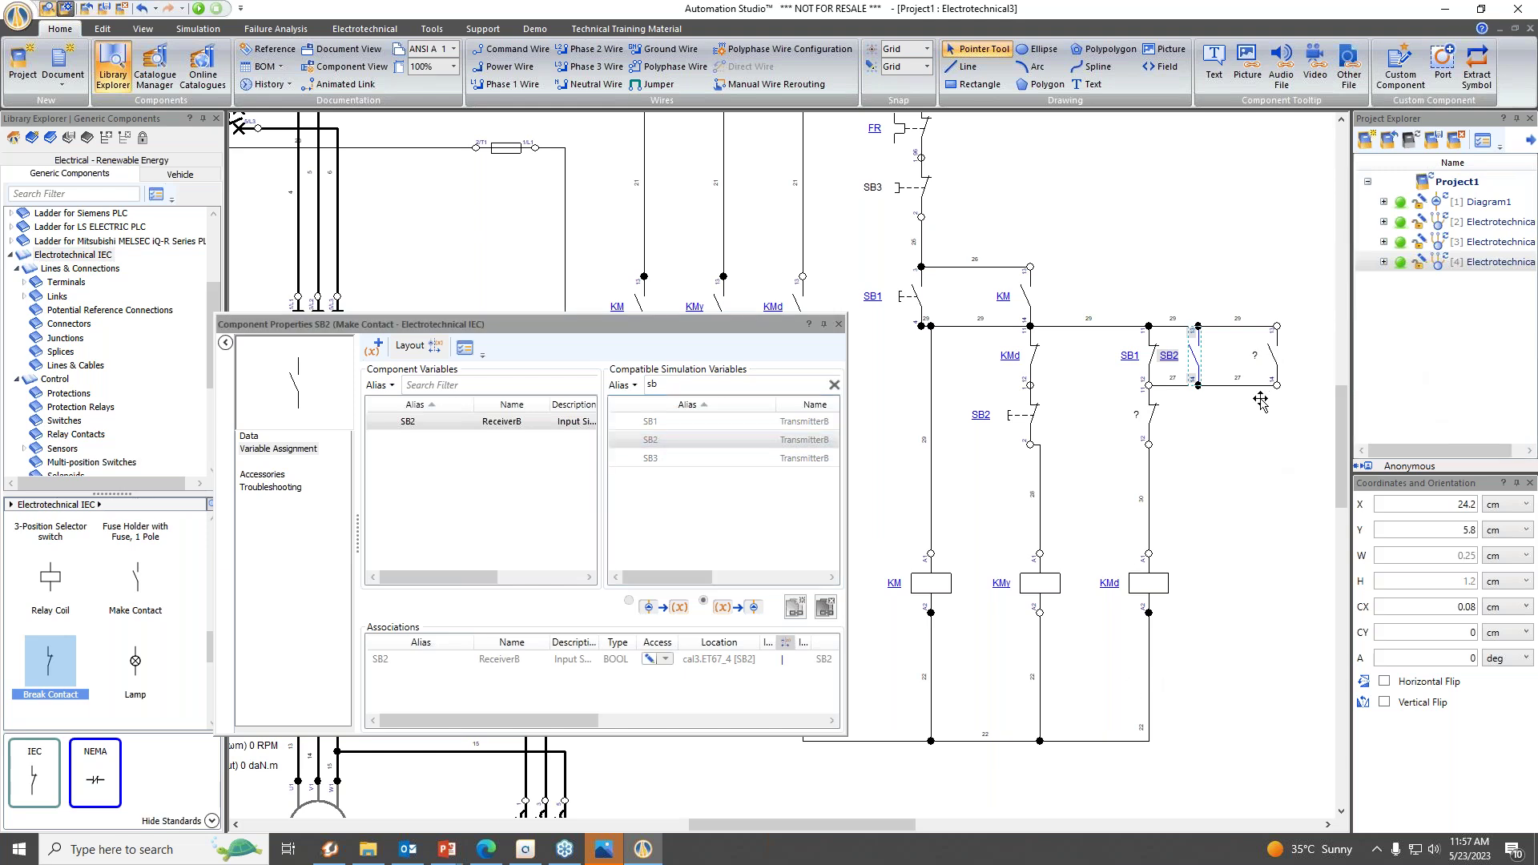
pyautogui.doubleClick(670, 383)
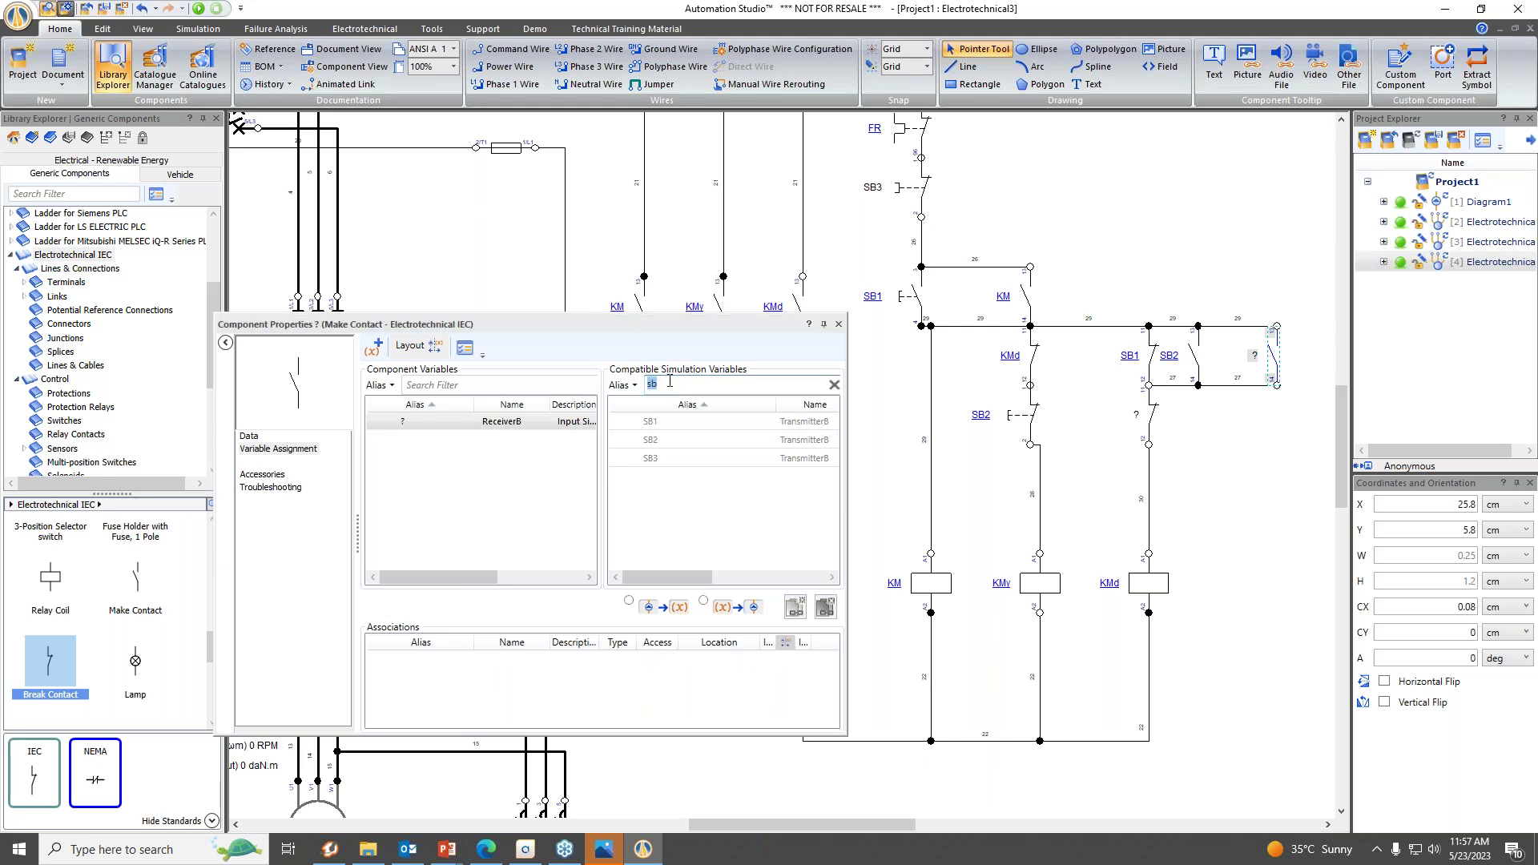
pyautogui.write('km')
pyautogui.click(653, 440)
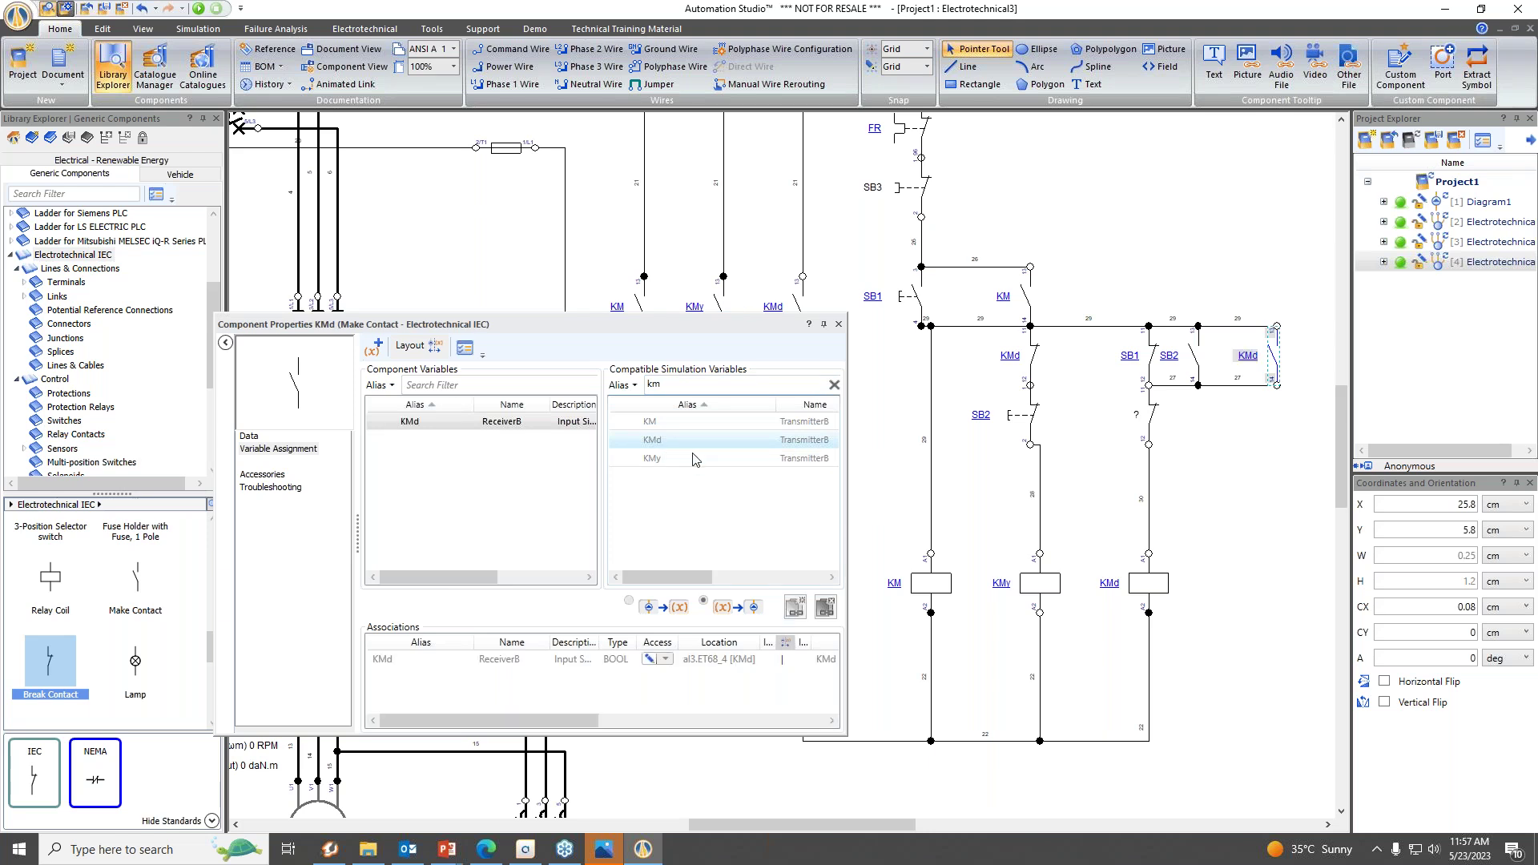
pyautogui.click(838, 324)
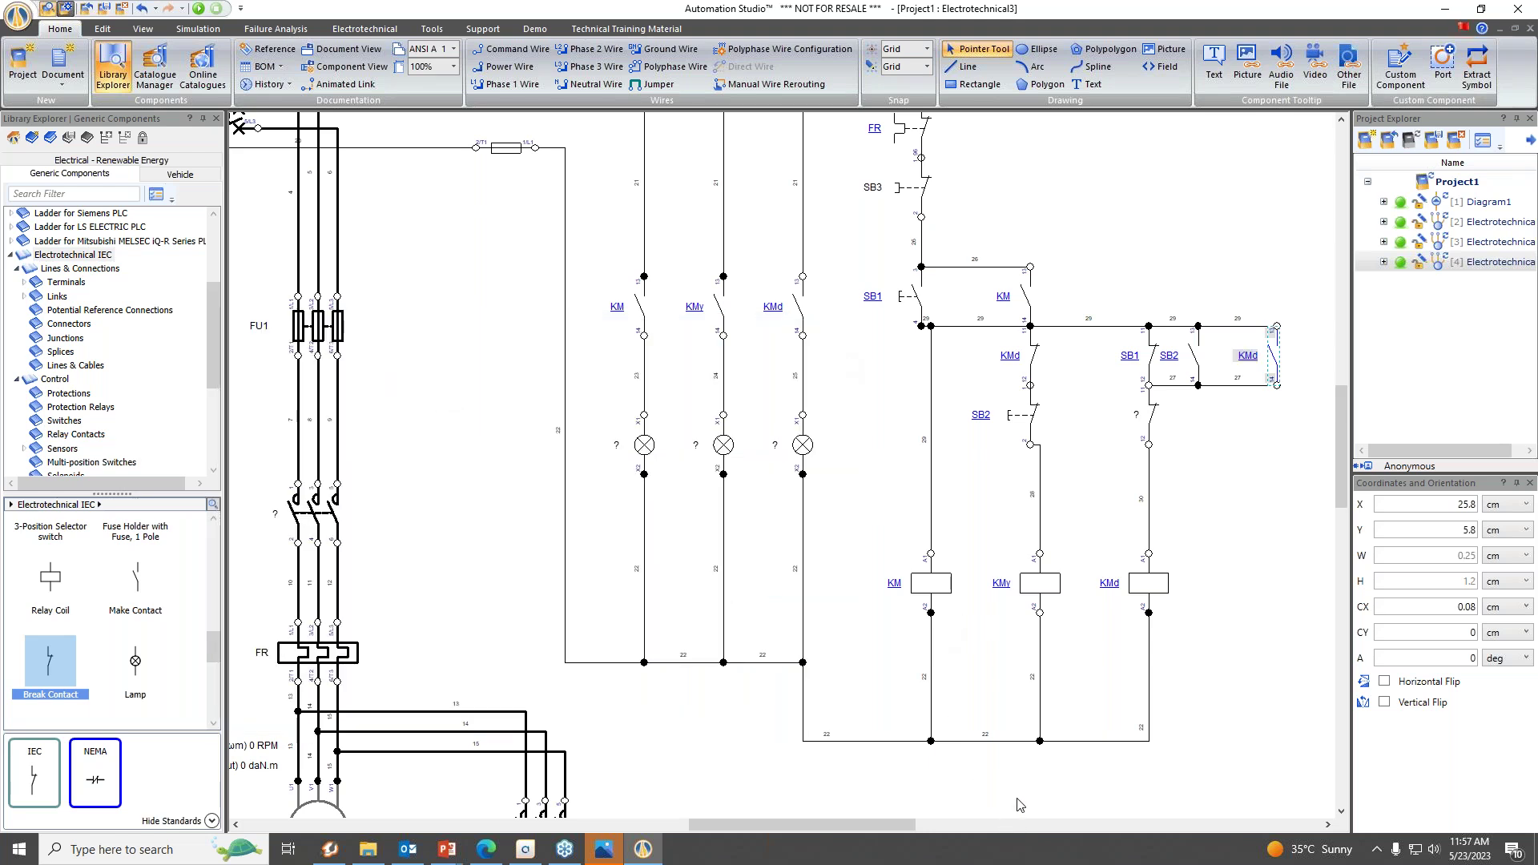
pyautogui.click(912, 653)
# Assign variable KM to the three-pole main contactor between fuse FU1 and overload relay FR.
pyautogui.scroll(2, 881, 649)
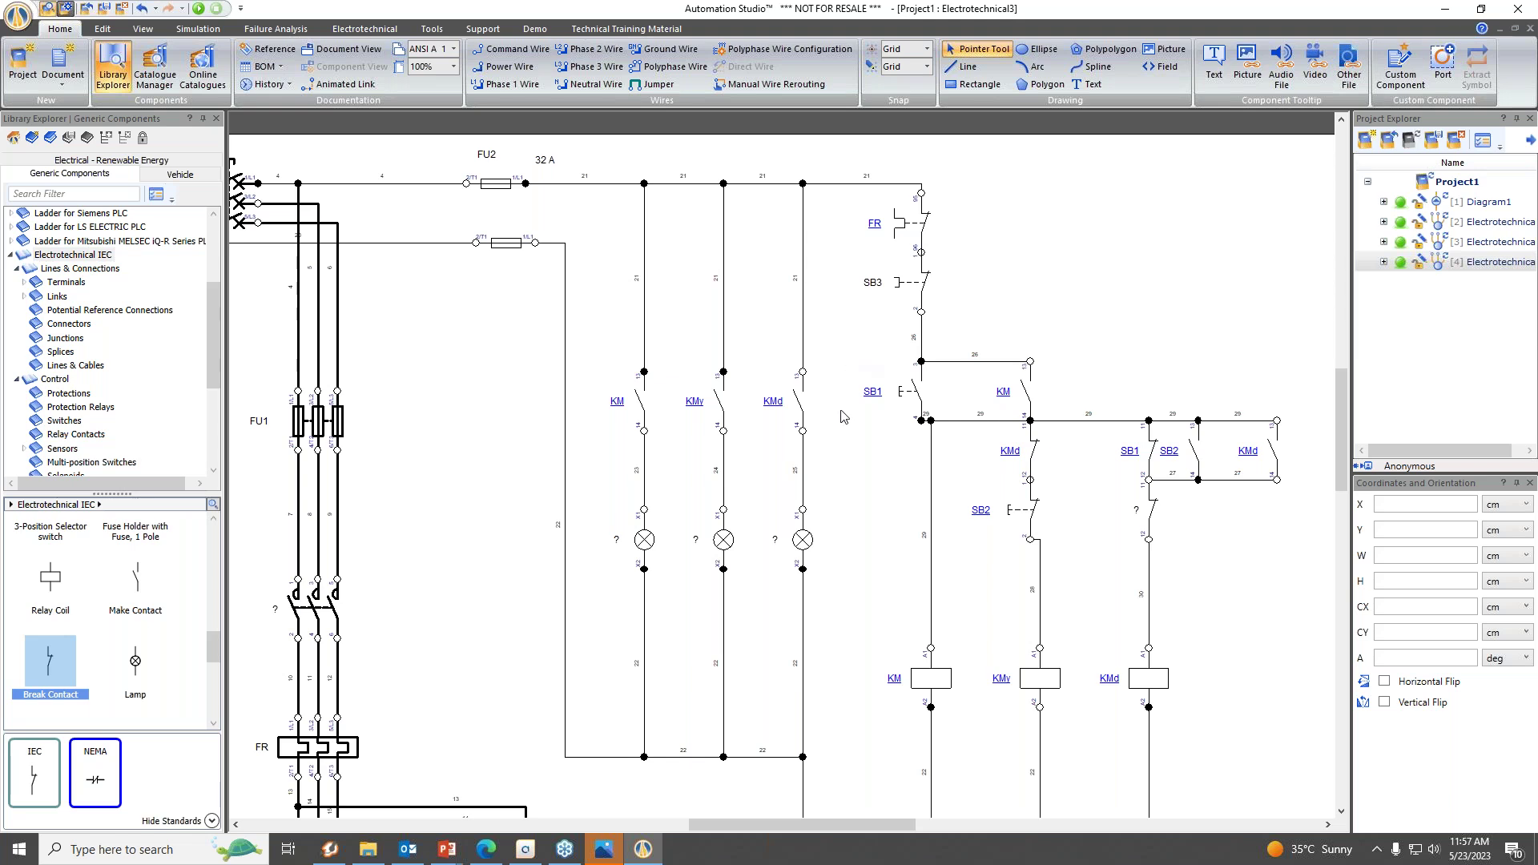
pyautogui.keyDown('ctrl'); pyautogui.scroll(-2, 446, 481); pyautogui.keyUp('ctrl')
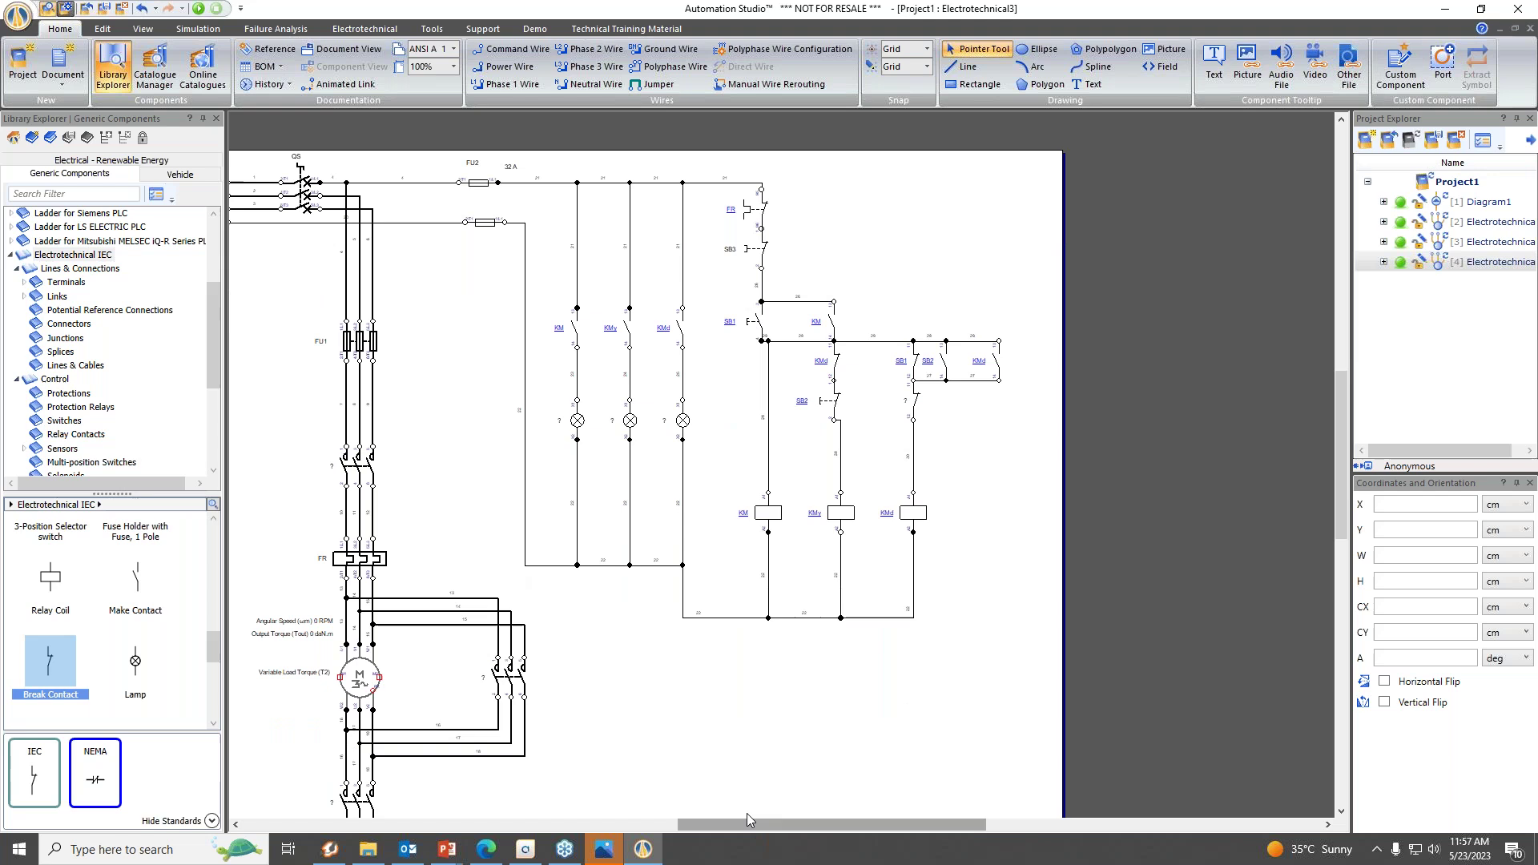
pyautogui.moveTo(708, 833); pyautogui.dragTo(639, 829)
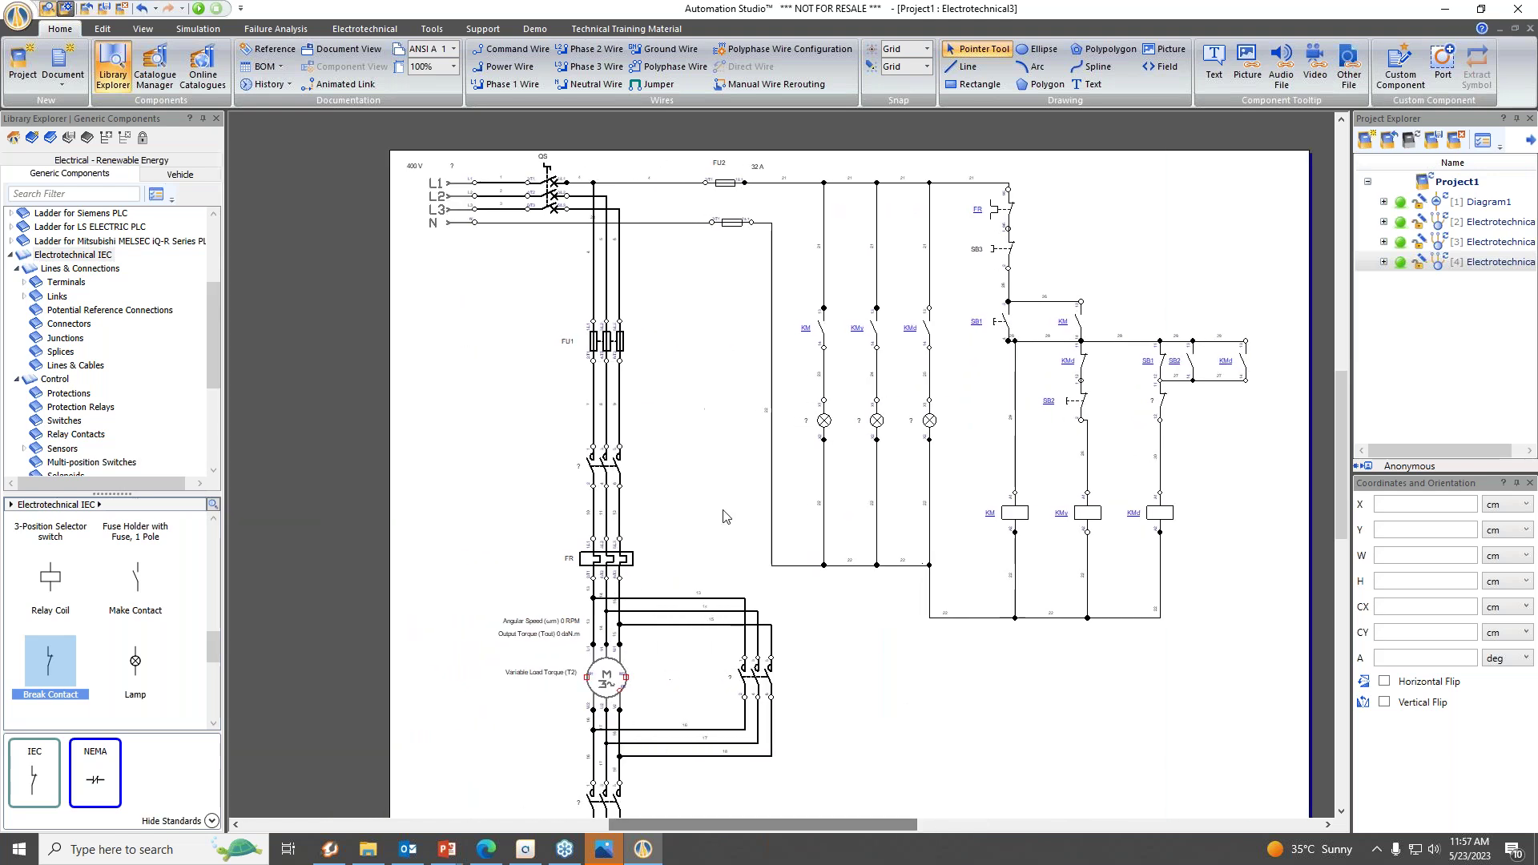
pyautogui.keyDown('ctrl'); pyautogui.scroll(2, 657, 413); pyautogui.keyUp('ctrl')
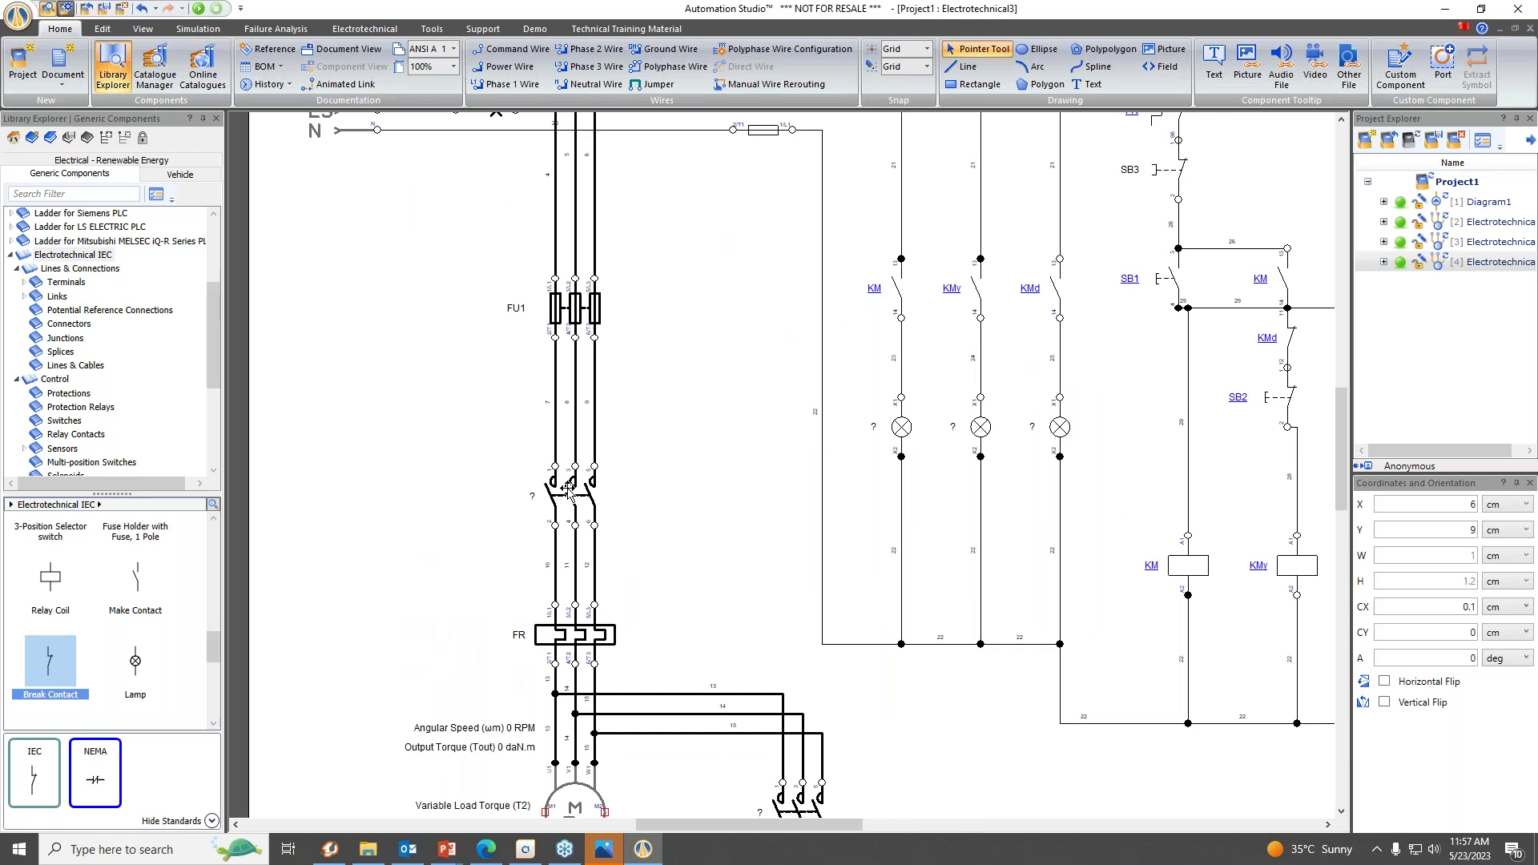
pyautogui.doubleClick(568, 491)
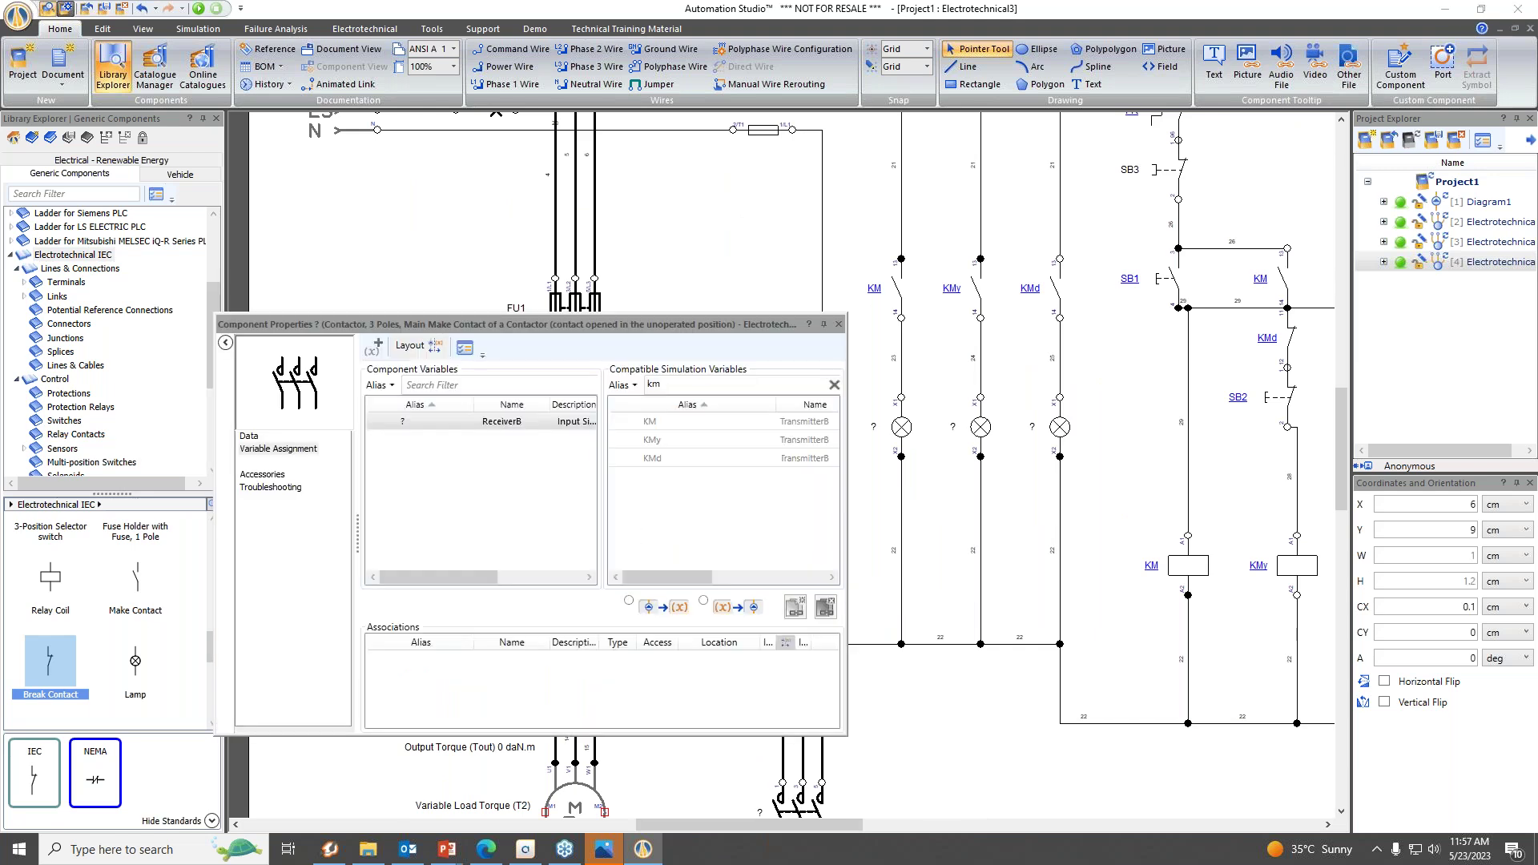
pyautogui.doubleClick(660, 431)
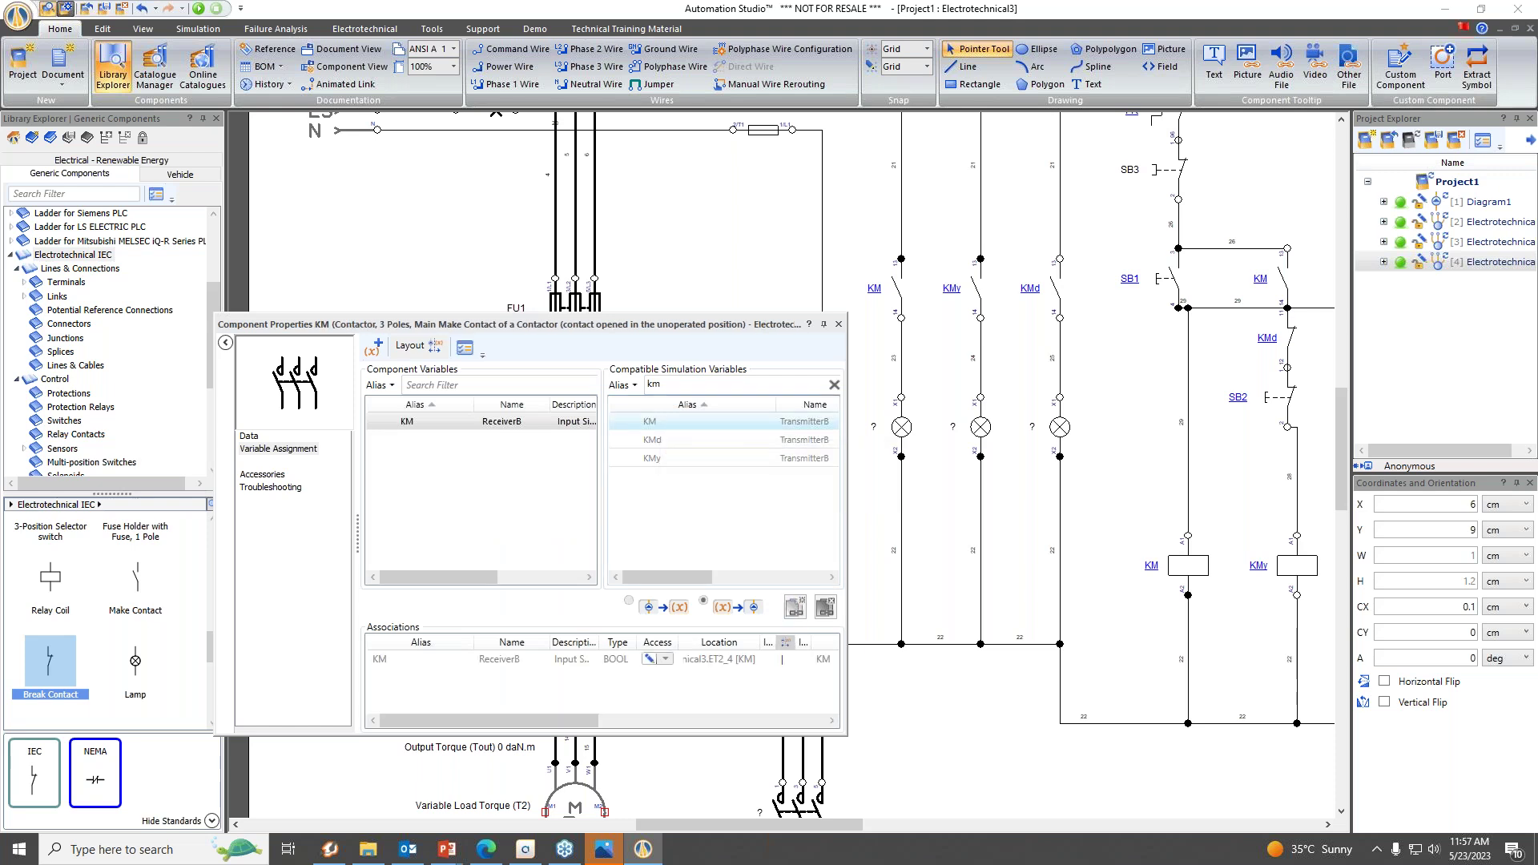
# Assign variable KMy to the three-pole contactor below the motor.
pyautogui.moveTo(655, 330); pyautogui.dragTo(673, 160)
pyautogui.scroll(-3, 721, 675)
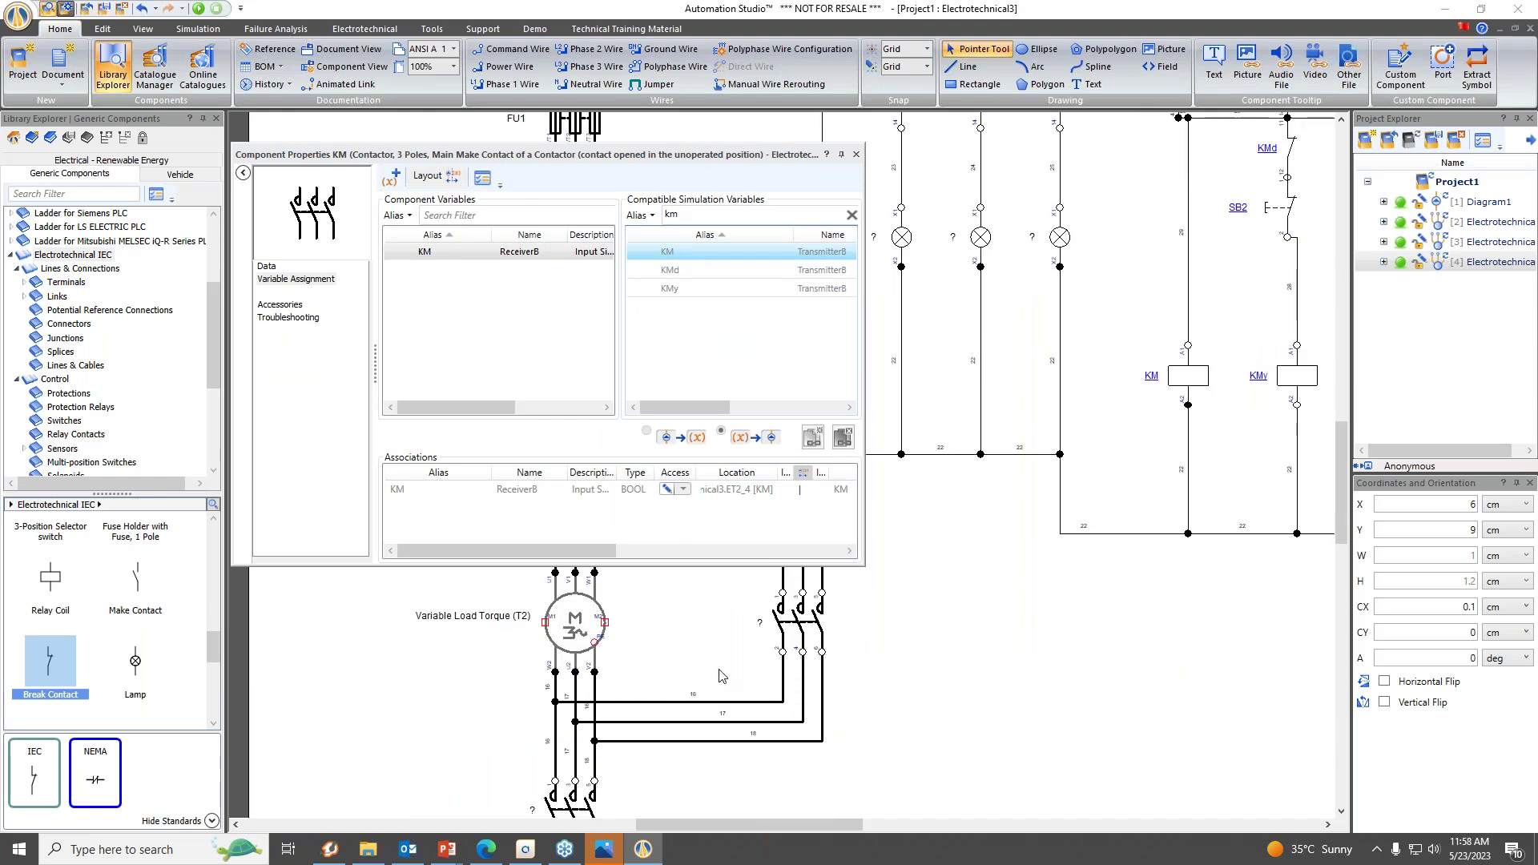
pyautogui.scroll(-1, 722, 676)
pyautogui.doubleClick(570, 712)
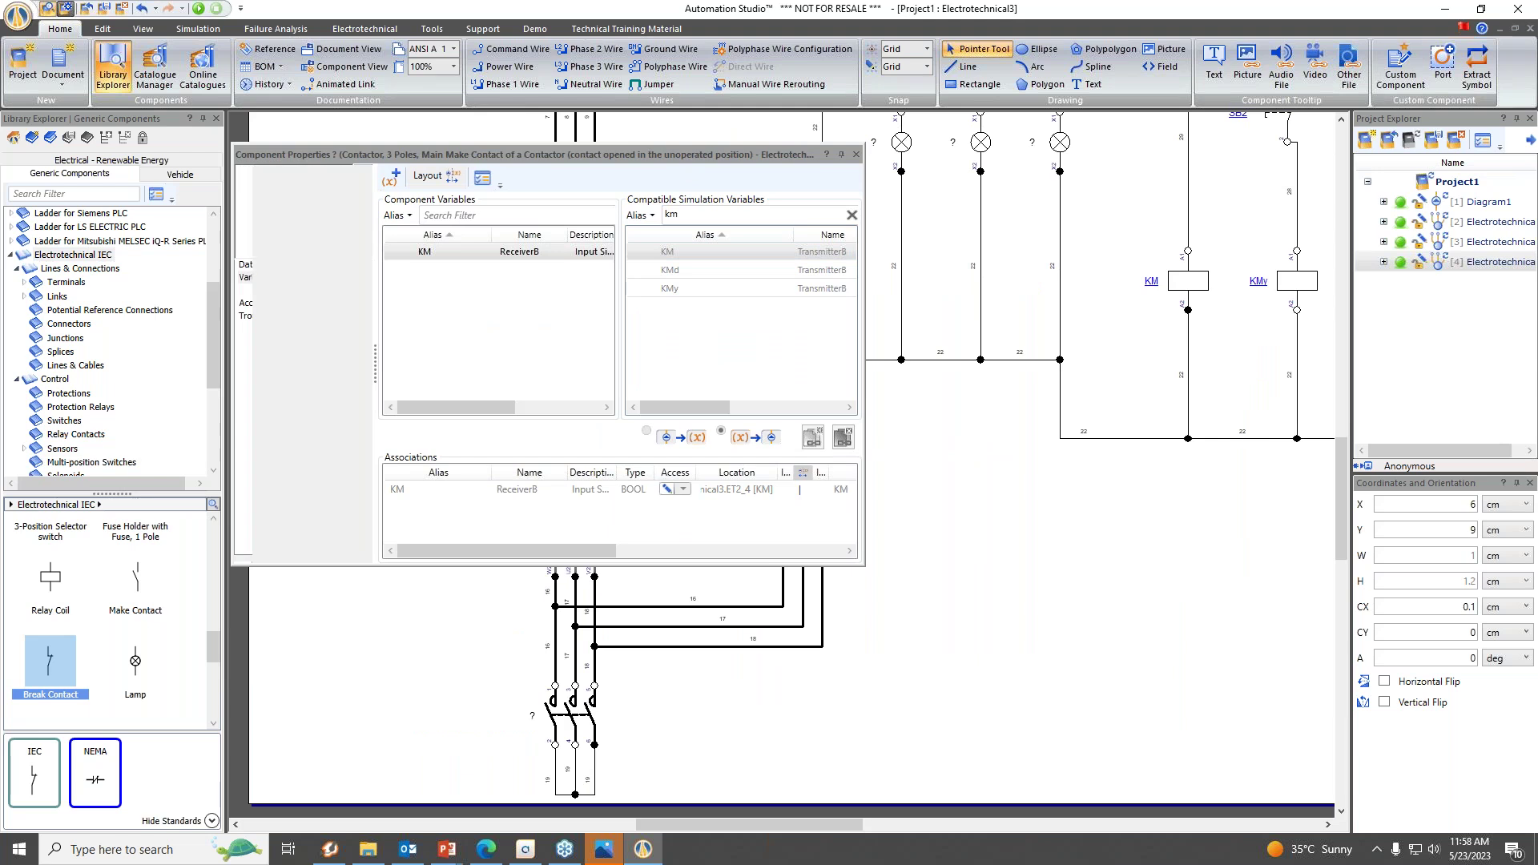
pyautogui.doubleClick(676, 290)
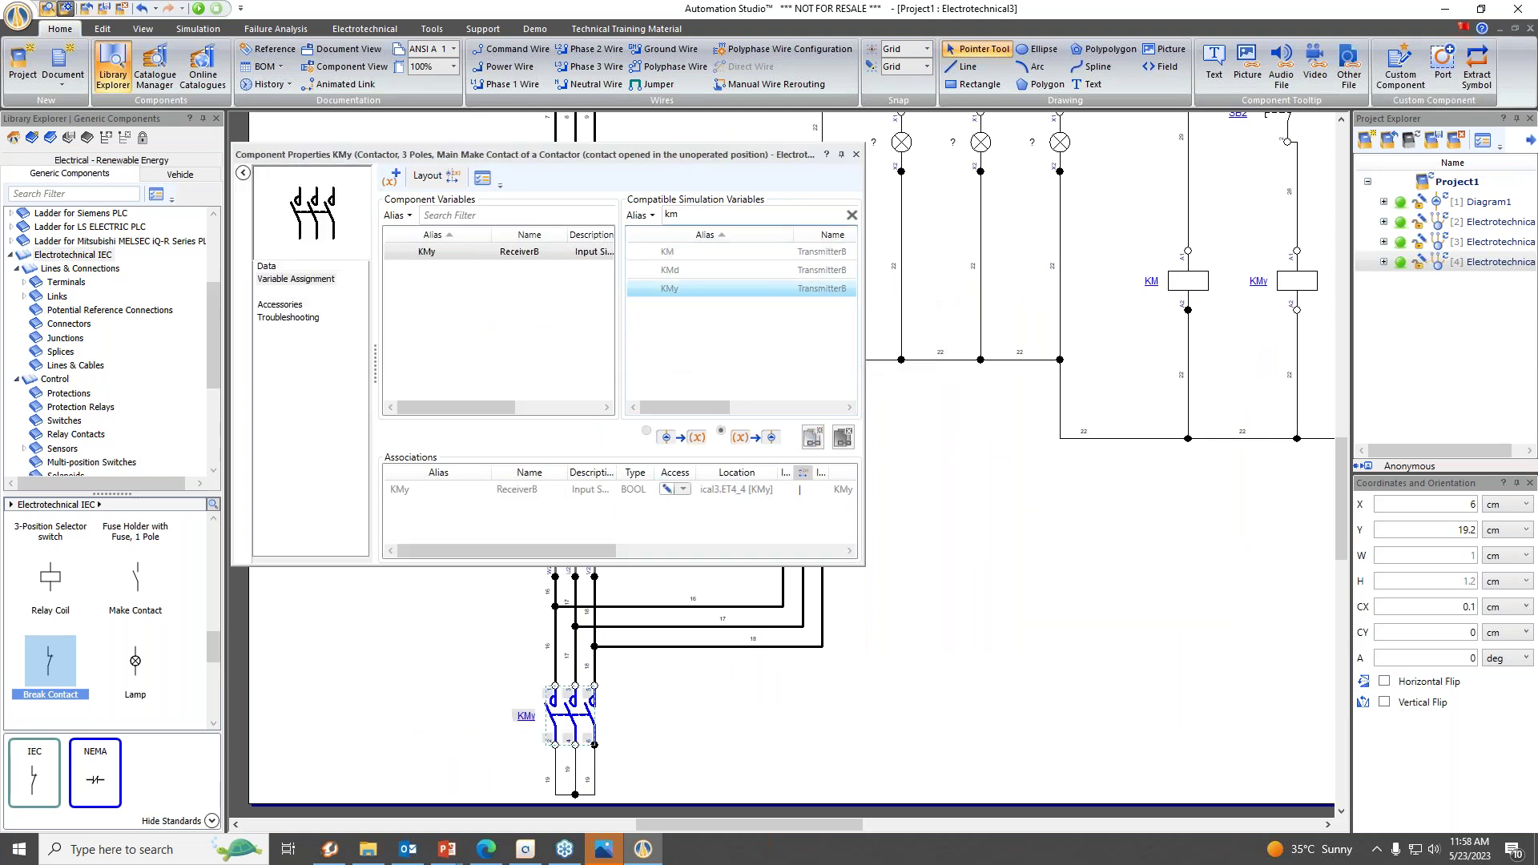
# Assign variable KMd to the three-pole contactor beside the motor and close the component properties.
pyautogui.scroll(3, 803, 653)
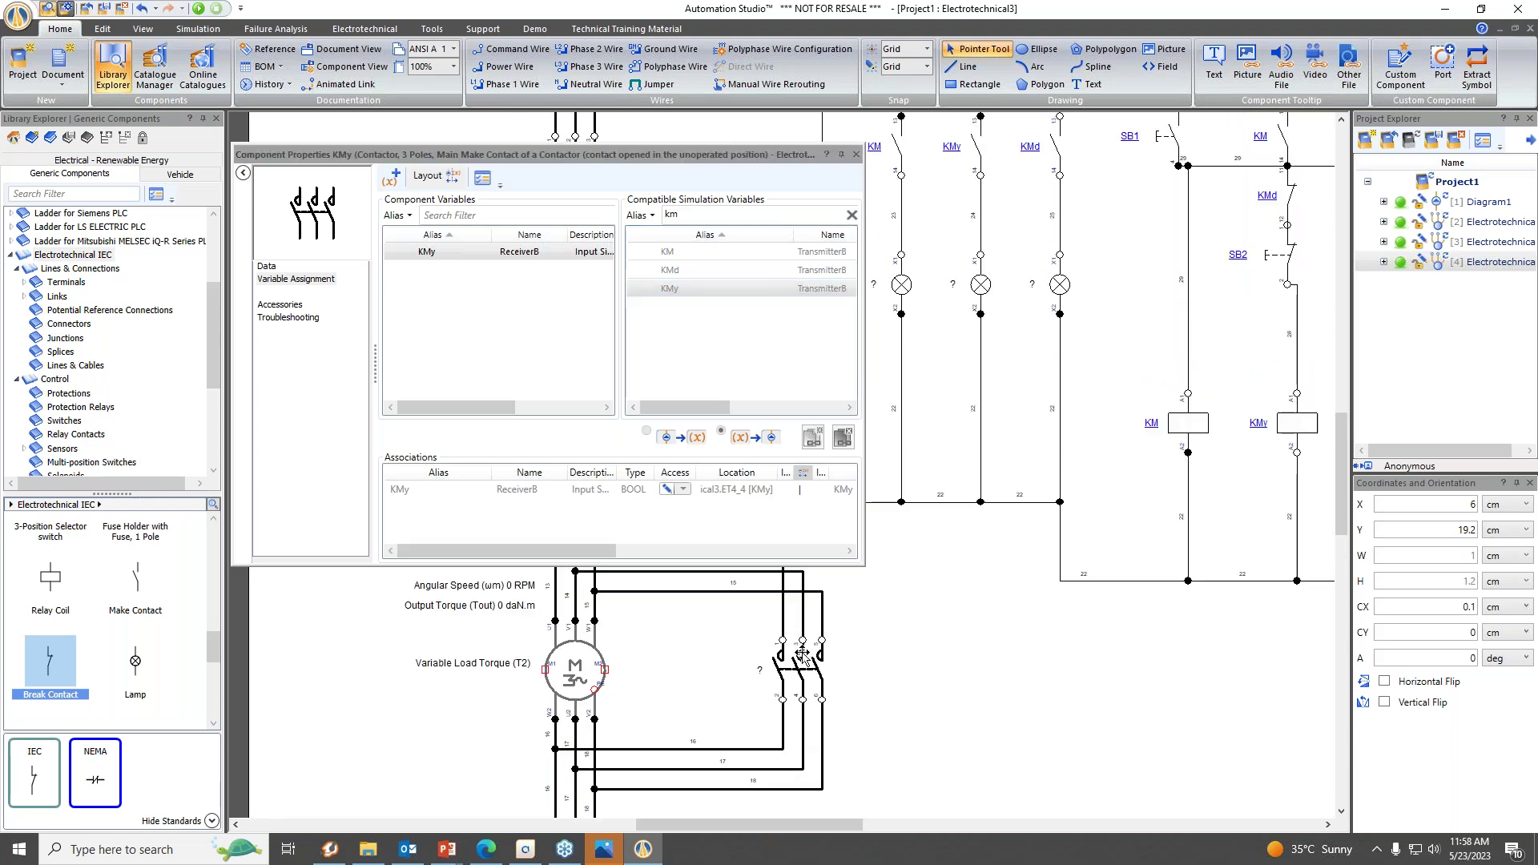
pyautogui.click(803, 653)
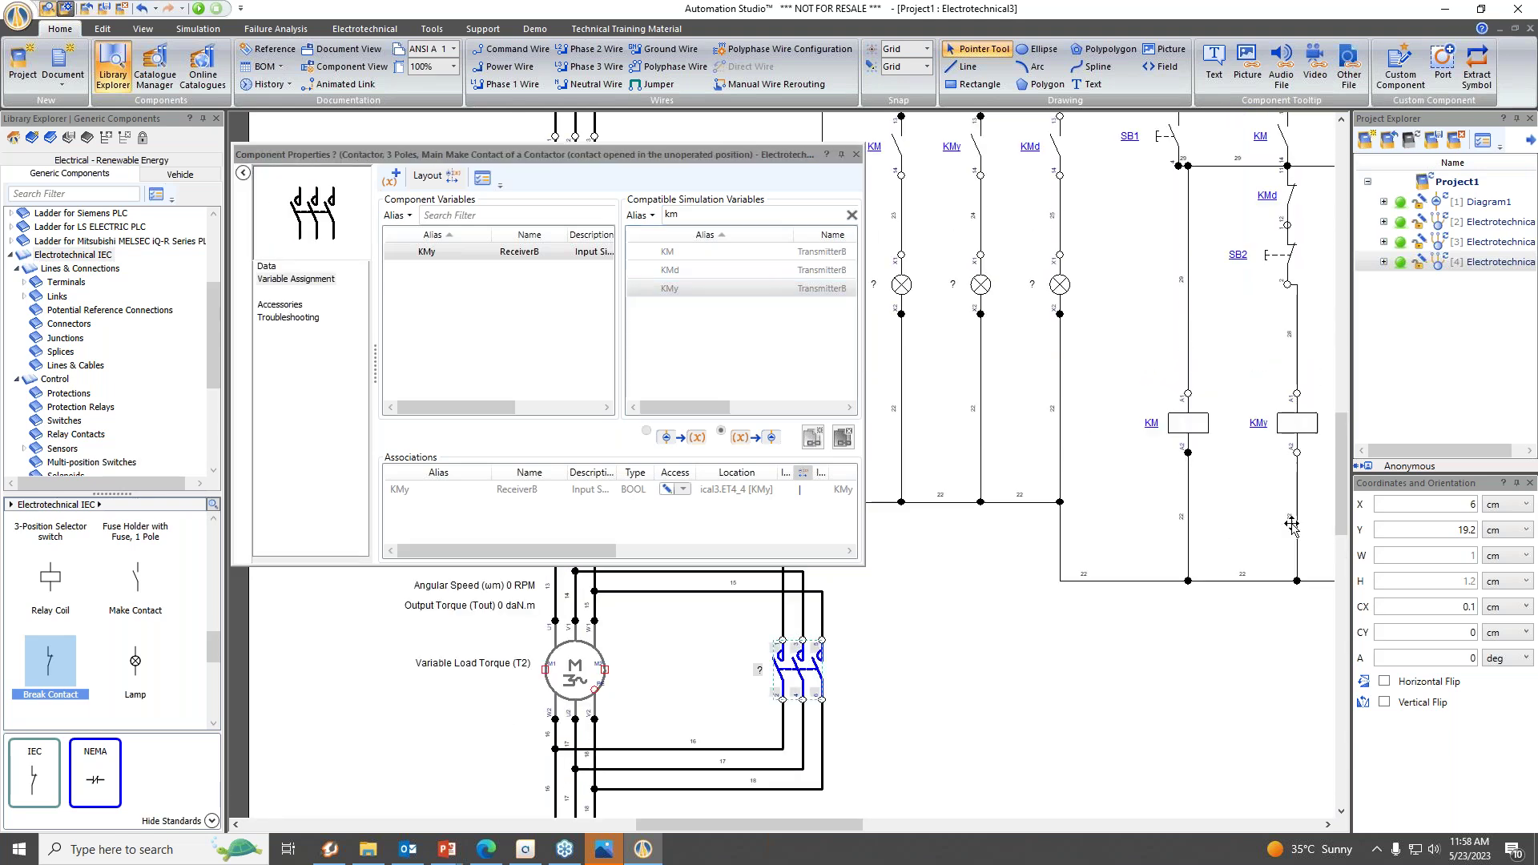
pyautogui.doubleClick(670, 270)
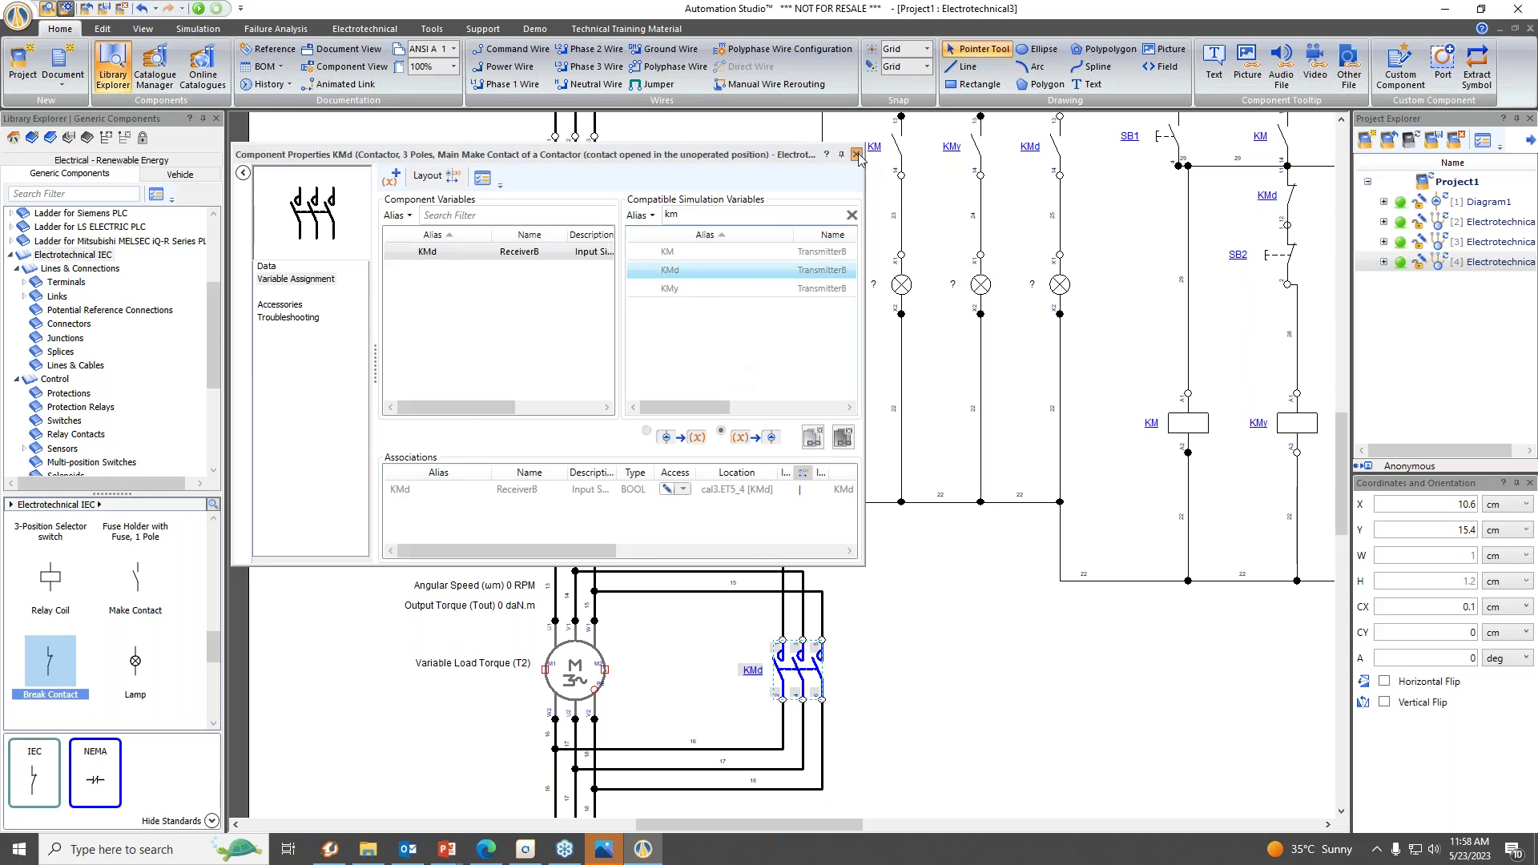
pyautogui.click(857, 154)
pyautogui.rightClick(714, 410)
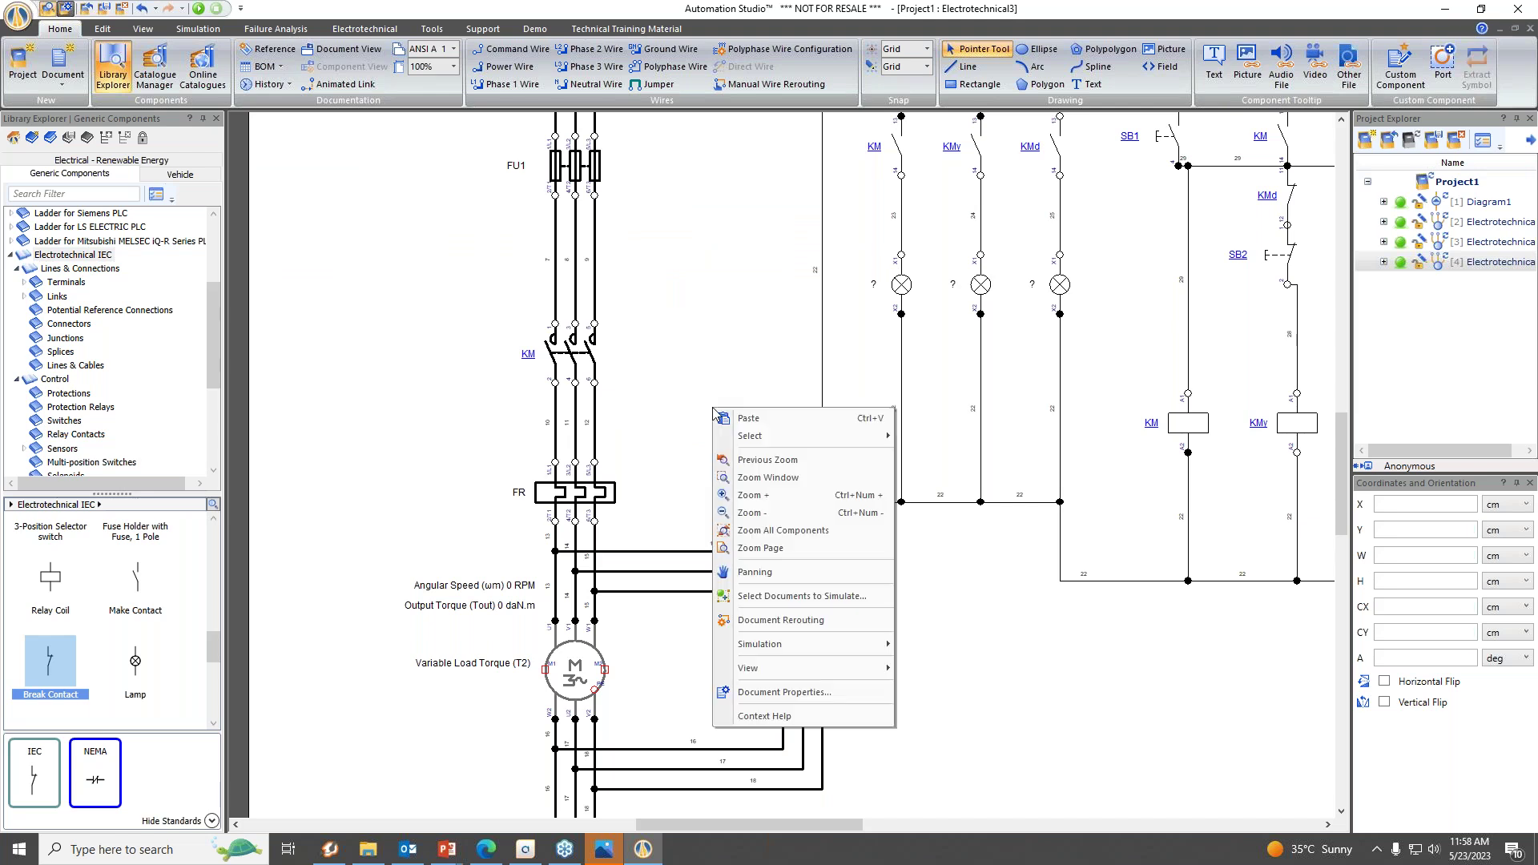
pyautogui.click(773, 531)
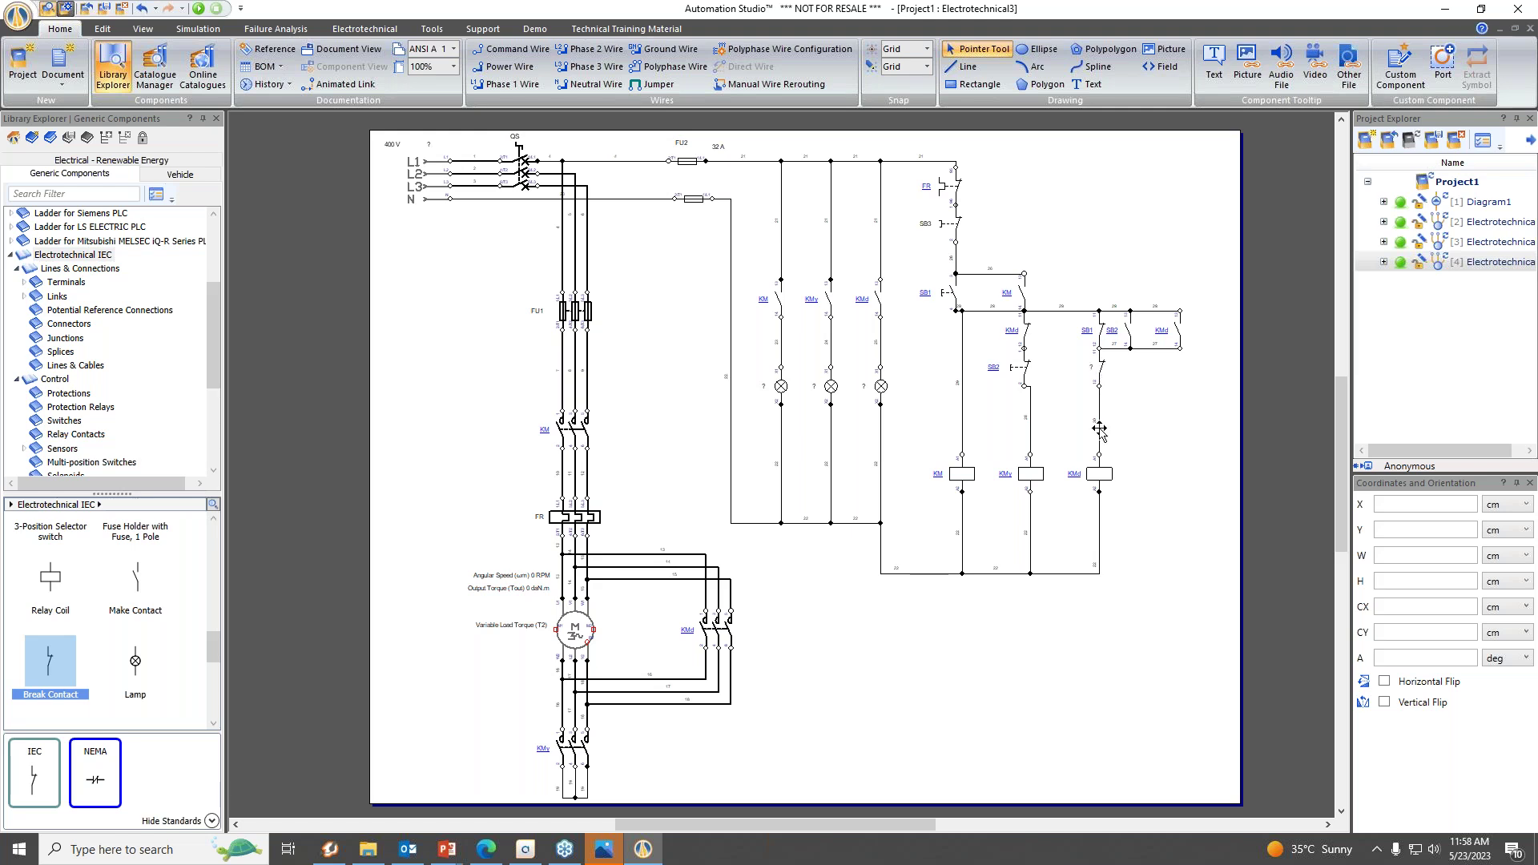
# Assign variable KMy to the break contact above the KMd coil and close the component properties.
pyautogui.doubleClick(1102, 366)
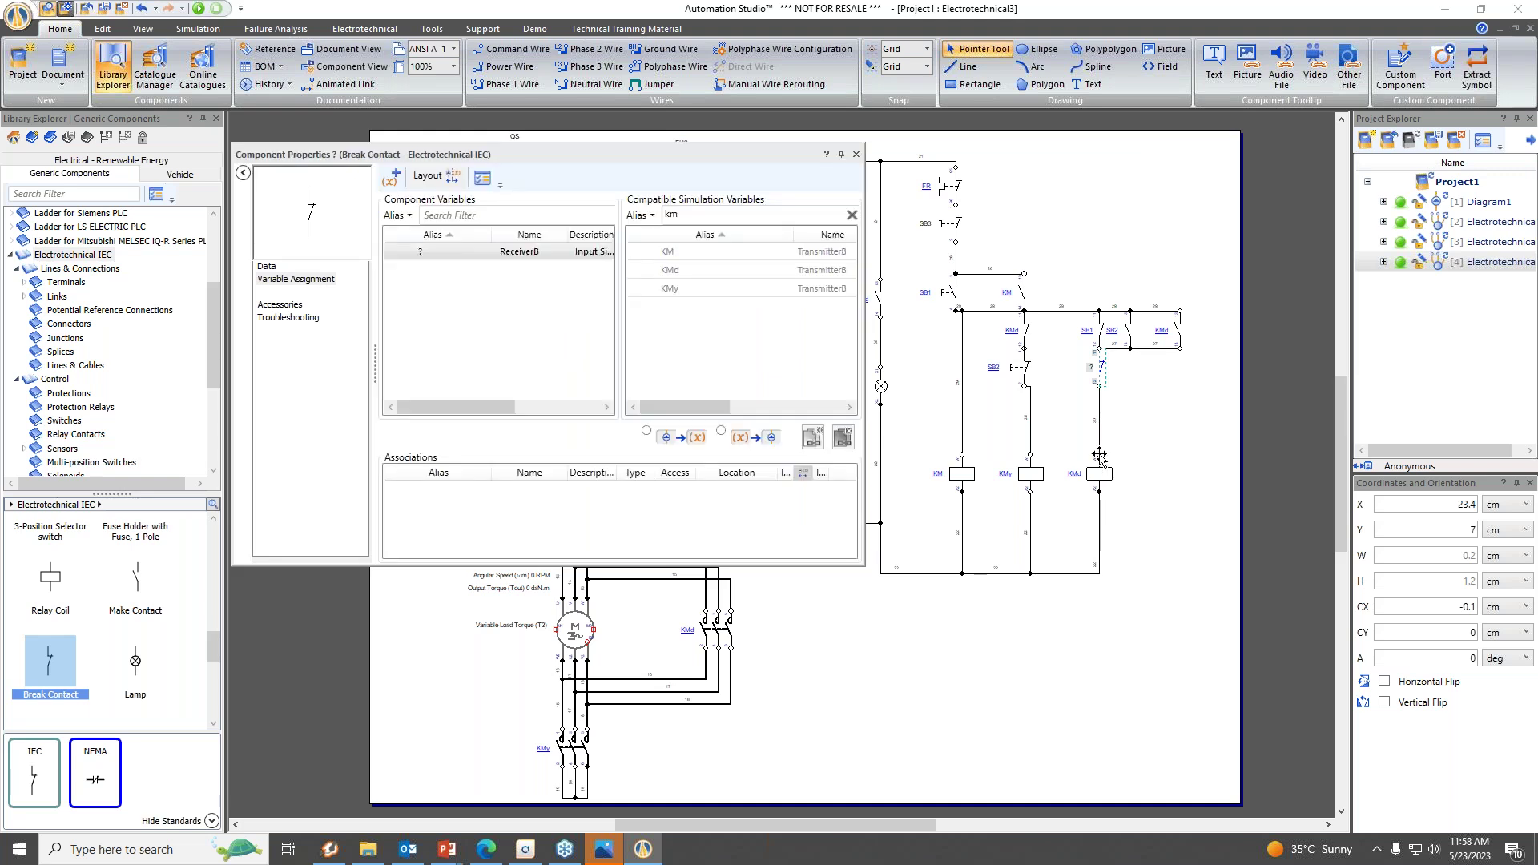
pyautogui.click(681, 290)
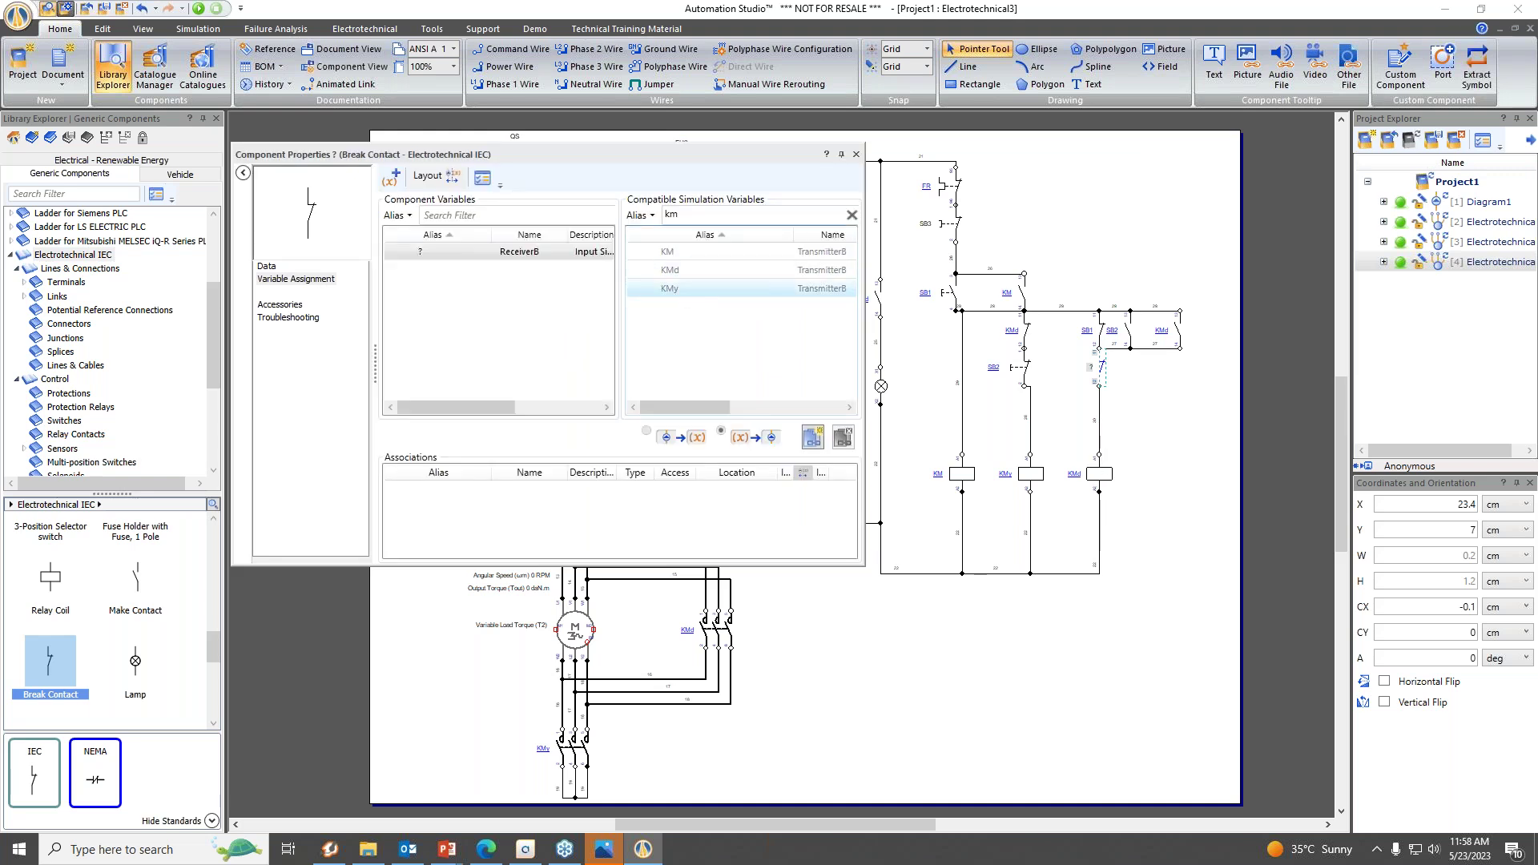
pyautogui.click(812, 437)
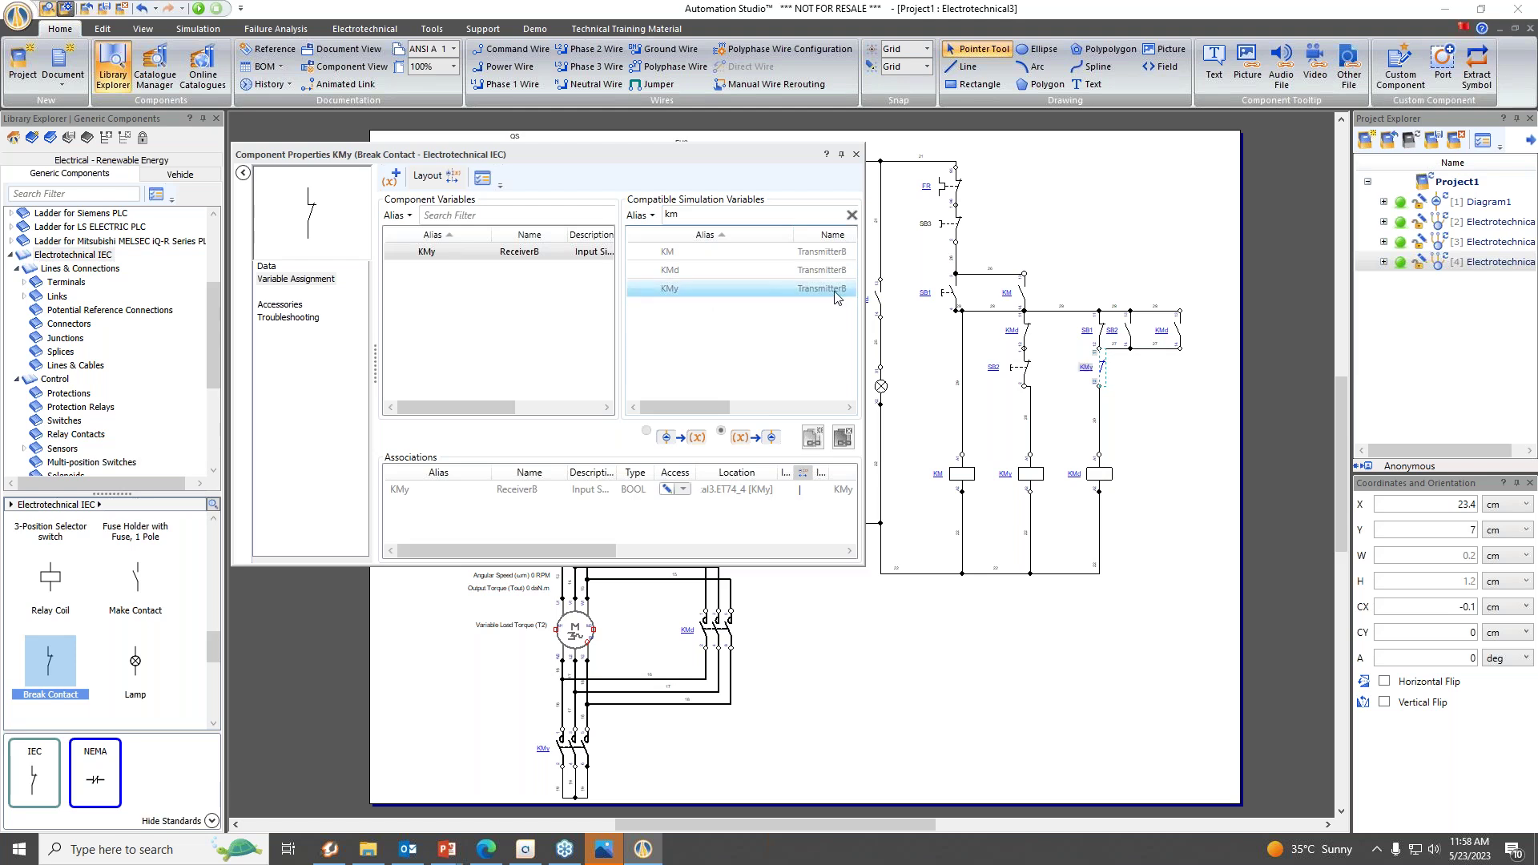
pyautogui.click(857, 155)
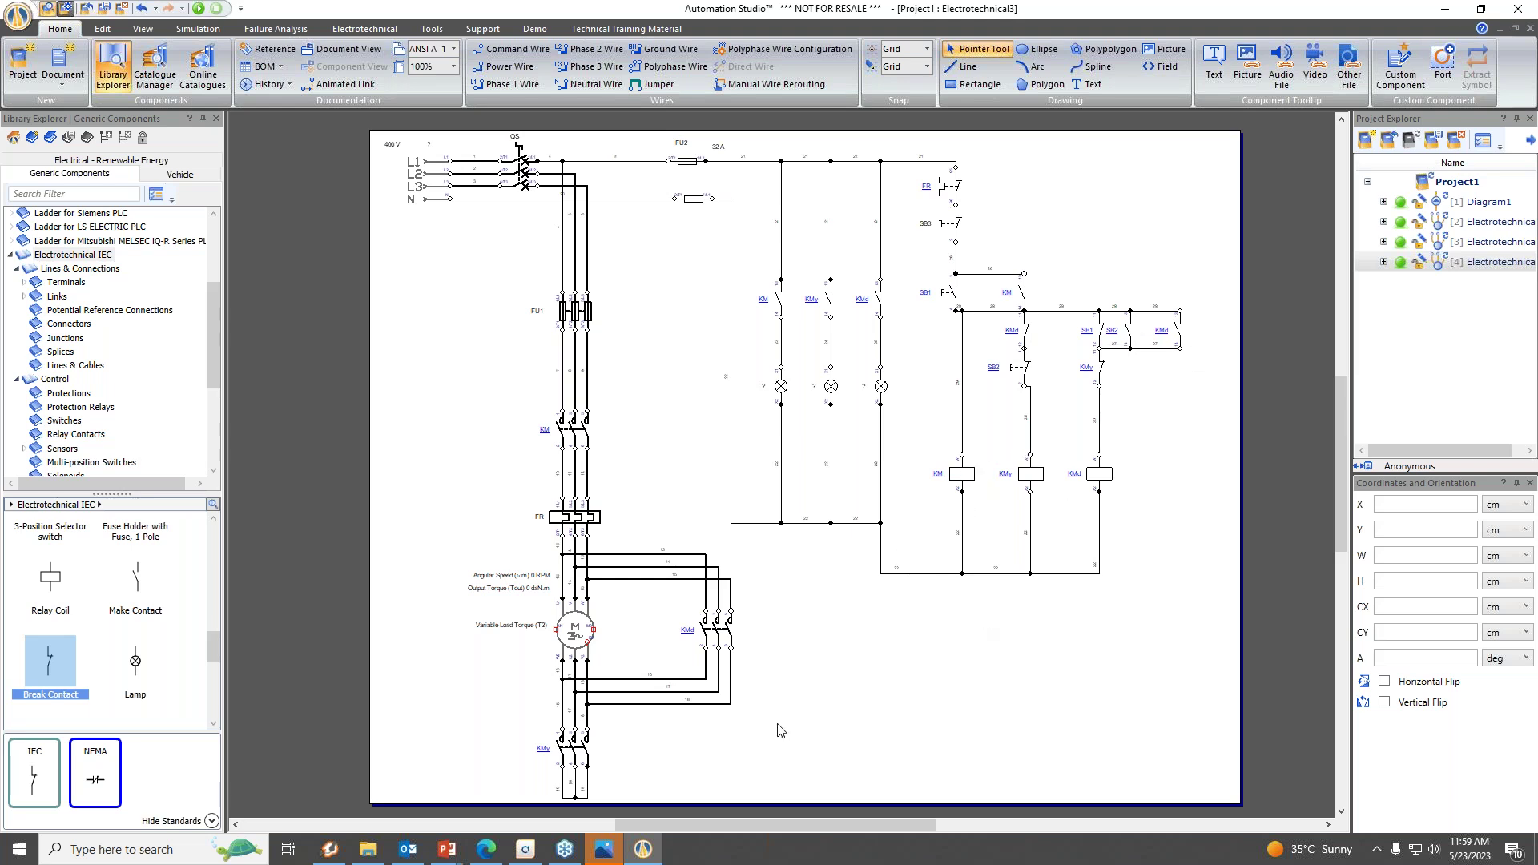
# Start the simulation and run the motor in star by closing main switch QS and actuating push-button SB1.
pyautogui.rightClick(880, 696)
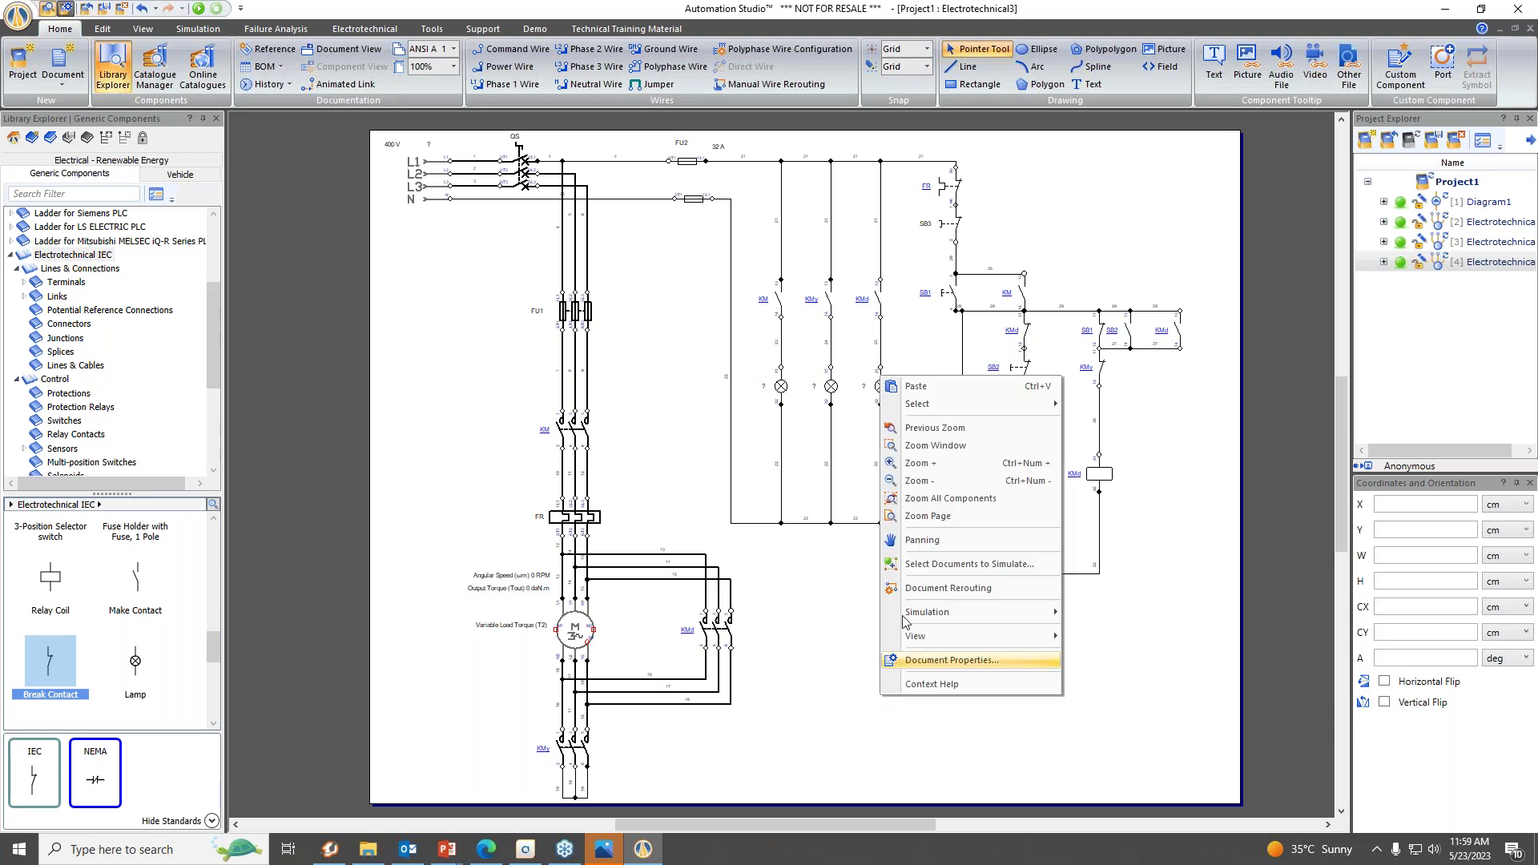
pyautogui.click(925, 502)
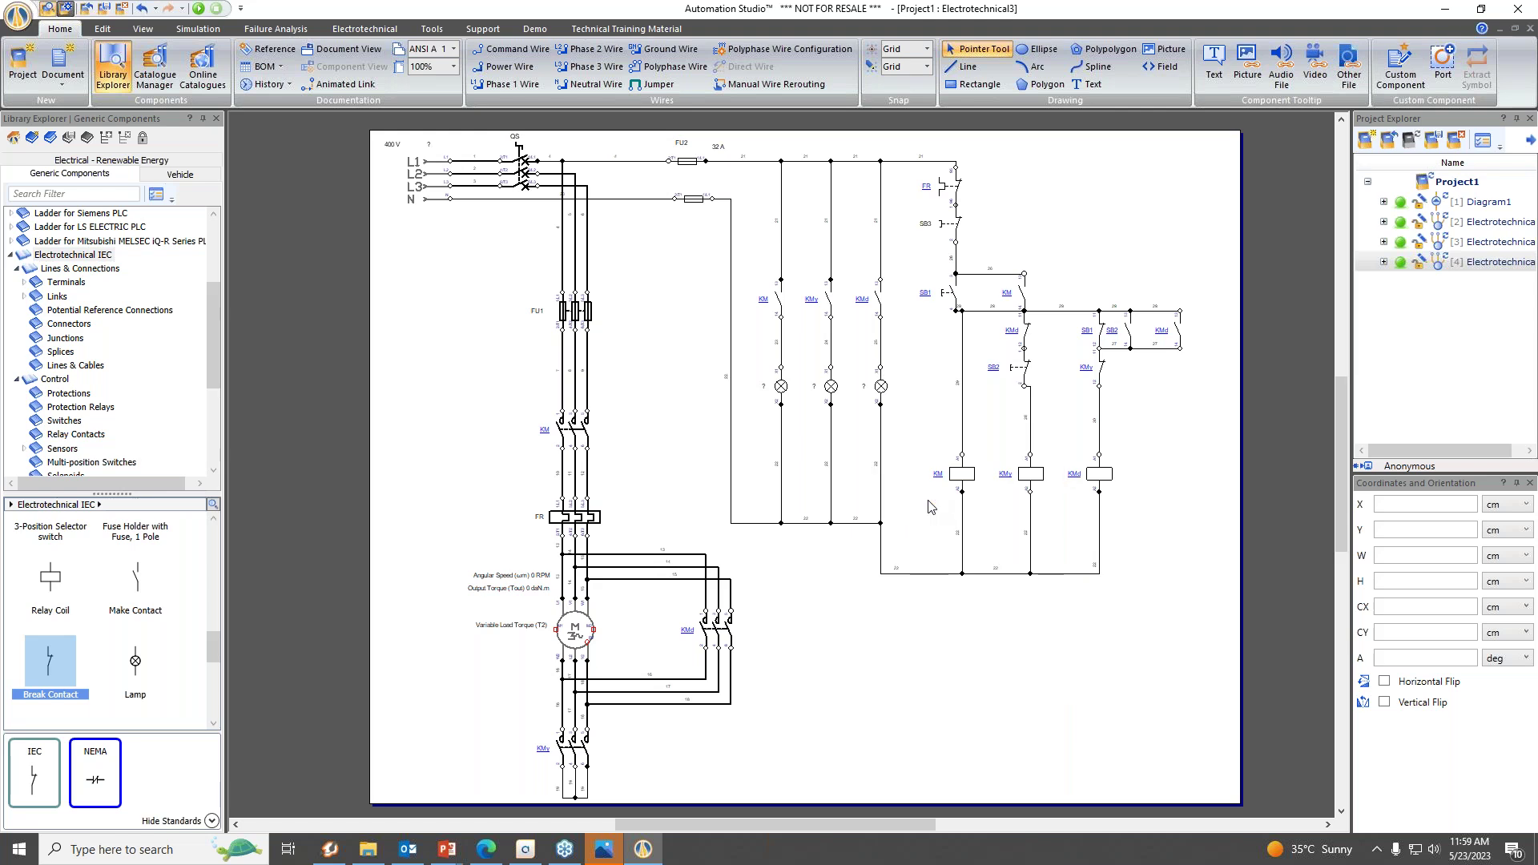
pyautogui.click(200, 13)
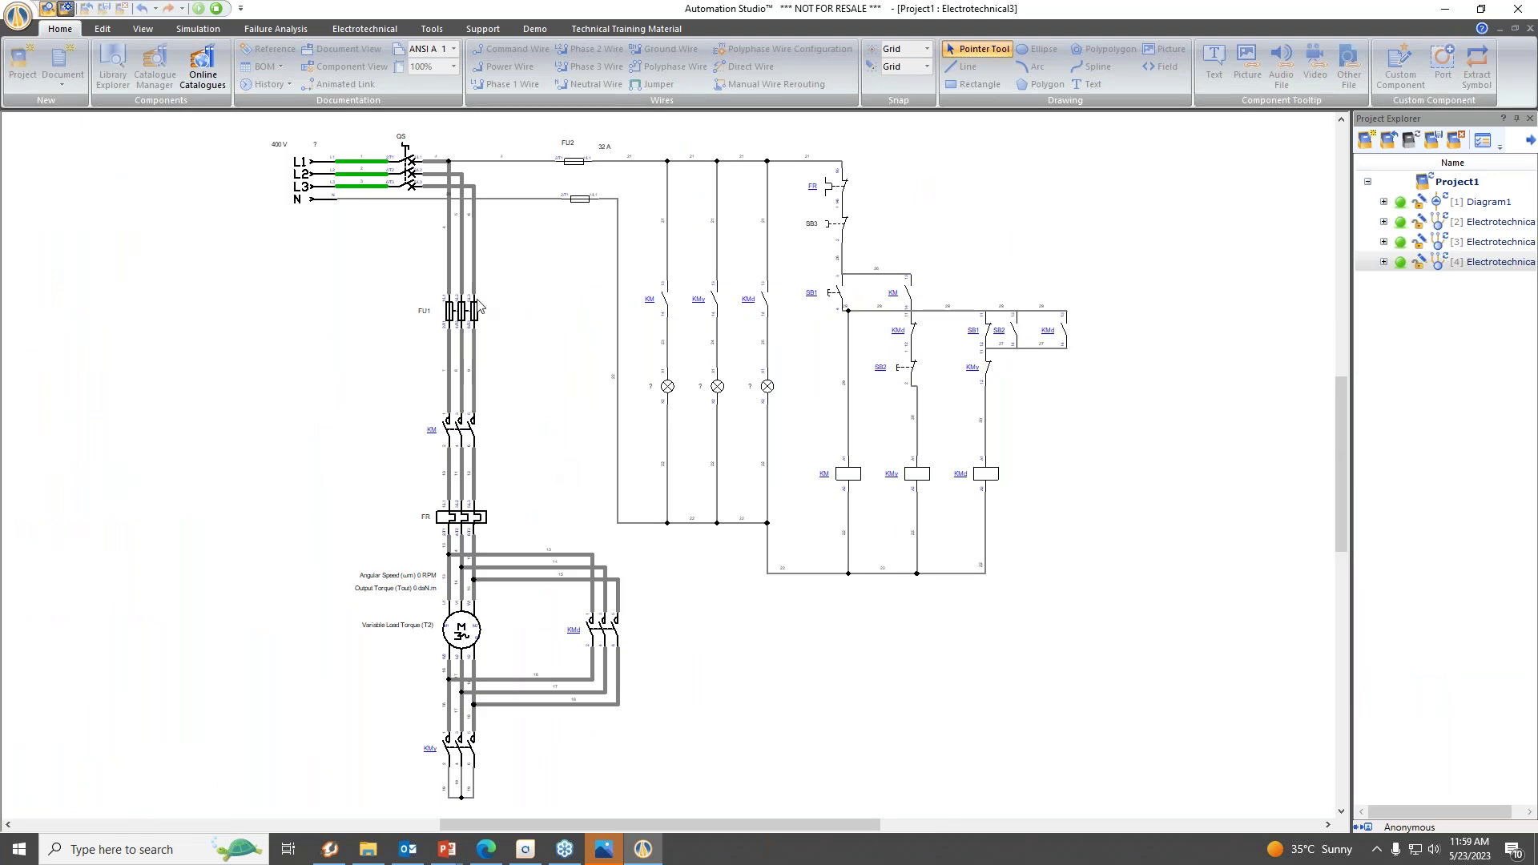
pyautogui.click(412, 184)
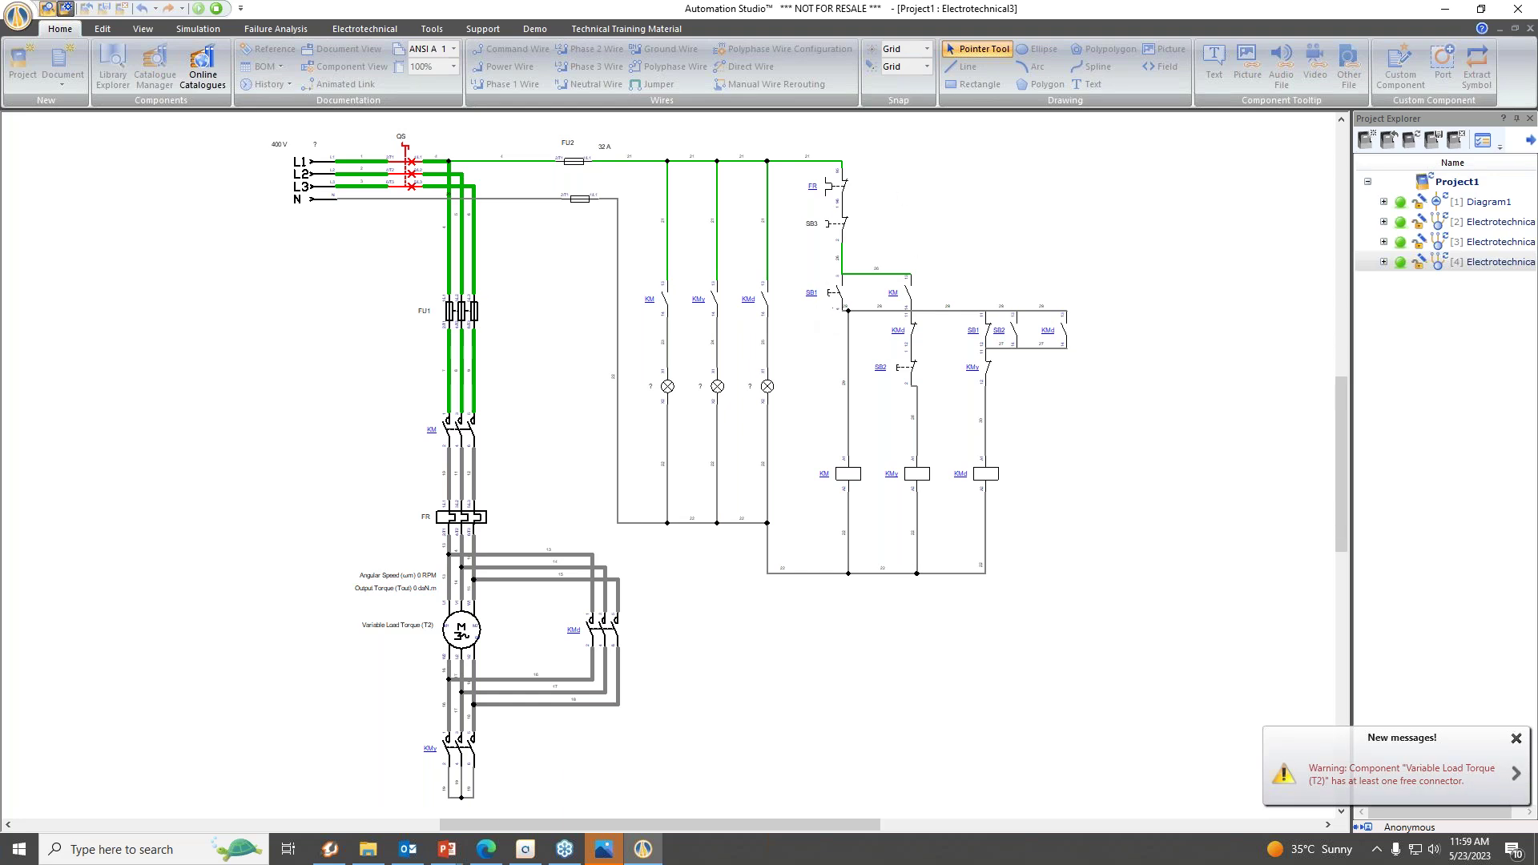
pyautogui.click(833, 299)
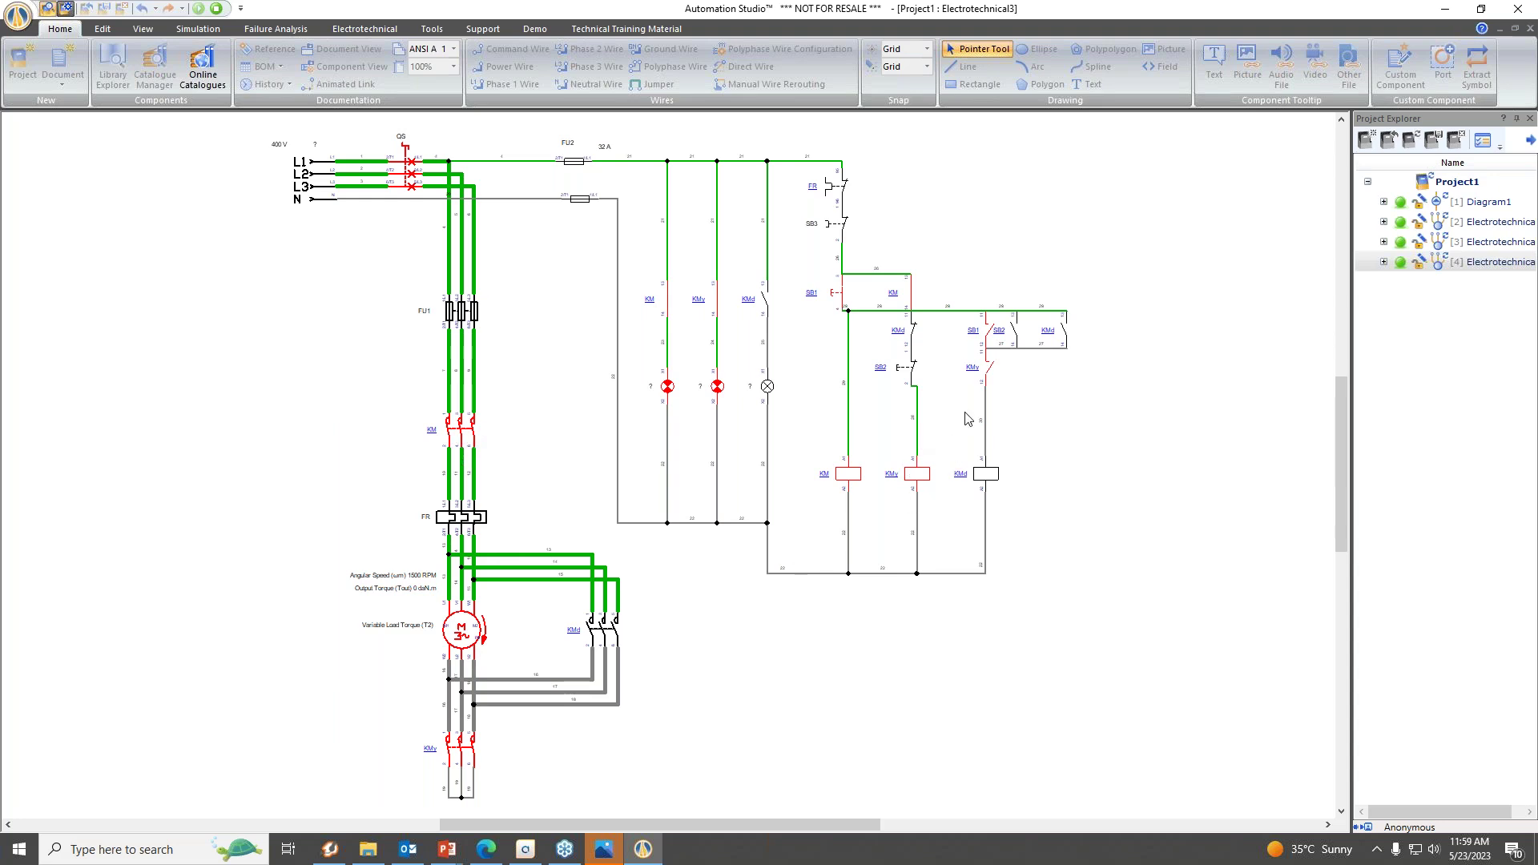
# Switch the running motor to delta with push-button SB2 and apply a load torque to it.
pyautogui.click(899, 375)
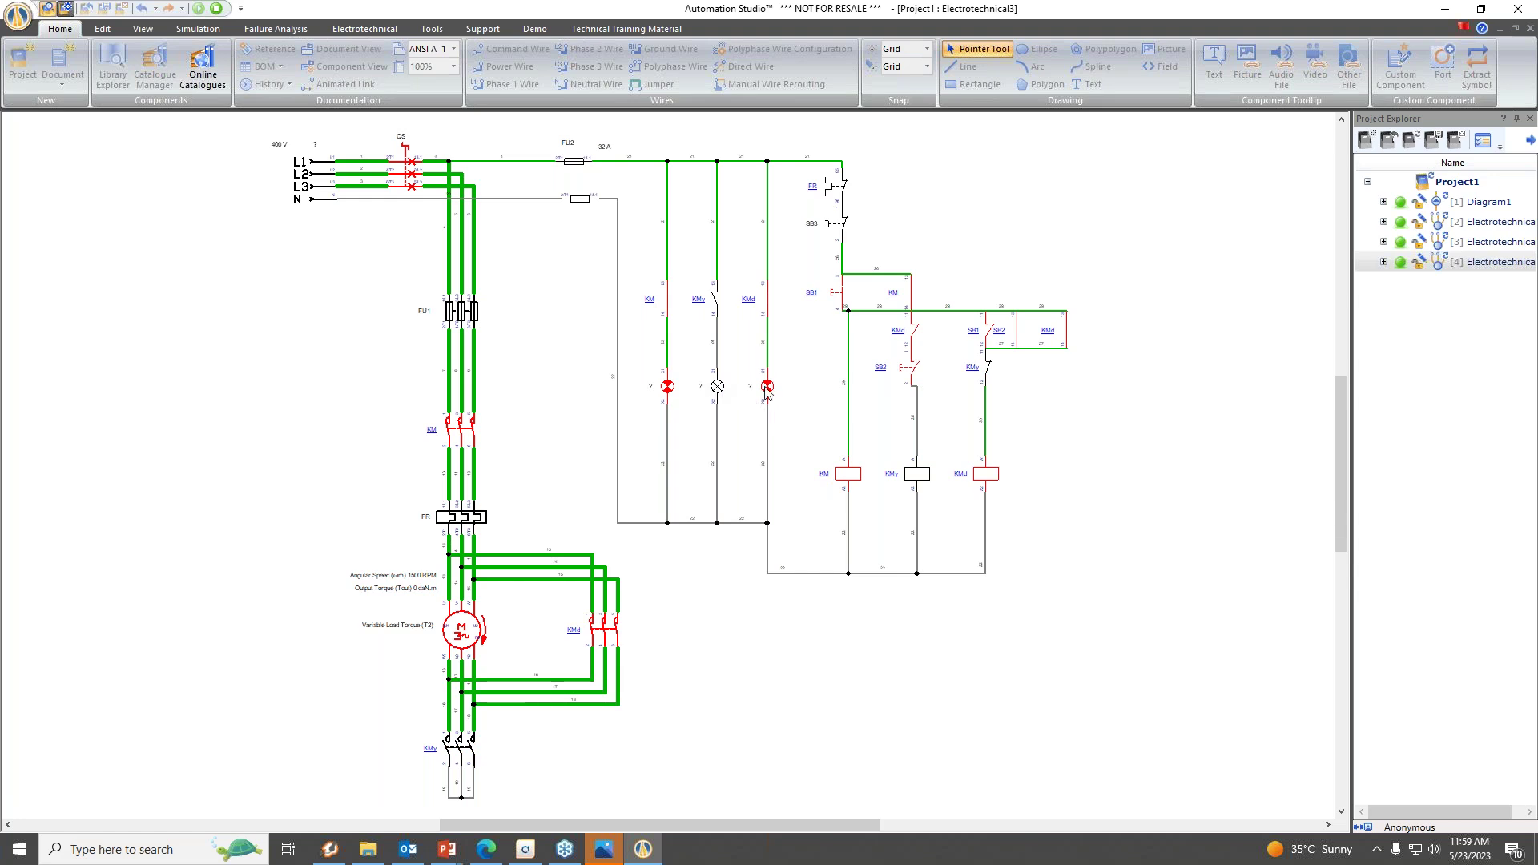
pyautogui.click(463, 638)
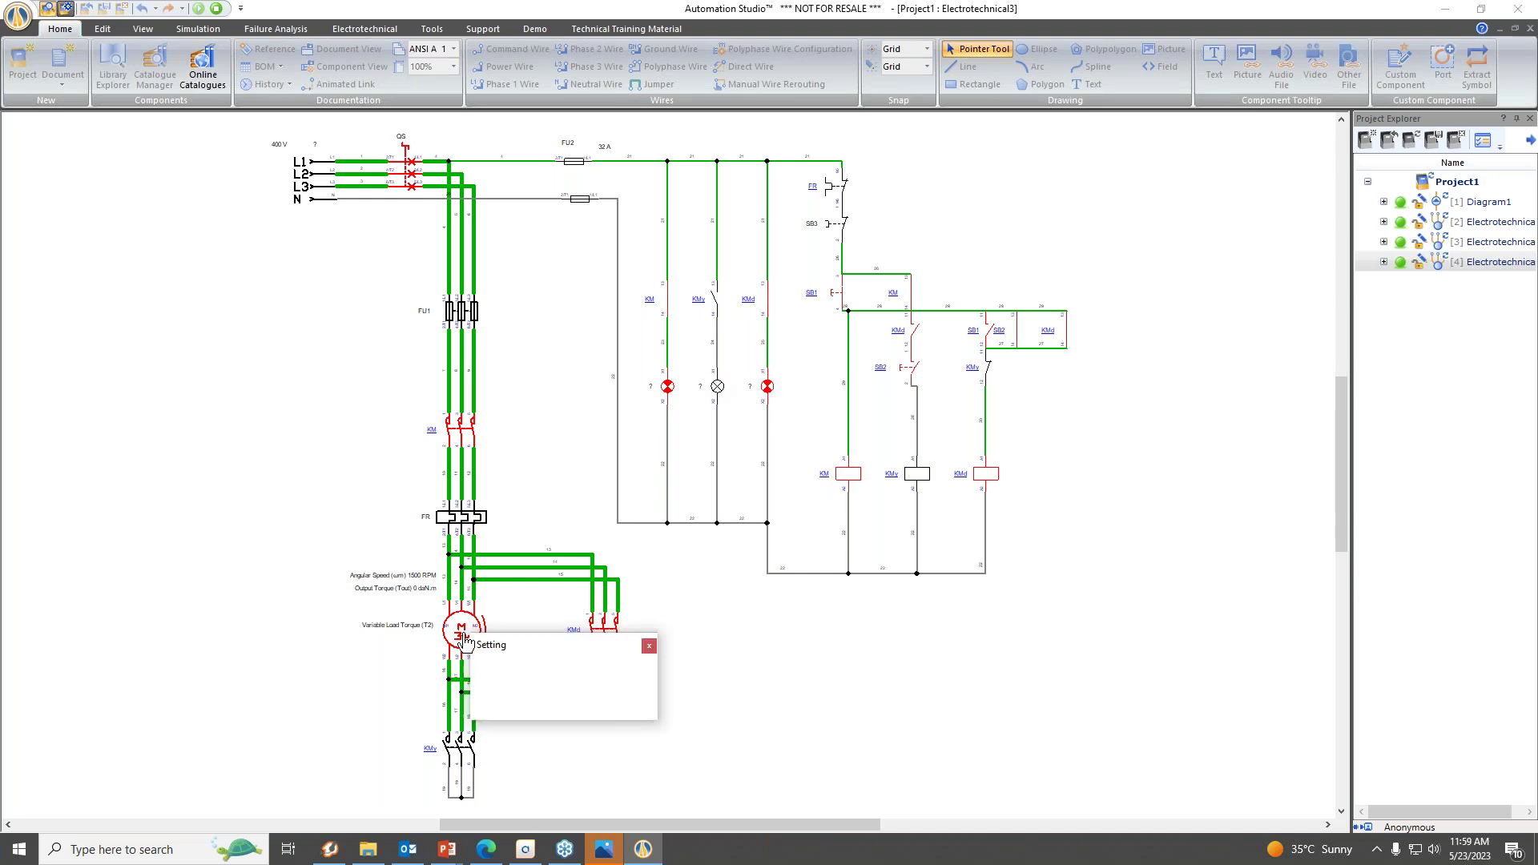
pyautogui.click(553, 695)
pyautogui.click(650, 646)
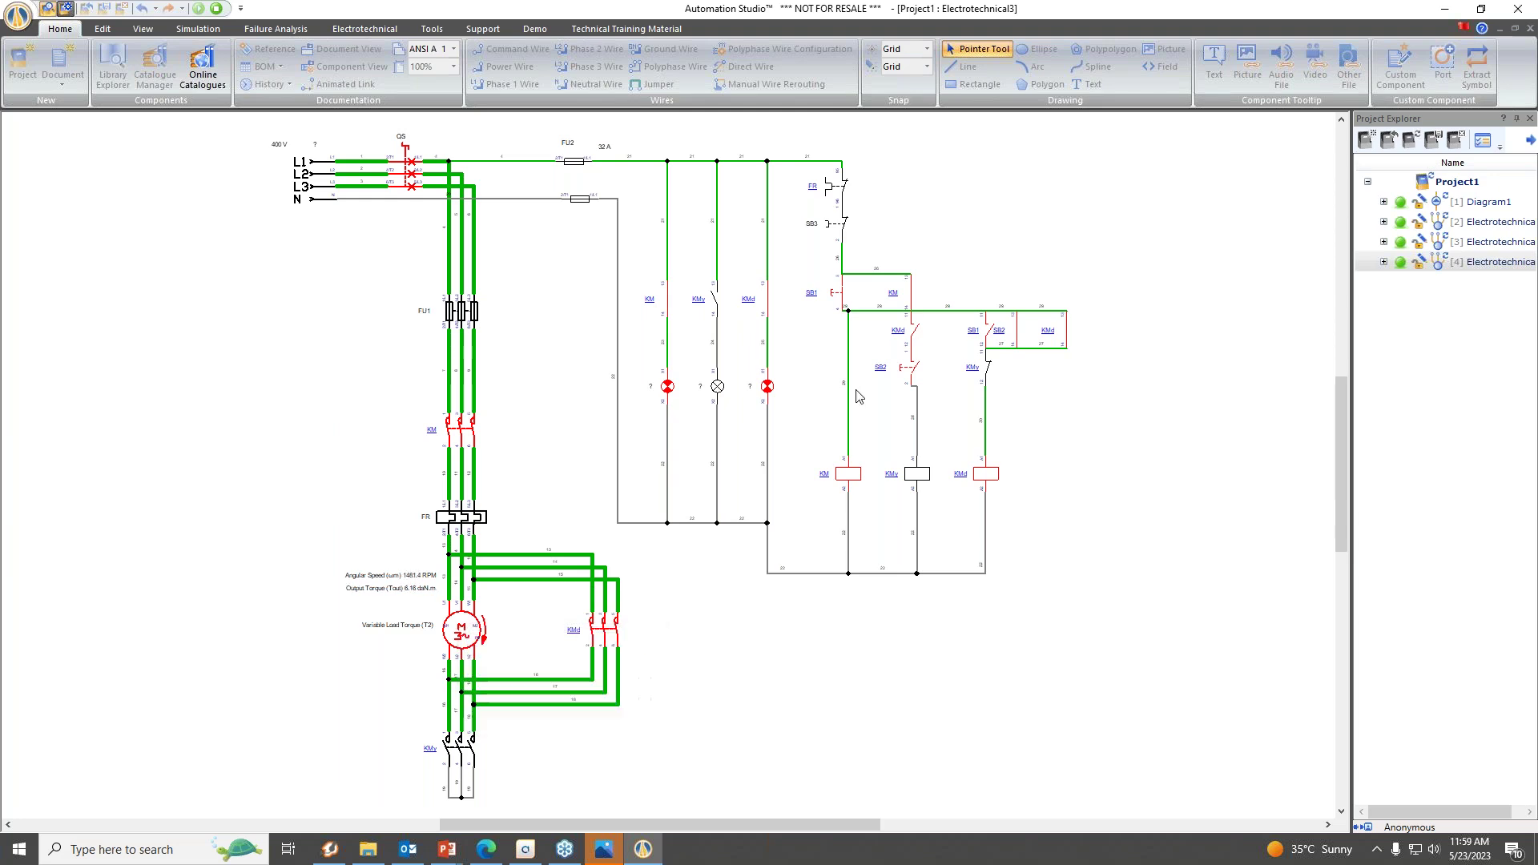
# Stop the motor with push-button SB3 and end the simulation.
pyautogui.click(840, 226)
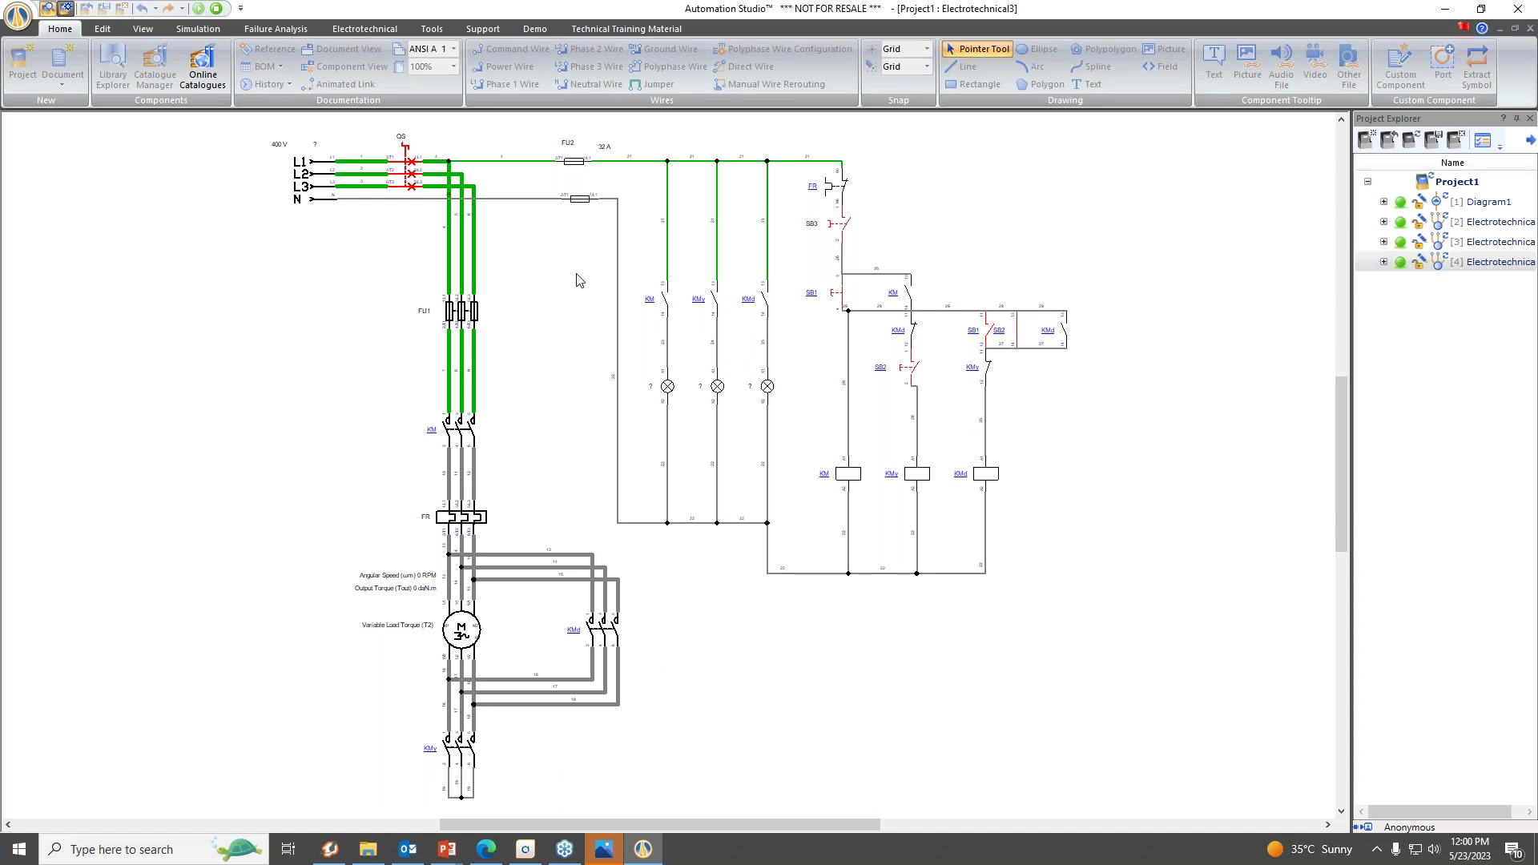
pyautogui.click(216, 8)
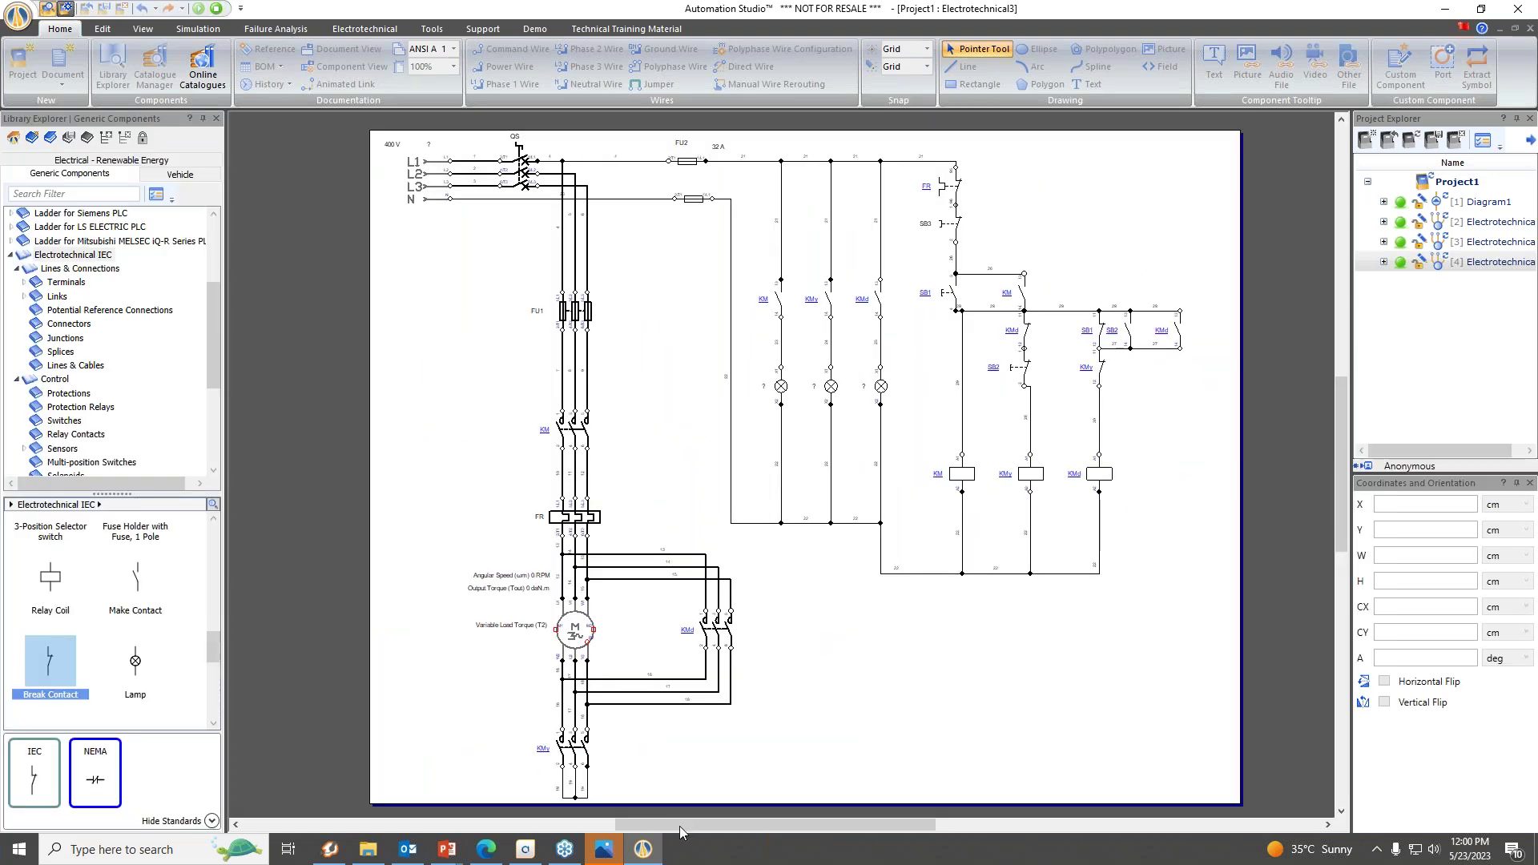
# Display the Tripping Countdown of the three-pole fuse FU1 on the diagram and close its properties.
pyautogui.moveTo(694, 824); pyautogui.dragTo(710, 824)
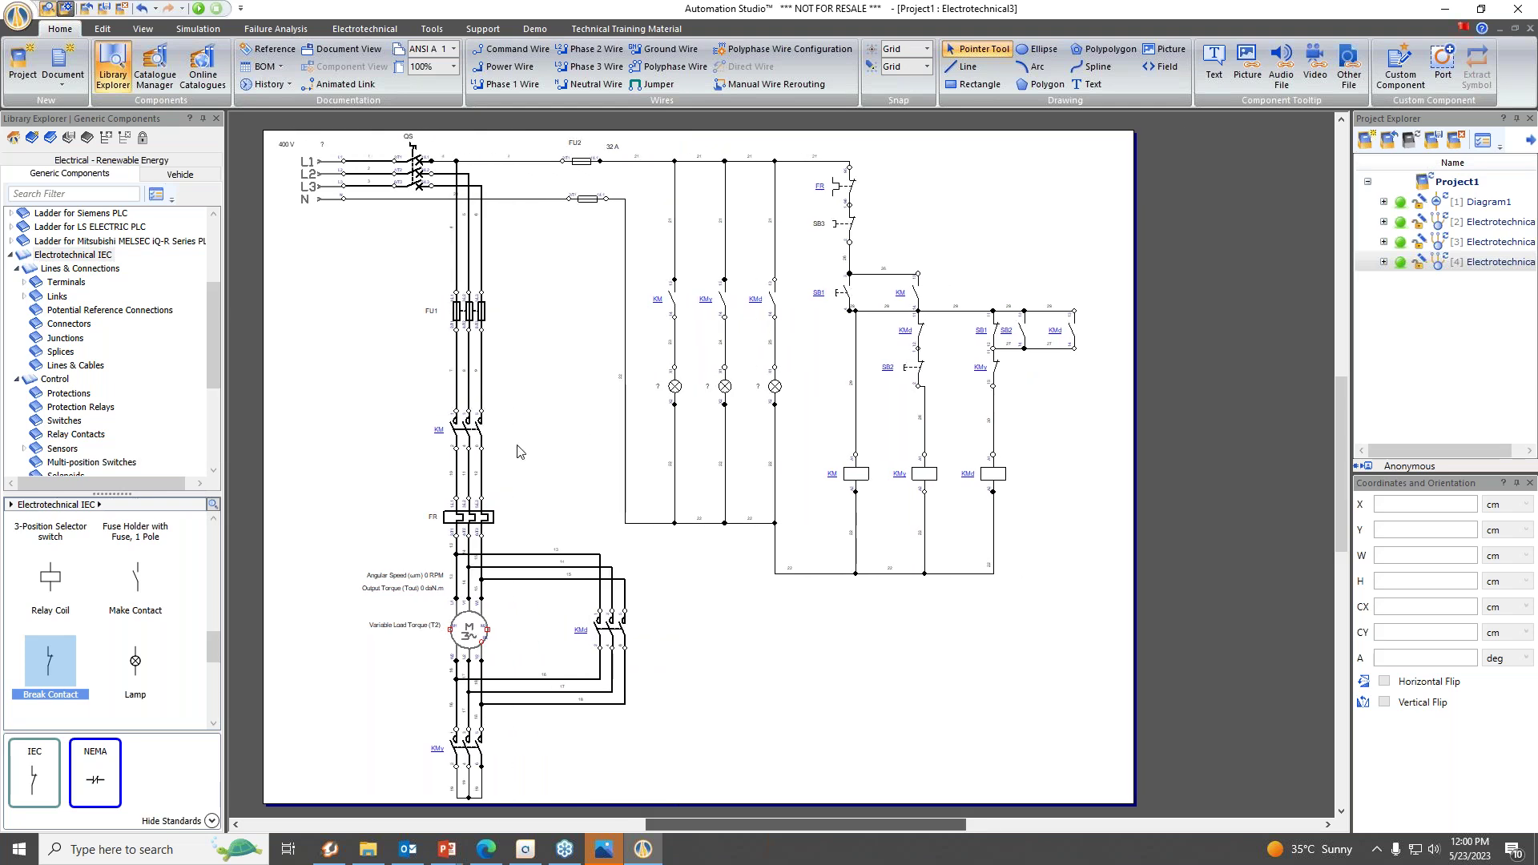
pyautogui.doubleClick(455, 313)
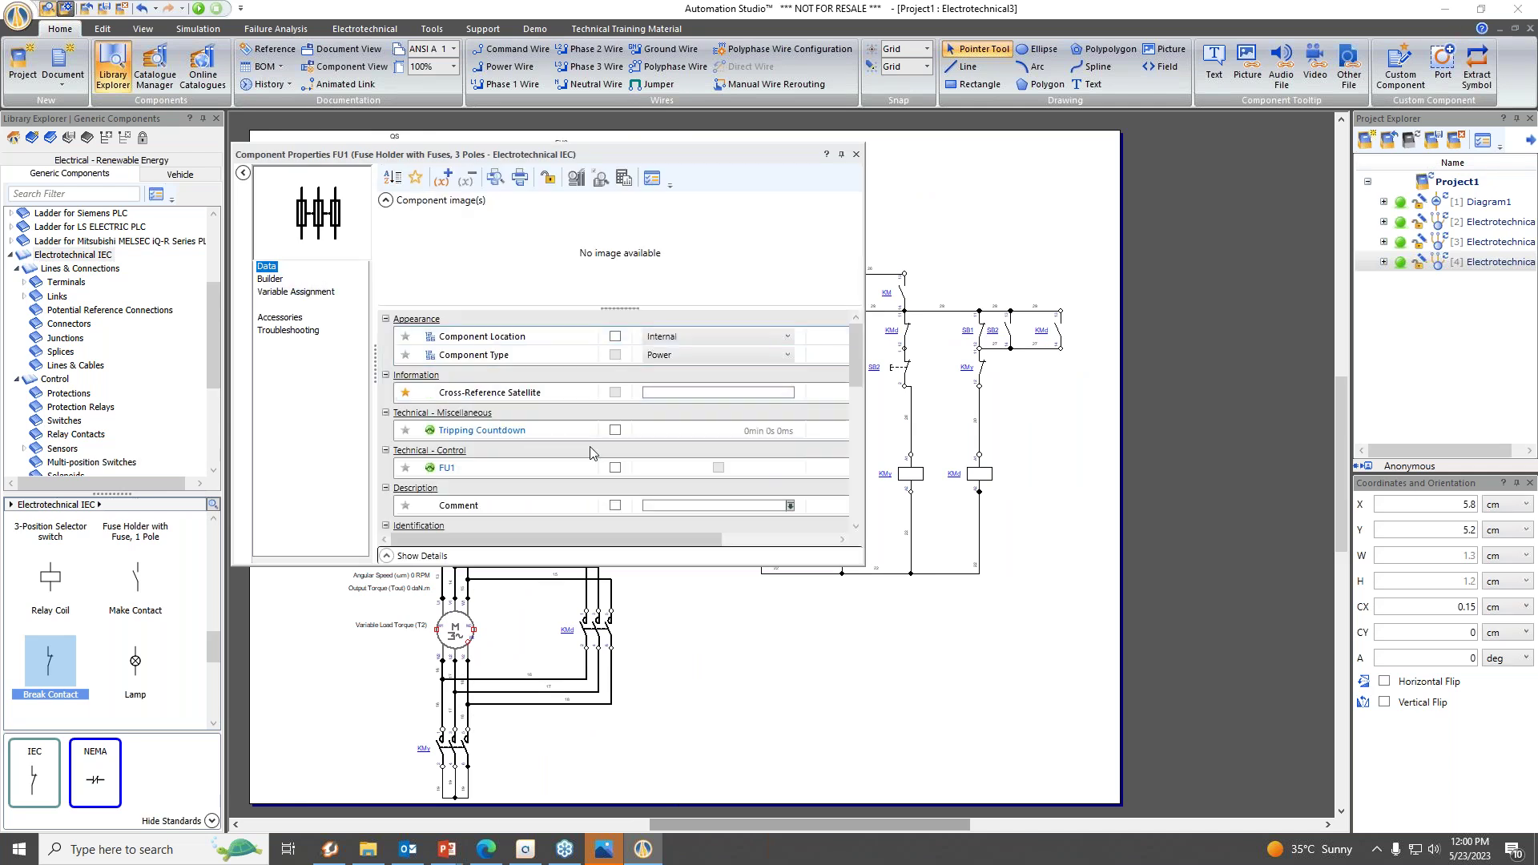
pyautogui.click(600, 438)
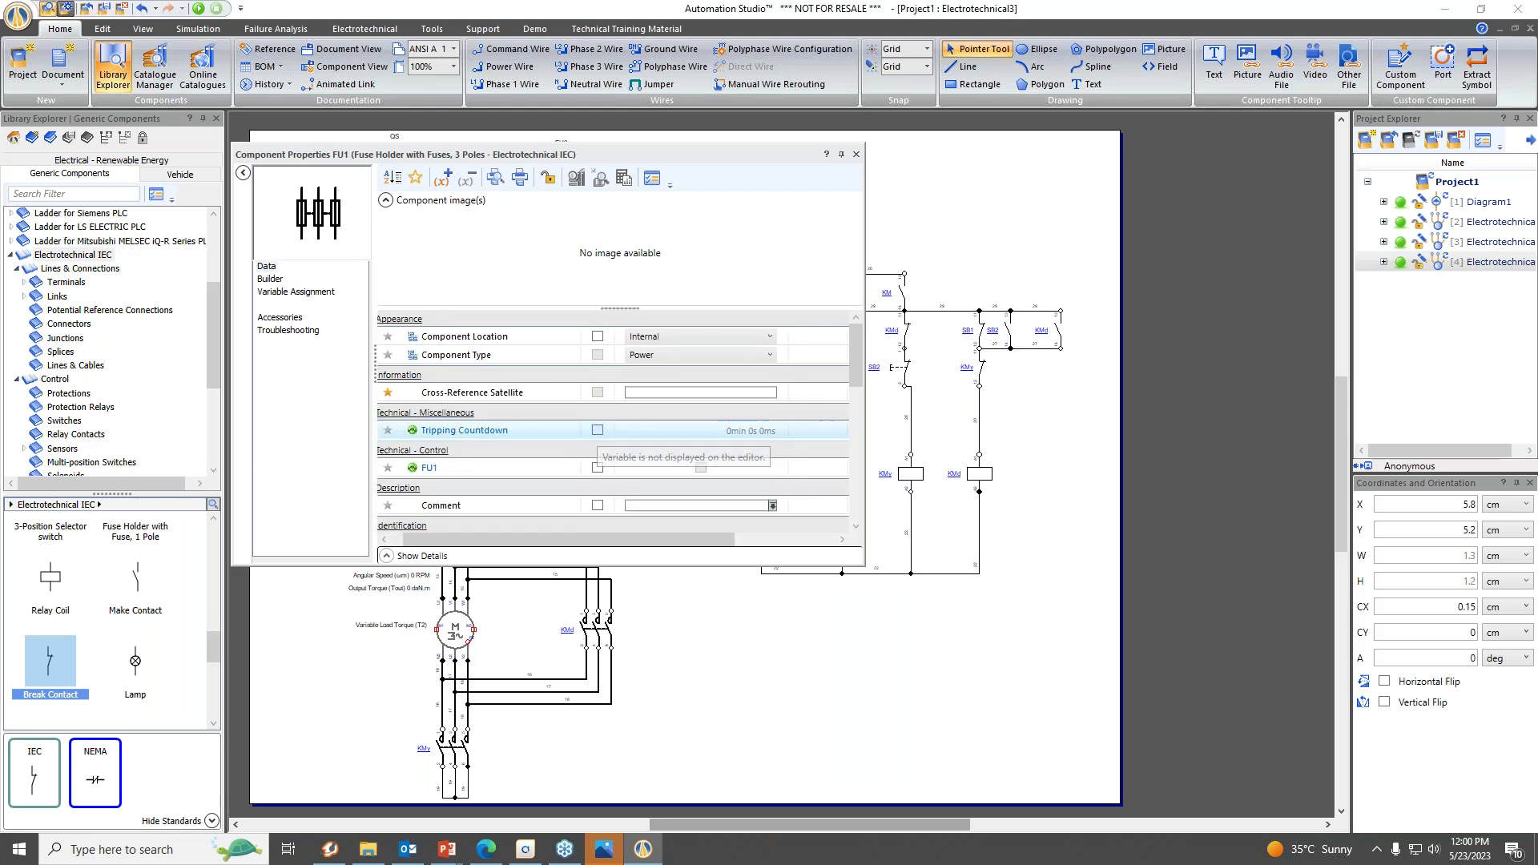
pyautogui.click(597, 431)
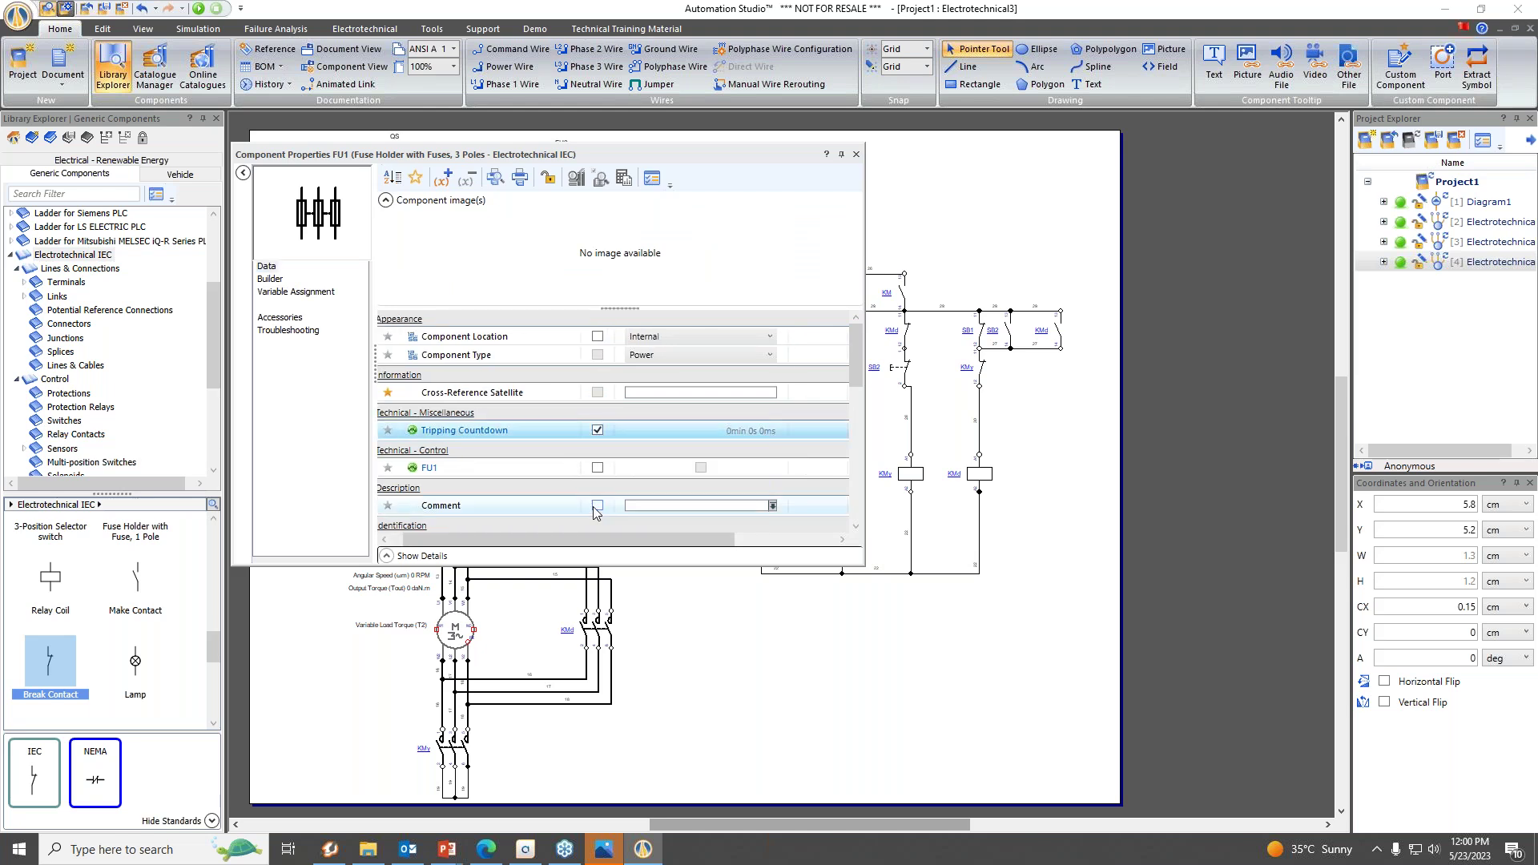
pyautogui.click(857, 155)
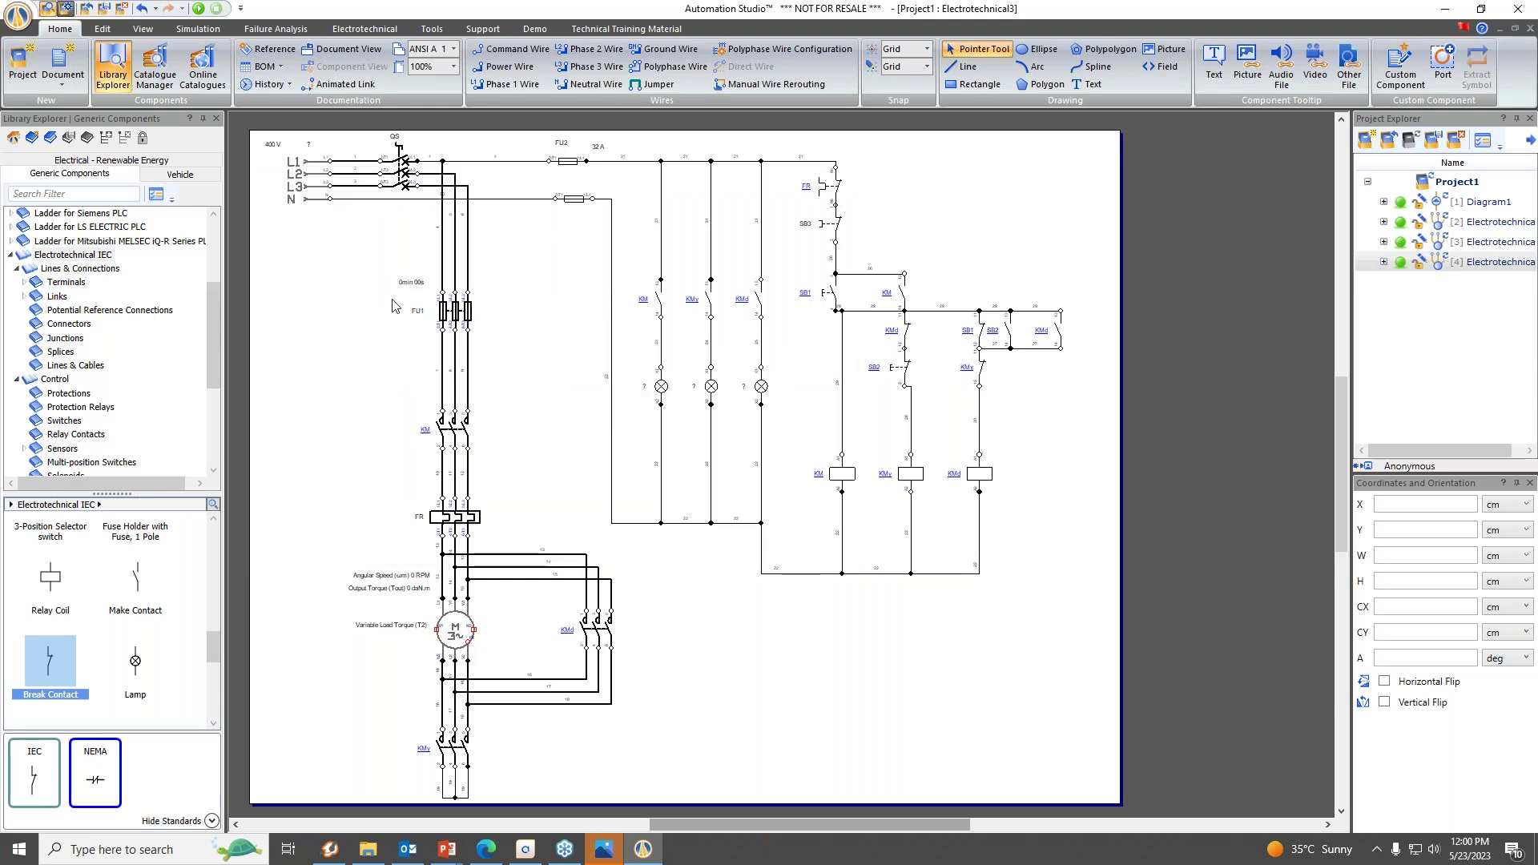
# Set the font of FU1's tripping countdown label to Arial Black, size 10.
pyautogui.click(412, 283)
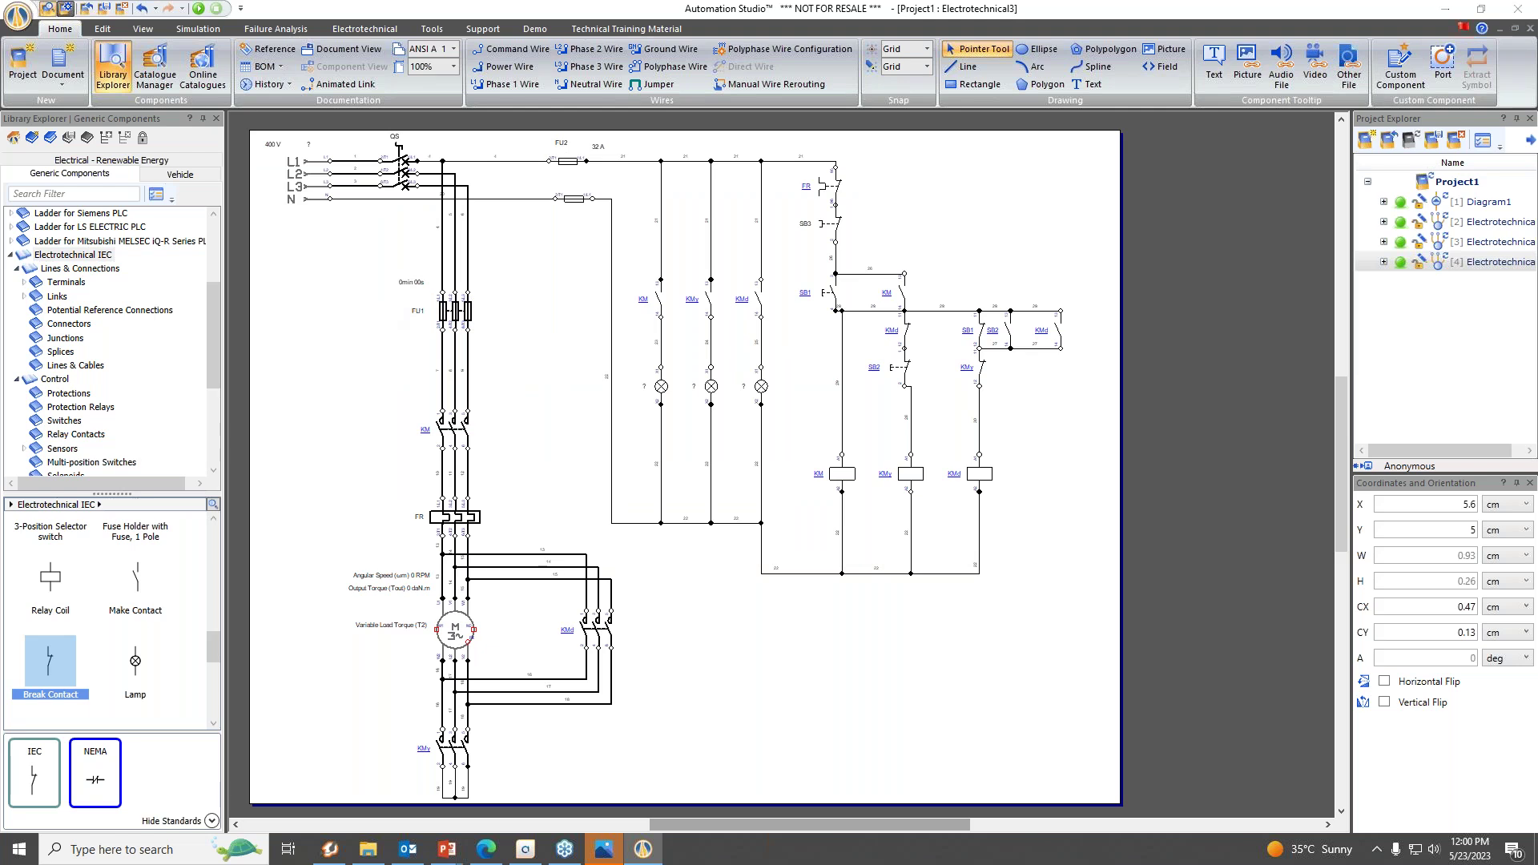
pyautogui.click(631, 665)
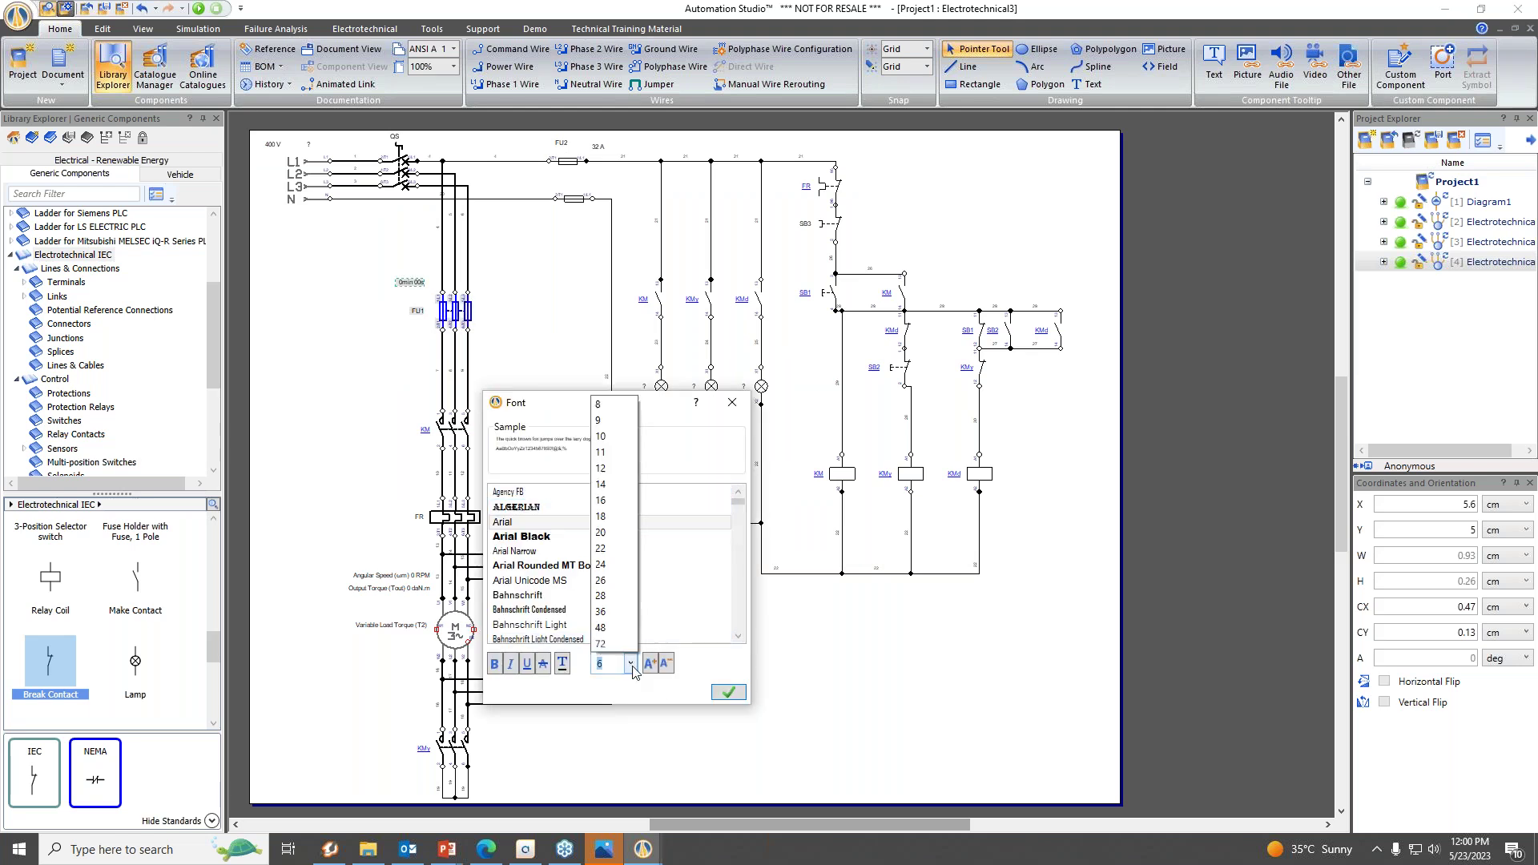
pyautogui.click(604, 438)
pyautogui.click(532, 536)
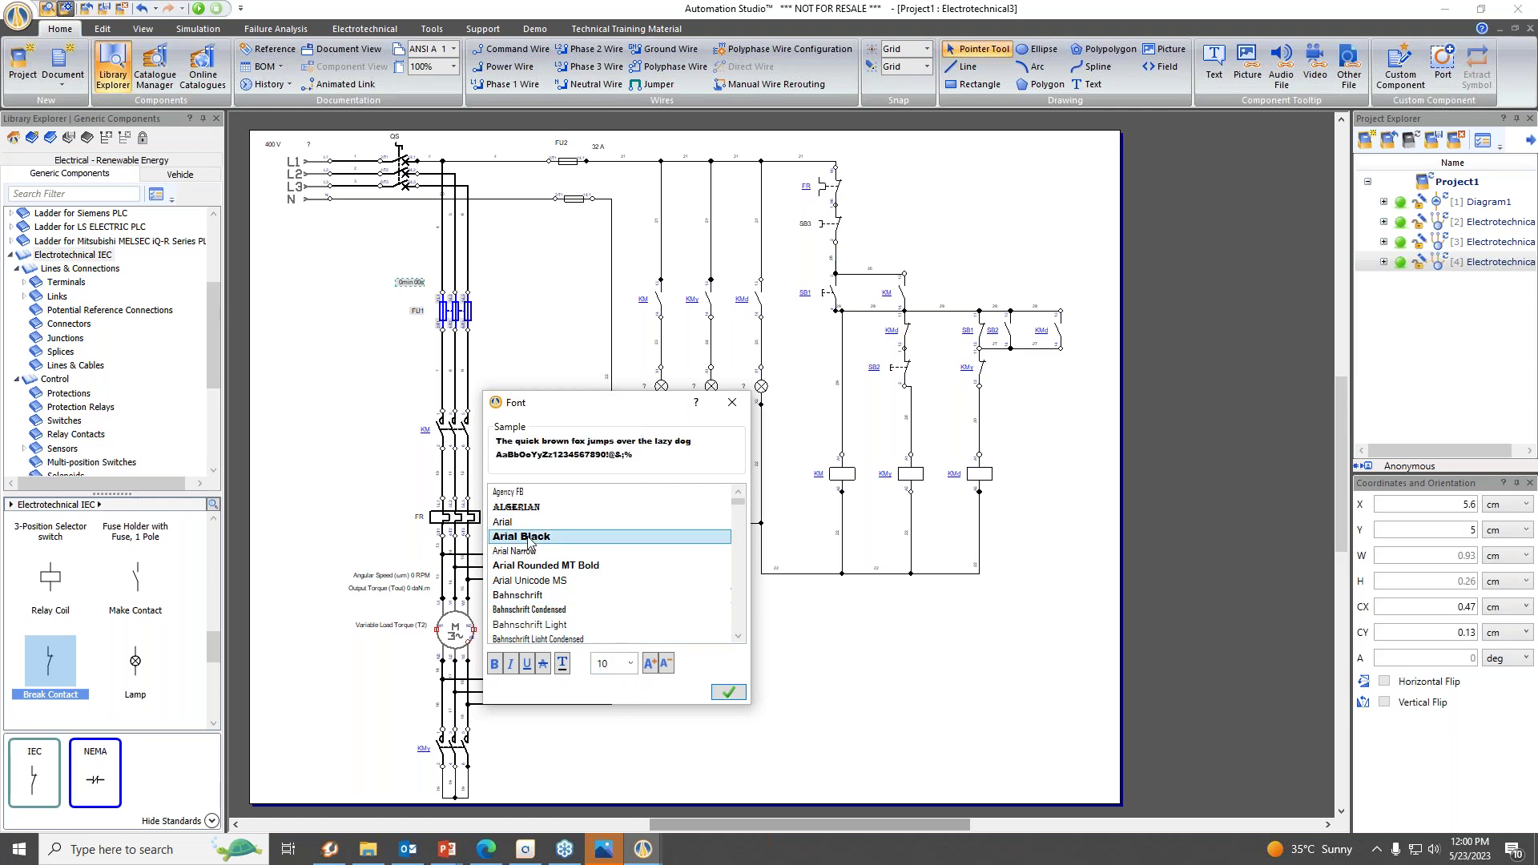
pyautogui.click(727, 692)
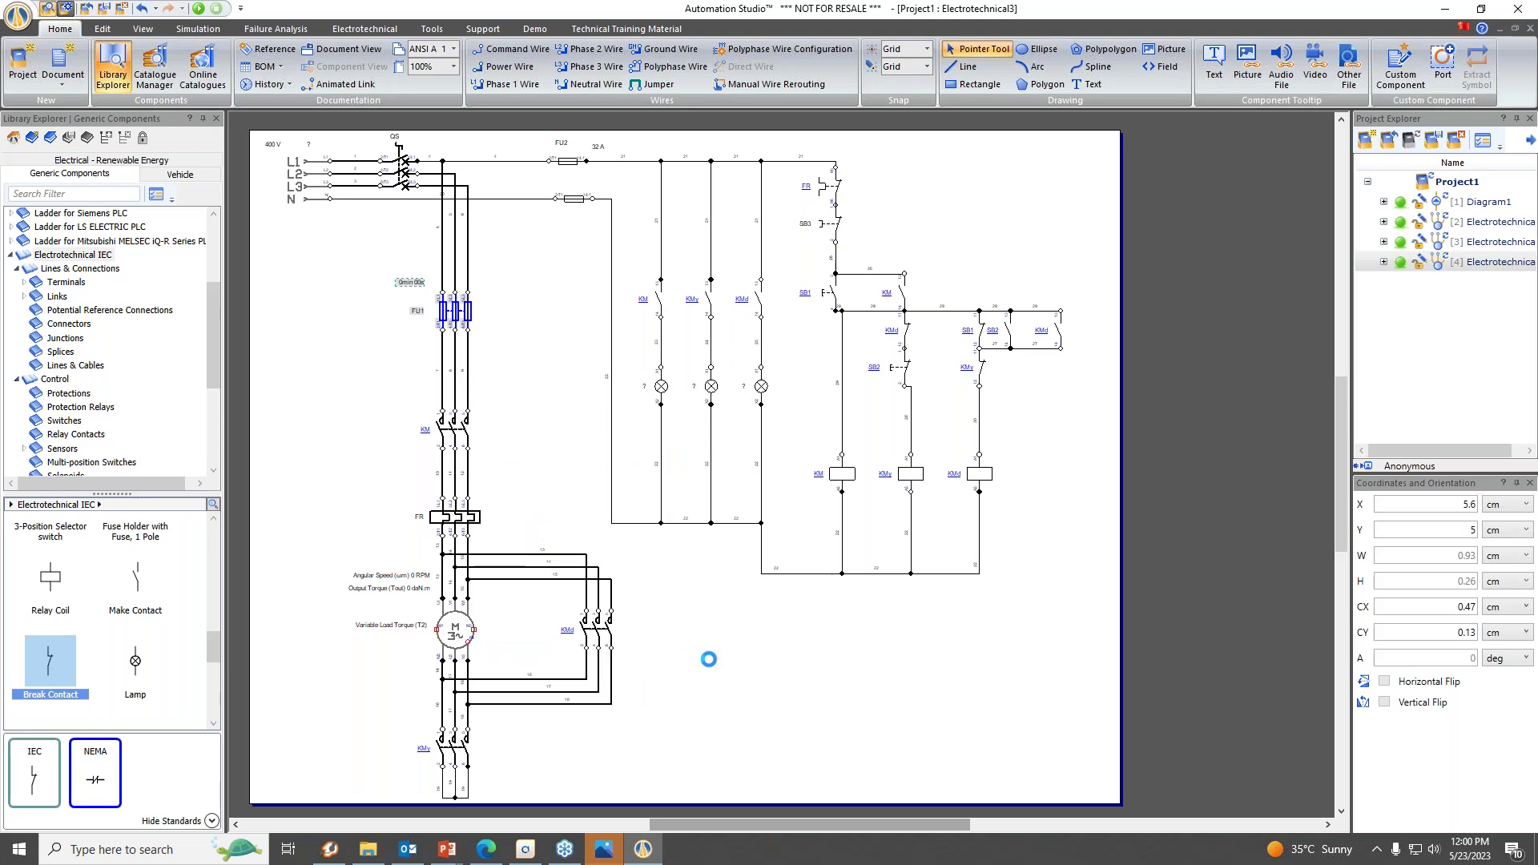
pyautogui.press('Escape')
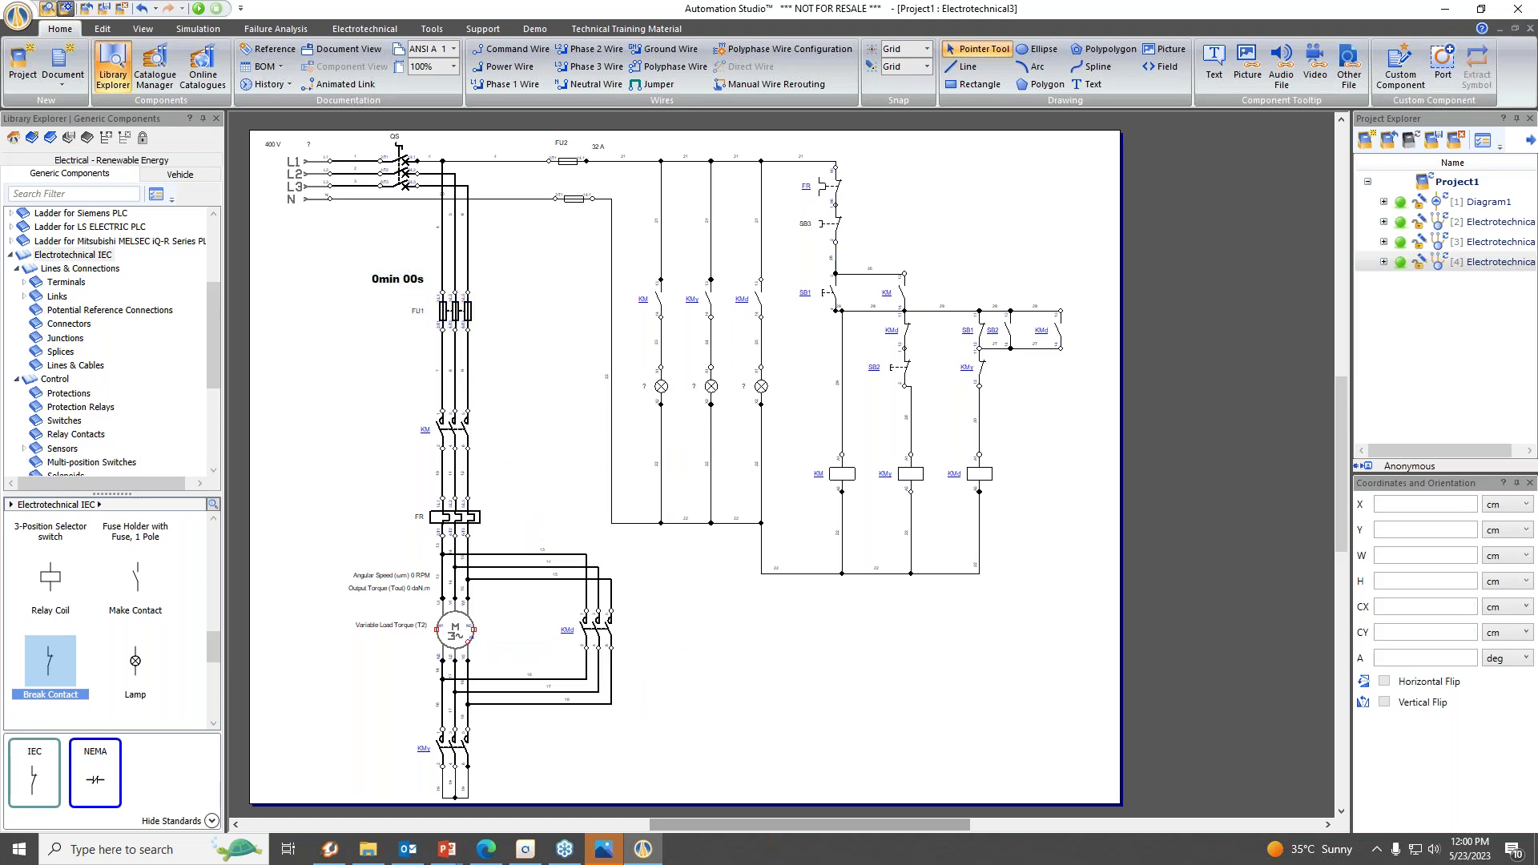
# Restart the simulation, closing QS and actuating SB1 to run the motor in star again.
pyautogui.click(199, 9)
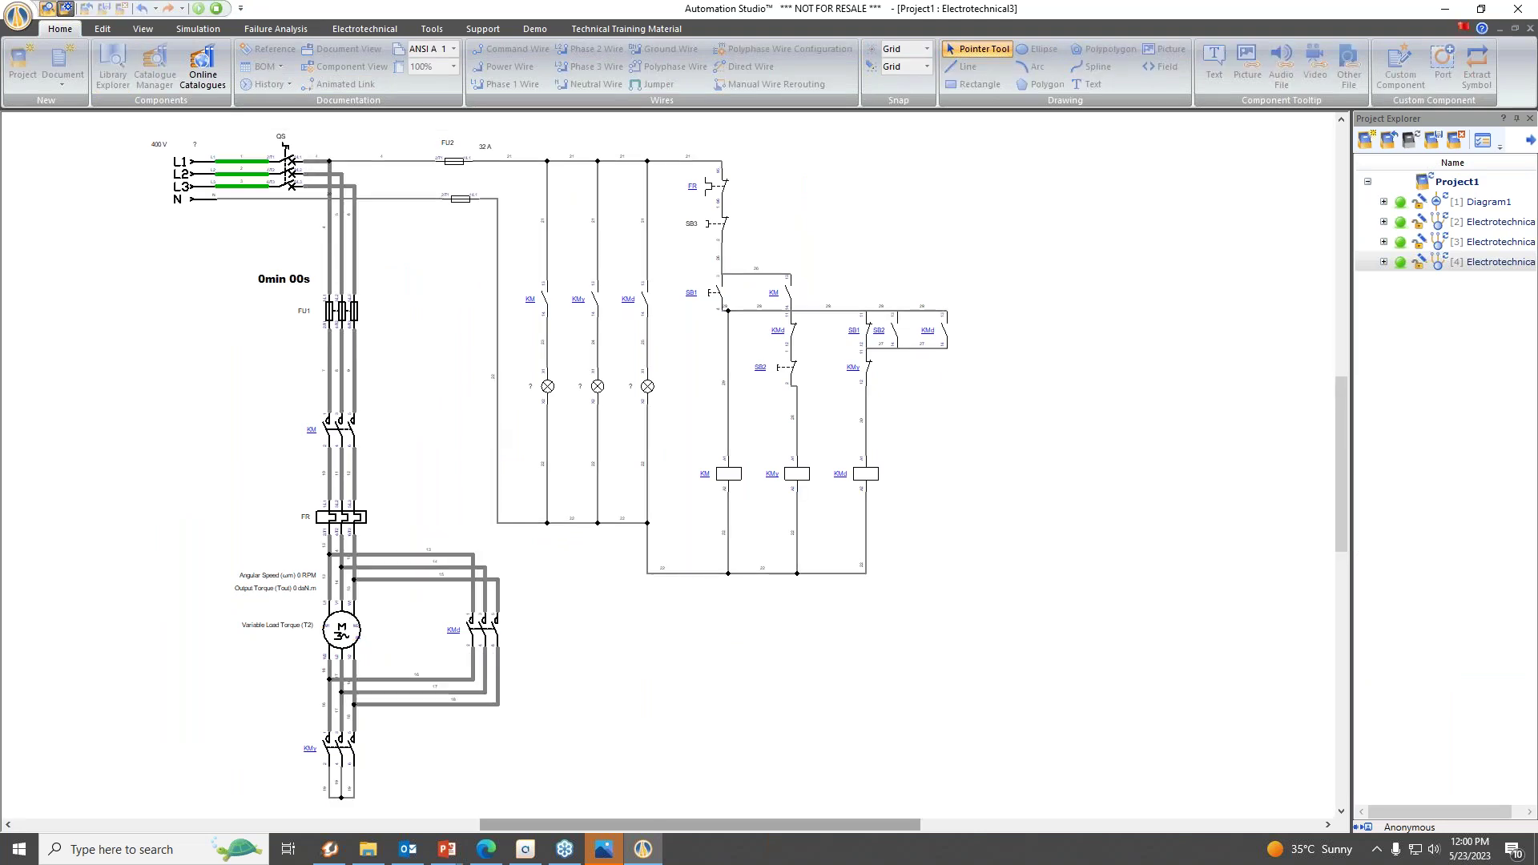
pyautogui.click(286, 149)
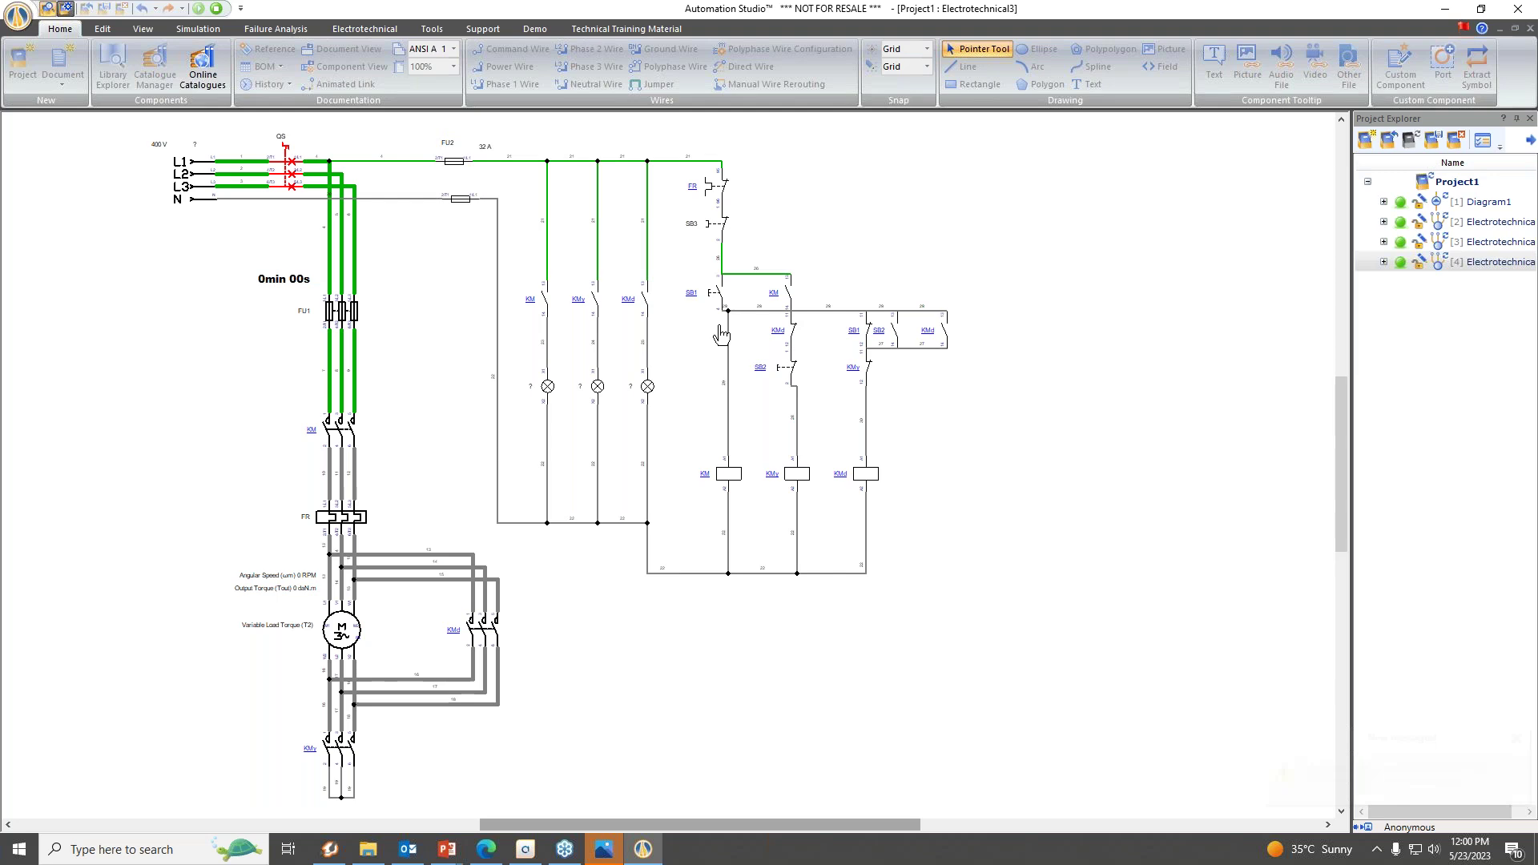
pyautogui.click(717, 295)
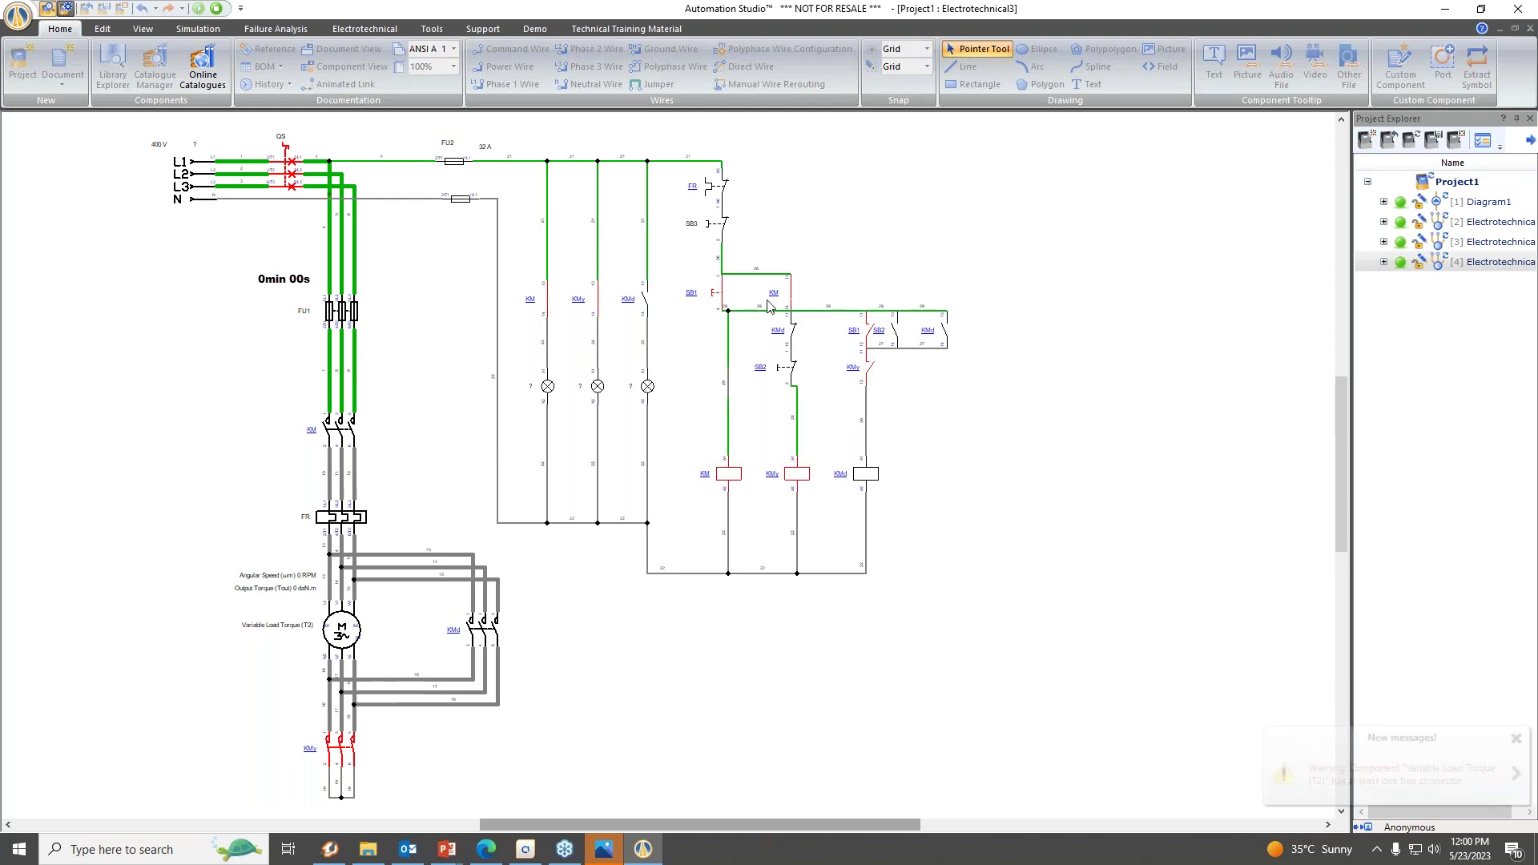
# Overload the motor with a constant load torque of about 27 daN.m, reduce it to about 22 daN.m, and end the simulation.
pyautogui.click(361, 634)
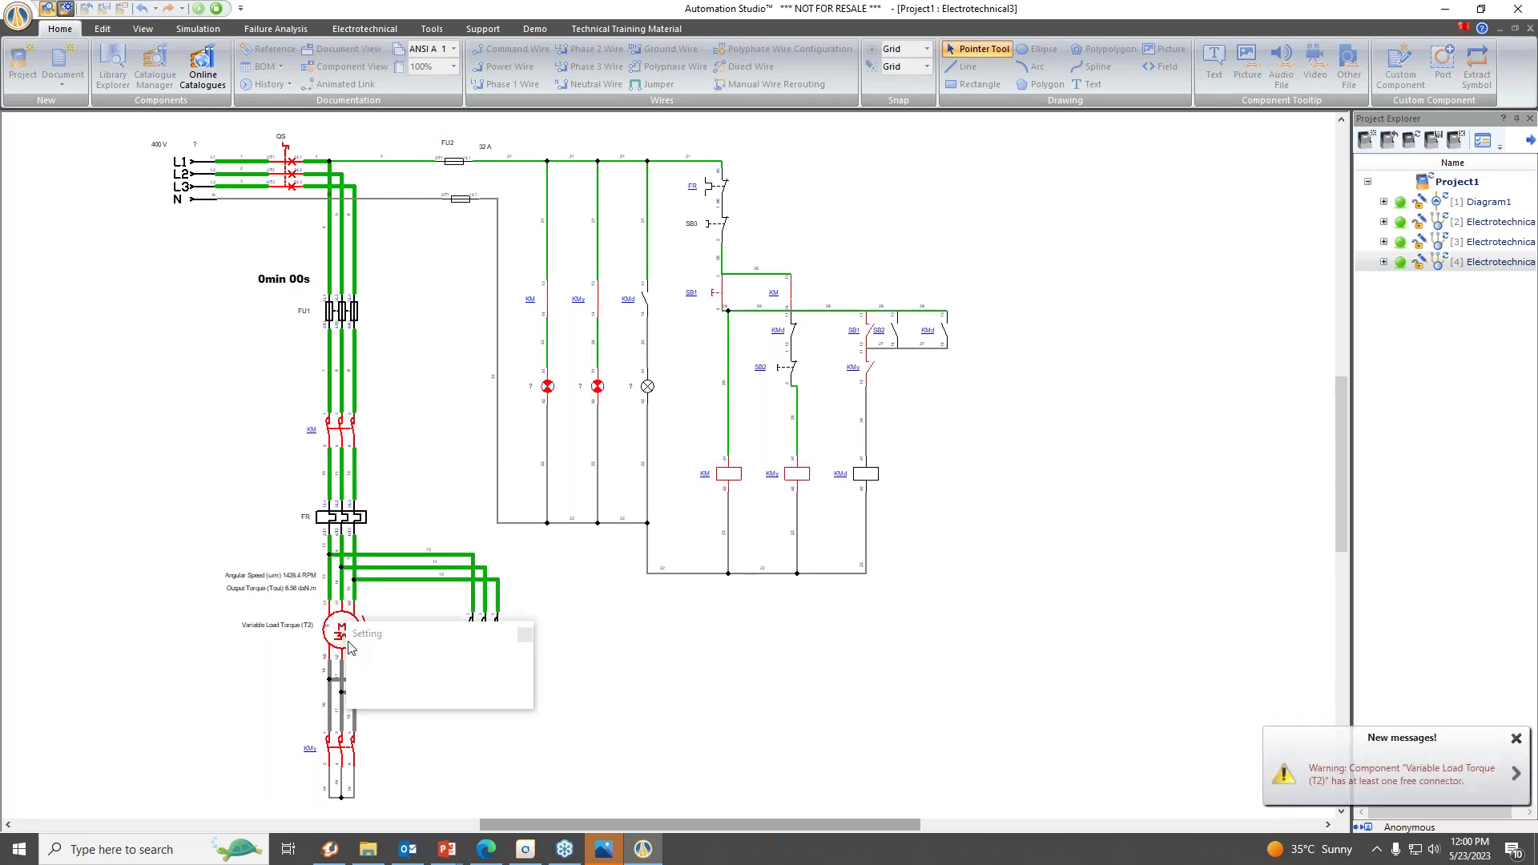
pyautogui.moveTo(597, 699); pyautogui.dragTo(645, 705)
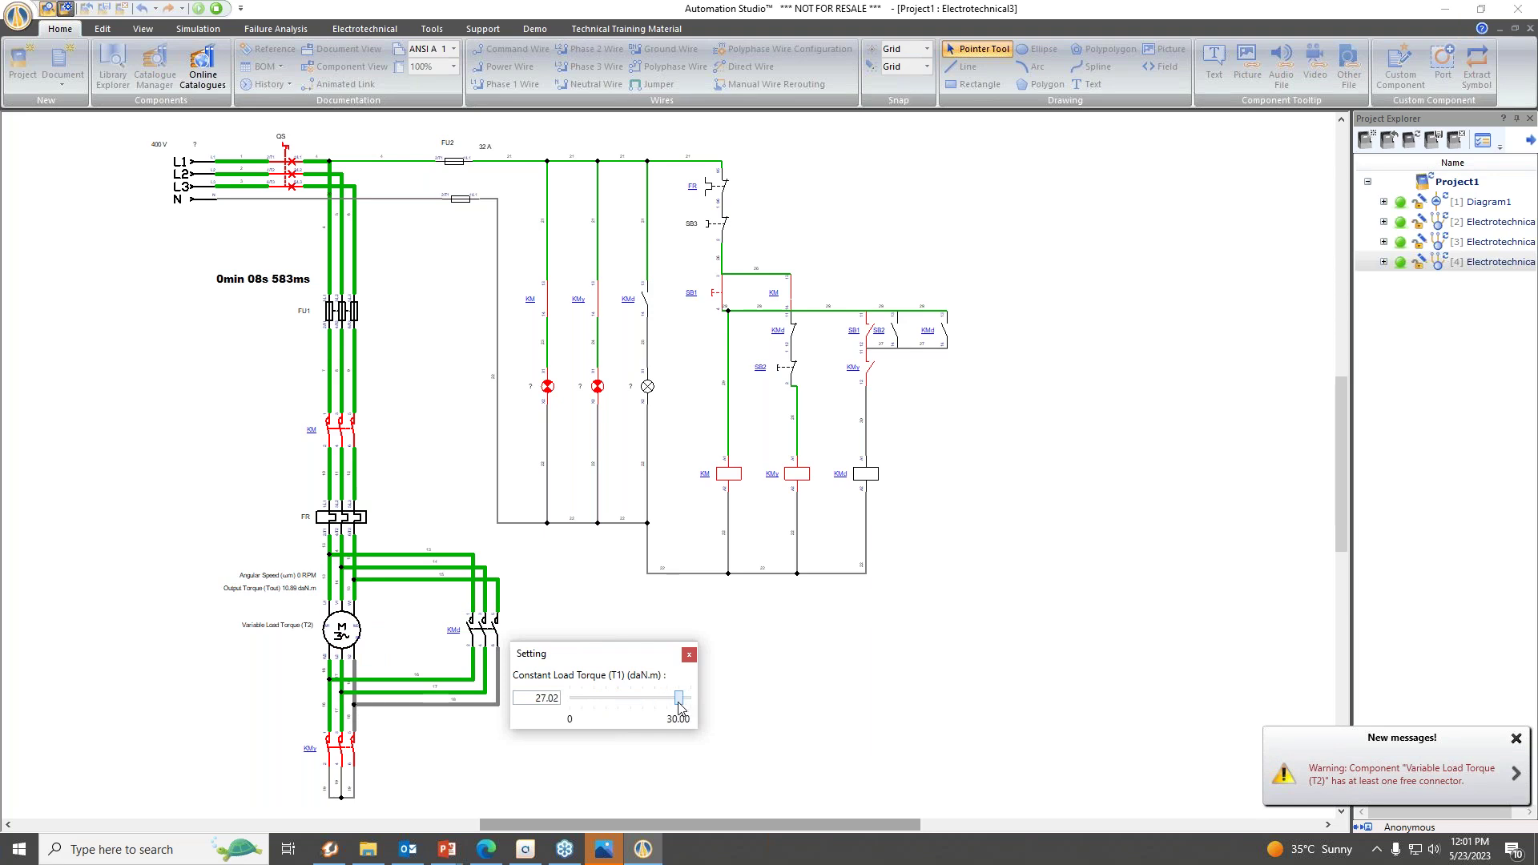
pyautogui.moveTo(671, 699); pyautogui.dragTo(660, 702)
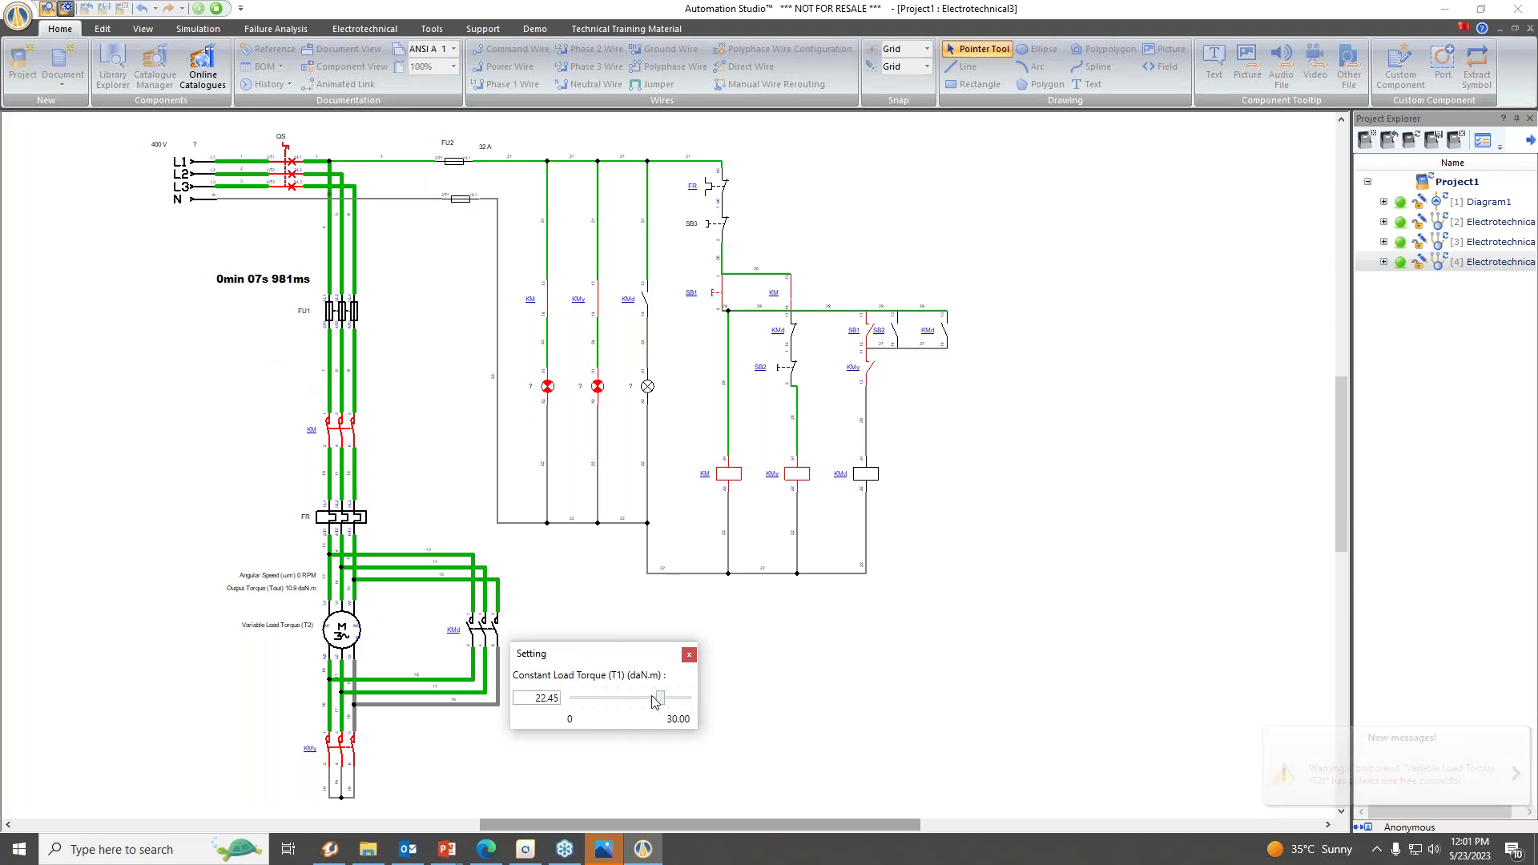
pyautogui.moveTo(660, 701); pyautogui.dragTo(641, 706)
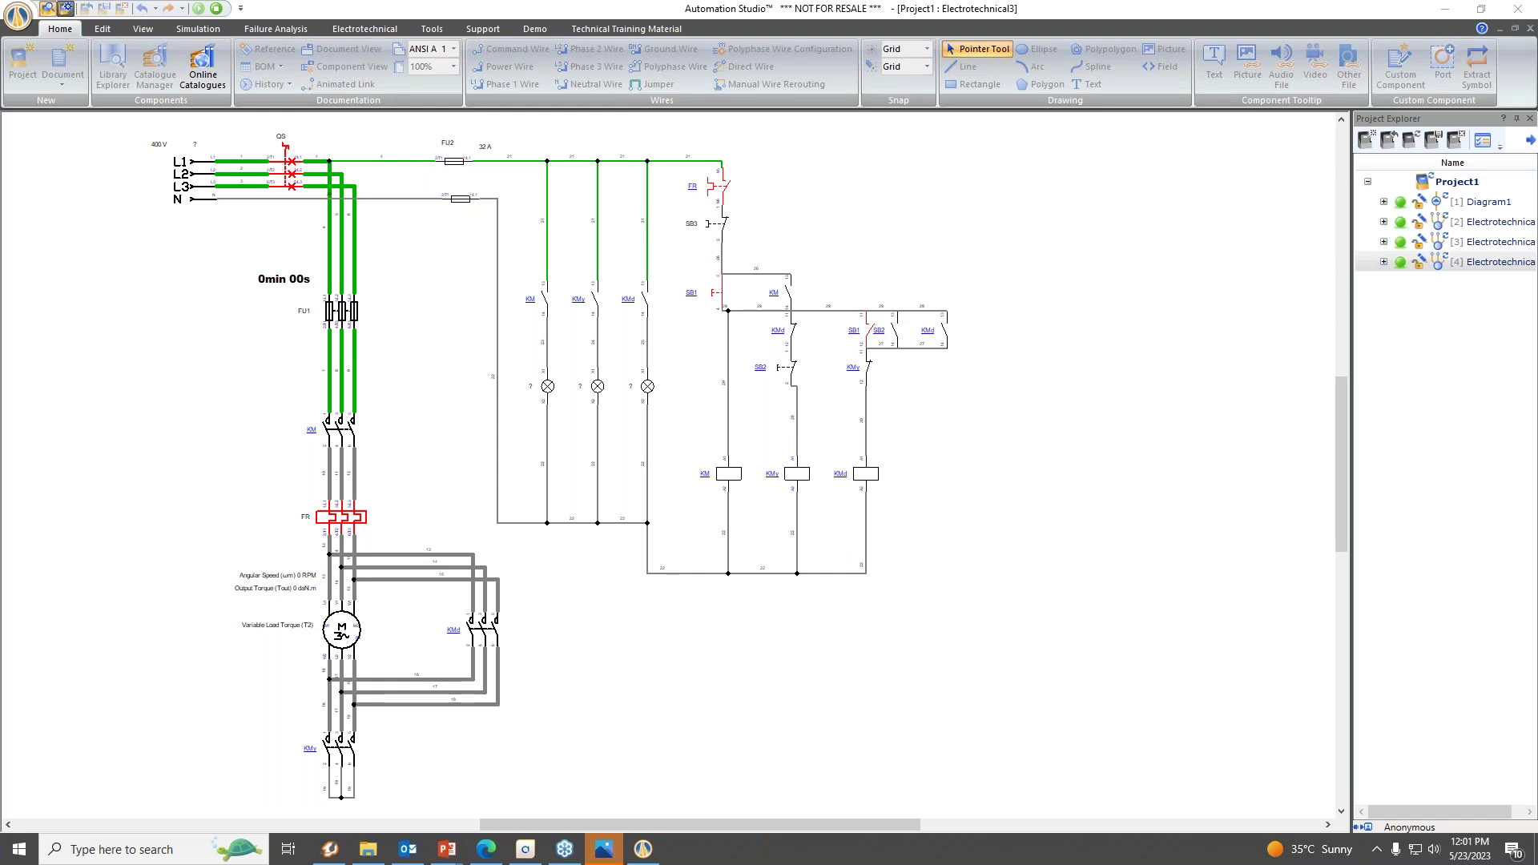
pyautogui.click(216, 11)
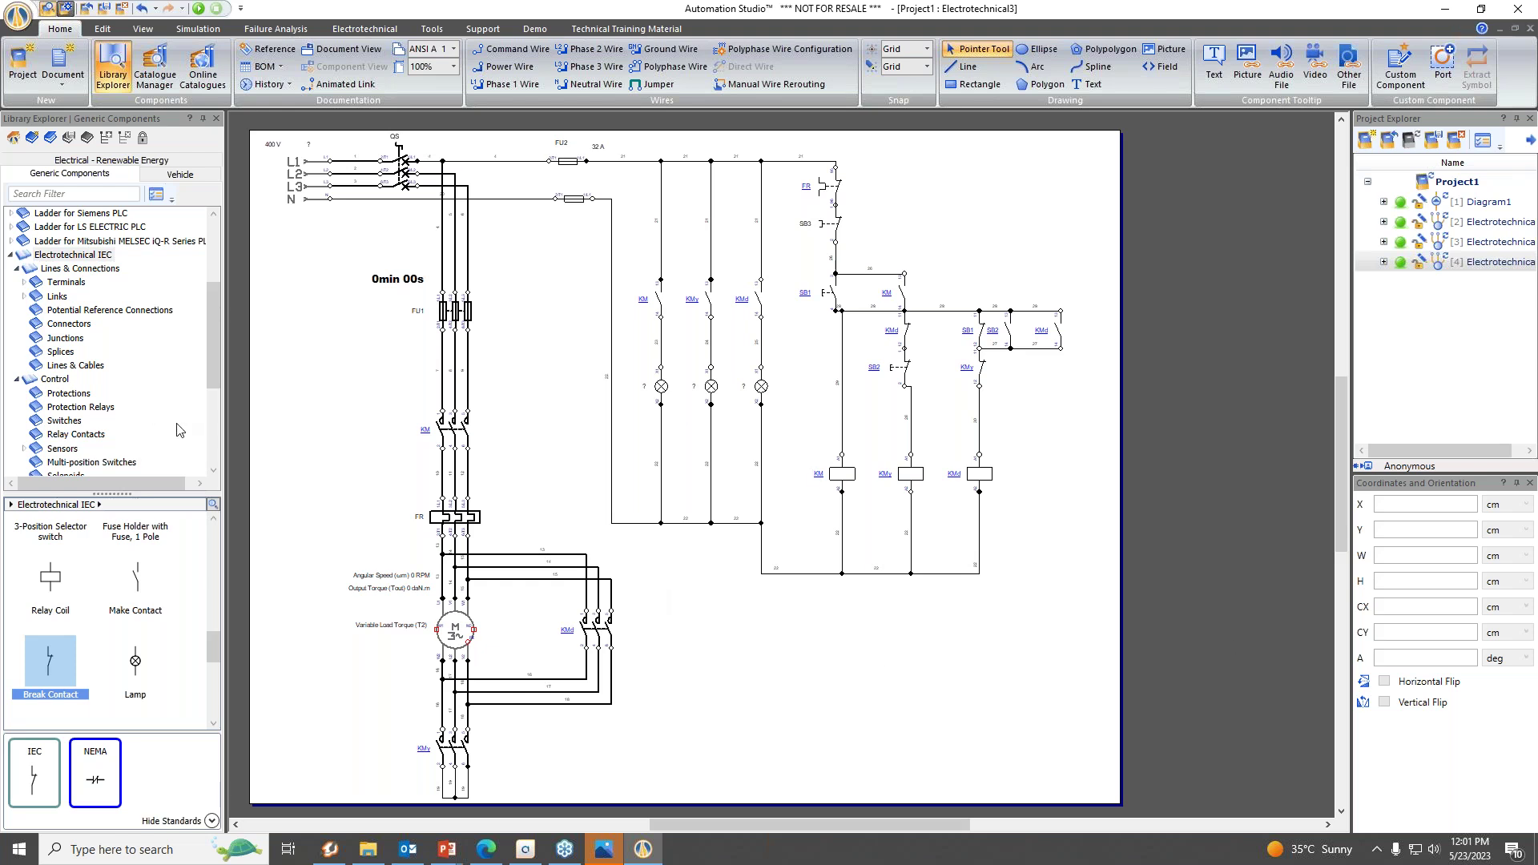
pyautogui.rightClick(736, 655)
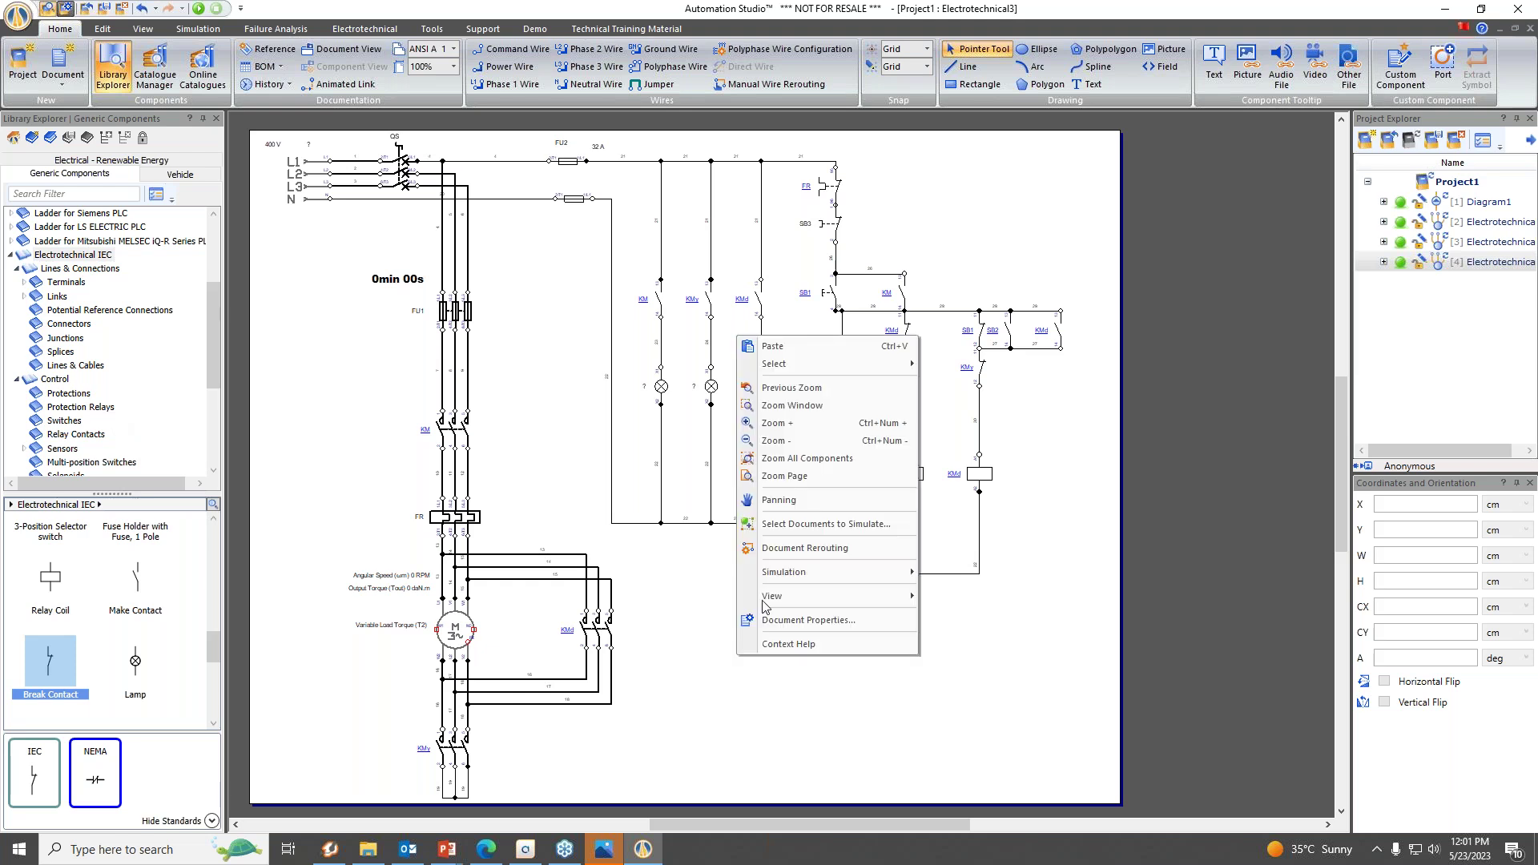
pyautogui.click(804, 459)
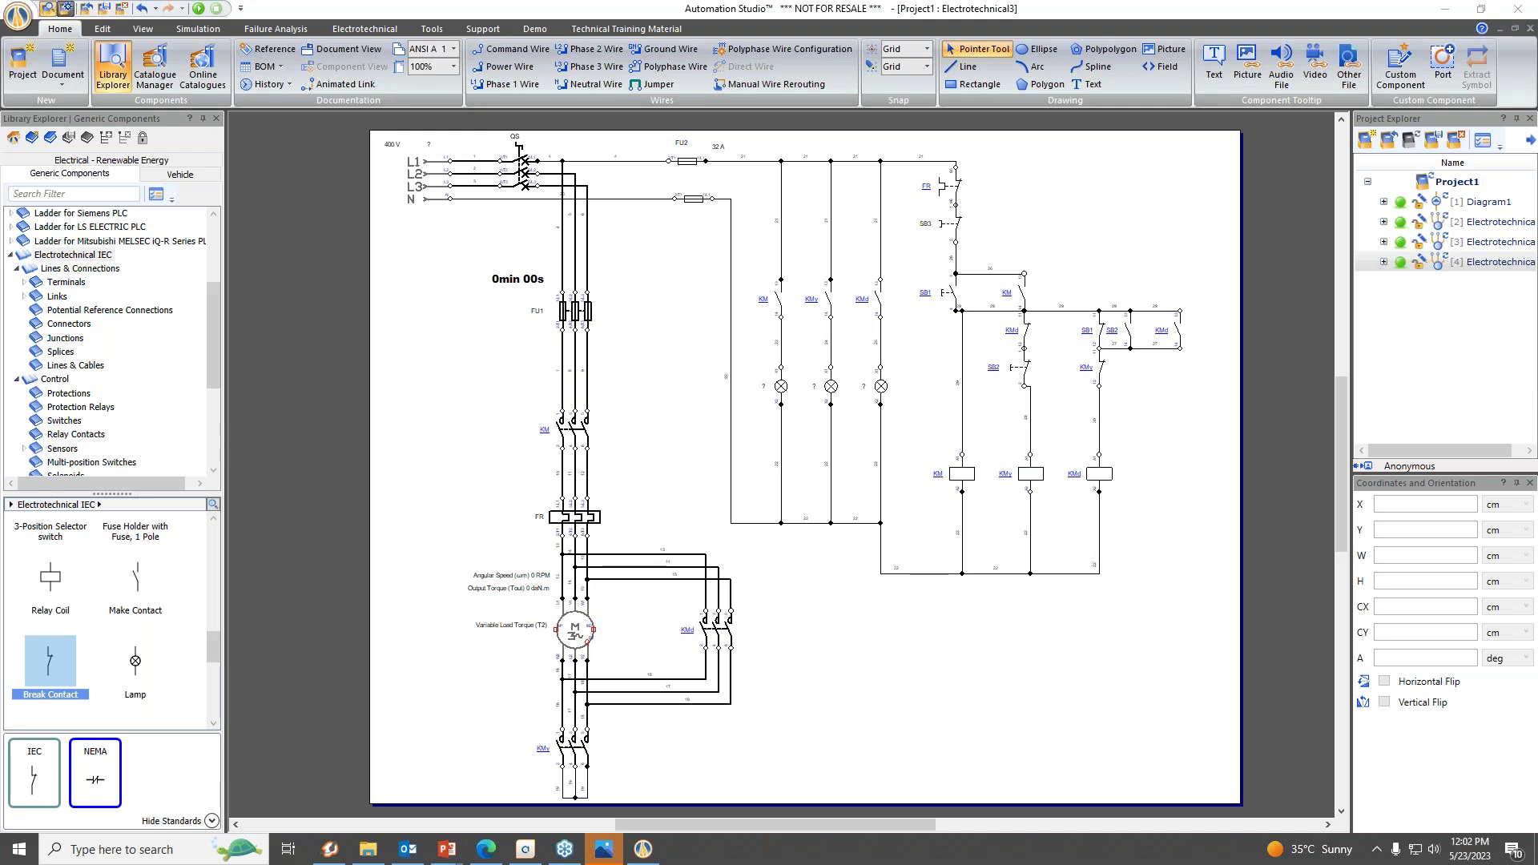
pyautogui.click(810, 825)
pyautogui.moveTo(814, 824); pyautogui.dragTo(828, 824)
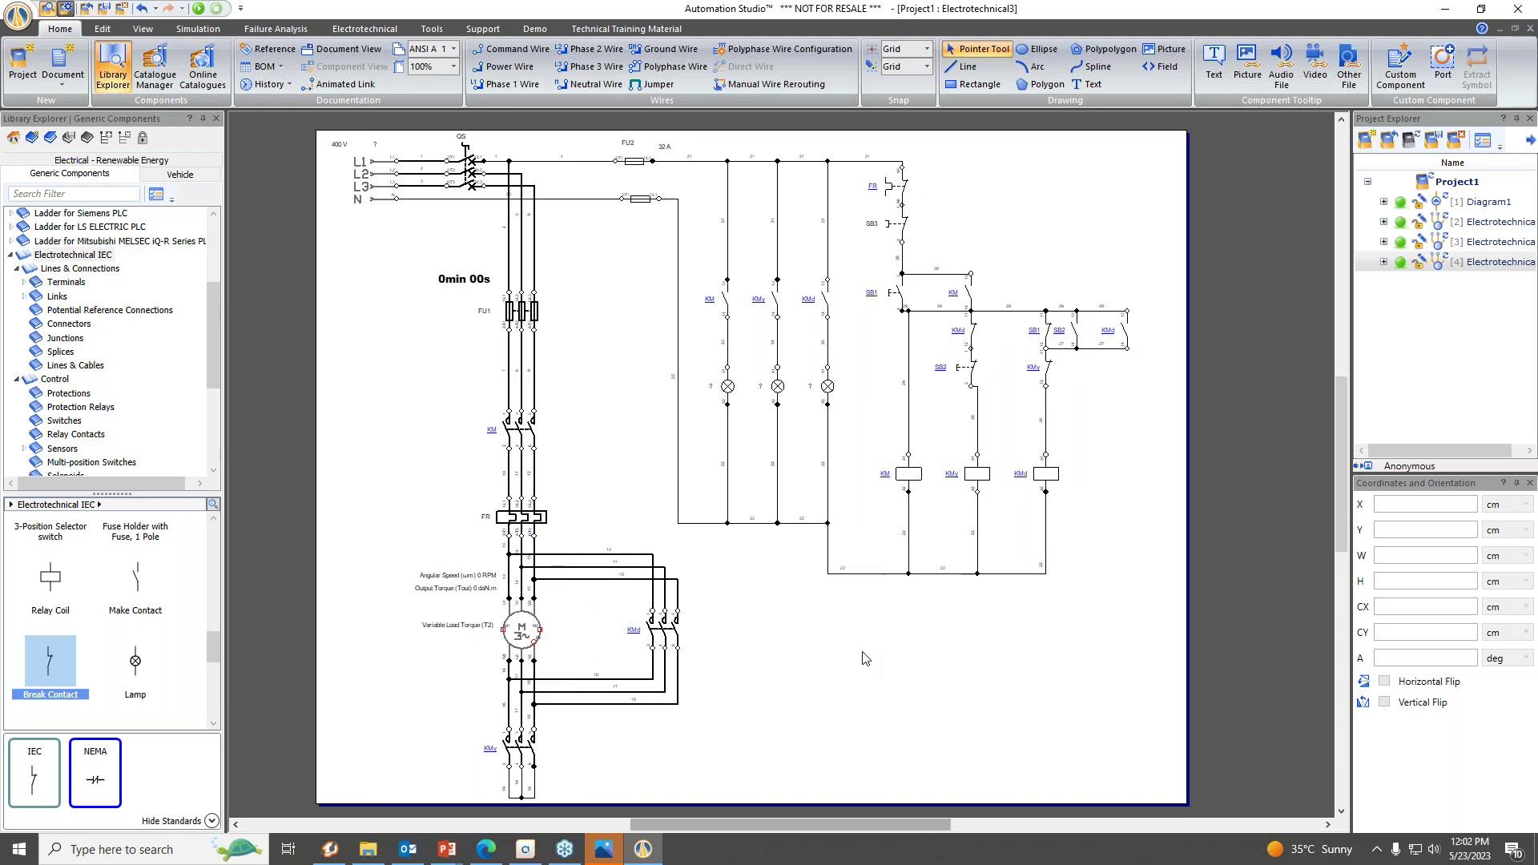
# Open the Catalogue Manager and select the Star-Delta Motor Starter project among the Demonstration catalogue's Electrotechnical > Electrical examples.
pyautogui.click(157, 77)
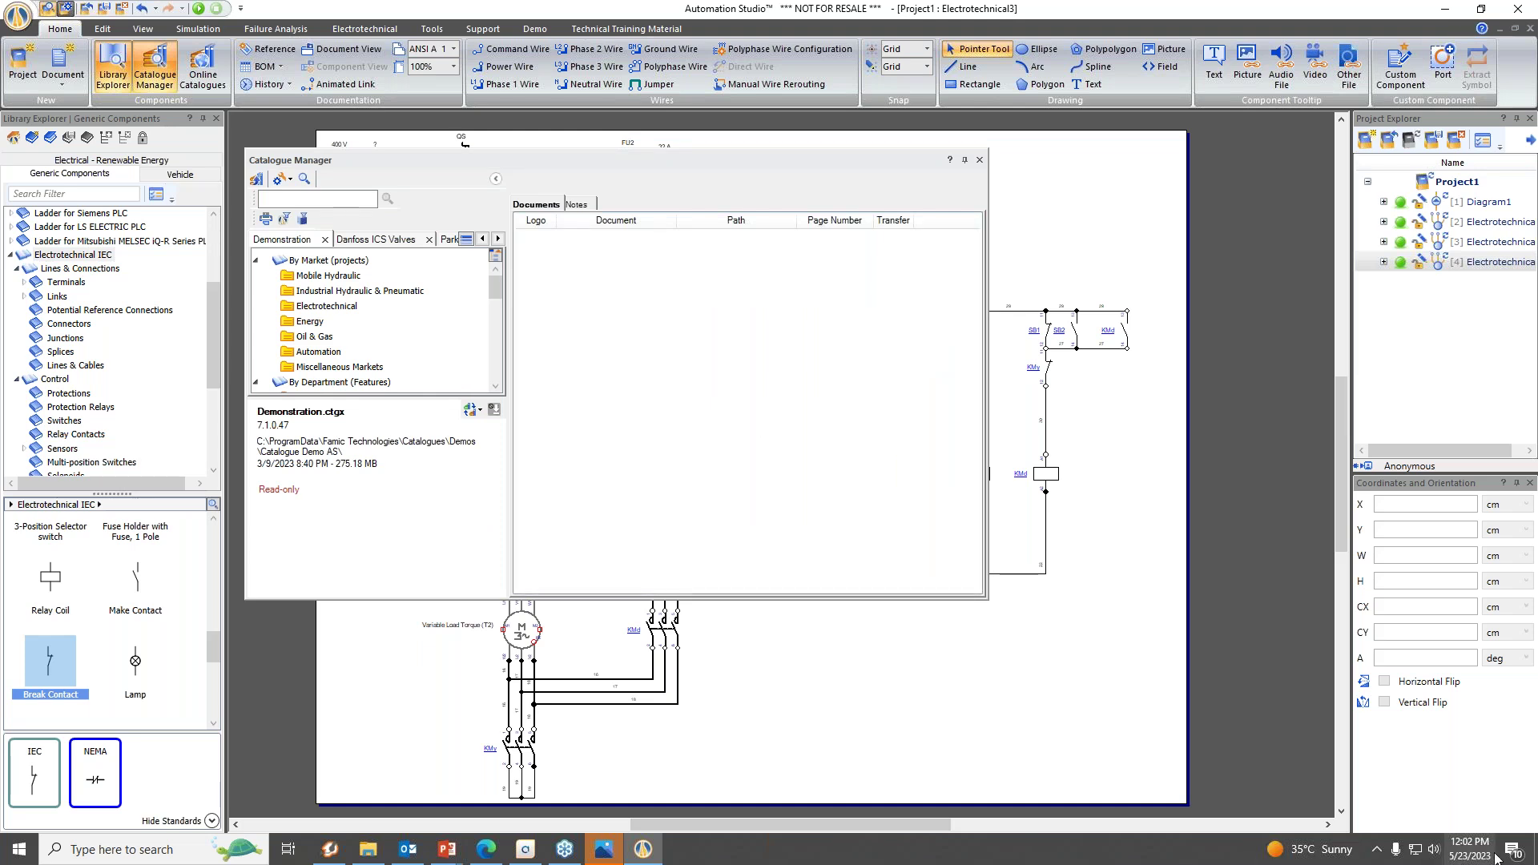
pyautogui.scroll(-1, 355, 341)
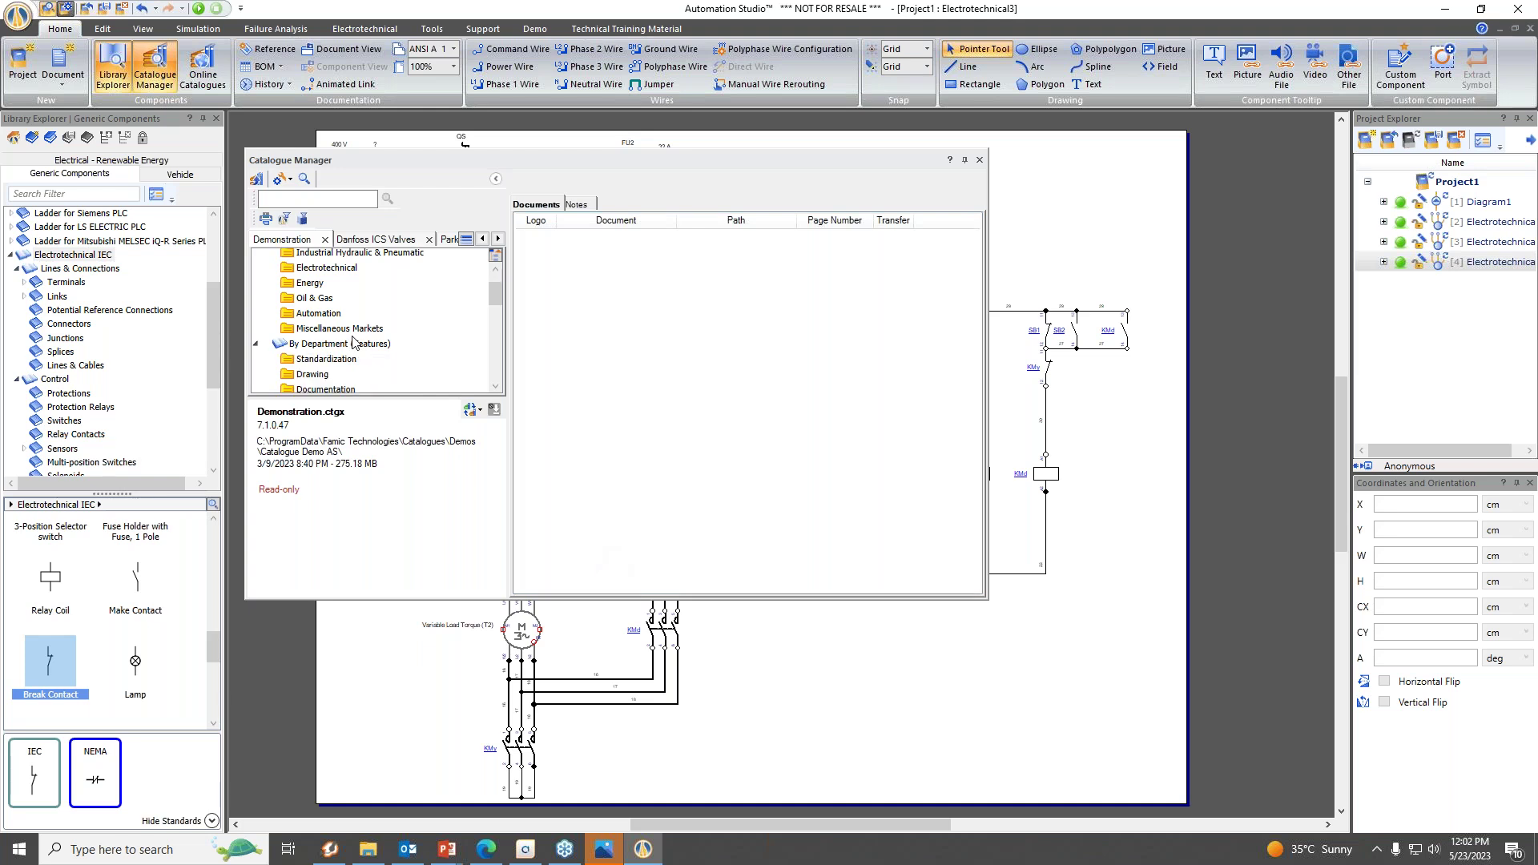
pyautogui.scroll(1, 355, 341)
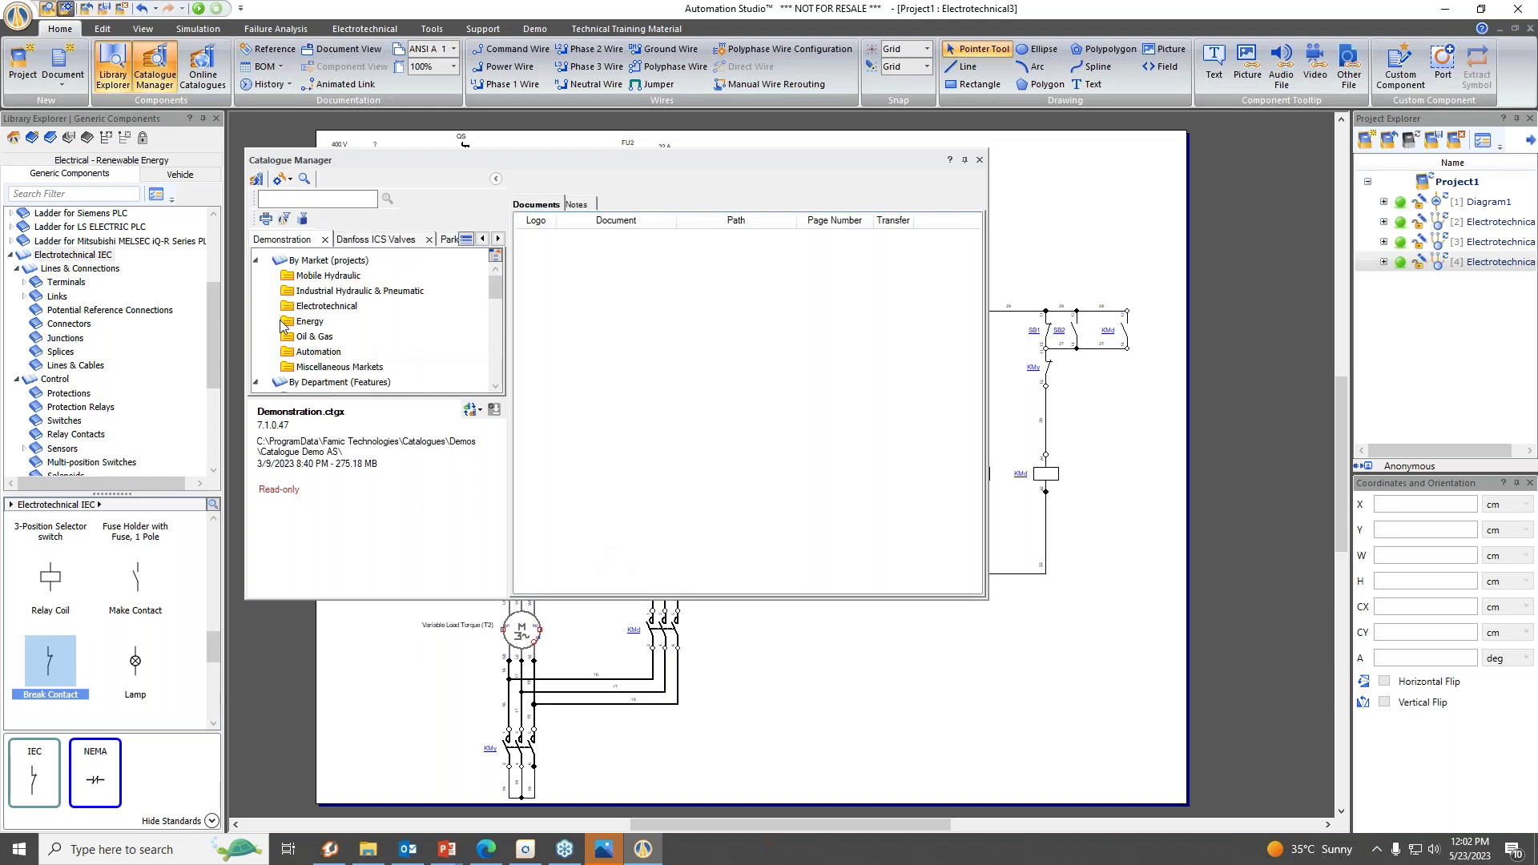
pyautogui.doubleClick(328, 309)
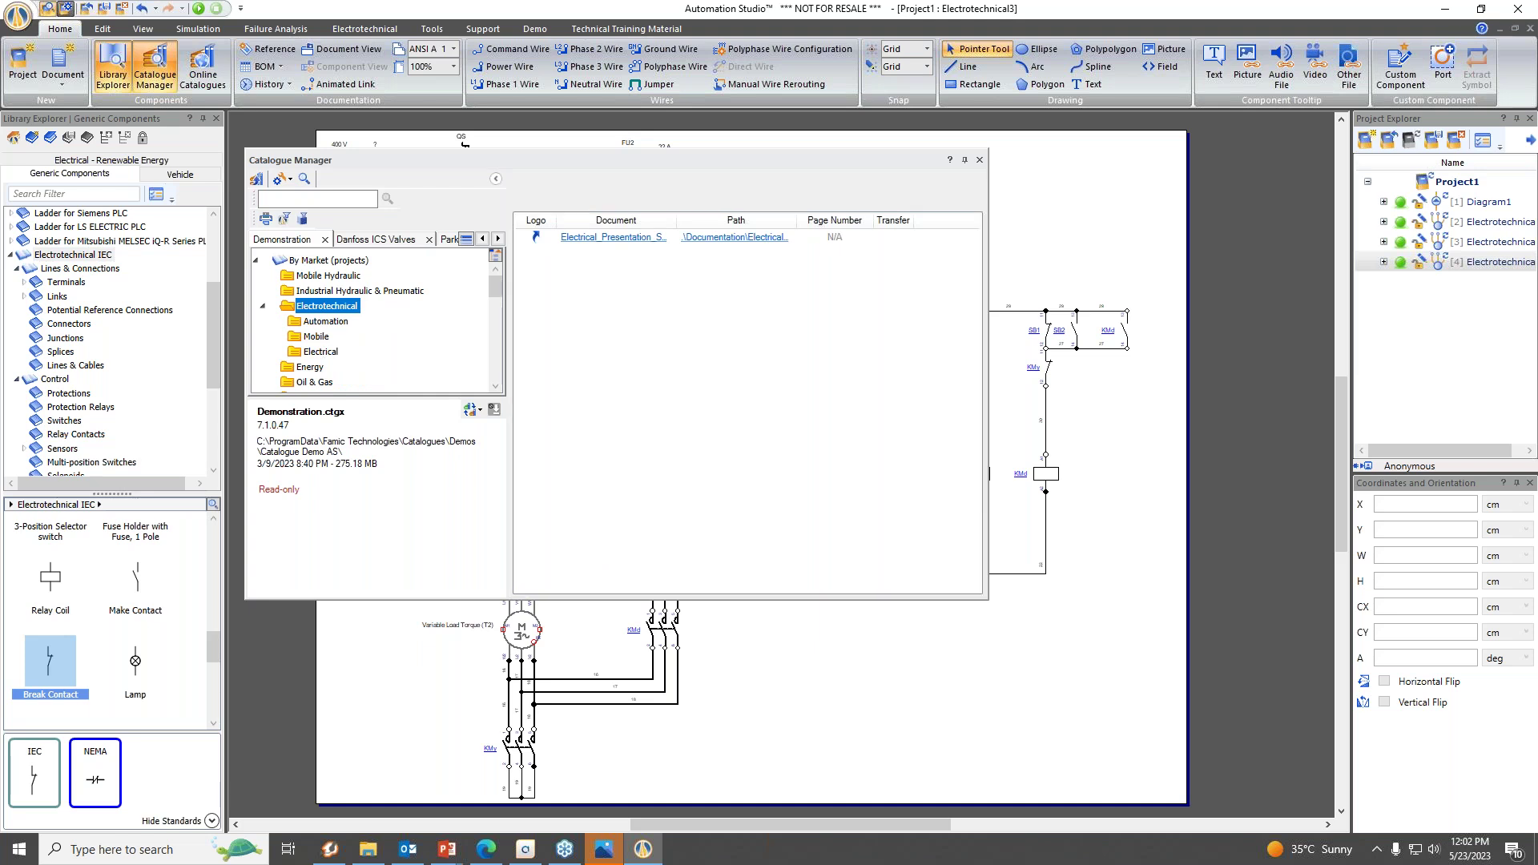
pyautogui.doubleClick(349, 353)
pyautogui.scroll(-1, 371, 344)
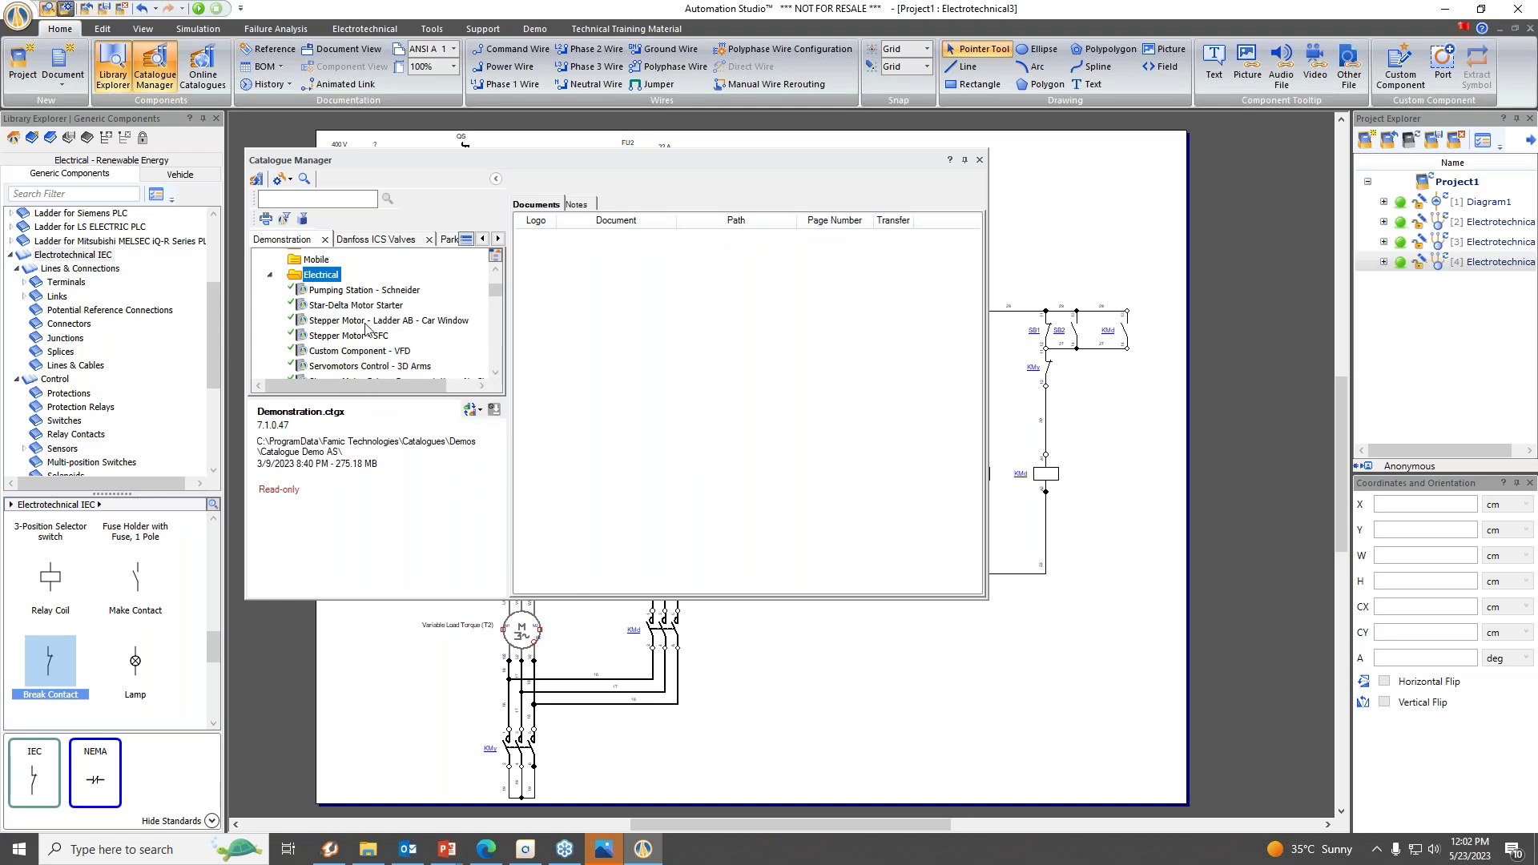
pyautogui.click(354, 311)
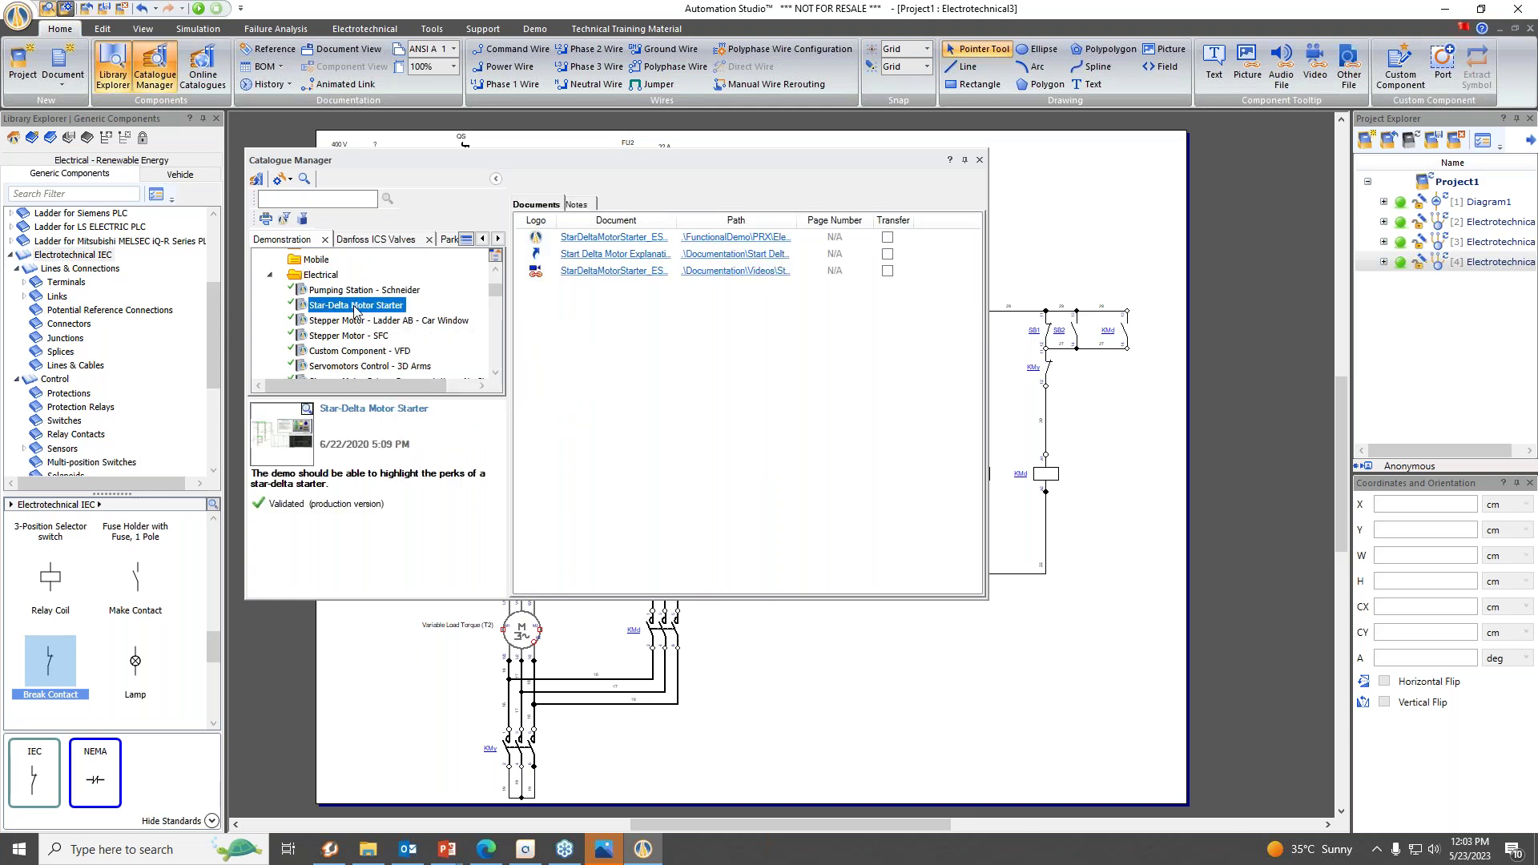
# Play the Star-Delta Motor Starter demo video from the beginning in a maximized player, and close the player.
pyautogui.click(615, 273)
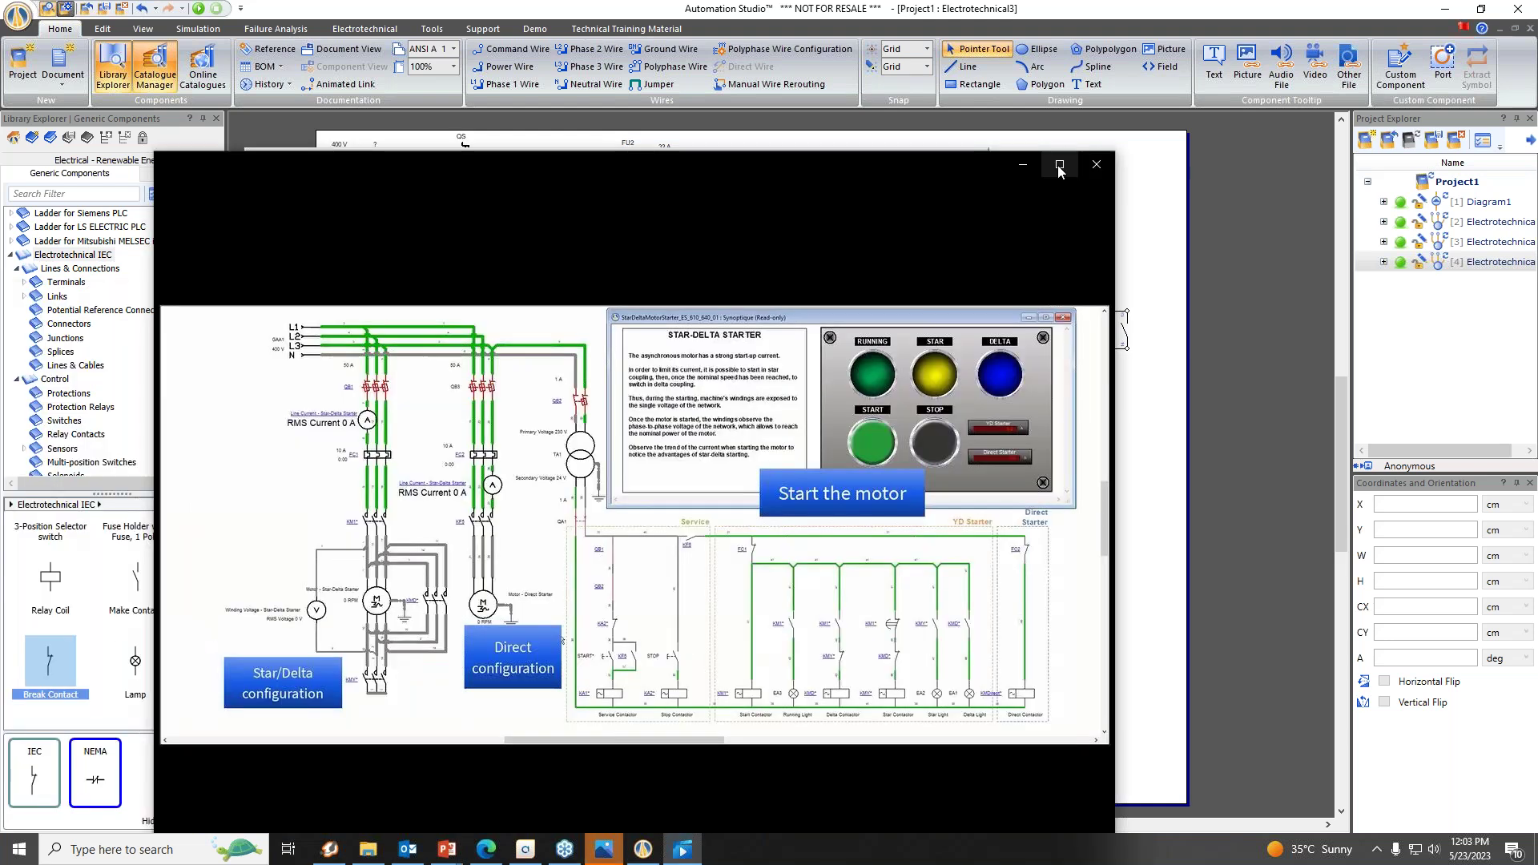
pyautogui.click(1062, 164)
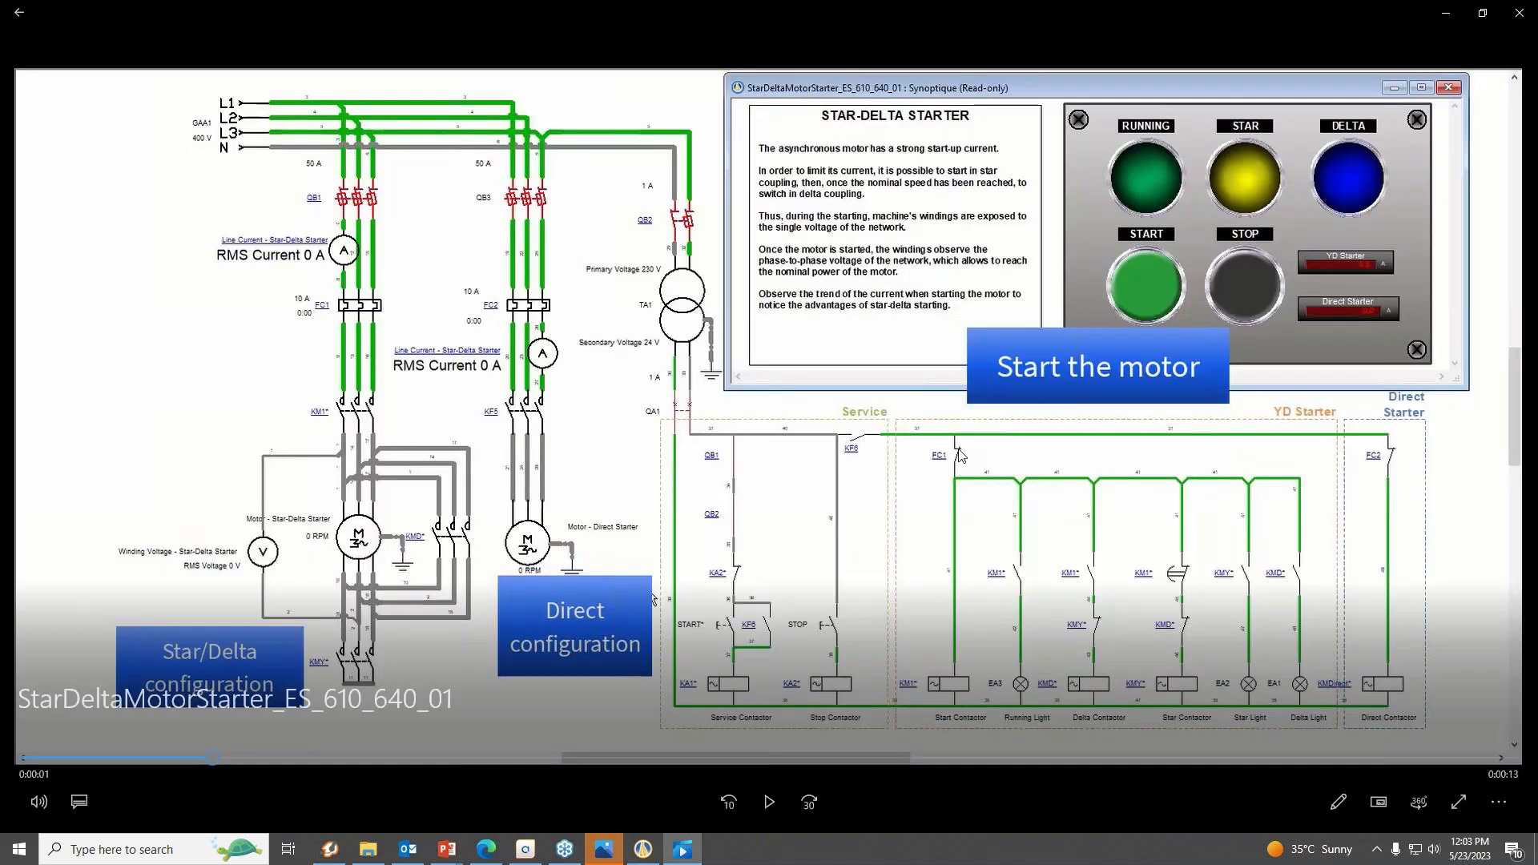
pyautogui.click(214, 760)
pyautogui.moveTo(214, 761); pyautogui.dragTo(26, 758)
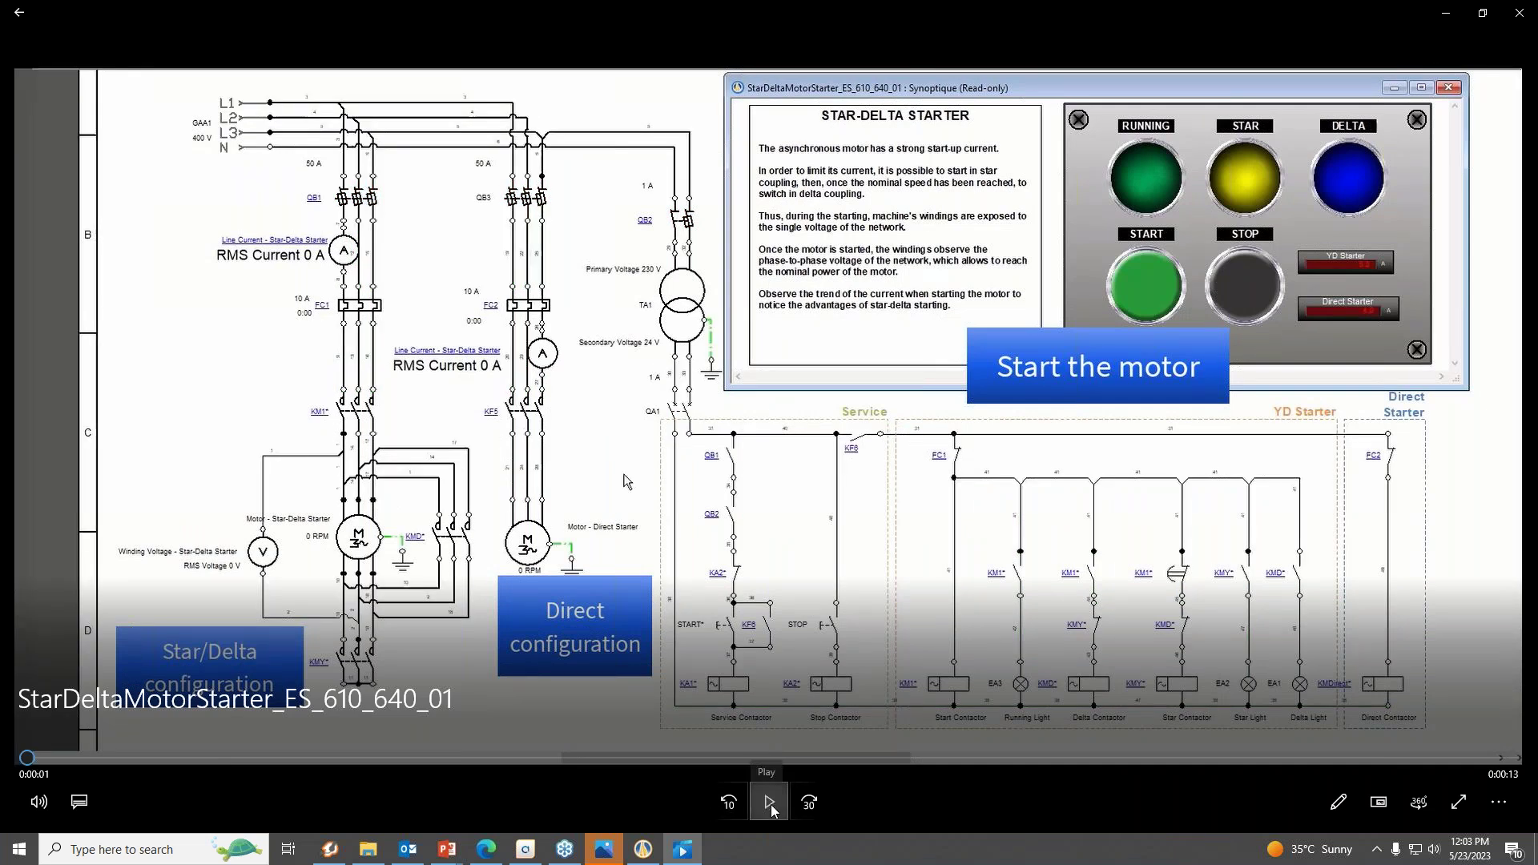
pyautogui.click(770, 803)
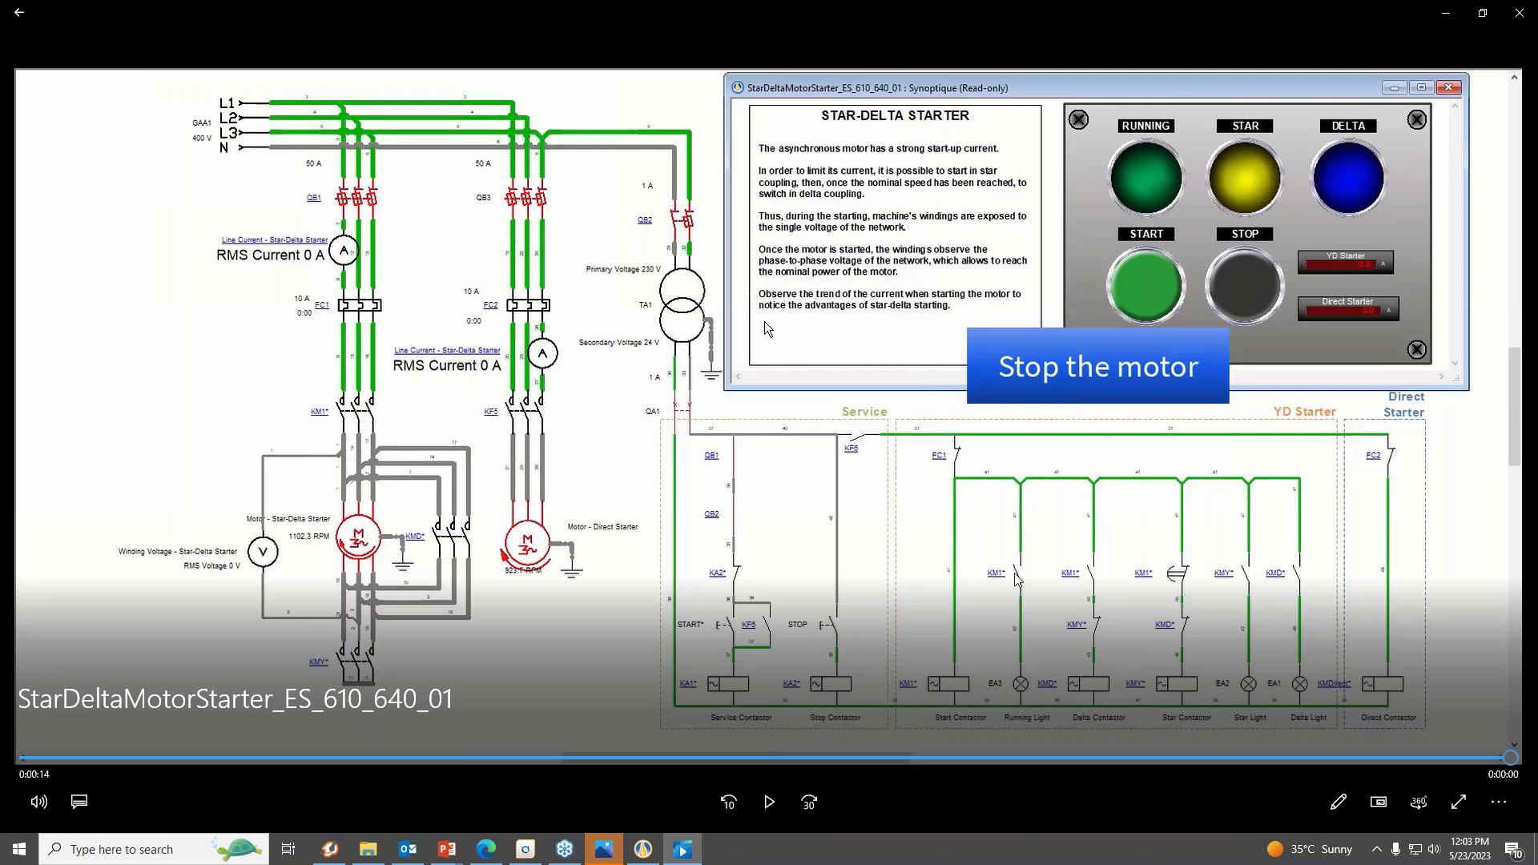
pyautogui.doubleClick(753, 436)
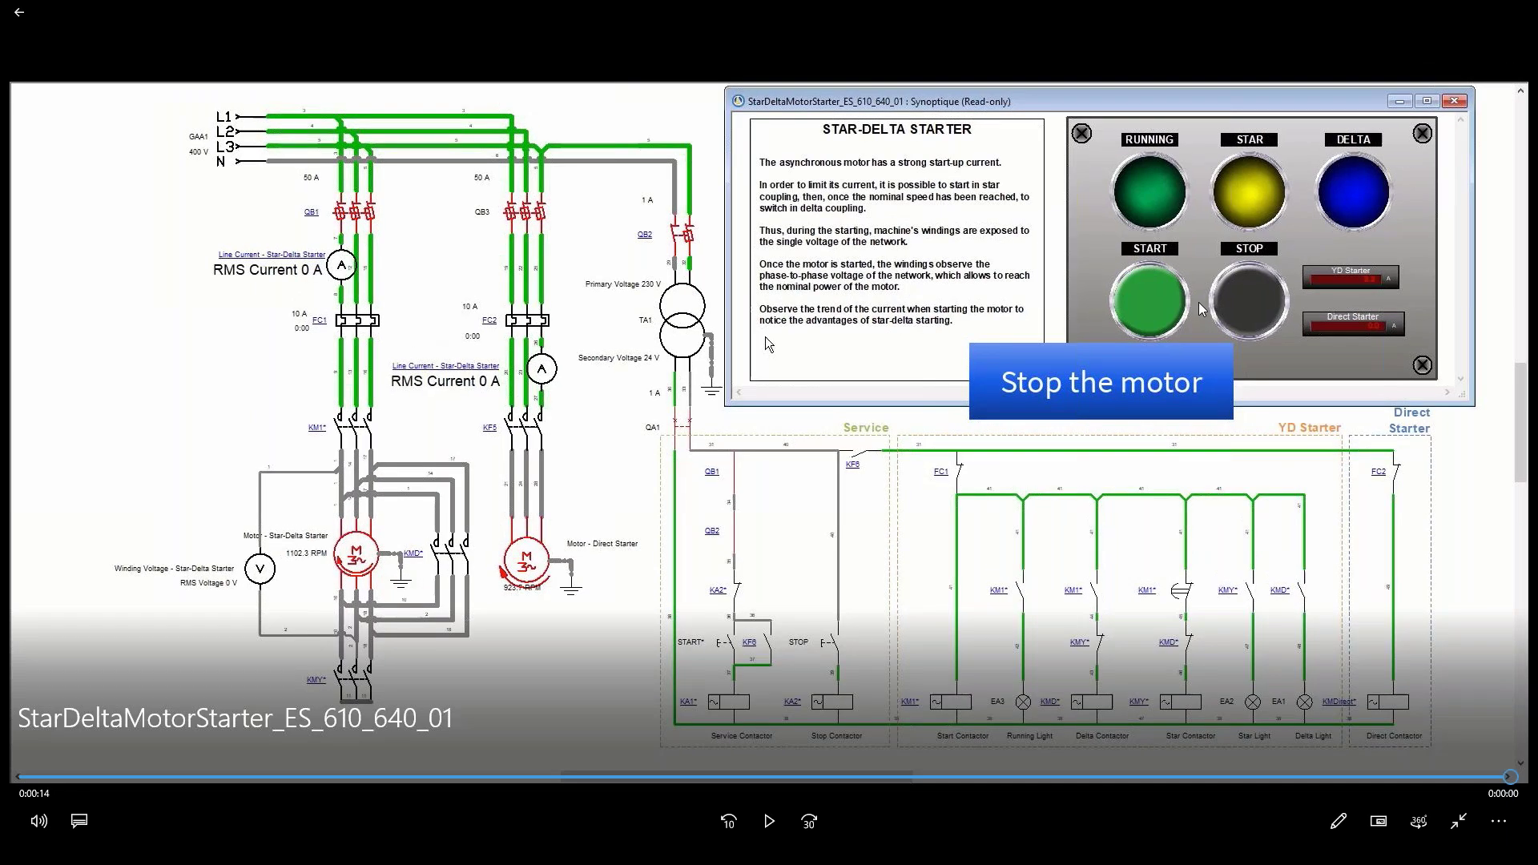
pyautogui.hotkey('alt', 'F4')
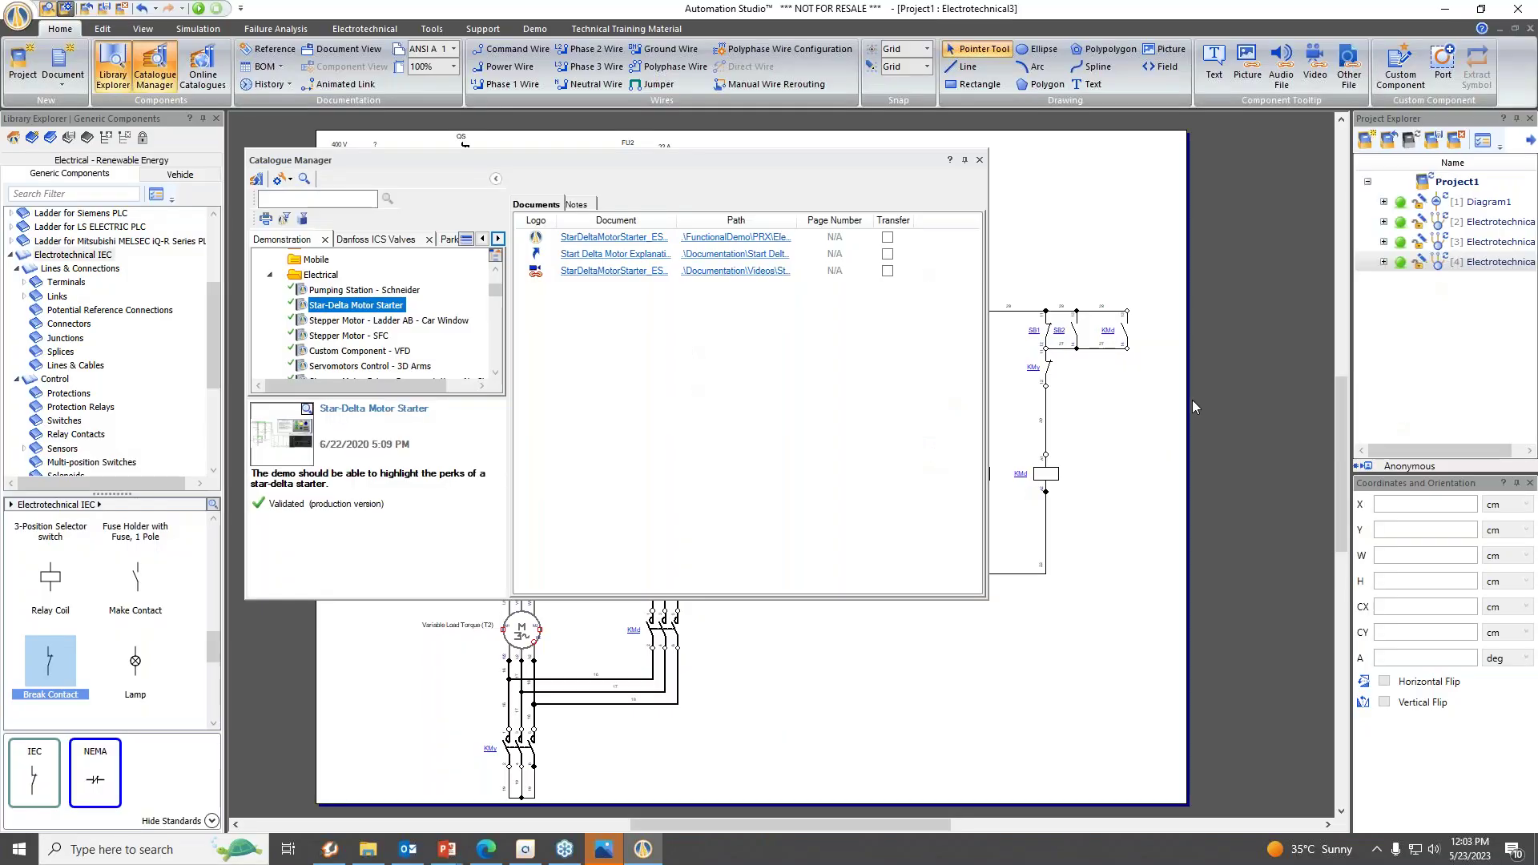
# Find Traffic Lights 2 Ways among the training virtual systems in the Demonstration catalogue, view its relay-logic solution video and close it.
pyautogui.doubleClick(319, 275)
pyautogui.scroll(-3, 356, 368)
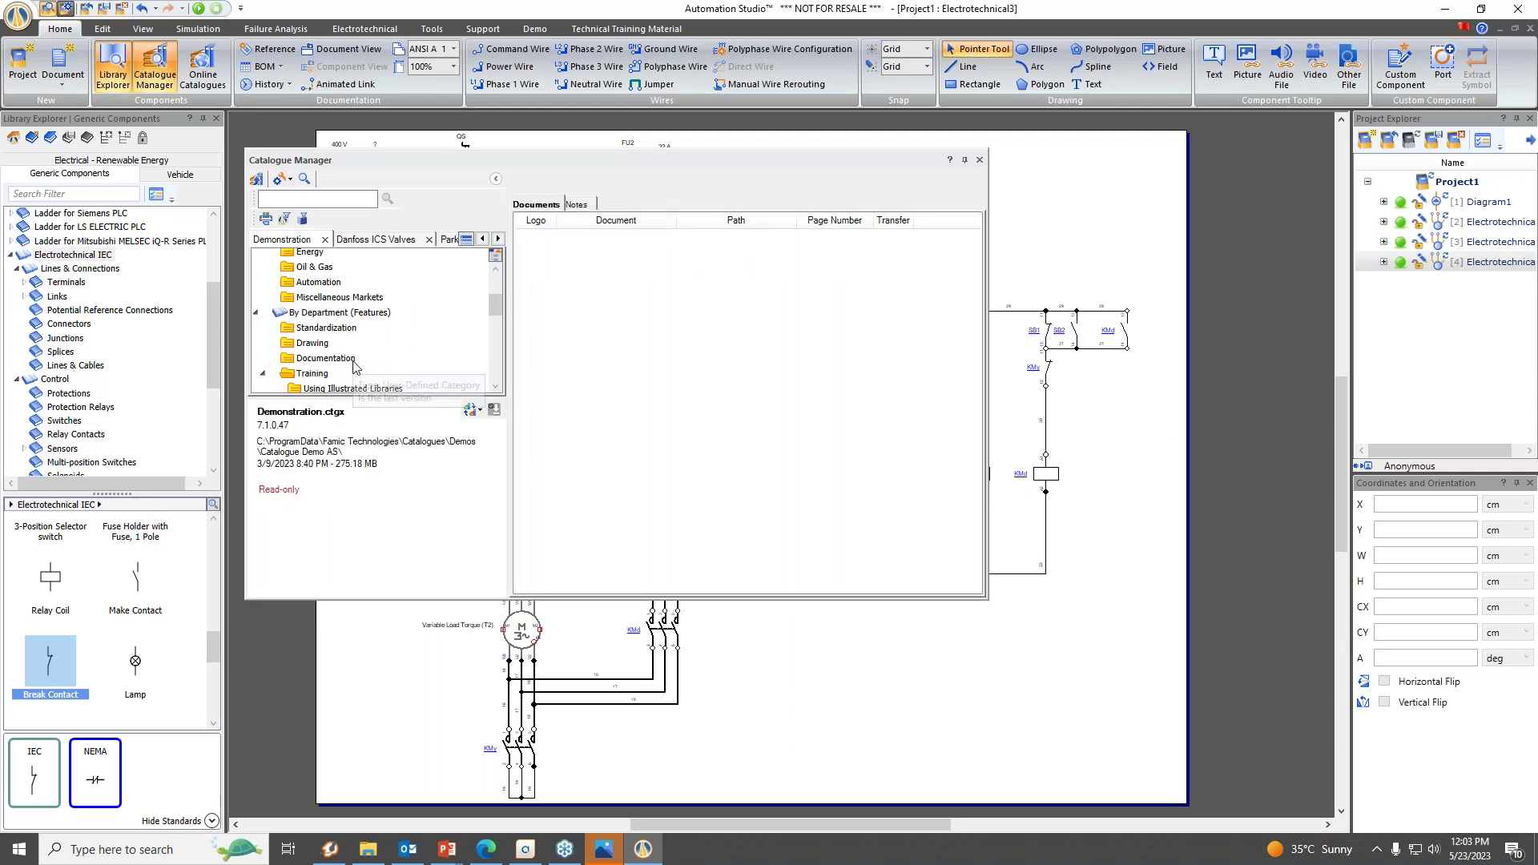
pyautogui.scroll(-1, 379, 355)
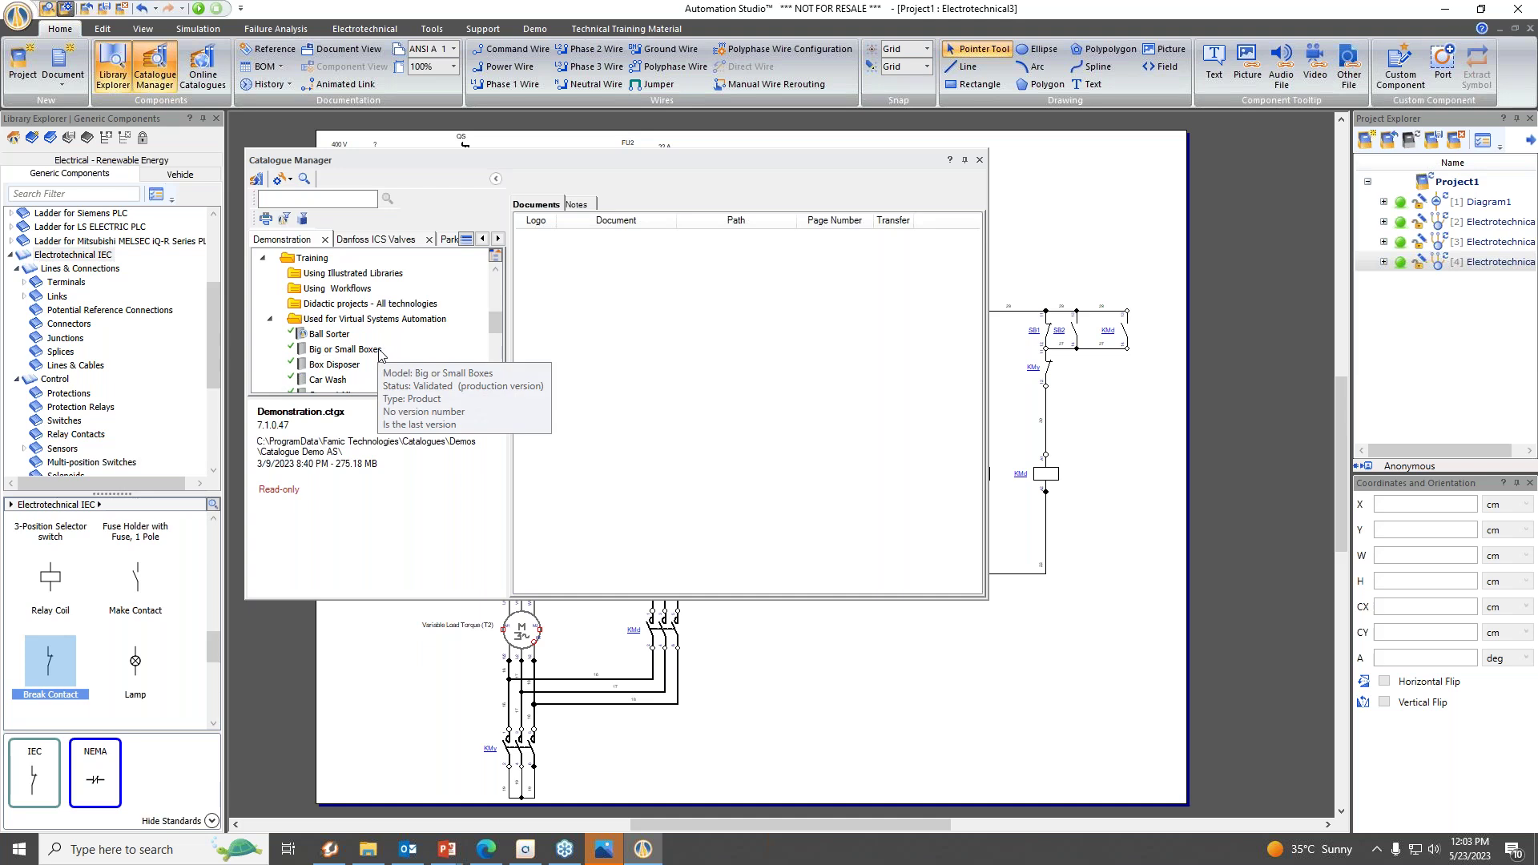
pyautogui.scroll(-6, 379, 355)
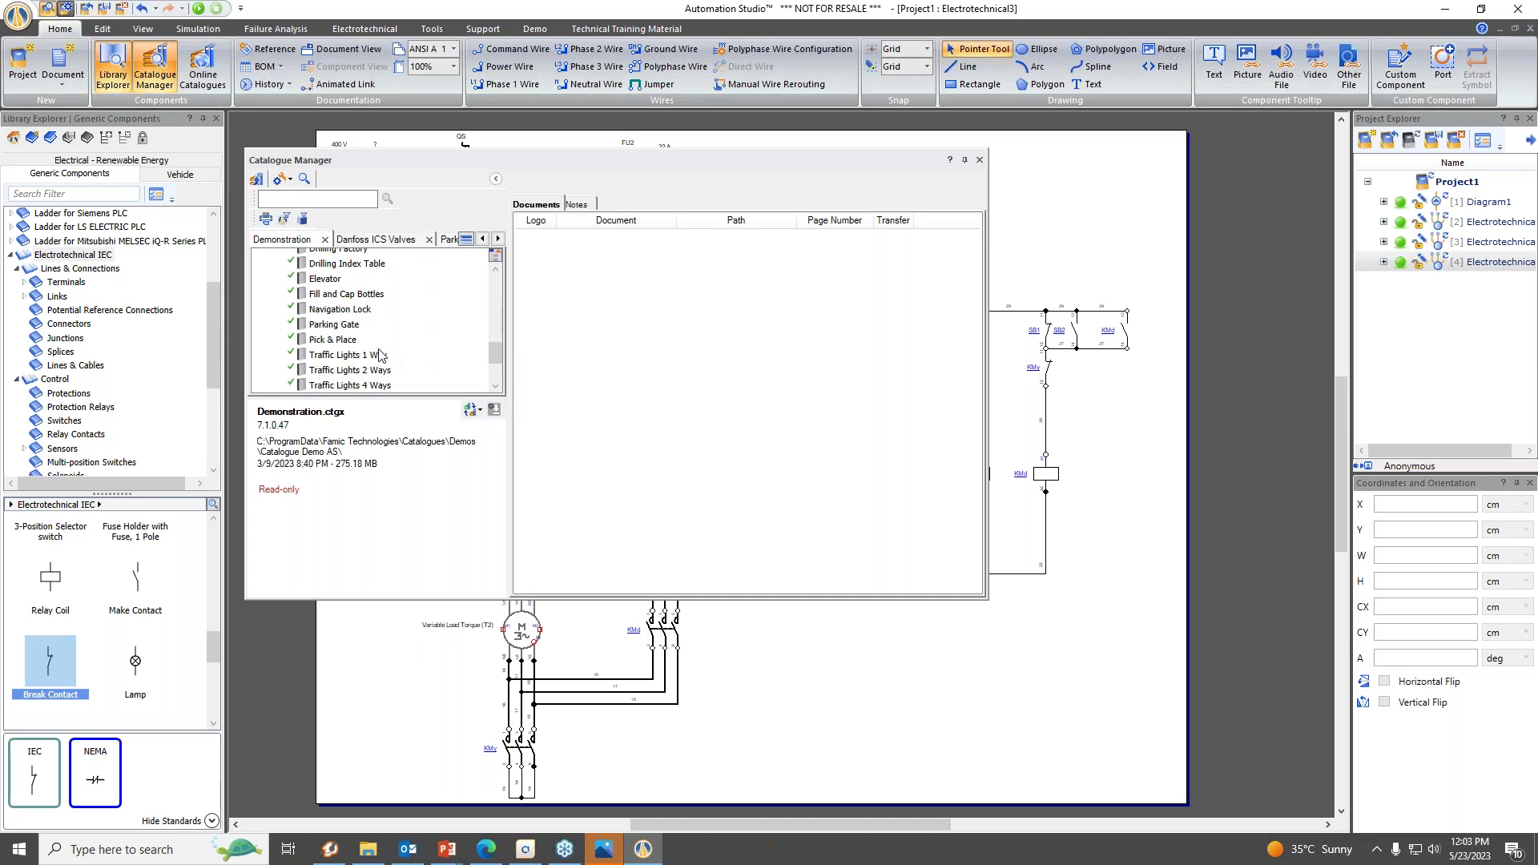
pyautogui.click(353, 332)
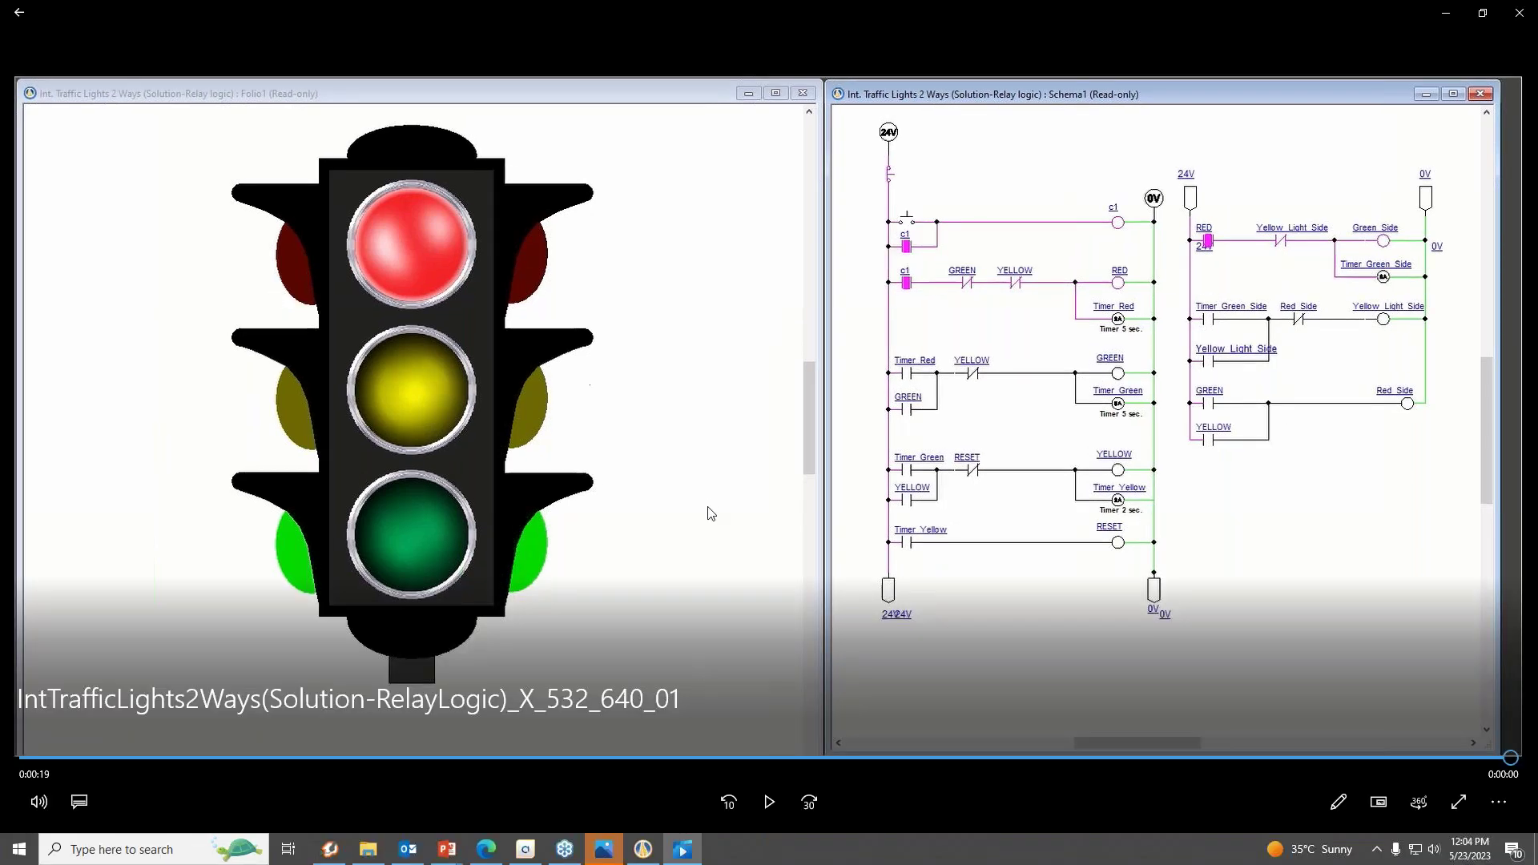
pyautogui.click(1524, 21)
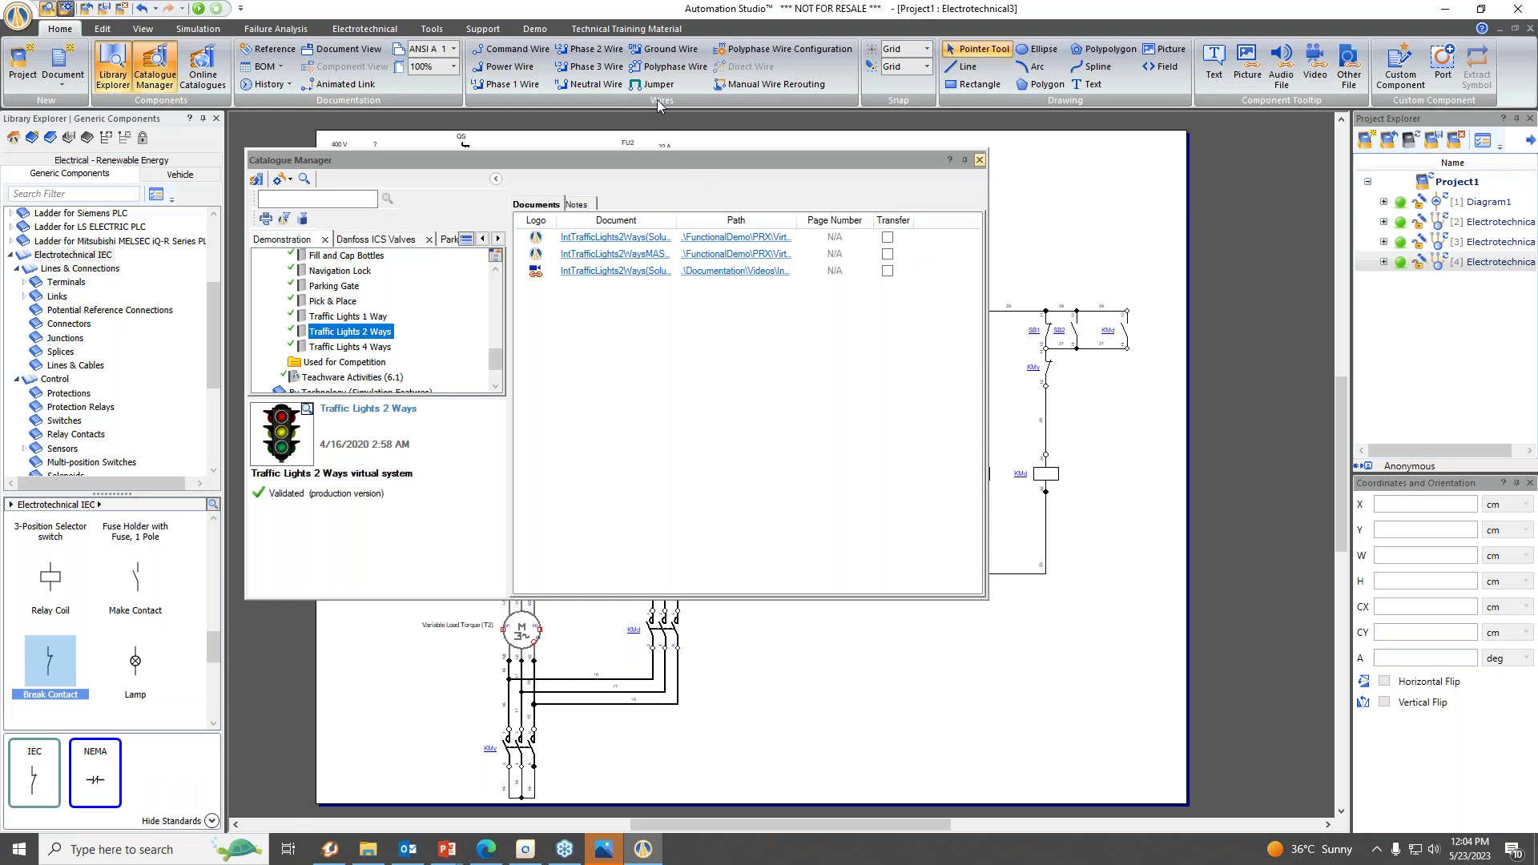
# Look over the technical training material options, and switch the Catalogue Manager to the Electrotechnical catalogue.
pyautogui.click(615, 30)
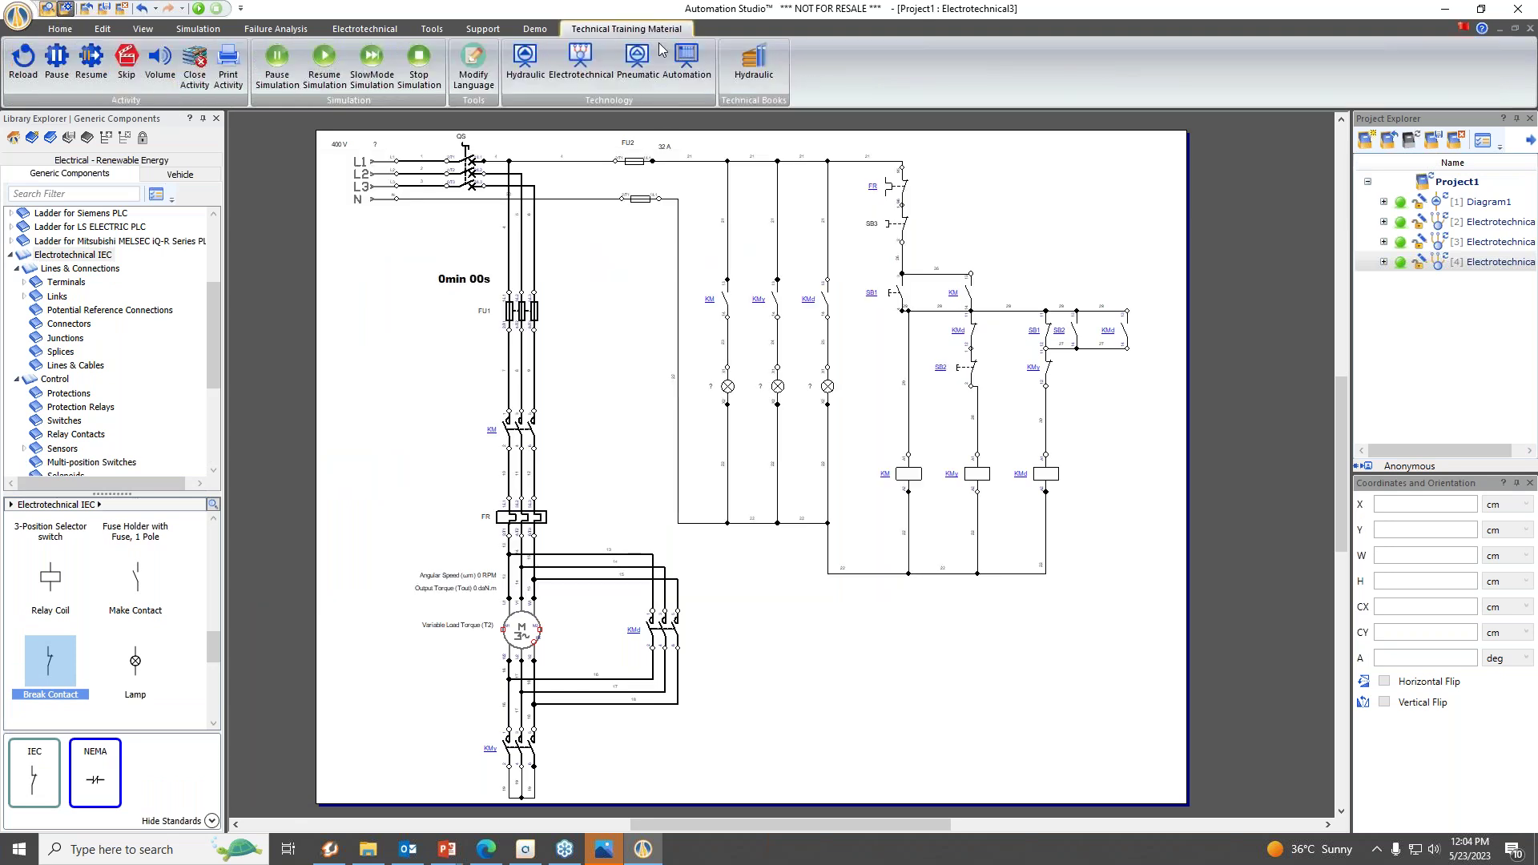
pyautogui.click(694, 70)
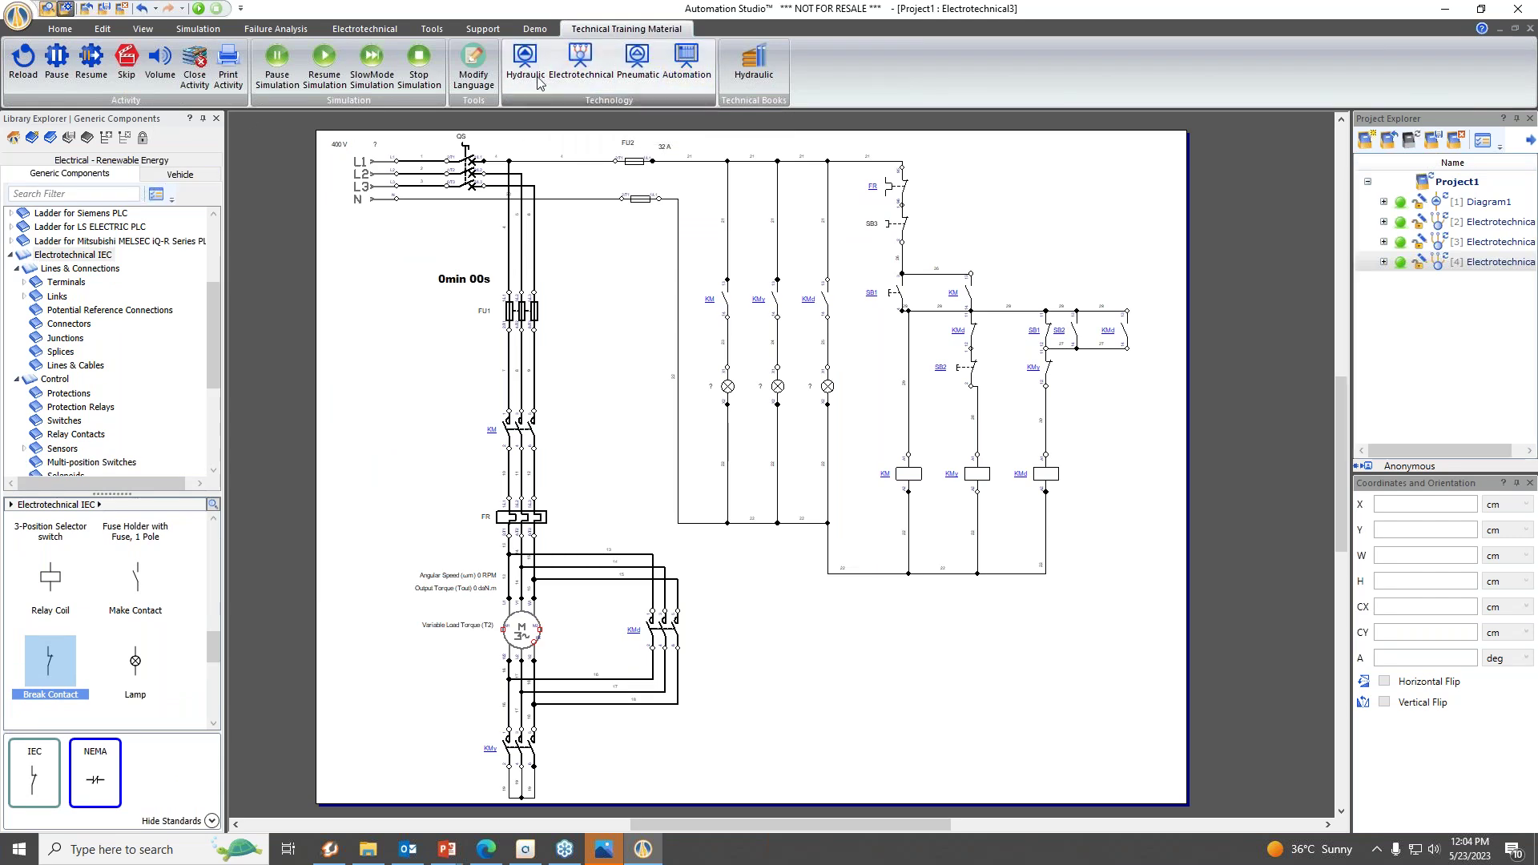
pyautogui.click(59, 30)
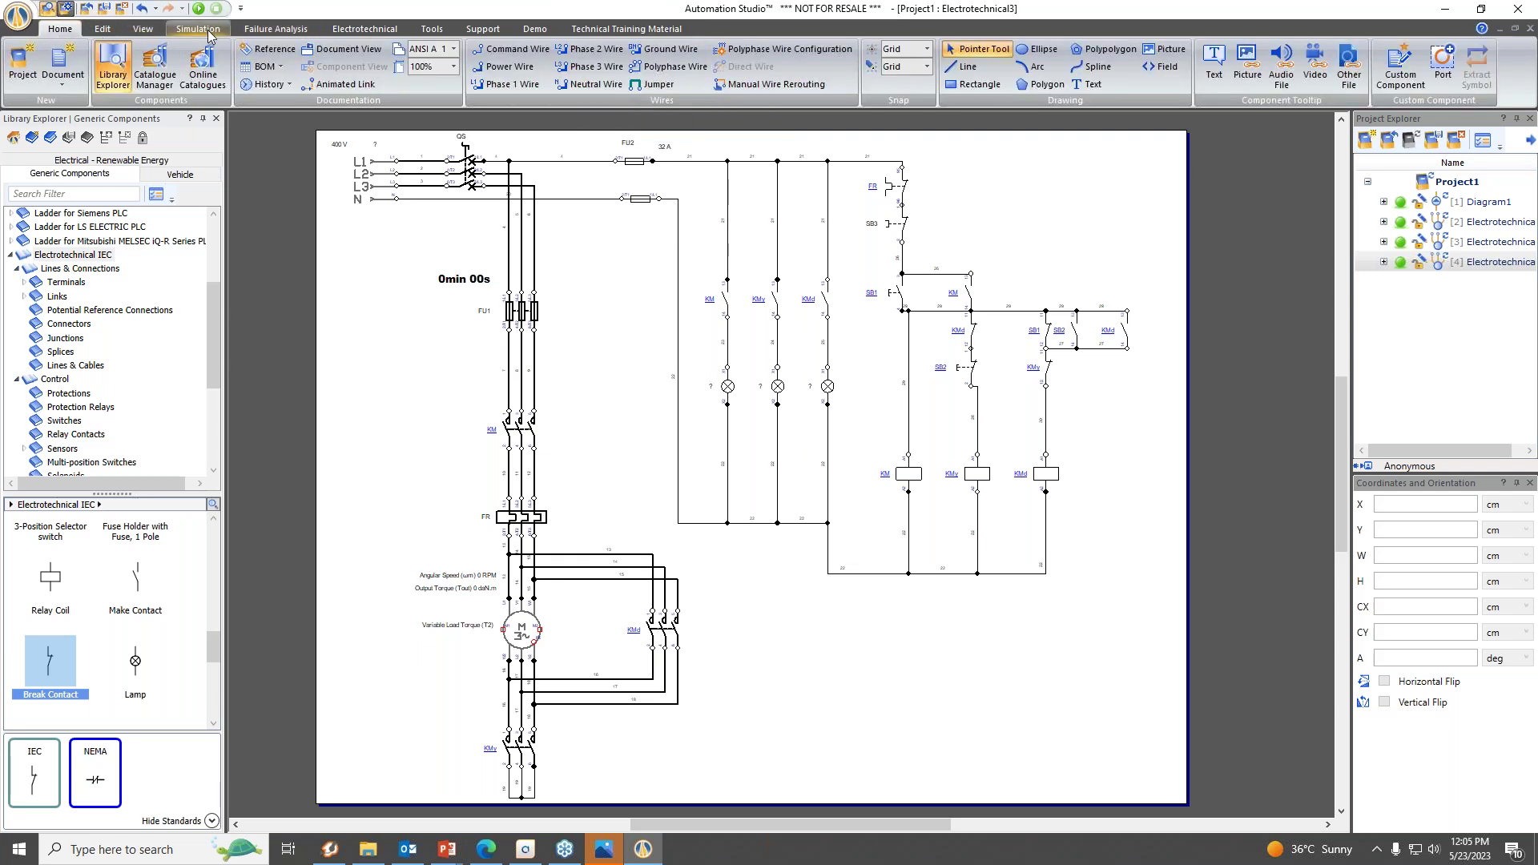
pyautogui.click(175, 84)
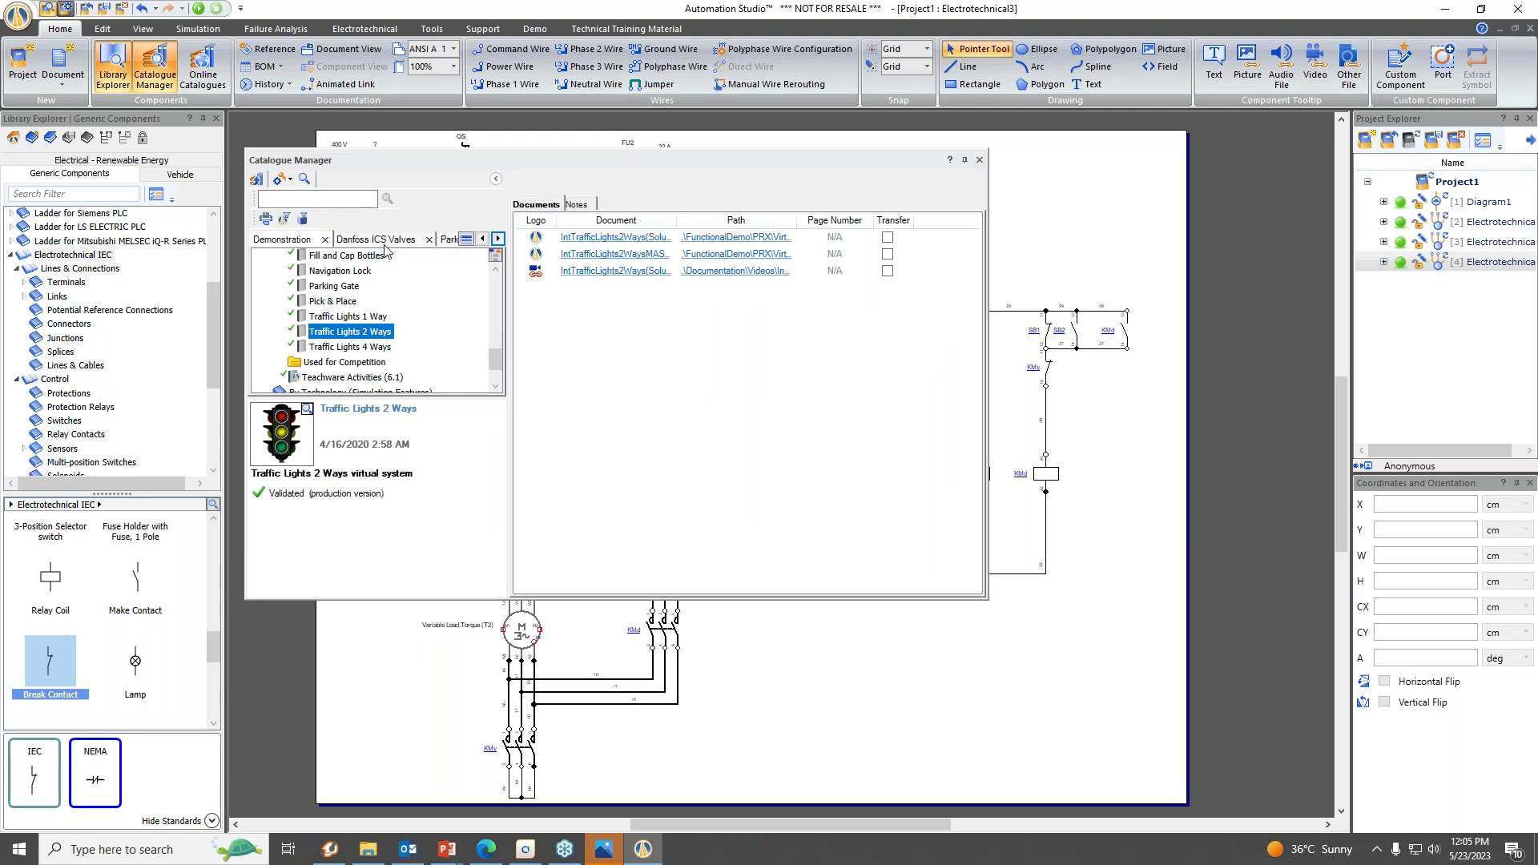
pyautogui.click(466, 241)
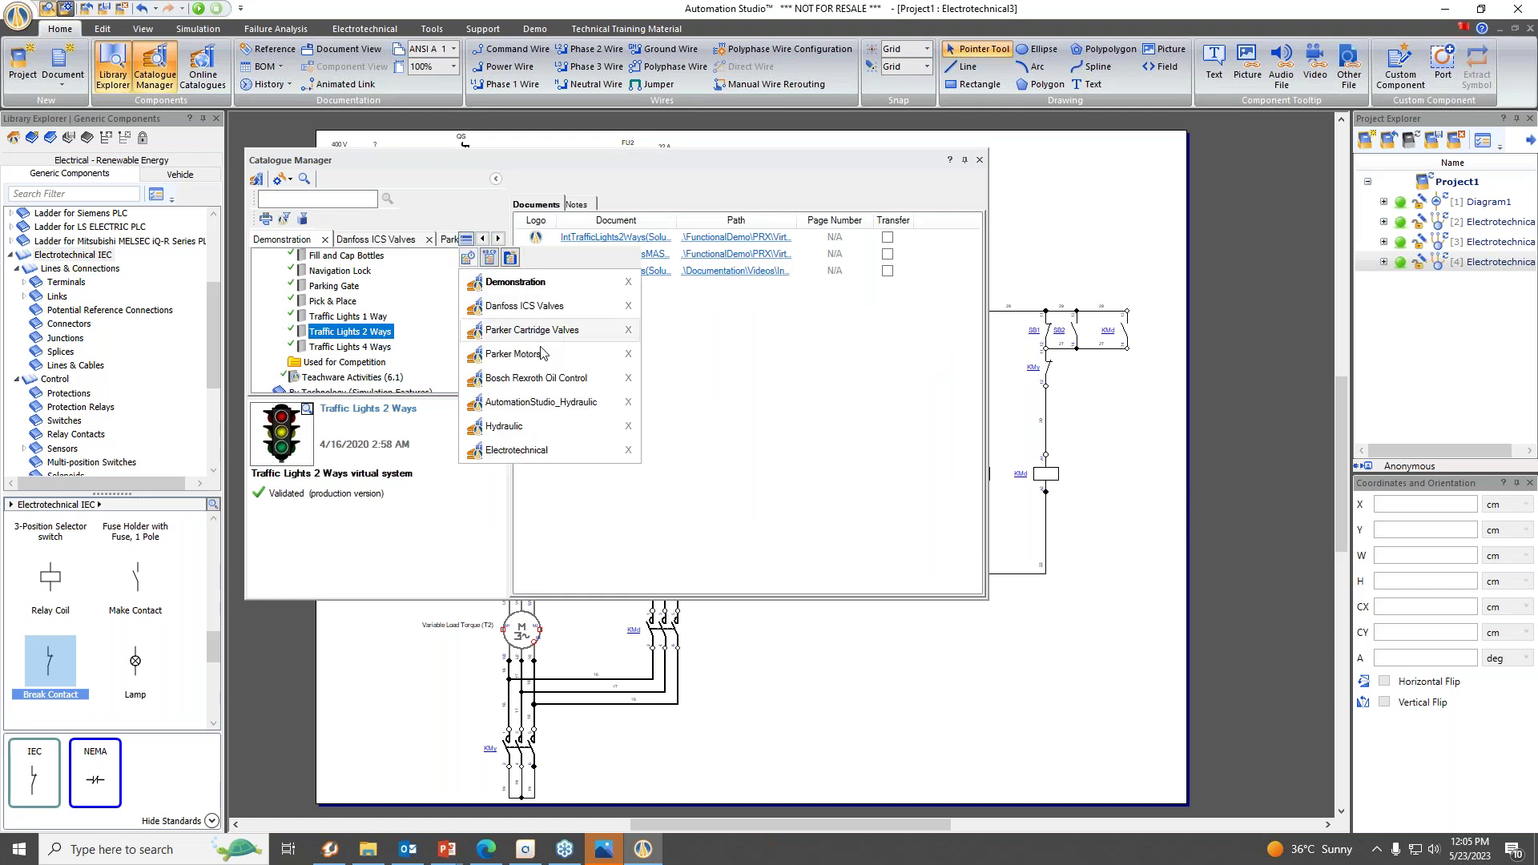
pyautogui.click(520, 450)
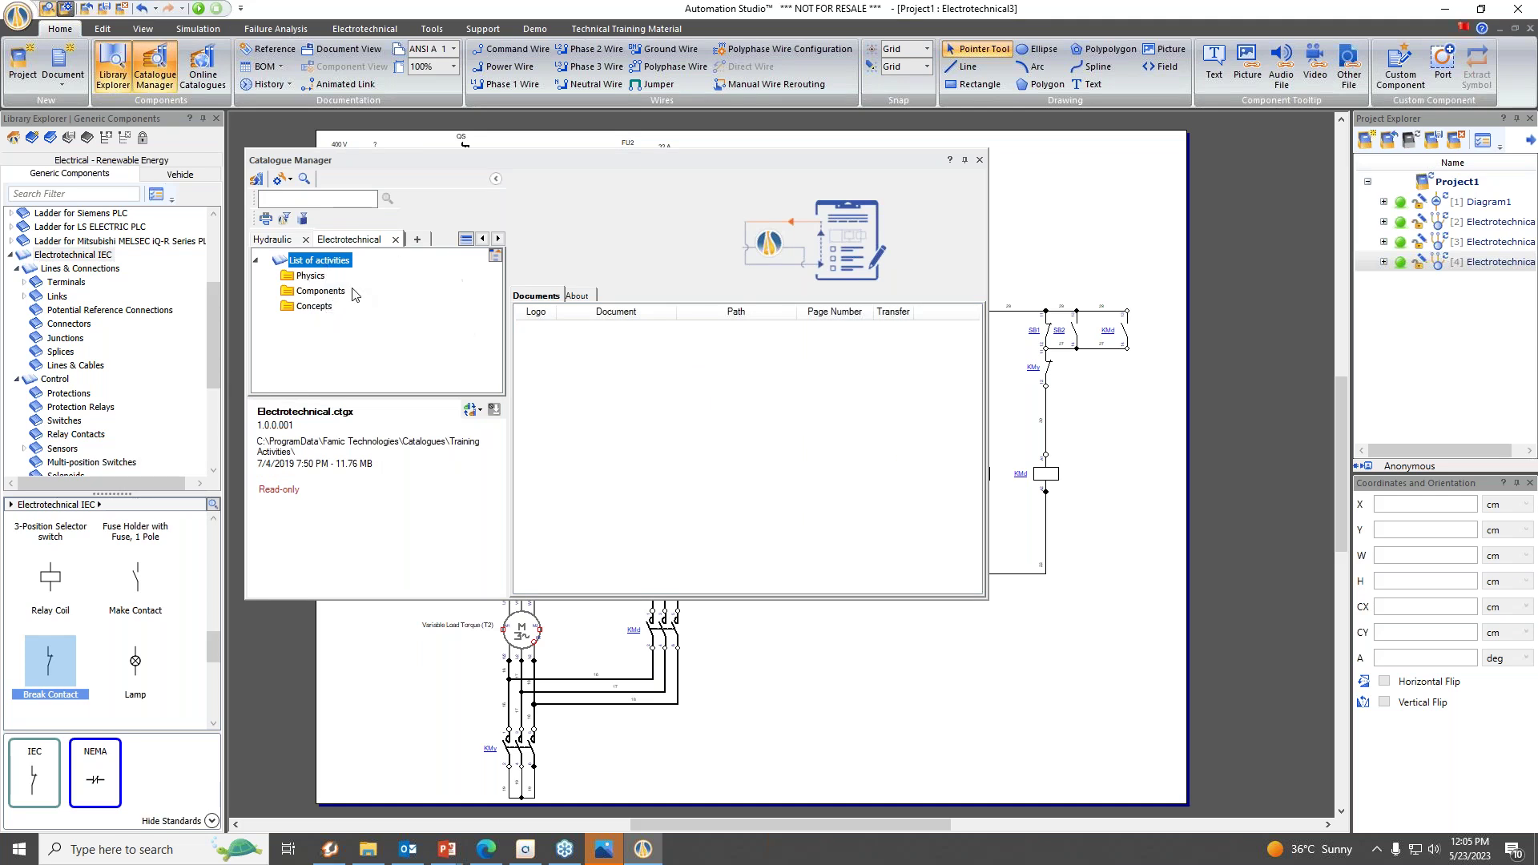
# Browse the Physics activities starting with Ohm's Law, and preview the Combination of Resistors and Combination of Capacitors exercises.
pyautogui.doubleClick(311, 277)
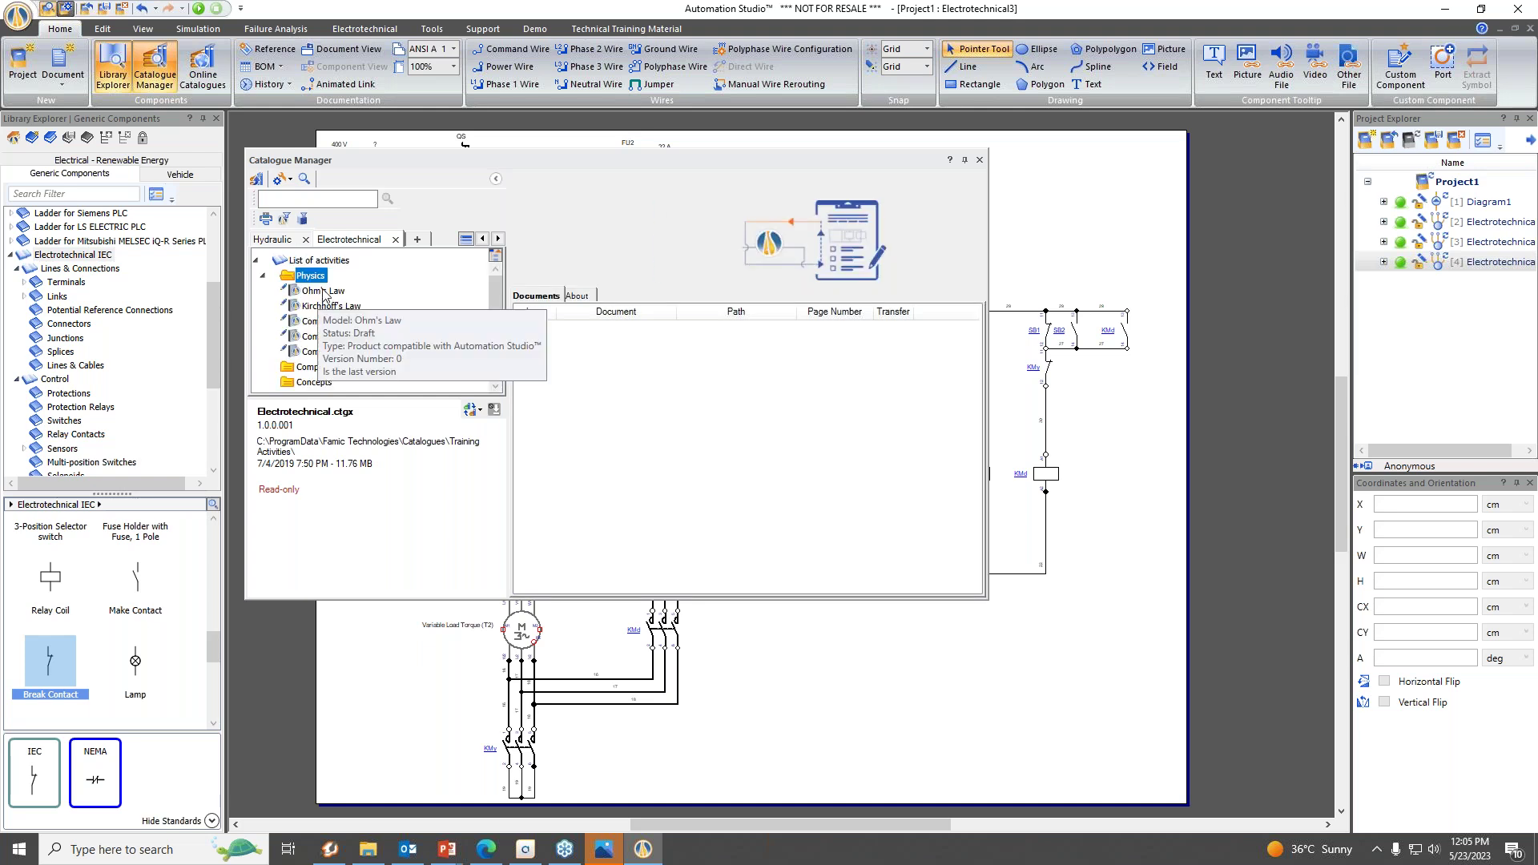
pyautogui.click(325, 293)
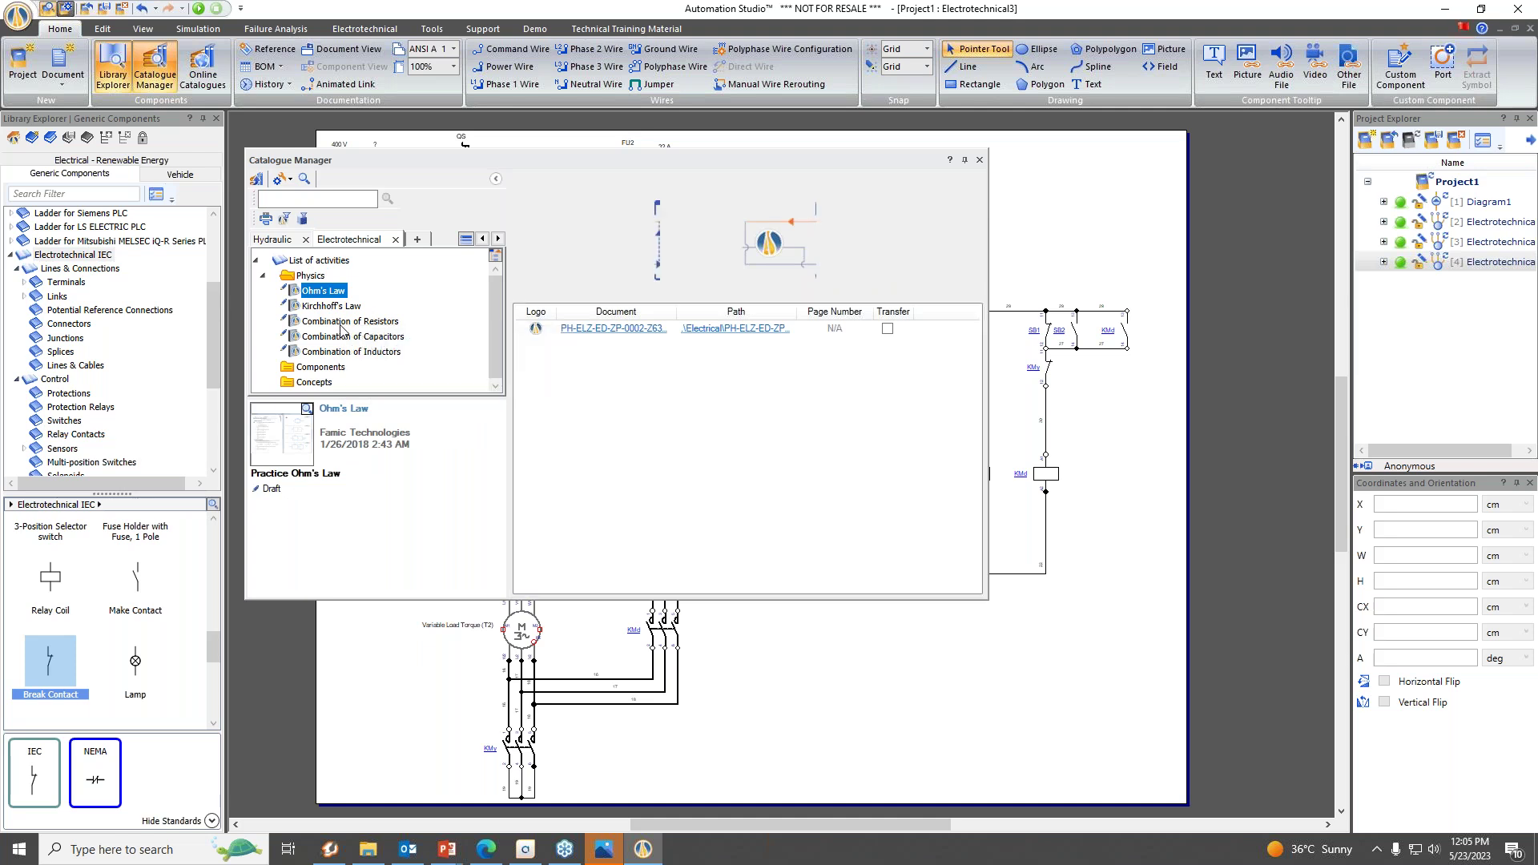
pyautogui.doubleClick(345, 322)
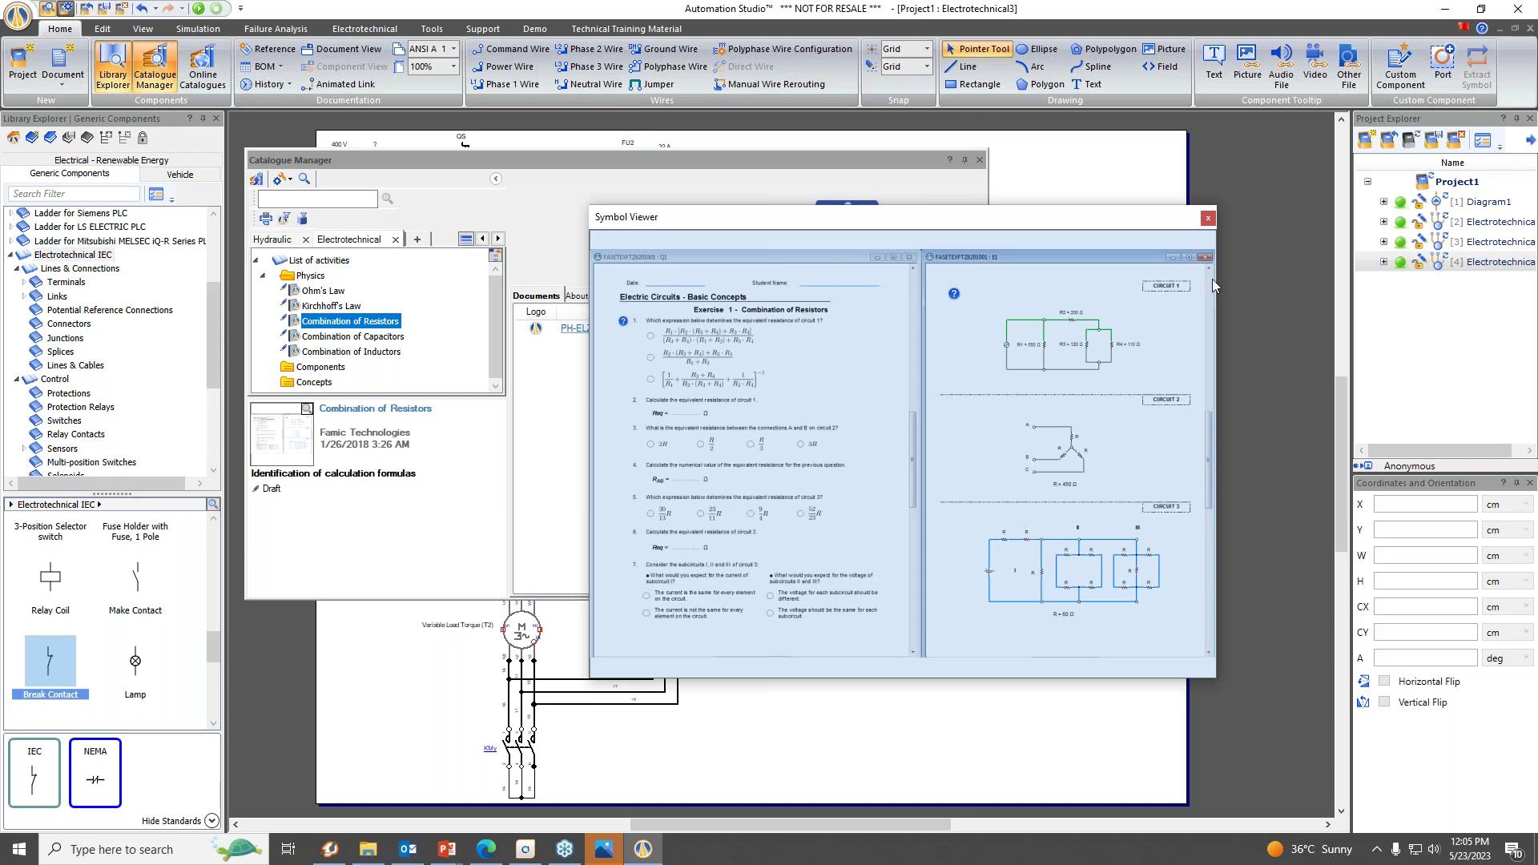
pyautogui.click(1208, 218)
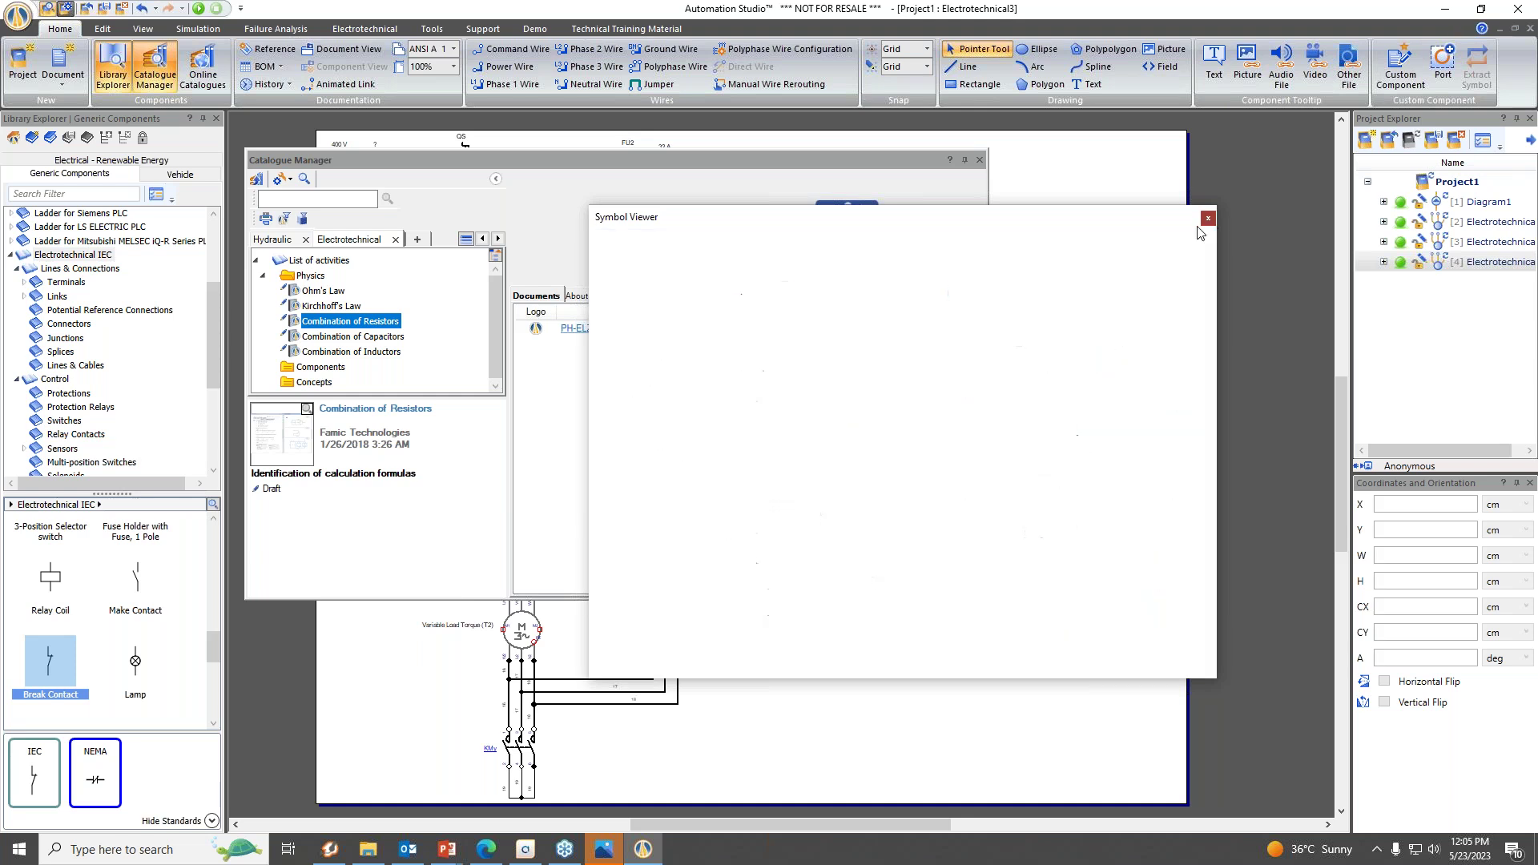
pyautogui.click(378, 336)
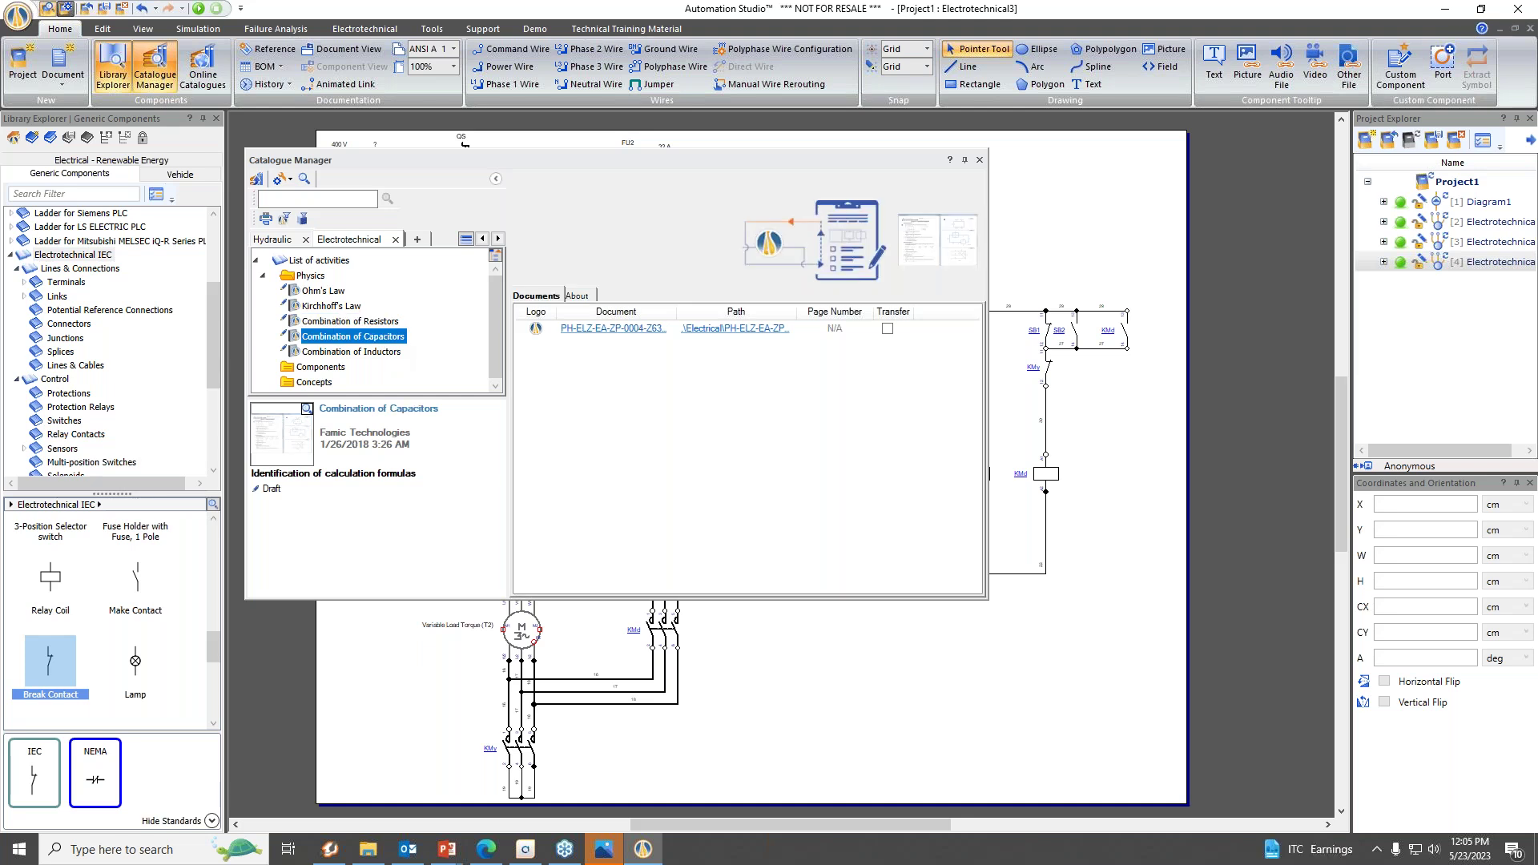
pyautogui.click(307, 412)
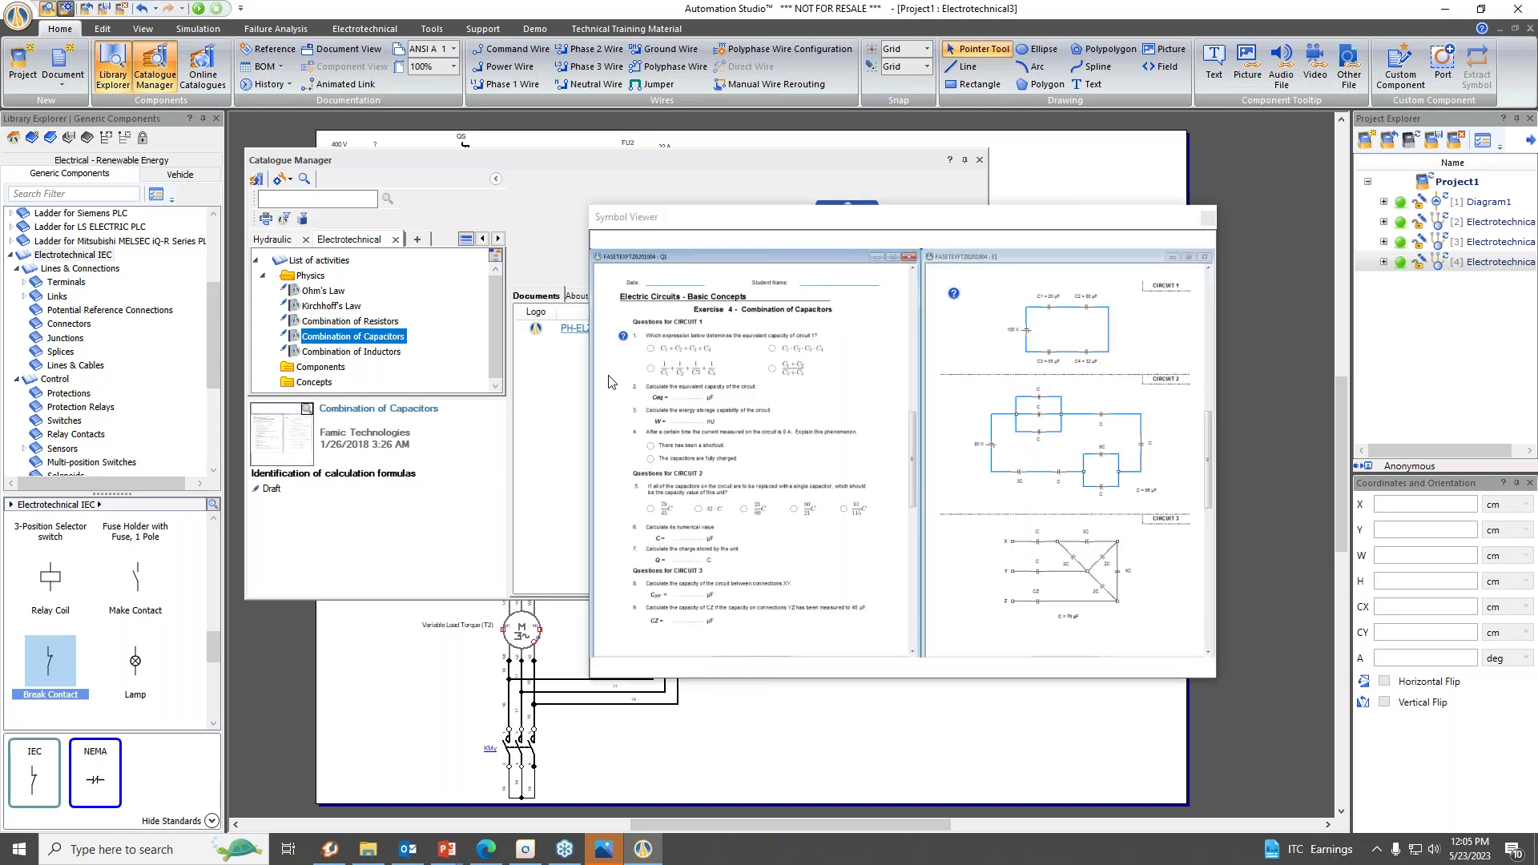
pyautogui.click(1208, 219)
# Browse the Concepts and Components activities, preview the Capacitor association lesson, and close the Catalogue Manager.
pyautogui.doubleClick(394, 331)
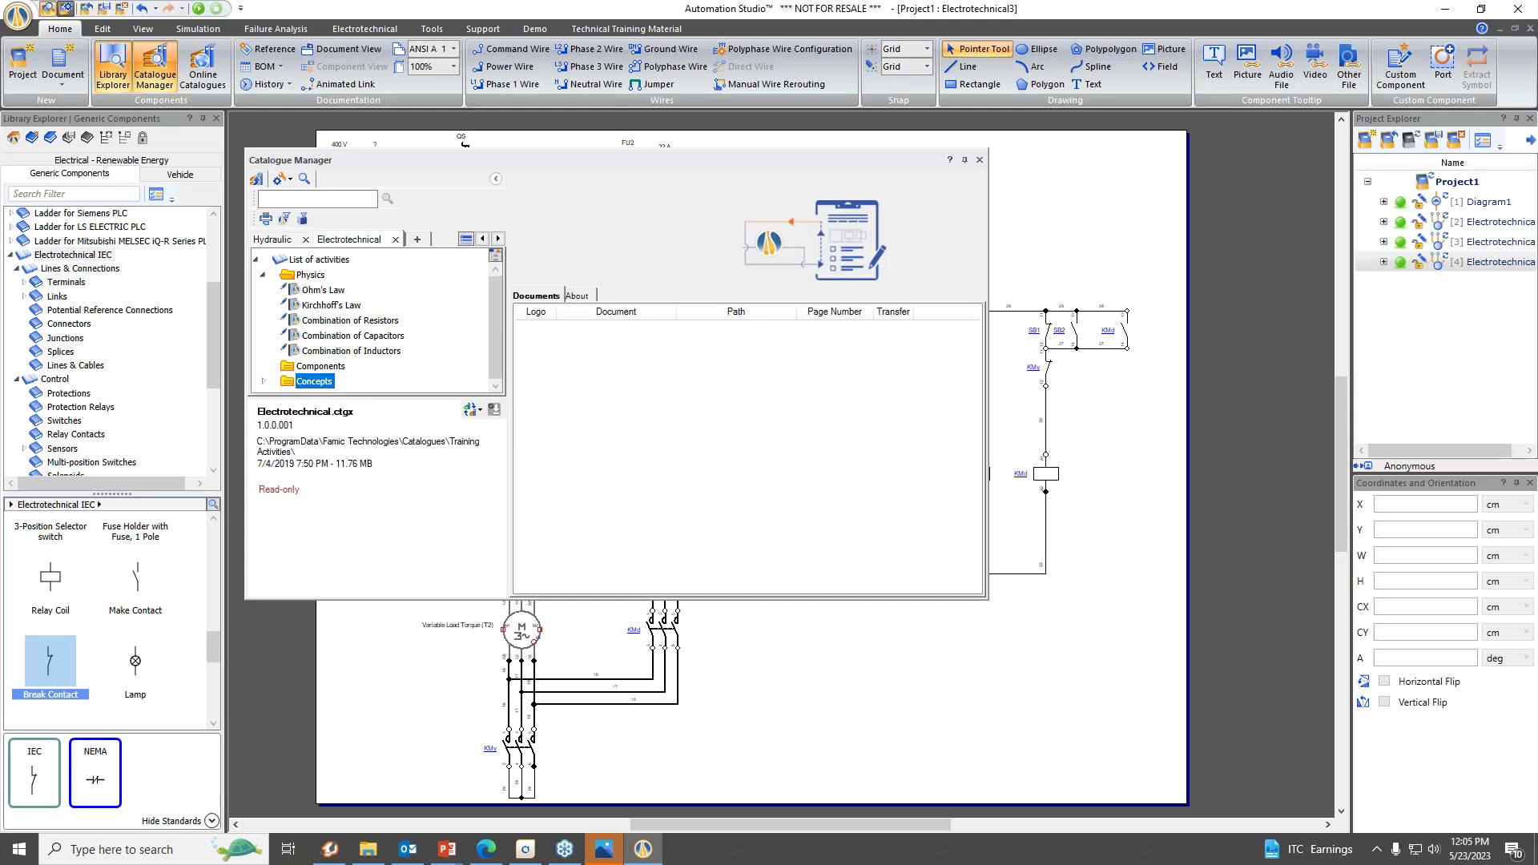
pyautogui.doubleClick(319, 383)
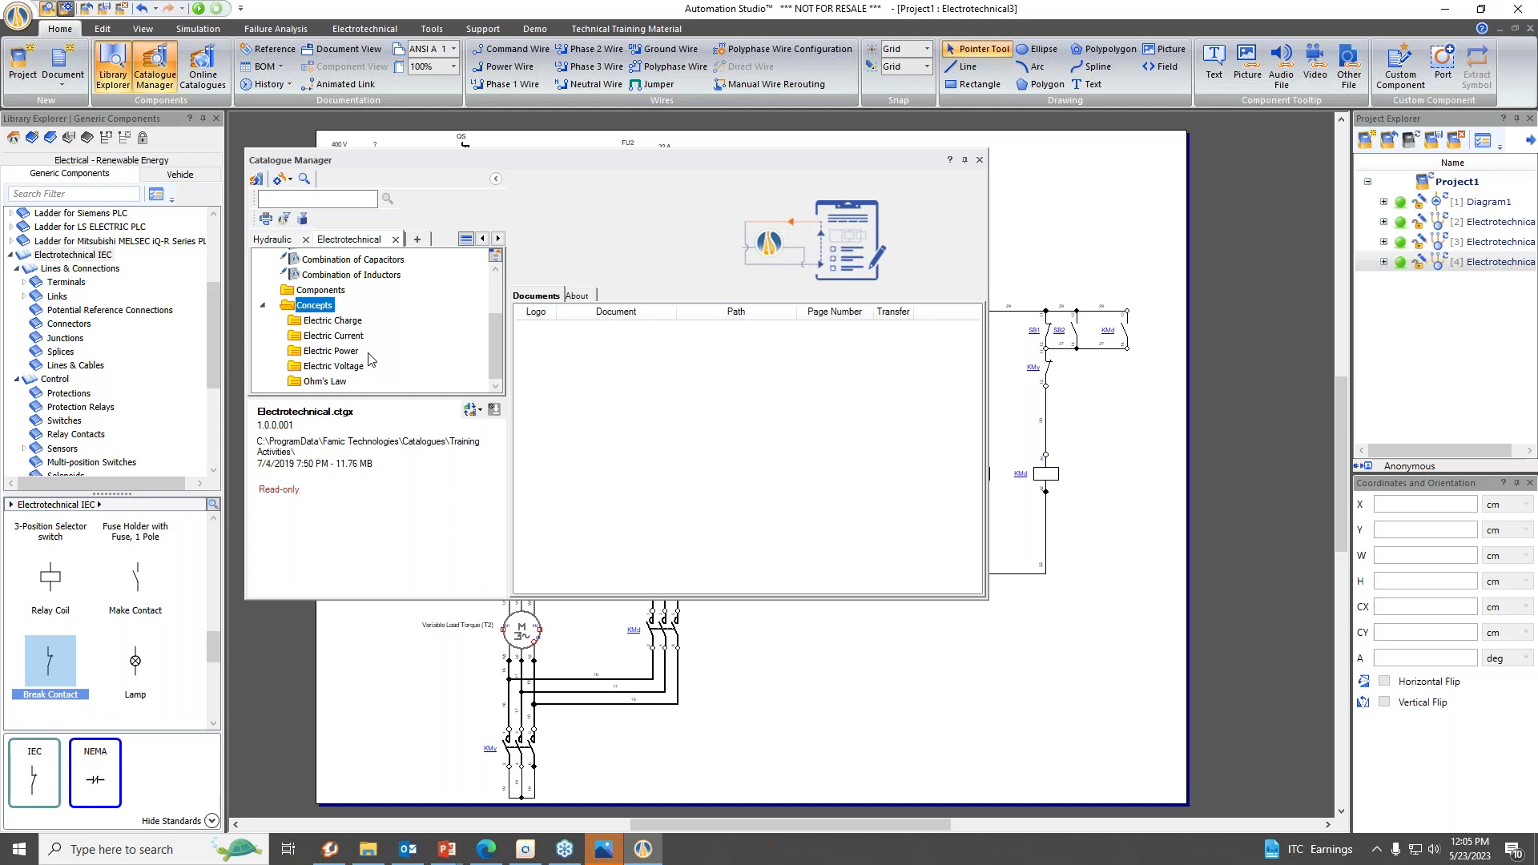
pyautogui.click(333, 294)
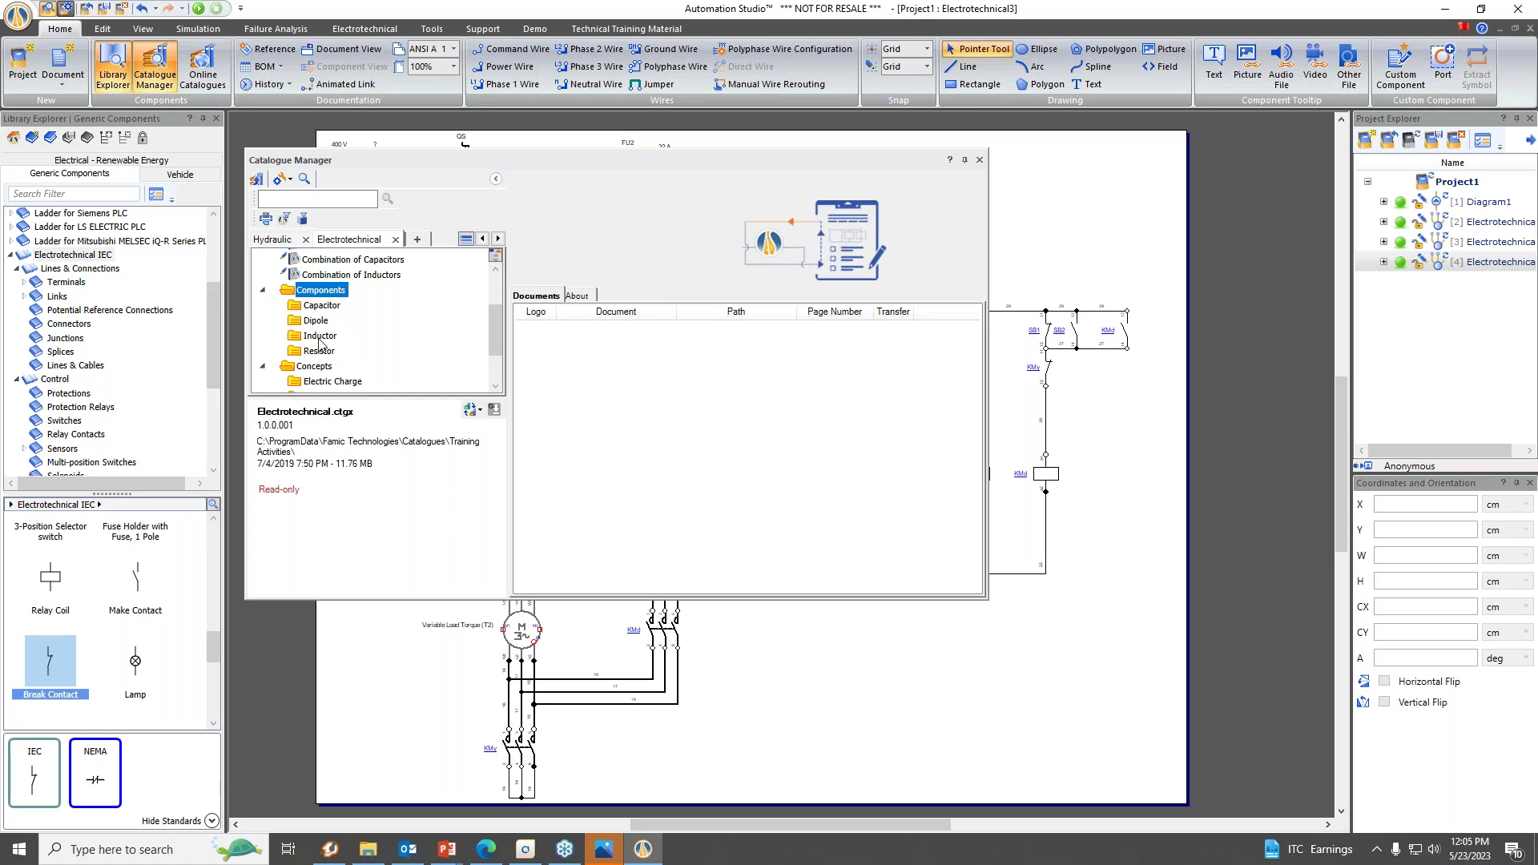
pyautogui.click(326, 307)
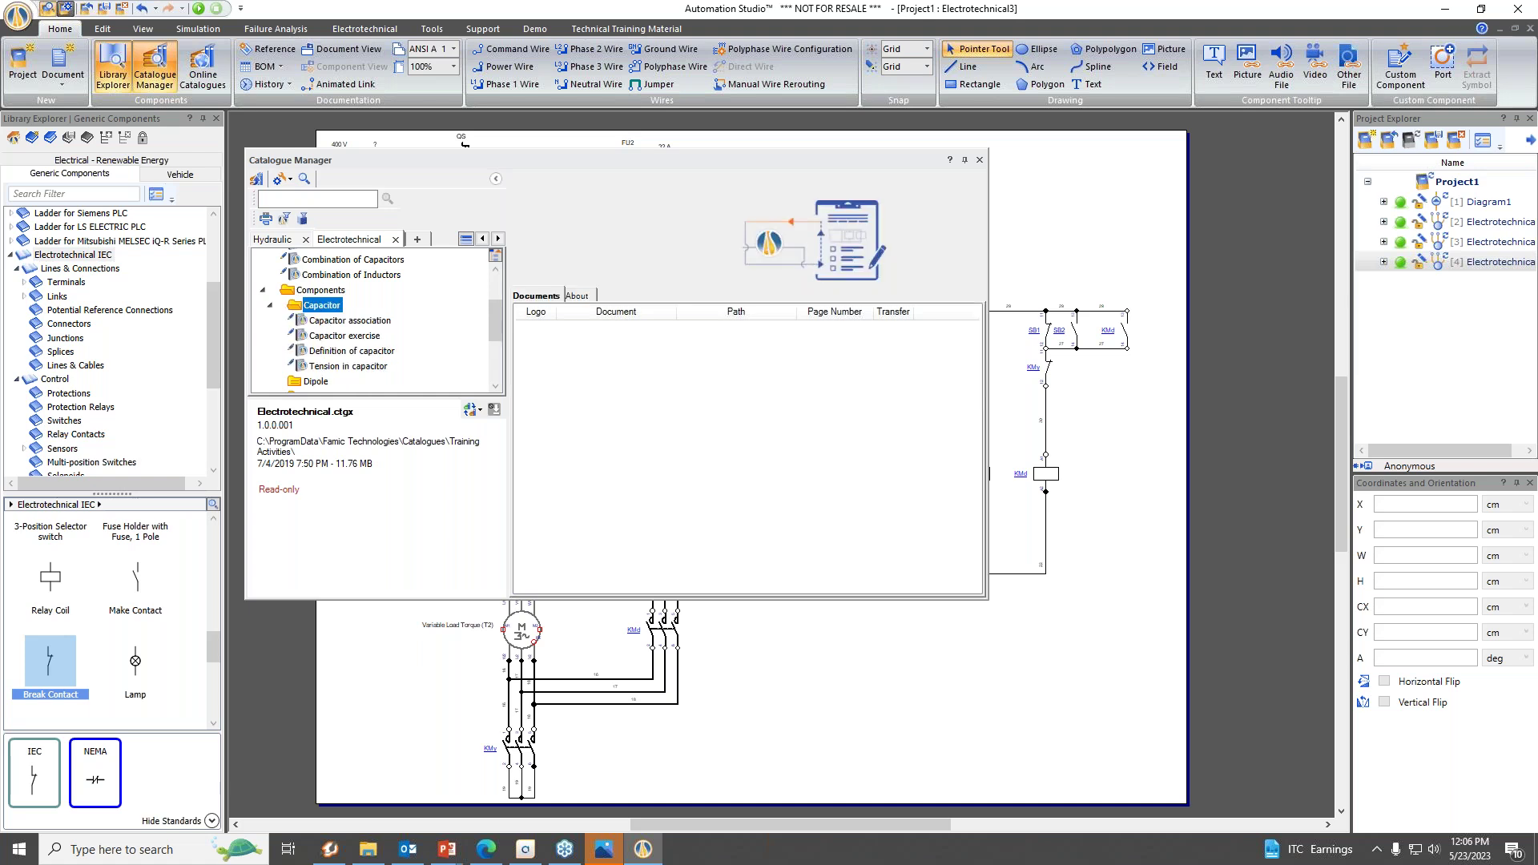
pyautogui.click(346, 322)
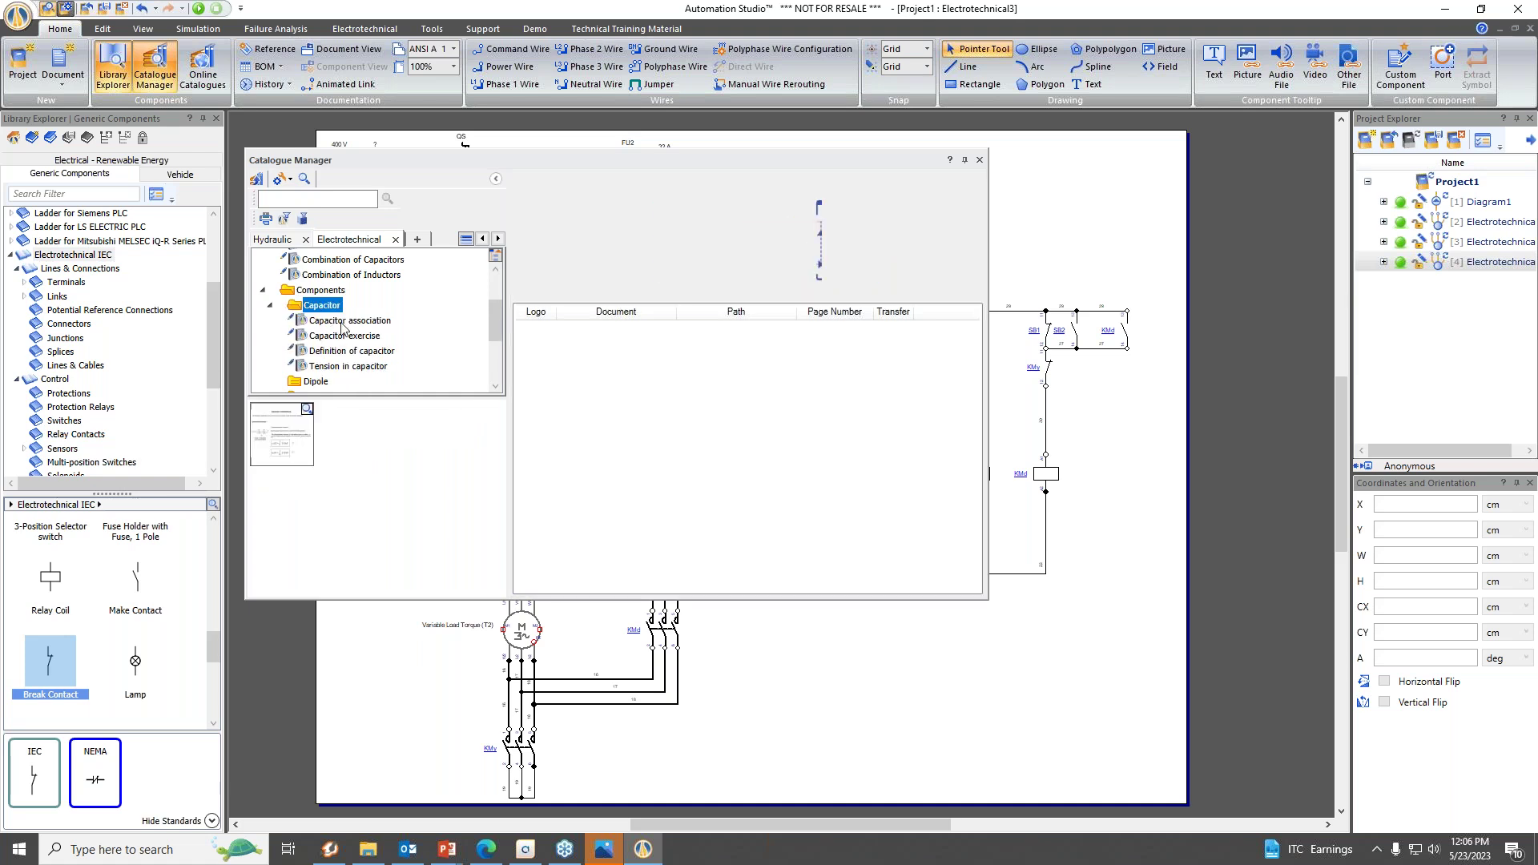
pyautogui.click(306, 413)
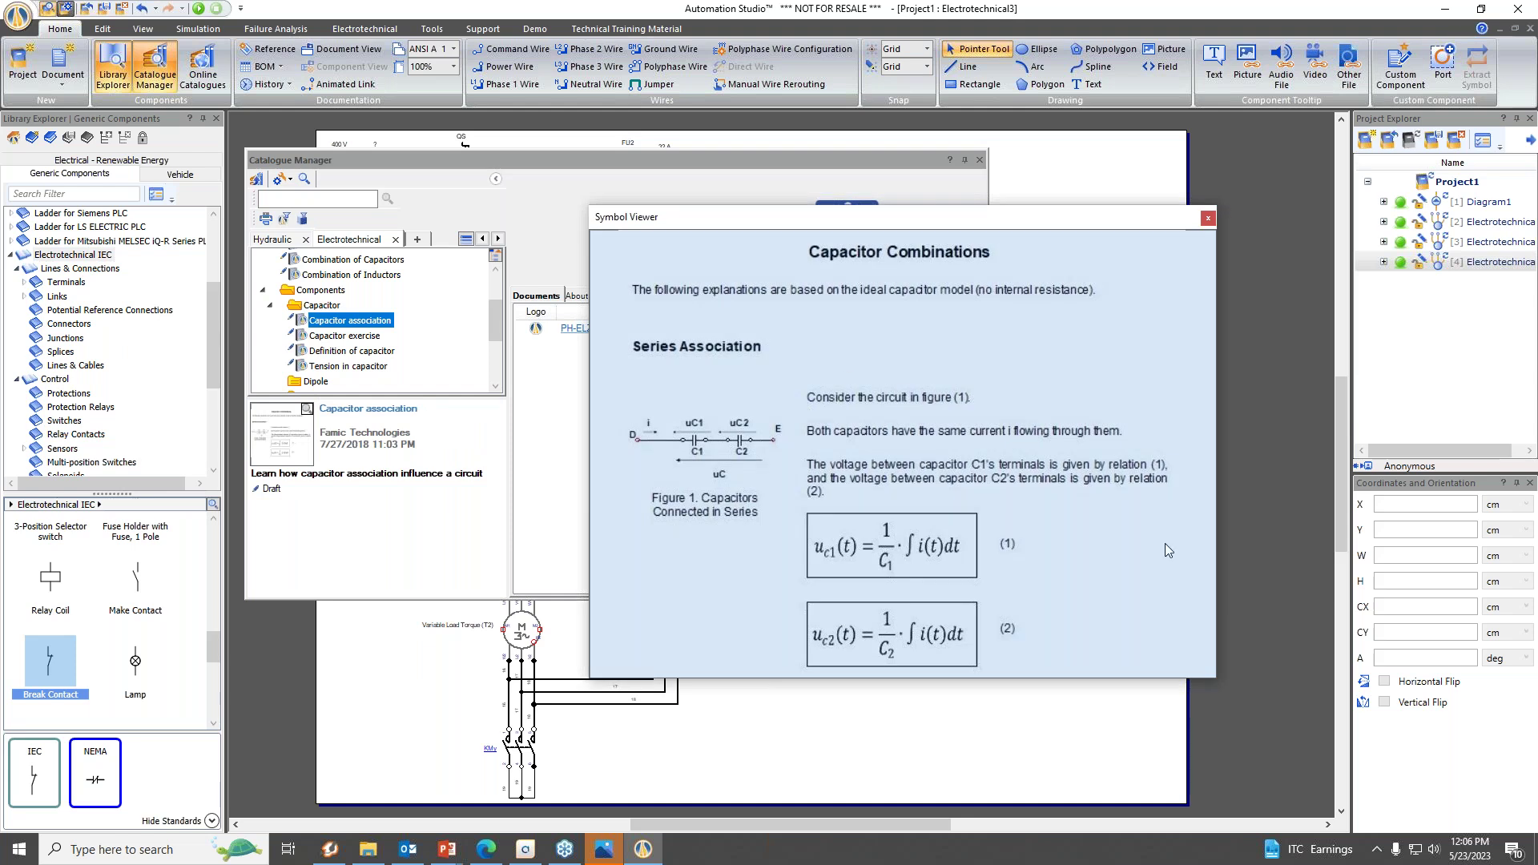
pyautogui.click(1210, 218)
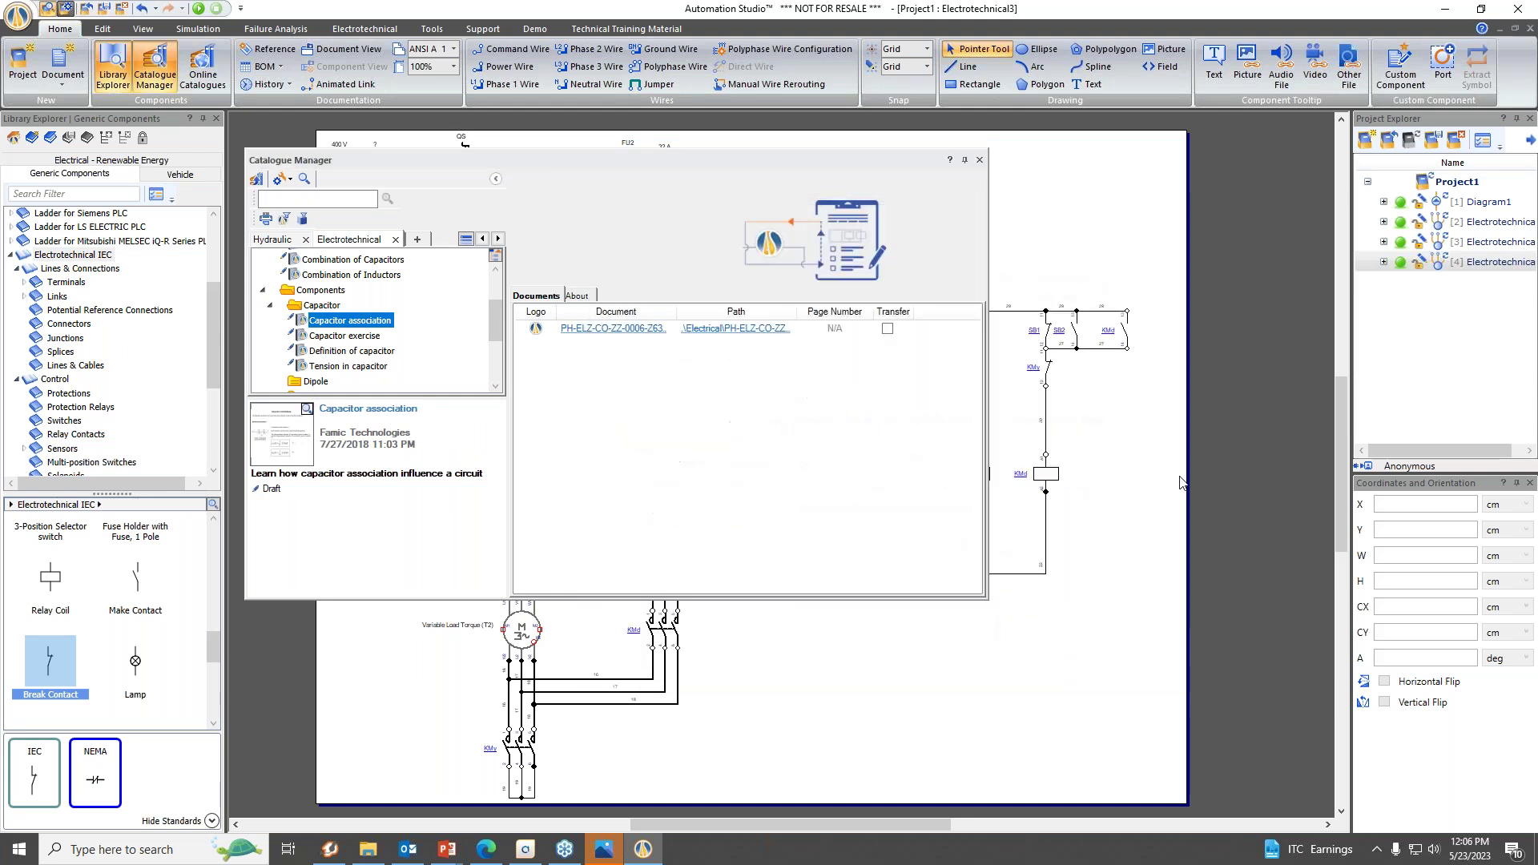
pyautogui.click(980, 161)
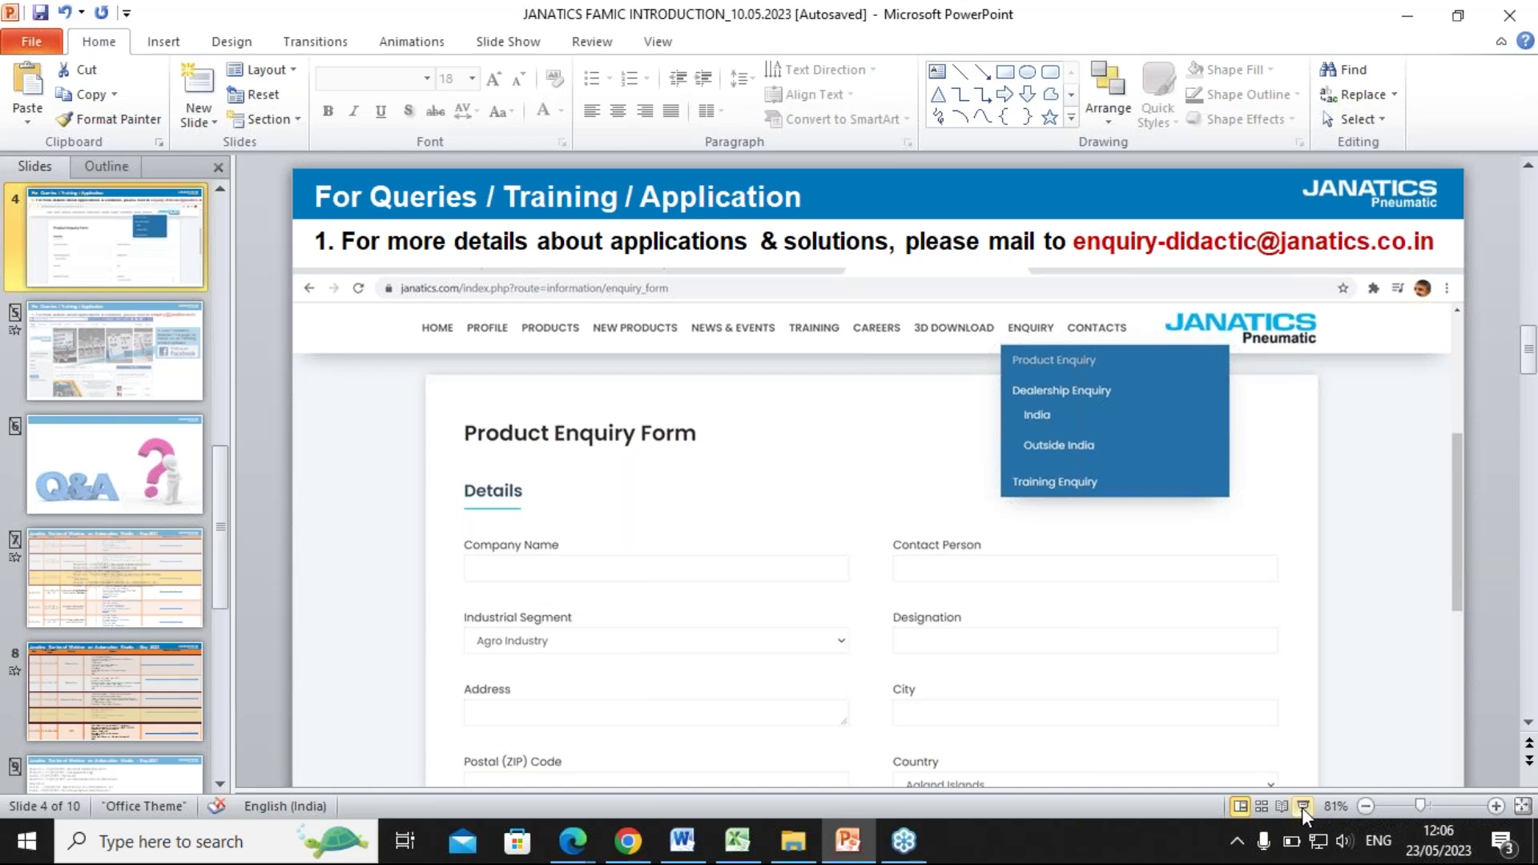
# In PowerPoint, display the May 2023 webinar schedule on slide 8, and start the slide show from the Thank you slide.
pyautogui.click(99, 673)
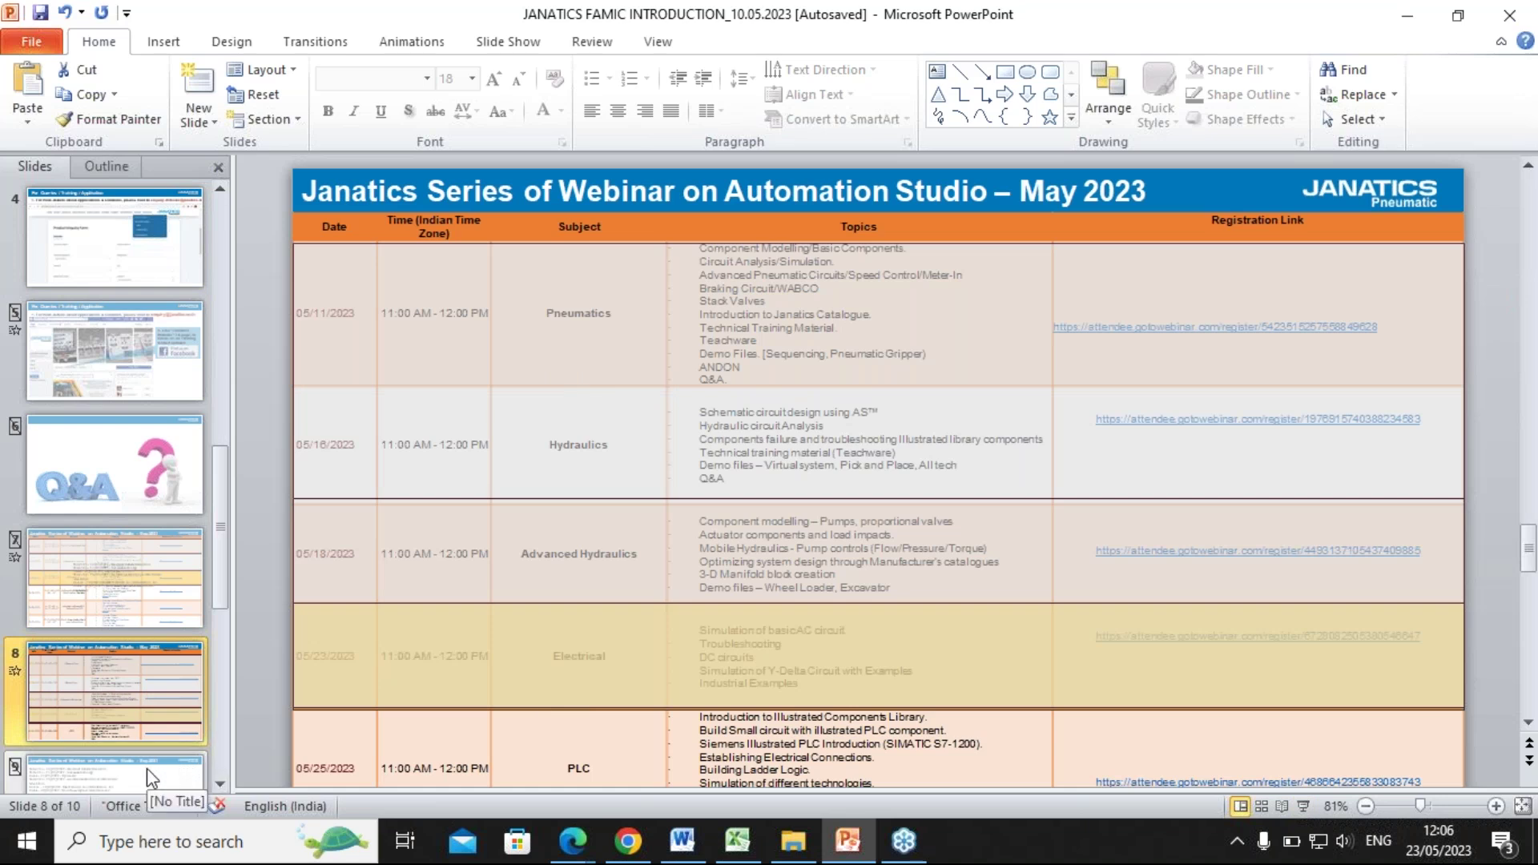
pyautogui.scroll(-3, 146, 761)
pyautogui.click(136, 686)
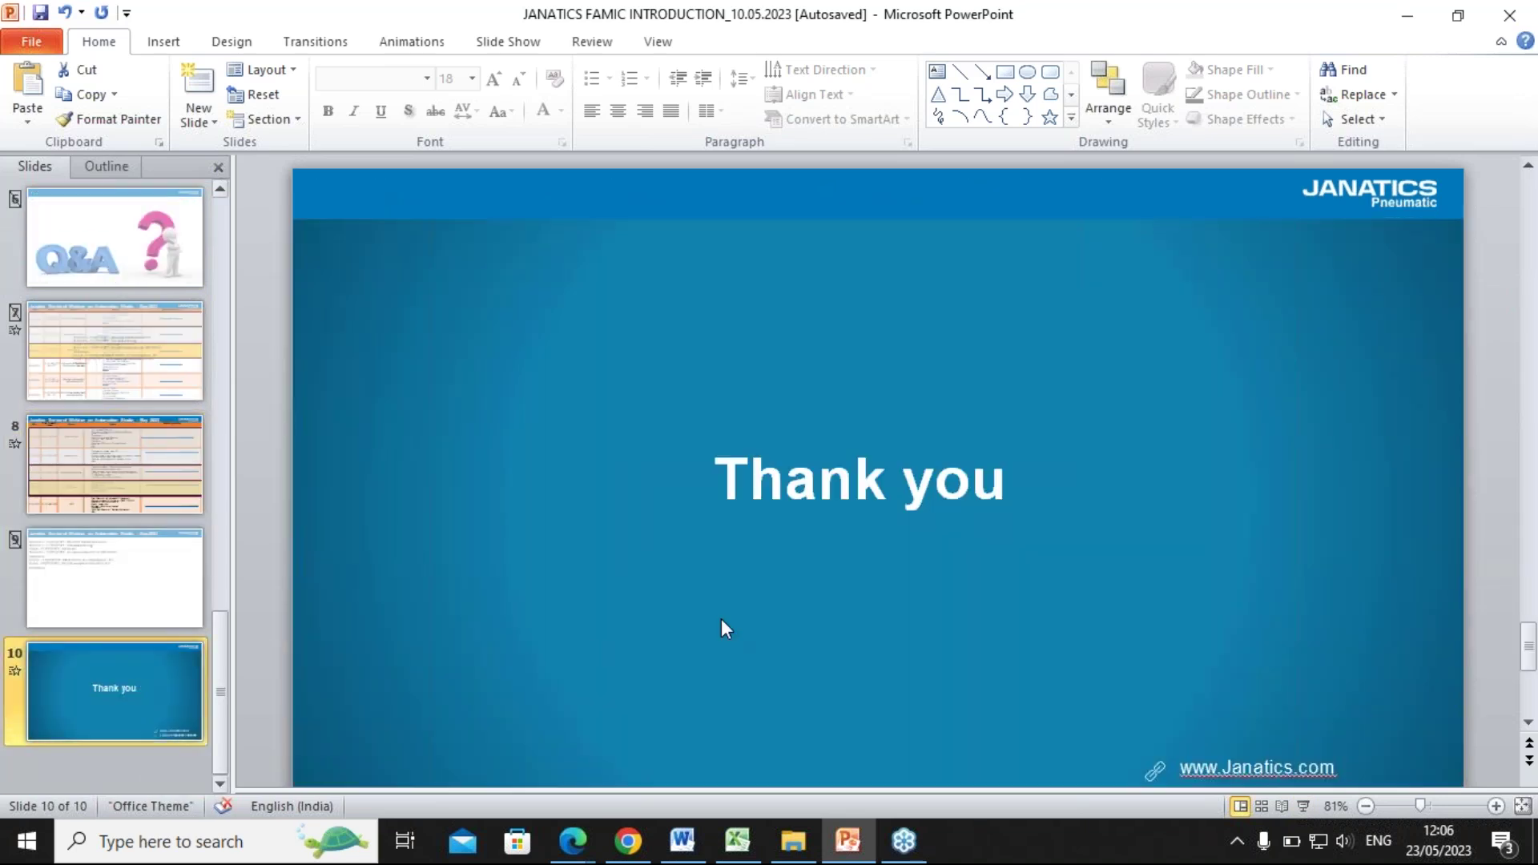
pyautogui.click(1303, 806)
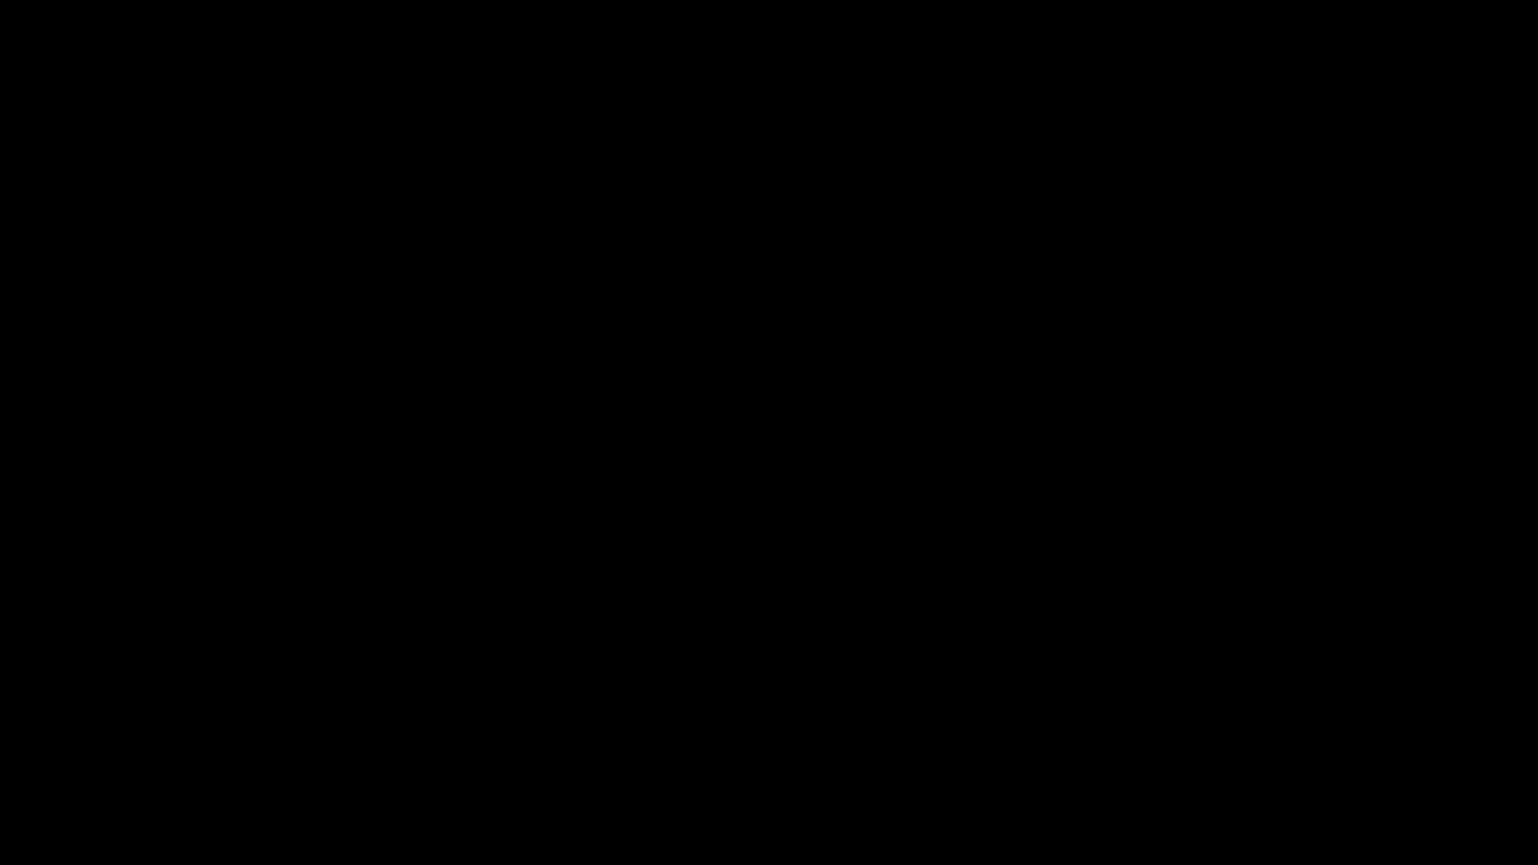